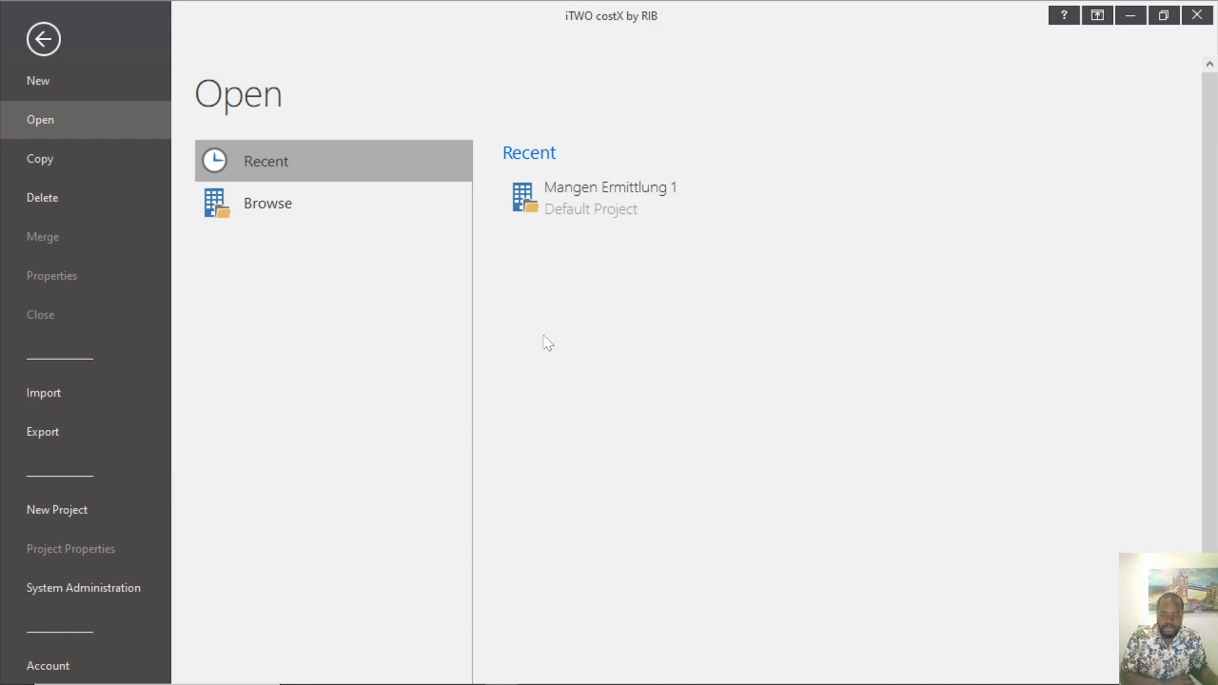
Choose New in the File backstage to get an empty Building Properties form with metres as base unit.
click(39, 82)
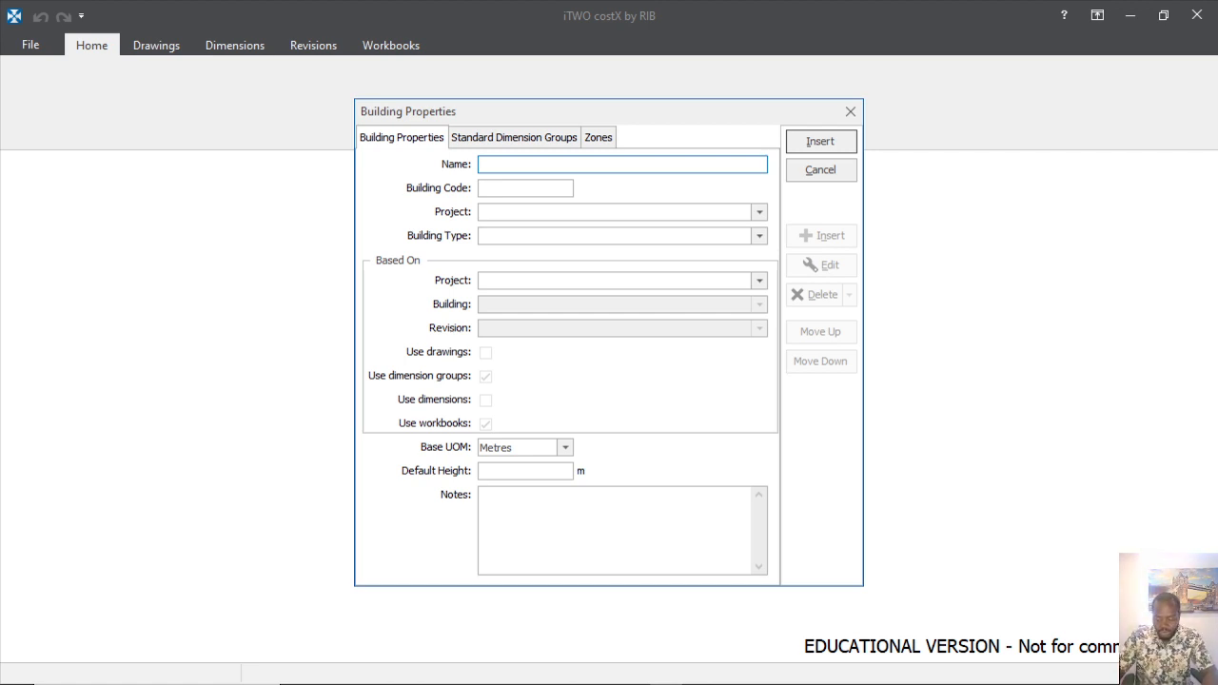
Name the building Projet2 and assign it to Default Project.
text(P)
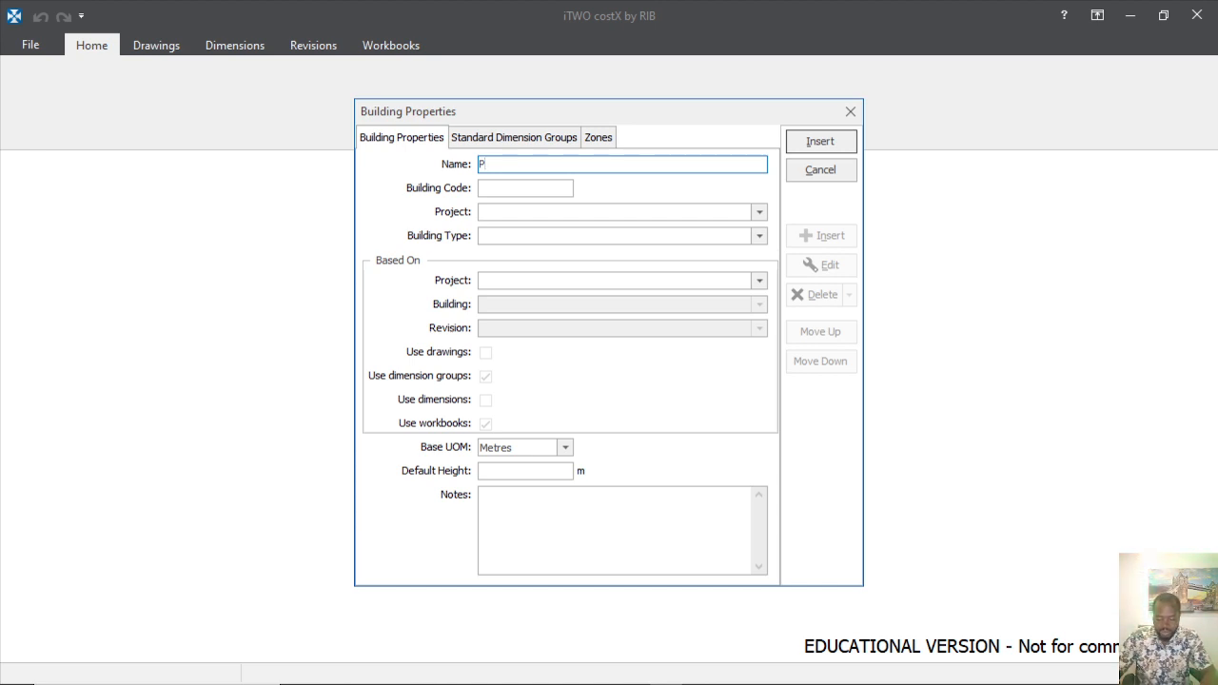
text(2)
key(BackSpace)
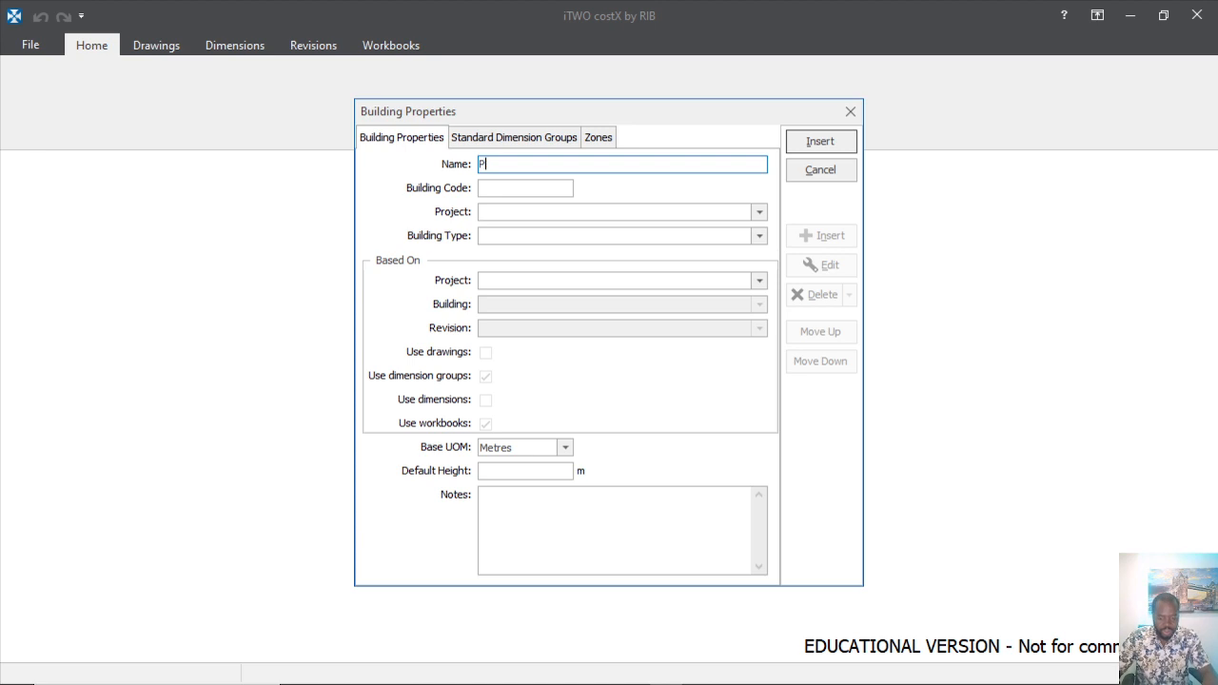
text(ro)
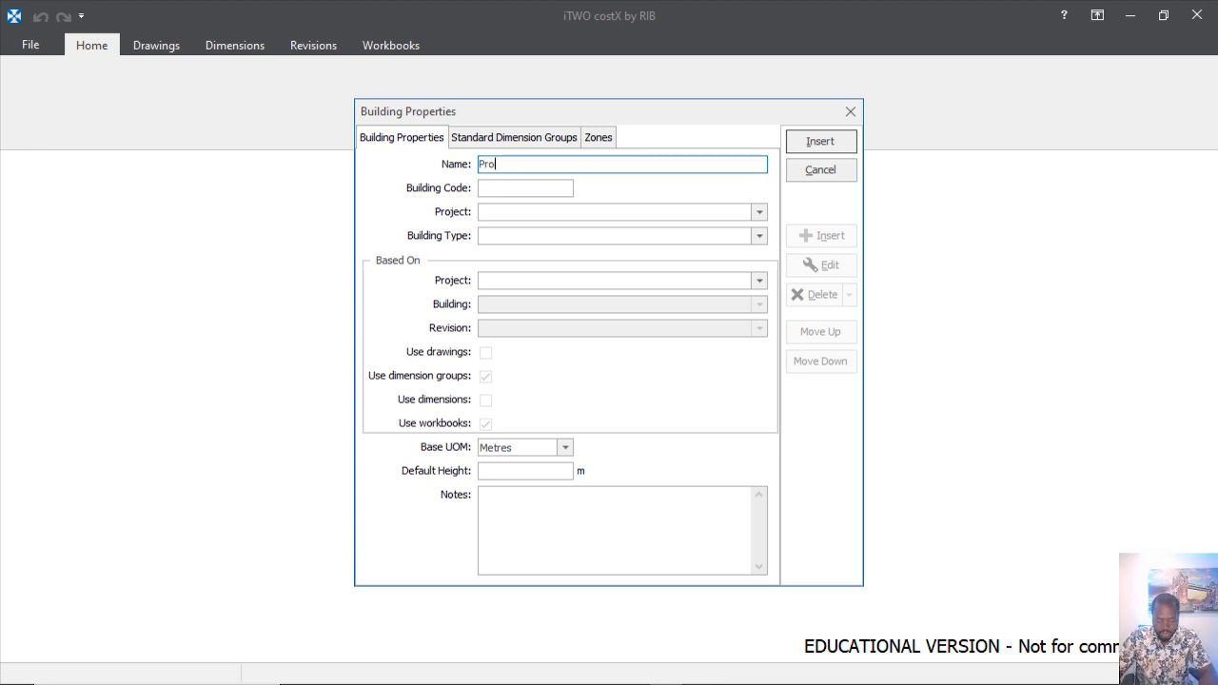
text(jet)
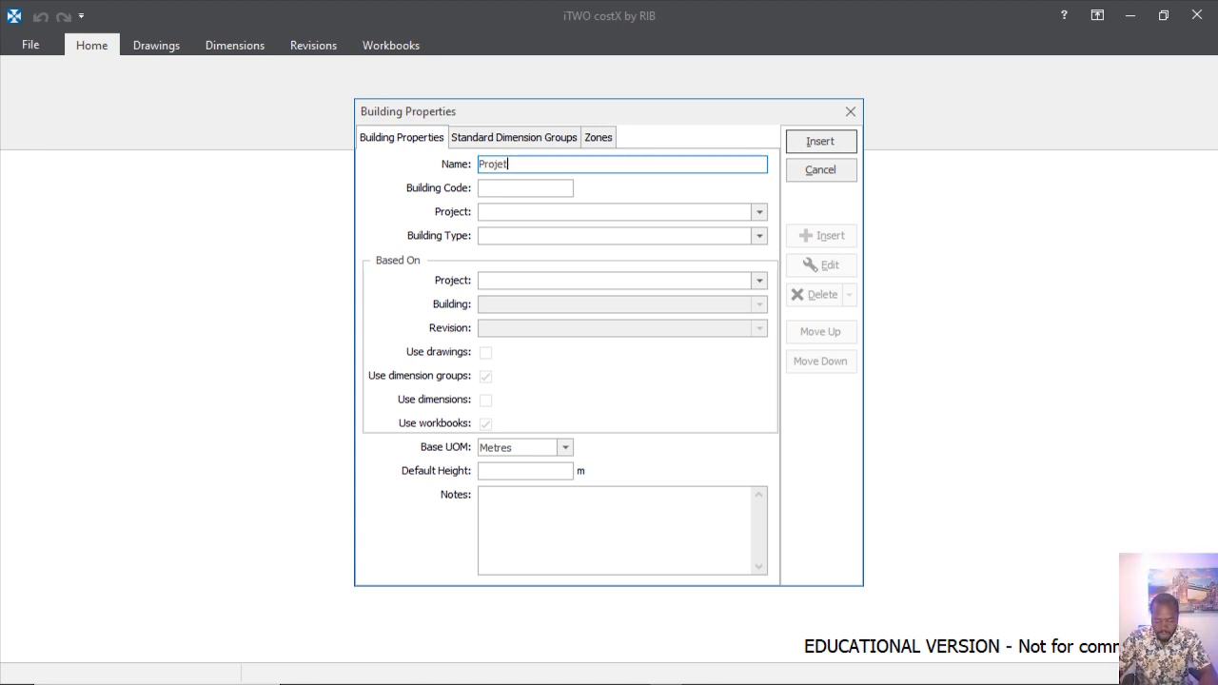
text(2)
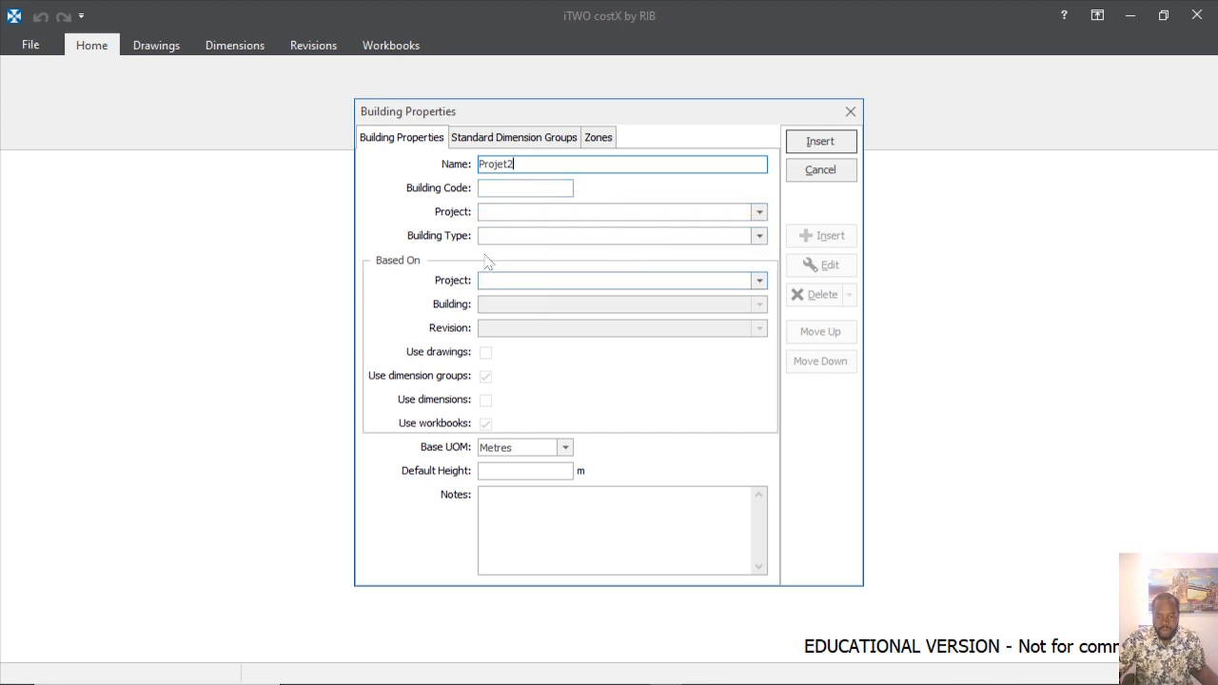
click(759, 214)
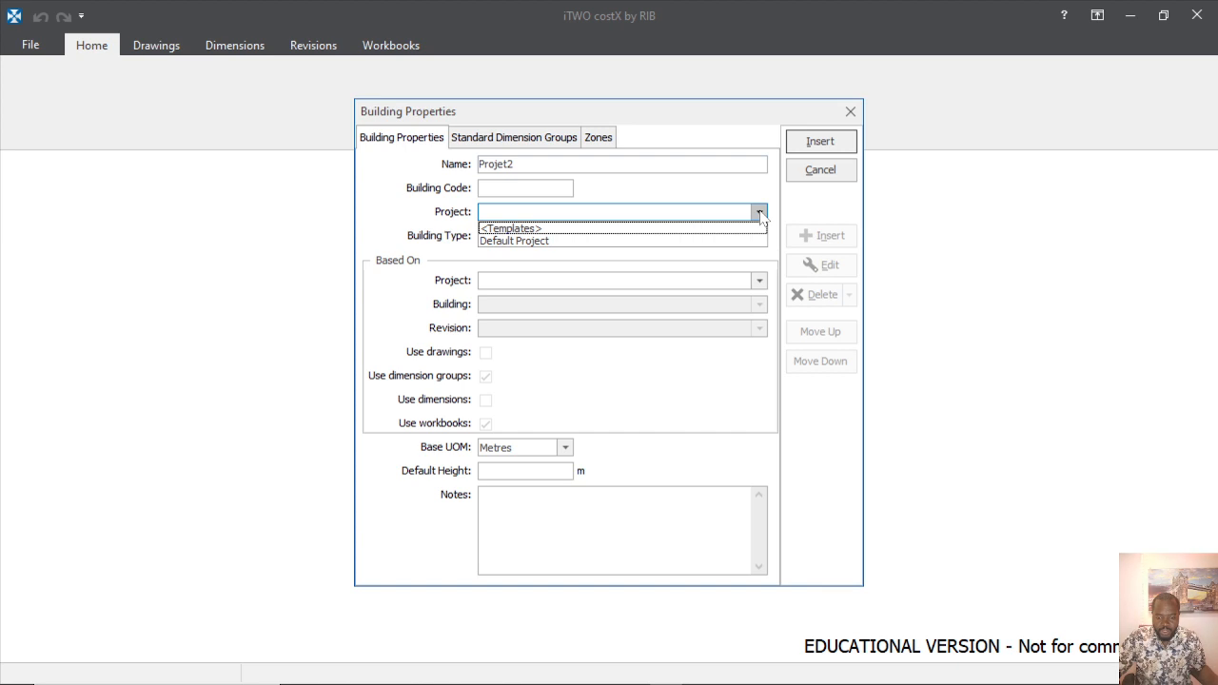
click(630, 242)
Set the building type to Familie House and insert the building.
click(760, 237)
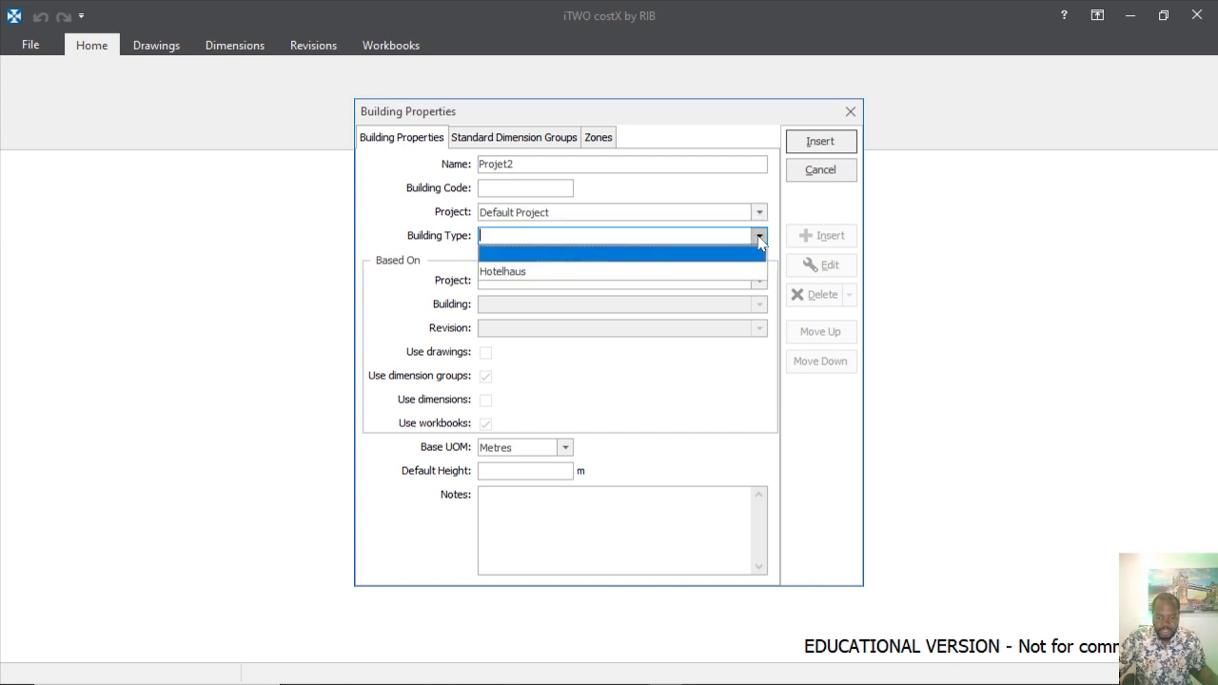
click(760, 237)
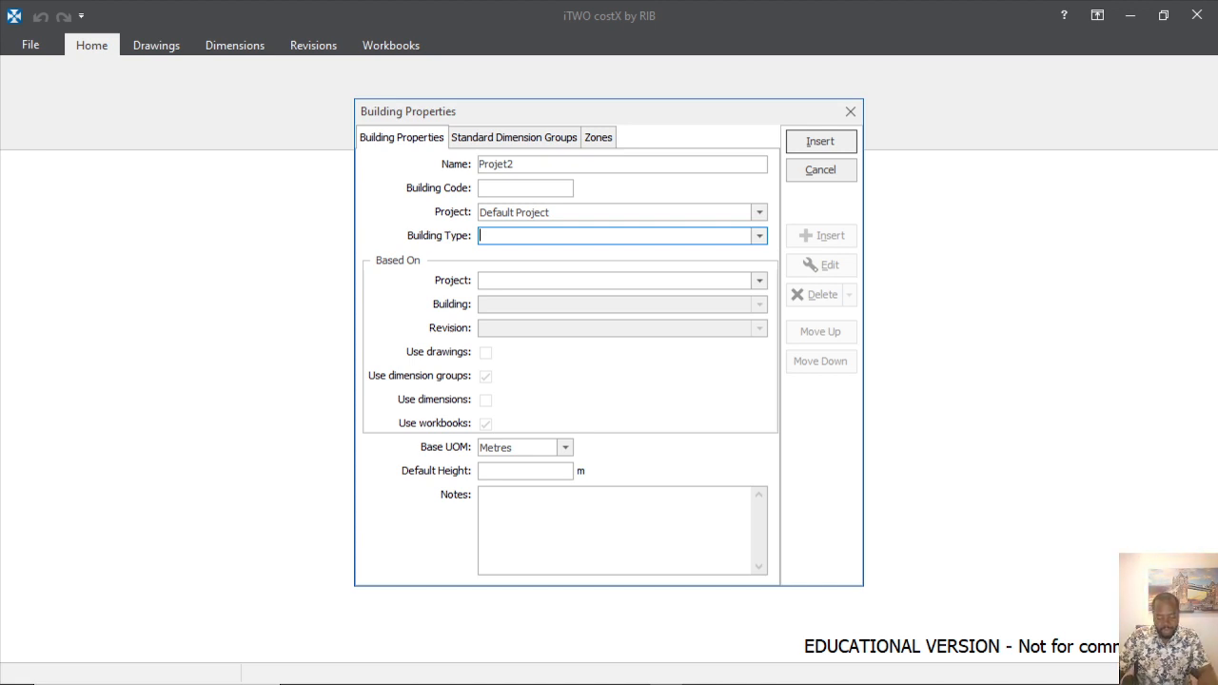
text(F)
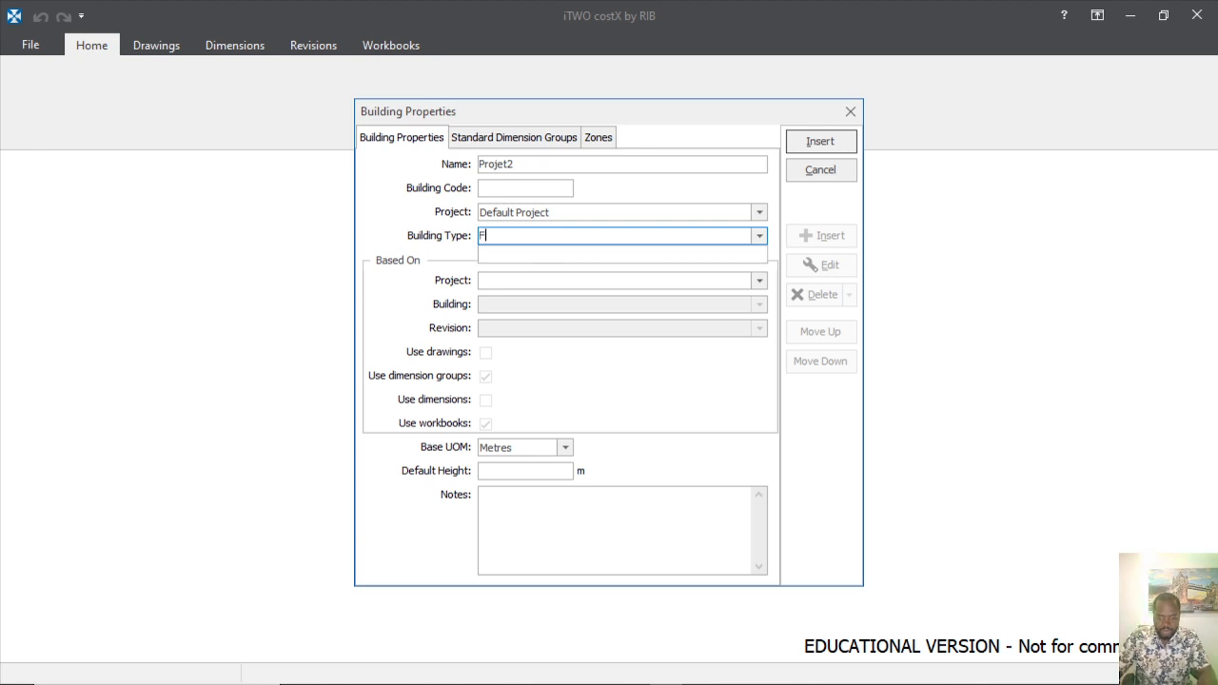
text(amil)
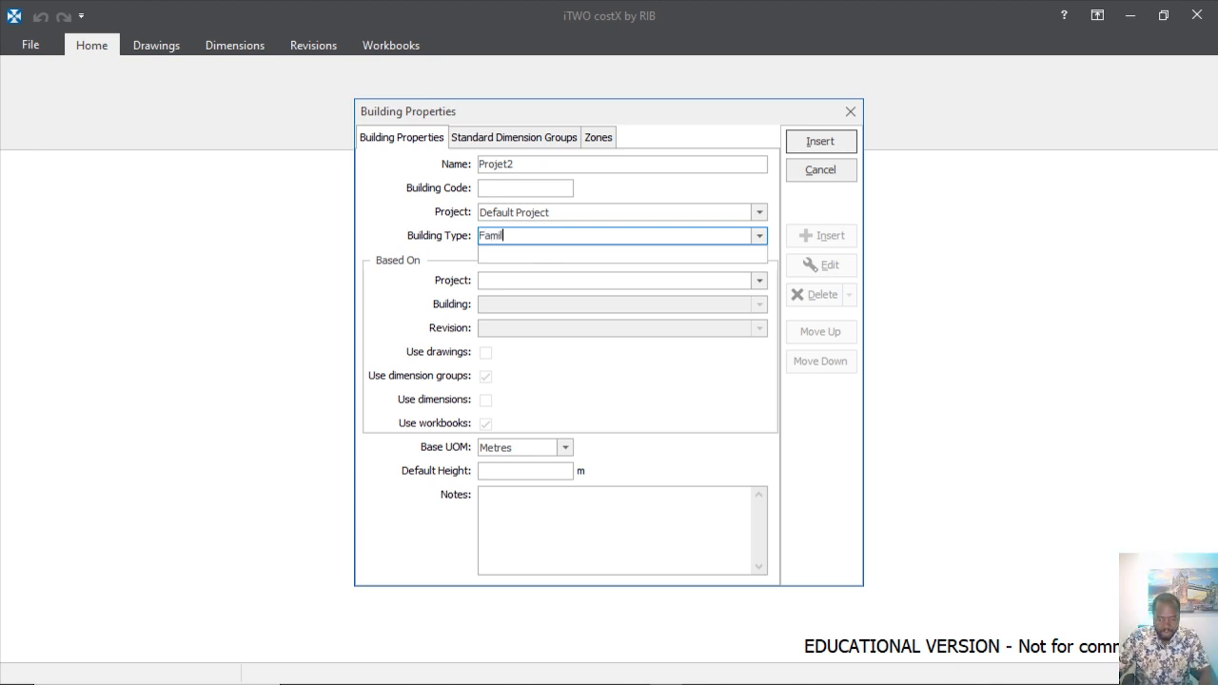
text(ie )
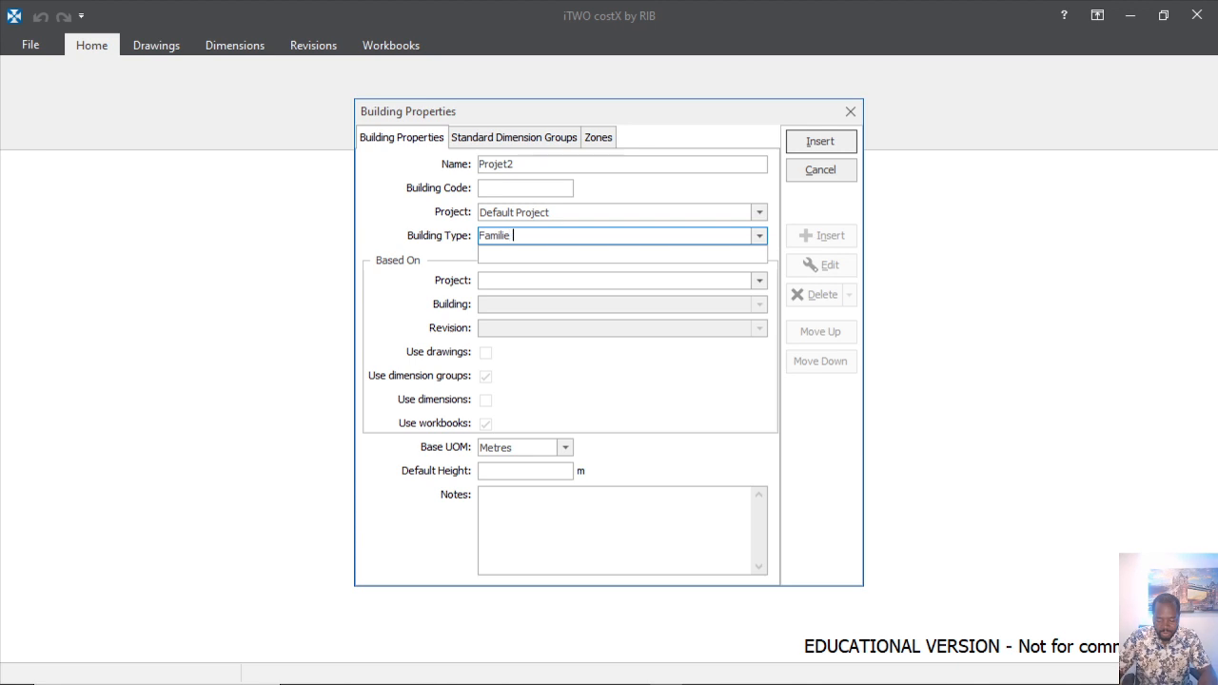
text(Ho)
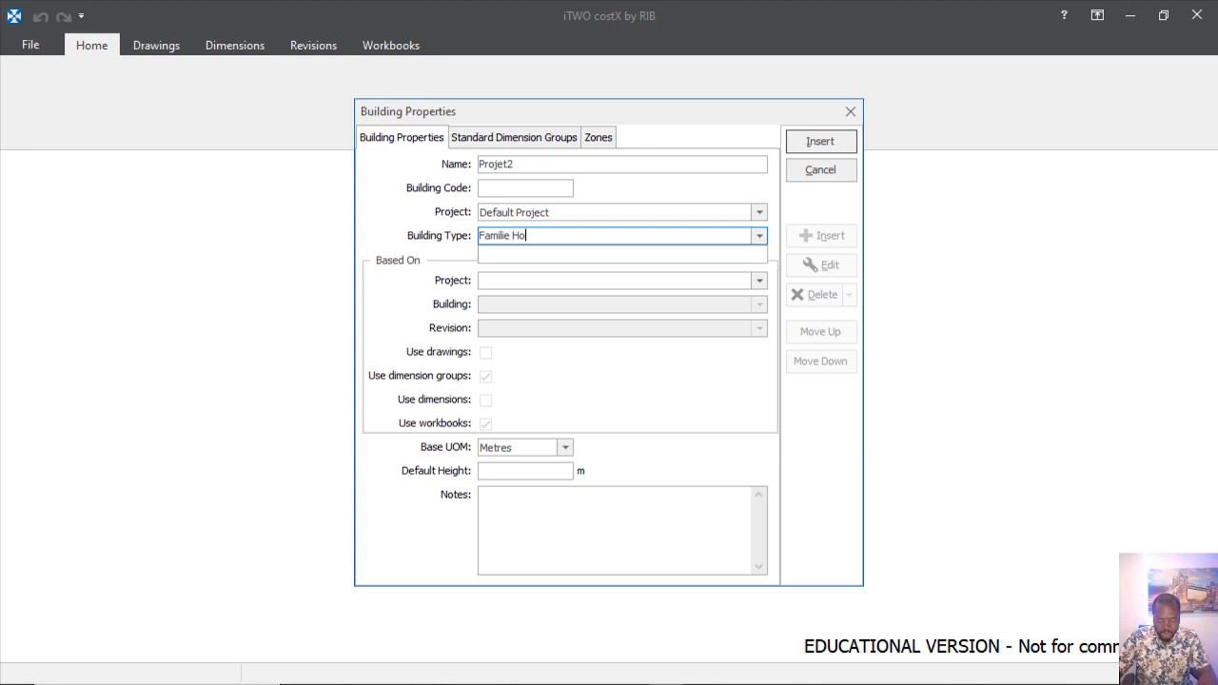
text(use)
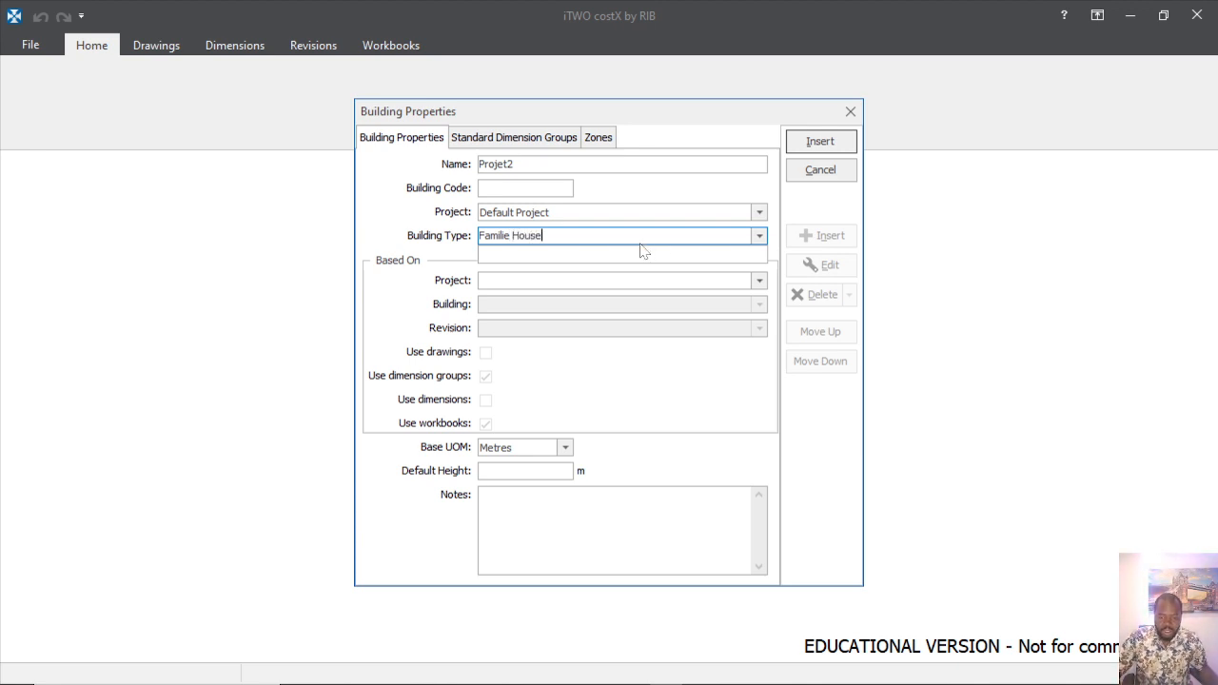
click(486, 188)
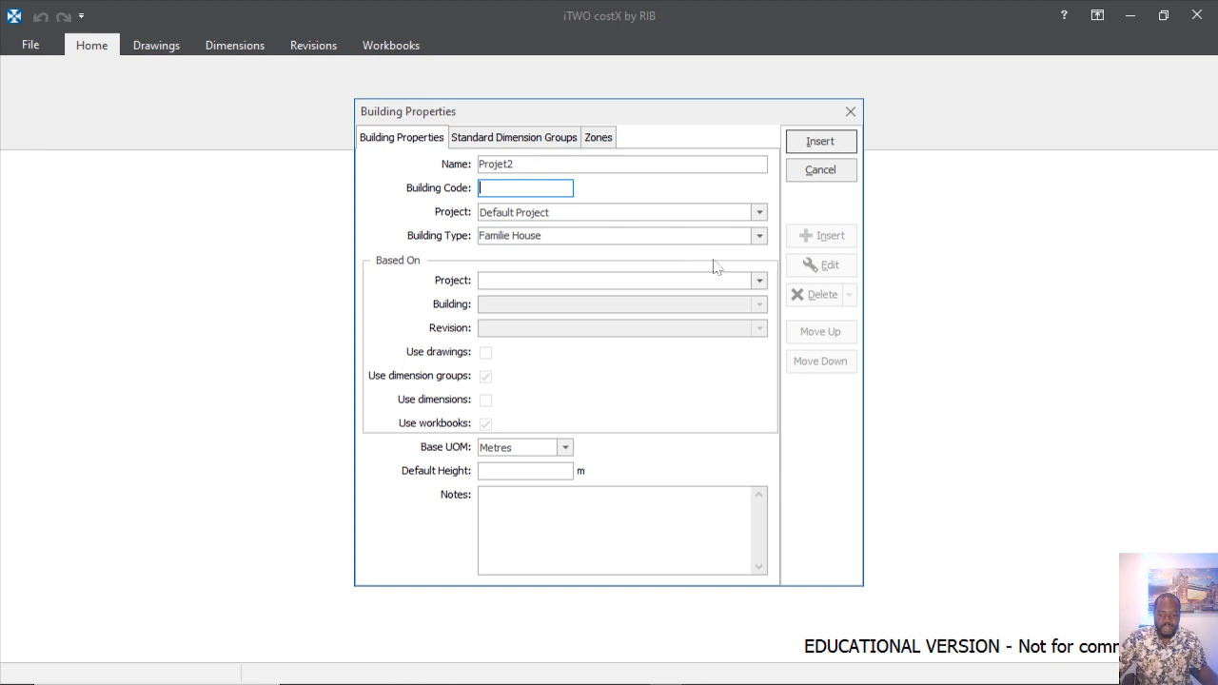
click(820, 142)
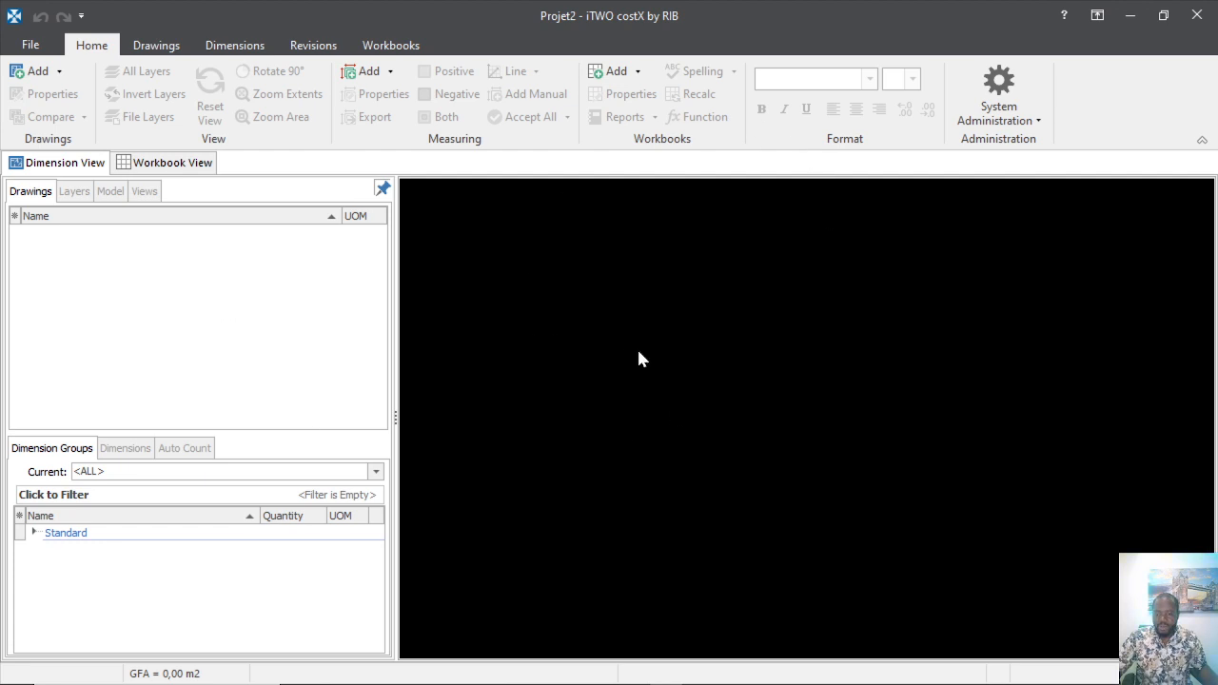
From the Drawings ribbon, open the Add Drawing browser showing the CostX folder's PDF plans.
click(157, 47)
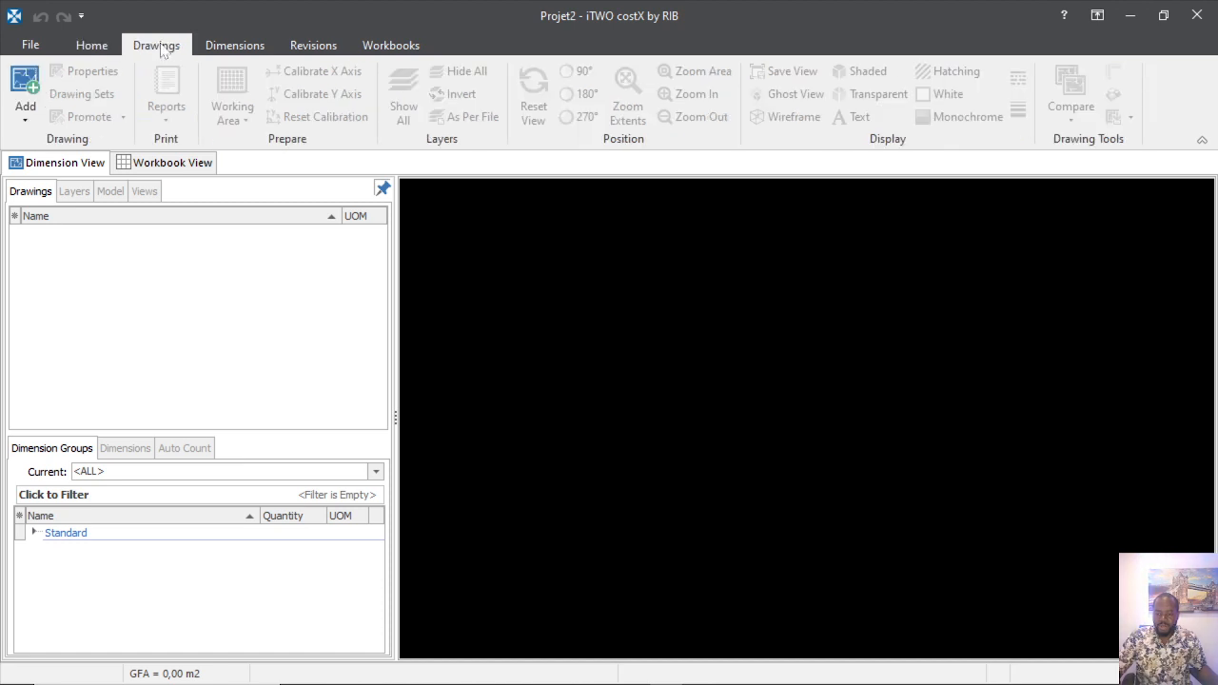
click(31, 96)
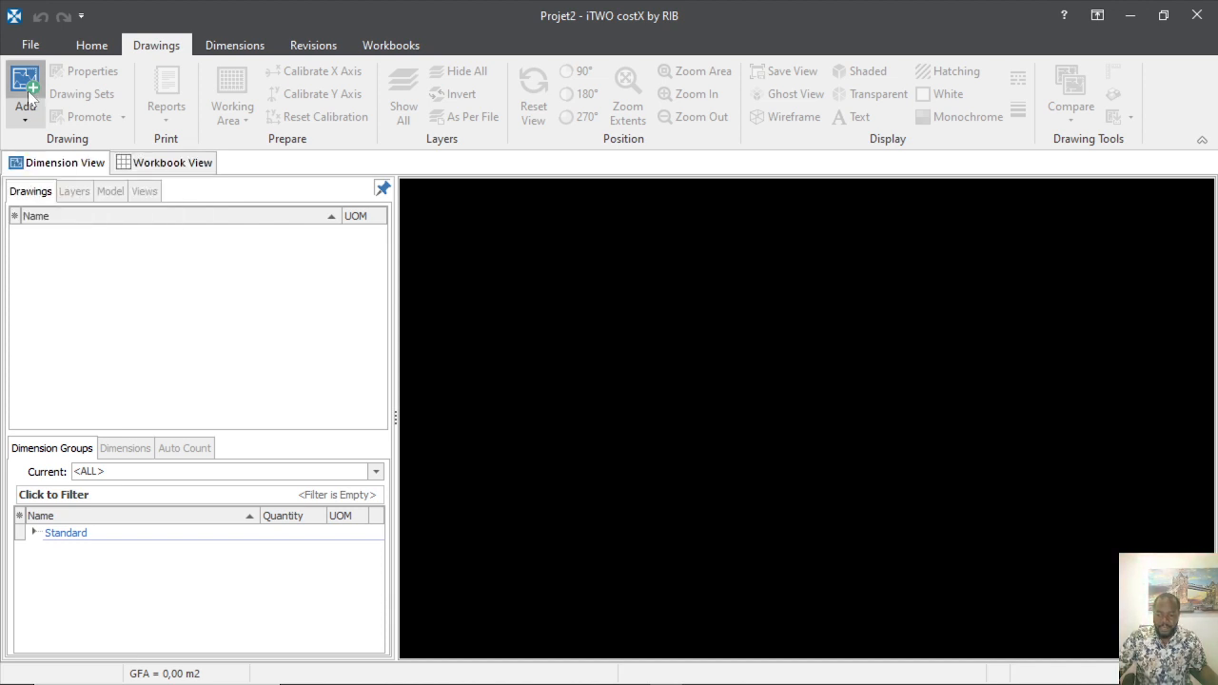
click(32, 91)
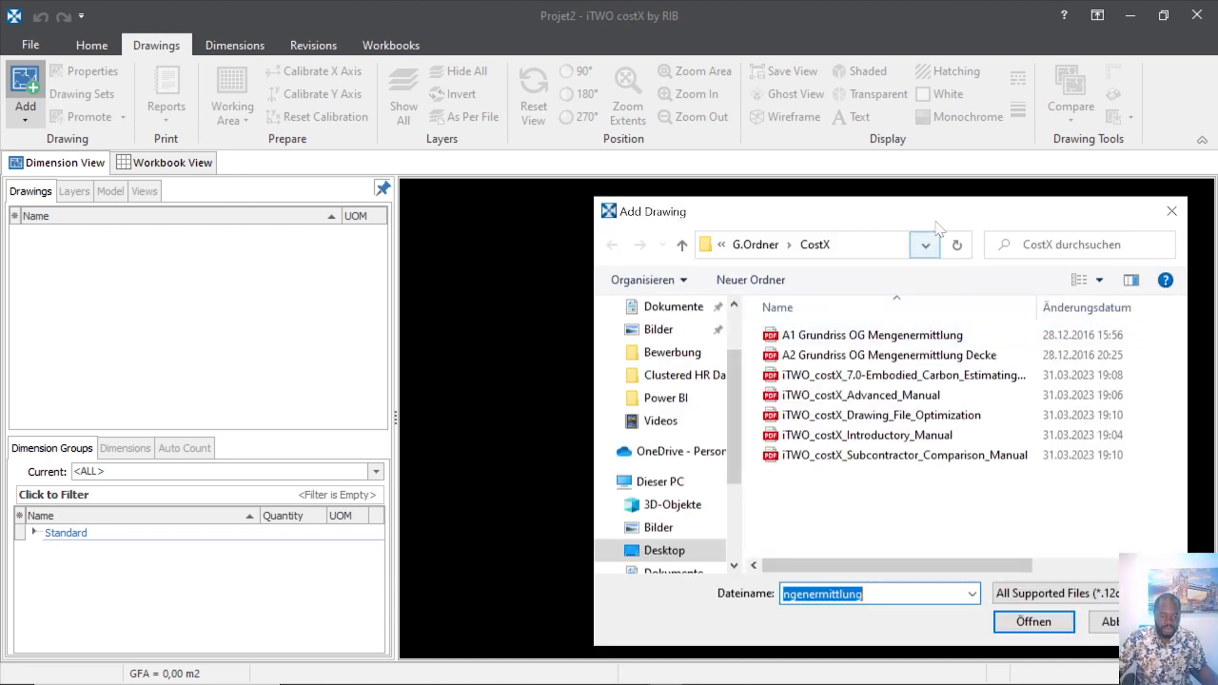
Move the file browser aside and load the A1 Grundriss OG Mengenermittlung PDF.
drag(937, 214, 659, 156)
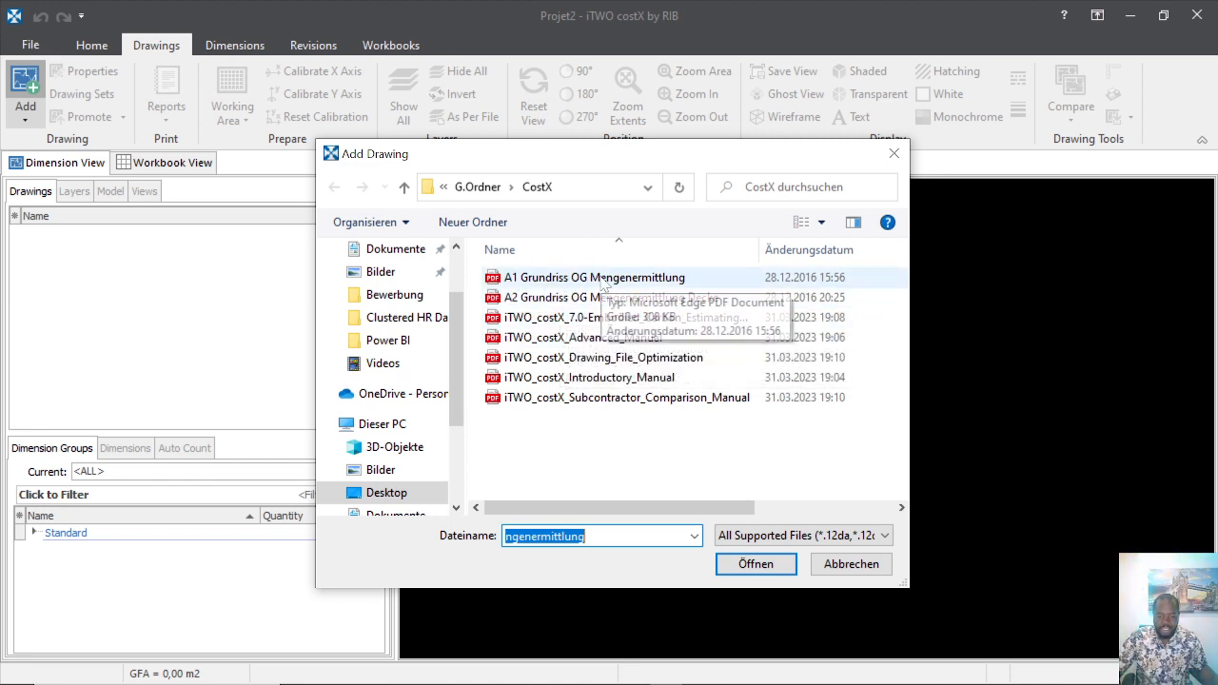
double_click(601, 281)
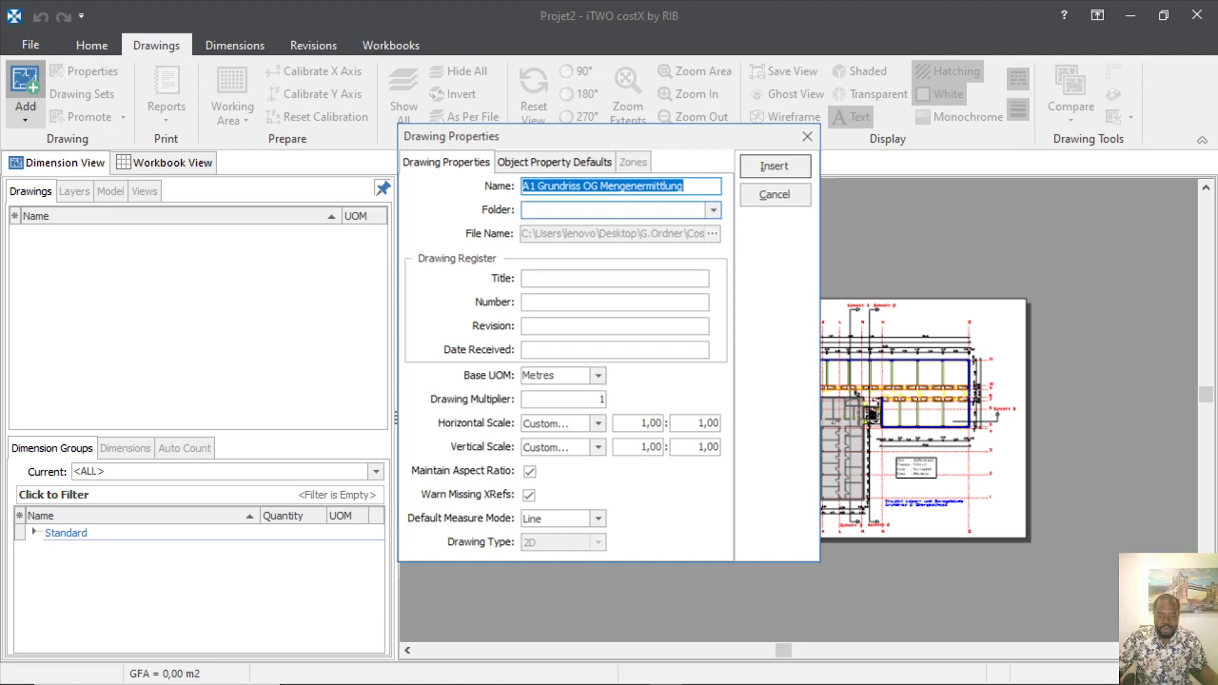
Put the drawing in a new folder 'OG Folder' and insert it with metres as unit.
click(706, 210)
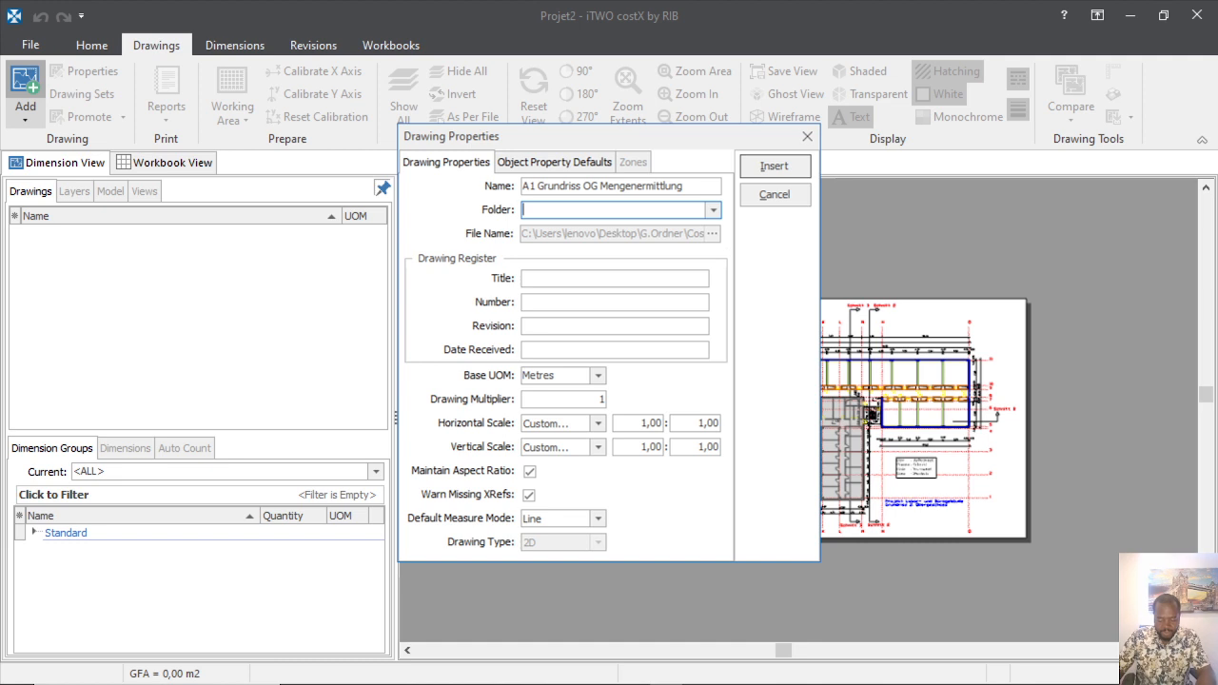
text(OG)
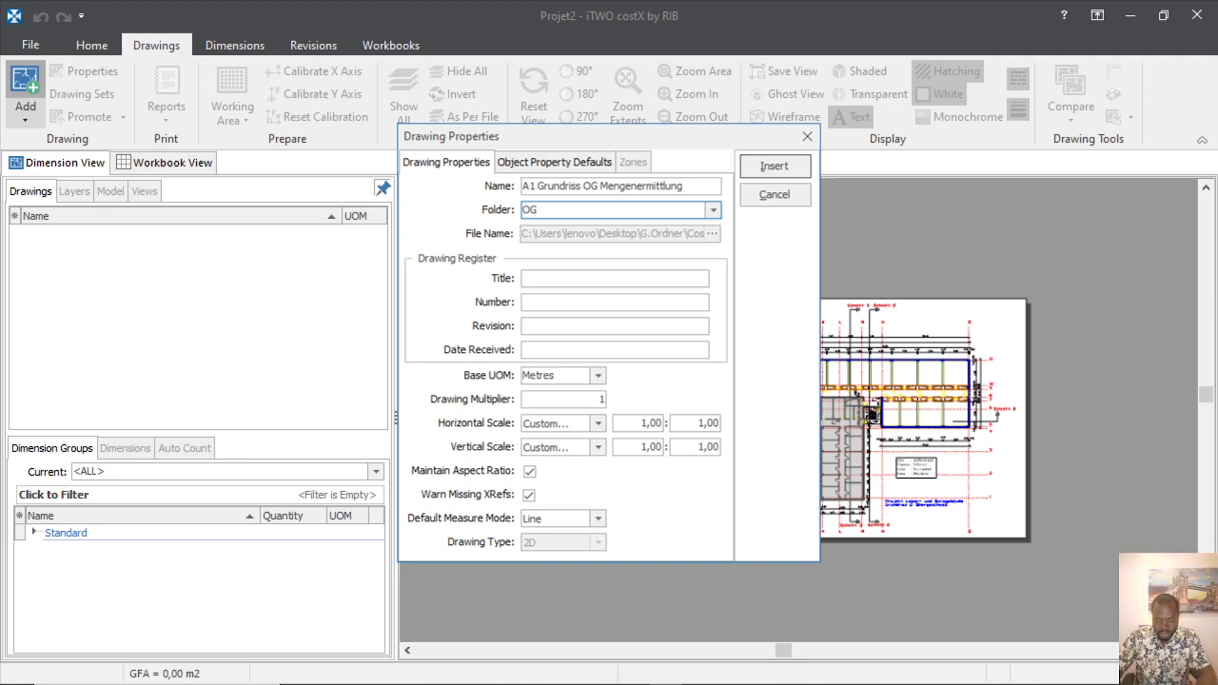
text( Folder)
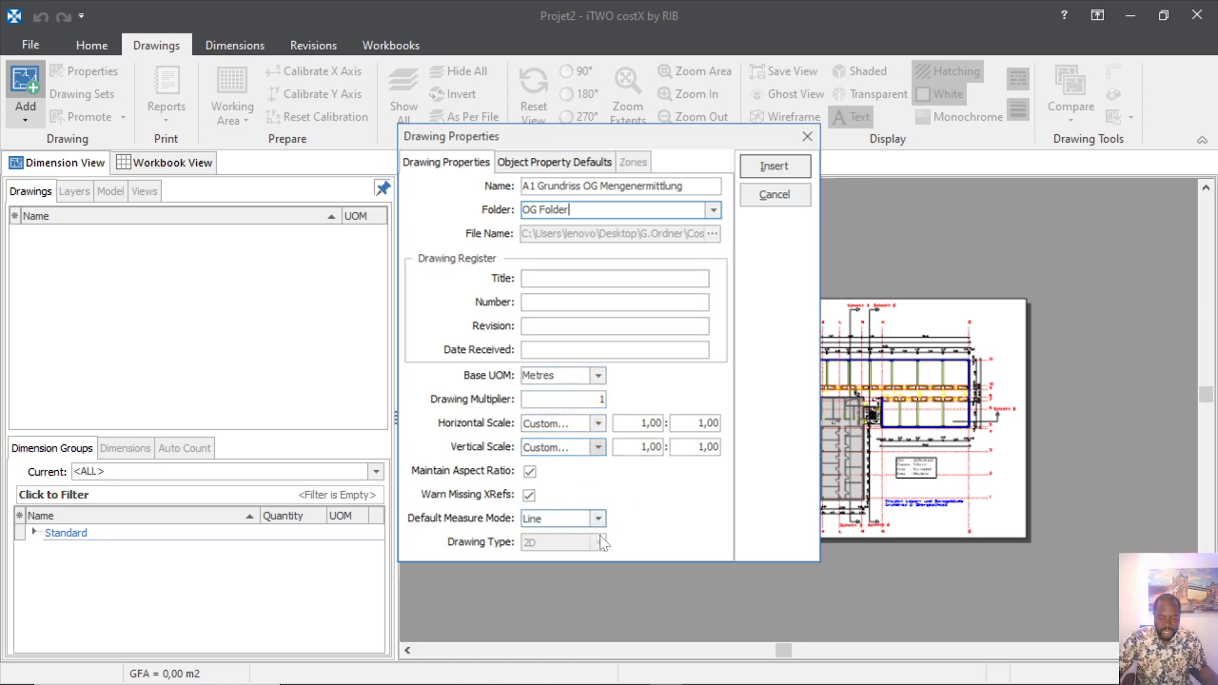
click(774, 168)
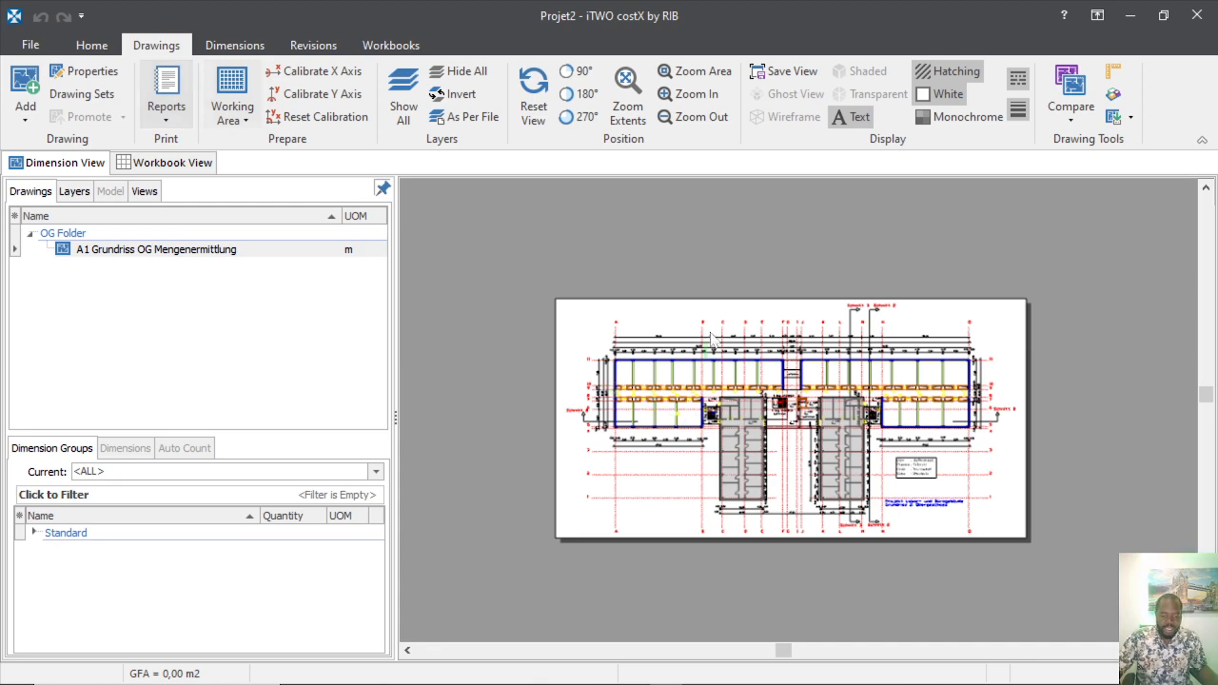
Zoom into the plan's top-left corner to see its dimension lines.
scroll(655, 352, up, 5)
scroll(706, 295, down, 5)
scroll(676, 324, up, 3)
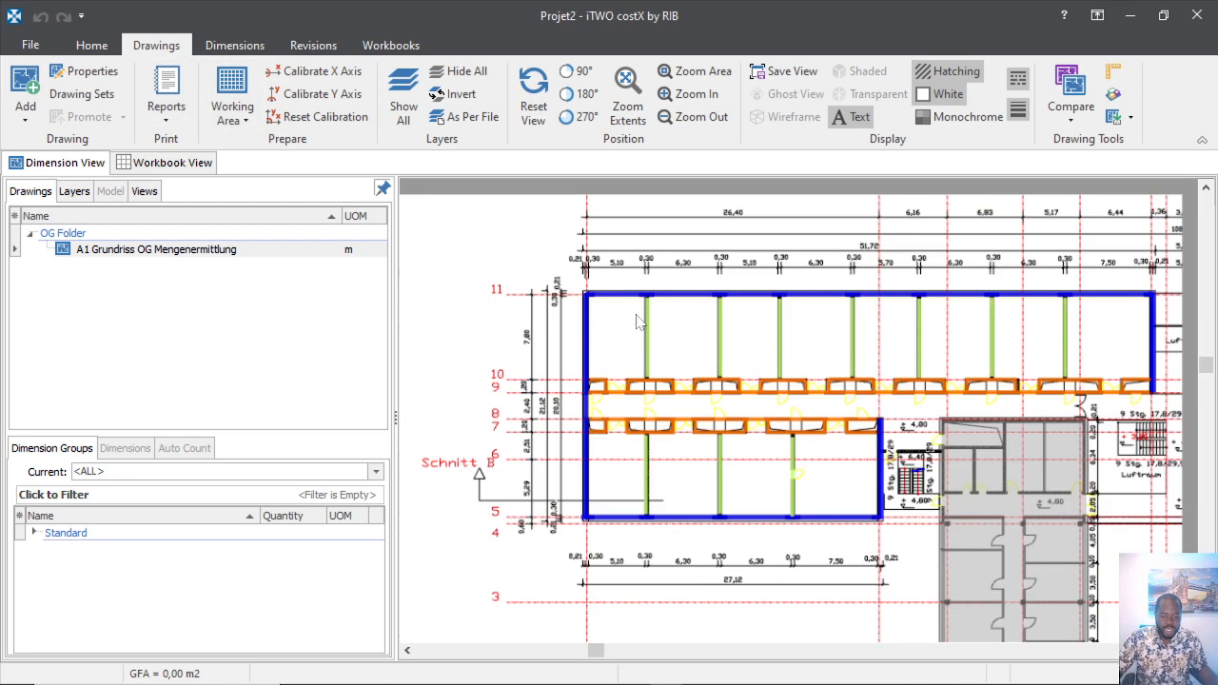
scroll(576, 324, up, 3)
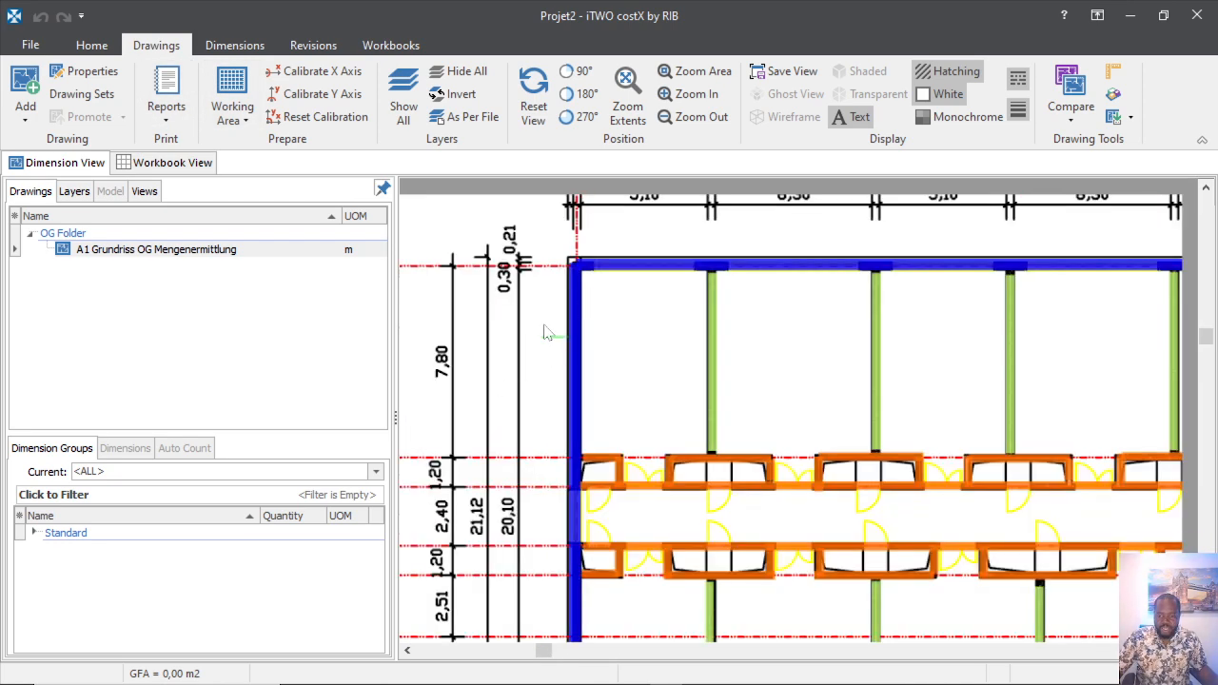
scroll(556, 457, up, 2)
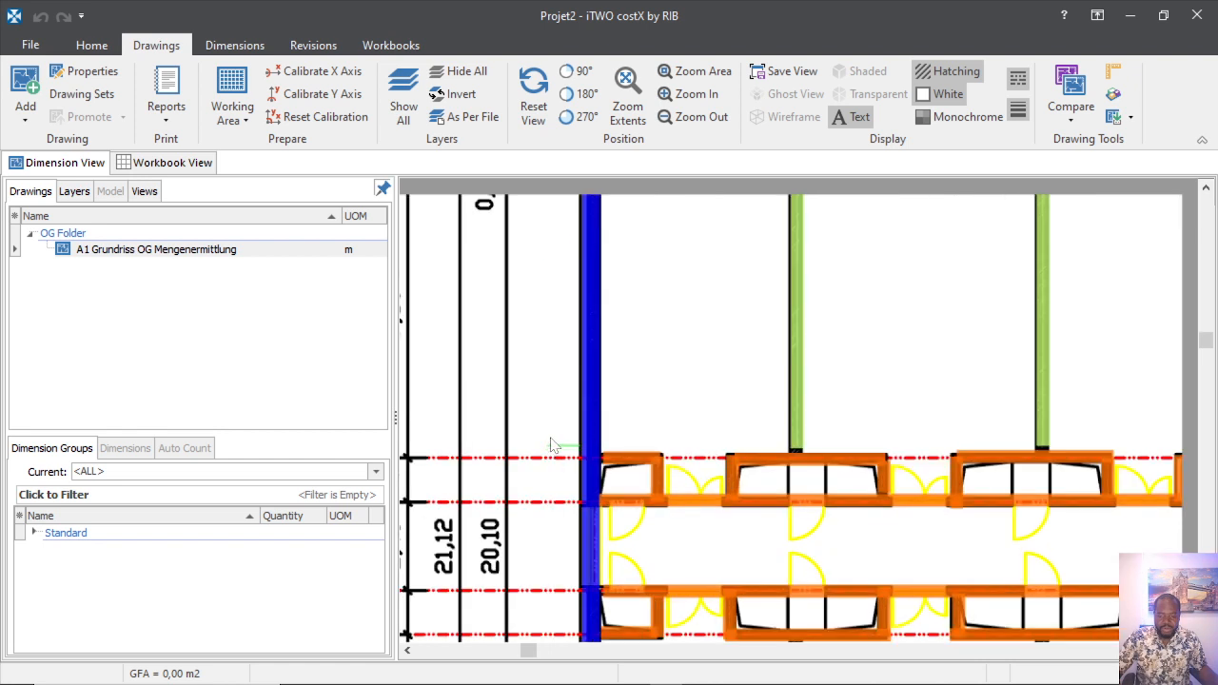
Start an X-axis calibration and zoom around the plan to locate the 0,30 dimension marks.
click(303, 78)
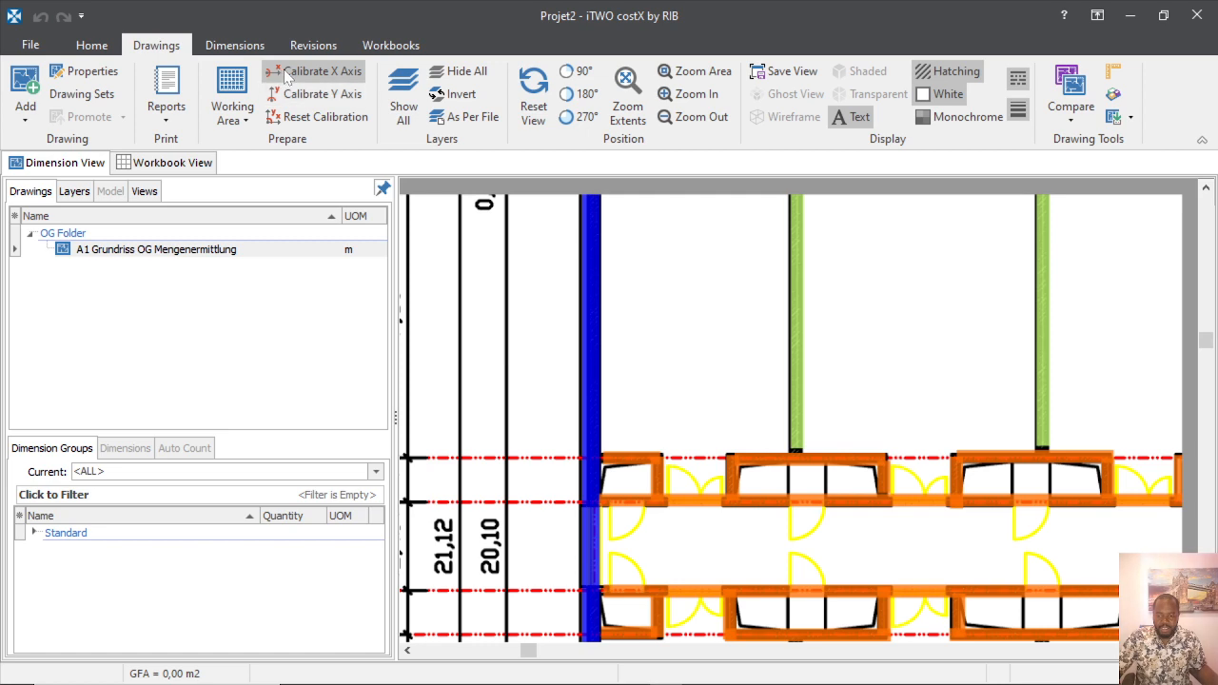
scroll(555, 564, down, 2)
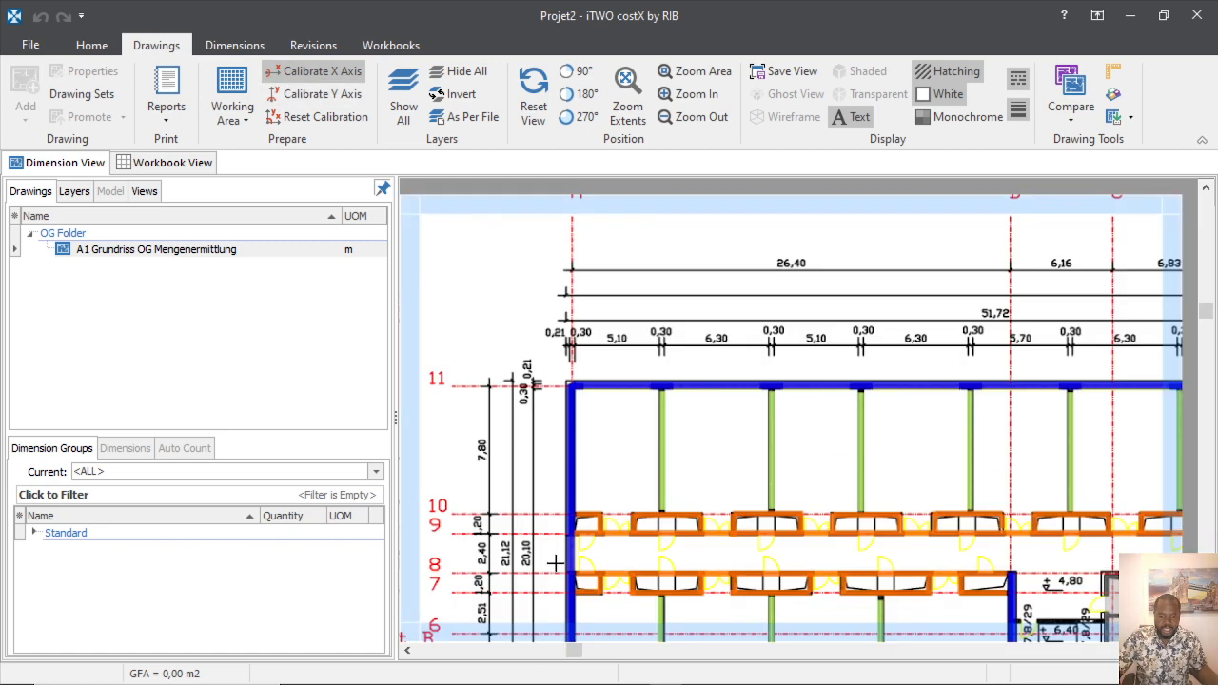
scroll(587, 350, up, 3)
scroll(601, 361, up, 1)
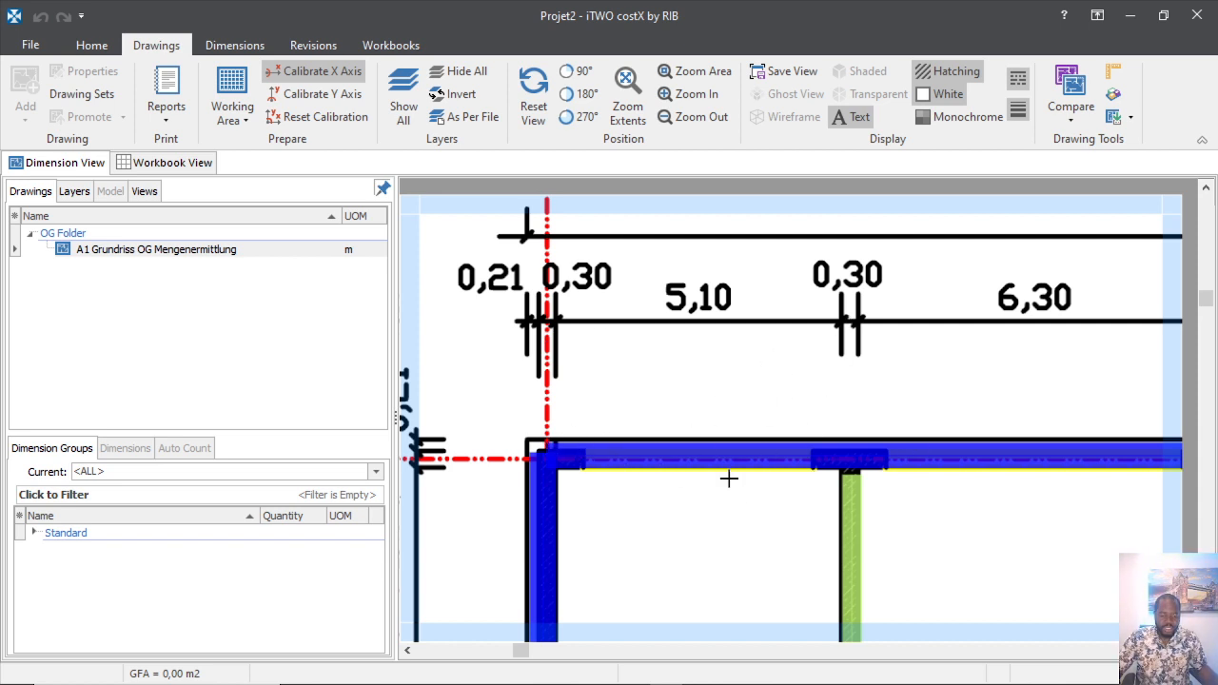
scroll(666, 438, down, 2)
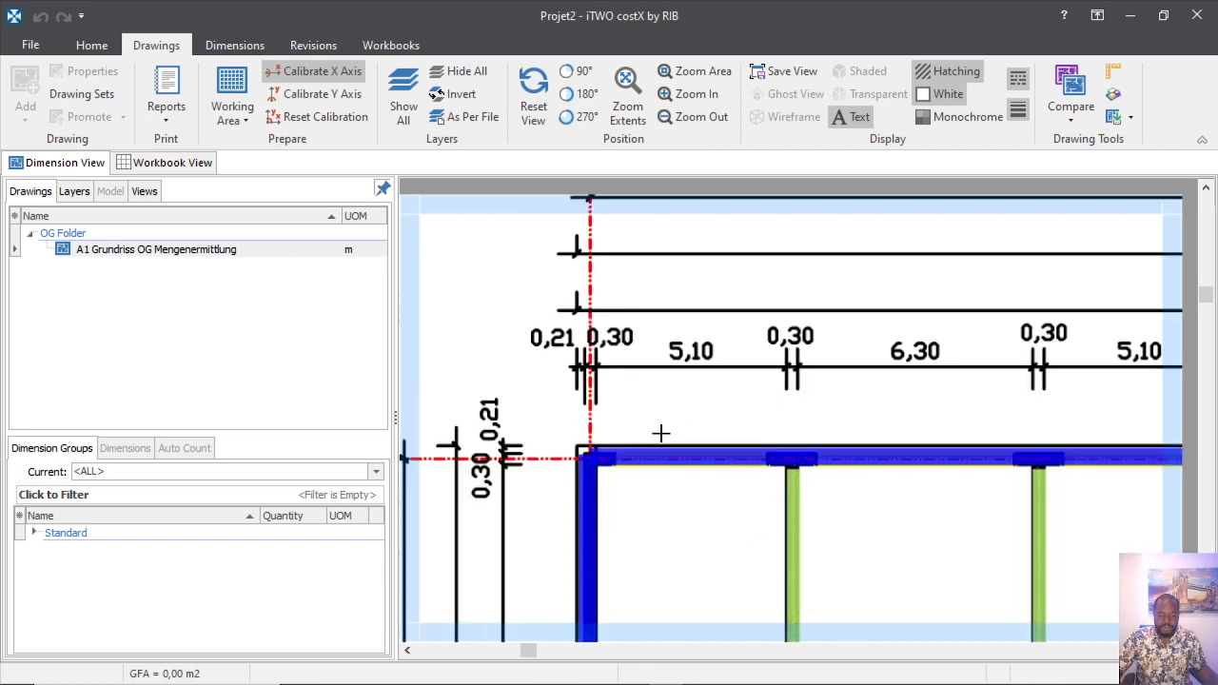
scroll(700, 400, up, 2)
scroll(658, 403, down, 2)
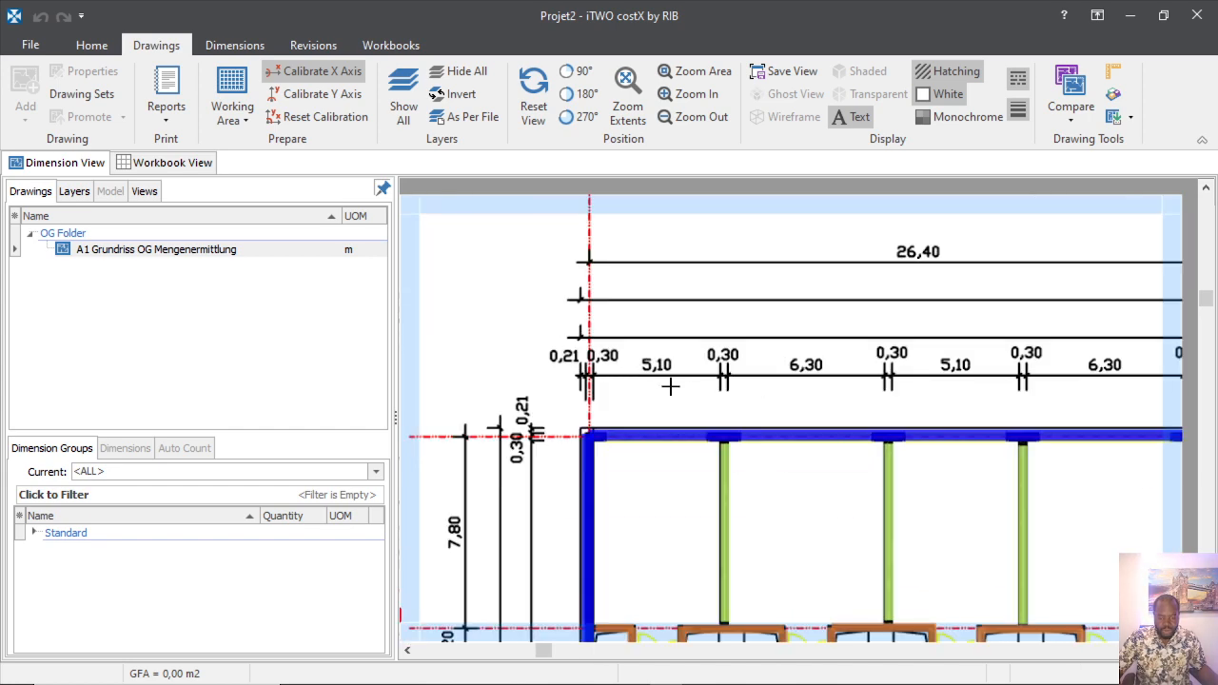
scroll(618, 425, up, 4)
scroll(575, 381, down, 4)
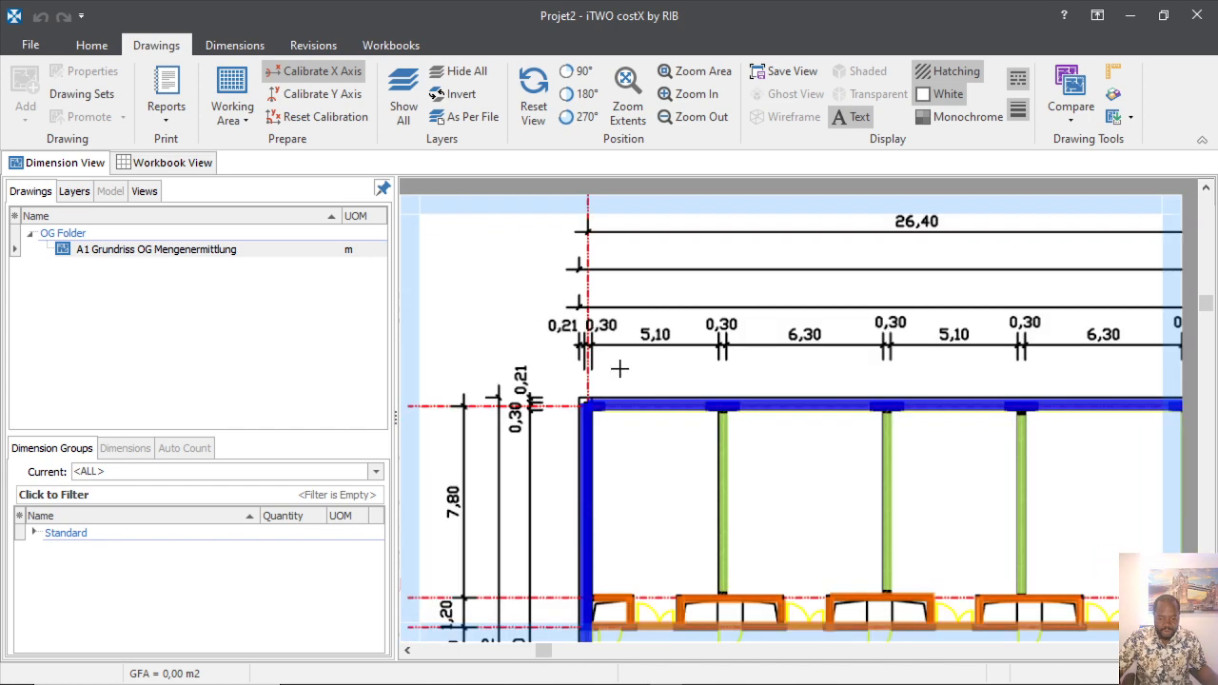
scroll(600, 438, up, 3)
scroll(544, 419, down, 4)
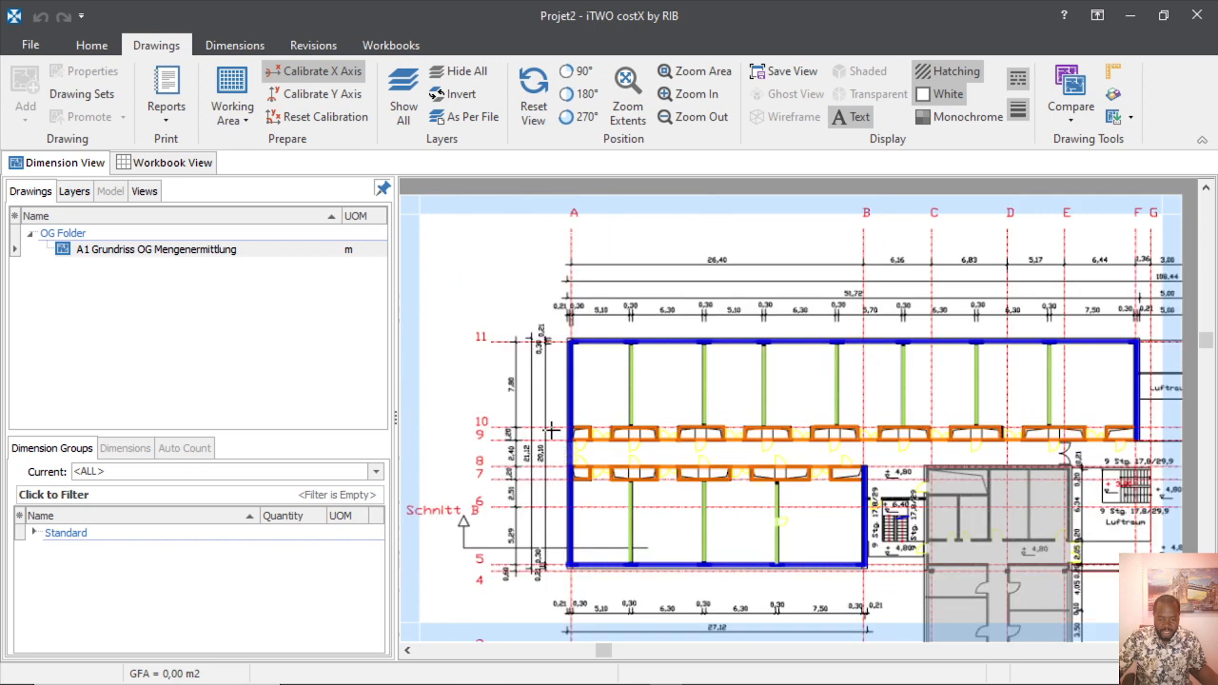
scroll(528, 362, up, 5)
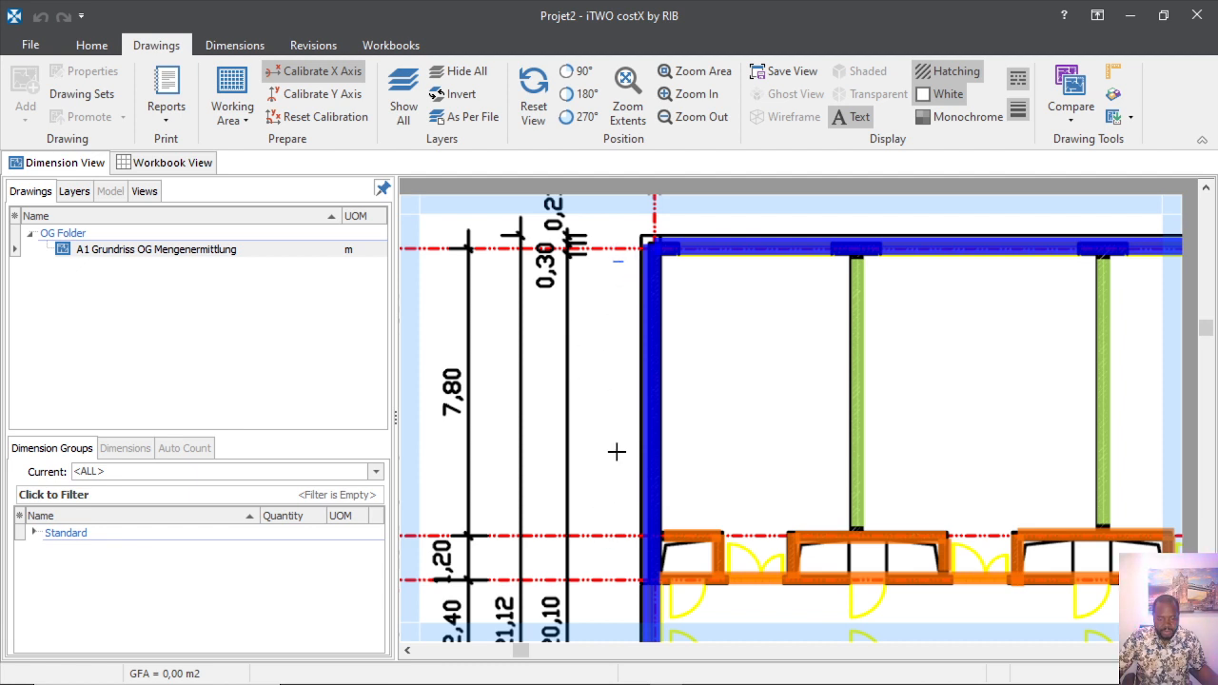
scroll(623, 365, down, 3)
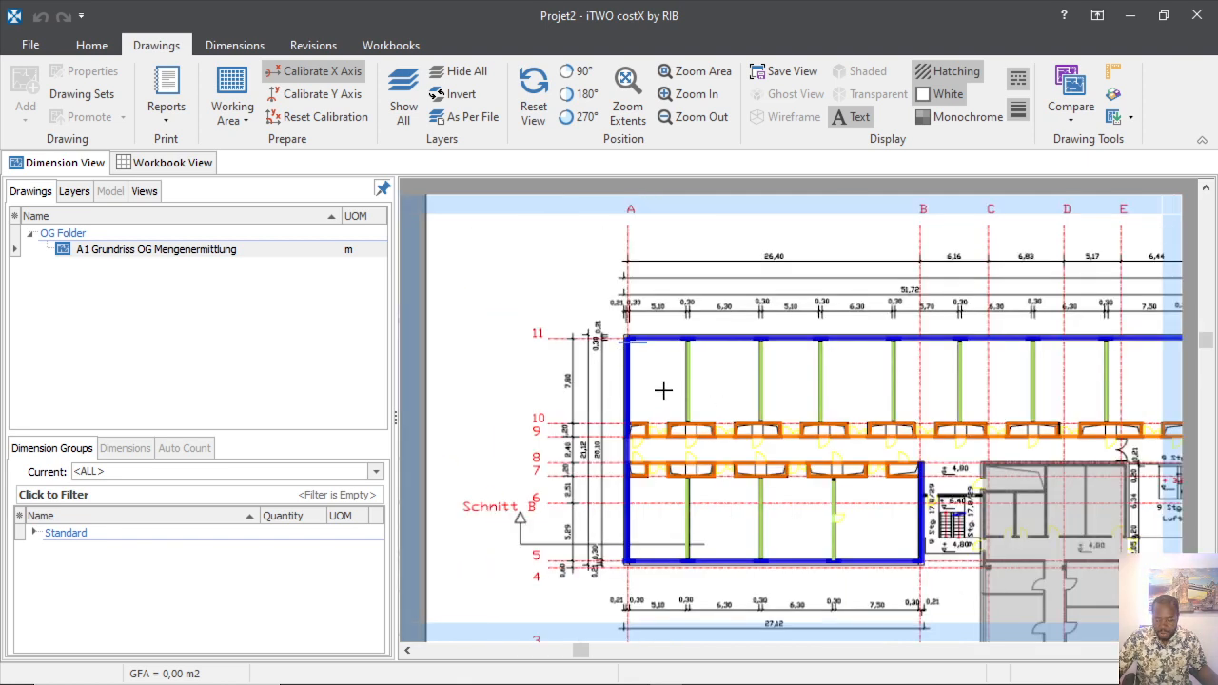
Calibrate the X axis between the left and right 0,30 marks (15,1599 m), applying it to Y.
click(314, 71)
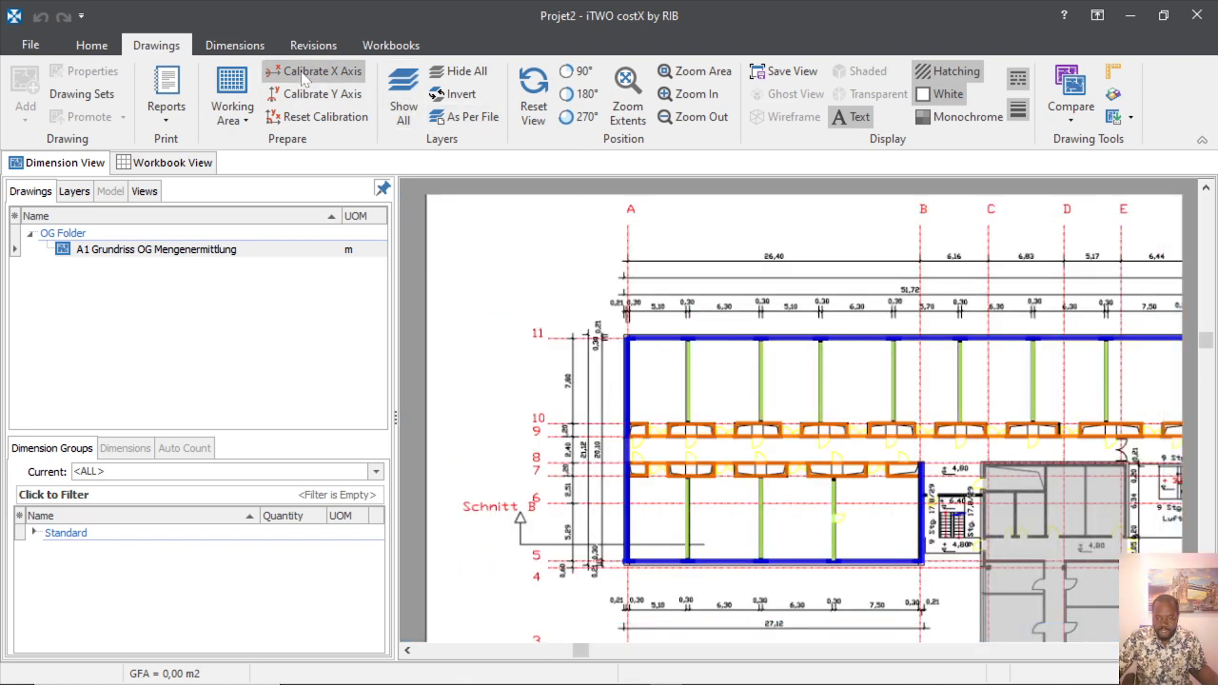
scroll(670, 321, up, 3)
scroll(623, 342, up, 2)
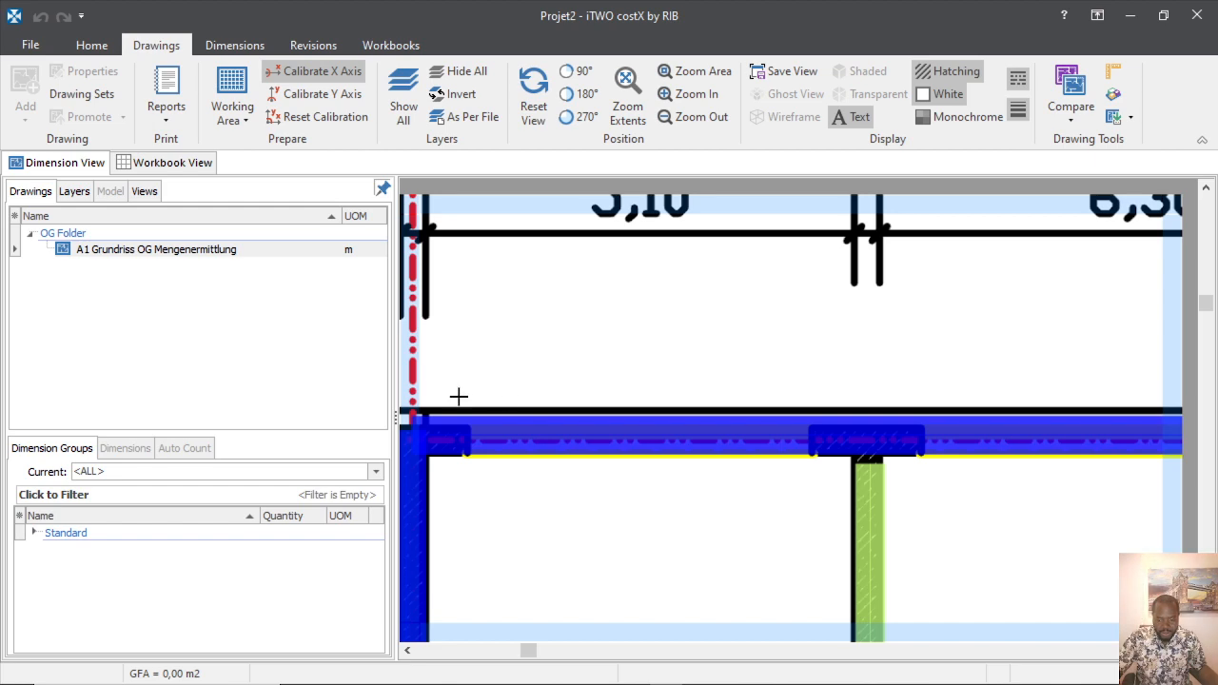
scroll(539, 403, down, 4)
scroll(588, 419, up, 3)
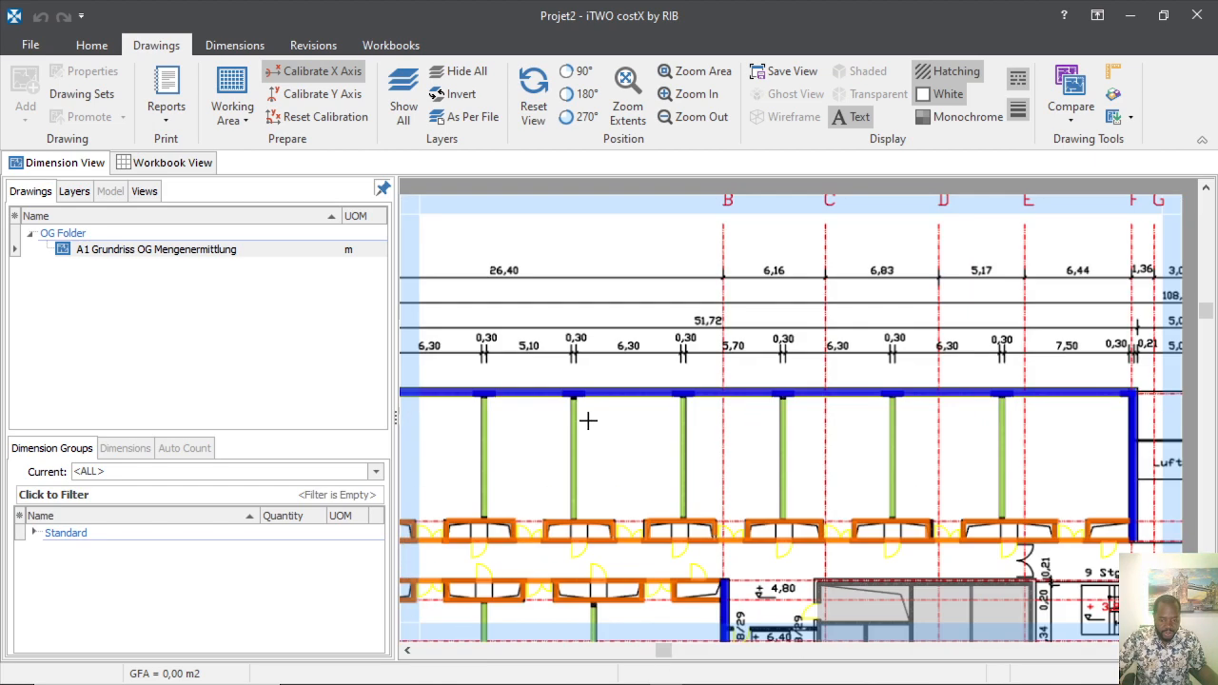
scroll(569, 407, up, 2)
scroll(517, 308, down, 1)
scroll(473, 275, up, 5)
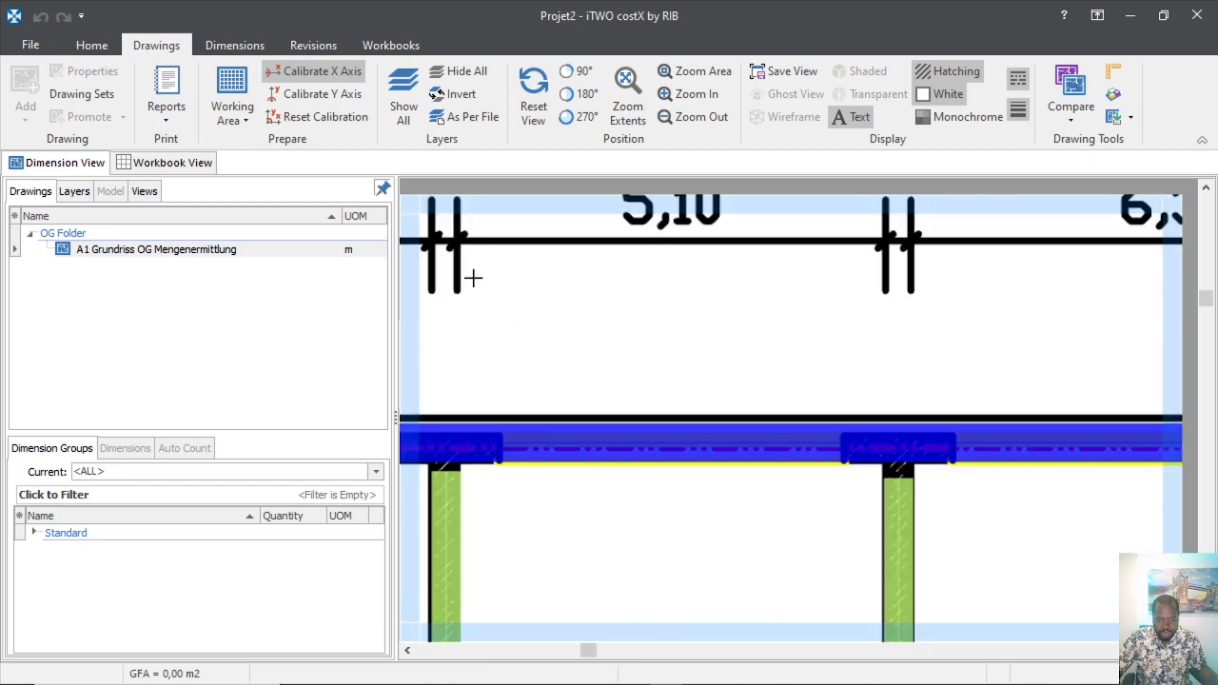
scroll(528, 311, down, 3)
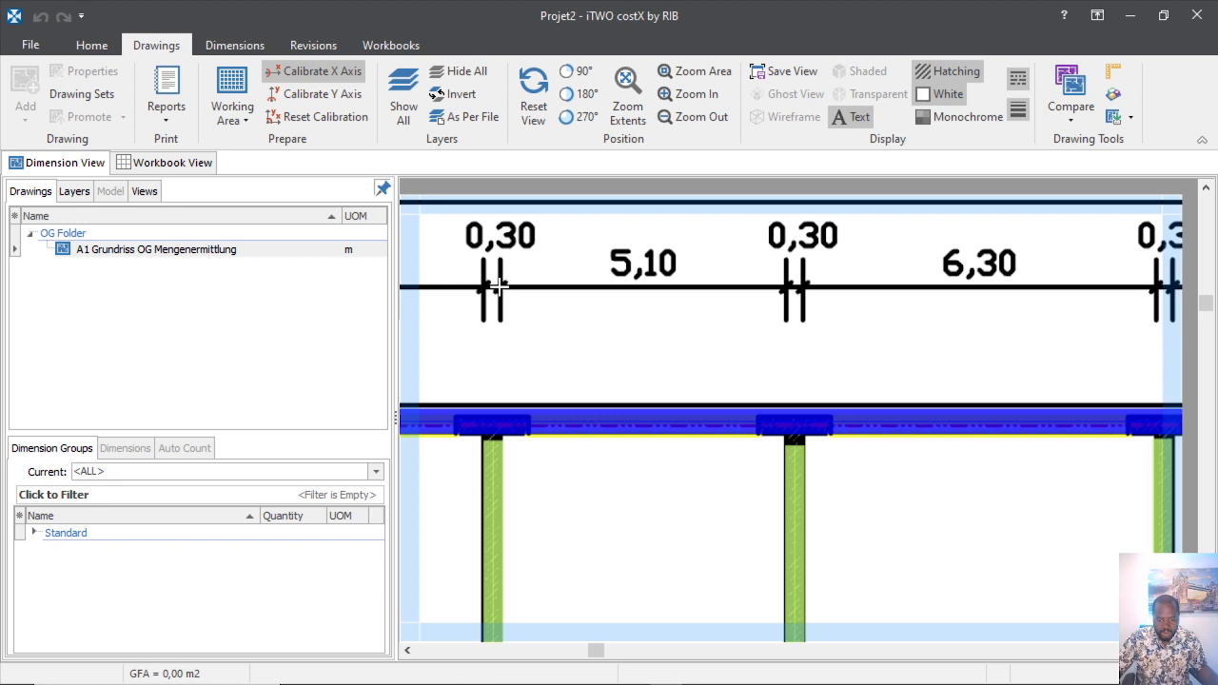
click(497, 298)
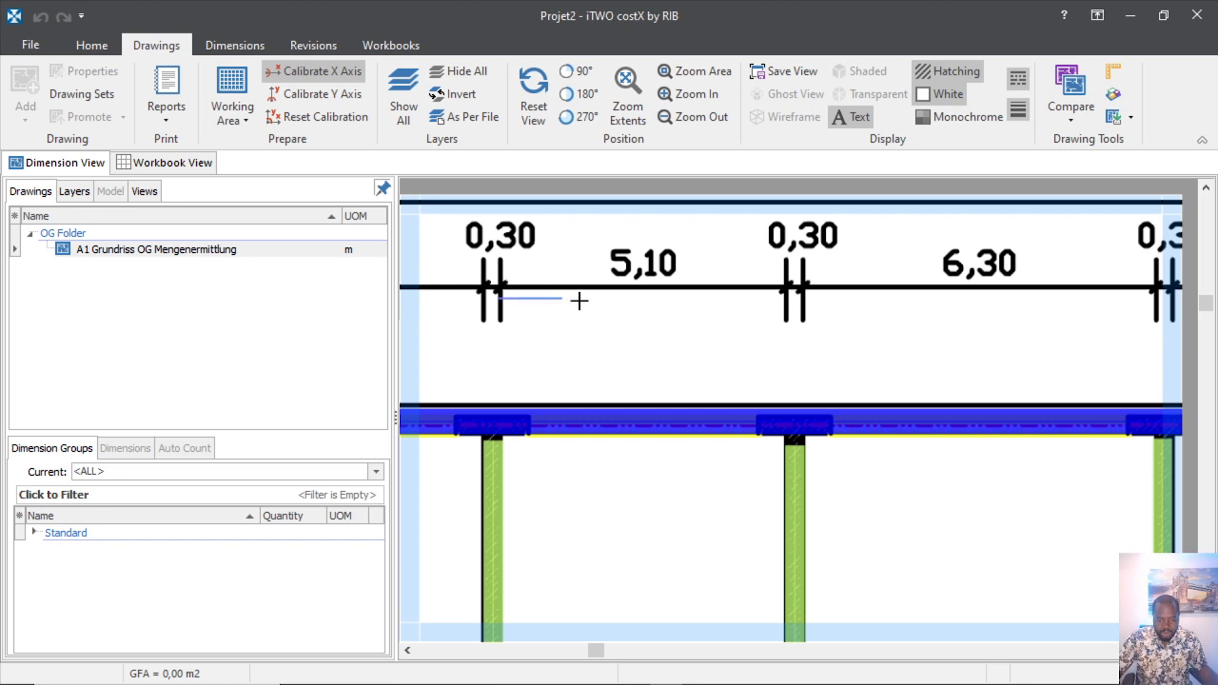
click(786, 298)
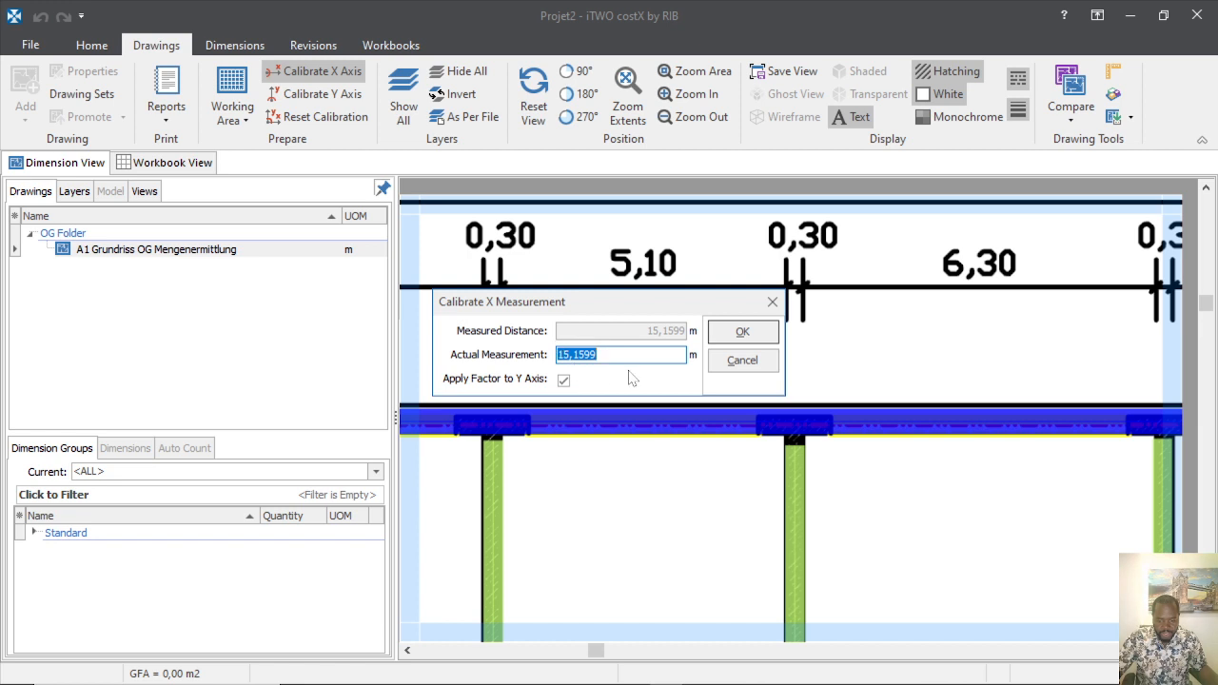
click(742, 332)
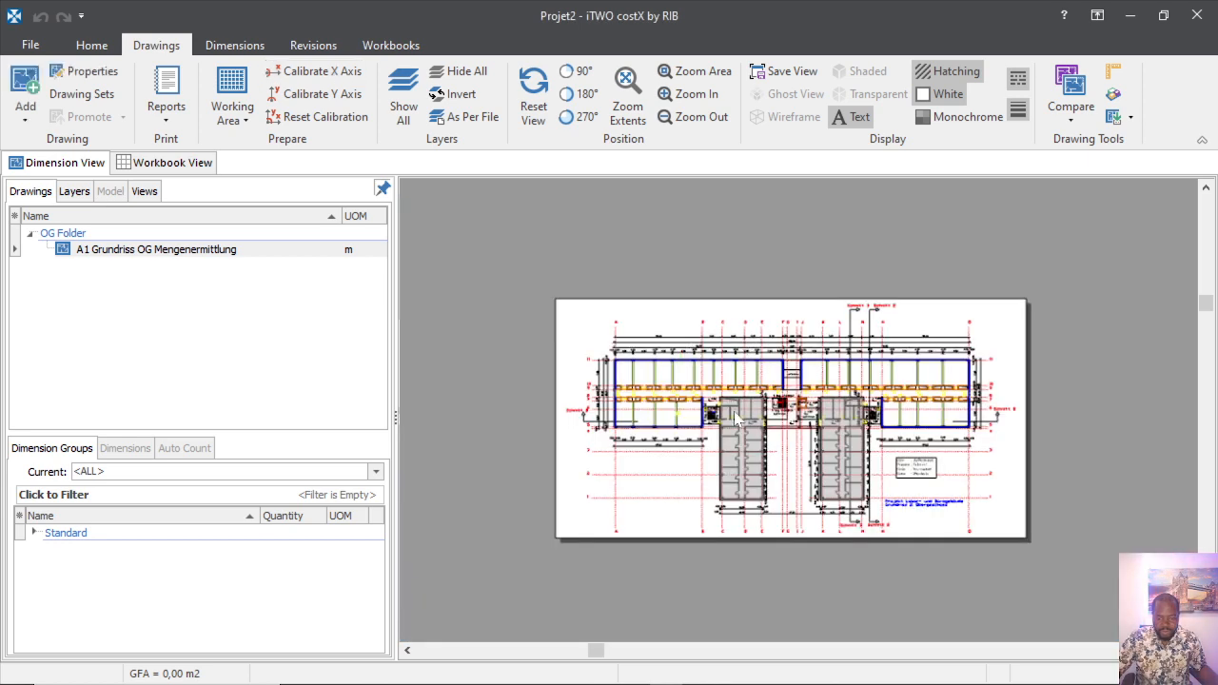
scroll(659, 406, up, 6)
scroll(610, 454, down, 5)
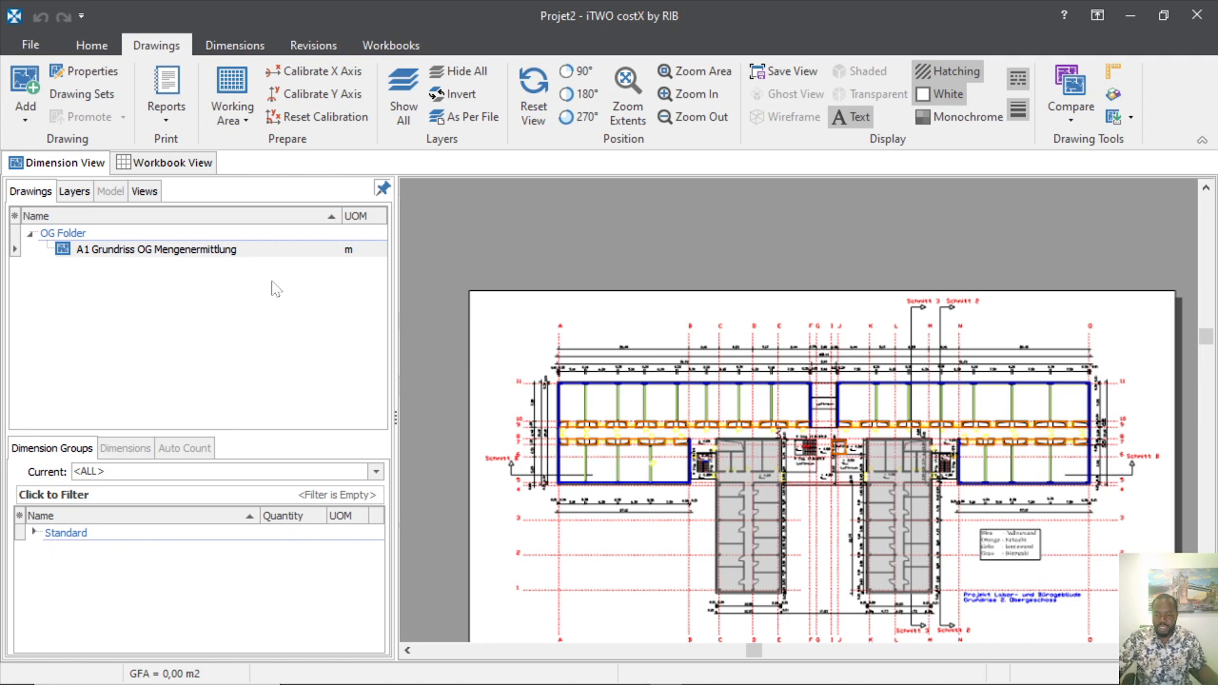
scroll(578, 398, up, 4)
scroll(555, 394, down, 1)
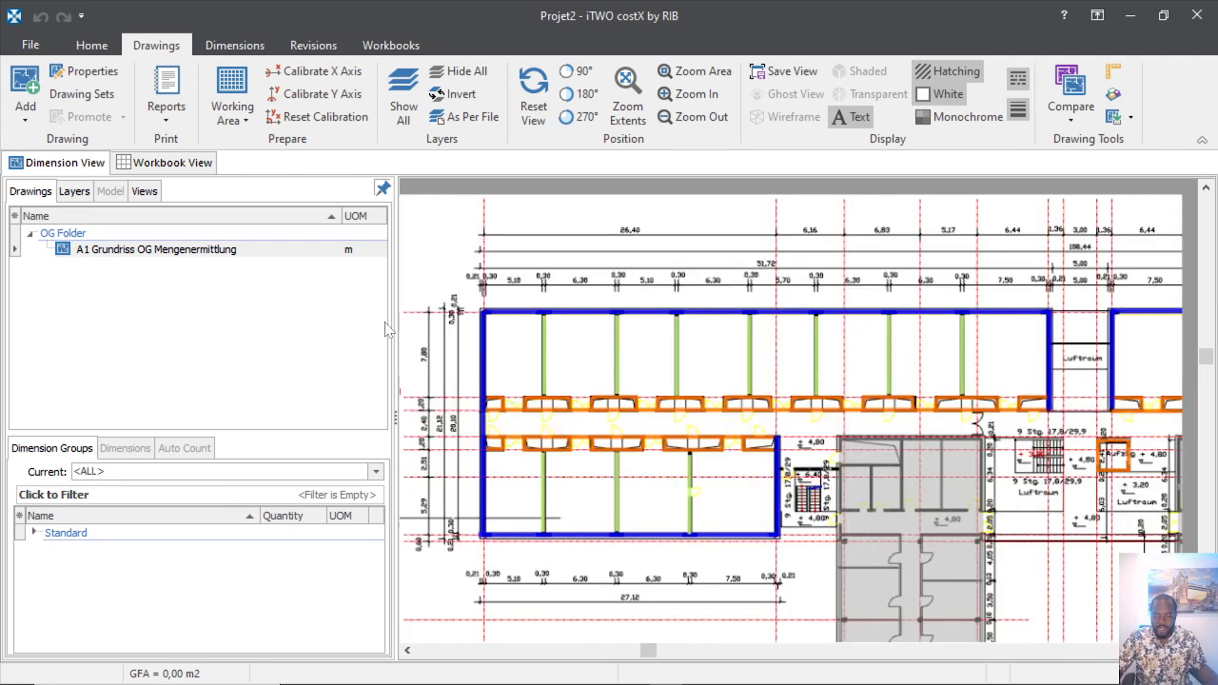
scroll(480, 324, up, 3)
scroll(488, 333, down, 3)
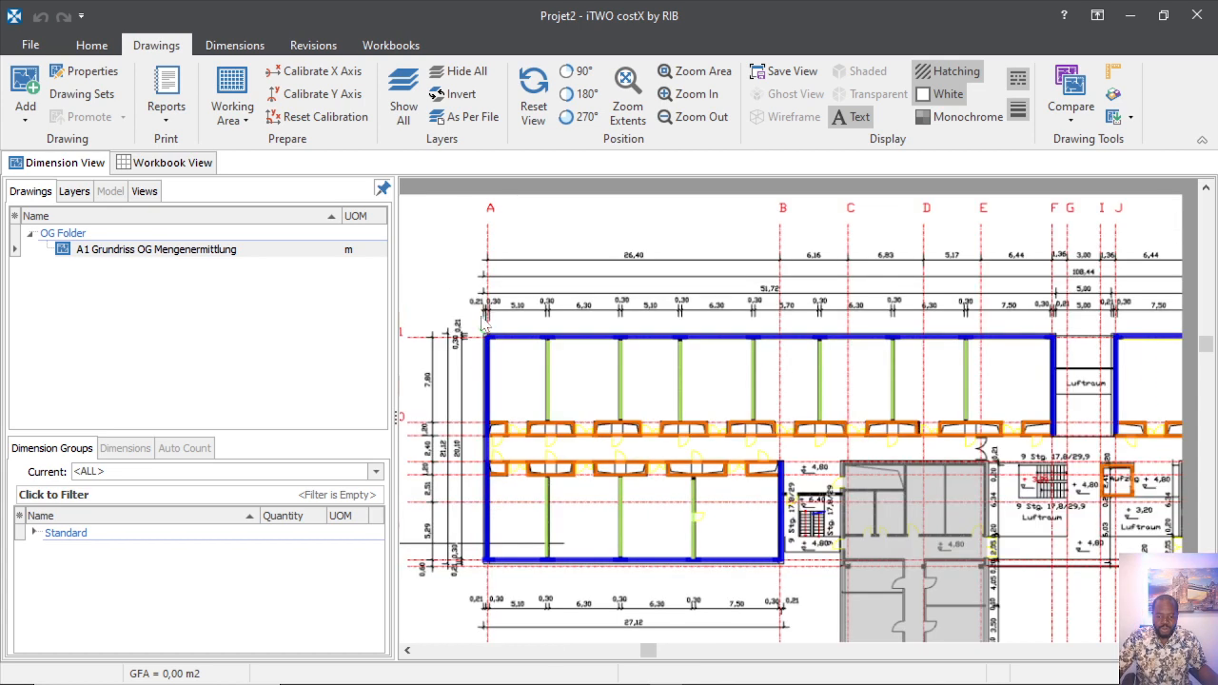
scroll(482, 326, up, 3)
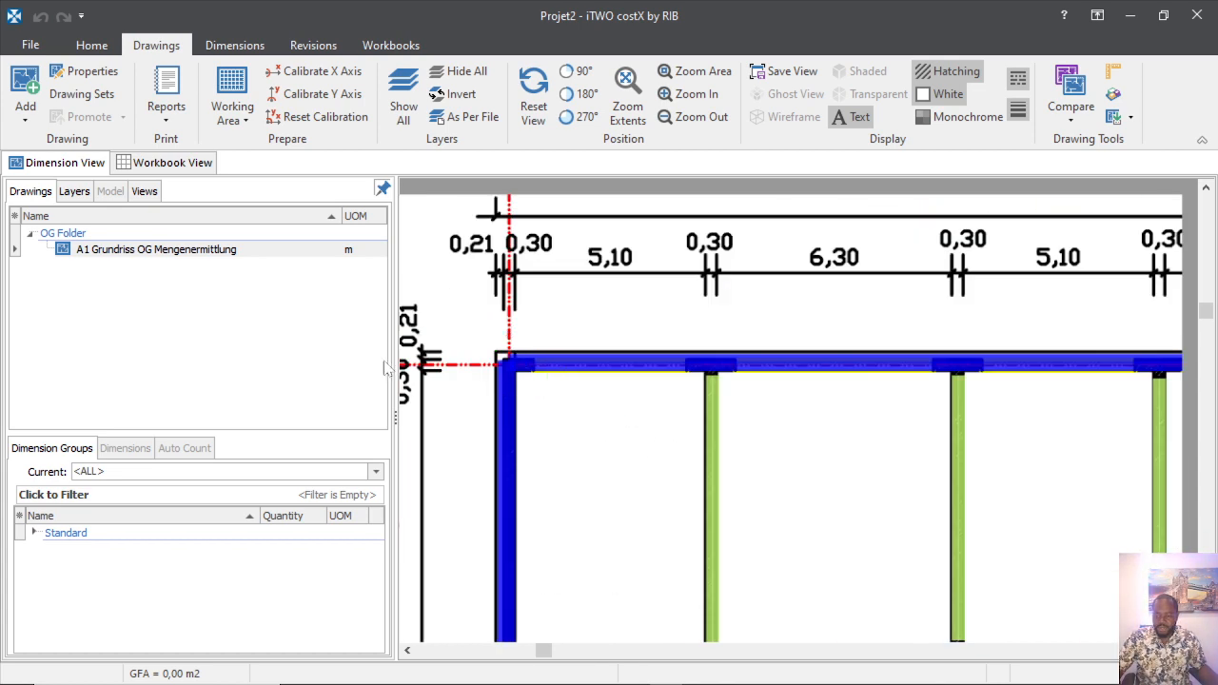
List the nine drawing layers, FILLS: LIGHT GREY through TEXT: BLACK, all still visible.
click(76, 192)
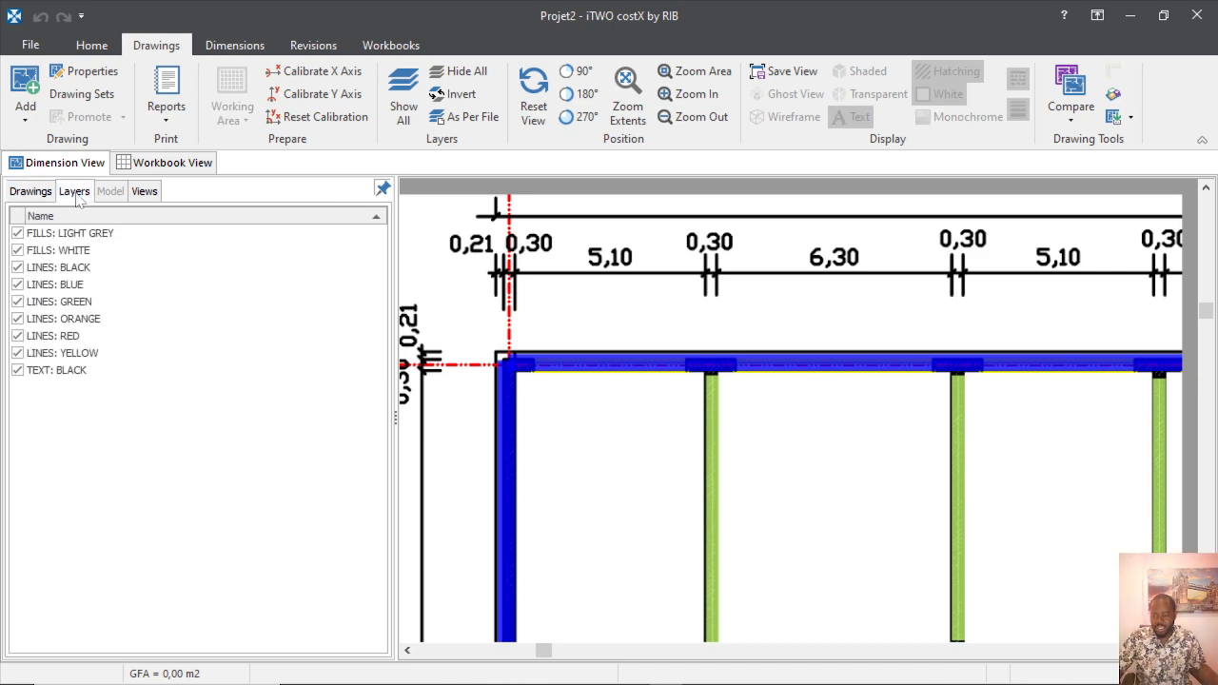
scroll(590, 381, down, 2)
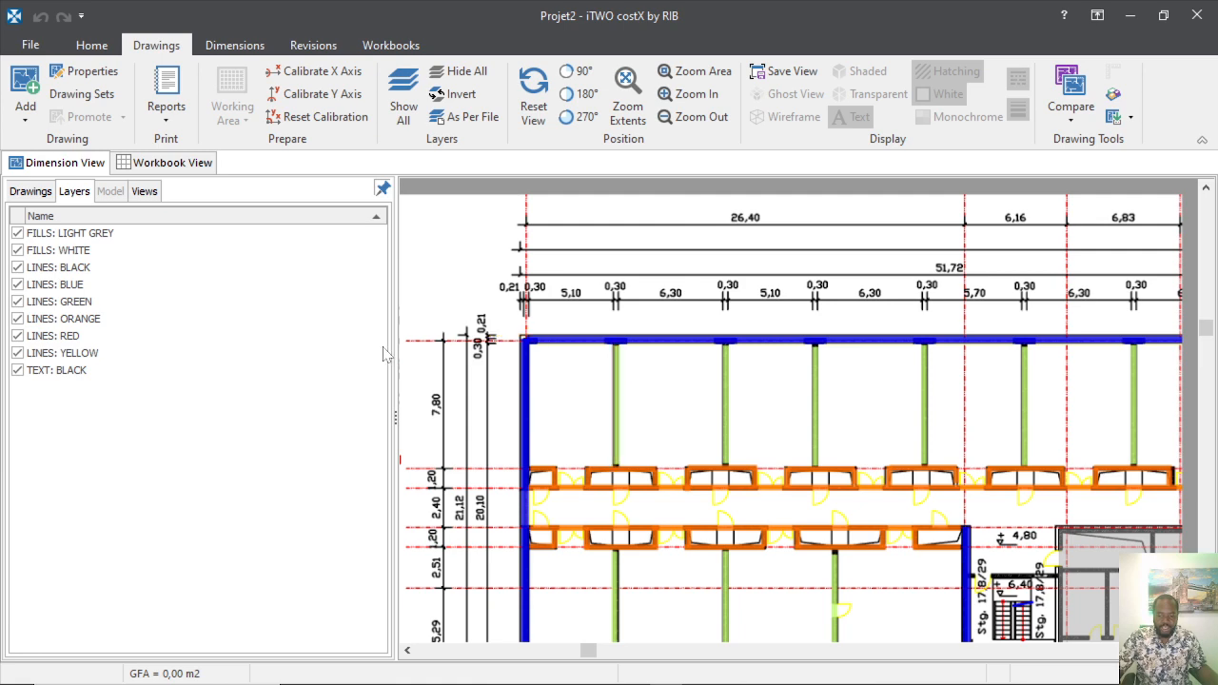
scroll(582, 384, up, 5)
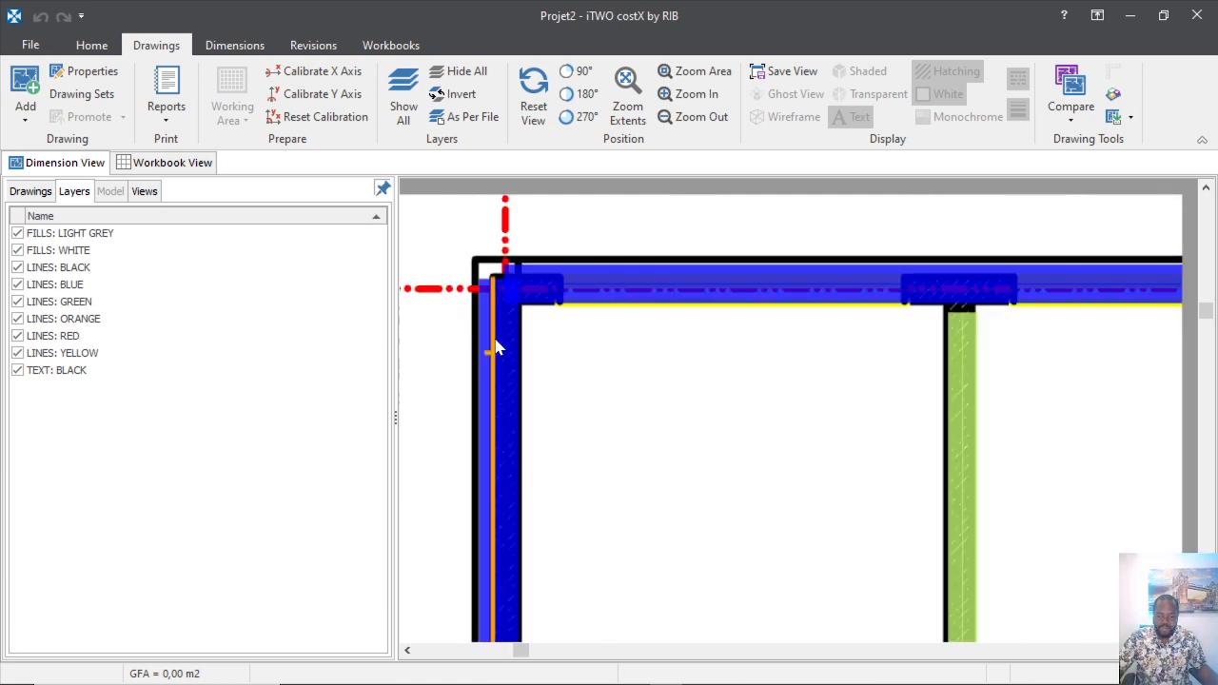
scroll(532, 342, down, 7)
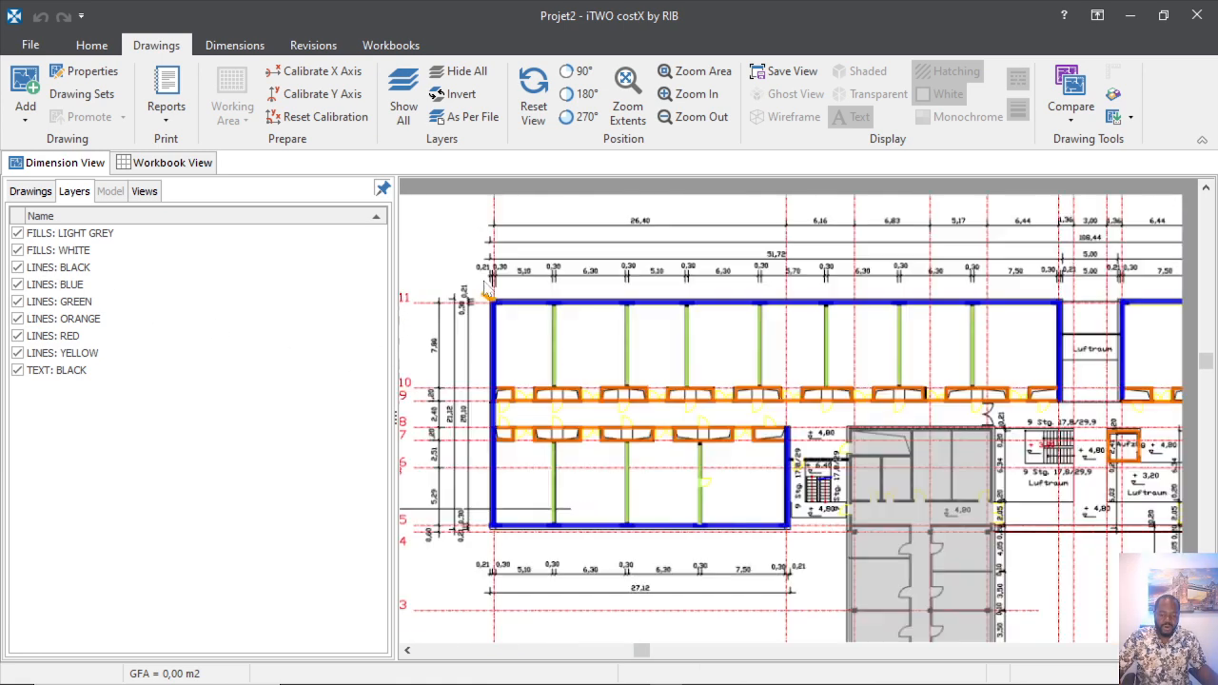
scroll(861, 561, up, 3)
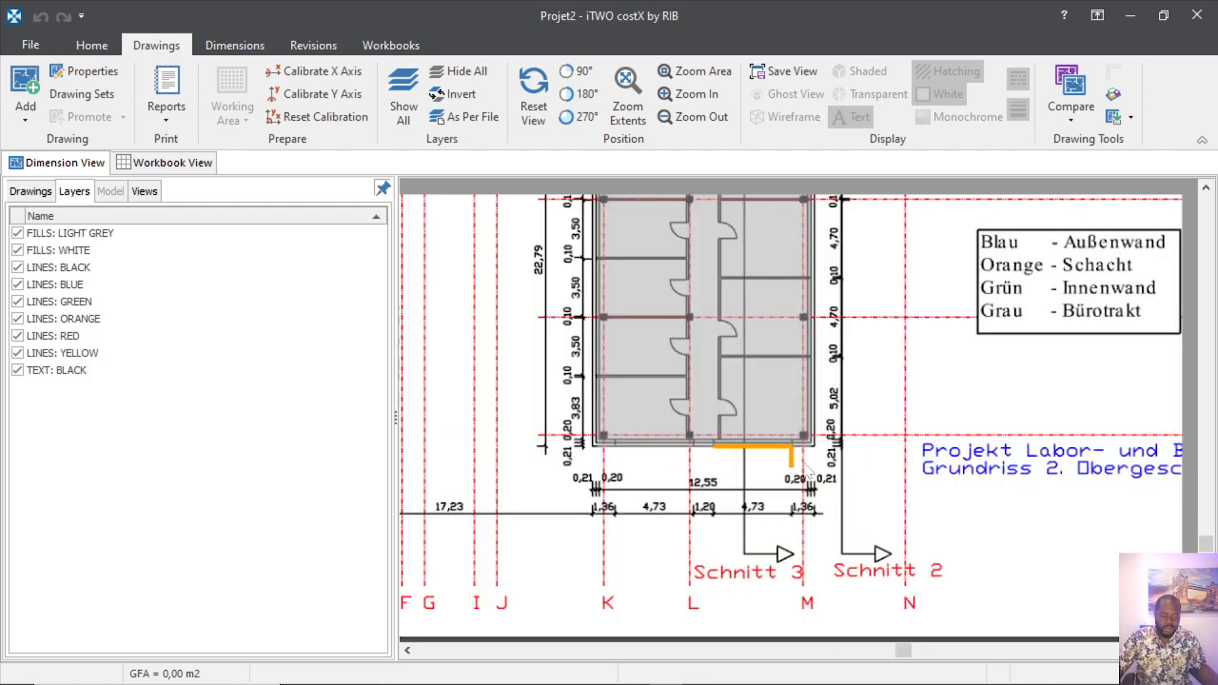
scroll(824, 552, down, 3)
scroll(678, 426, up, 4)
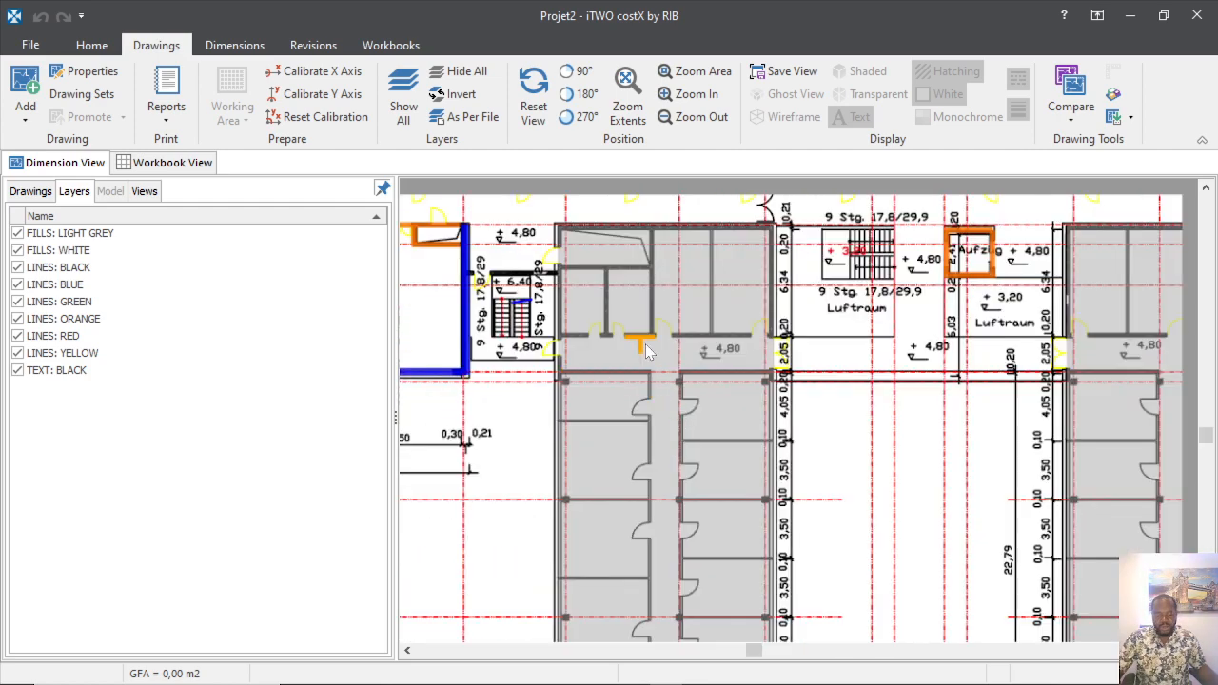
scroll(614, 474, down, 4)
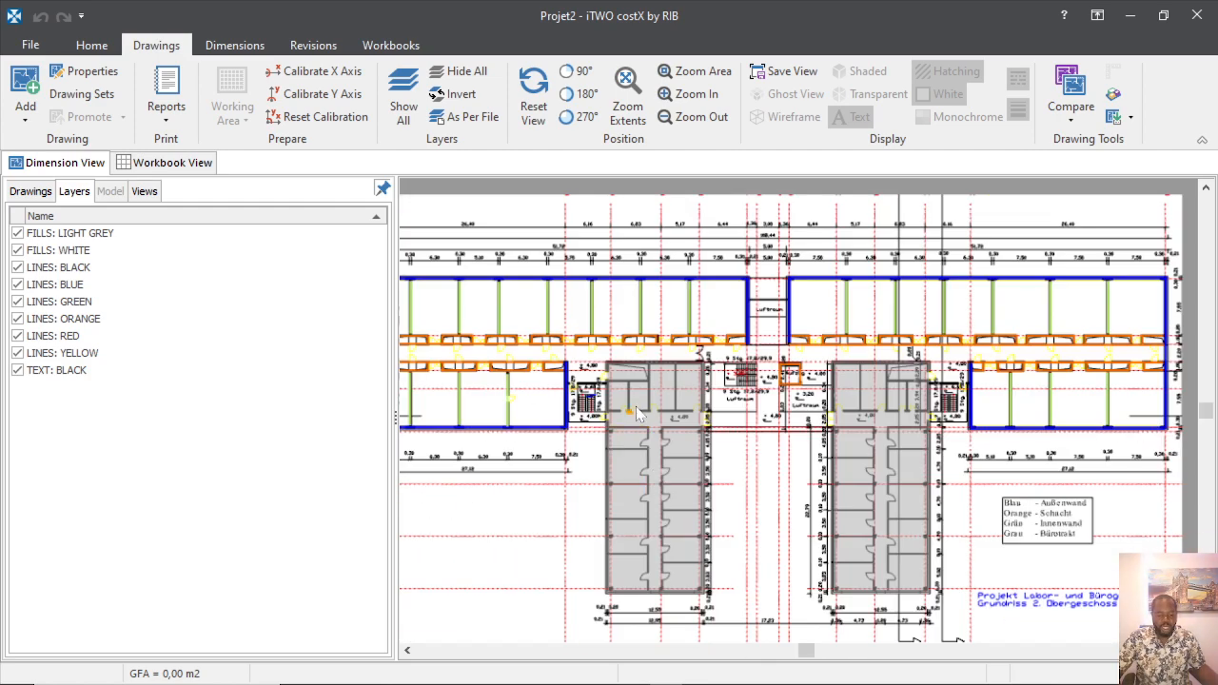
scroll(497, 343, up, 5)
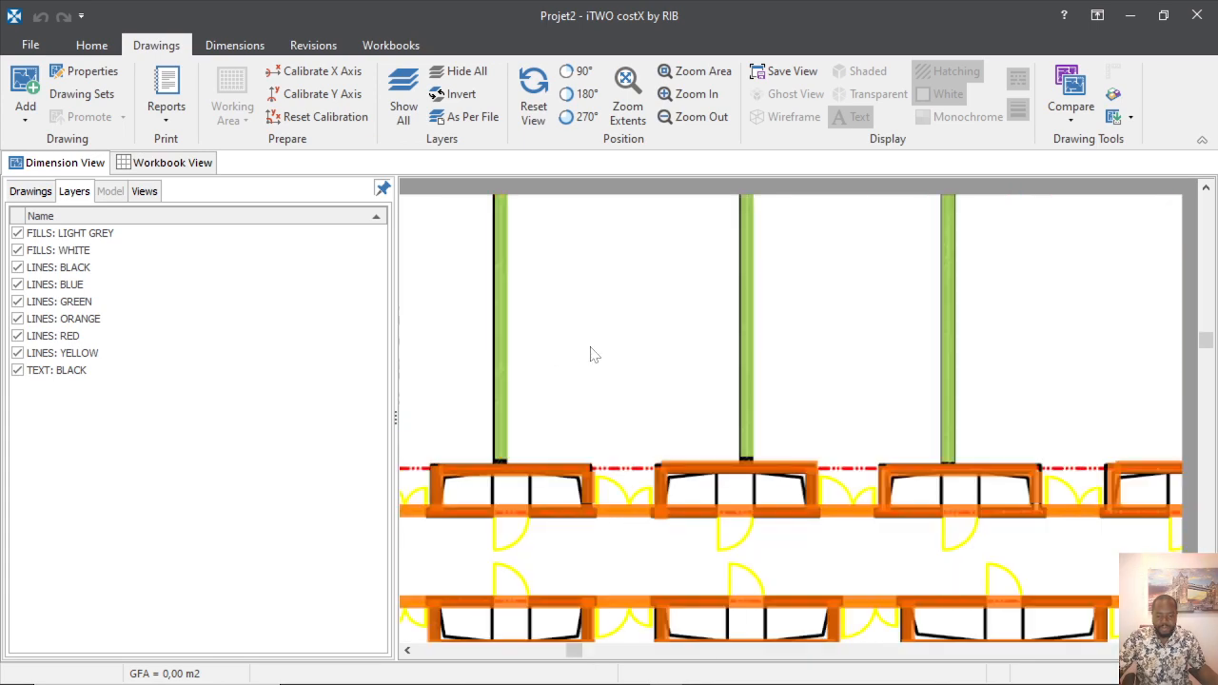
scroll(593, 353, down, 2)
scroll(544, 301, up, 4)
scroll(579, 457, down, 2)
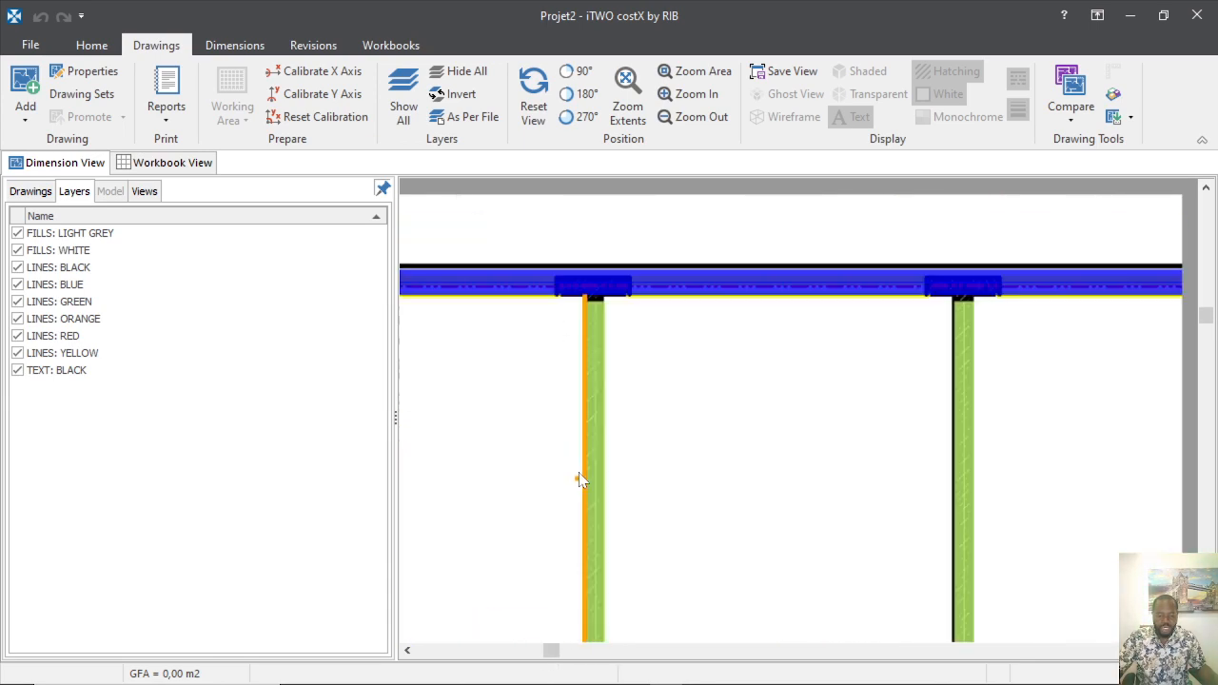
scroll(599, 329, up, 1)
scroll(611, 295, up, 3)
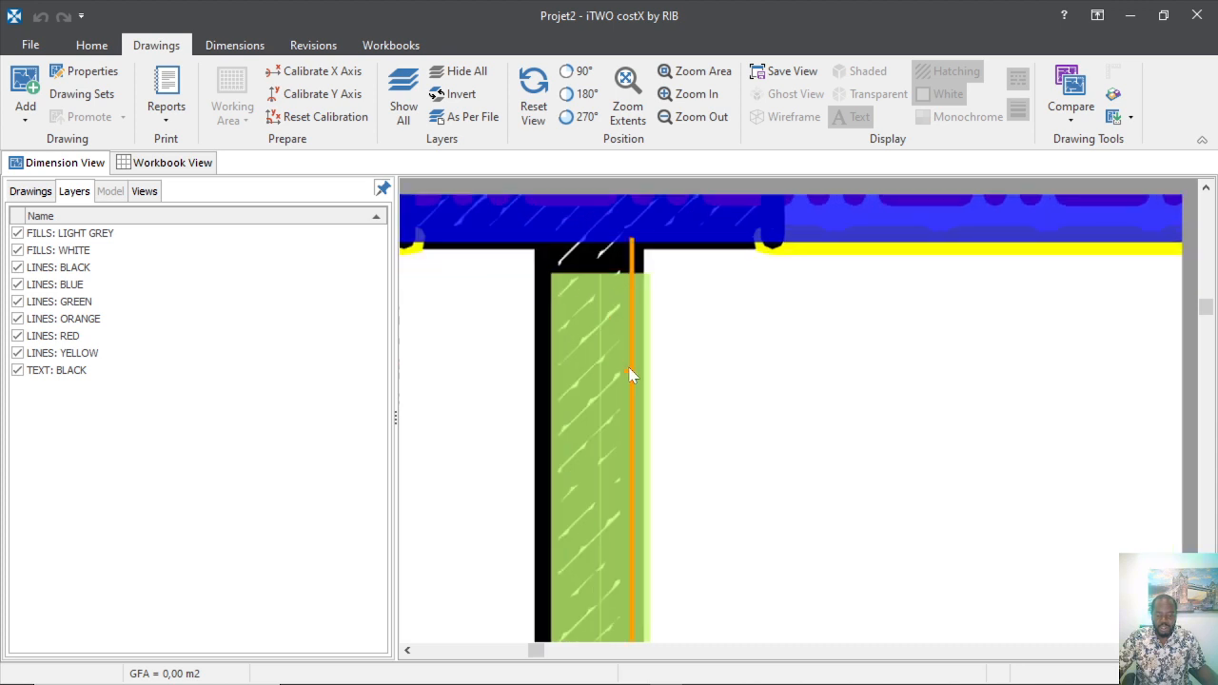
scroll(627, 416, down, 2)
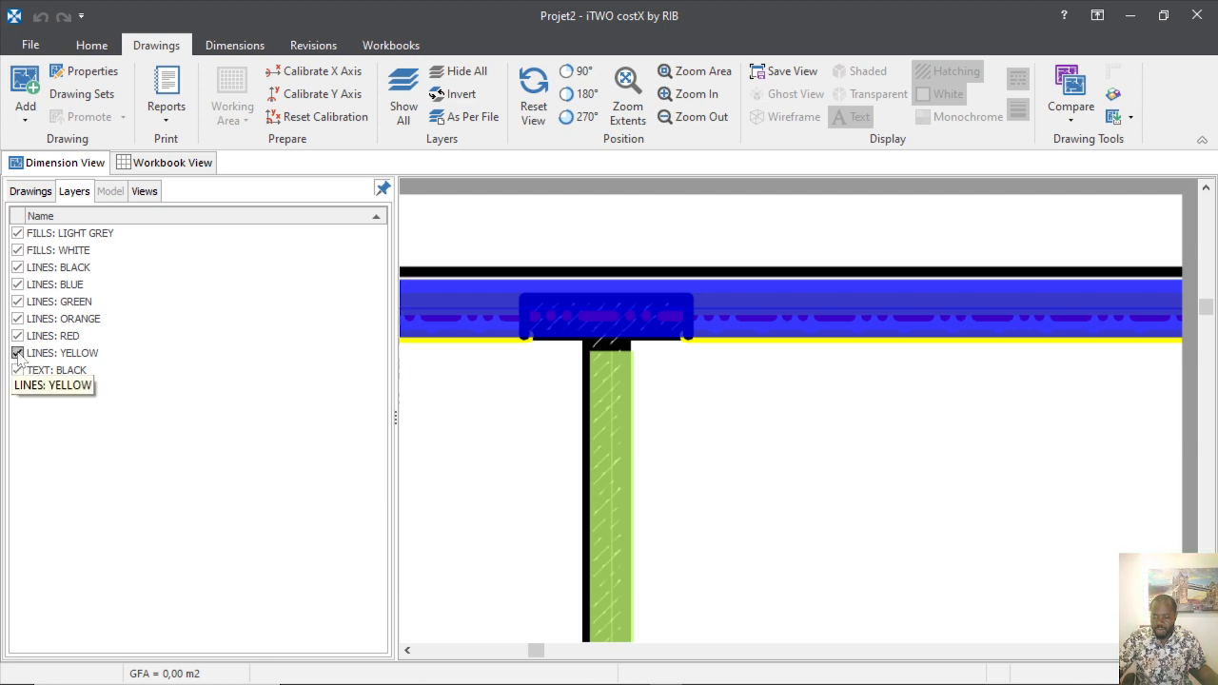
scroll(714, 449, down, 5)
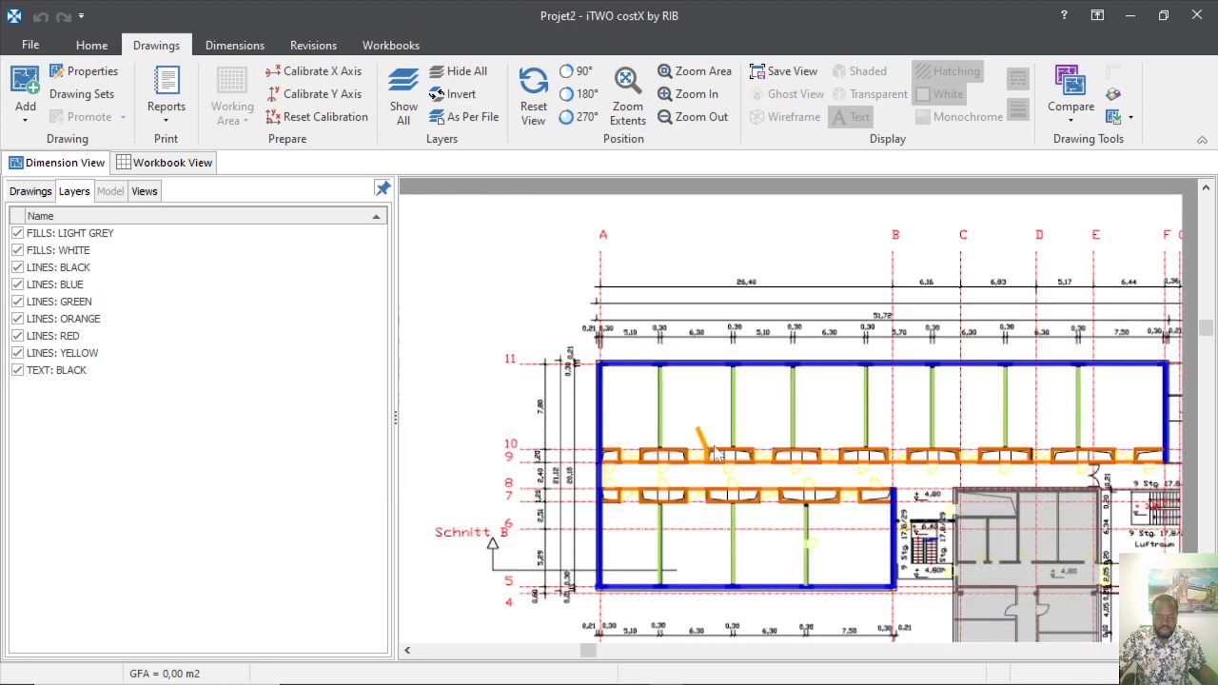
scroll(692, 506, up, 2)
scroll(693, 507, up, 2)
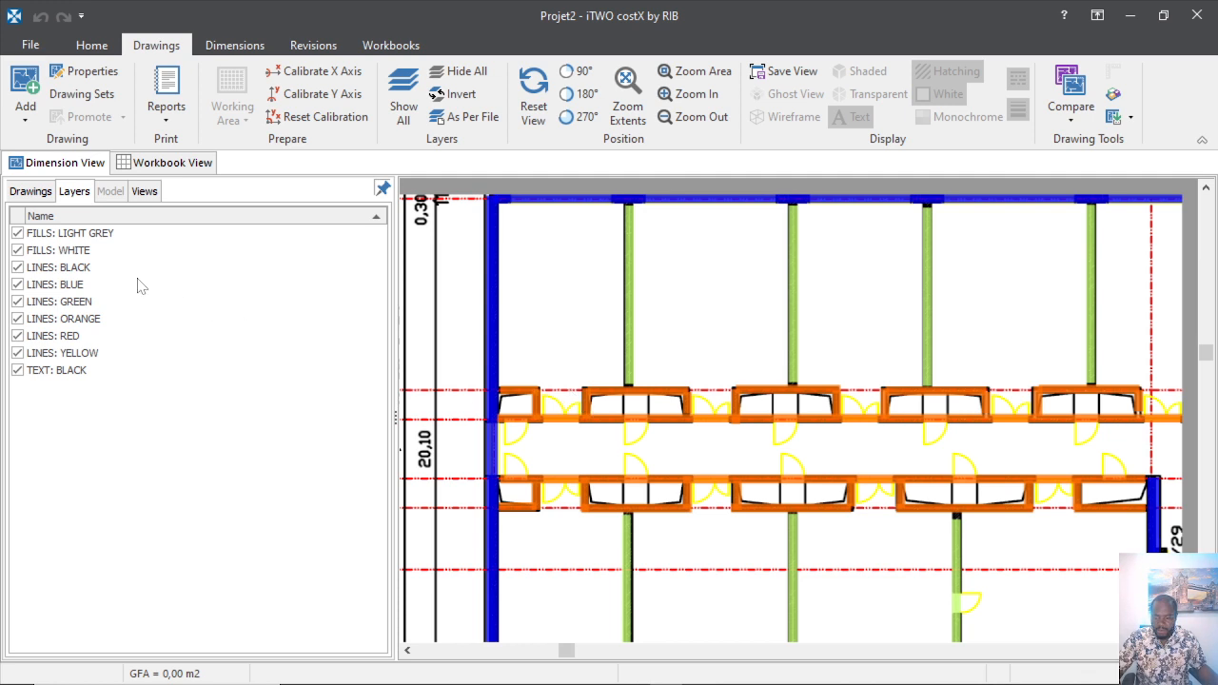
Hide the LINES: BLUE, FILLS: WHITE and FILLS: LIGHT GREY layers.
click(17, 284)
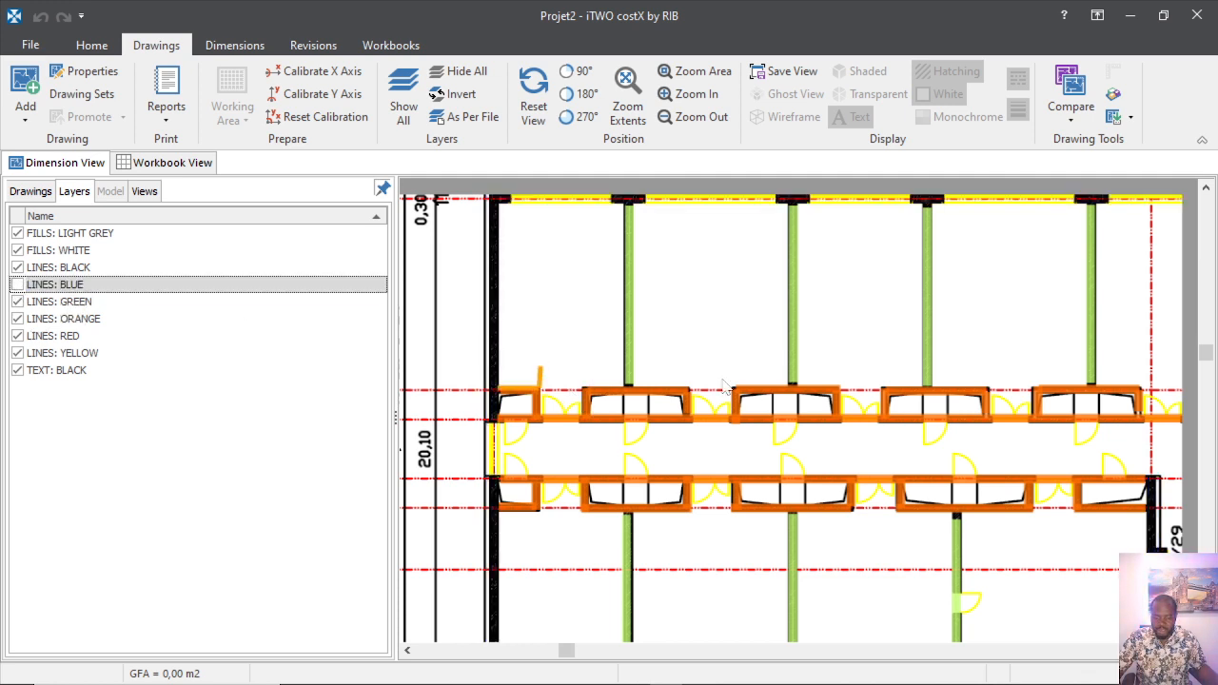
scroll(581, 411, down, 3)
scroll(580, 380, up, 3)
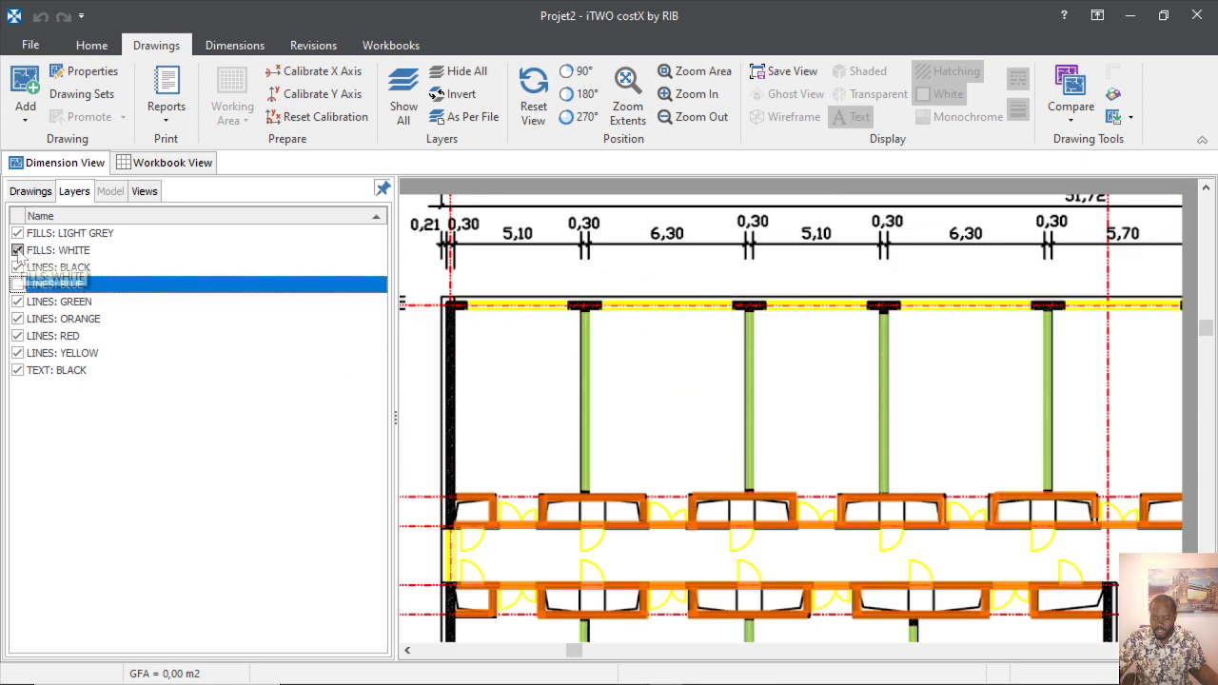
click(17, 251)
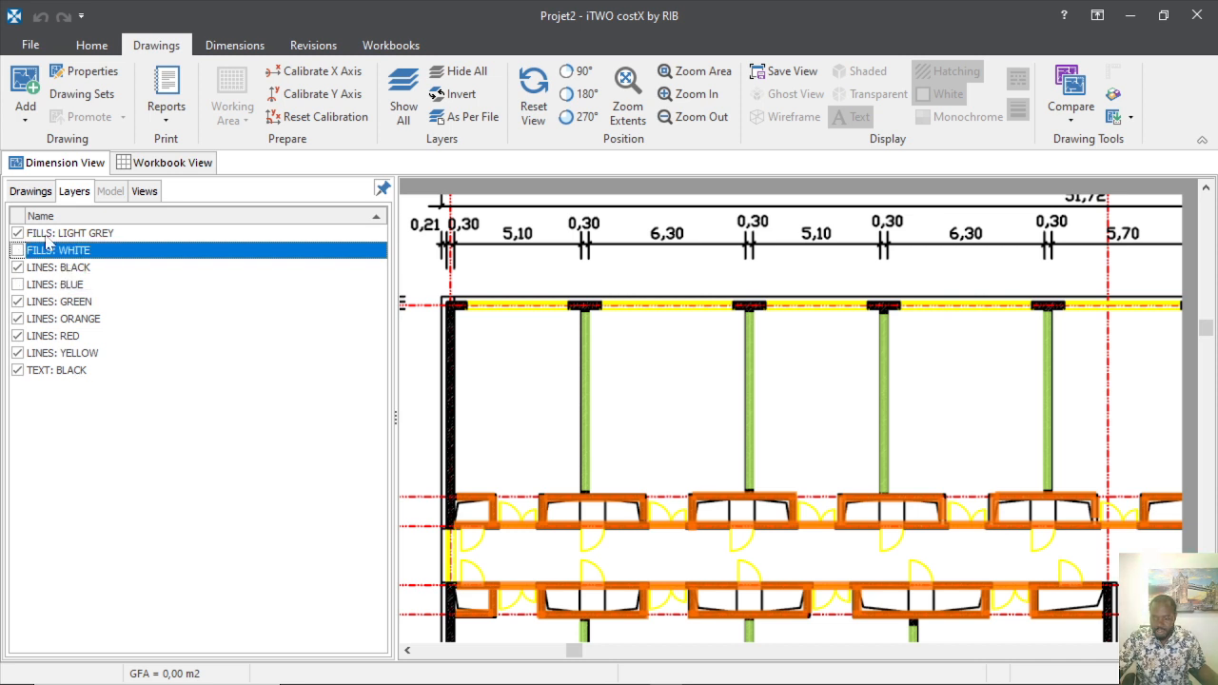
click(18, 235)
click(18, 234)
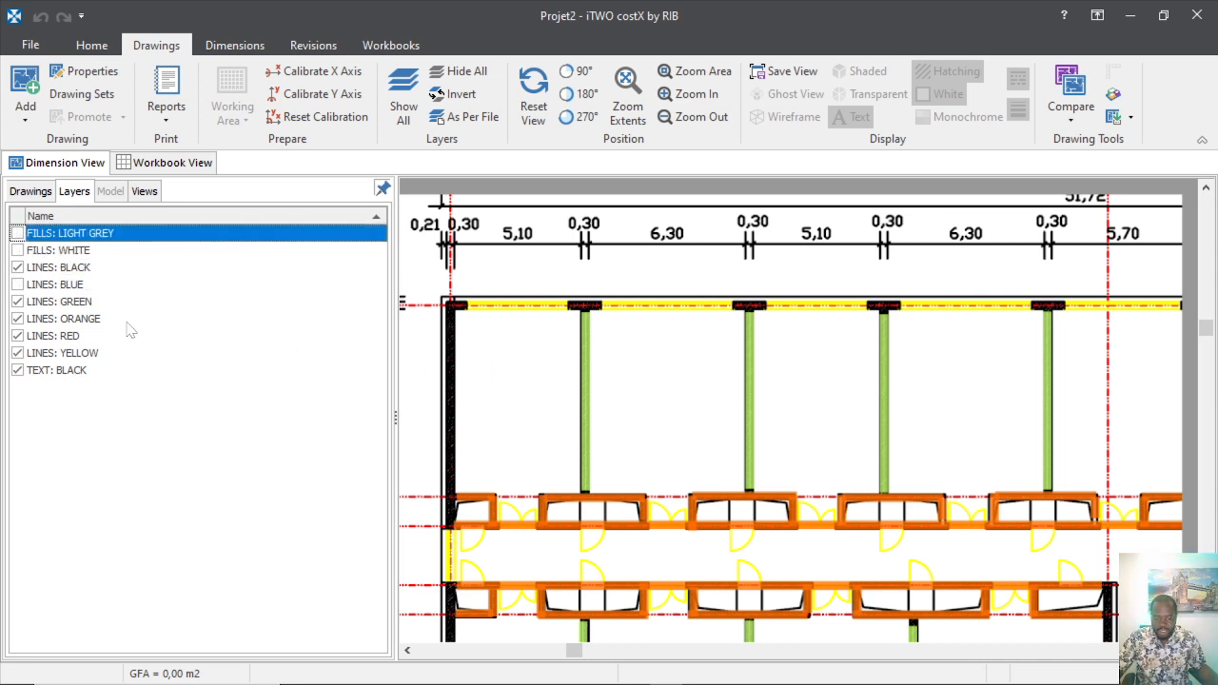
Hide the LINES: GREEN and LINES: ORANGE layers, keeping LINES: YELLOW visible.
click(17, 302)
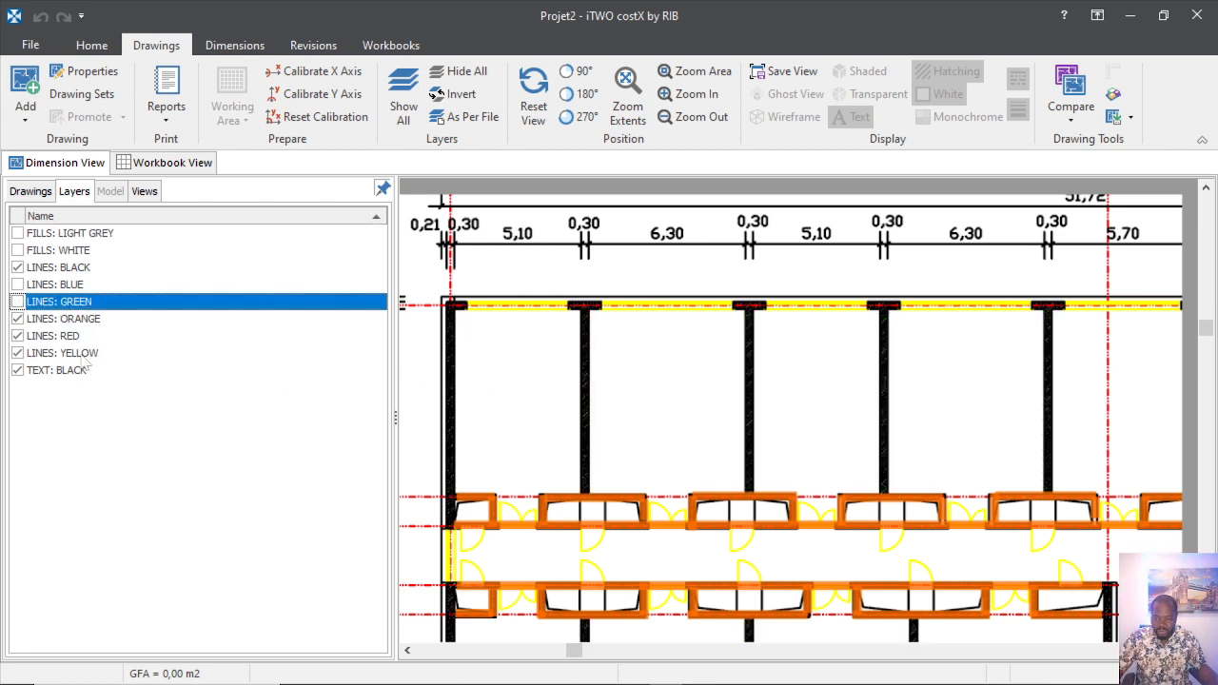
click(18, 319)
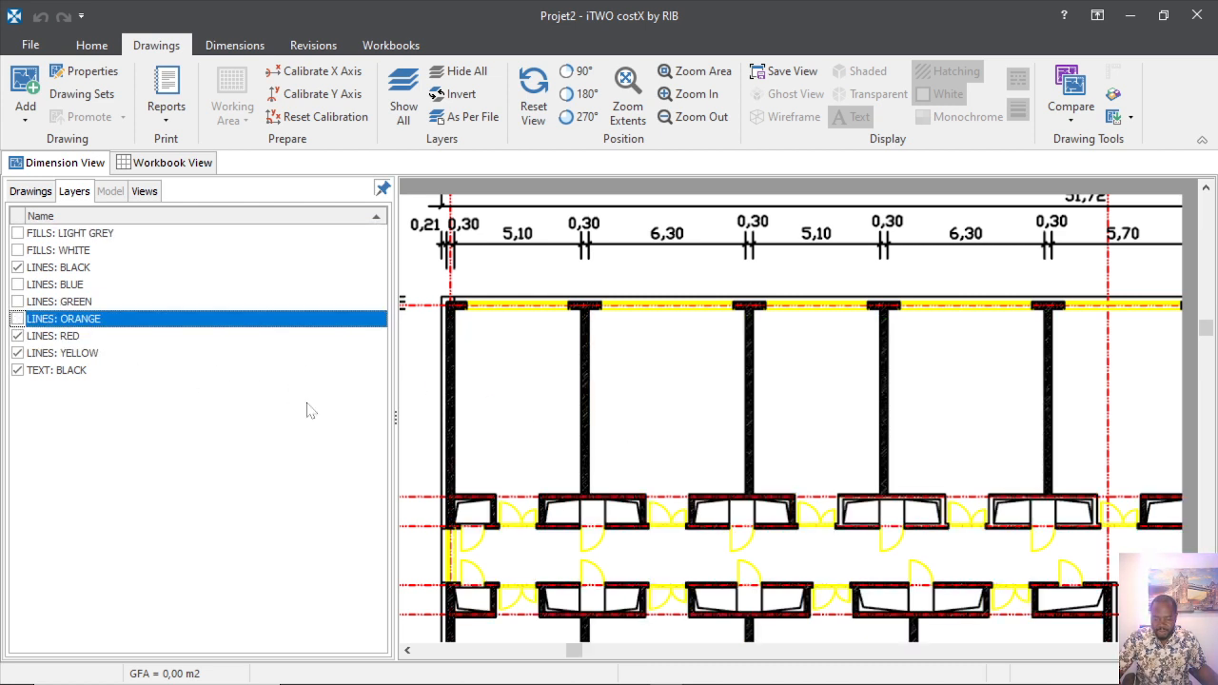
scroll(469, 438, down, 3)
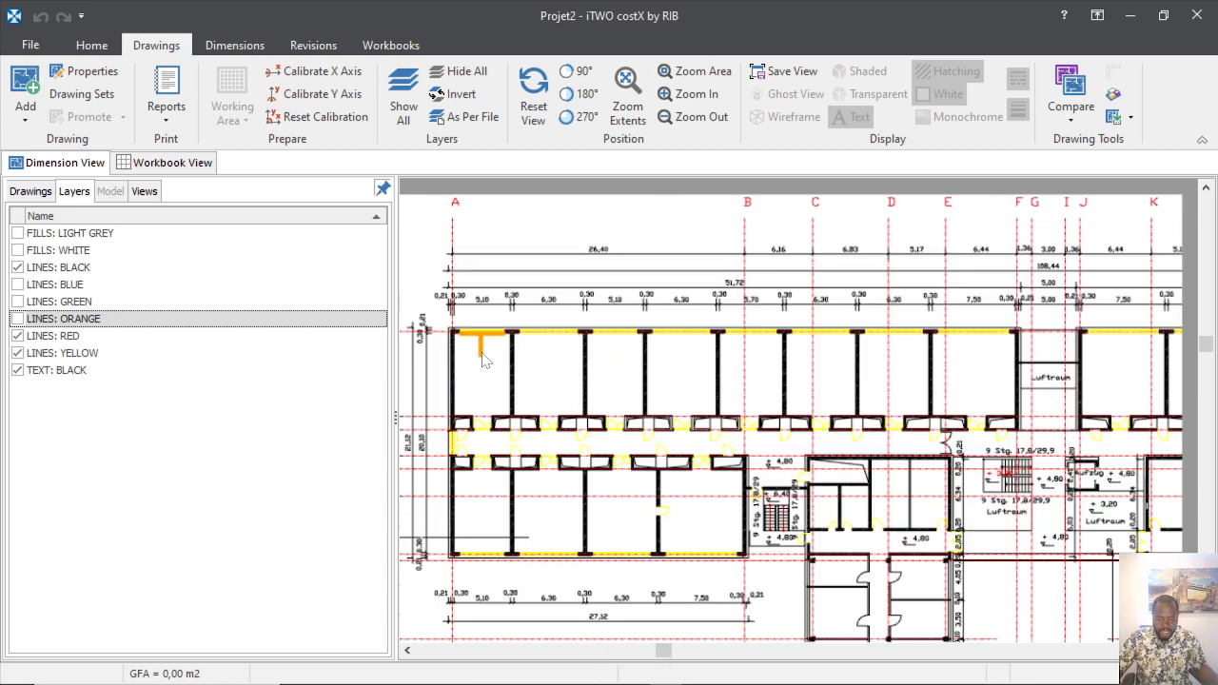
click(17, 353)
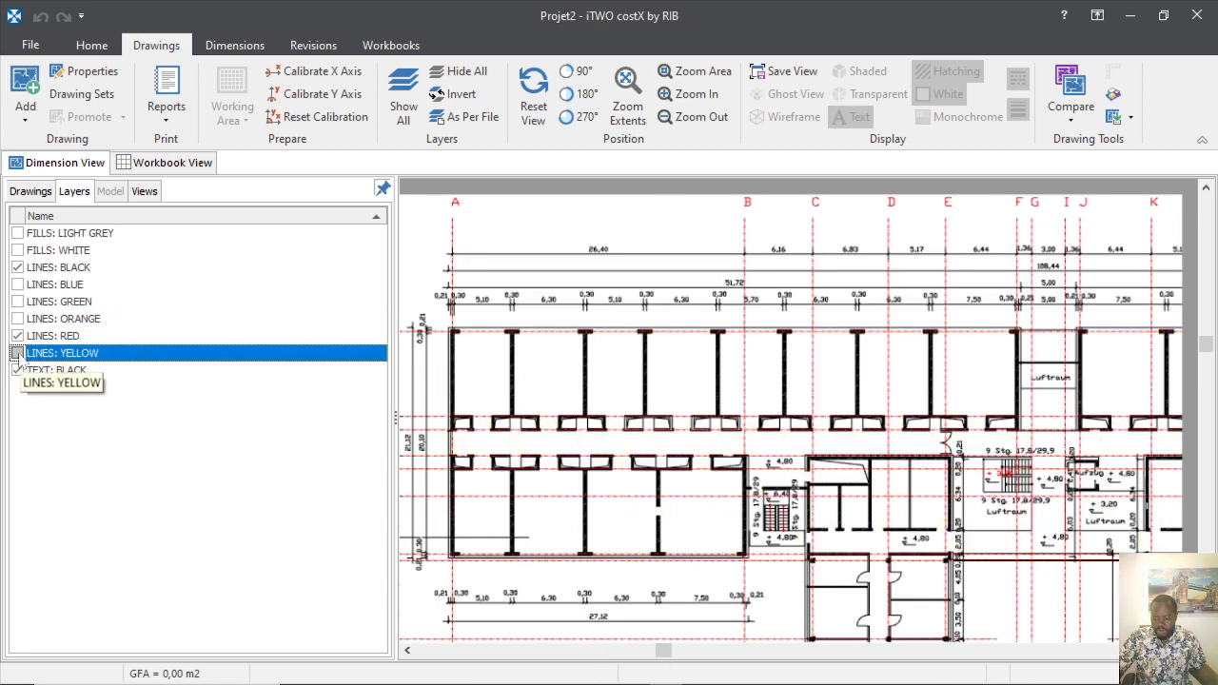
click(17, 354)
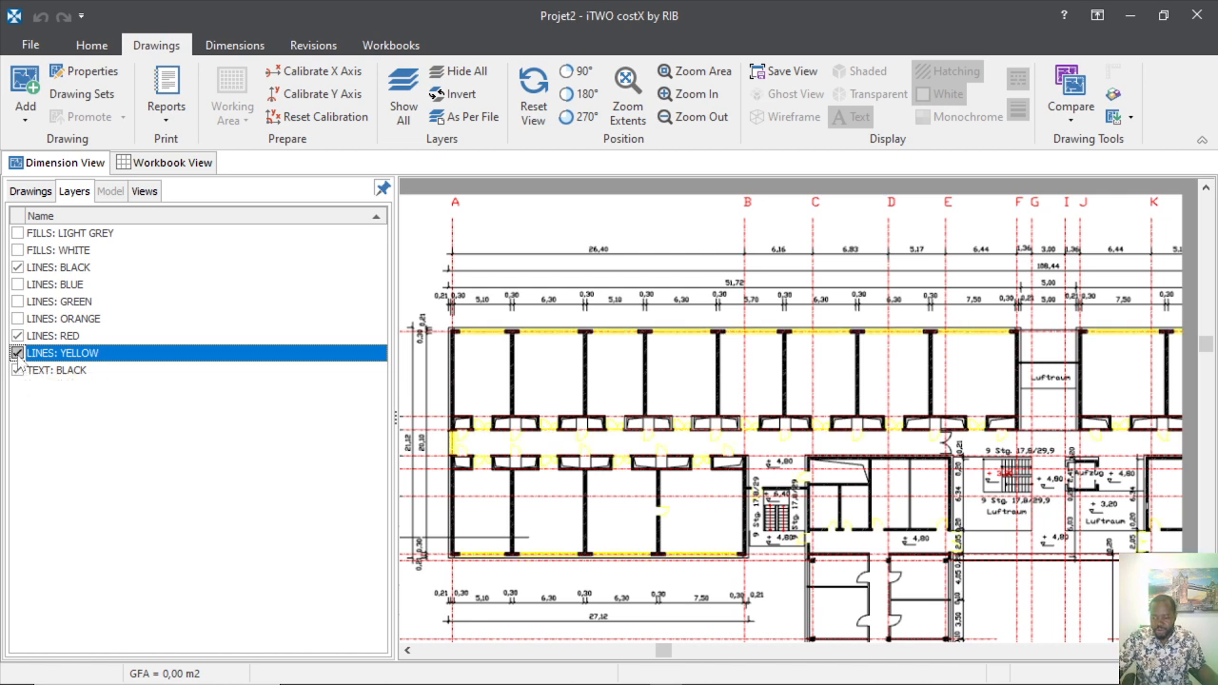
scroll(532, 450, up, 5)
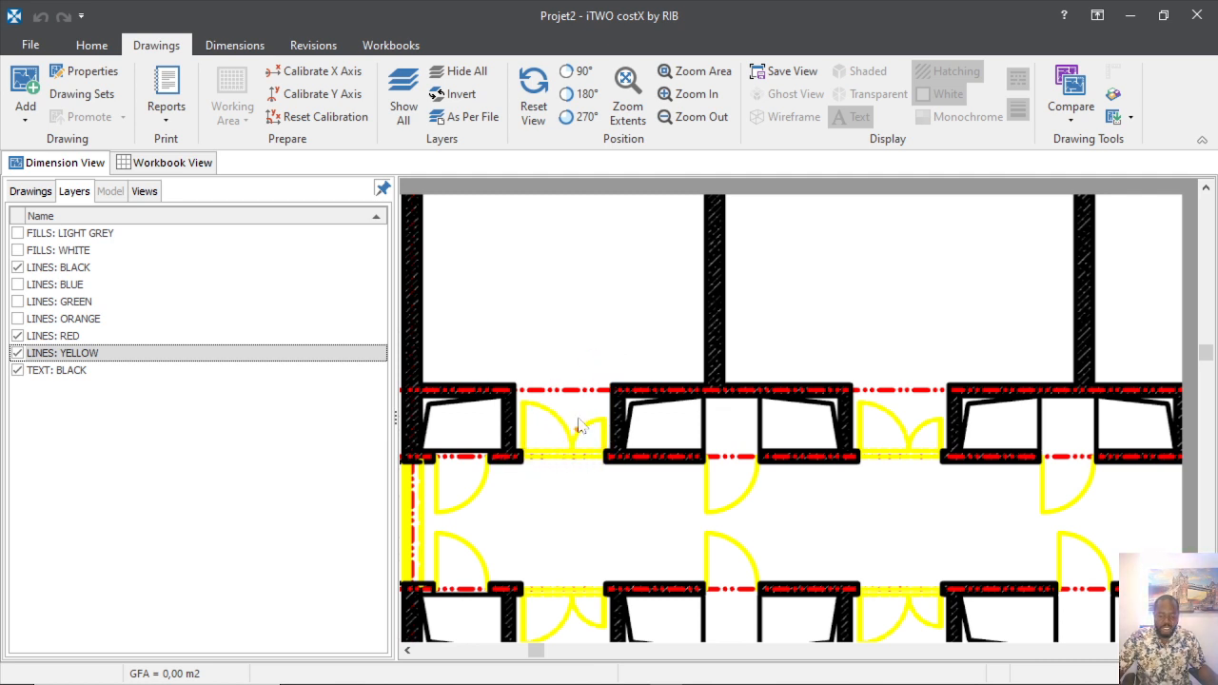
click(278, 400)
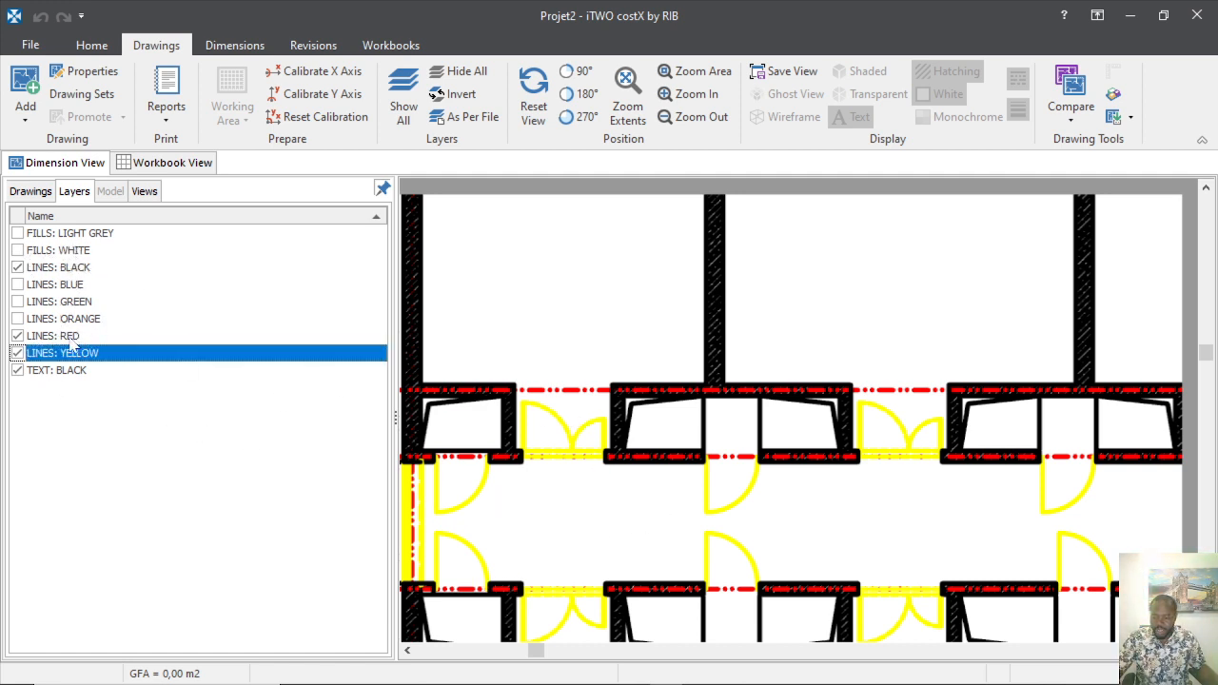
Hide the LINES: RED layer and zoom around the plan to check it.
click(17, 336)
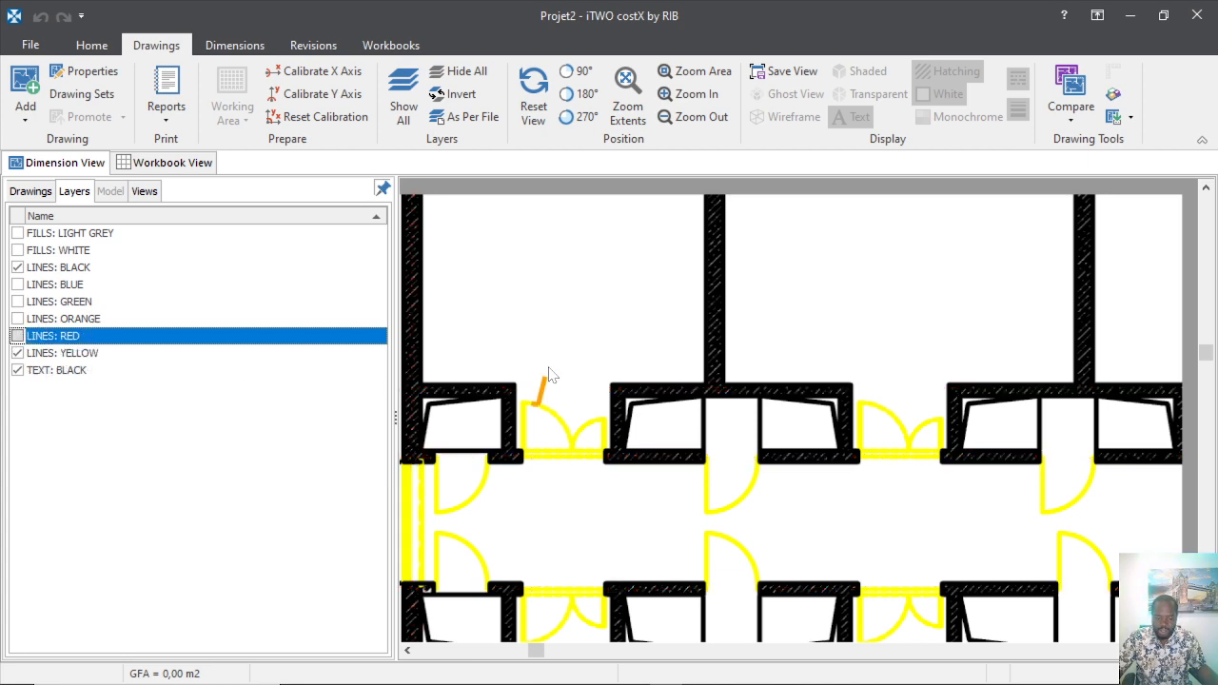
scroll(545, 385, down, 3)
scroll(552, 514, down, 2)
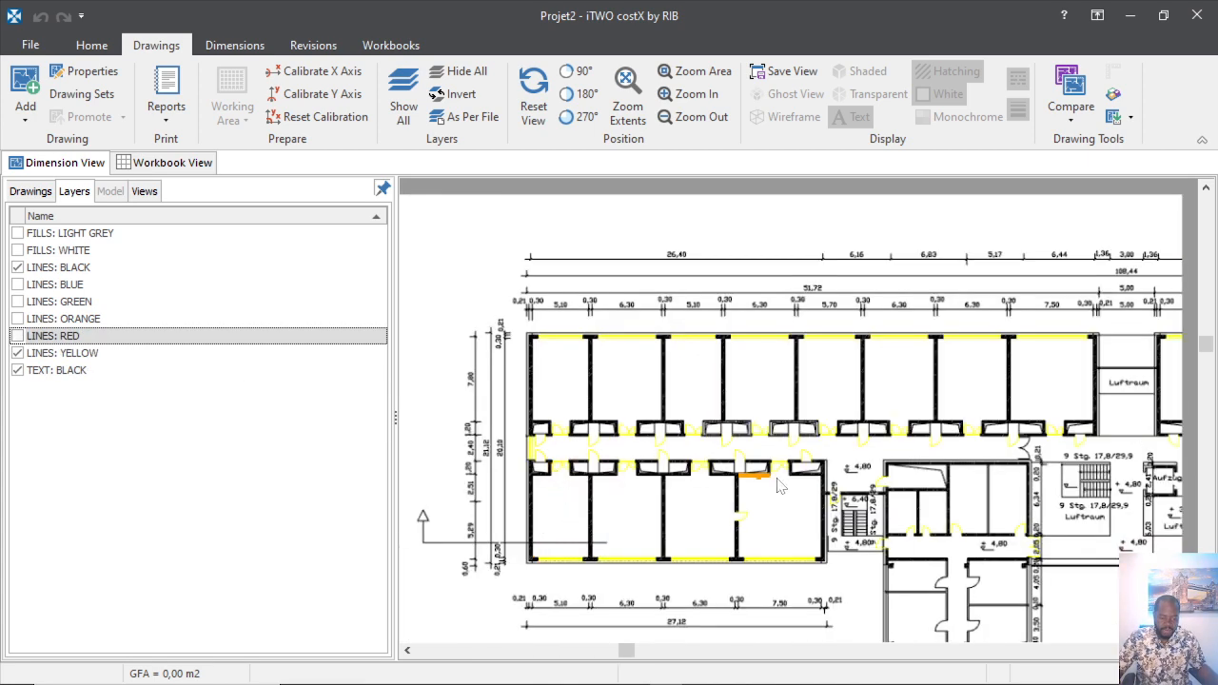
scroll(561, 344, up, 3)
scroll(609, 476, down, 3)
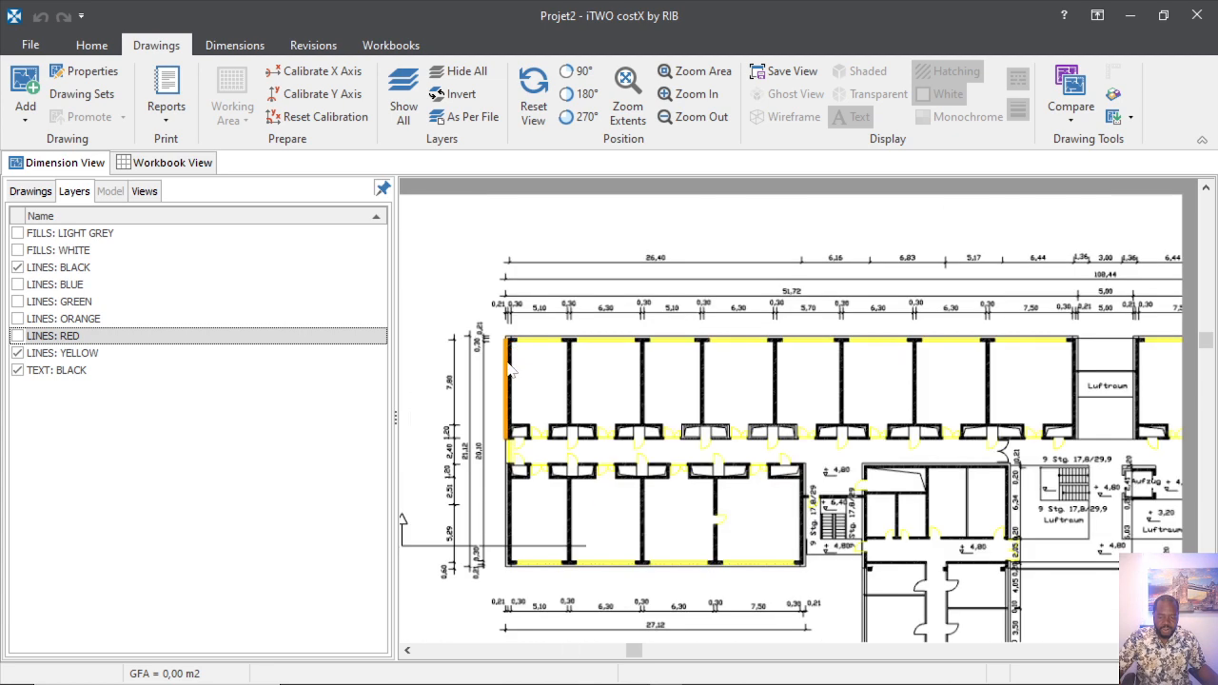
scroll(519, 442, up, 4)
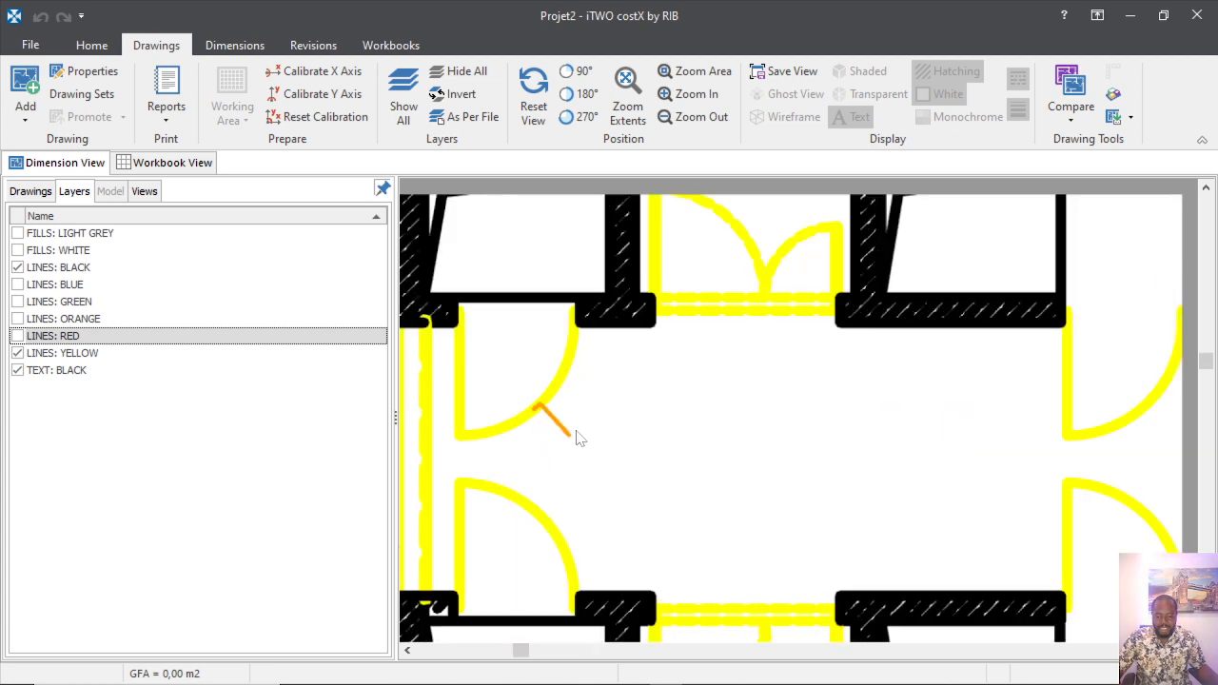
scroll(567, 447, down, 3)
scroll(576, 438, up, 4)
scroll(470, 375, up, 2)
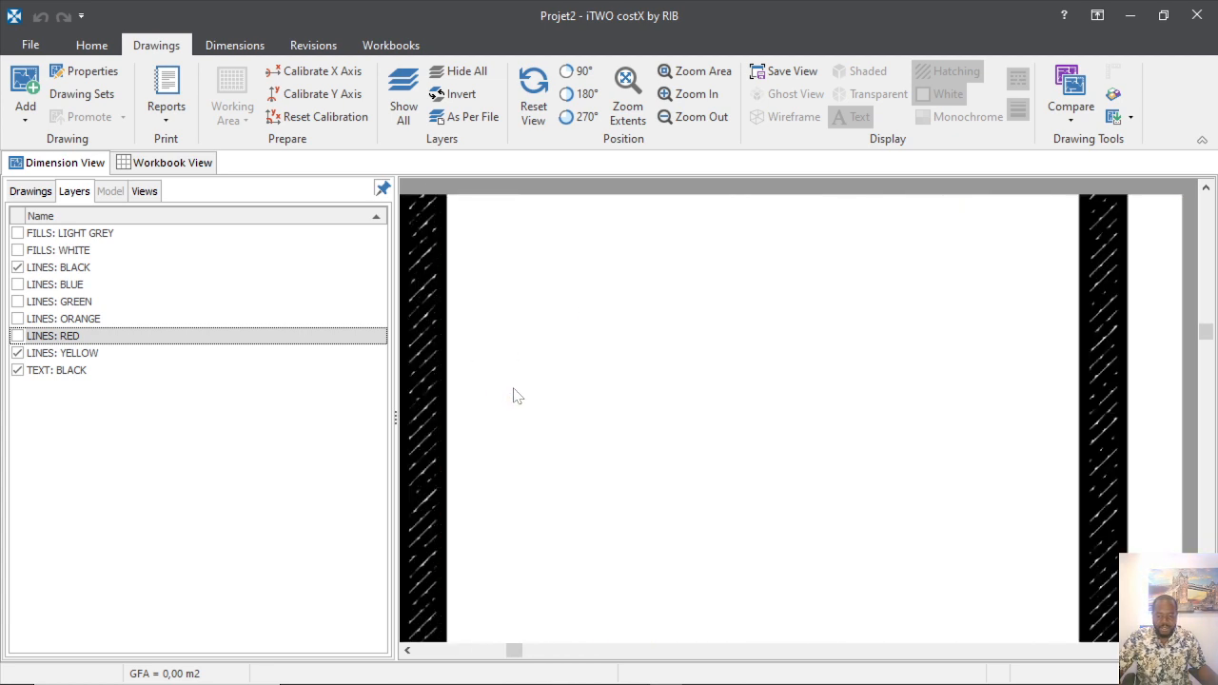
scroll(511, 394, down, 3)
scroll(487, 397, up, 2)
scroll(488, 398, up, 3)
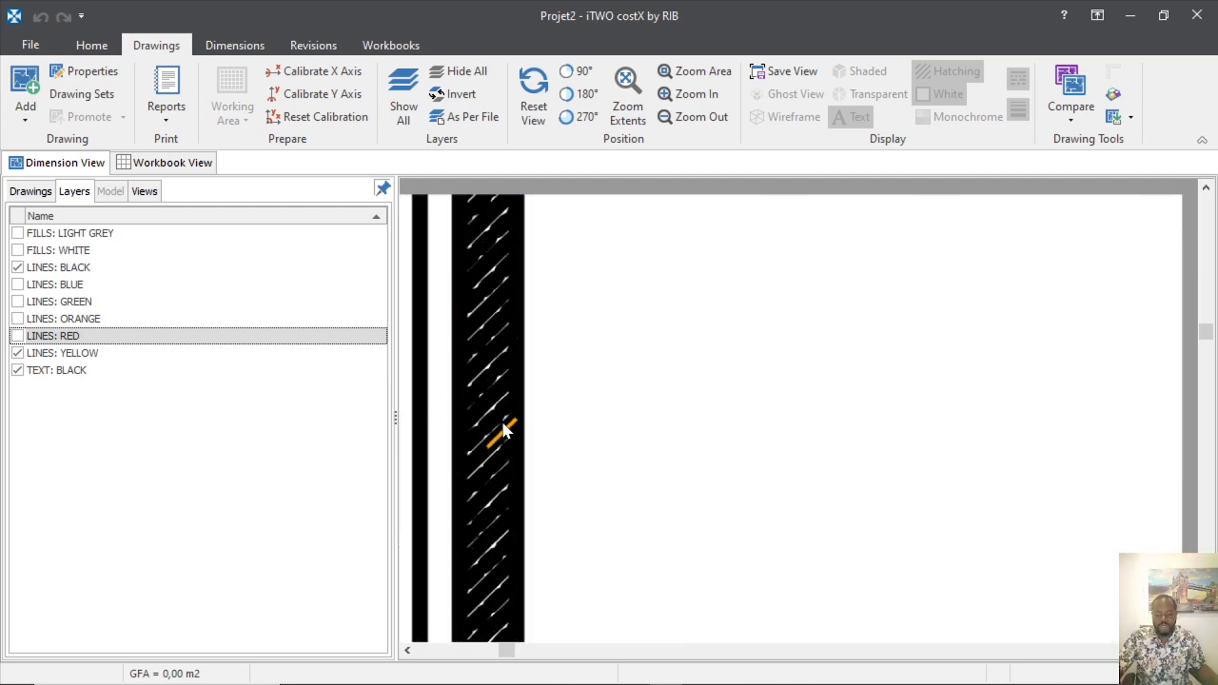
scroll(561, 440, down, 3)
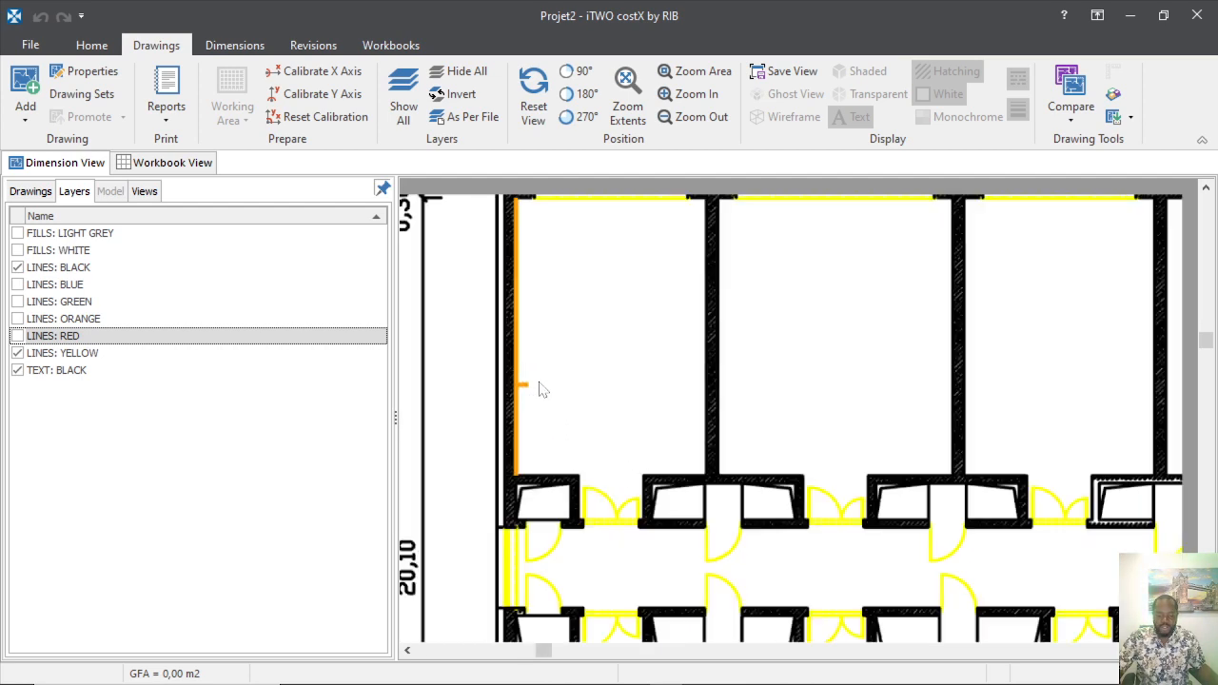
scroll(530, 571, up, 3)
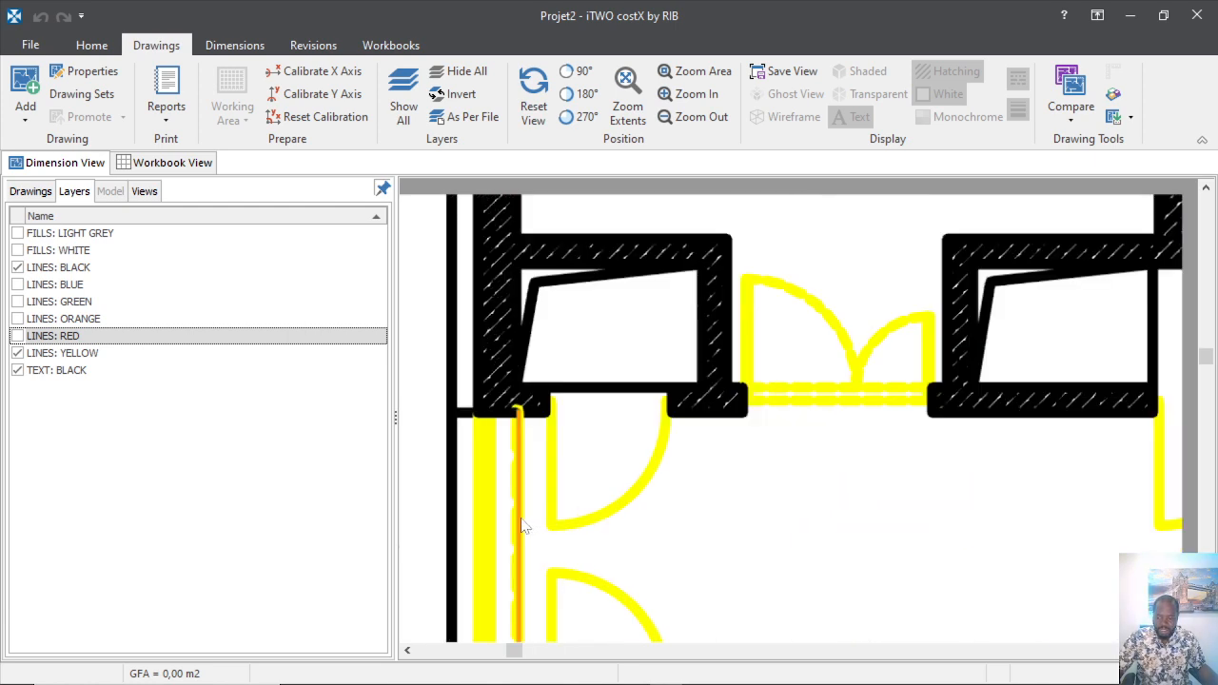
Show the Drawings list with the A1 Grundriss OG Mengenermittlung plan and bring up the dimension group tools.
click(35, 193)
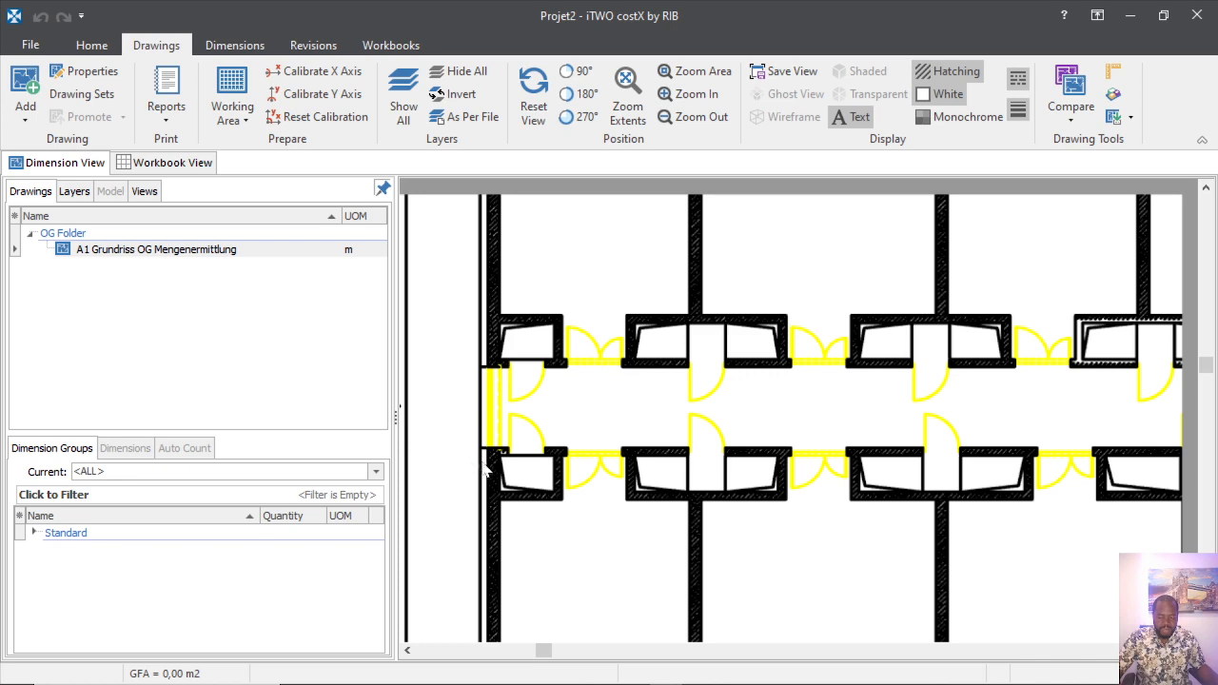
scroll(529, 471, up, 5)
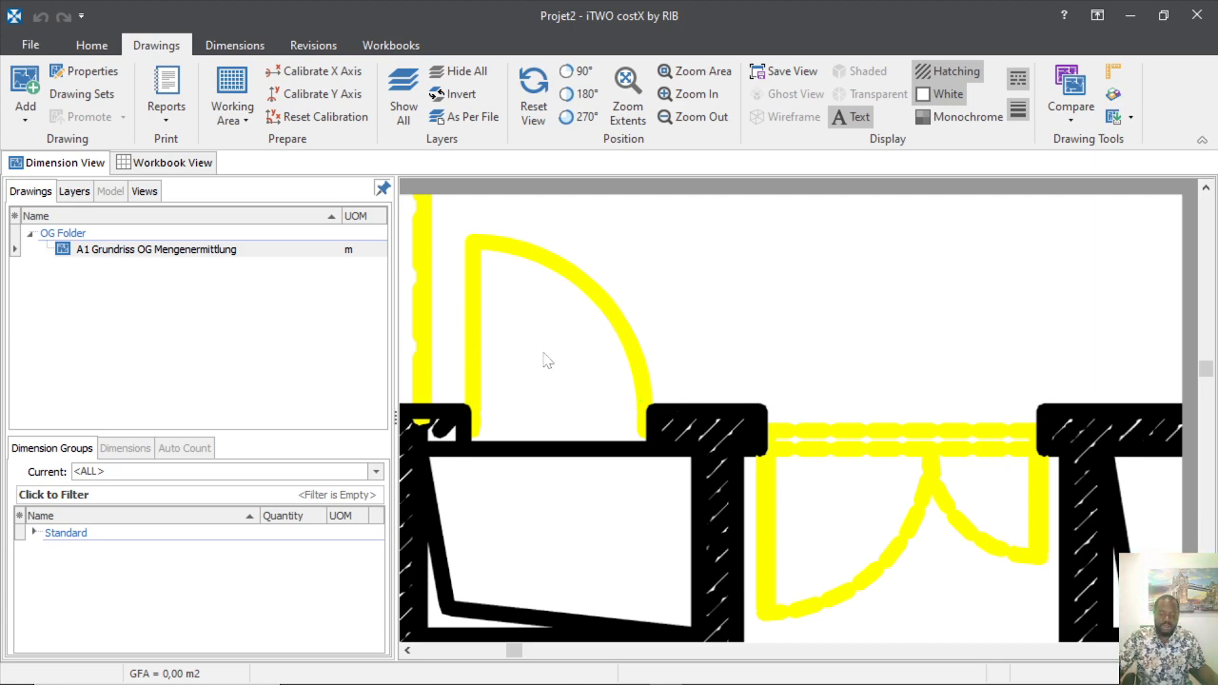
scroll(663, 367, down, 5)
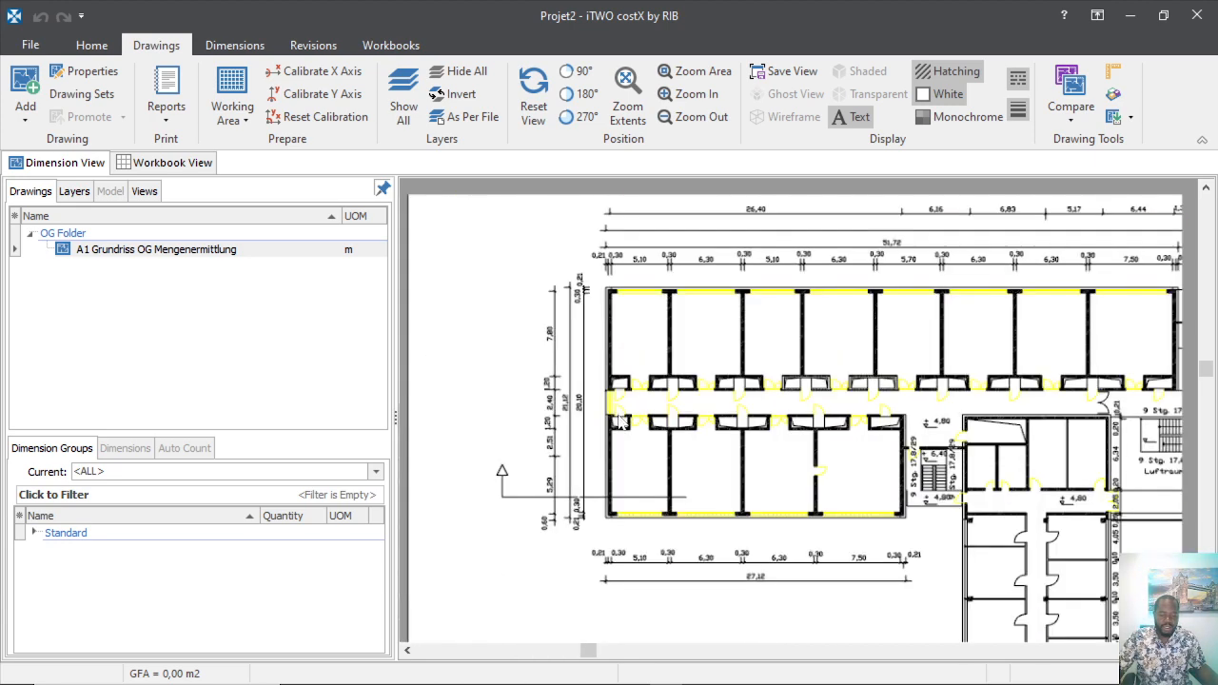
scroll(1057, 419, up, 3)
scroll(841, 431, down, 3)
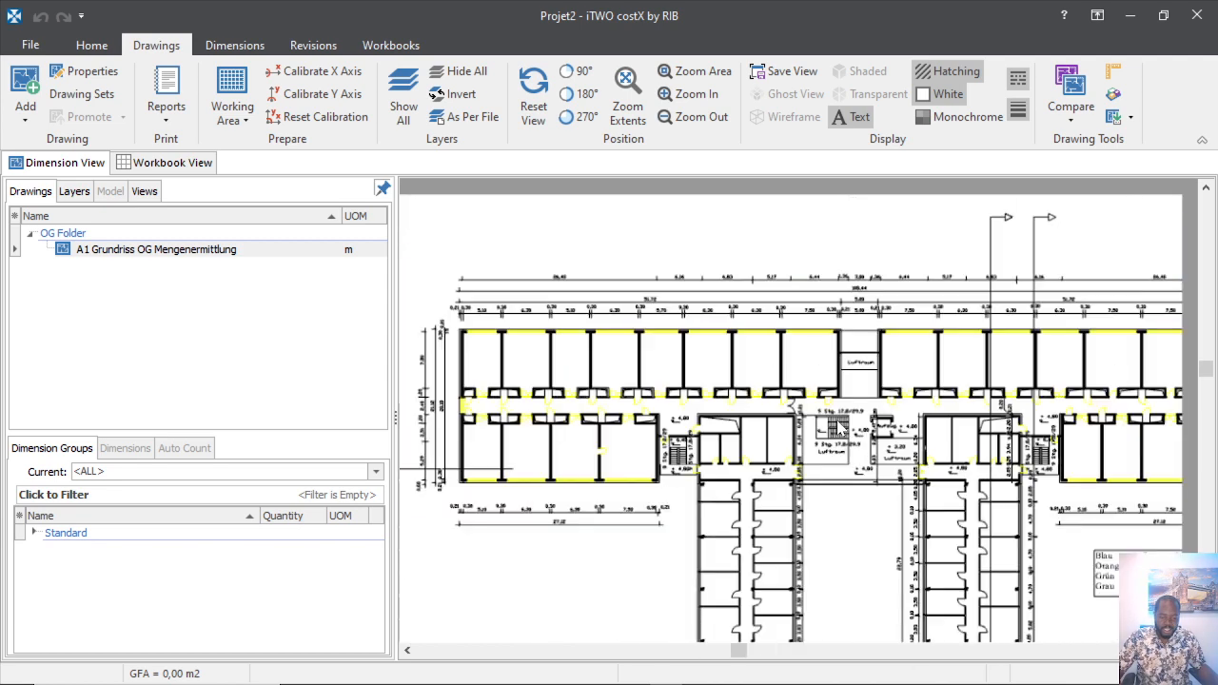
scroll(489, 411, up, 5)
scroll(629, 457, down, 1)
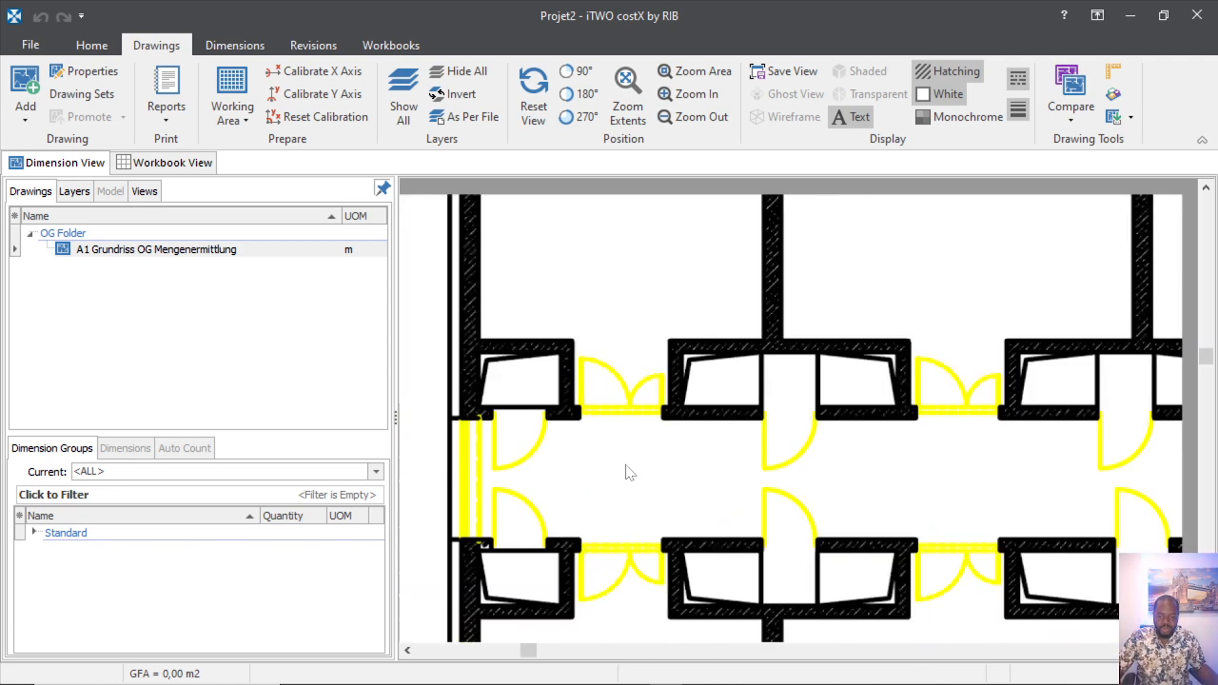
scroll(515, 377, up, 3)
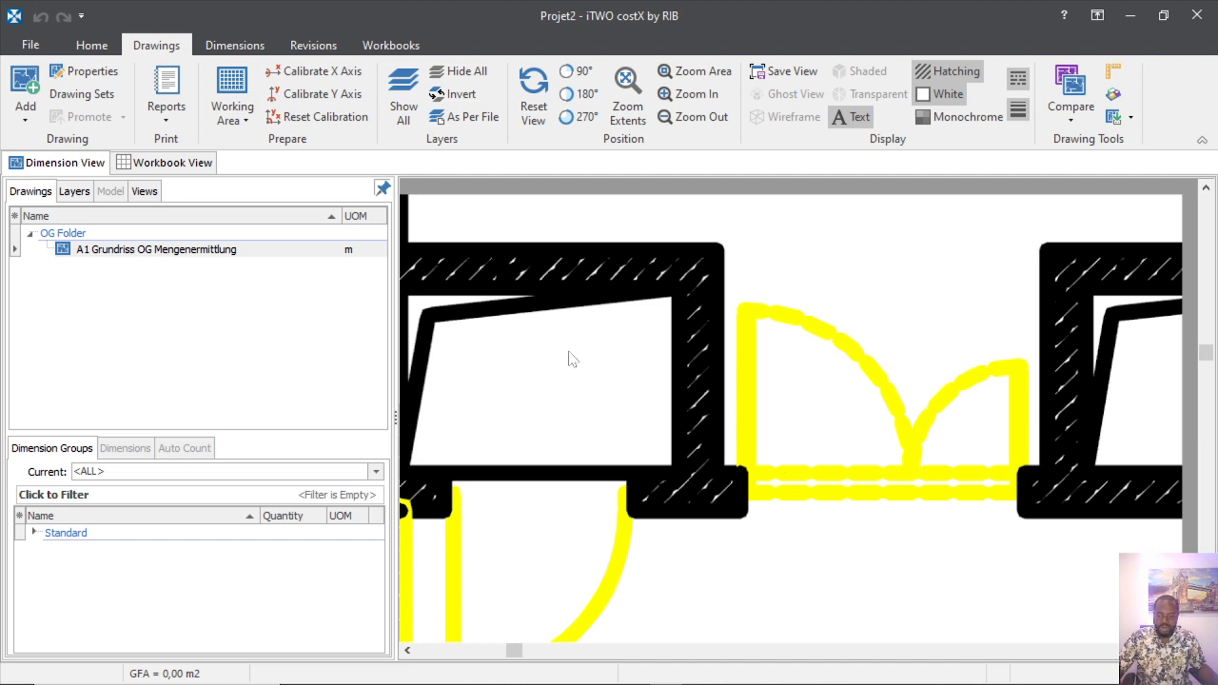
click(235, 46)
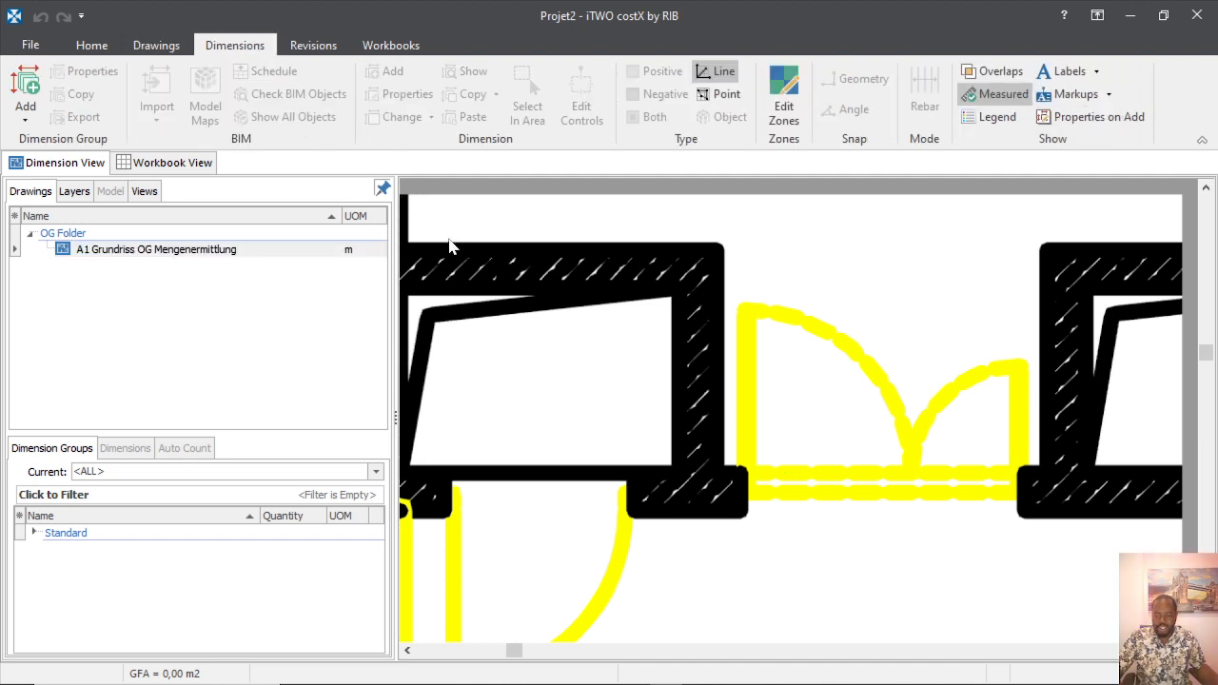
Start a new dimension group named 'Doors OG' and place it in the Standard folder.
click(30, 99)
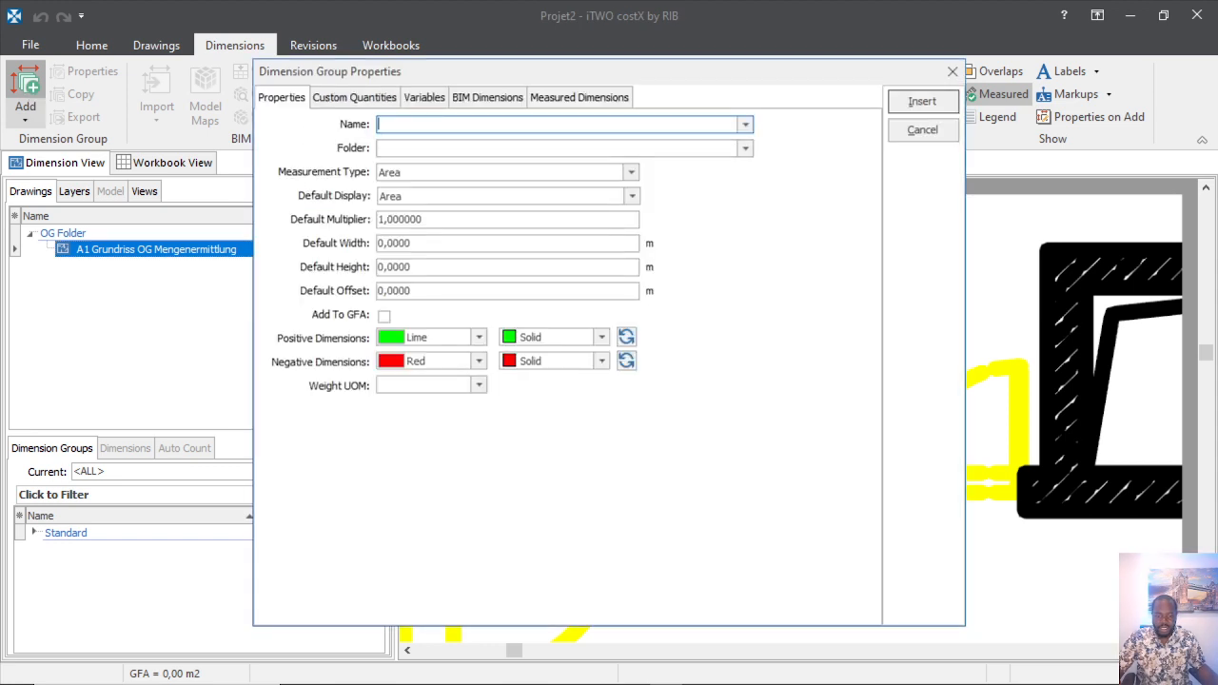
click(746, 125)
click(580, 125)
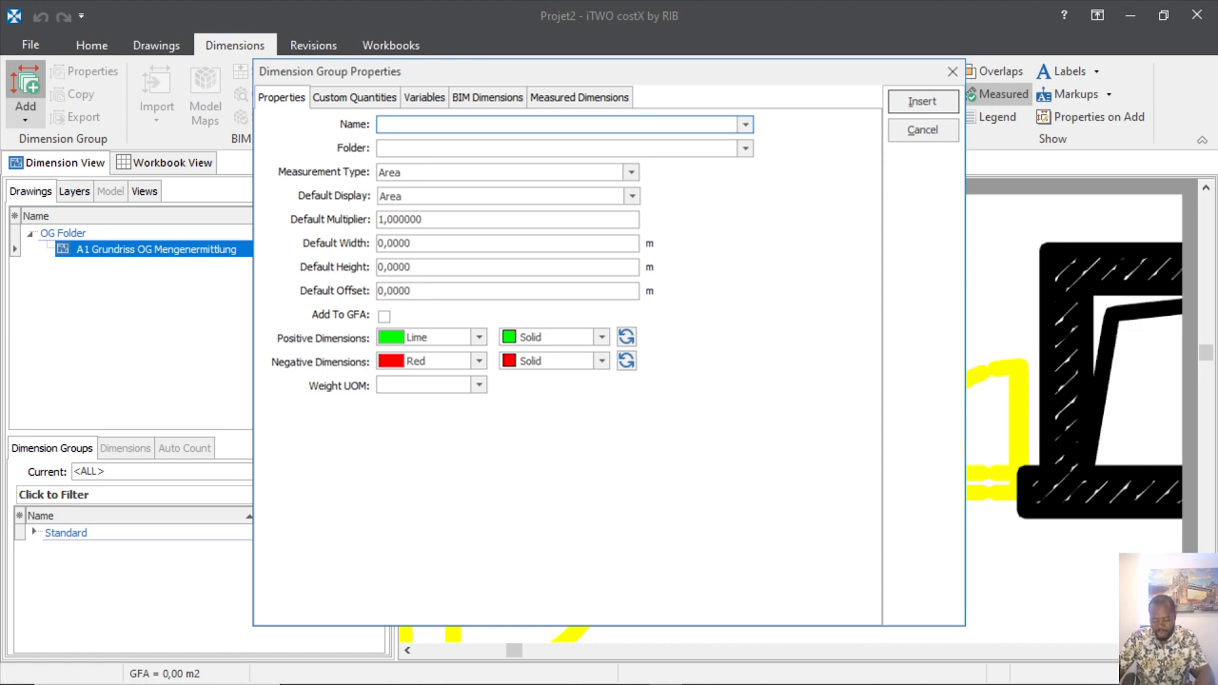
text(Doors OG)
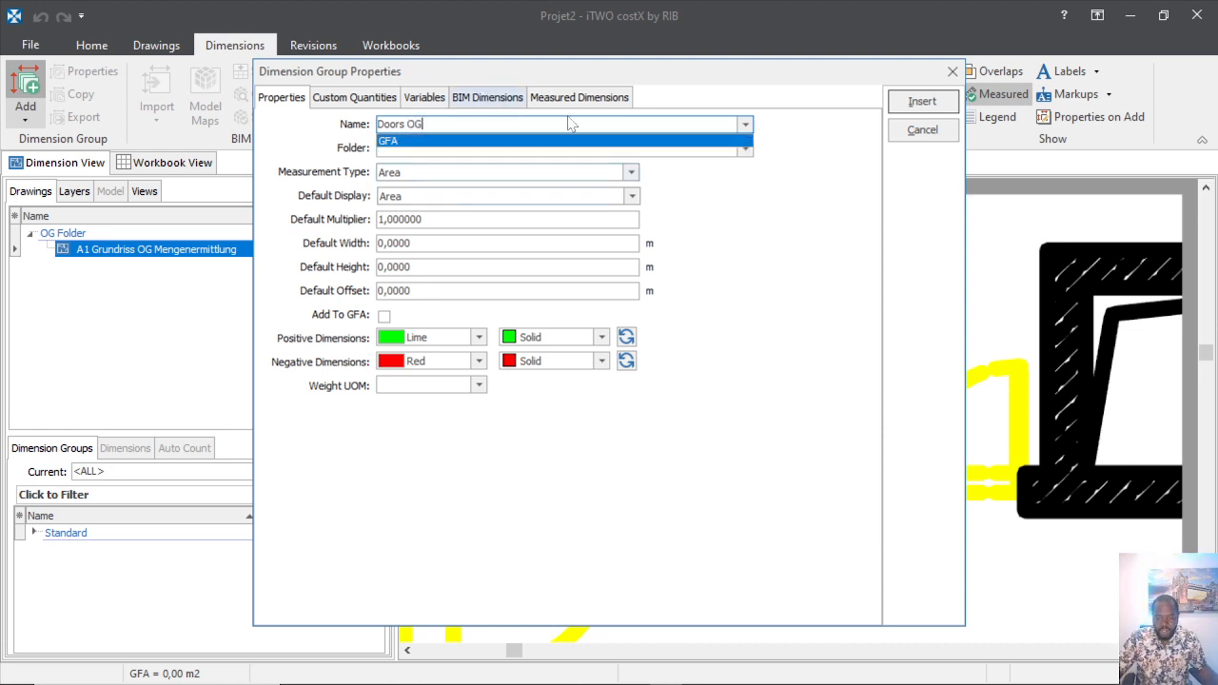
click(746, 151)
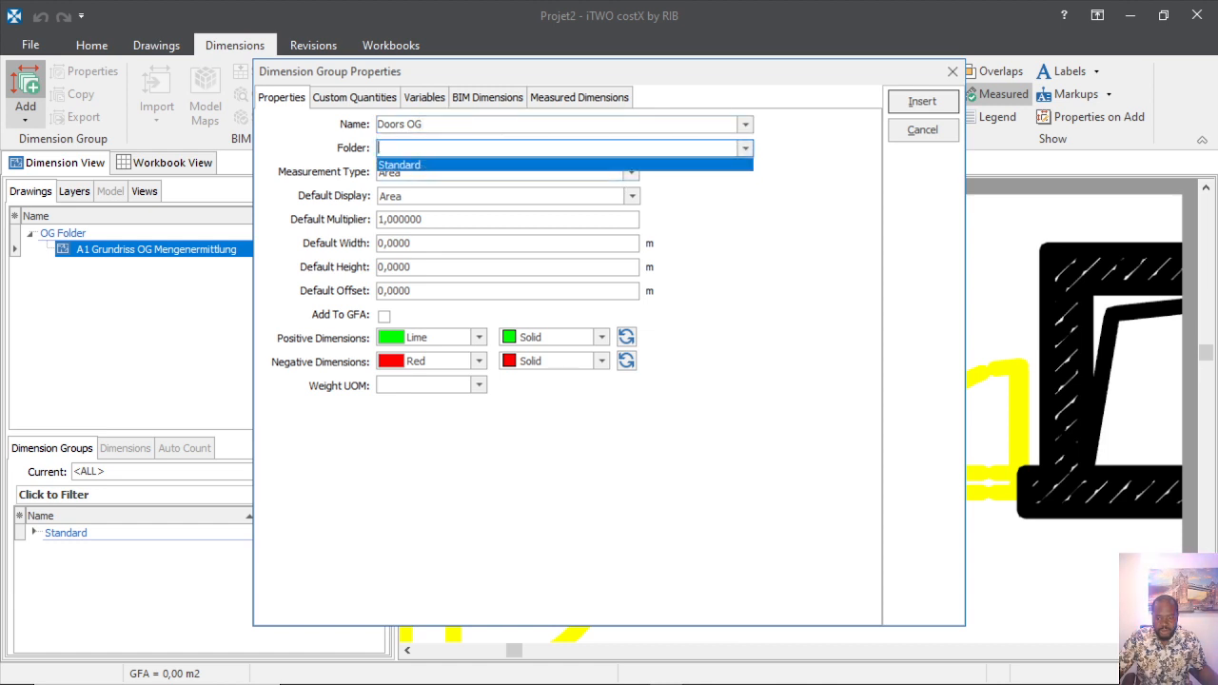
click(459, 148)
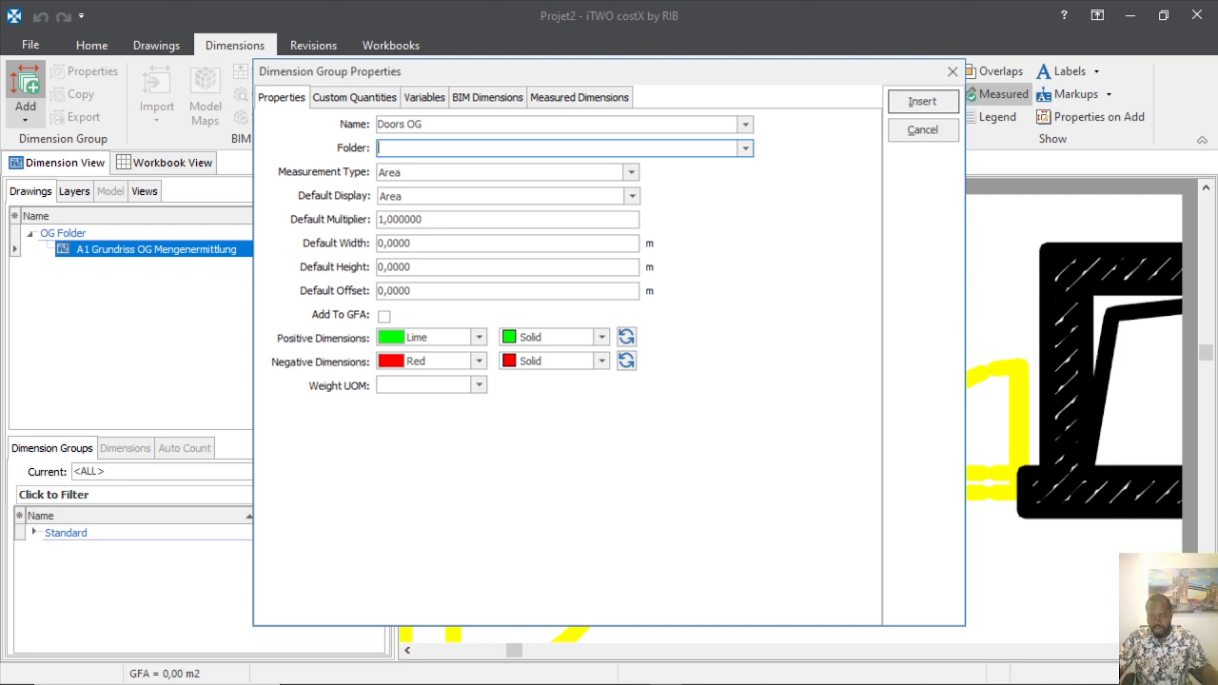
click(745, 148)
click(418, 168)
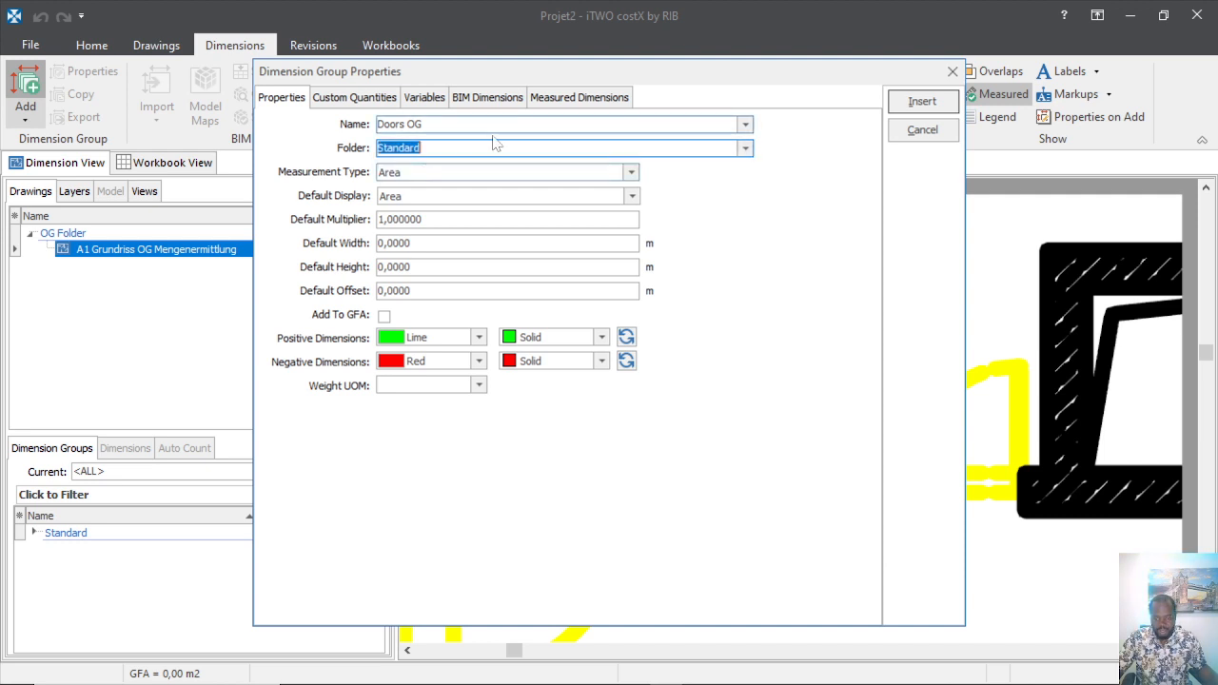
click(408, 244)
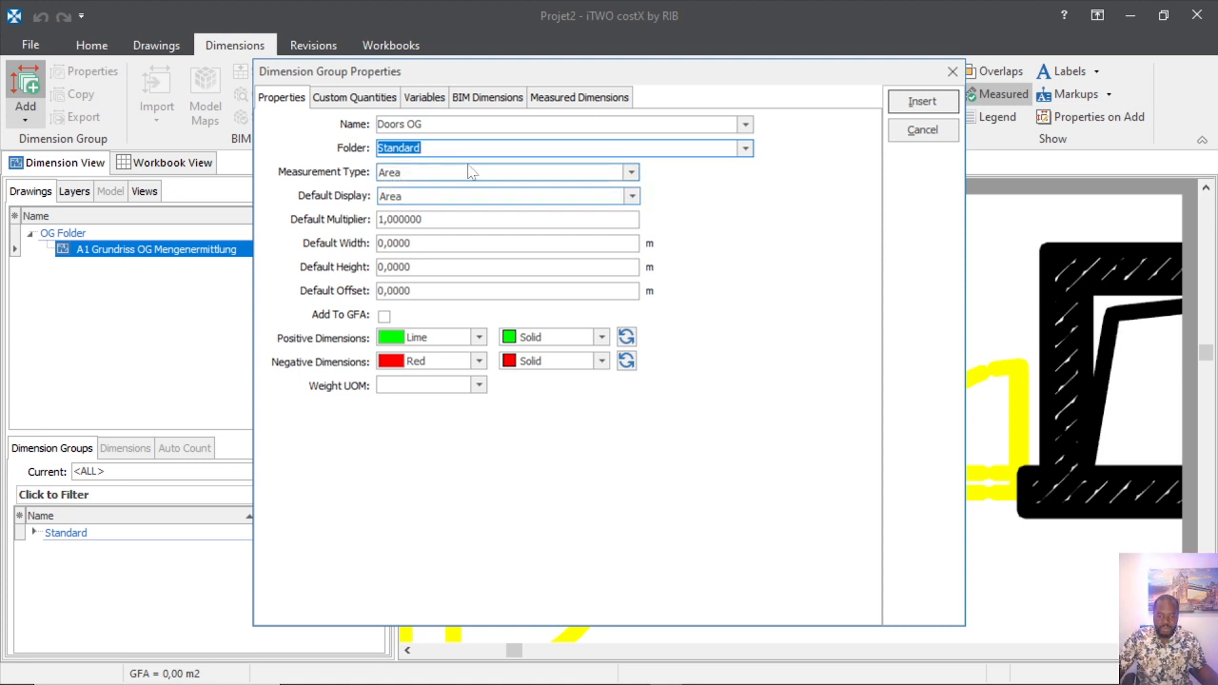
Set the group to Count with blue positive markers and insert it.
click(632, 176)
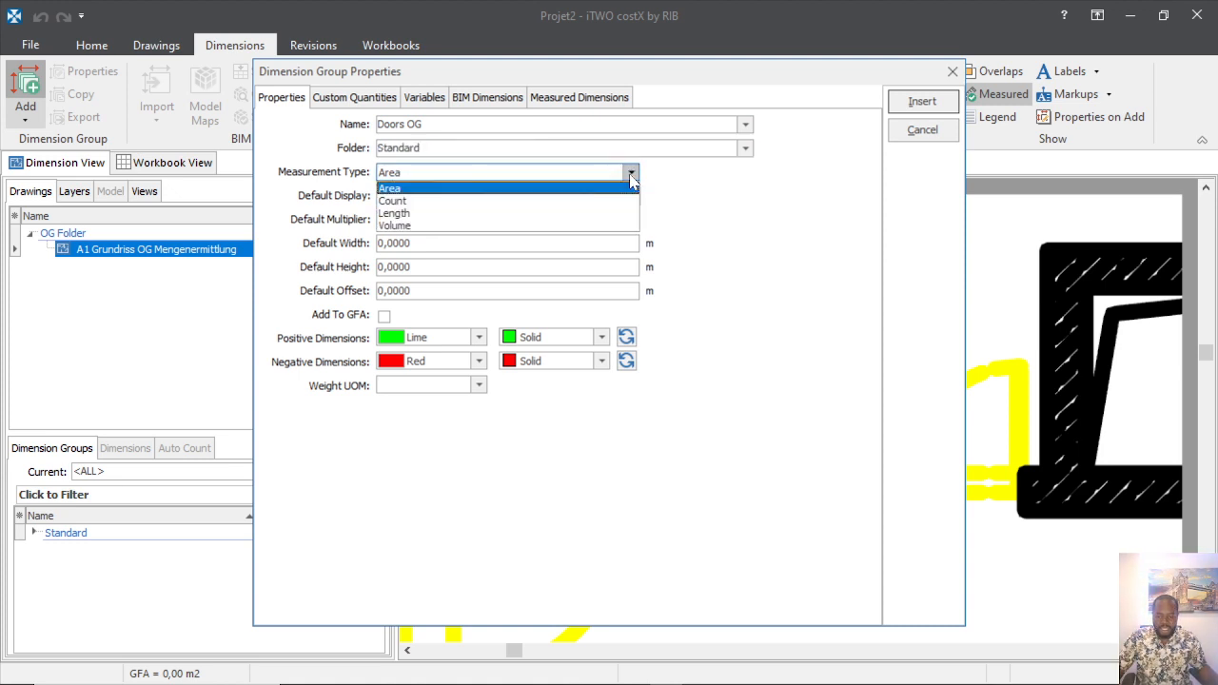
click(426, 202)
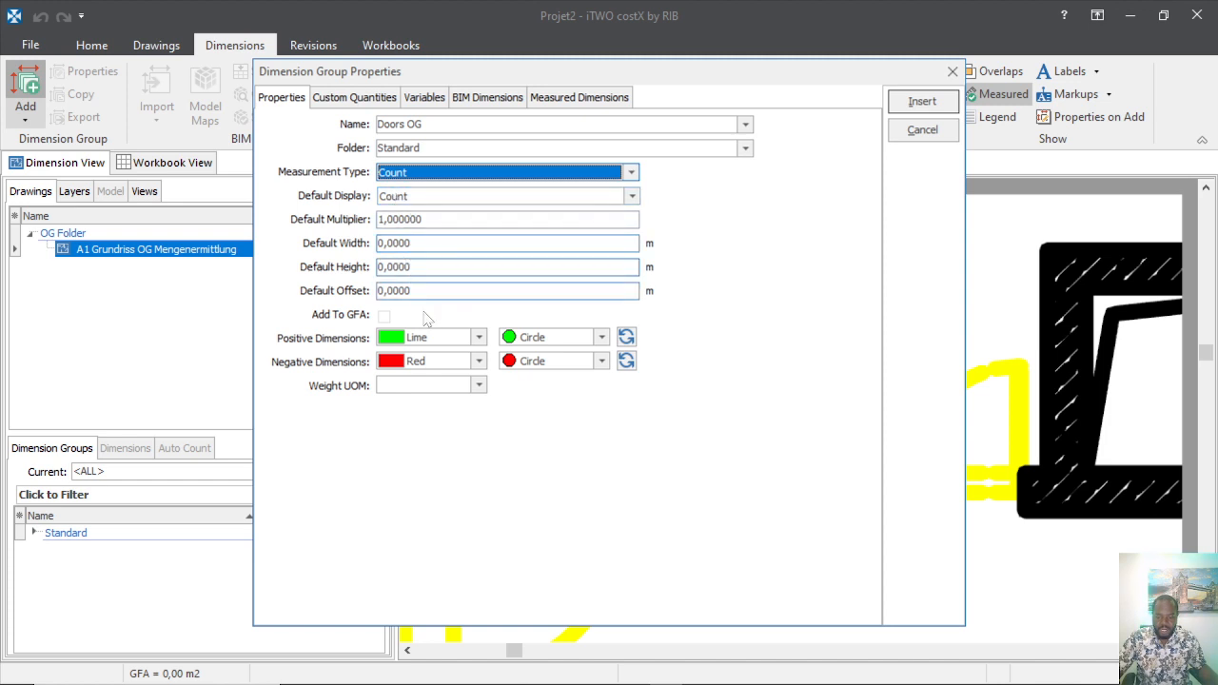
click(479, 338)
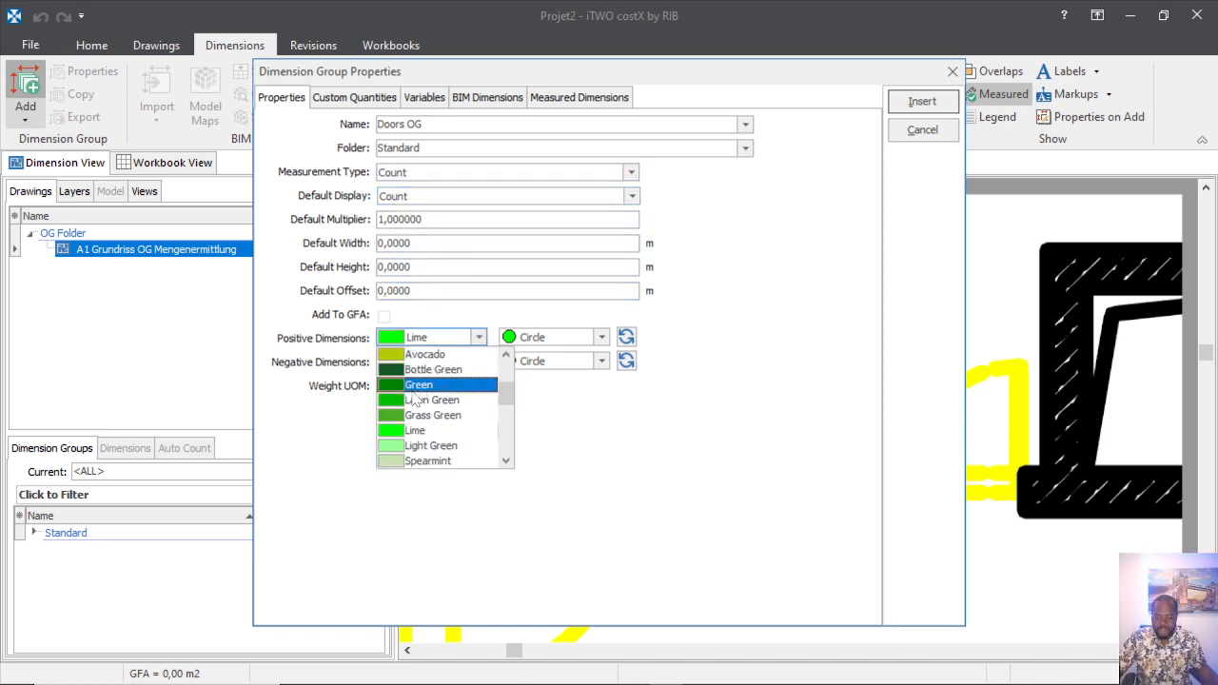
scroll(443, 423, down, 5)
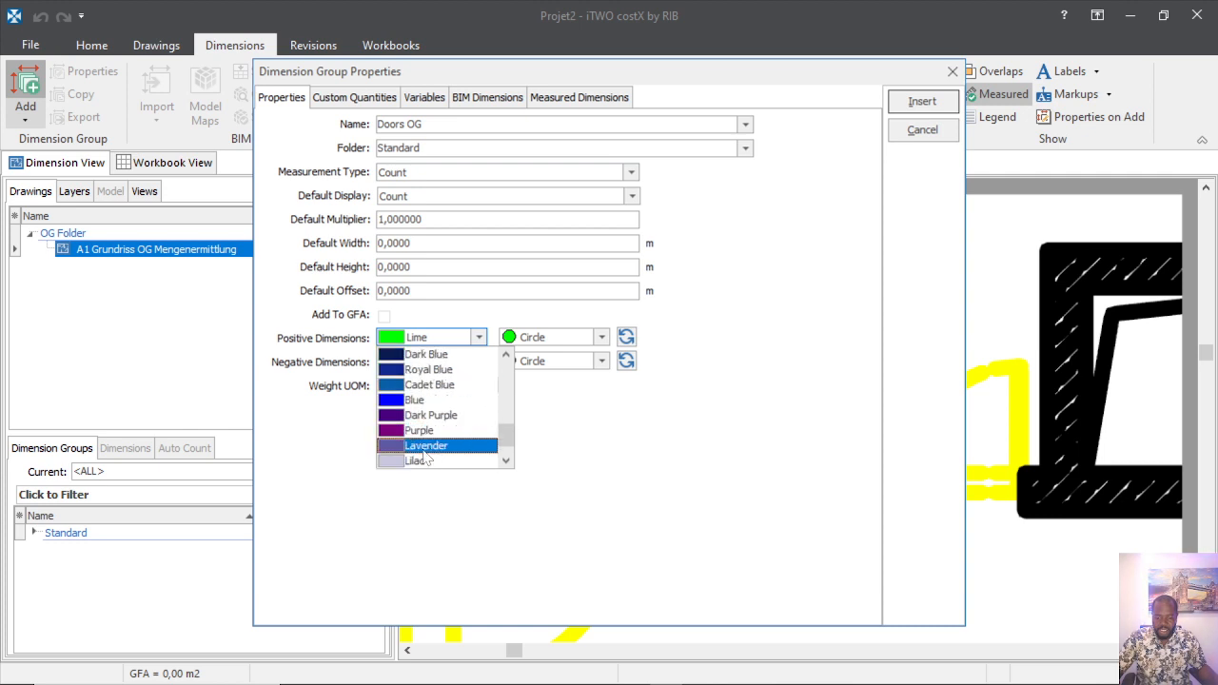
click(415, 399)
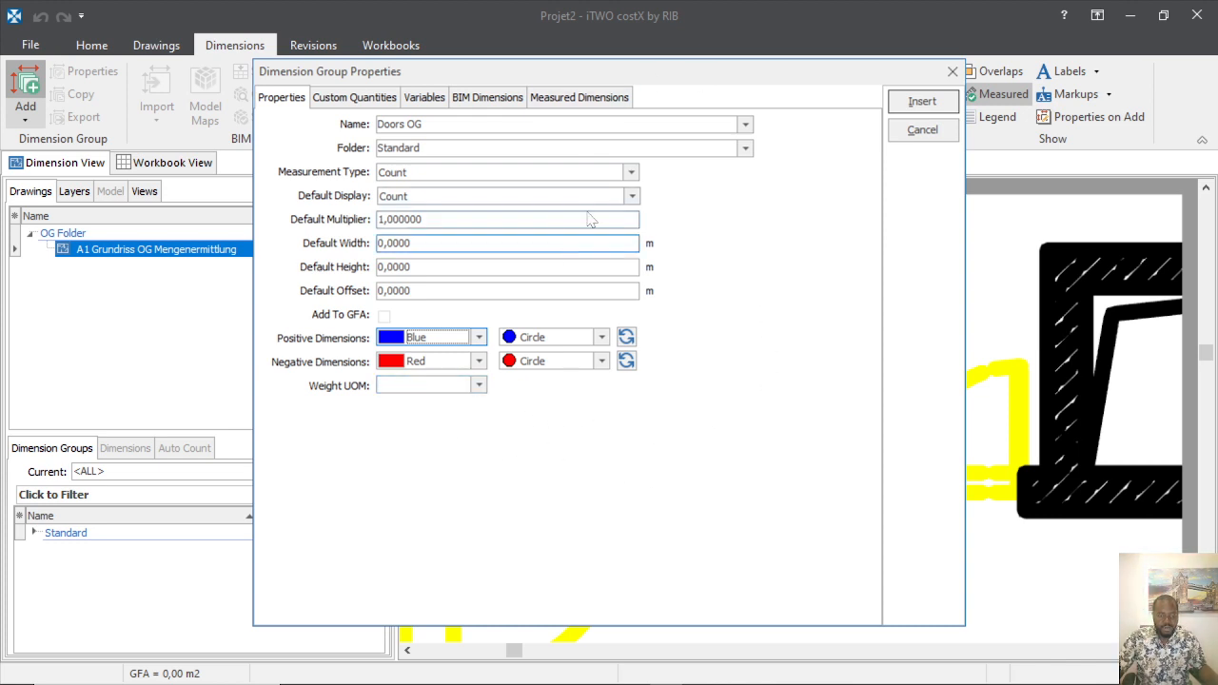
click(929, 107)
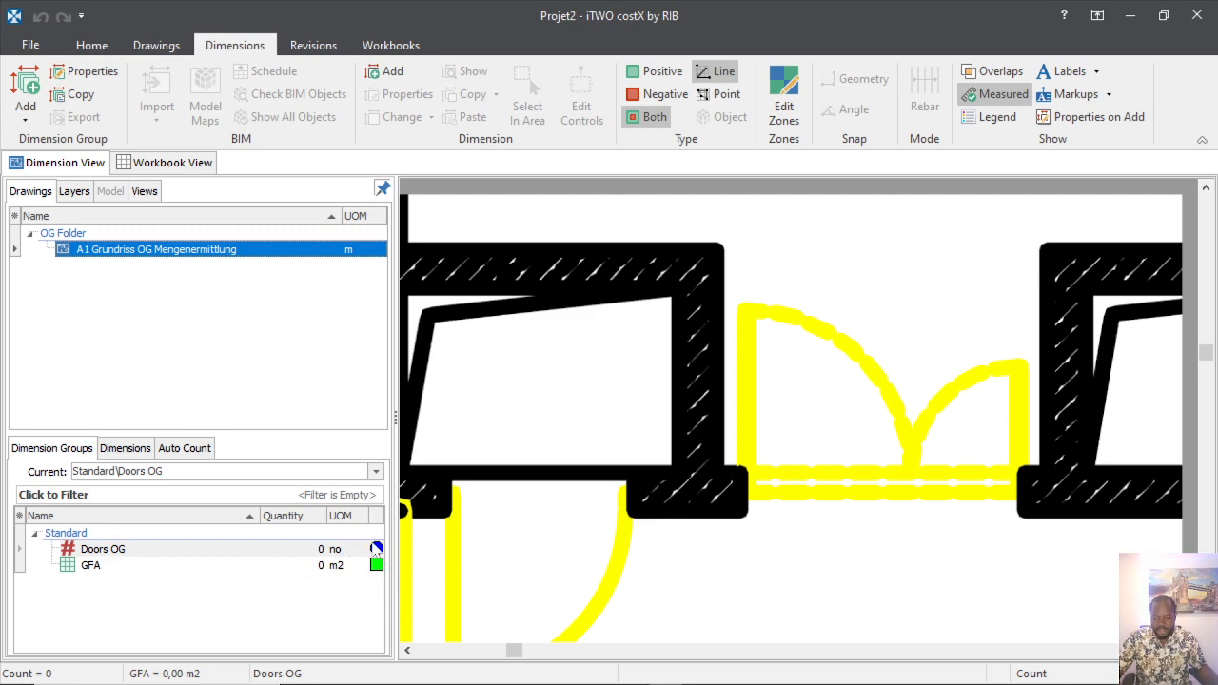
Zoom around the OG floor plan and switch the measurement type to Point.
scroll(767, 408, down, 3)
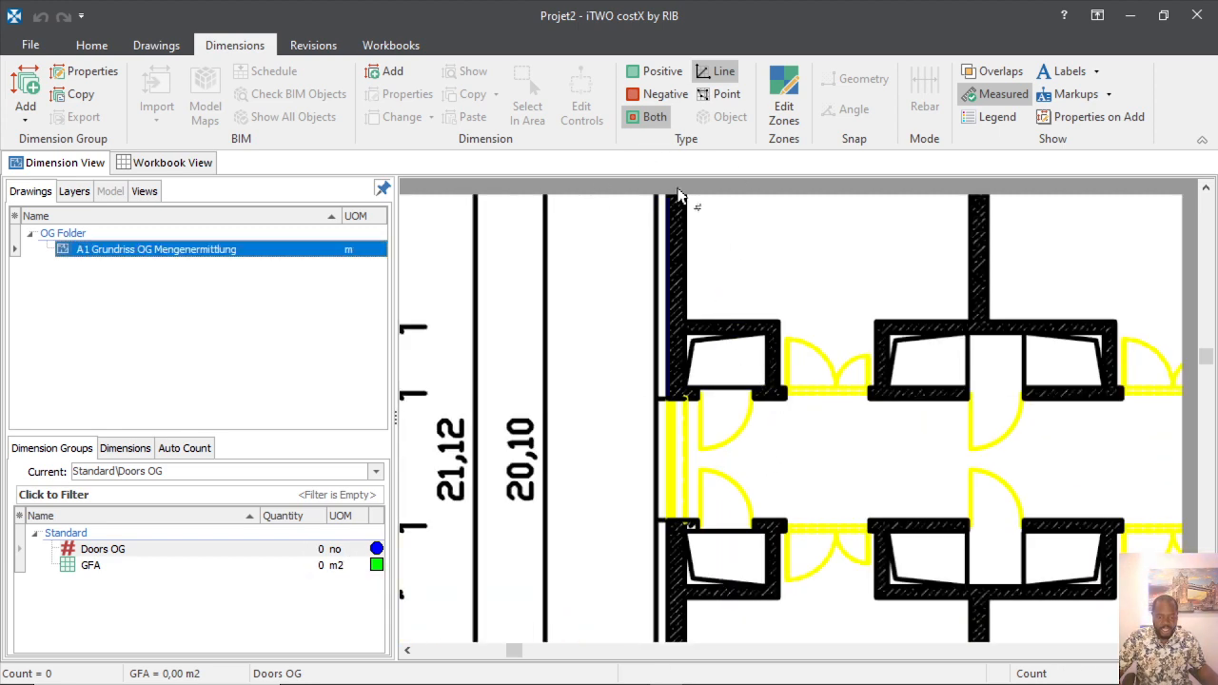
scroll(595, 483, up, 3)
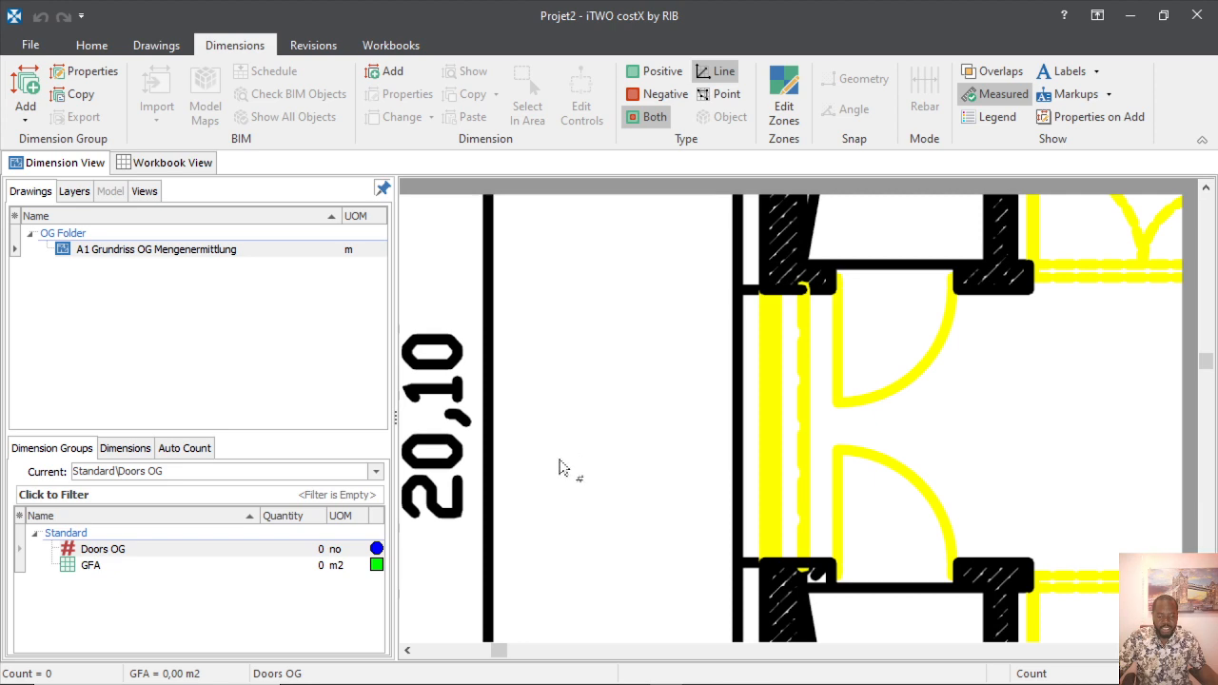
scroll(562, 468, down, 3)
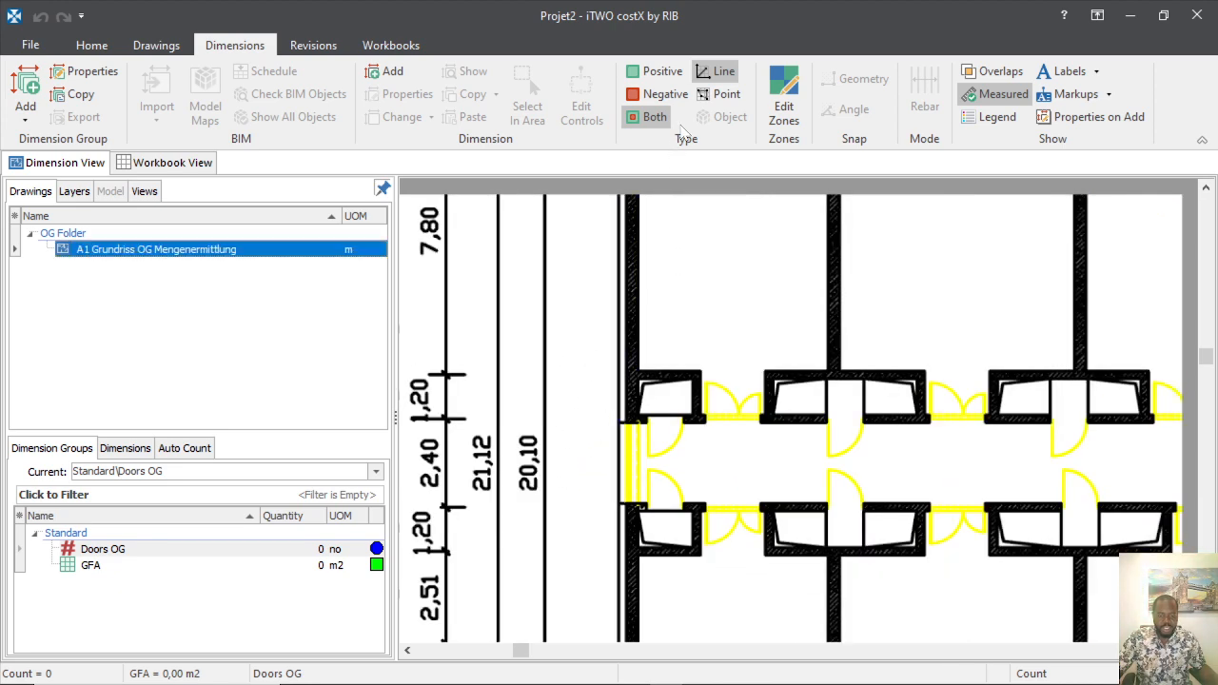
click(725, 97)
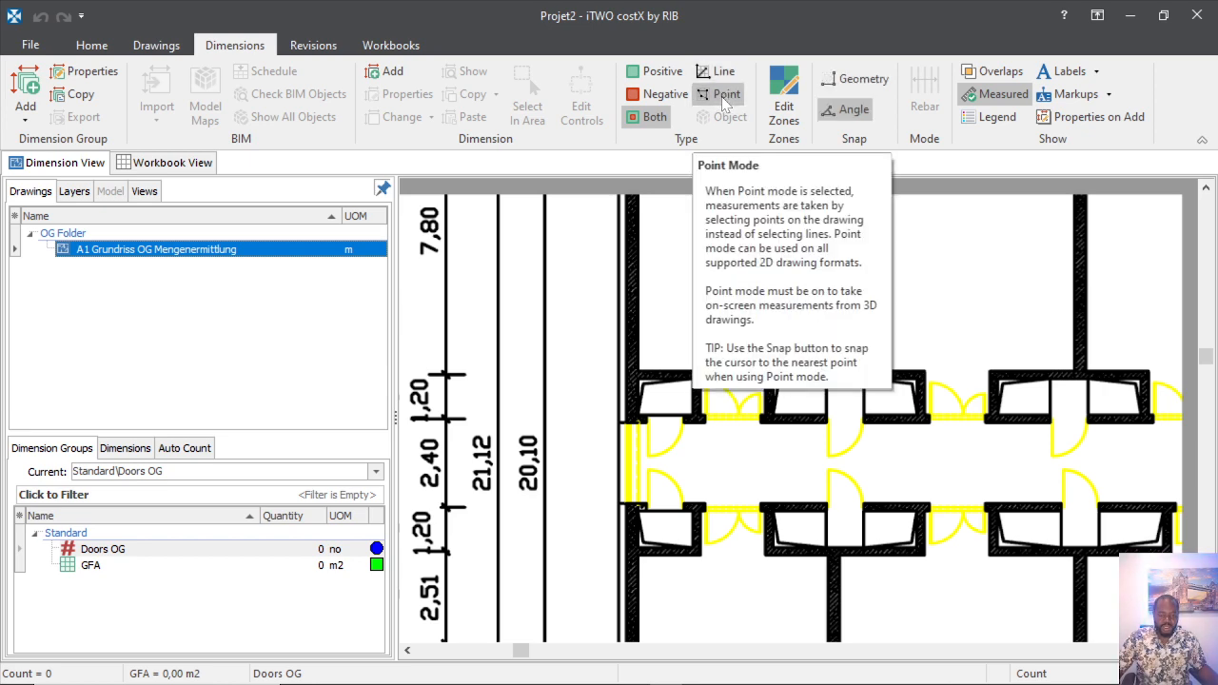
scroll(673, 403, up, 2)
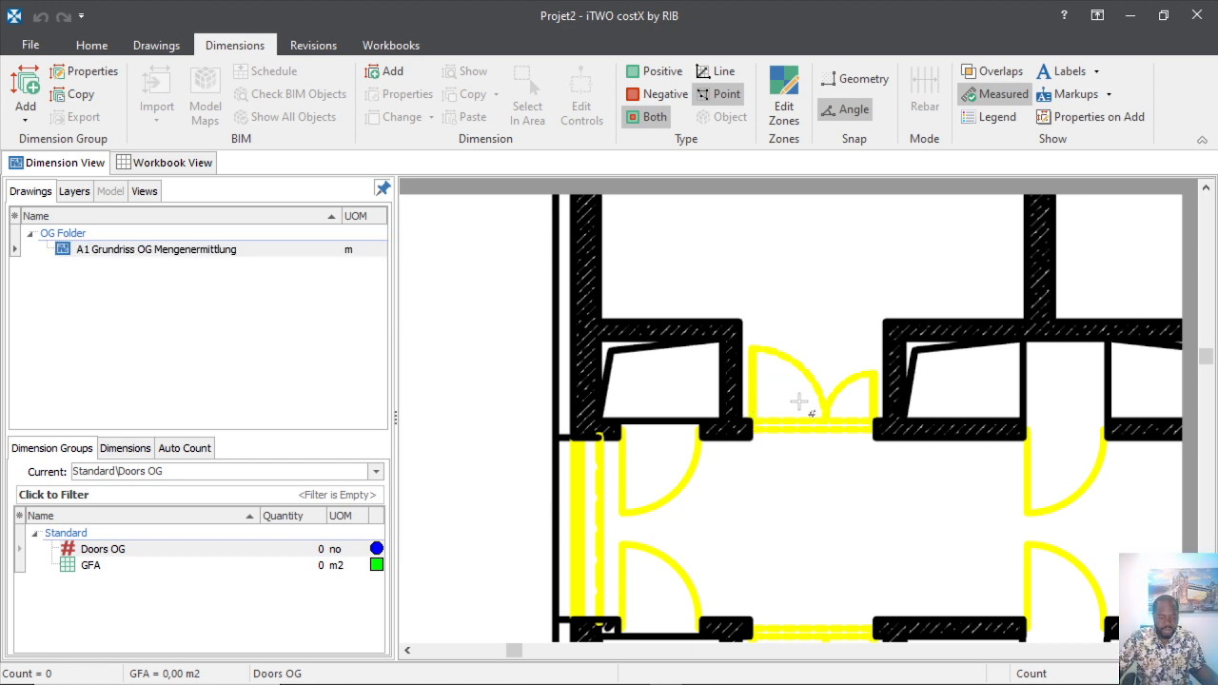
scroll(779, 396, down, 2)
scroll(779, 418, up, 2)
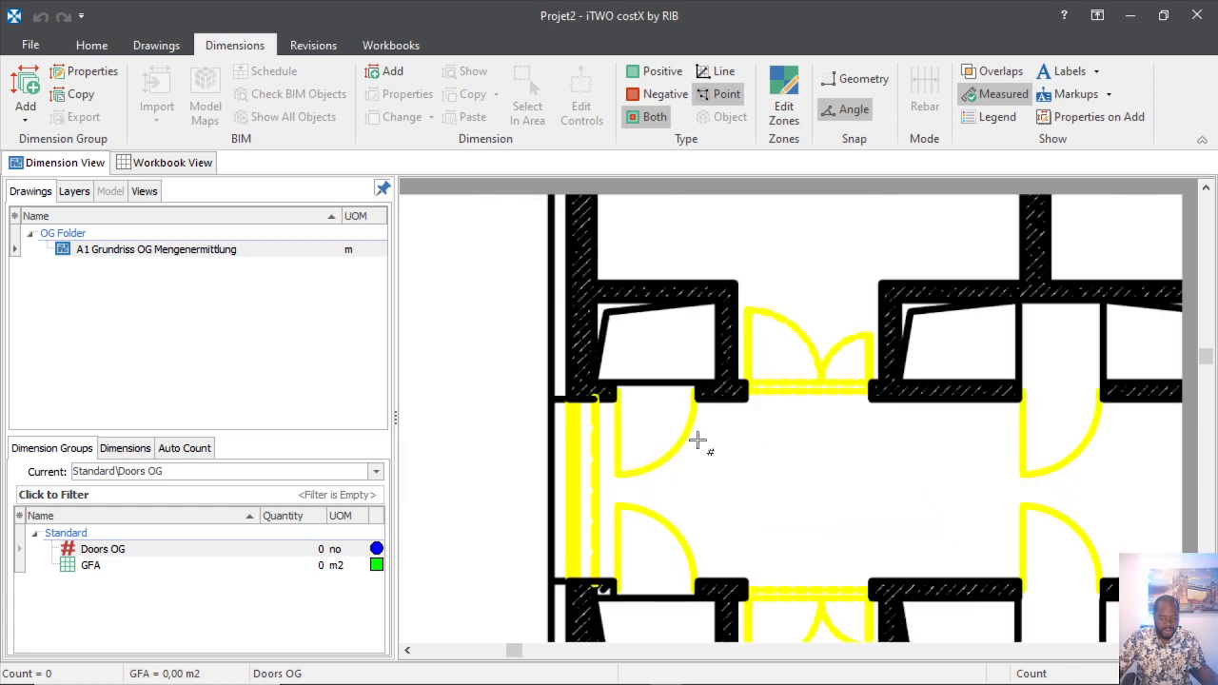
Place Doors OG count points on the first upper and lower single doors along the corridor.
click(637, 431)
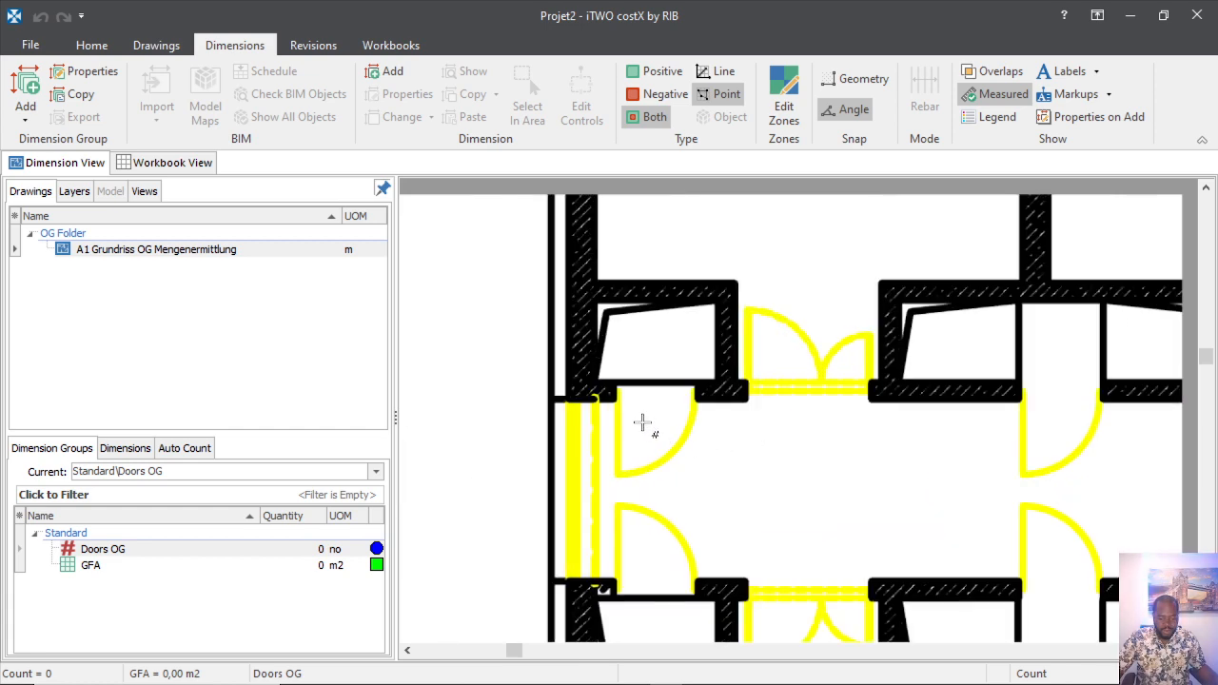
click(644, 558)
scroll(660, 514, down, 2)
scroll(637, 495, up, 2)
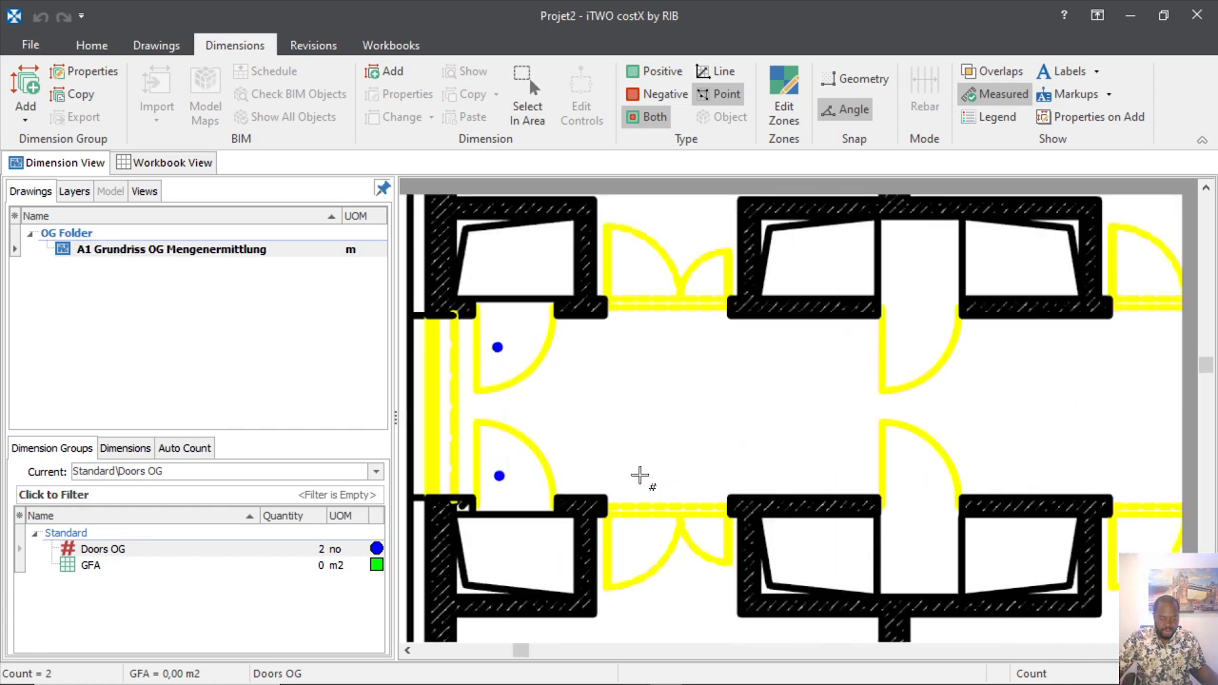
click(904, 342)
click(905, 467)
scroll(904, 467, down, 2)
scroll(797, 485, up, 2)
scroll(797, 485, up, 2)
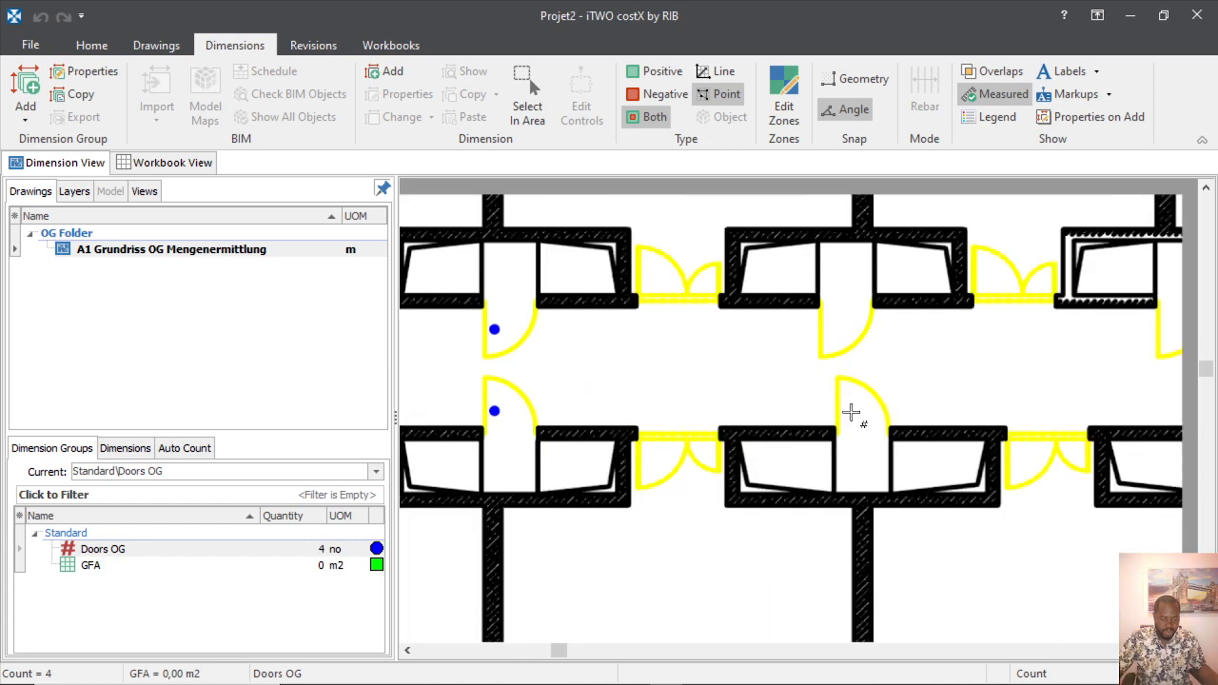
click(847, 410)
click(828, 337)
scroll(725, 452, down, 3)
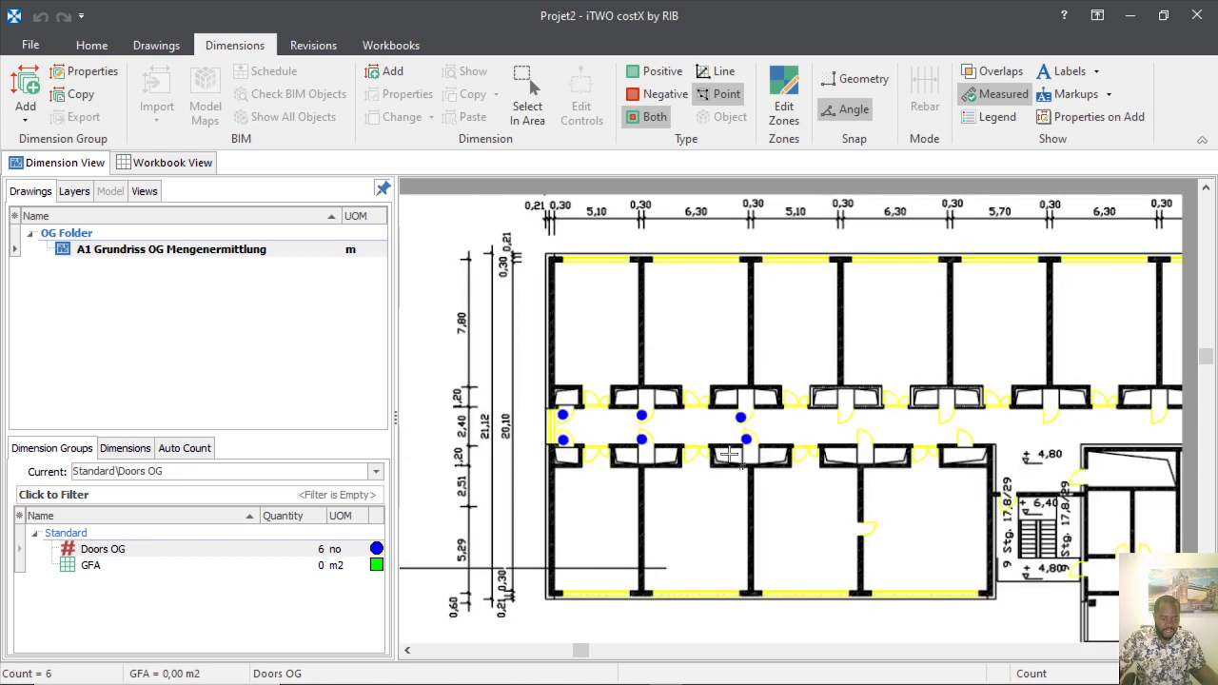
scroll(930, 419, up, 3)
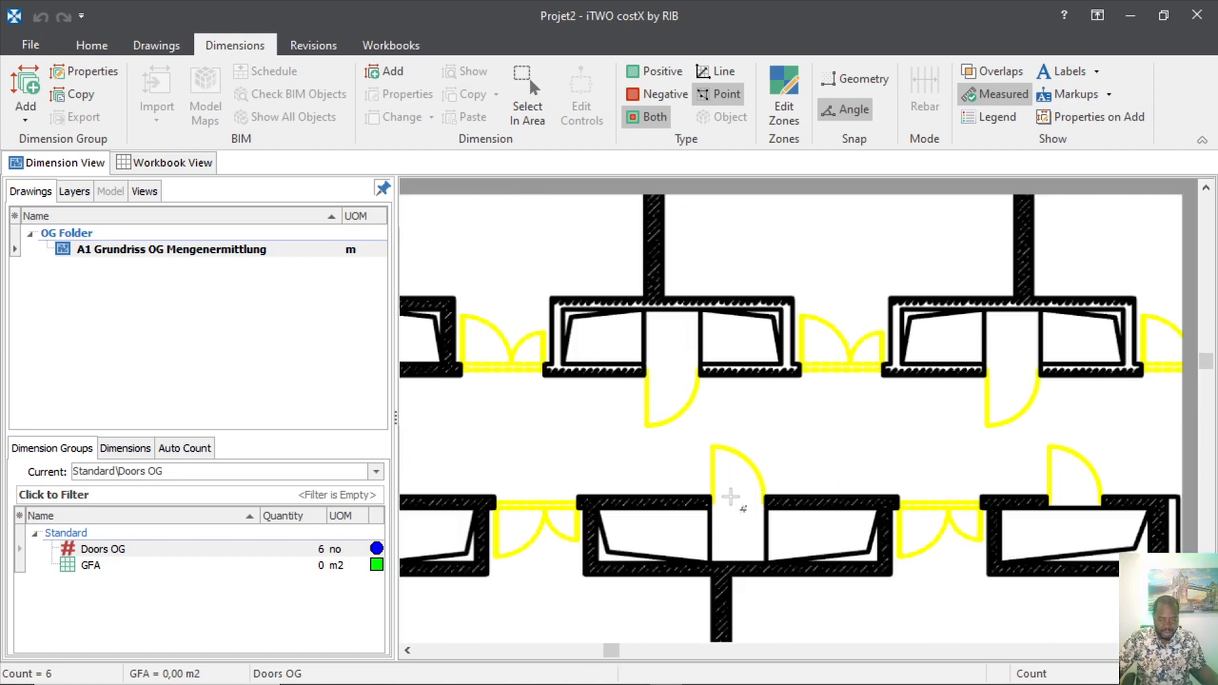
click(725, 480)
click(667, 406)
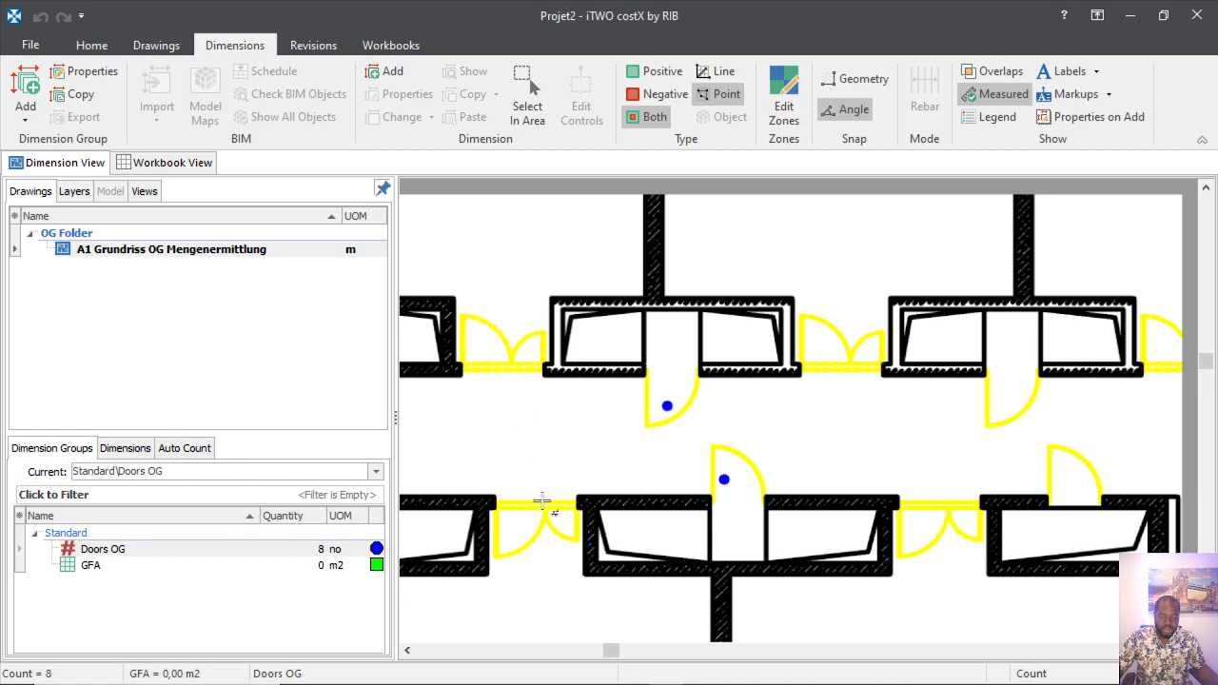
Count the middle, lower and upper single doors, including those beside the stairs.
scroll(590, 433, down, 3)
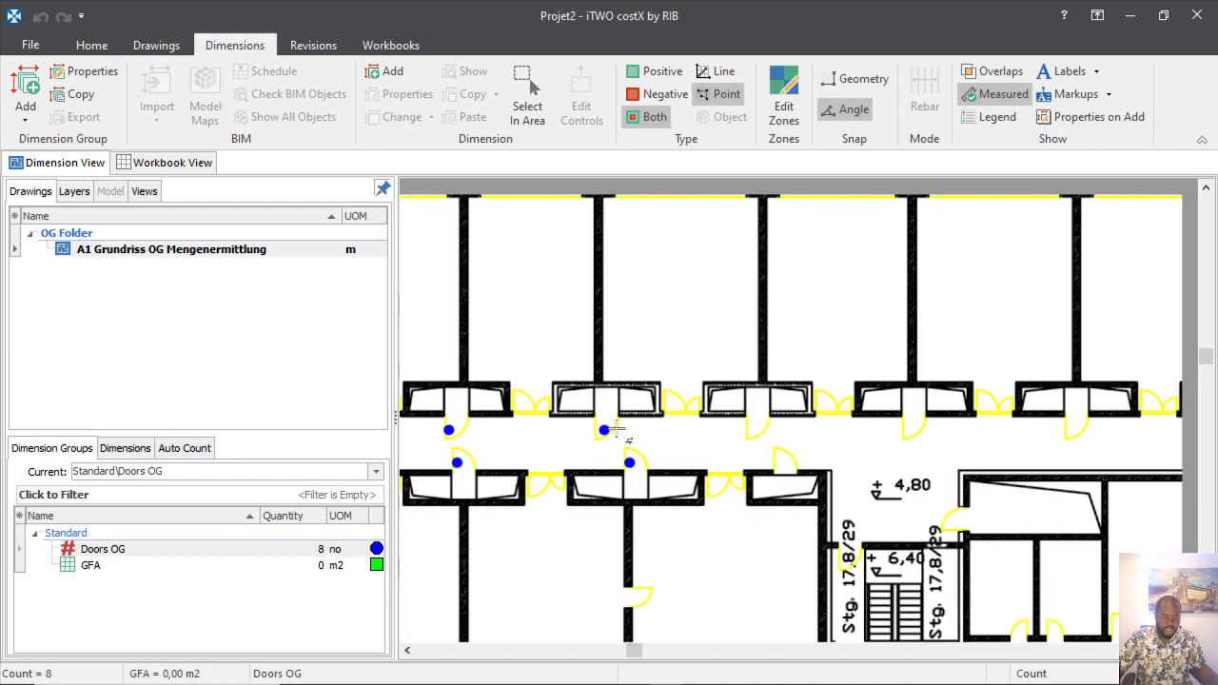
scroll(620, 429, up, 3)
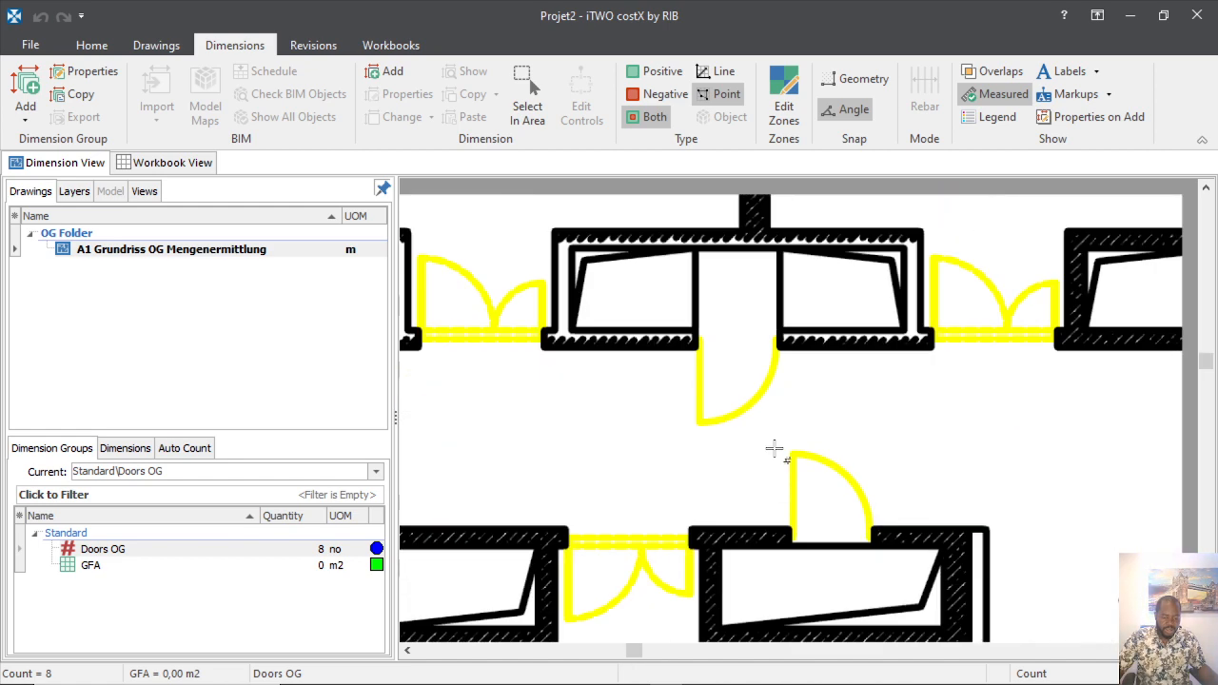
click(721, 393)
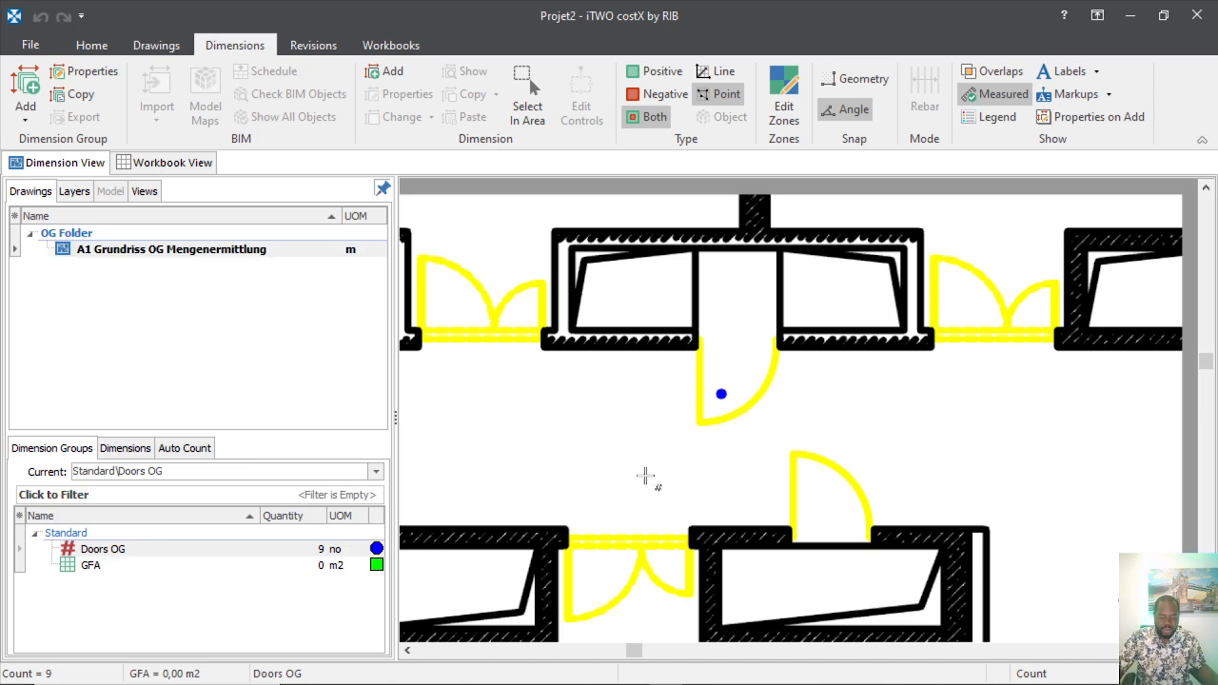
click(814, 475)
scroll(634, 430, down, 3)
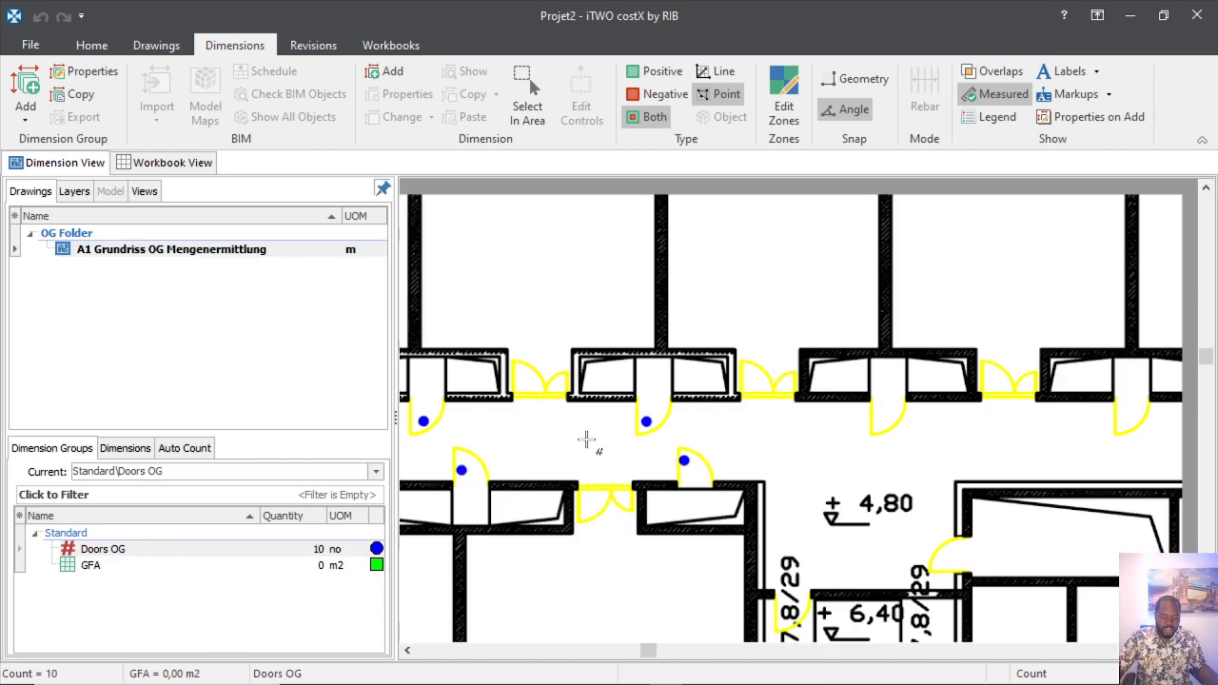
scroll(879, 457, up, 5)
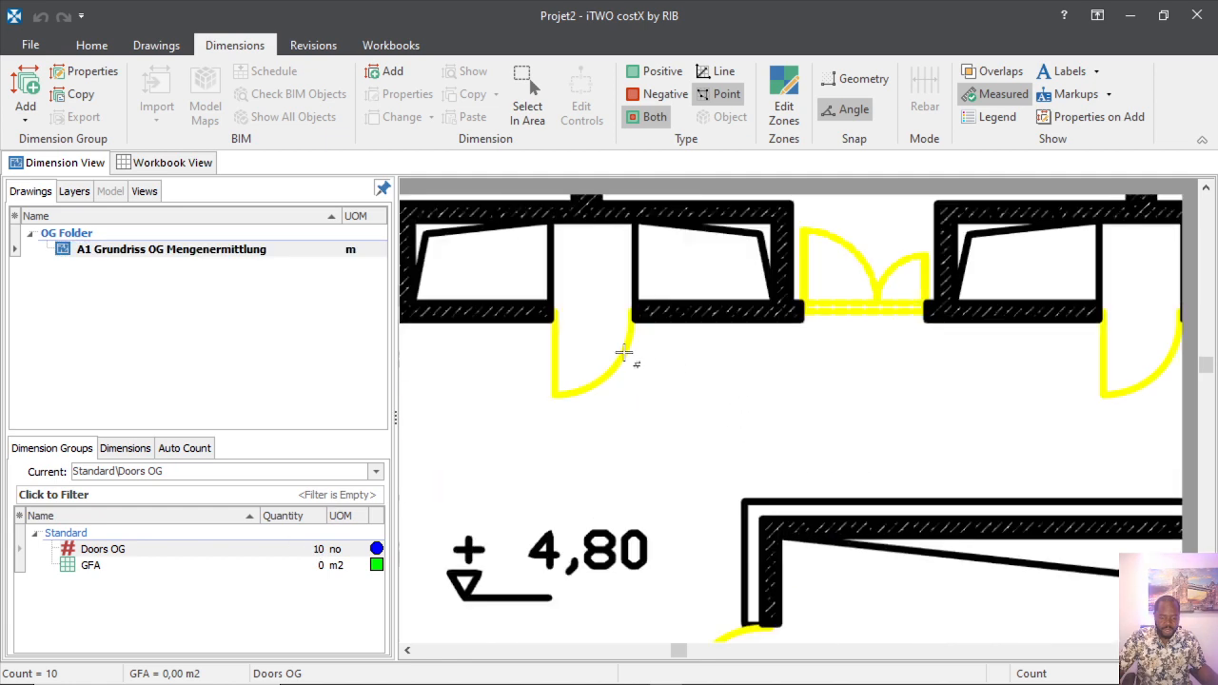
click(578, 354)
click(1127, 355)
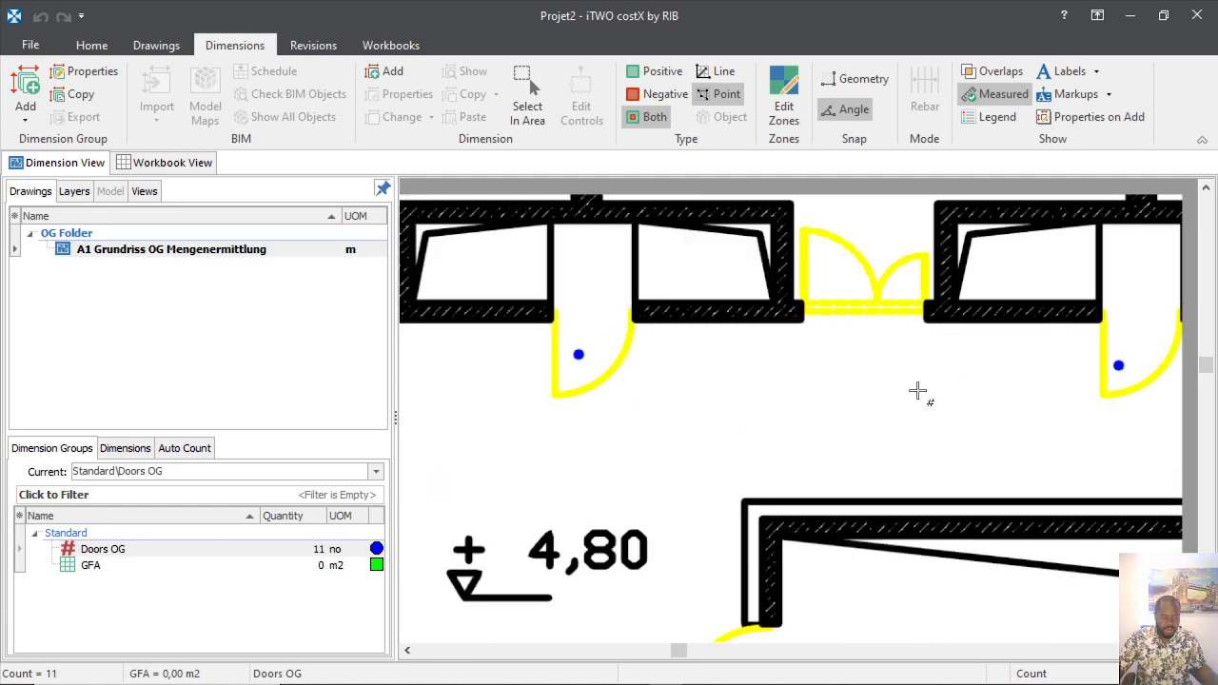
scroll(828, 429, down, 3)
scroll(804, 407, up, 3)
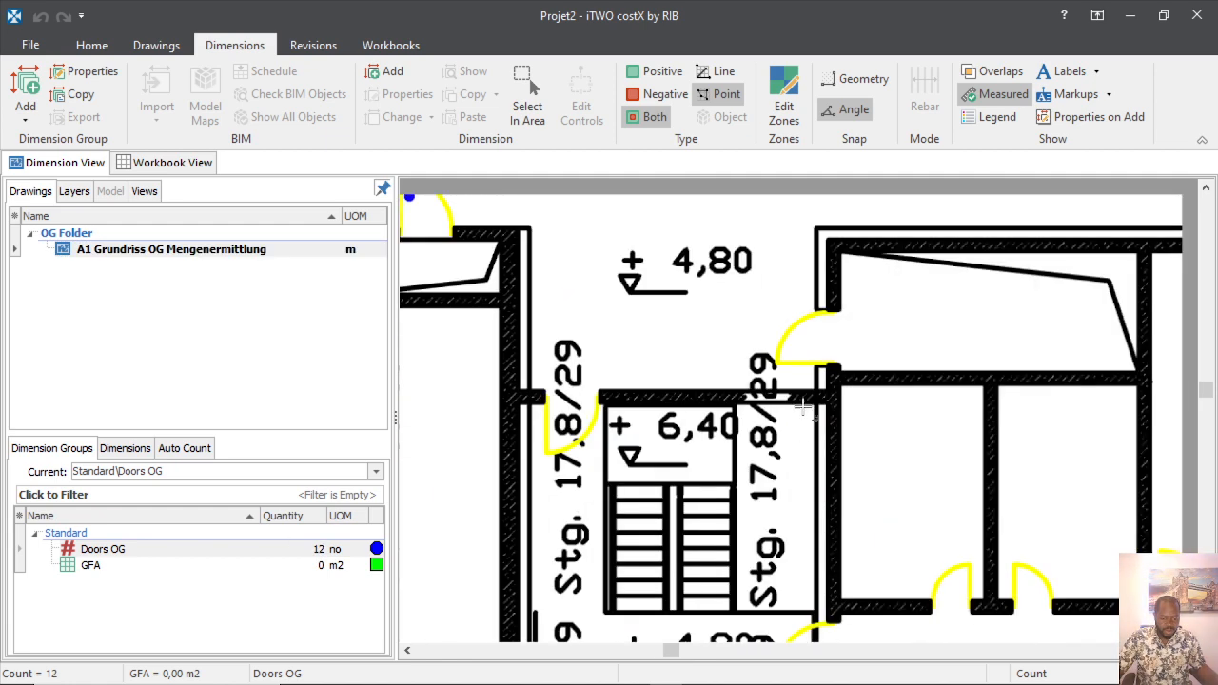
click(788, 351)
click(560, 440)
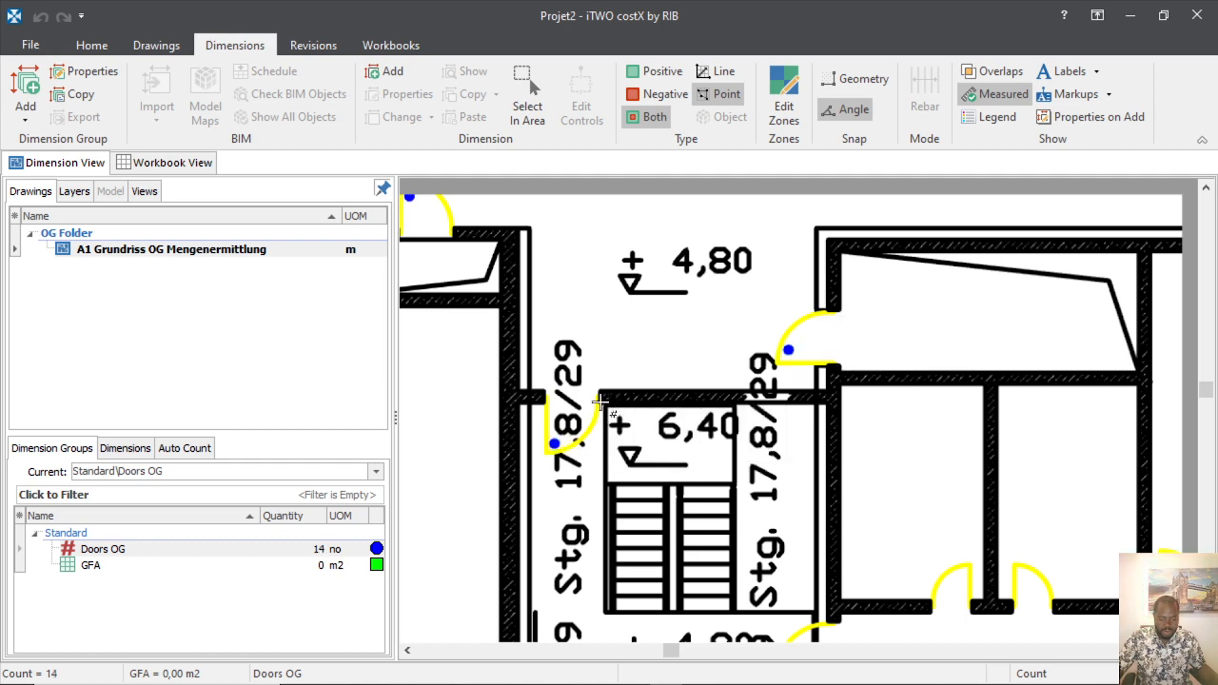
scroll(666, 457, down, 3)
scroll(694, 476, up, 4)
scroll(697, 485, down, 1)
scroll(696, 485, down, 3)
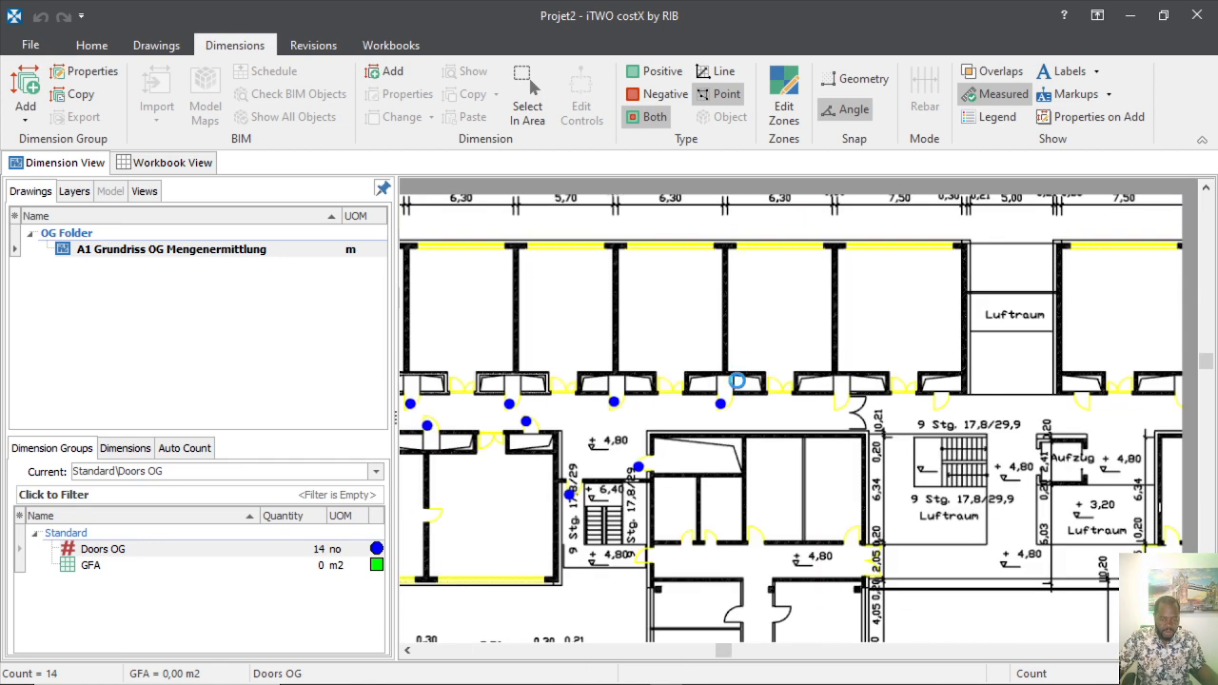
scroll(761, 362, up, 5)
scroll(783, 428, down, 3)
scroll(781, 407, up, 2)
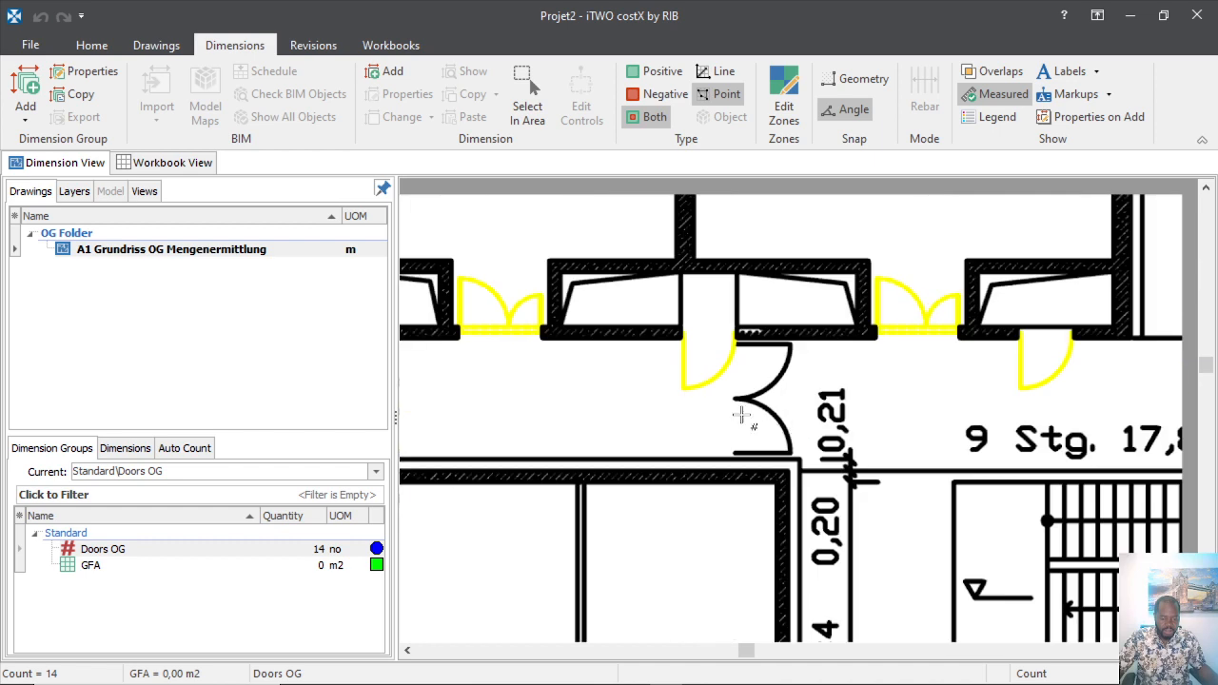
Count the further corridor doors, the doors near the lift area and the upper corridor doors.
click(689, 373)
click(1031, 367)
scroll(937, 379, down, 4)
scroll(794, 375, up, 4)
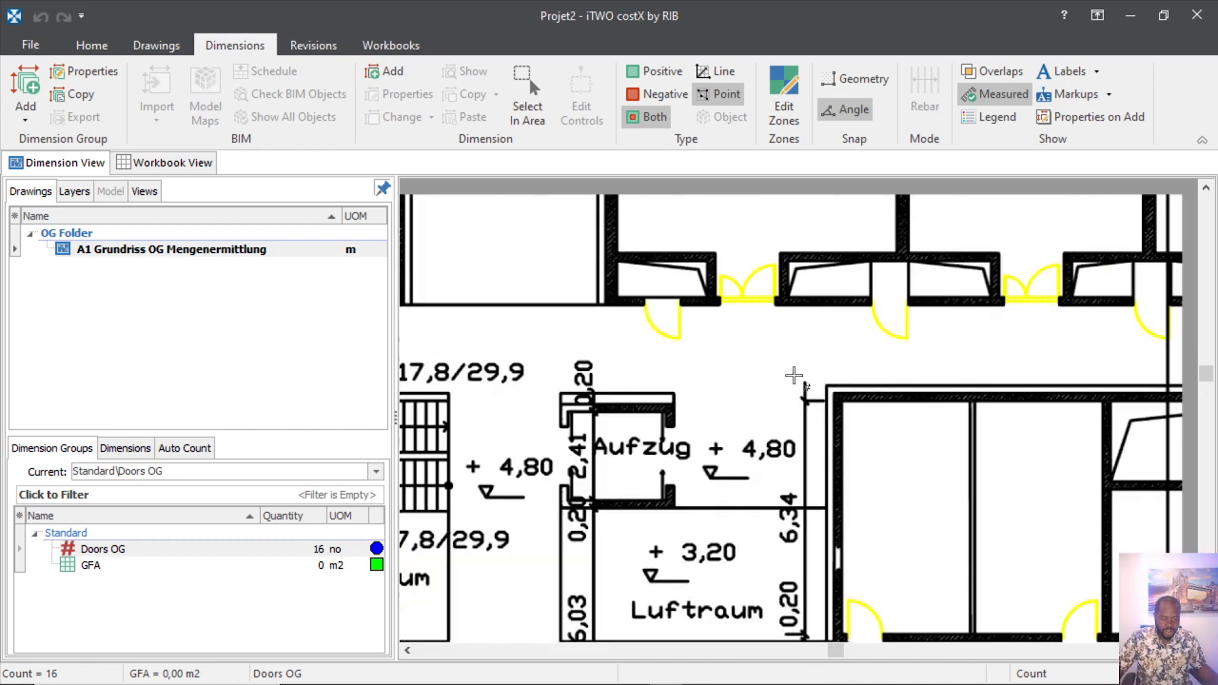
click(661, 330)
click(909, 326)
scroll(741, 356, down, 3)
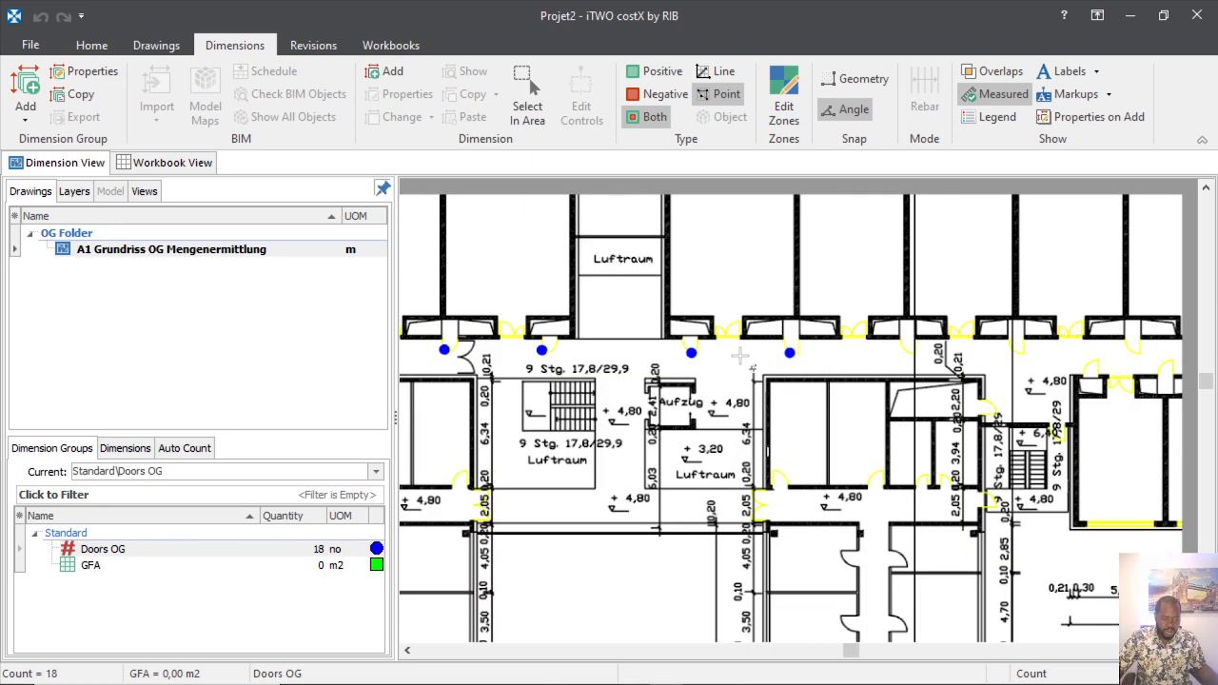
scroll(741, 356, up, 3)
click(863, 340)
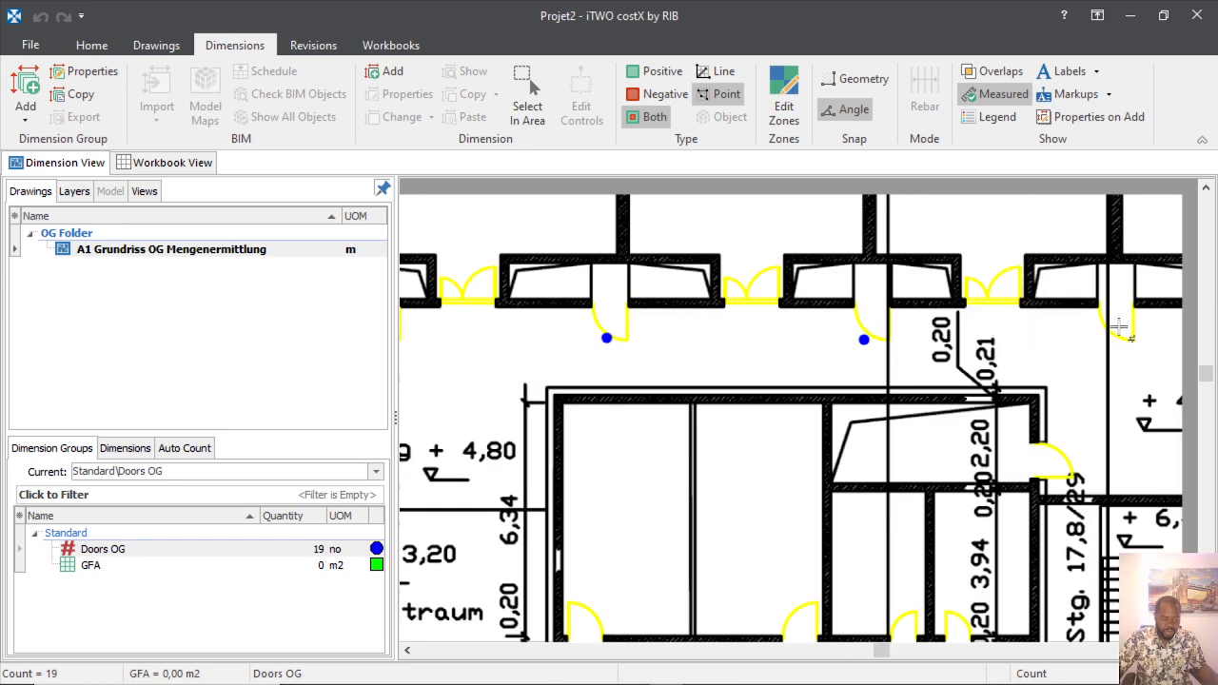
click(1111, 335)
scroll(1111, 335, down, 3)
scroll(904, 375, up, 3)
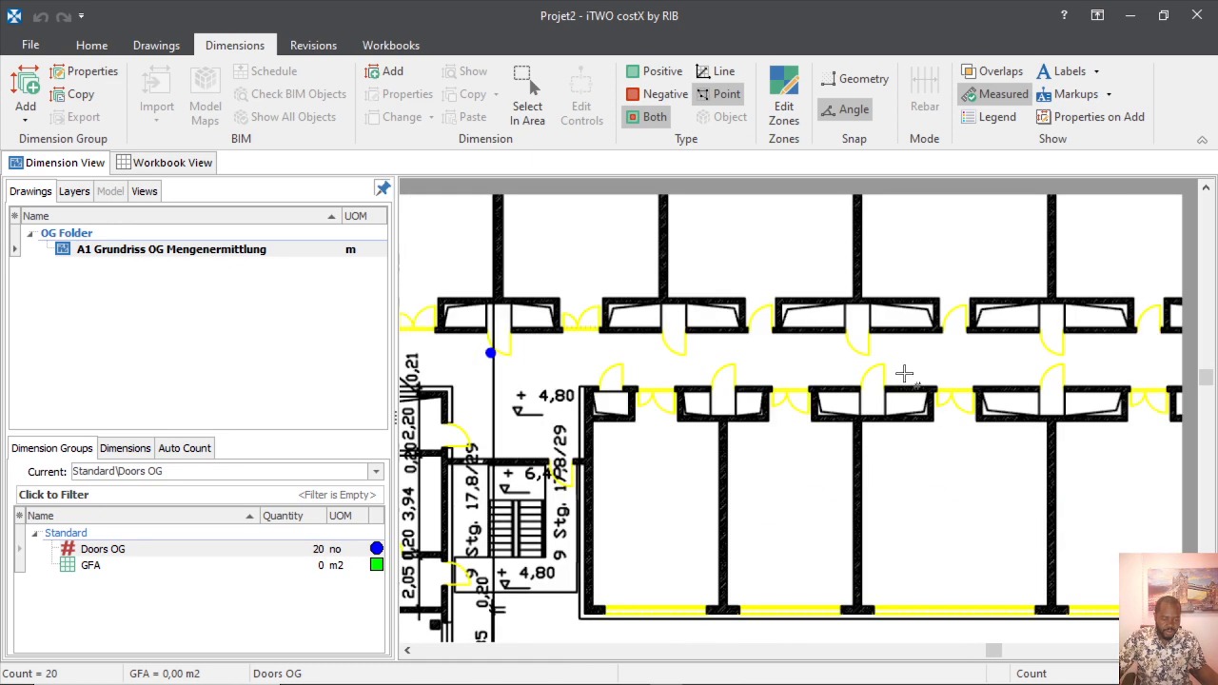
Count the upper- and lower-row right wing corridor doors through to the corridor's right end.
click(674, 353)
click(608, 387)
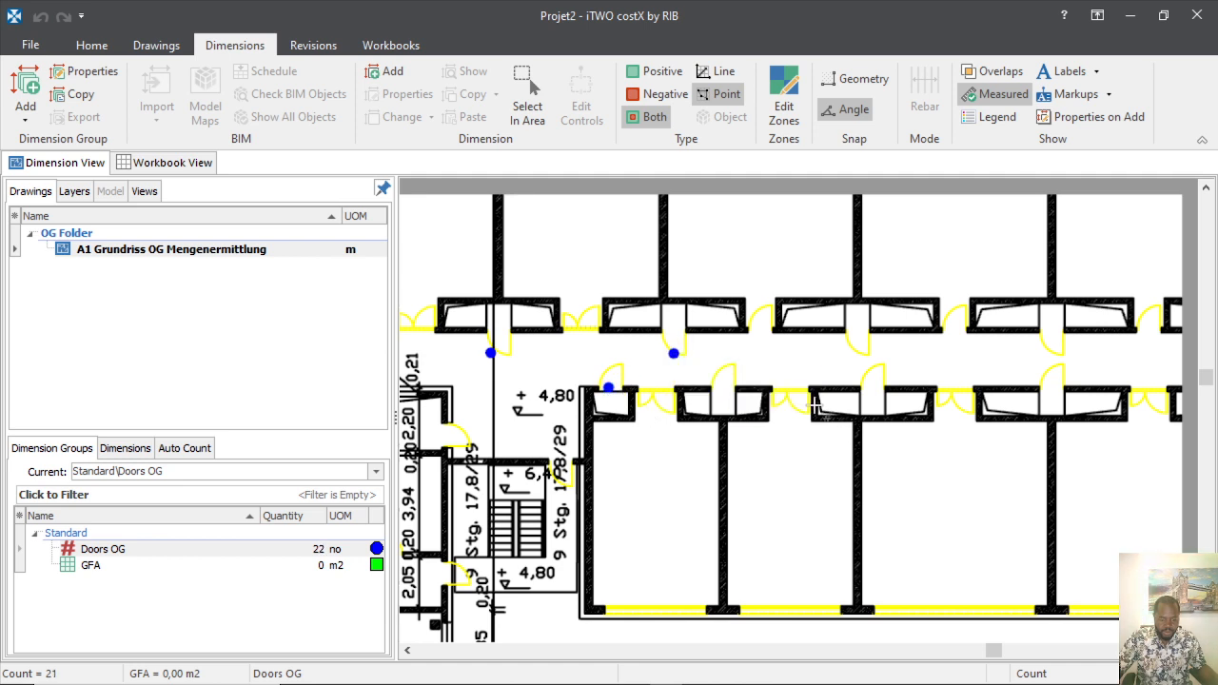
click(722, 381)
click(754, 325)
click(852, 353)
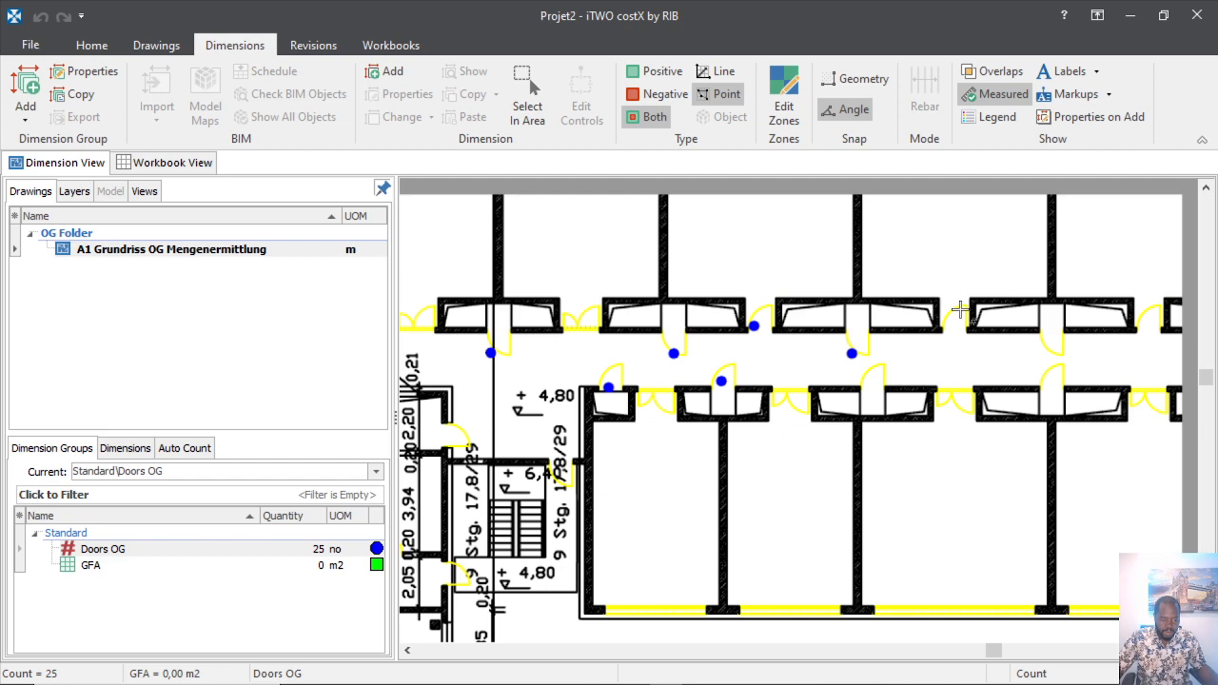
click(950, 320)
click(1043, 347)
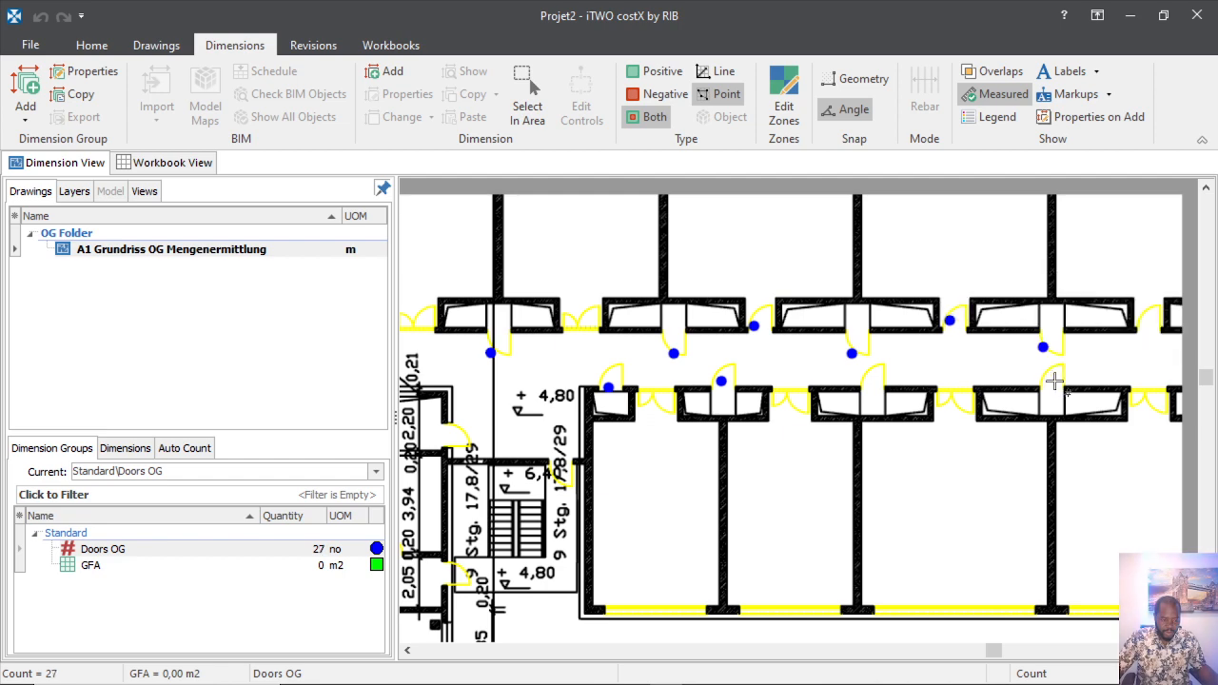
click(1041, 390)
click(872, 385)
scroll(692, 393, down, 2)
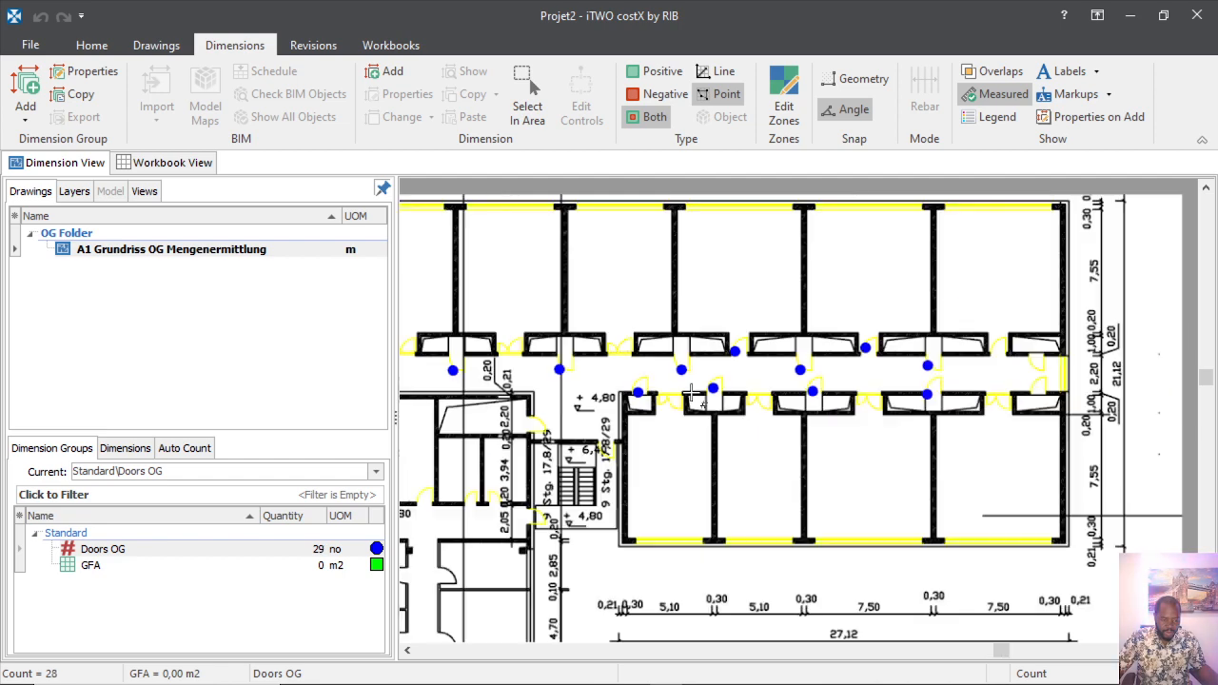
scroll(692, 393, down, 1)
scroll(819, 393, up, 3)
scroll(653, 390, down, 2)
scroll(943, 385, up, 3)
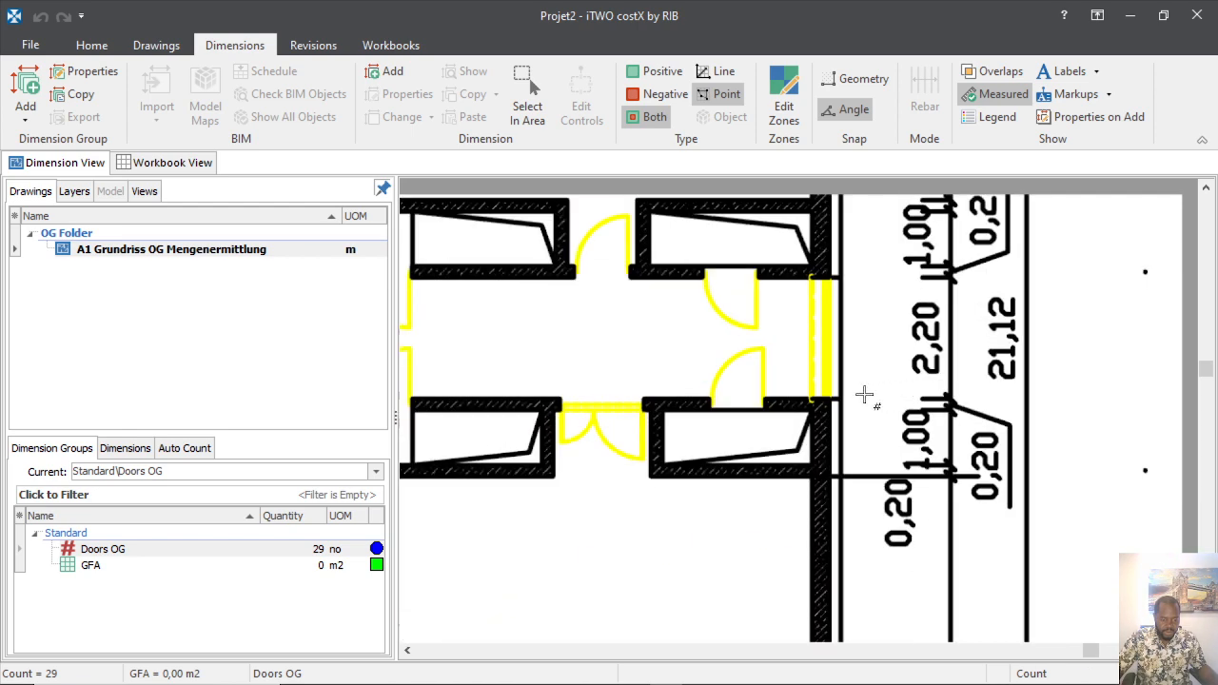
scroll(739, 383, down, 2)
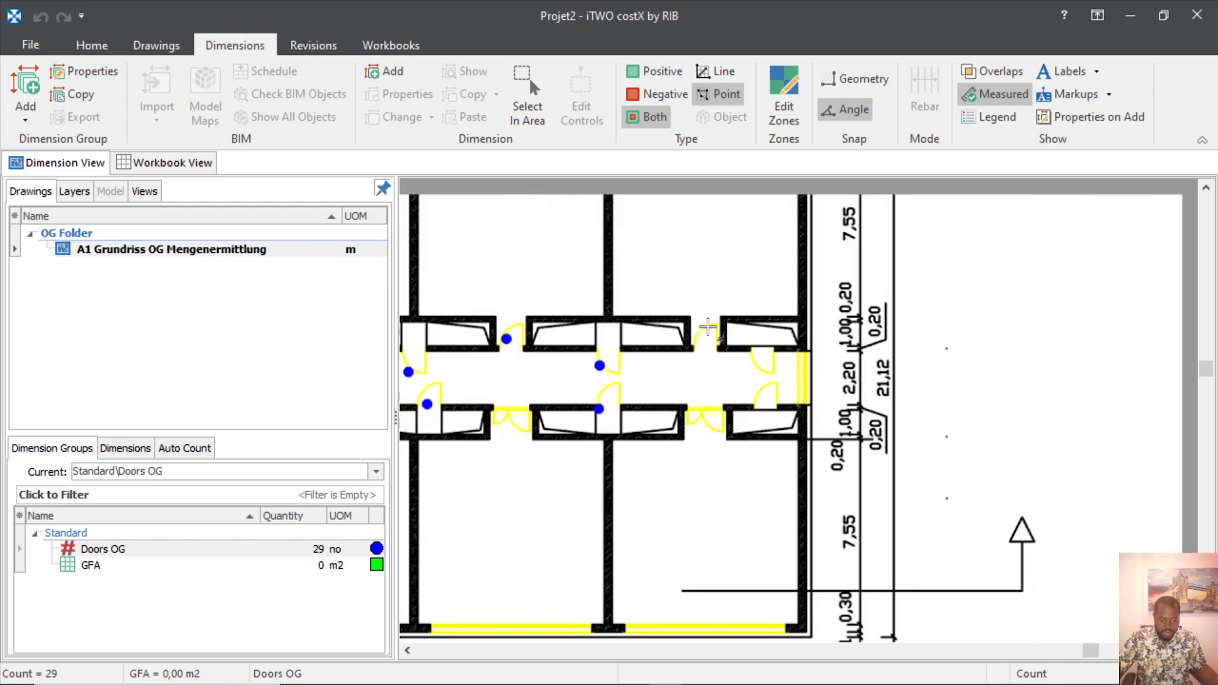
click(704, 342)
click(761, 366)
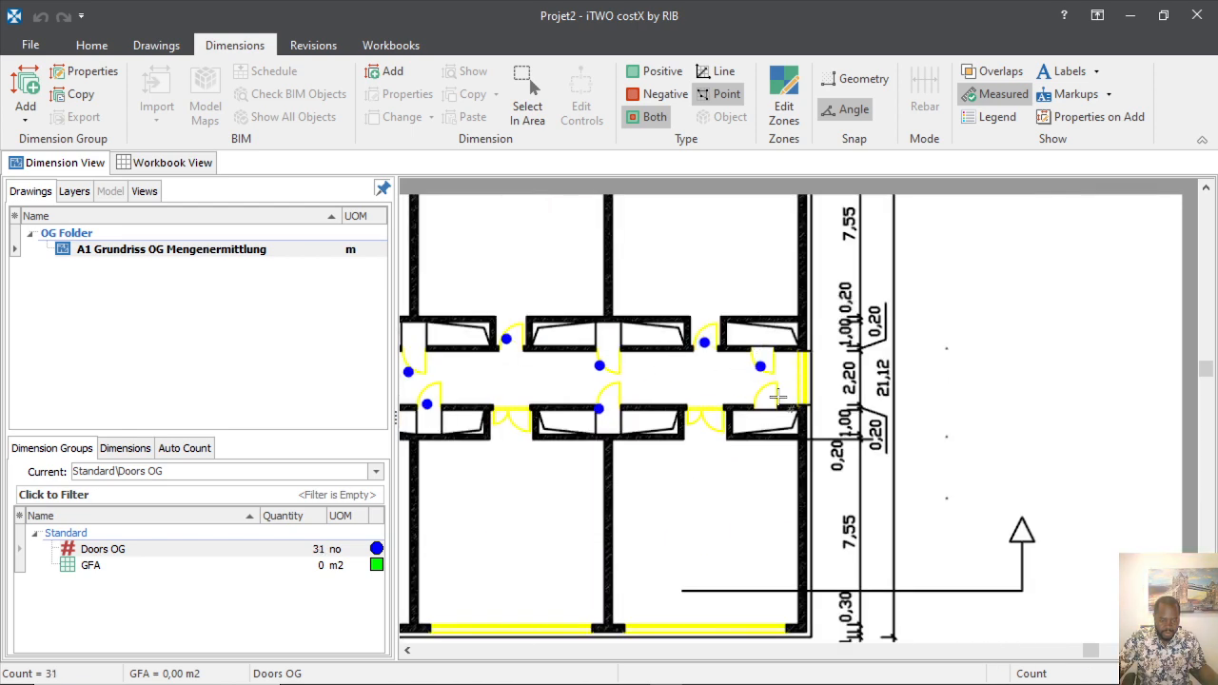
click(767, 406)
scroll(763, 425, down, 2)
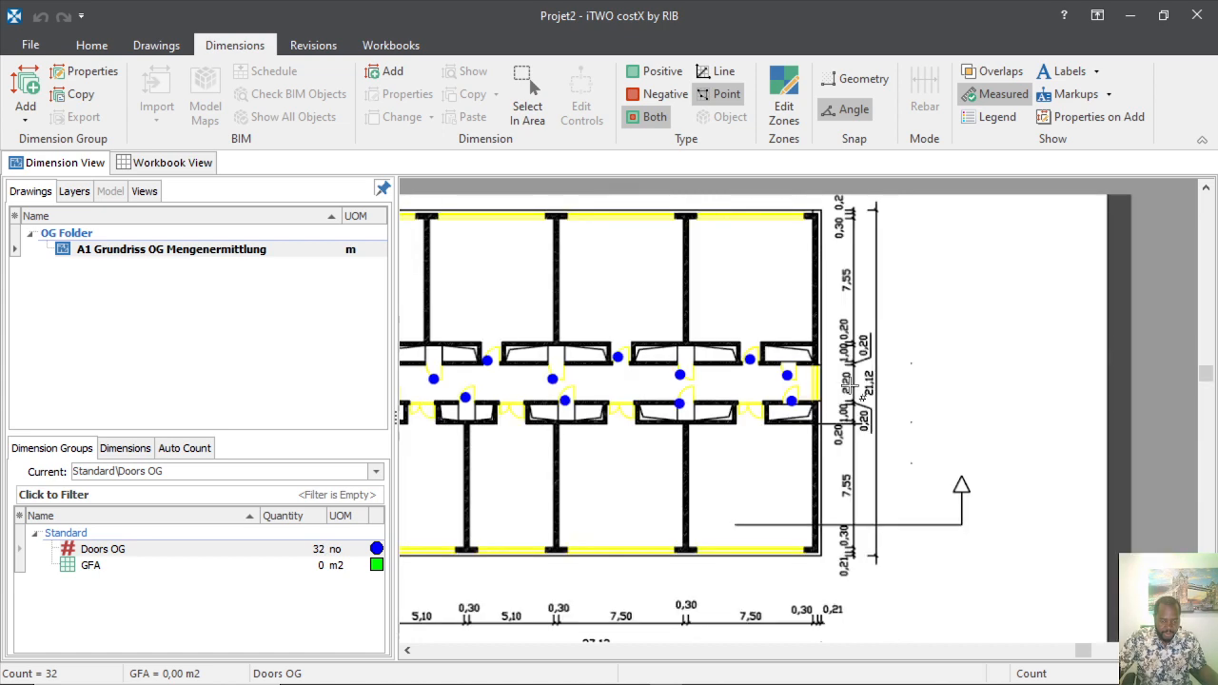
scroll(802, 399, up, 2)
scroll(962, 410, down, 3)
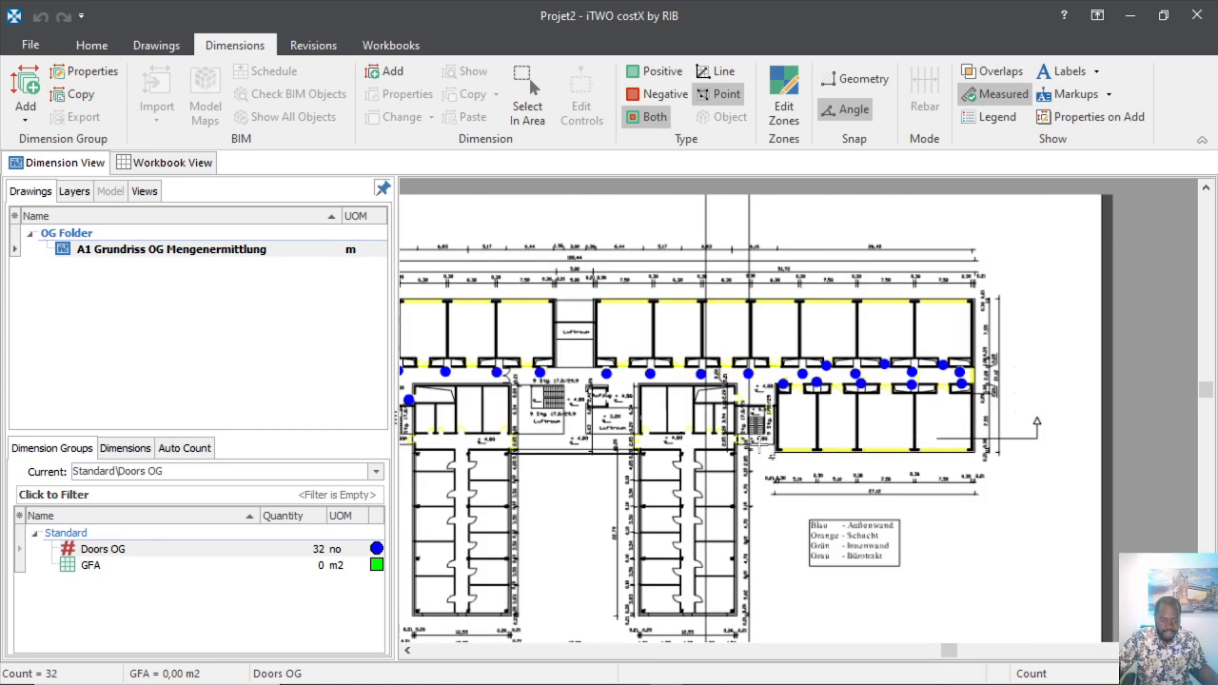
scroll(758, 446, up, 3)
scroll(732, 461, down, 1)
scroll(847, 381, up, 4)
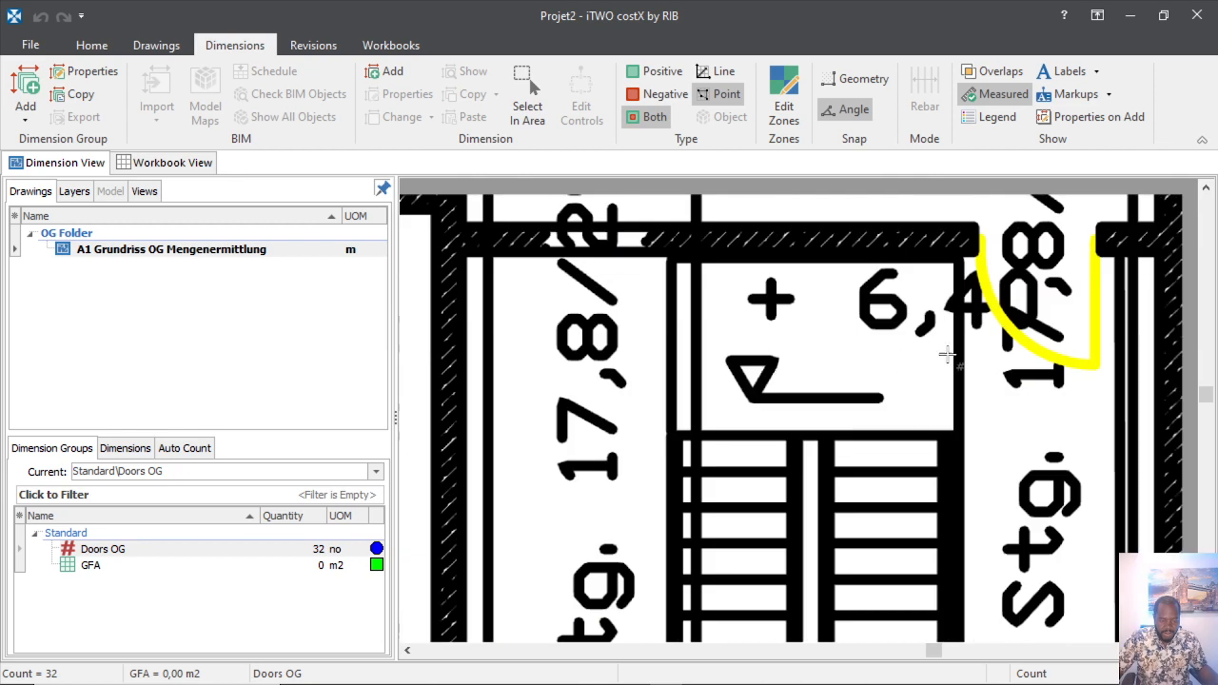
scroll(947, 354, down, 3)
Count the doors around the stairwell and along the lower corridor.
click(869, 368)
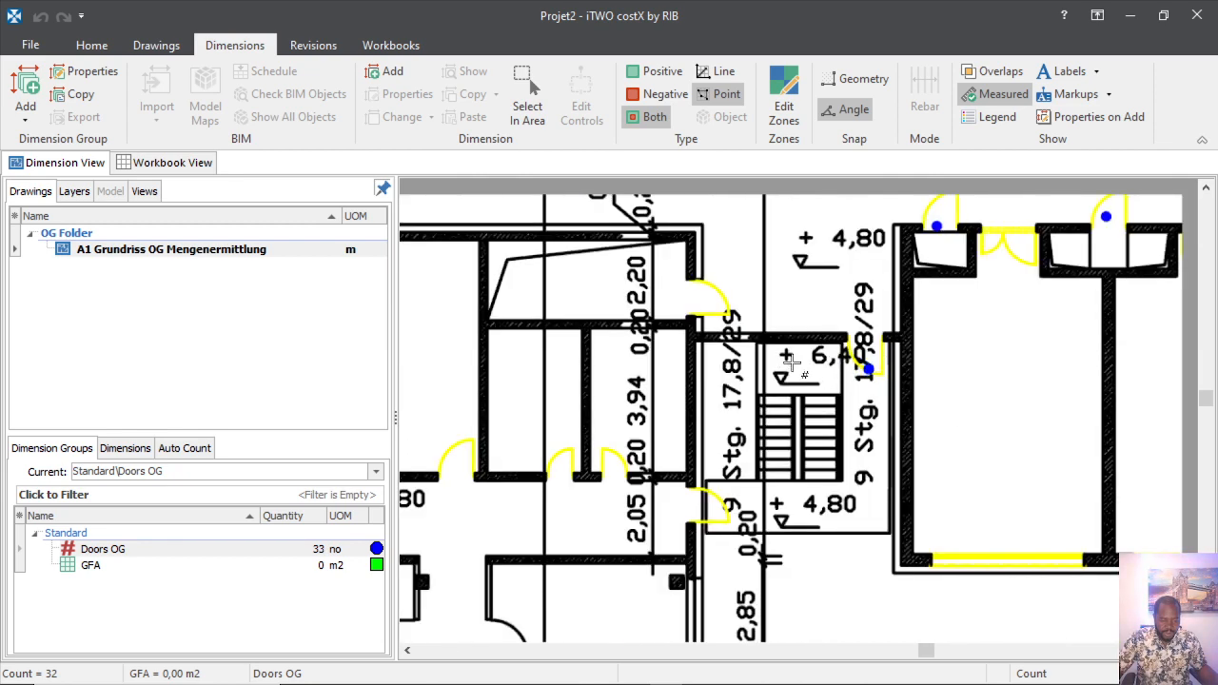
click(713, 313)
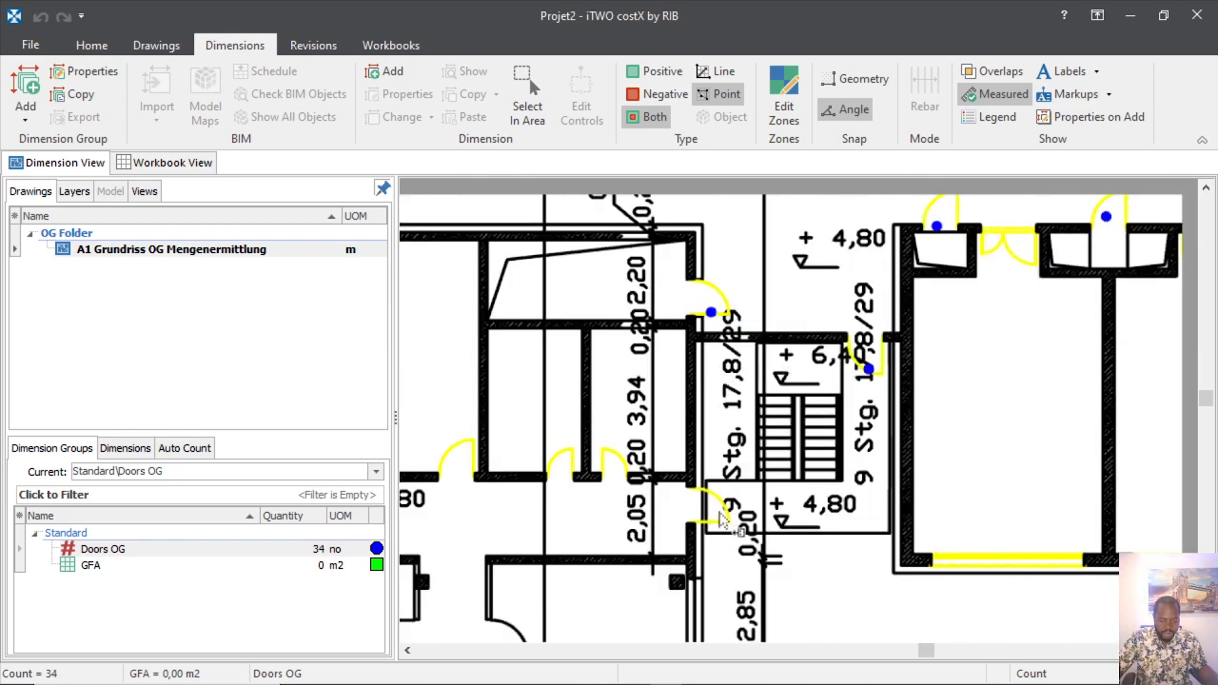
click(714, 516)
click(613, 469)
click(564, 471)
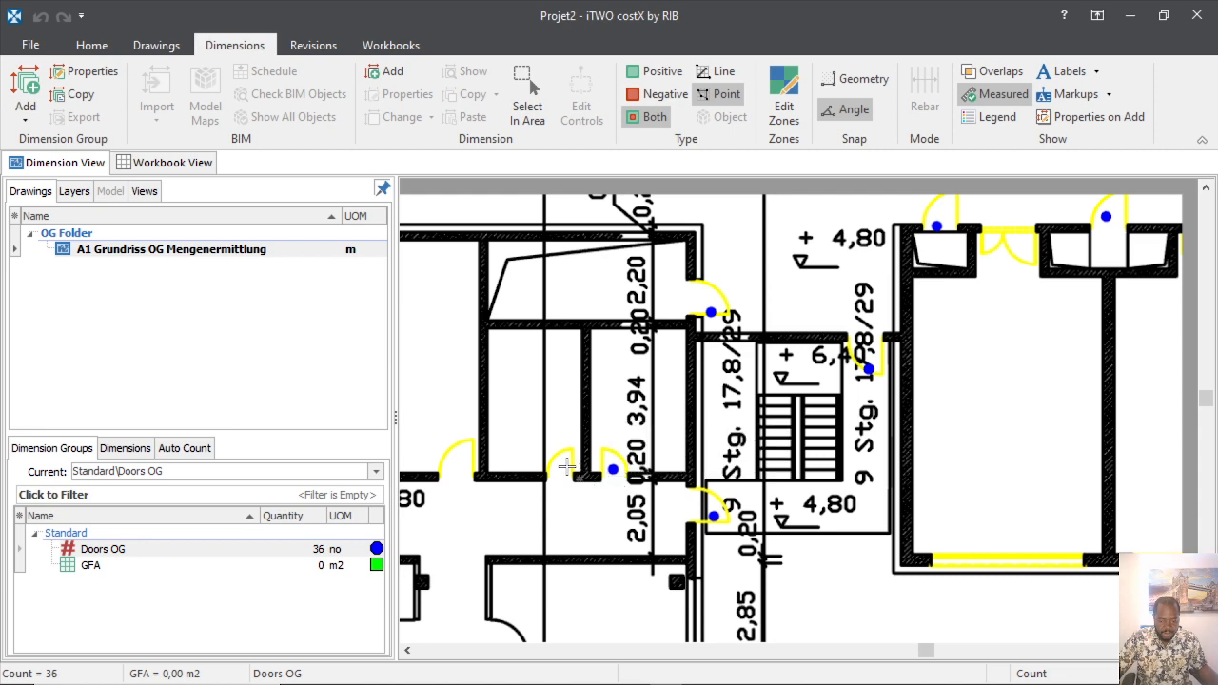
click(465, 464)
scroll(698, 433, down, 3)
scroll(698, 433, up, 4)
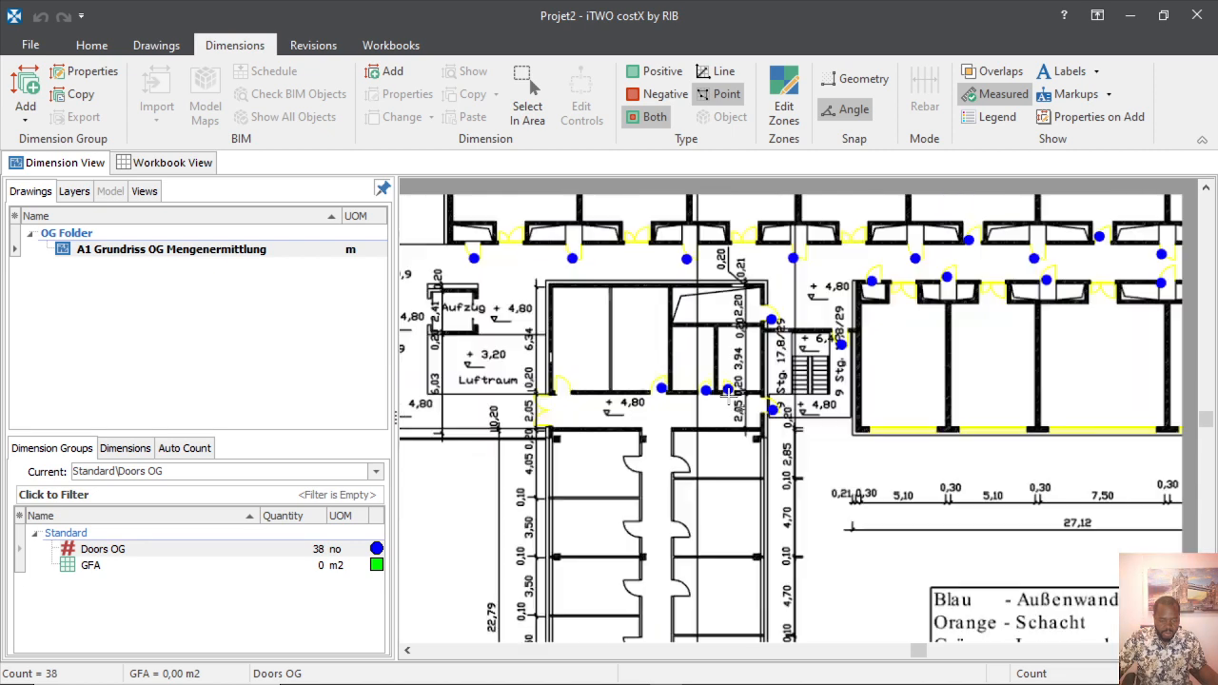
scroll(902, 433, down, 3)
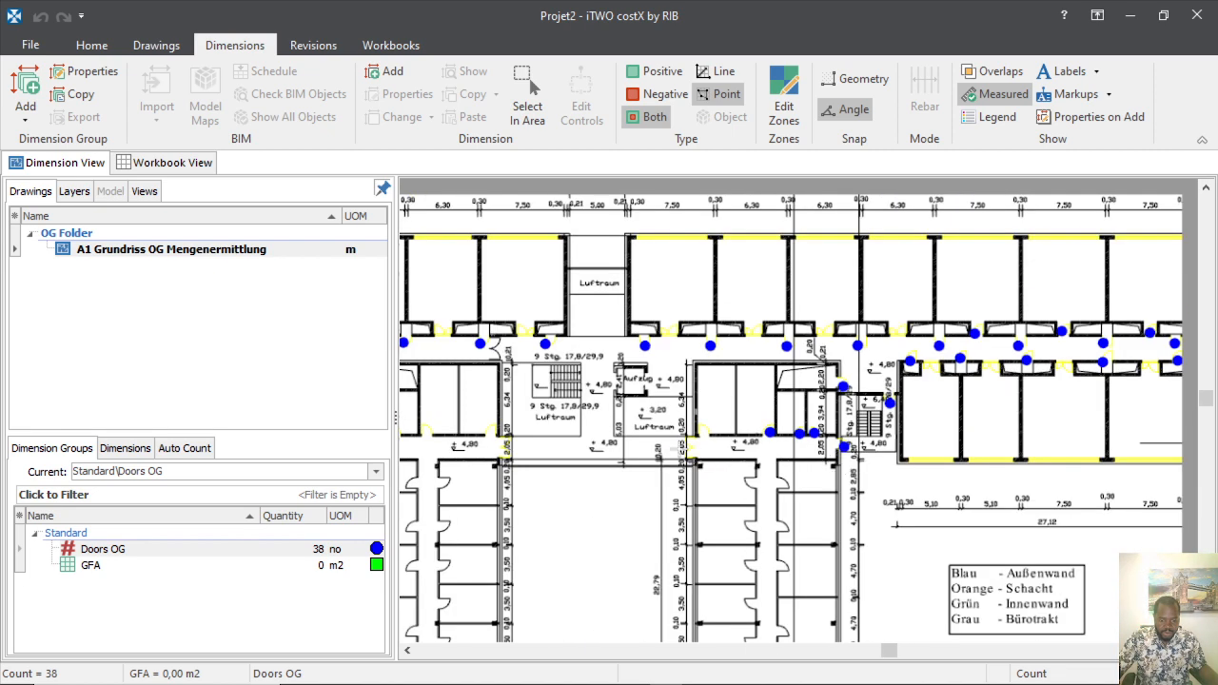
scroll(850, 354, up, 4)
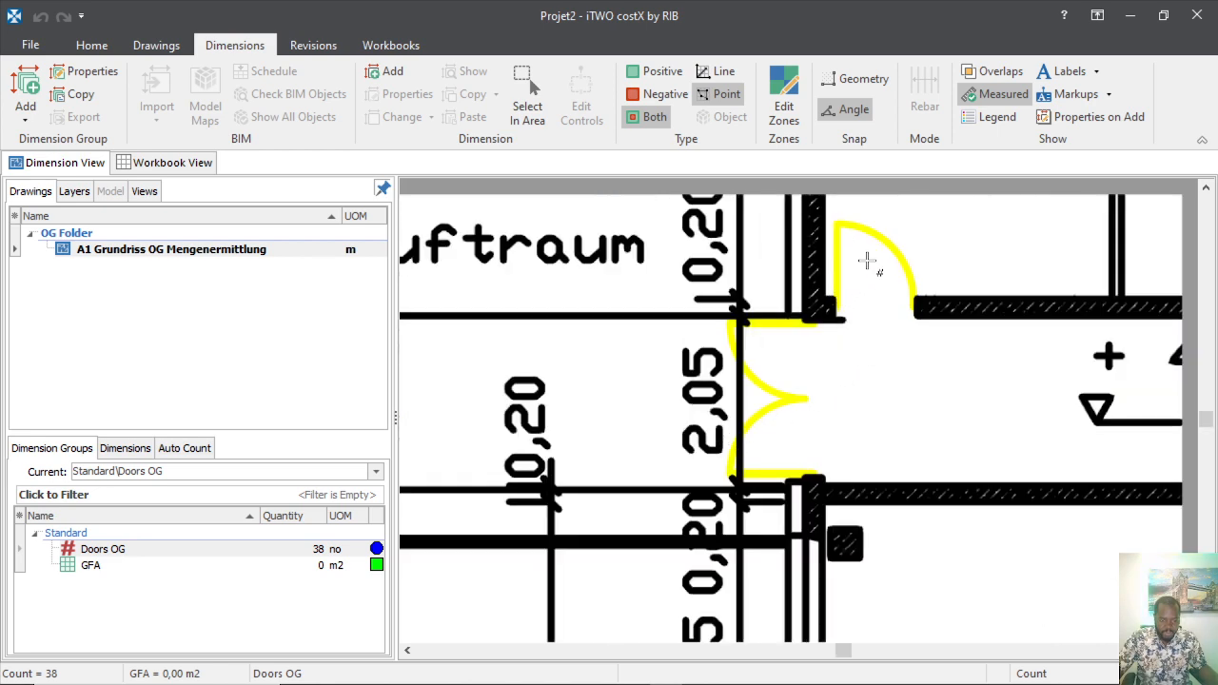
Count the remaining doors by the Luftraum, stair block and dividing wall, reaching 45.
click(861, 273)
scroll(856, 410, down, 3)
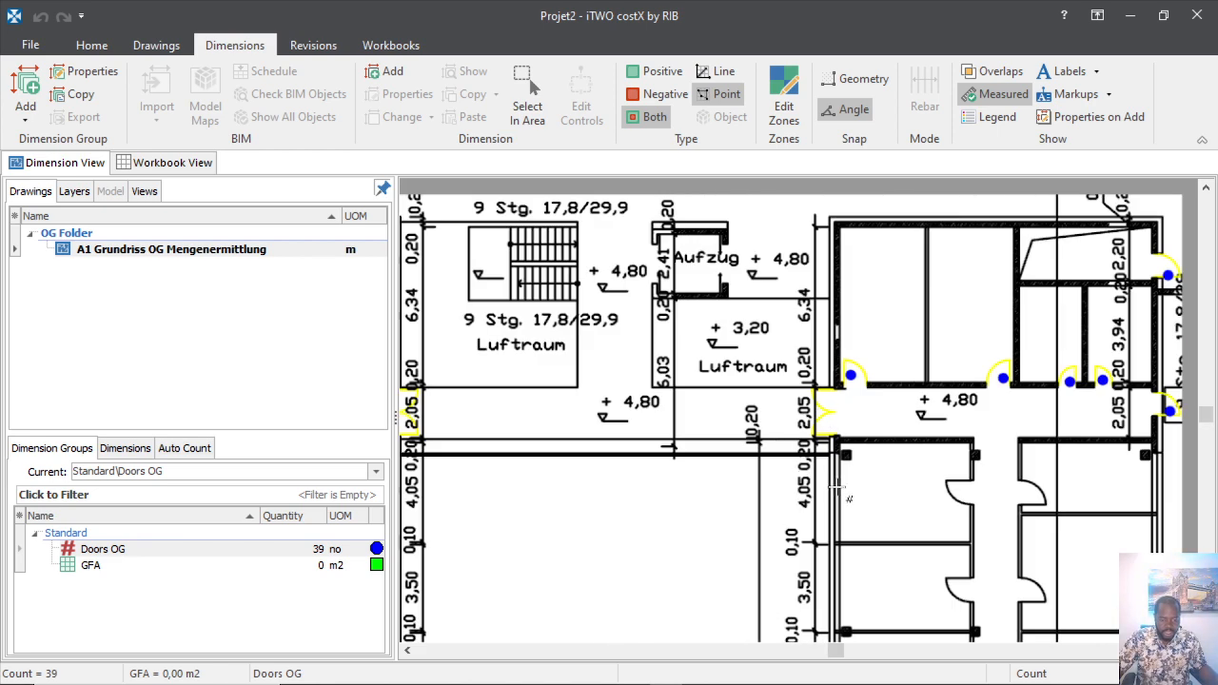
scroll(836, 488, down, 5)
scroll(699, 433, up, 5)
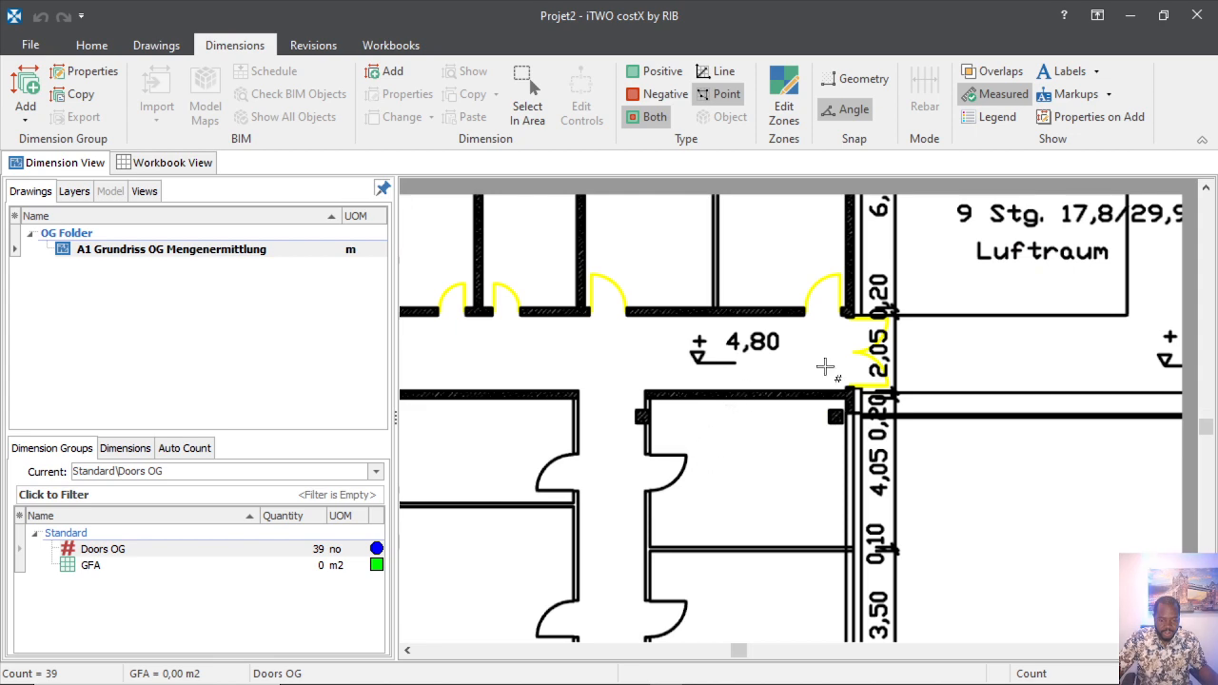
scroll(735, 358, down, 5)
scroll(777, 382, up, 6)
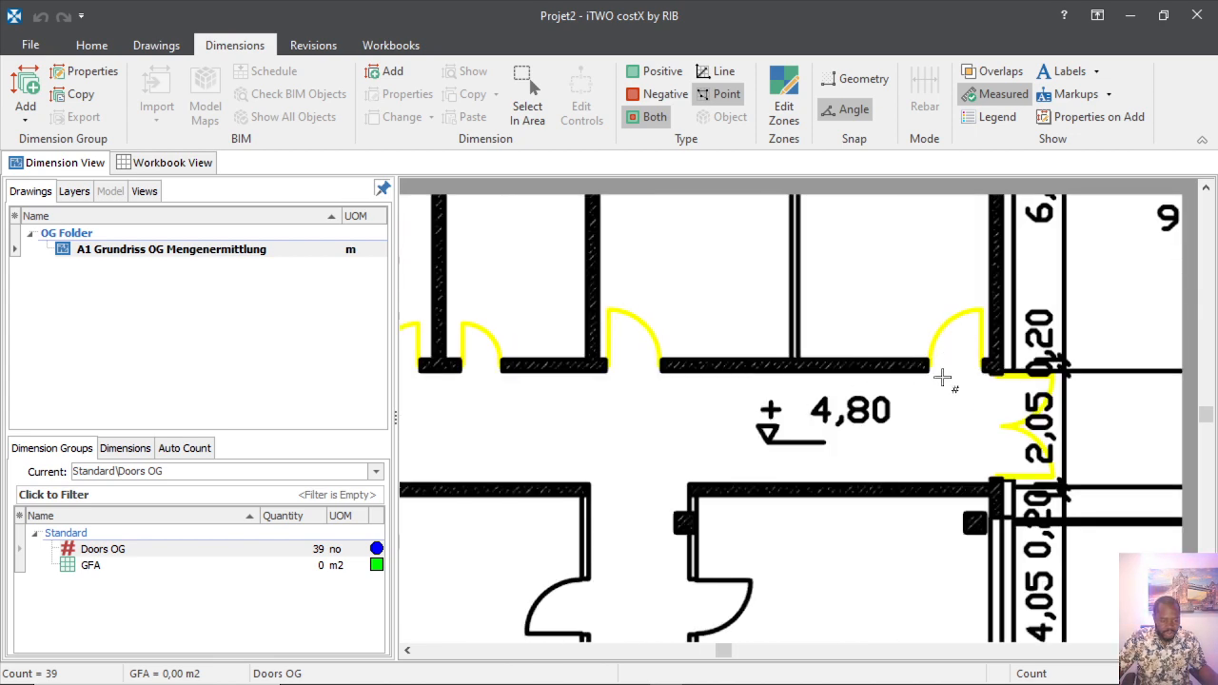
click(955, 340)
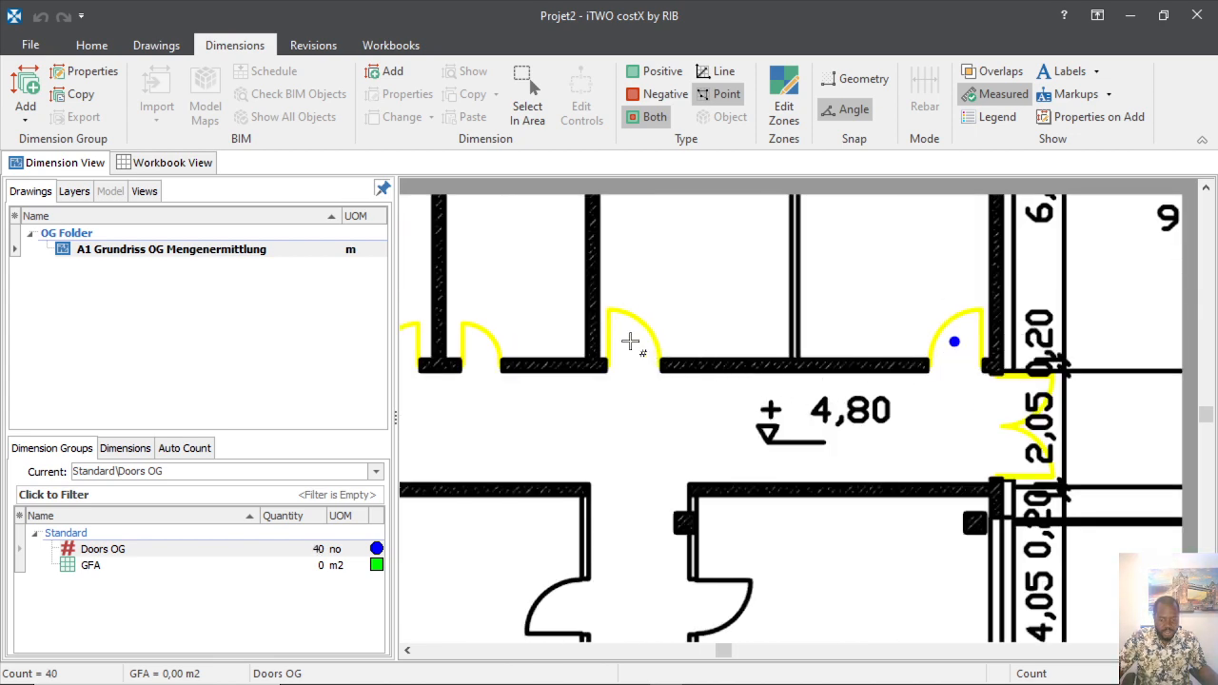
click(630, 340)
scroll(847, 419, down, 5)
scroll(765, 413, up, 6)
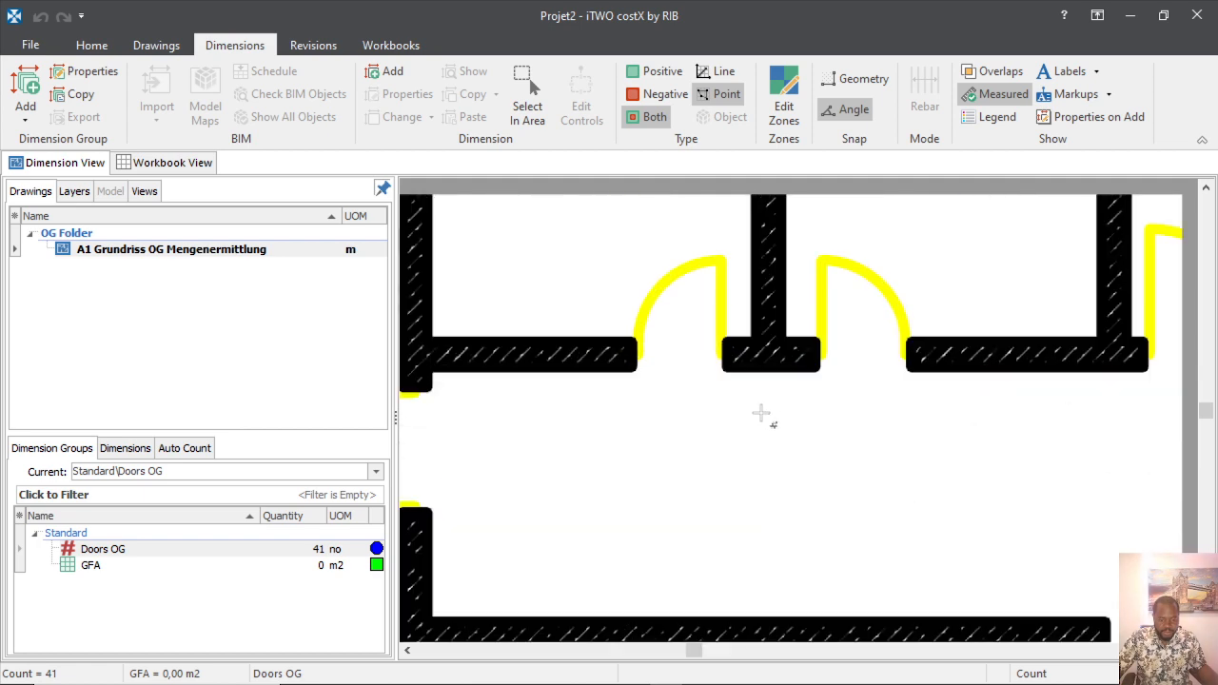
click(839, 315)
click(682, 299)
scroll(739, 376, down, 3)
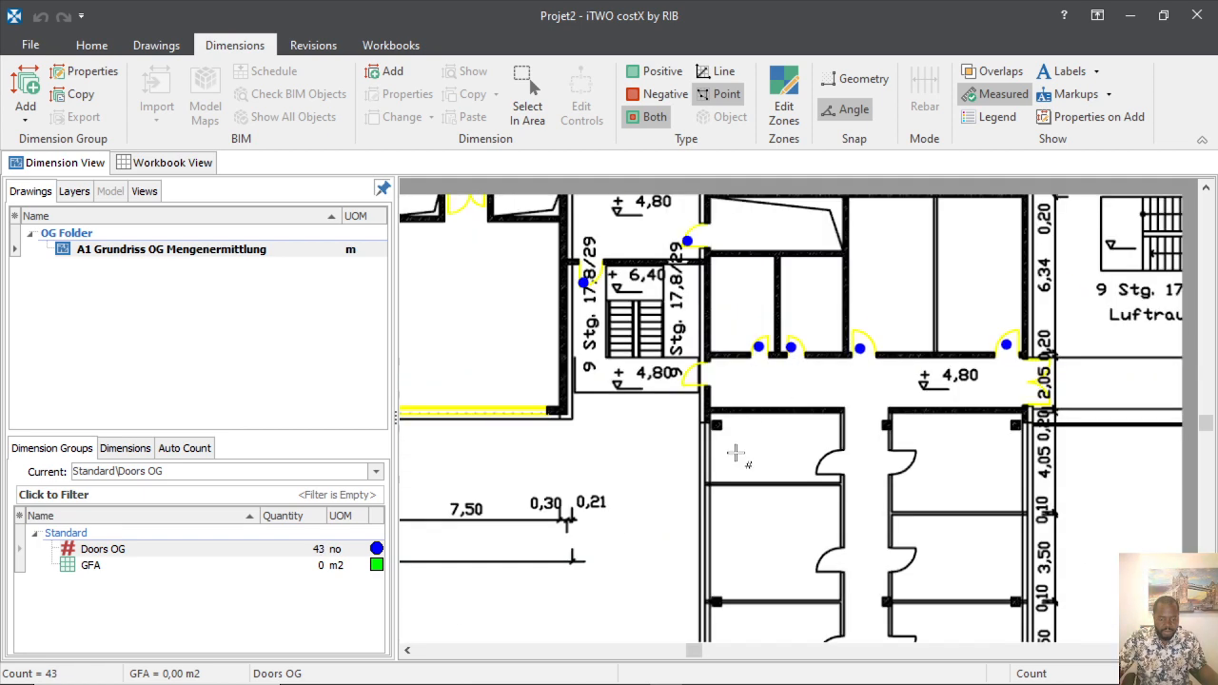
scroll(709, 398, up, 5)
click(652, 387)
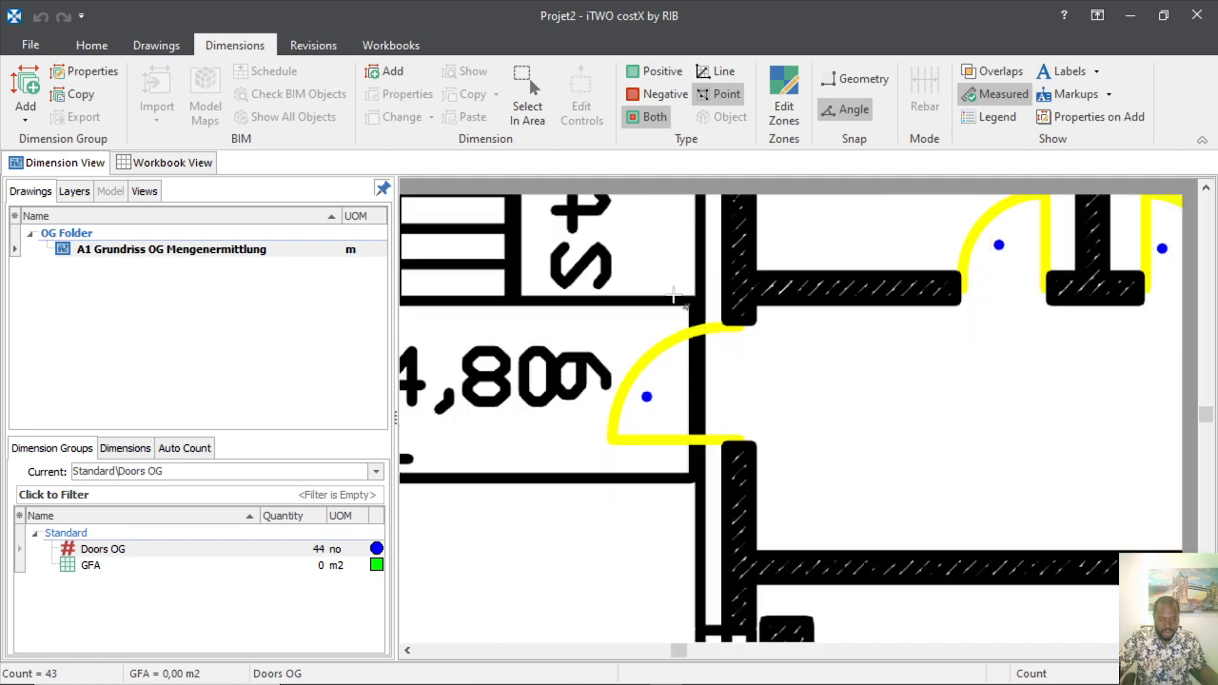
scroll(652, 388, down, 6)
scroll(609, 435, up, 4)
scroll(695, 481, up, 5)
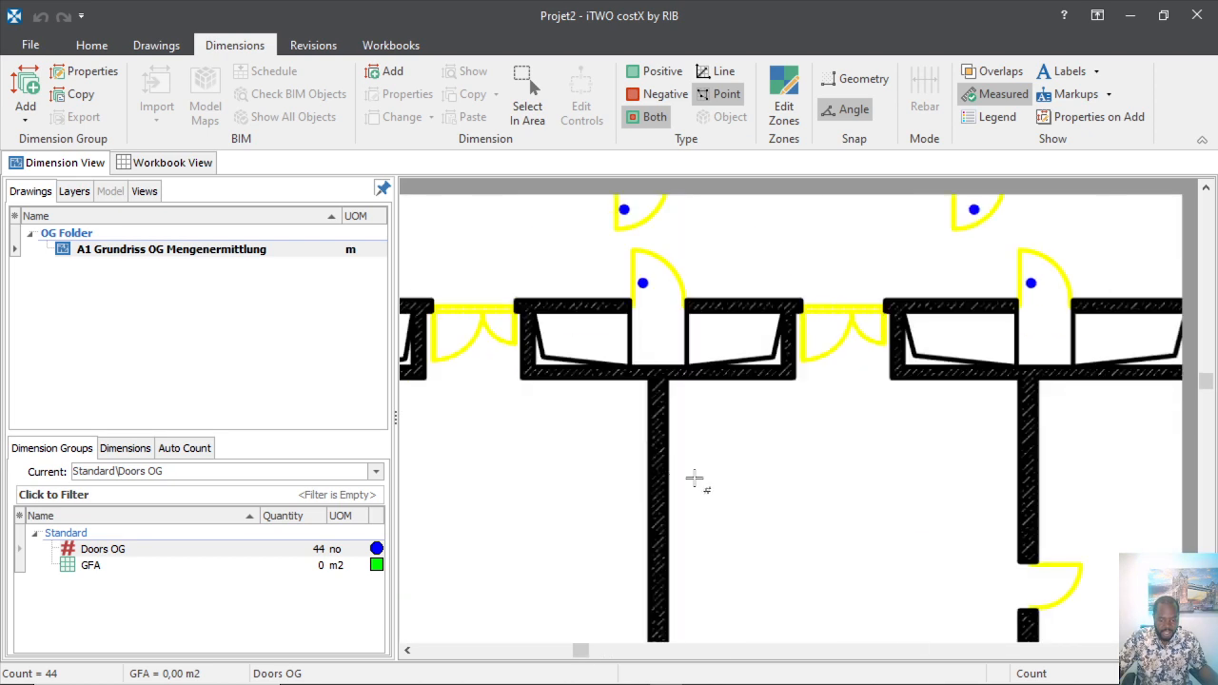
scroll(740, 492, down, 5)
scroll(769, 488, up, 5)
click(861, 435)
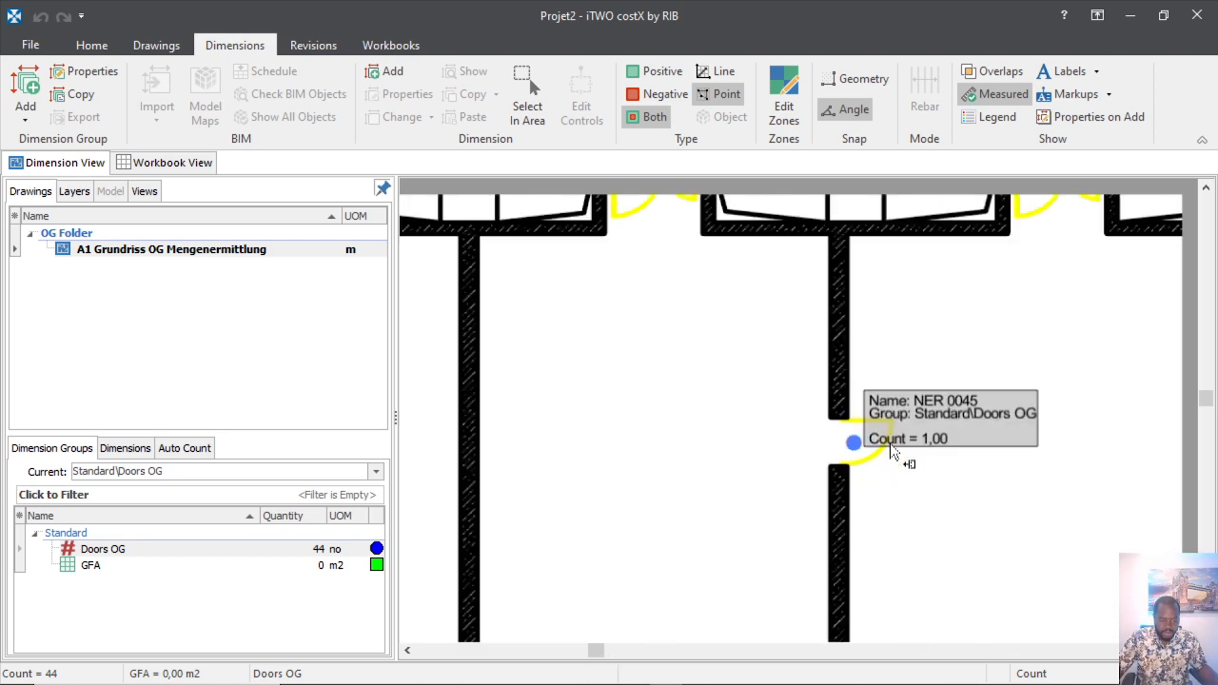
scroll(861, 436, down, 5)
scroll(714, 433, up, 4)
scroll(714, 433, down, 5)
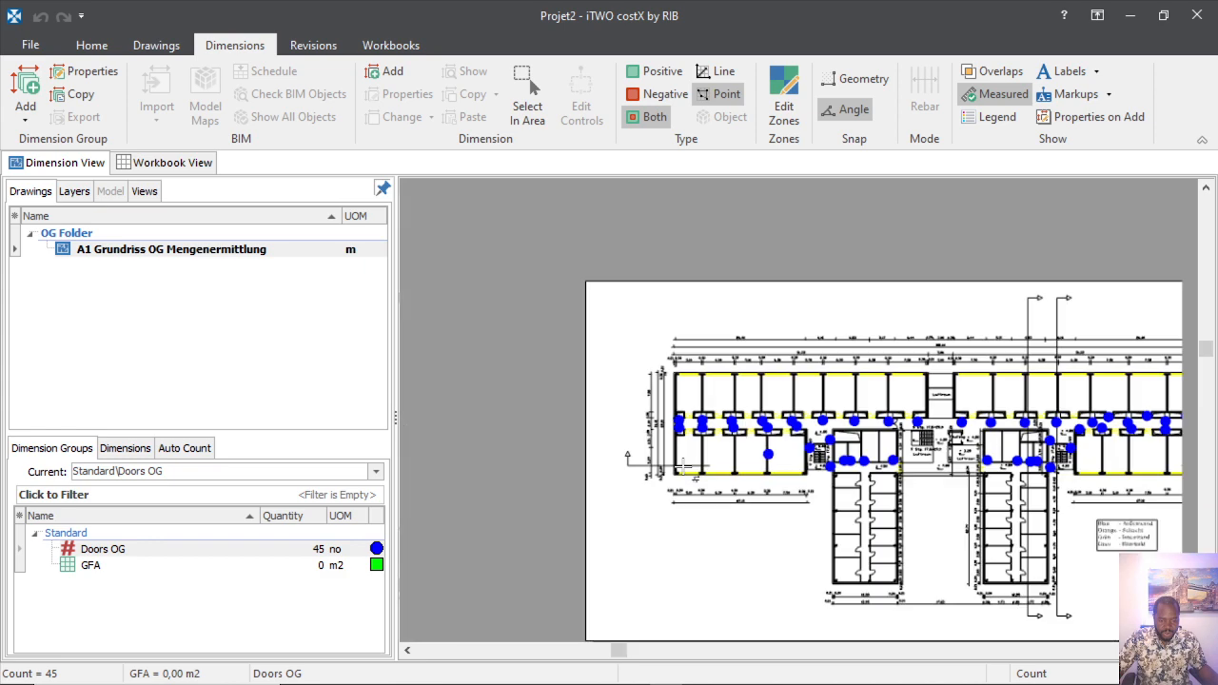
Count the six single doors on both sides of the first corridor block as Doors OG.
scroll(733, 454, up, 5)
scroll(633, 463, down, 5)
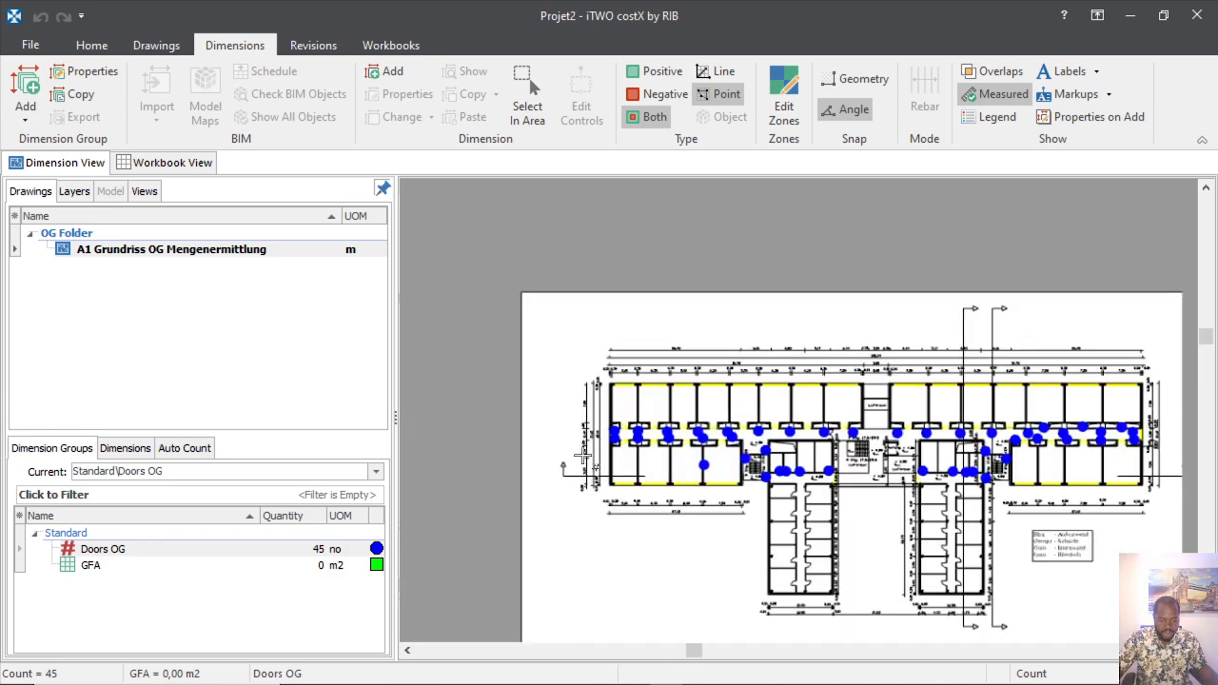
scroll(800, 505, up, 5)
scroll(753, 489, up, 3)
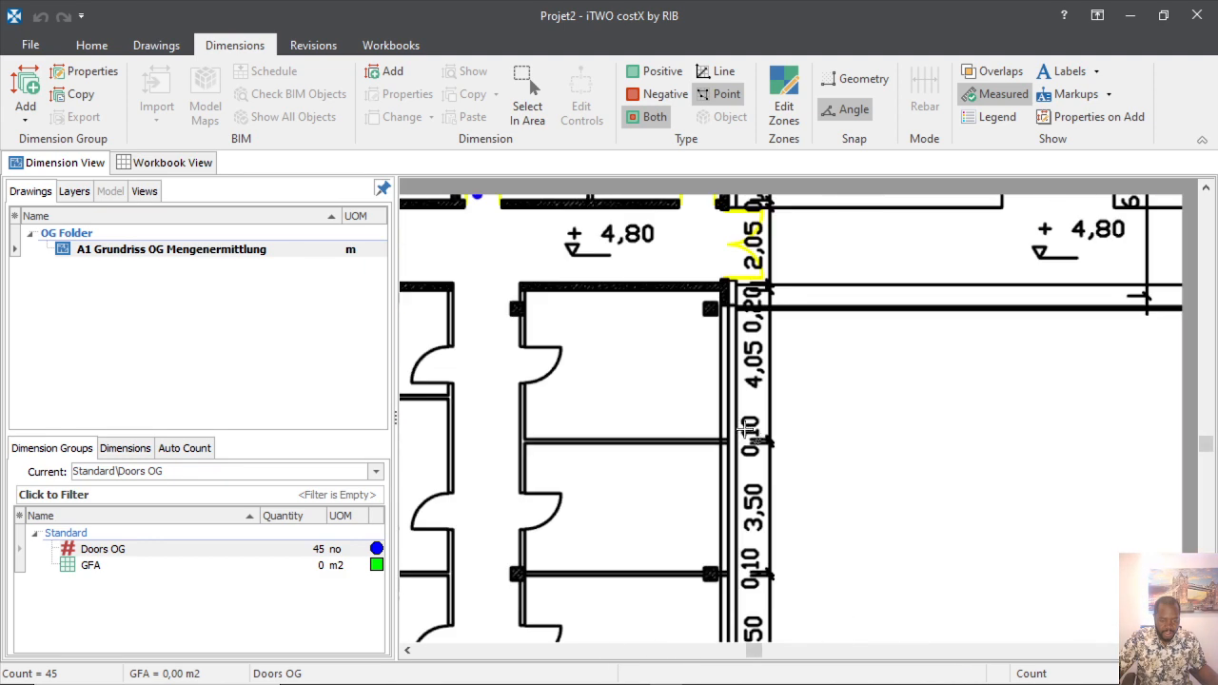
scroll(771, 449, down, 3)
scroll(643, 381, down, 5)
scroll(657, 362, up, 4)
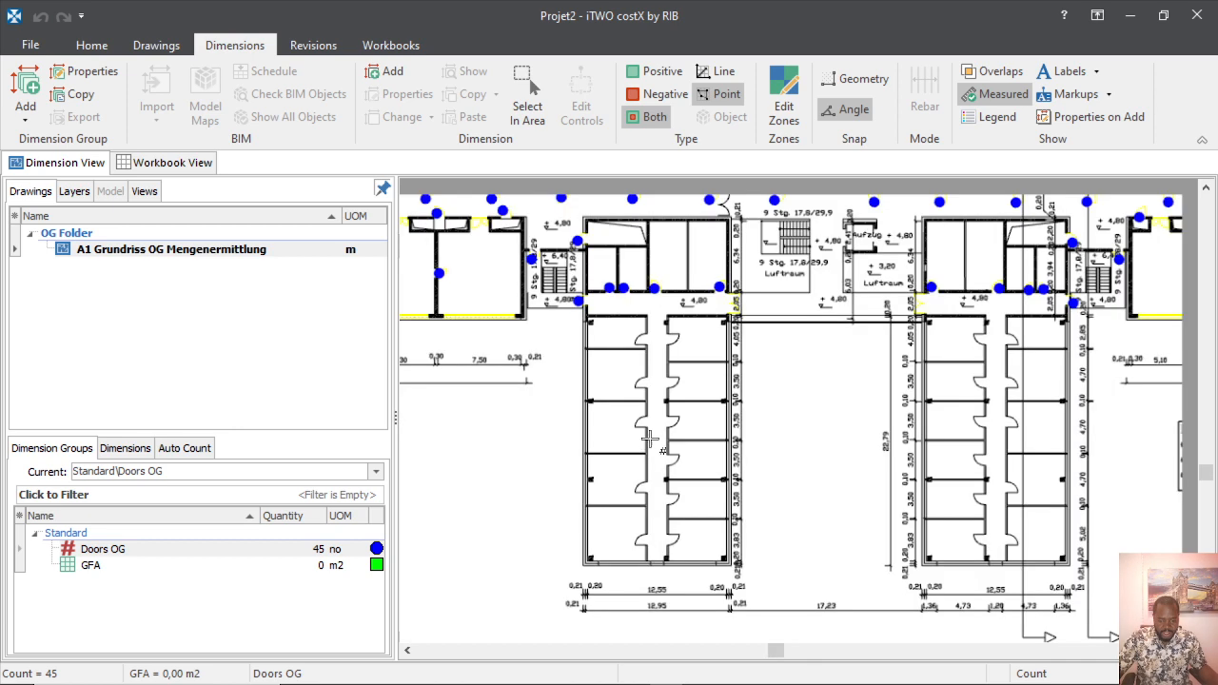
scroll(673, 351, up, 5)
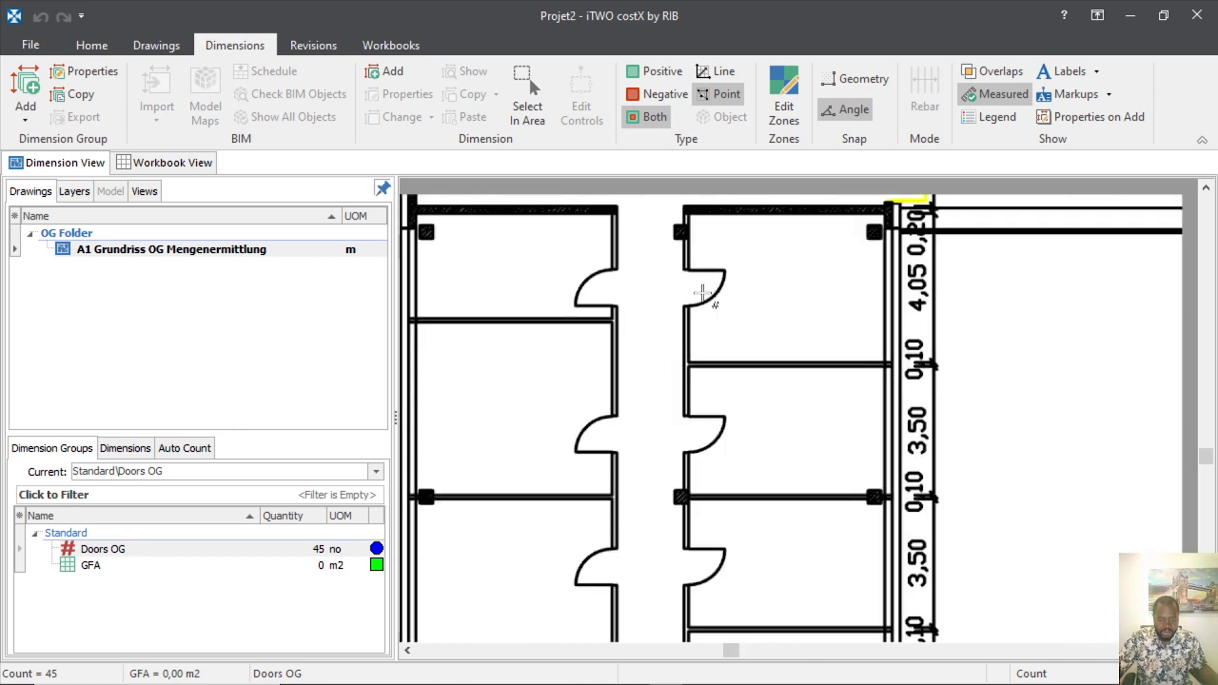
click(698, 302)
click(585, 297)
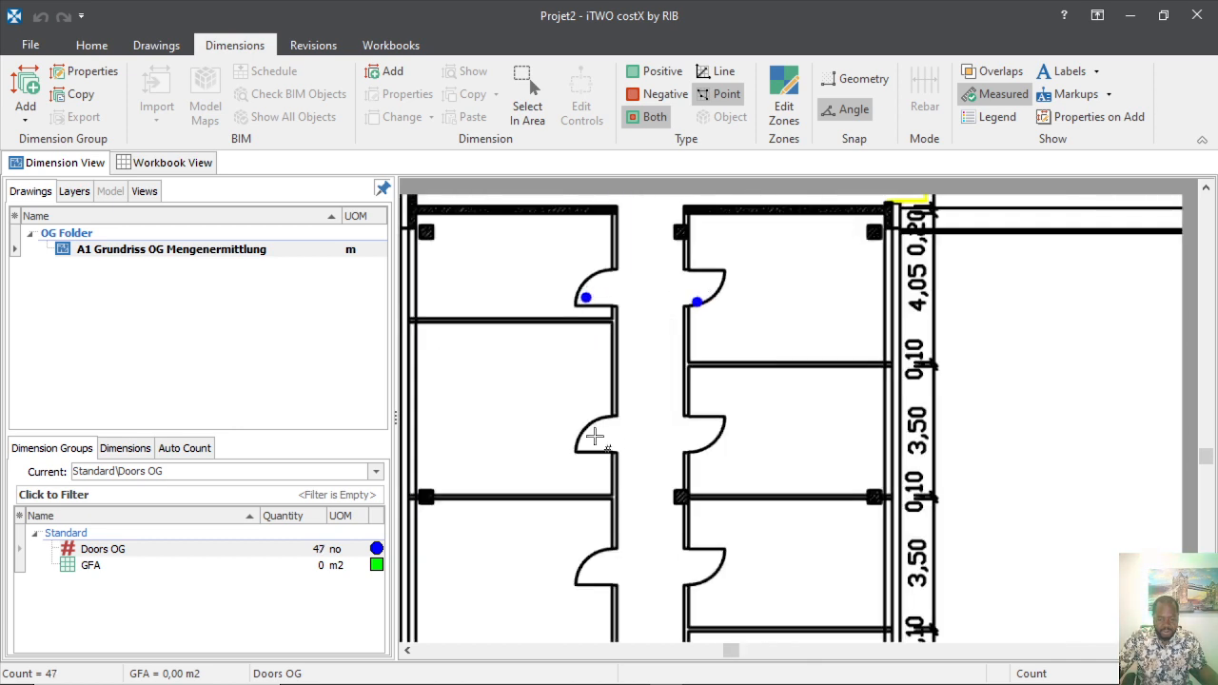
click(594, 440)
click(705, 434)
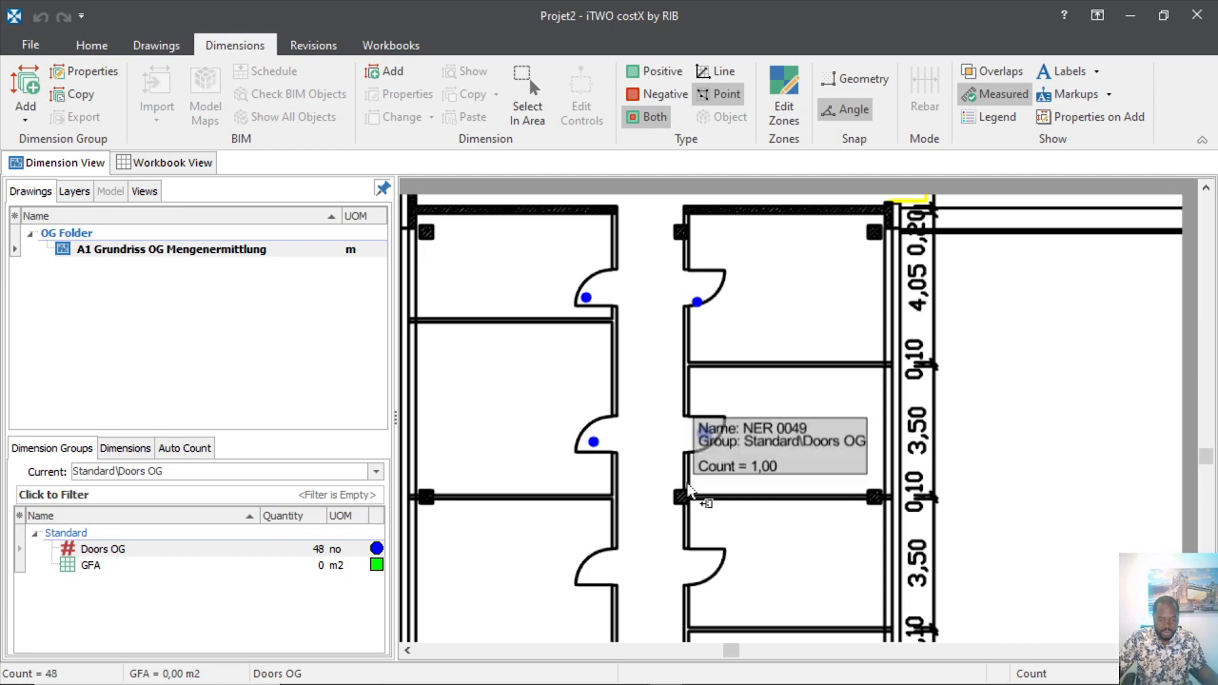
click(596, 574)
click(705, 563)
Add Doors OG count points to four more single doors along the next corridor stretch.
scroll(772, 337, down, 5)
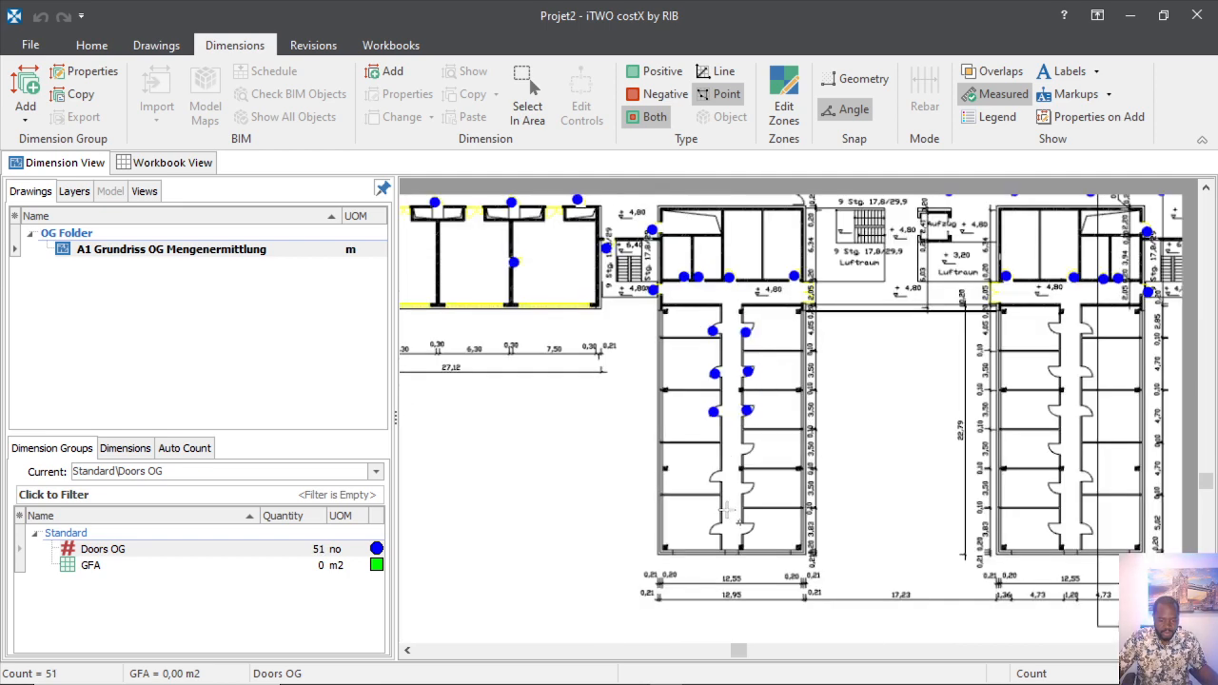
scroll(726, 511, up, 5)
scroll(841, 398, down, 4)
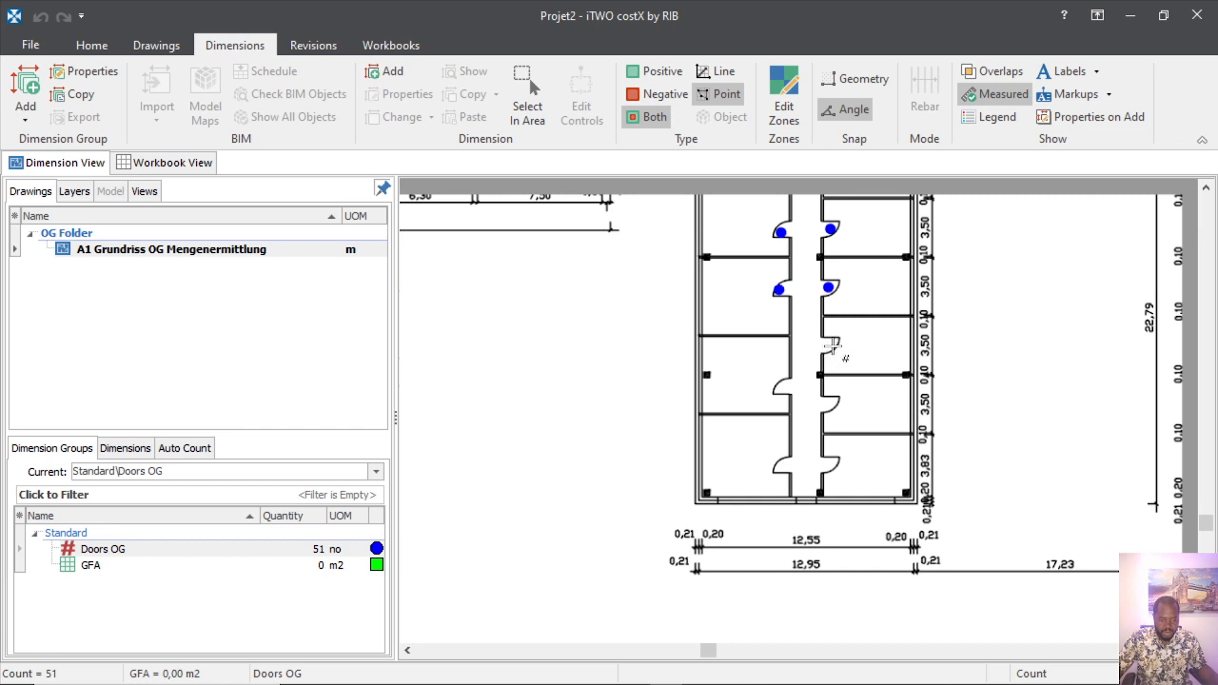
click(781, 391)
scroll(776, 405, up, 4)
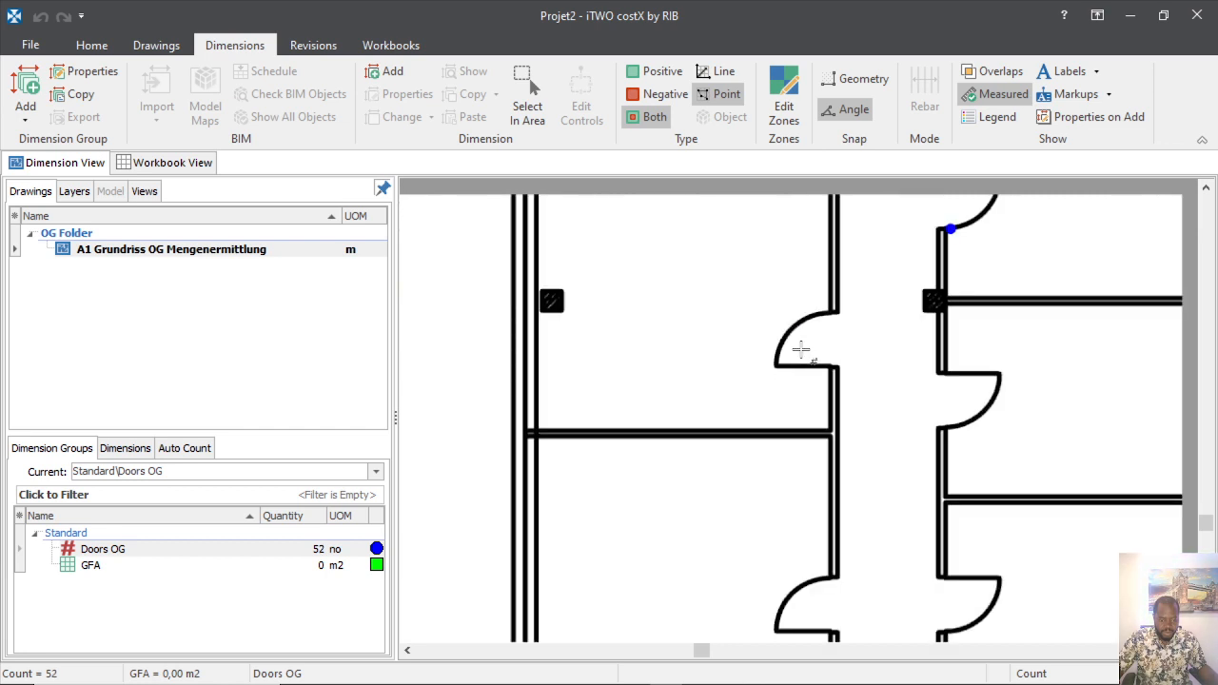
click(980, 398)
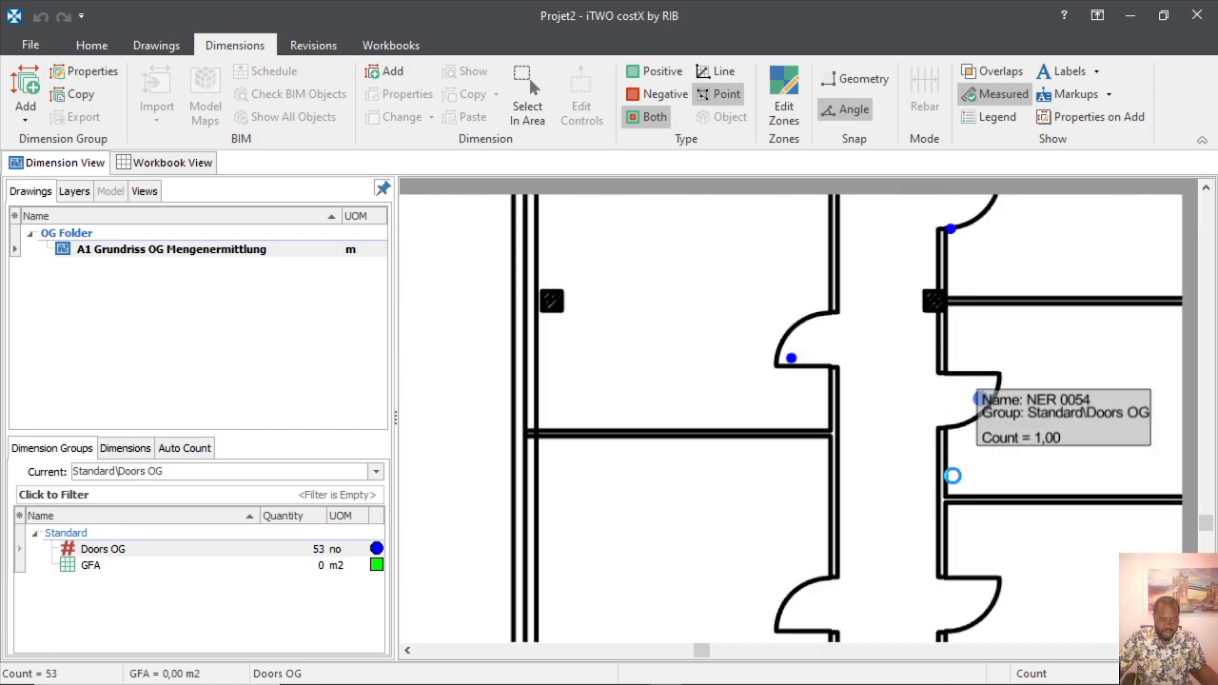
click(789, 612)
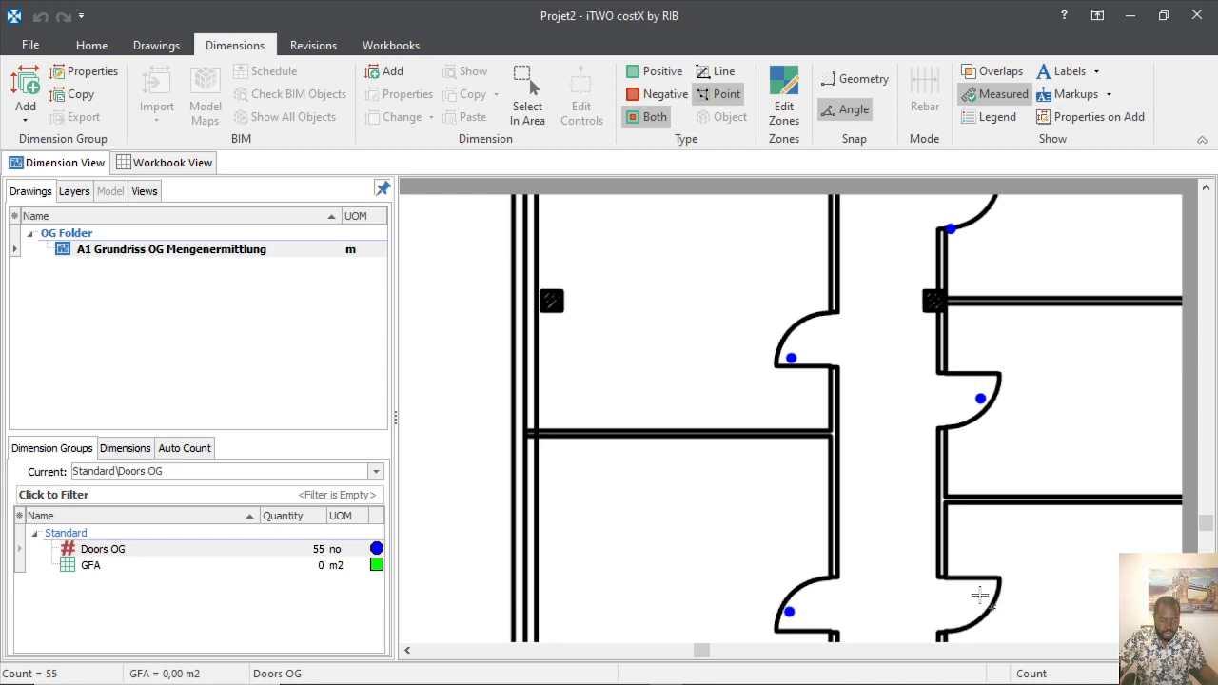
click(981, 595)
Count the upper and lower single doors of the second room block as Doors OG.
scroll(884, 516, down, 5)
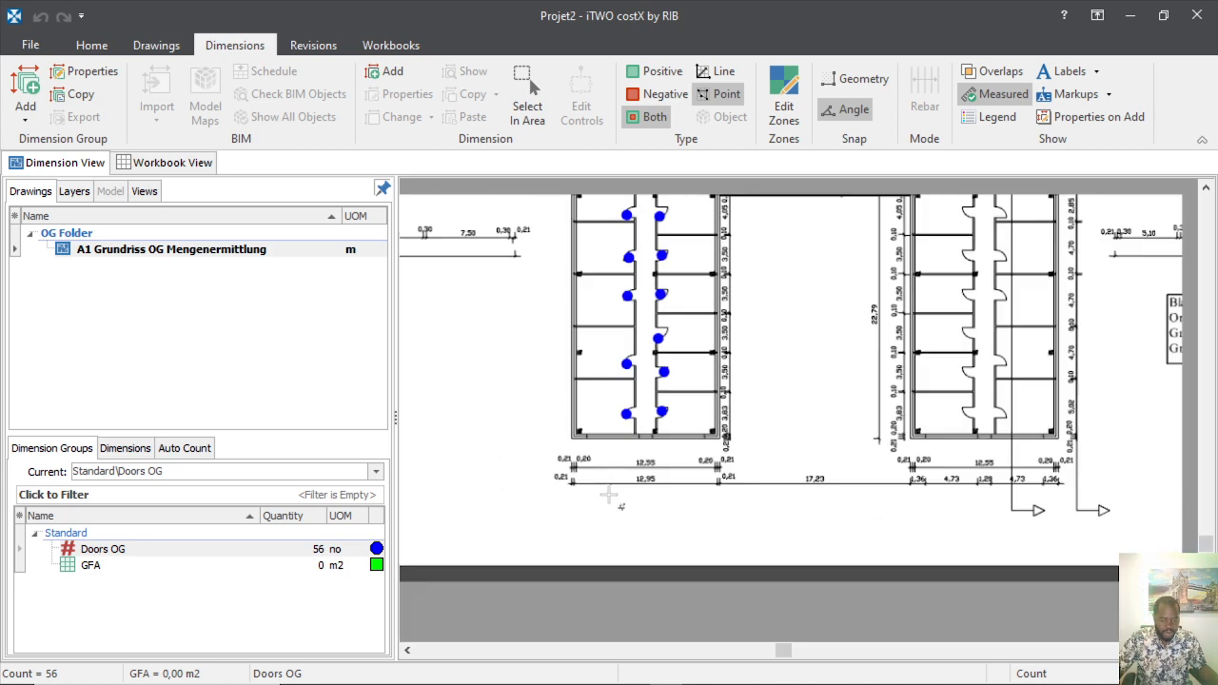
scroll(609, 495, down, 3)
scroll(788, 470, up, 5)
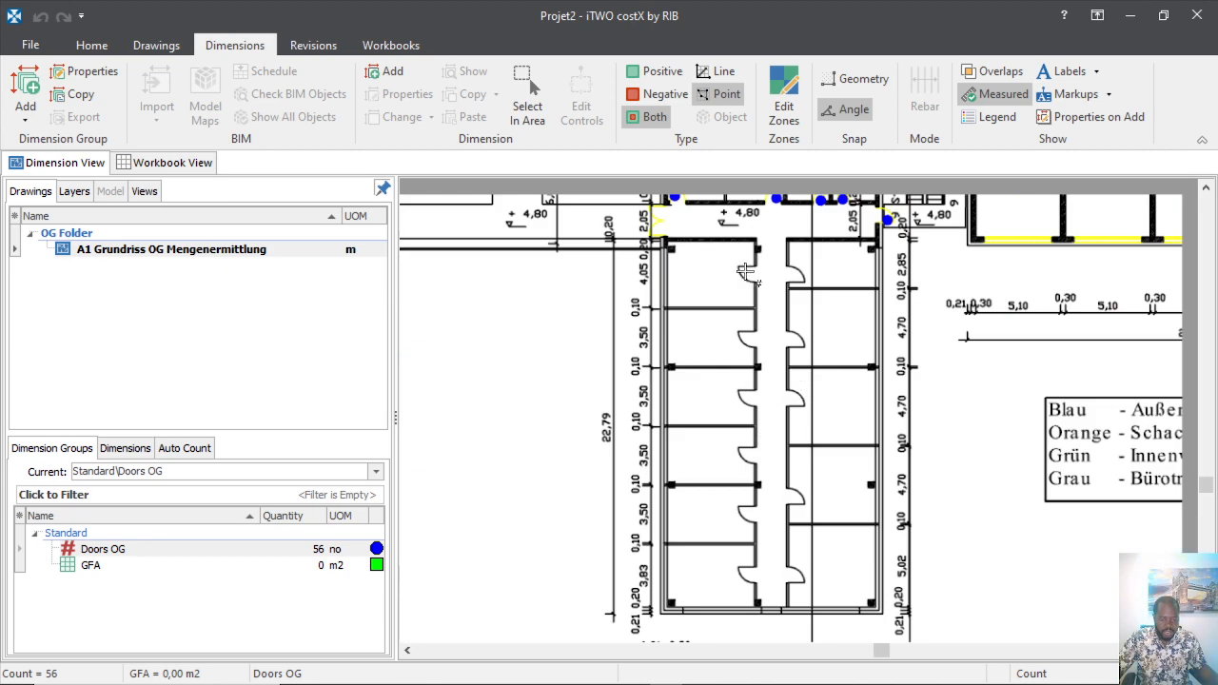
scroll(747, 273, up, 3)
click(762, 260)
click(928, 263)
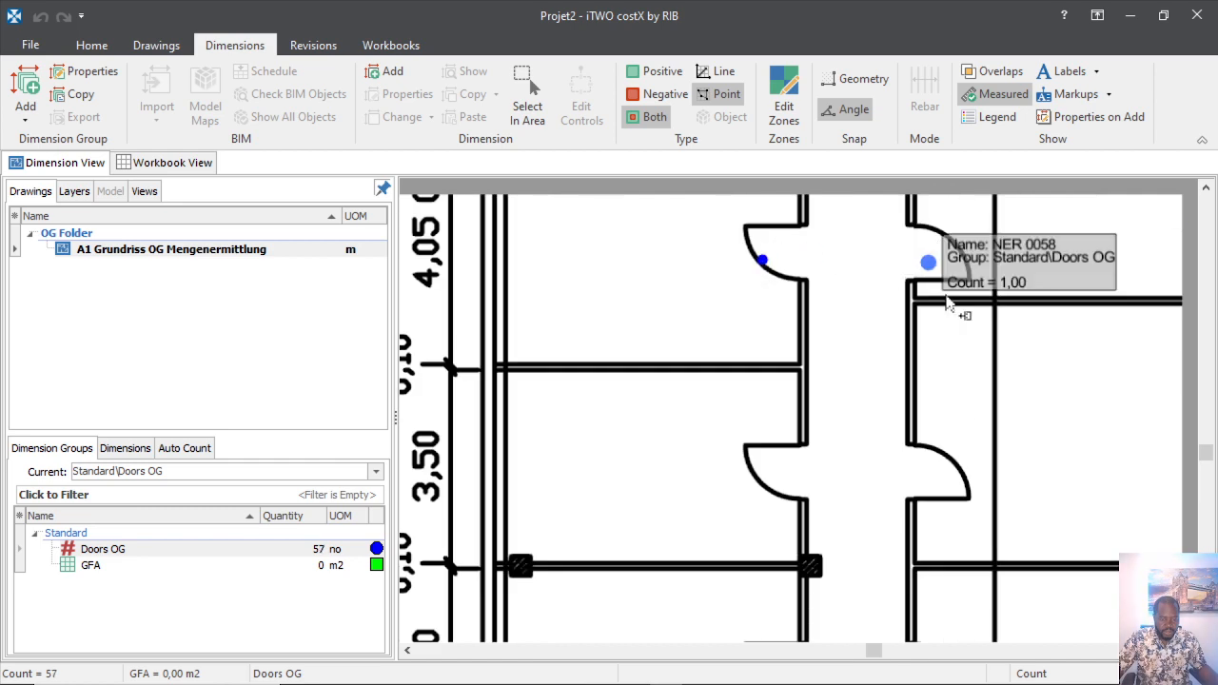
click(766, 480)
click(936, 475)
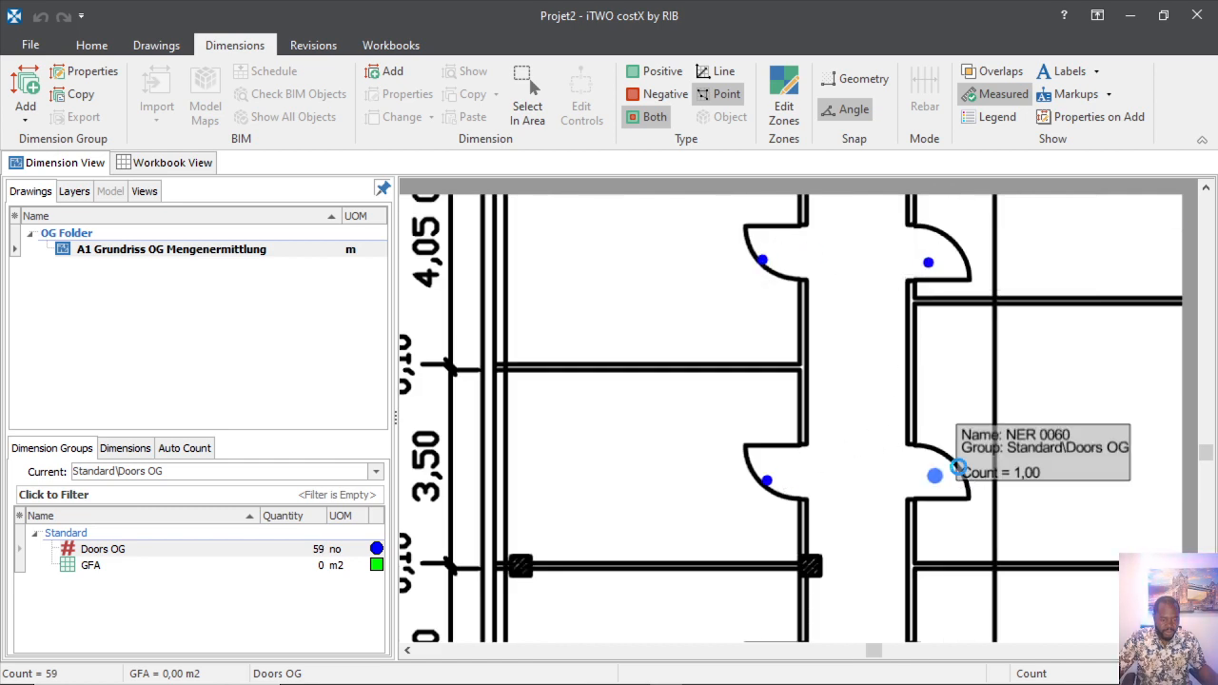
scroll(899, 430, down, 3)
scroll(879, 464, up, 3)
click(834, 550)
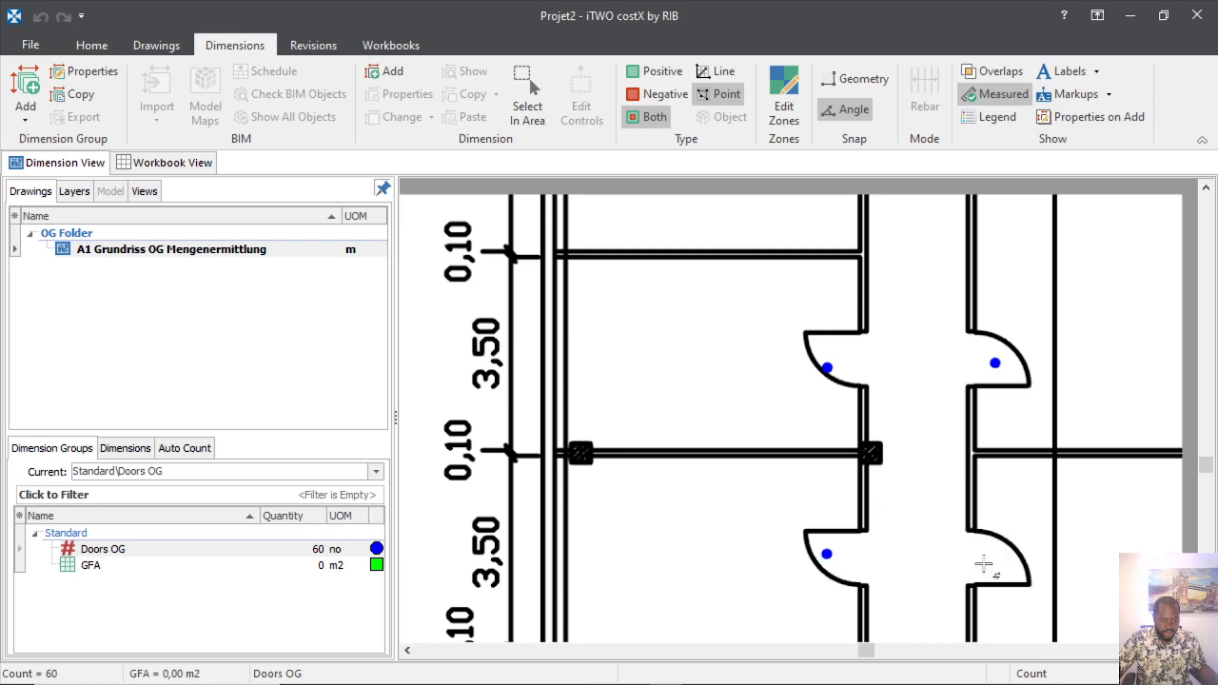
click(996, 567)
Count the last remaining corridor single doors, bringing Doors OG to 67.
scroll(777, 447, down, 3)
scroll(778, 448, up, 5)
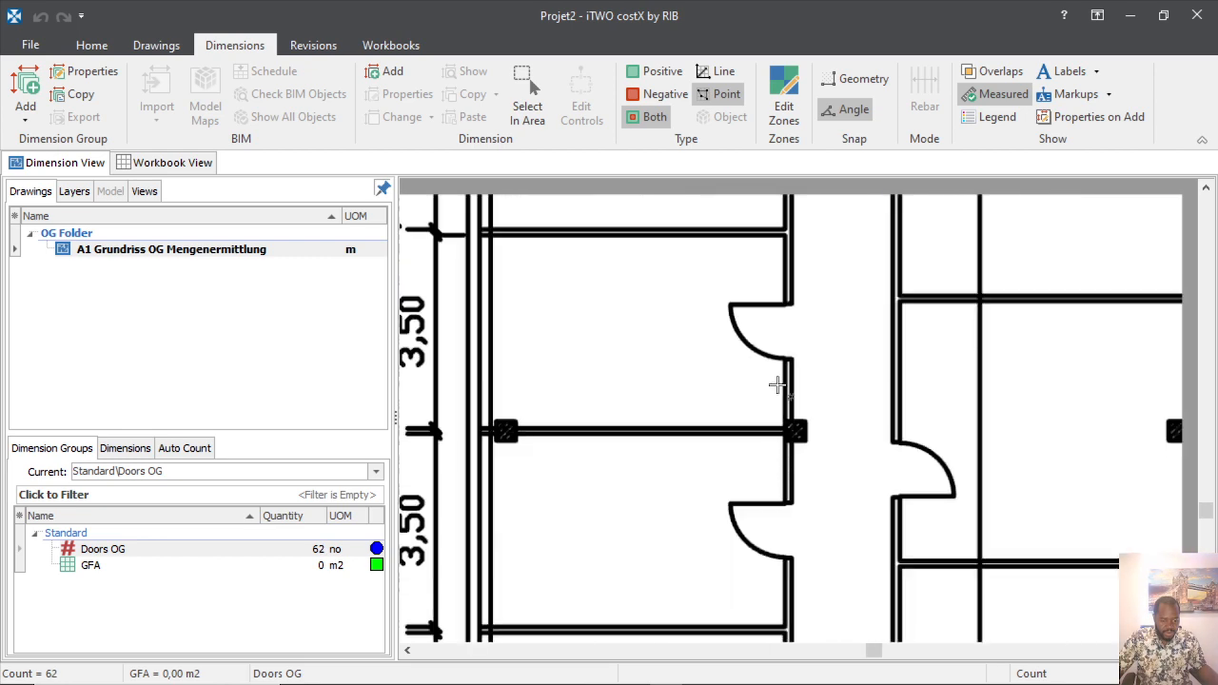
click(742, 331)
click(926, 469)
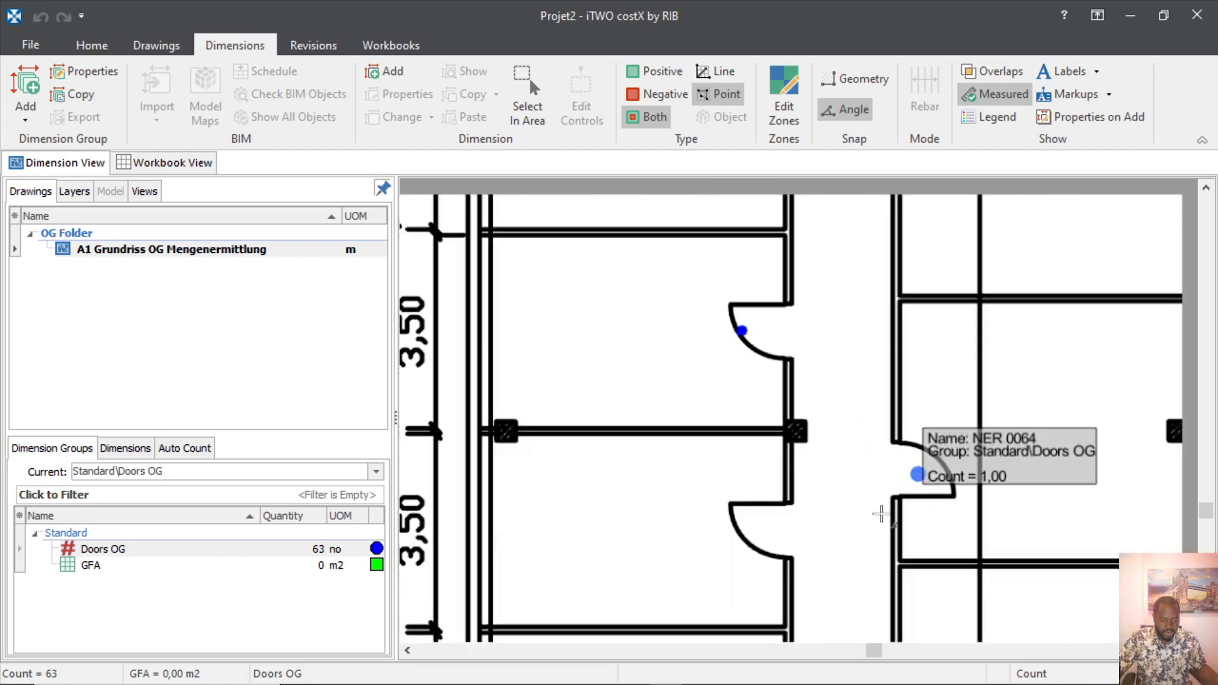
click(746, 524)
scroll(752, 526, down, 3)
scroll(752, 526, up, 3)
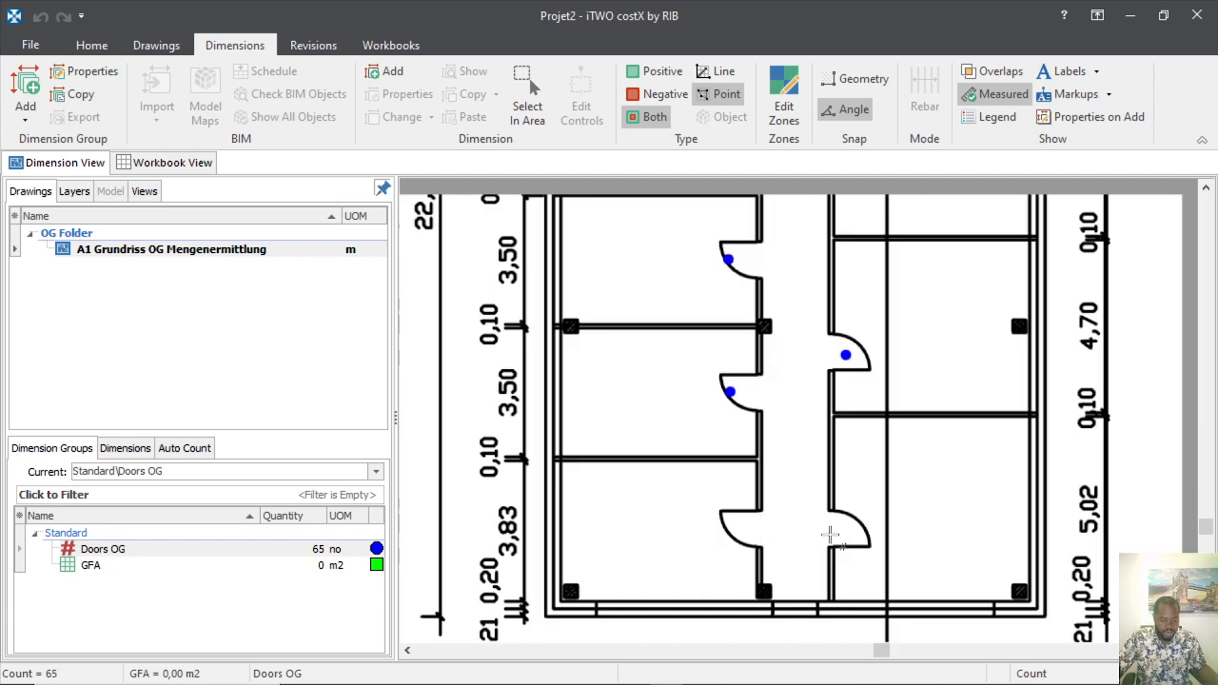
click(846, 536)
click(729, 522)
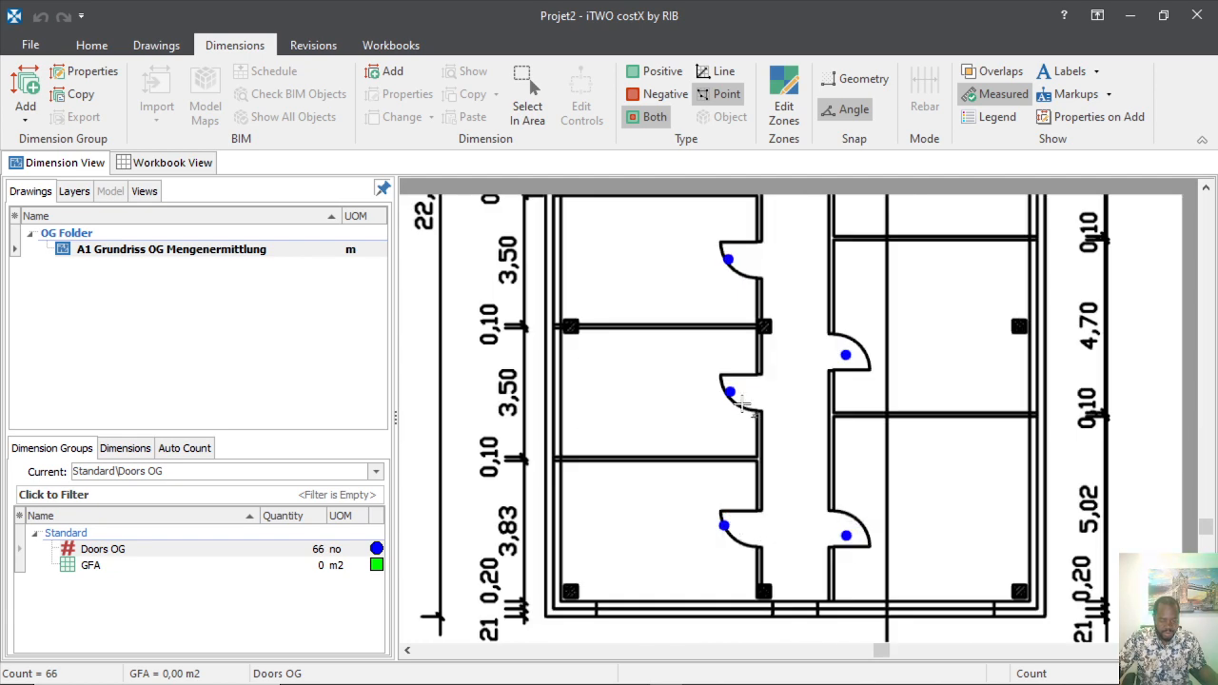
scroll(733, 524, down, 5)
scroll(739, 522, up, 5)
scroll(740, 522, down, 4)
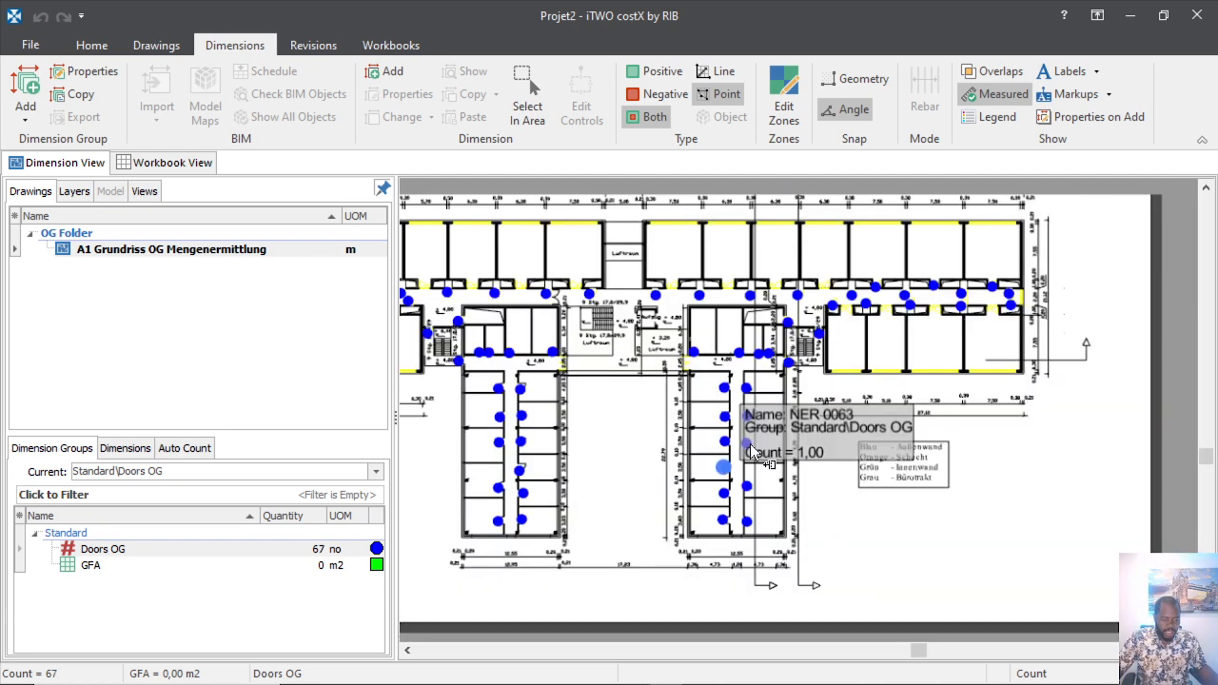
scroll(694, 299, up, 5)
scroll(838, 419, down, 5)
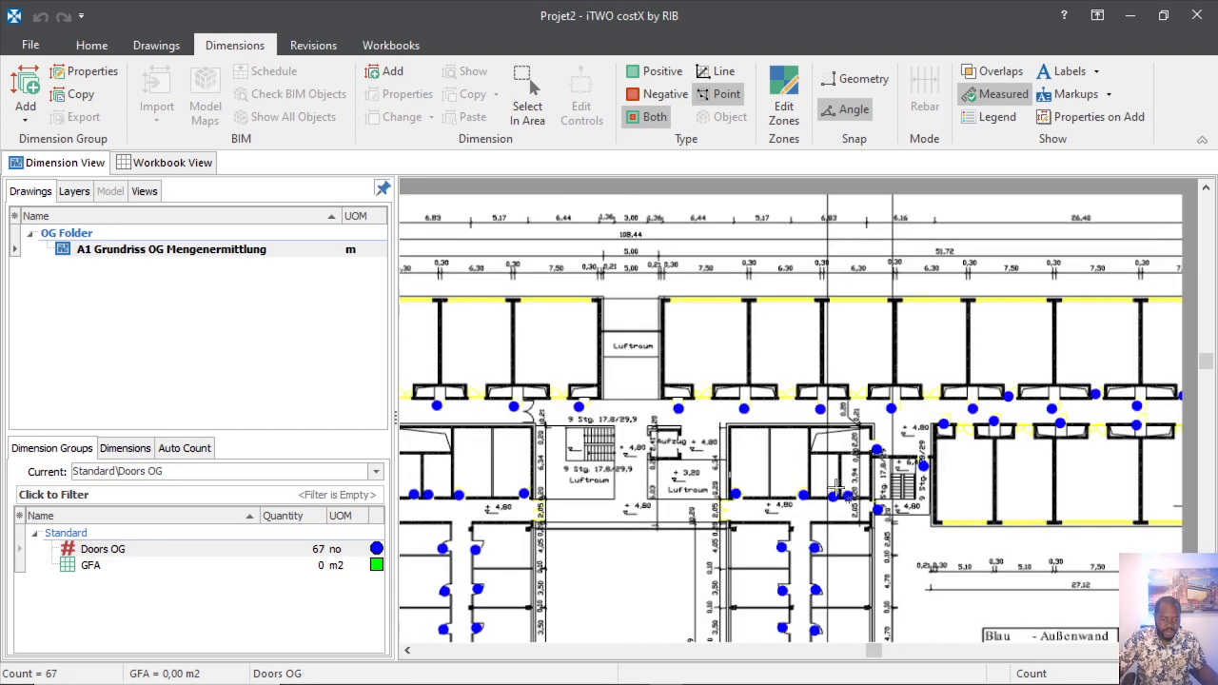
scroll(835, 488, up, 6)
mouse_move(737, 262)
scroll(737, 263, down, 5)
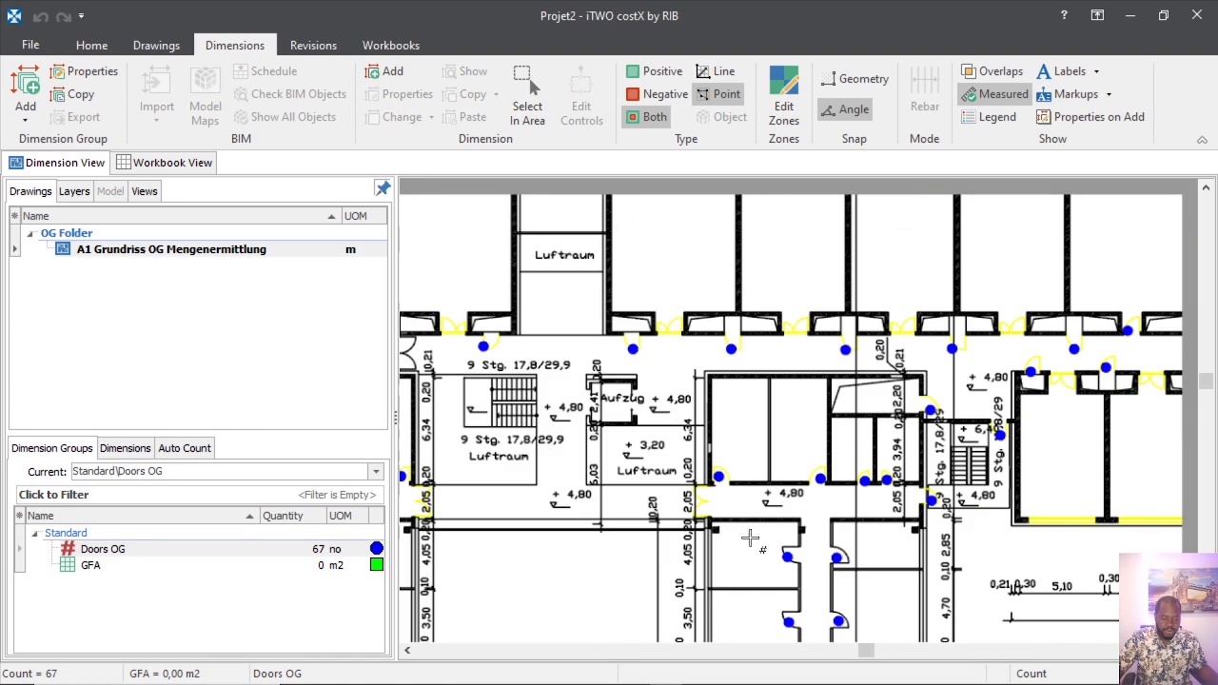
scroll(952, 338, up, 5)
scroll(956, 341, up, 2)
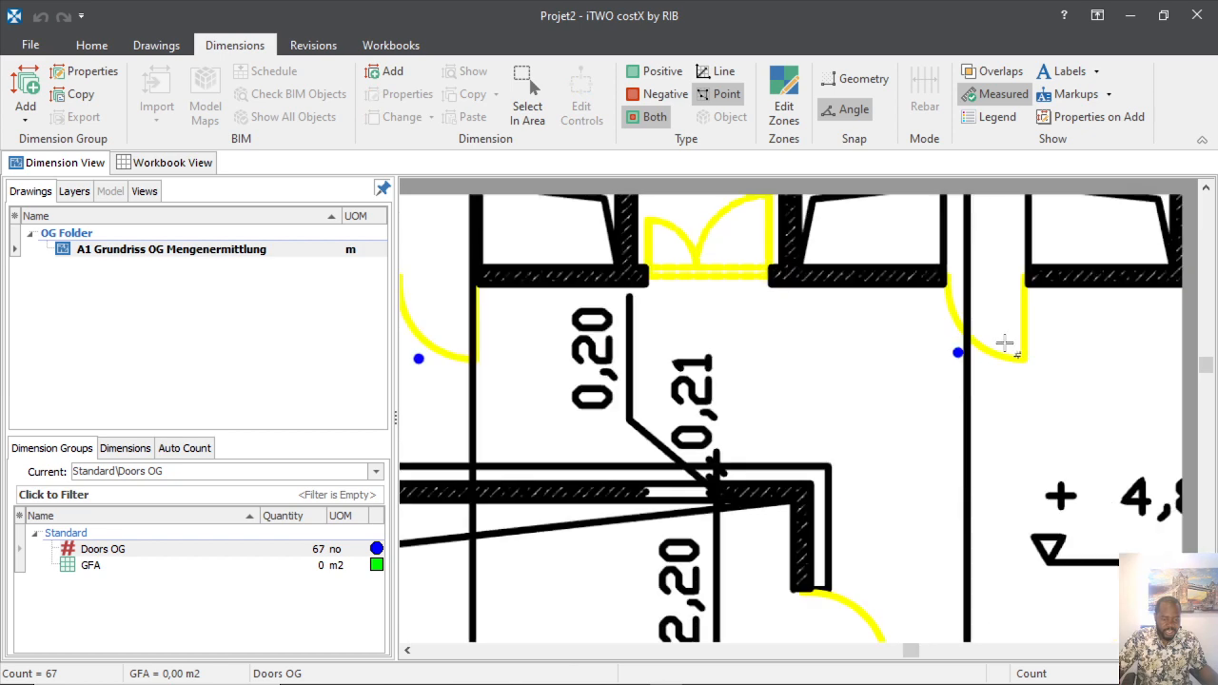
scroll(934, 355, down, 6)
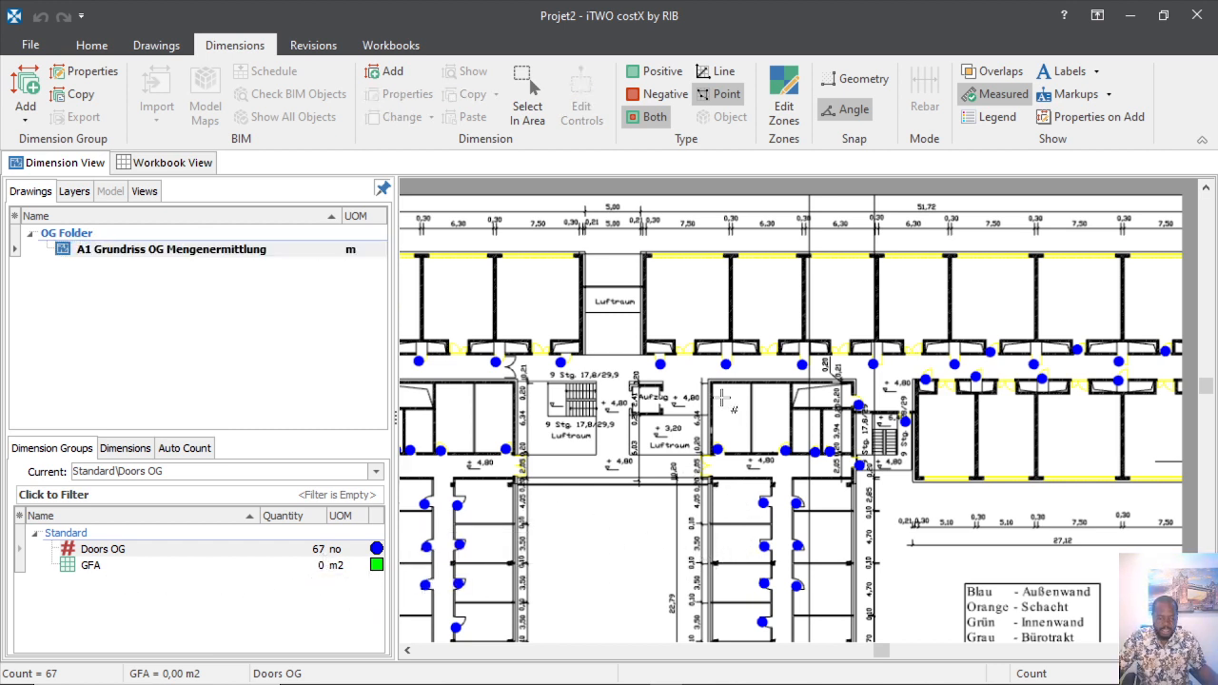
scroll(721, 398, up, 6)
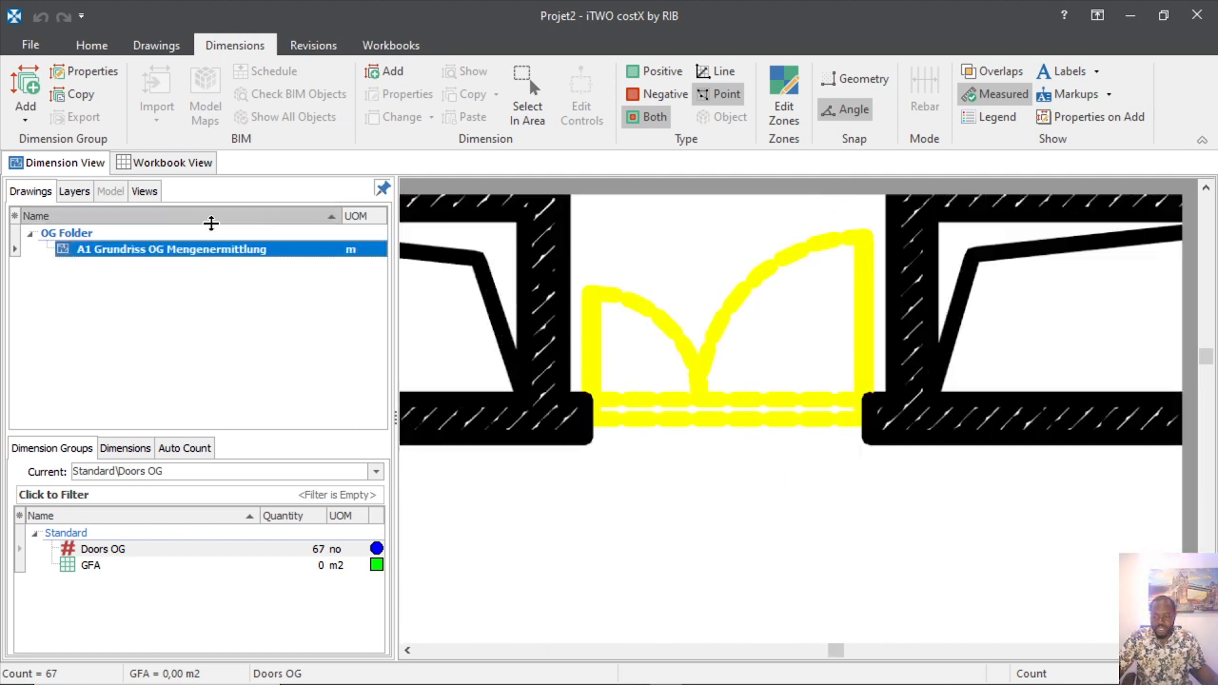
Start a new dimension group named Doors OG big.
click(28, 88)
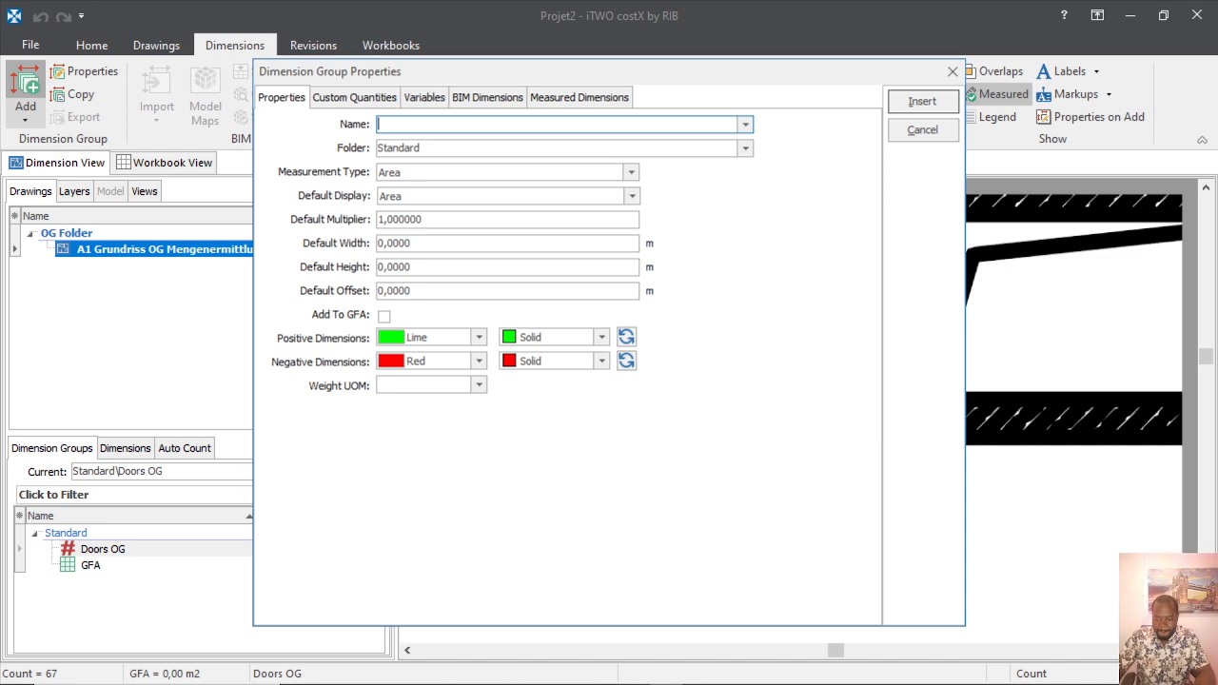
text(Doors OG big)
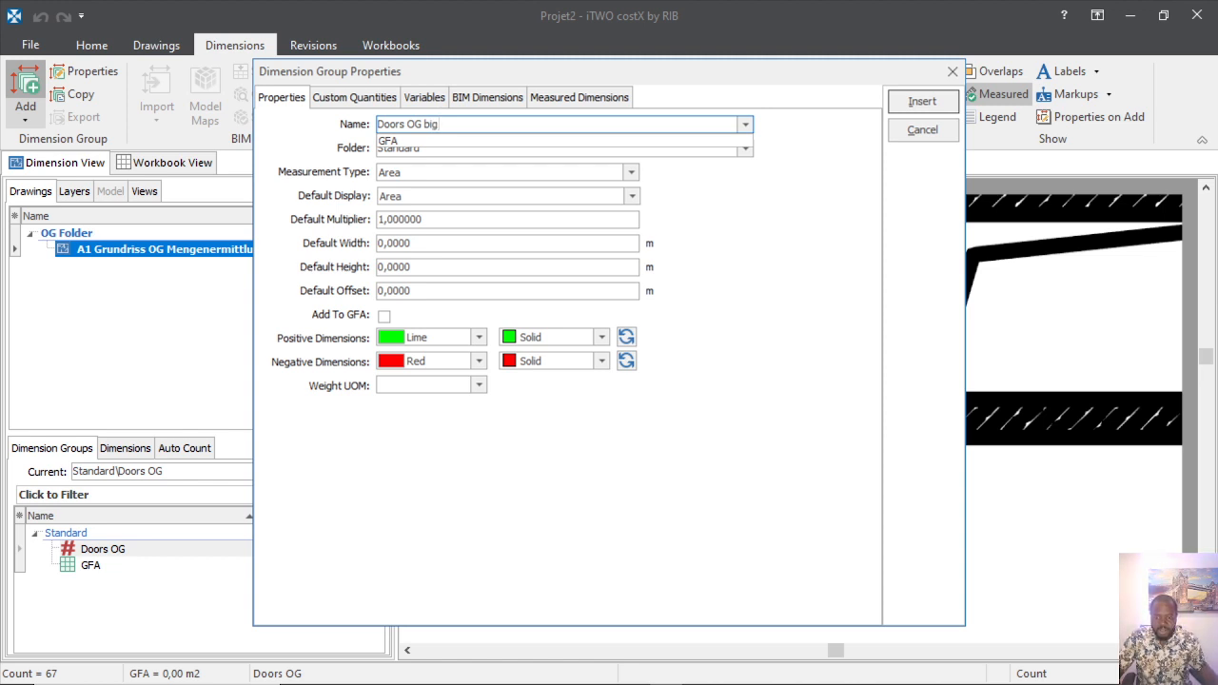
click(726, 209)
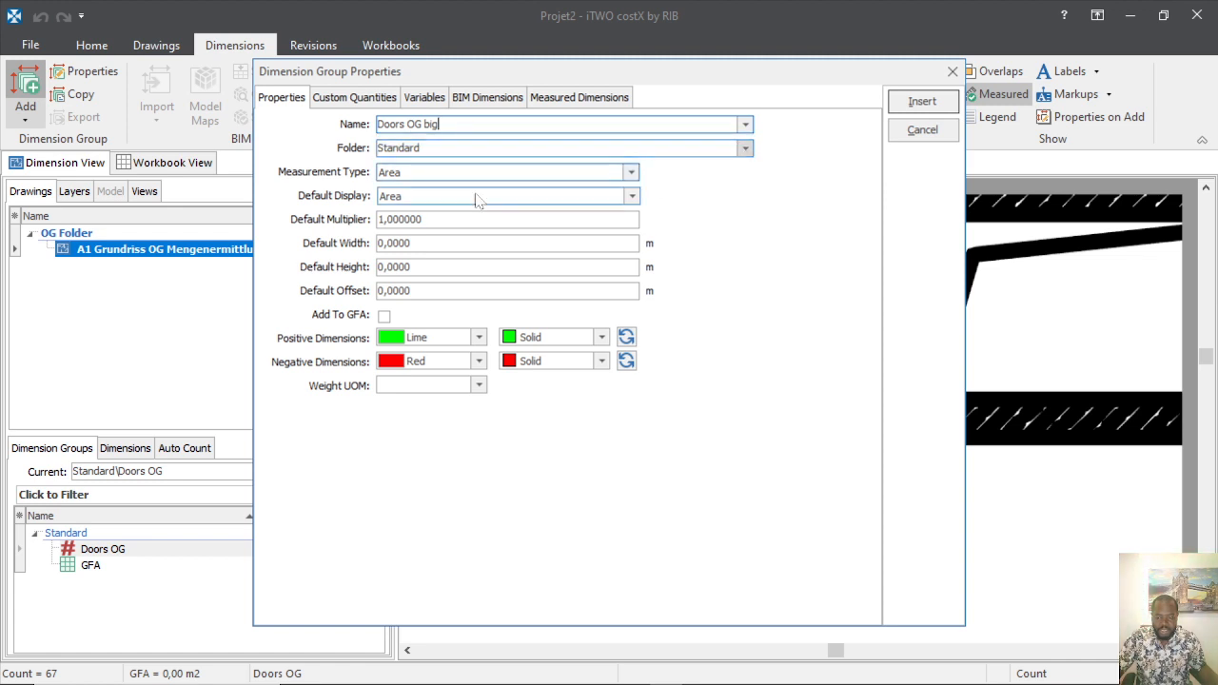
Set the group's measurement type and default display to Count.
click(631, 175)
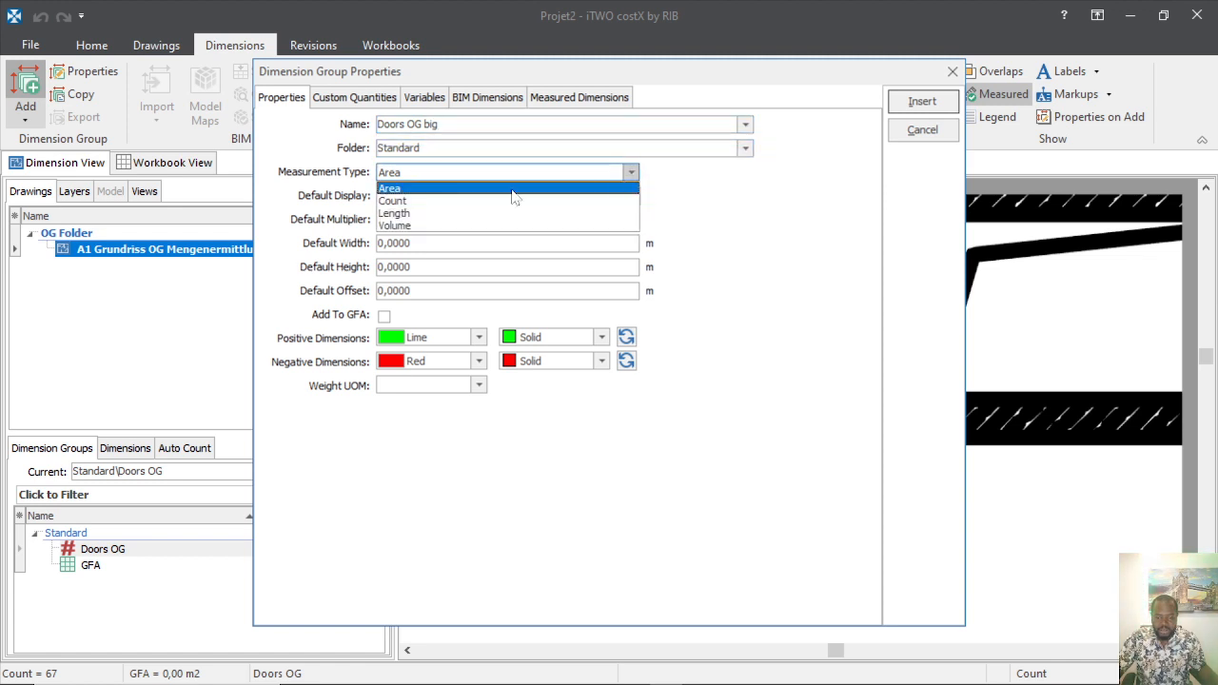
click(440, 187)
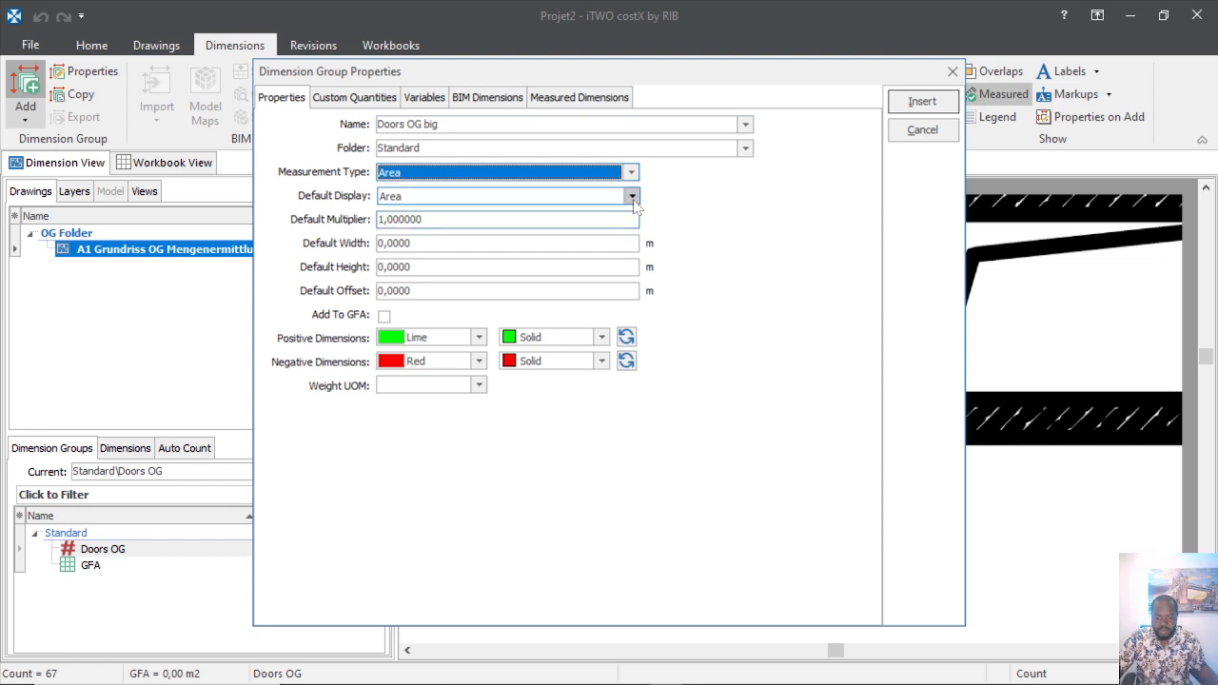
click(477, 196)
click(402, 200)
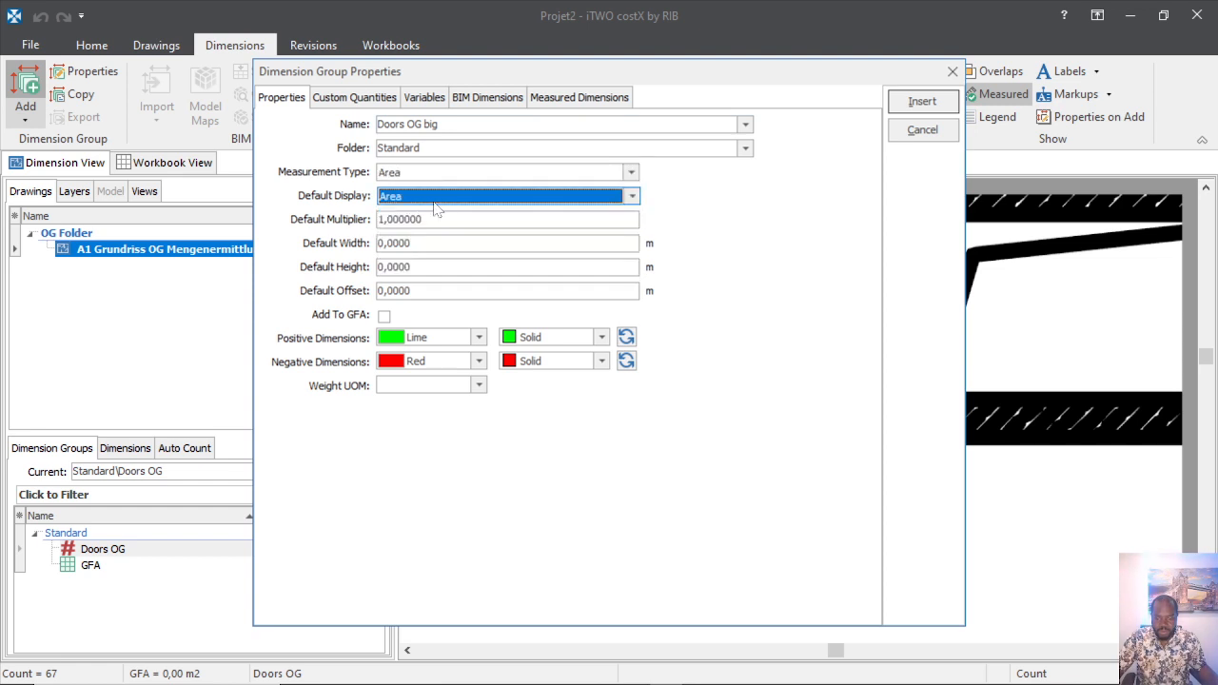
click(631, 172)
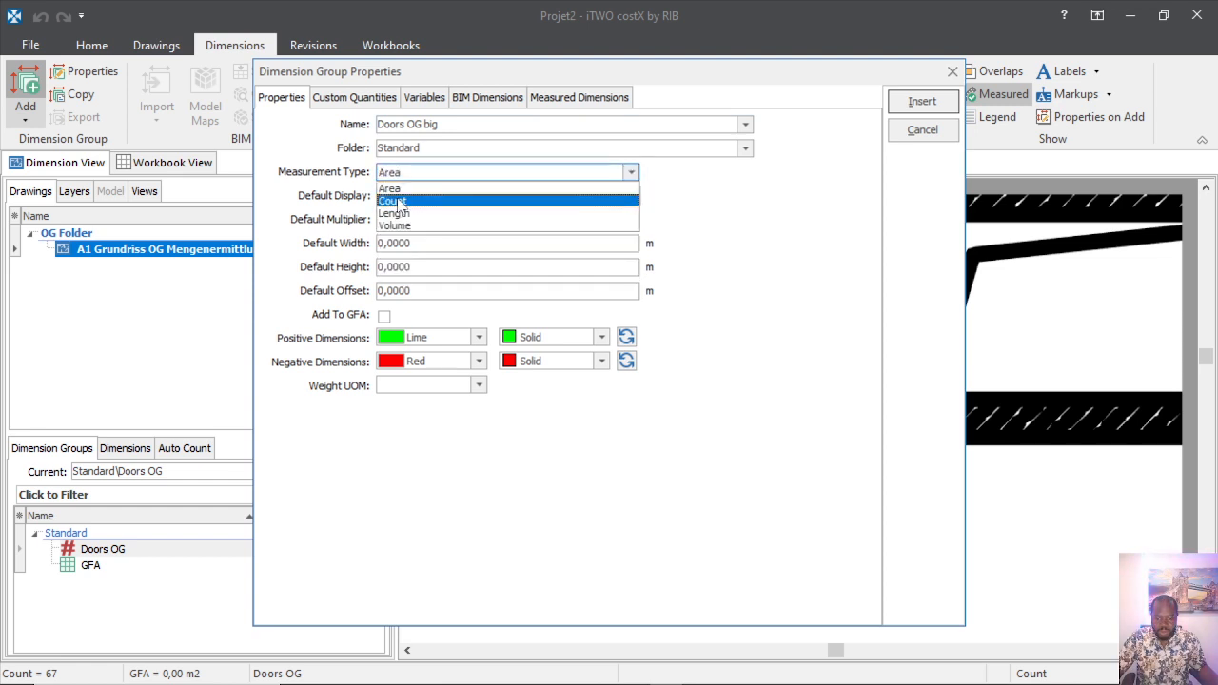
click(485, 197)
click(632, 196)
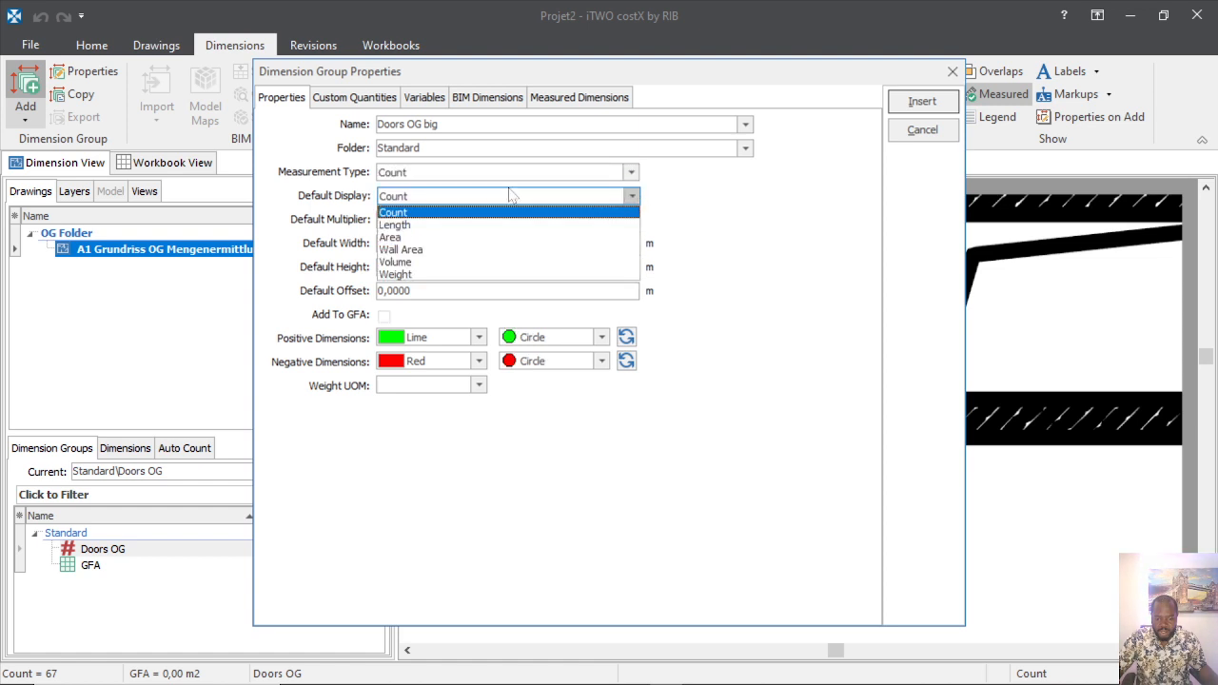
click(394, 213)
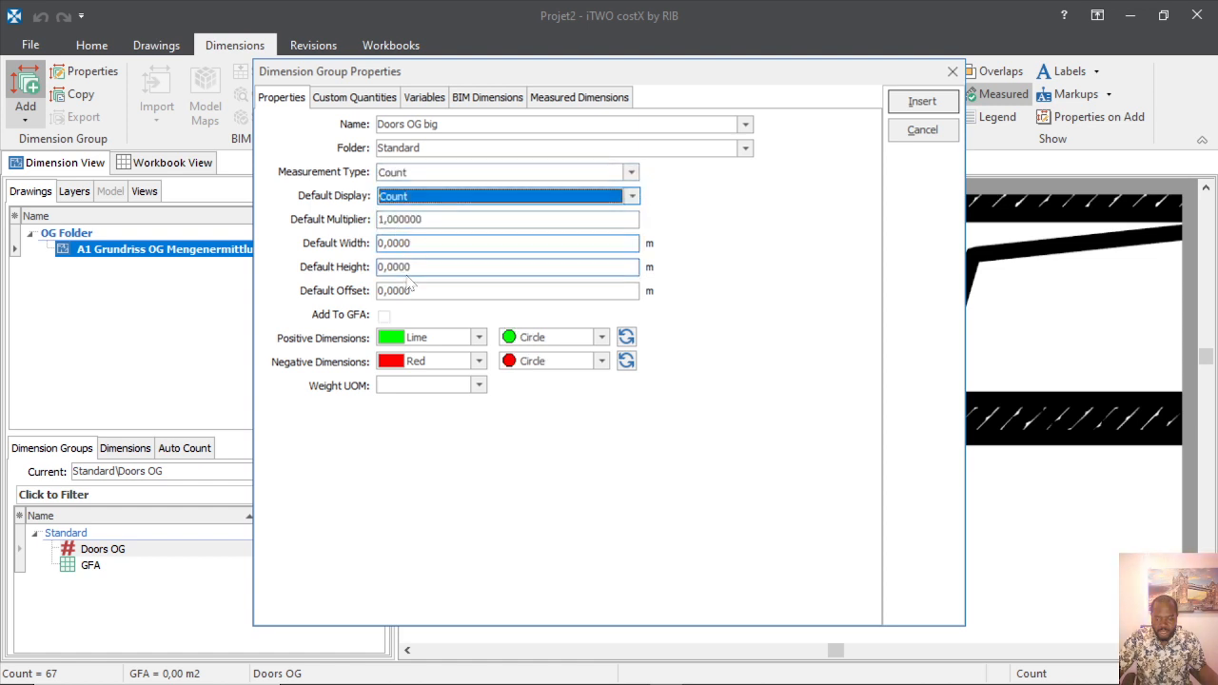
Choose Dark Purple for positive count markers and insert the Doors OG big group.
click(479, 338)
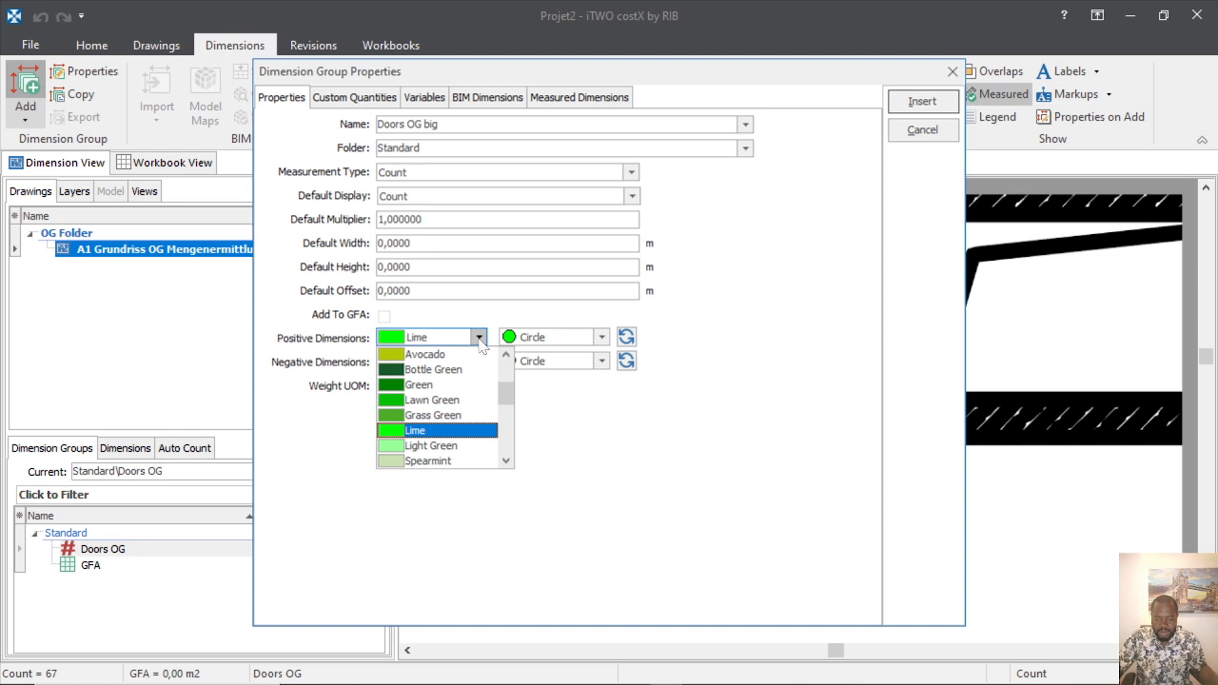
scroll(419, 415, down, 3)
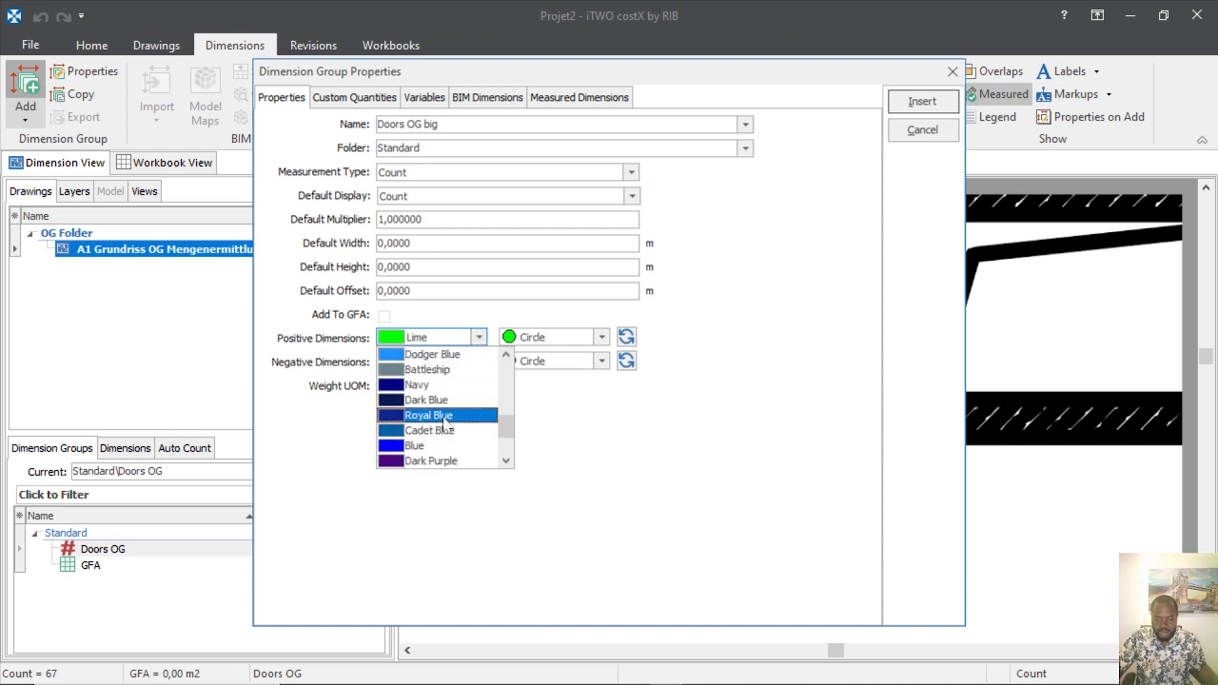
click(435, 462)
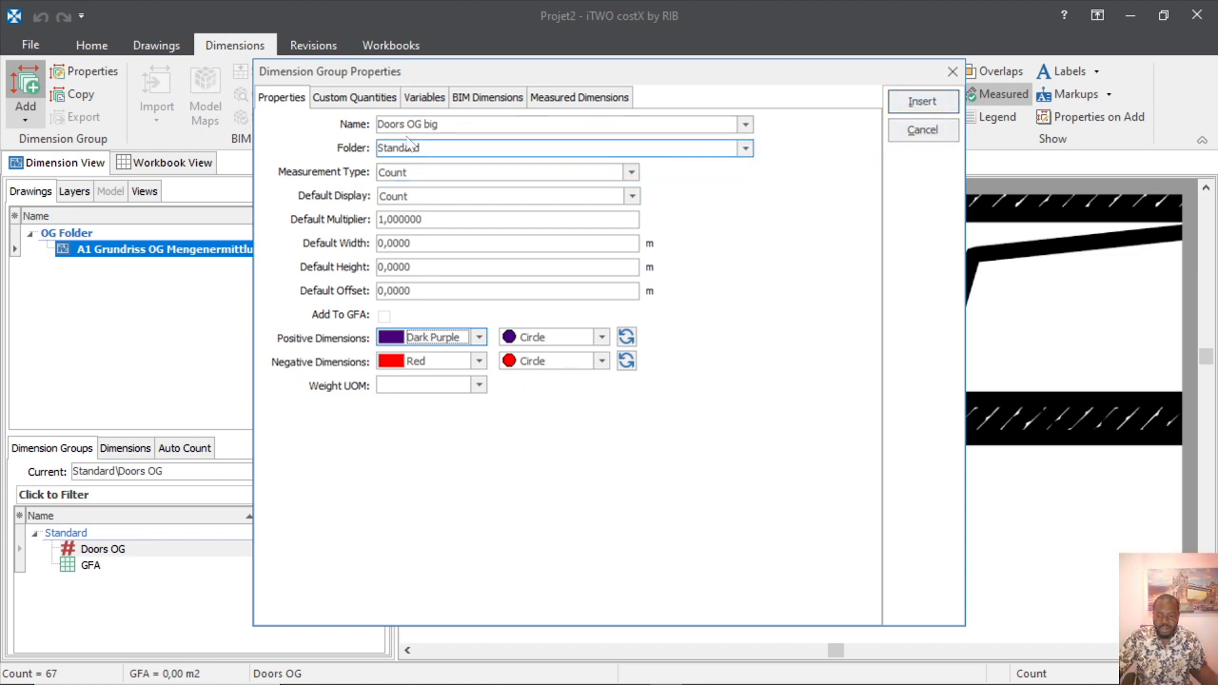
click(923, 102)
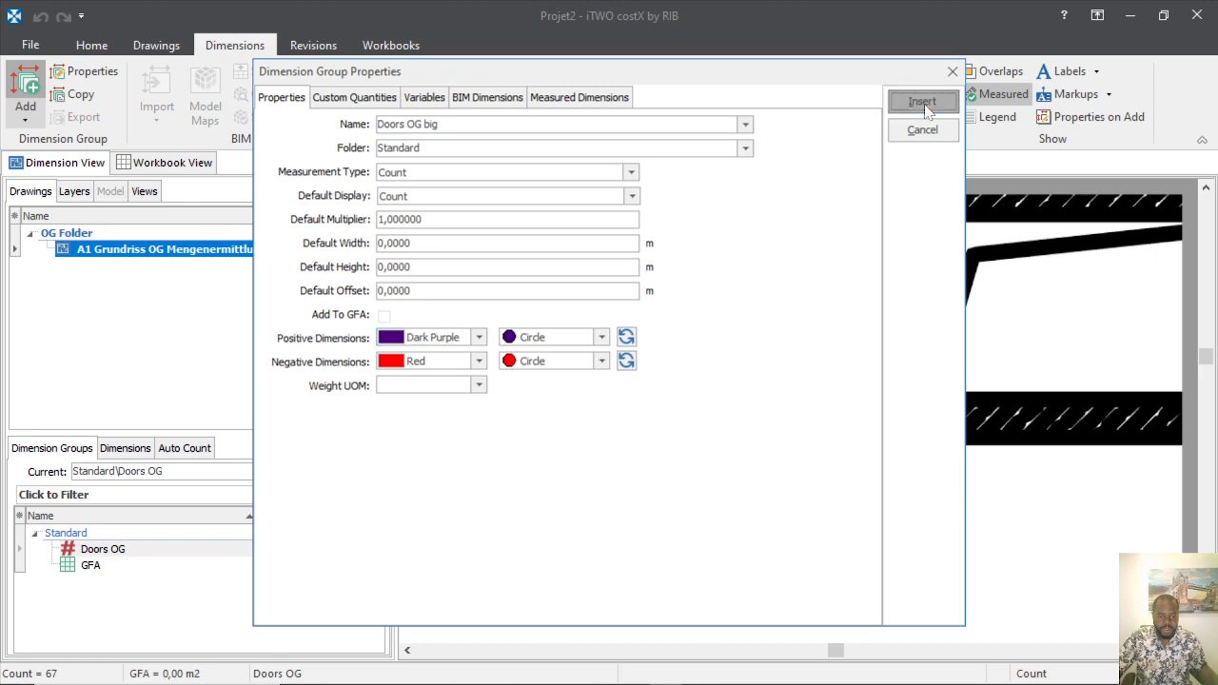
Place Doors OG big count points on the double doors along the first corridors.
scroll(679, 405, down, 6)
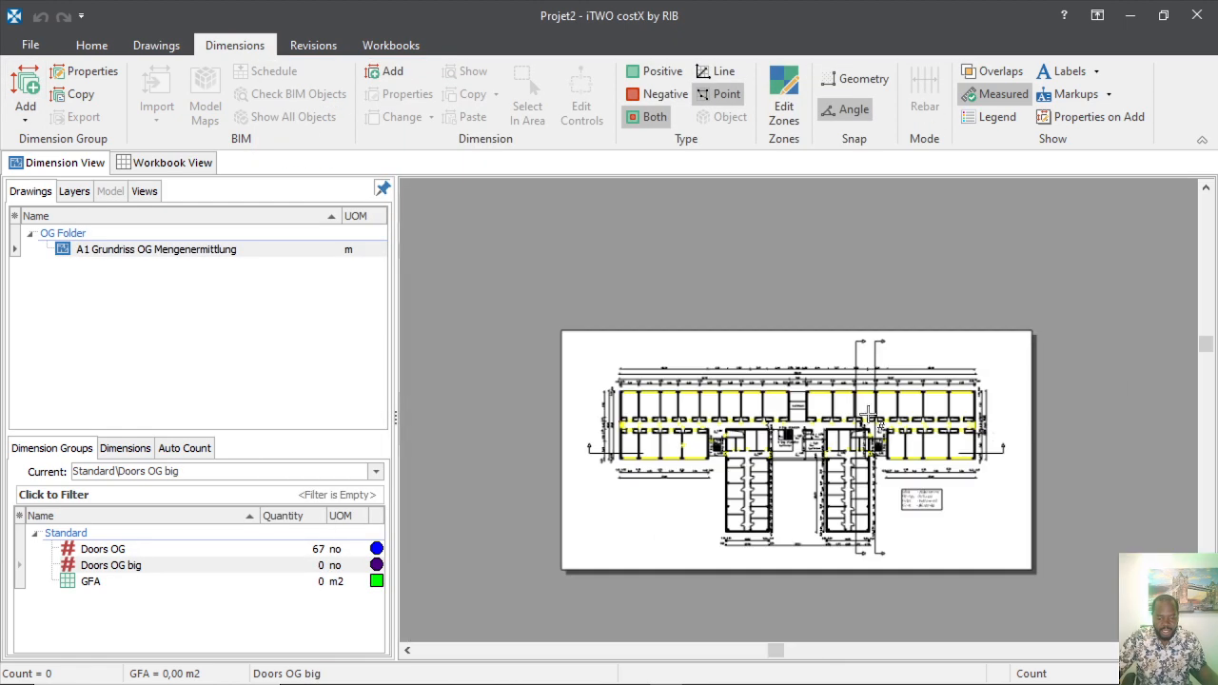
scroll(599, 392, up, 5)
scroll(598, 392, down, 3)
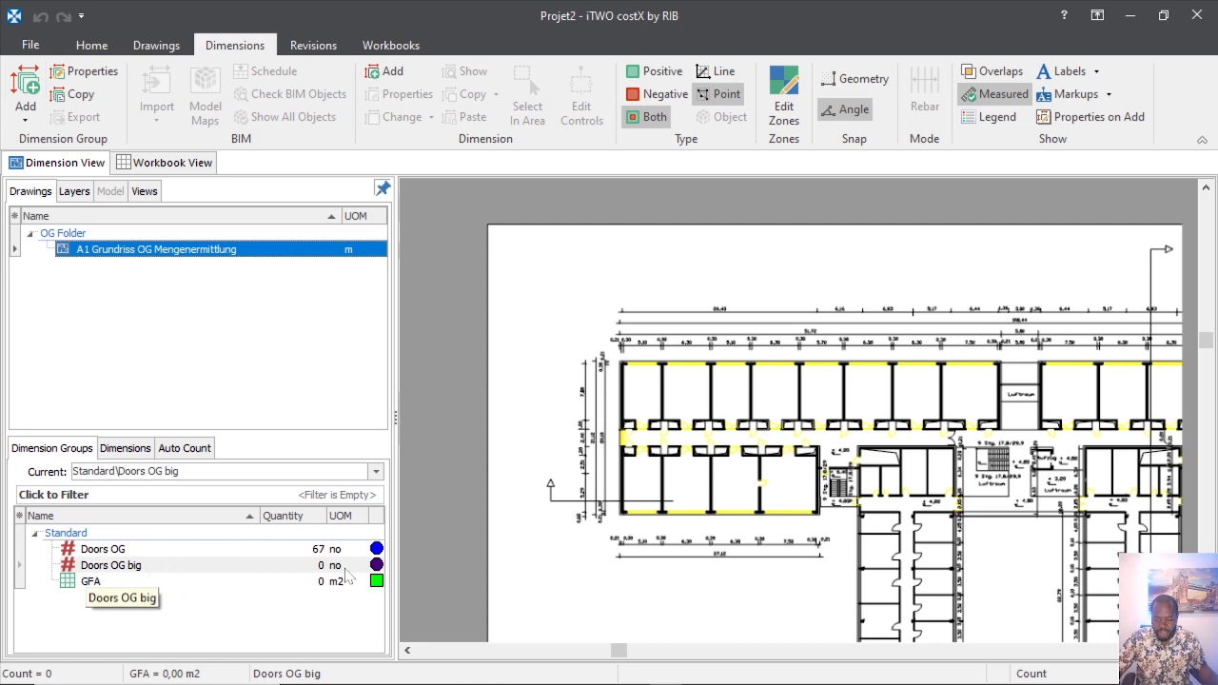
scroll(672, 408, up, 4)
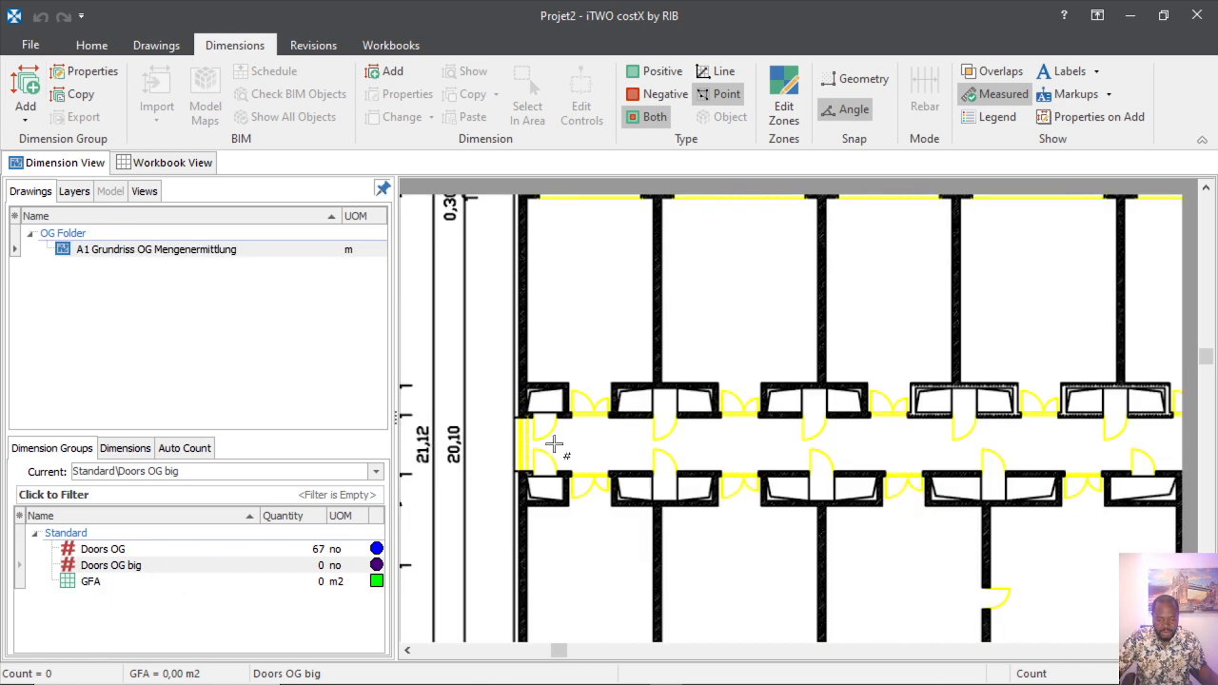
scroll(554, 448, up, 4)
scroll(481, 404, down, 1)
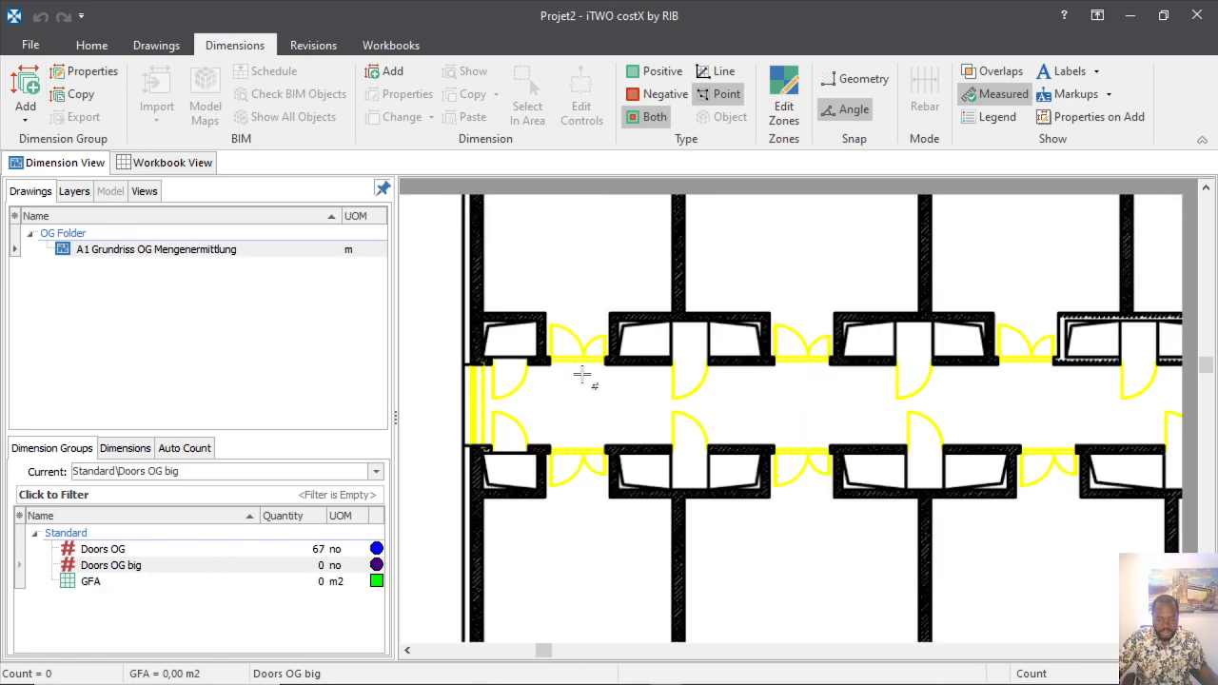
scroll(583, 375, up, 2)
click(555, 299)
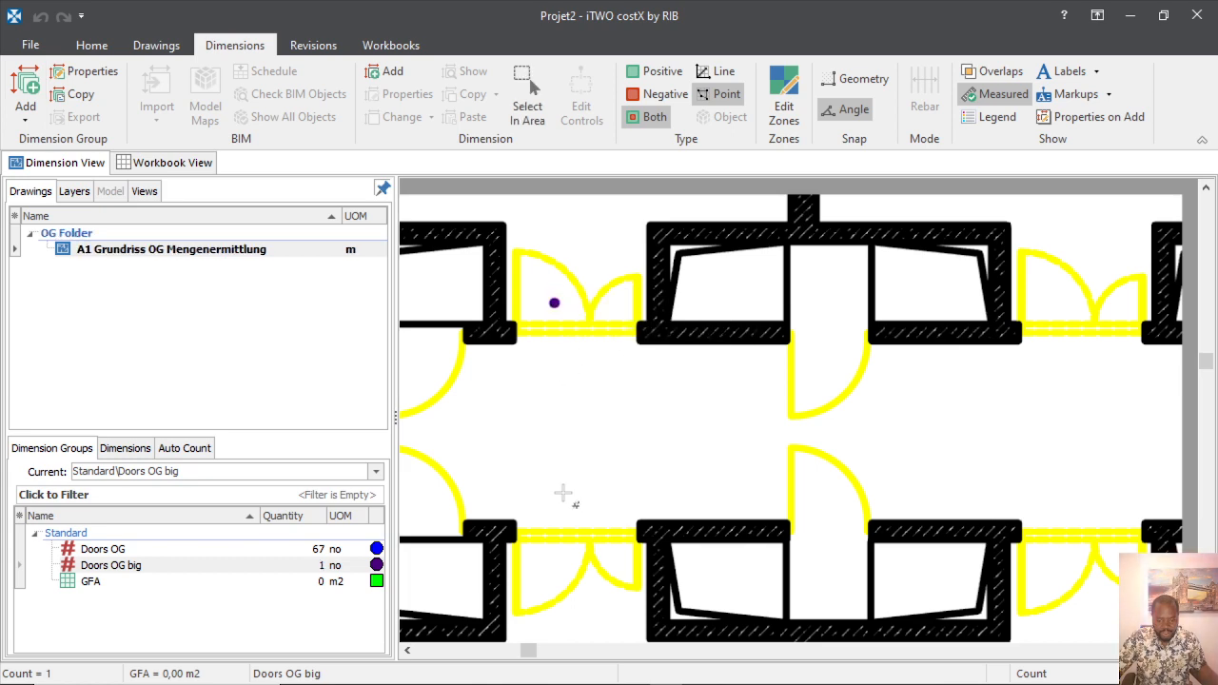
click(555, 566)
scroll(761, 404, down, 2)
scroll(797, 381, up, 2)
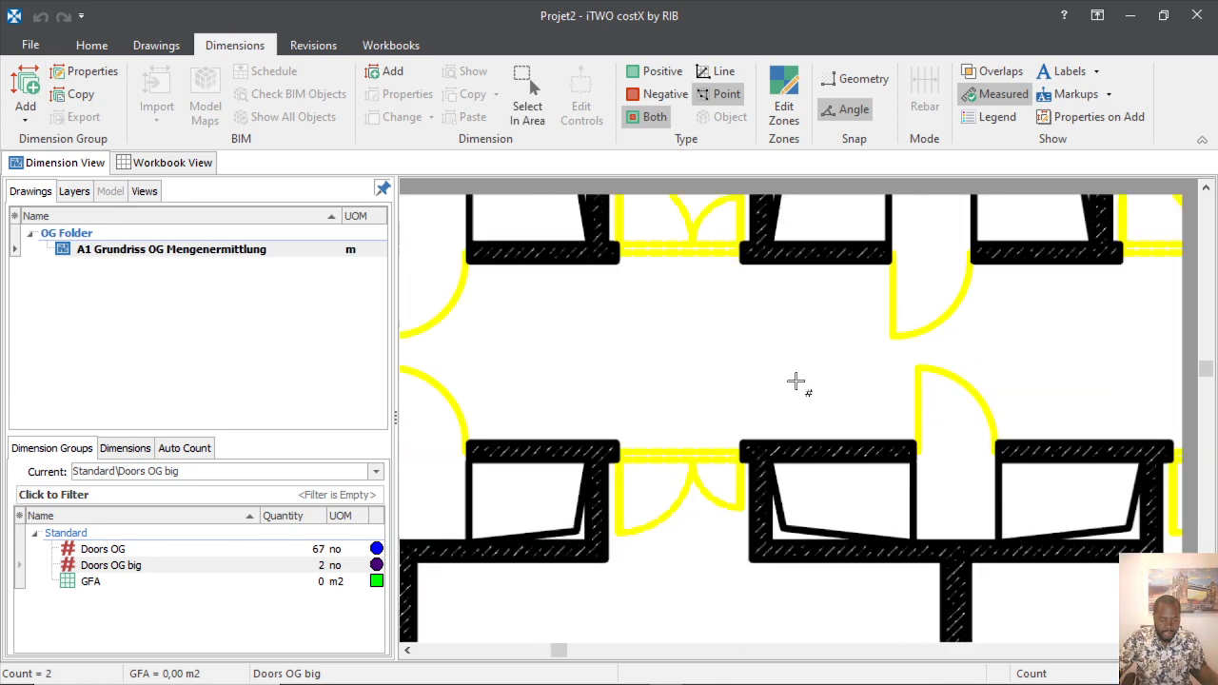
click(641, 226)
click(657, 472)
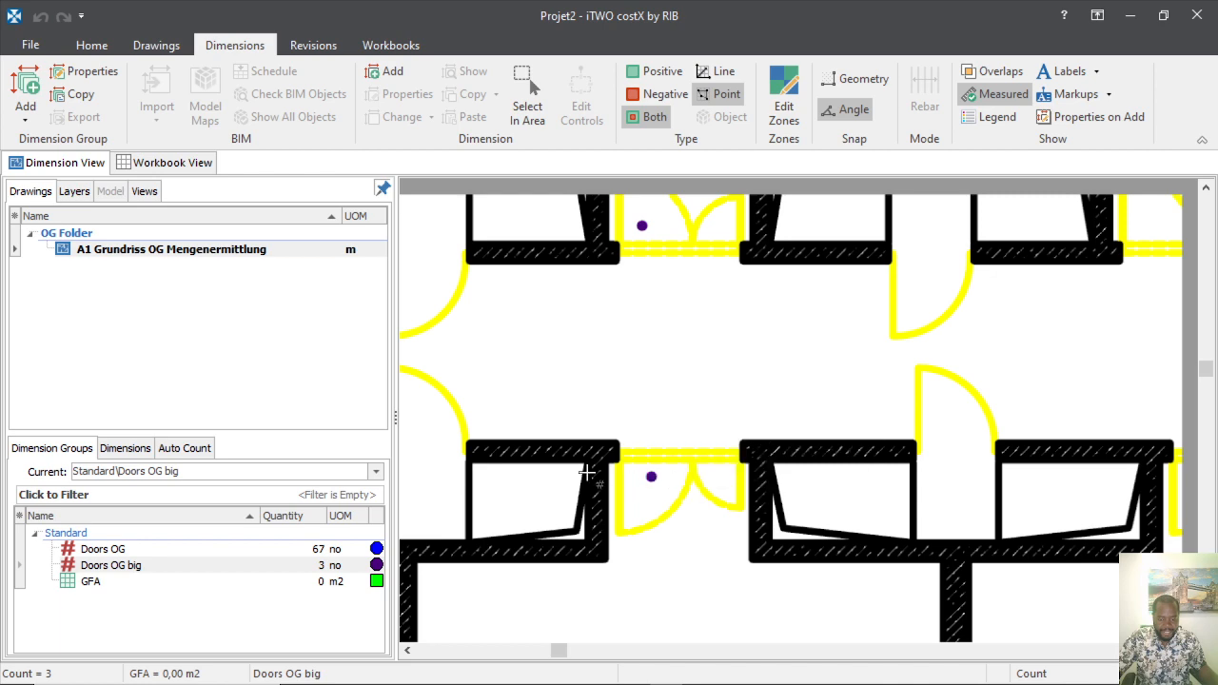
scroll(658, 440, down, 2)
scroll(697, 379, up, 2)
click(669, 379)
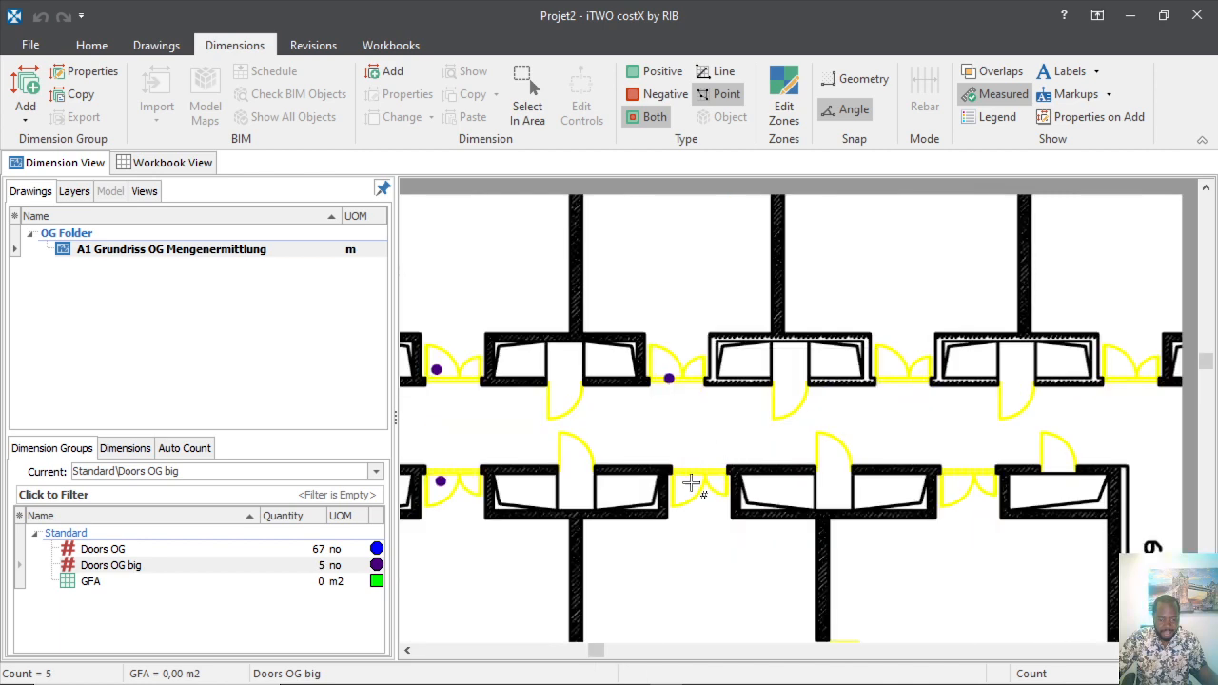
click(682, 490)
click(880, 372)
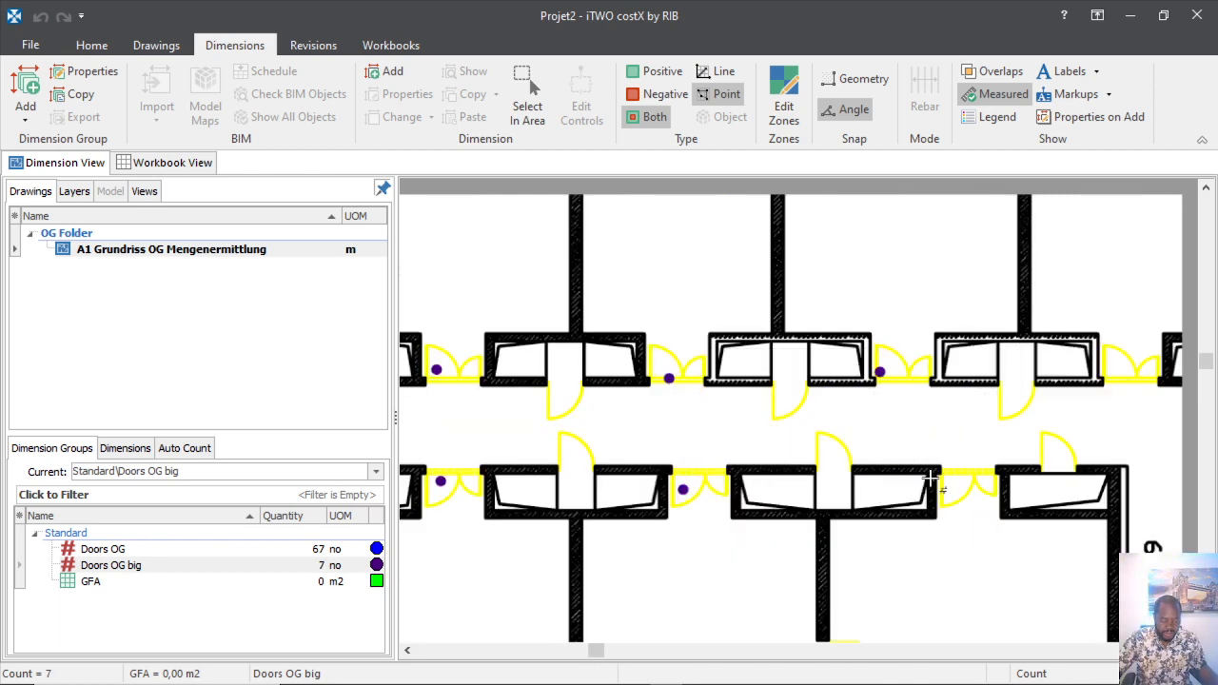
click(961, 489)
scroll(961, 489, down, 2)
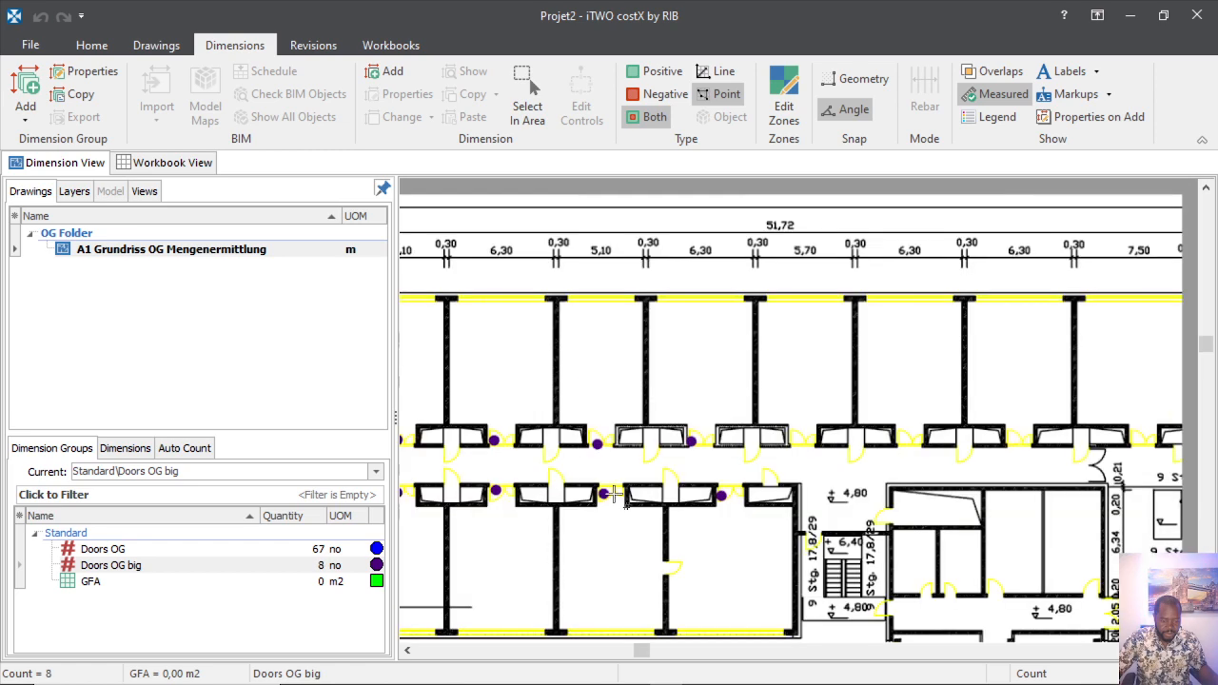
scroll(839, 369, up, 2)
click(833, 372)
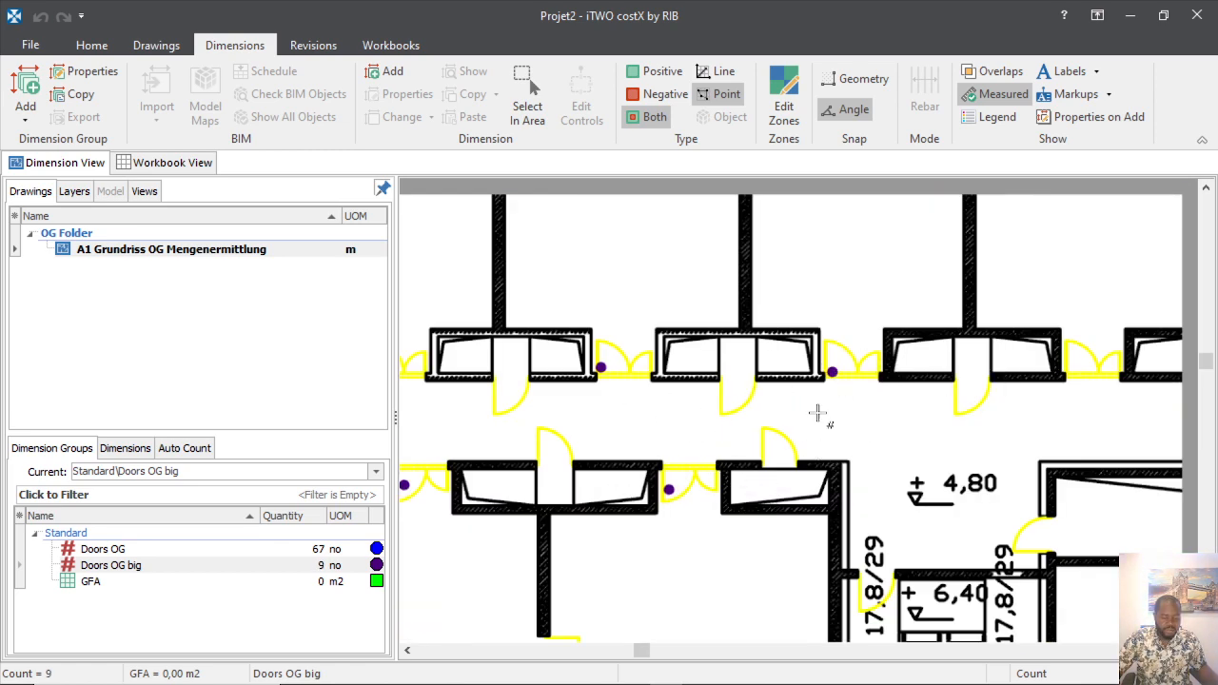
Count the double doors on the upper row and near the stairwell as Doors OG big.
scroll(599, 417, down, 2)
scroll(799, 403, up, 3)
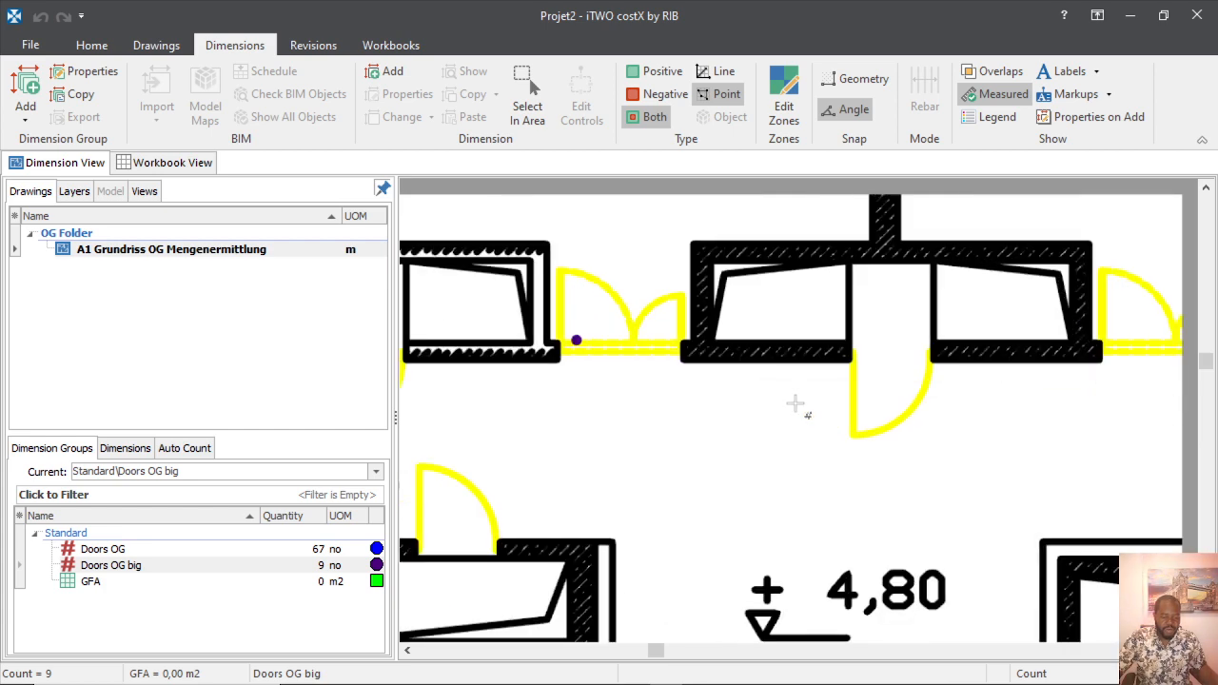
scroll(507, 417, down, 2)
scroll(811, 373, up, 2)
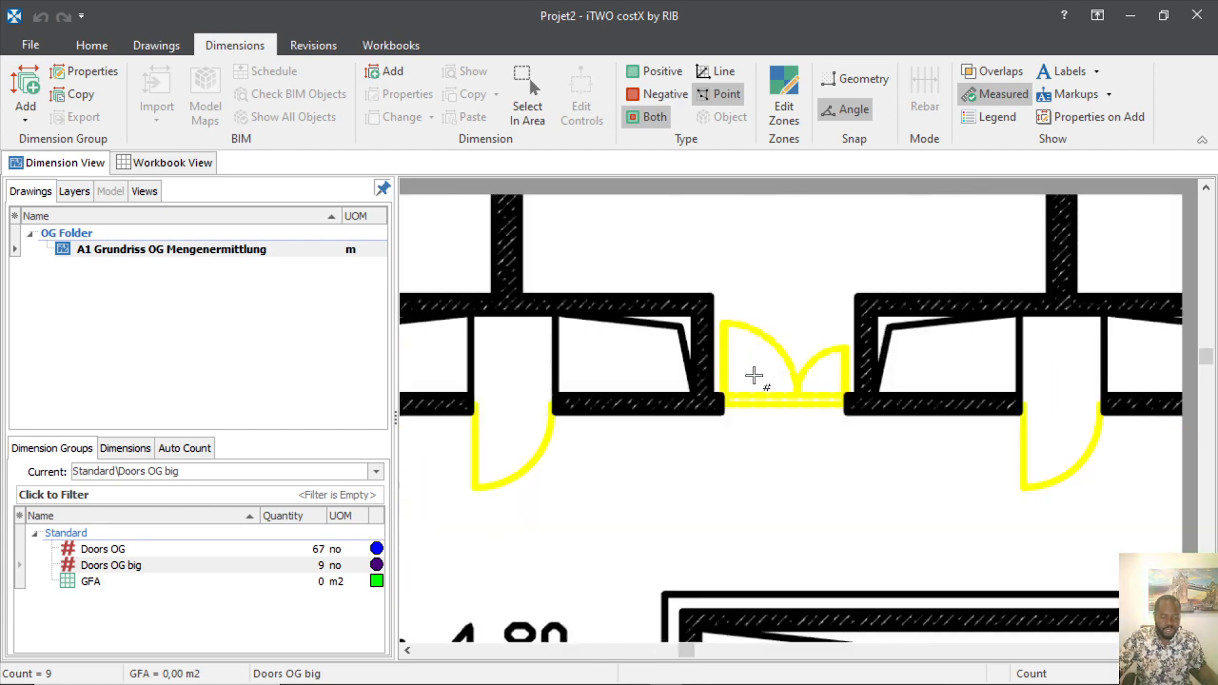
click(747, 382)
scroll(679, 332, down, 3)
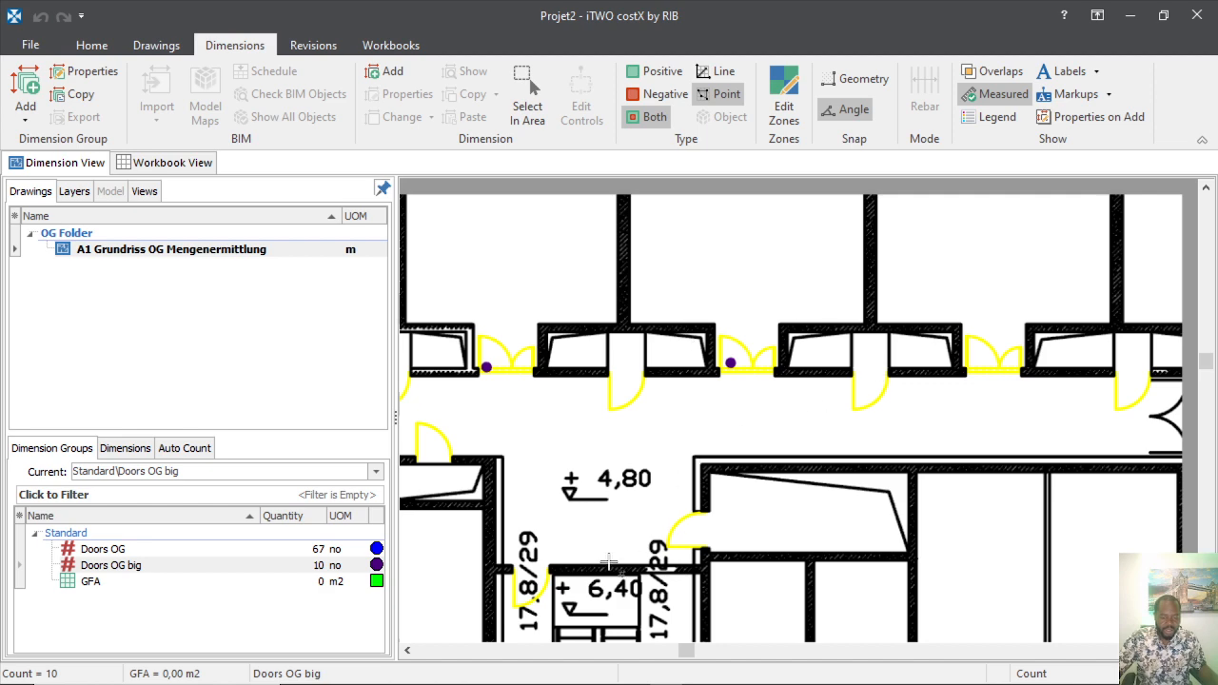
scroll(664, 379, up, 3)
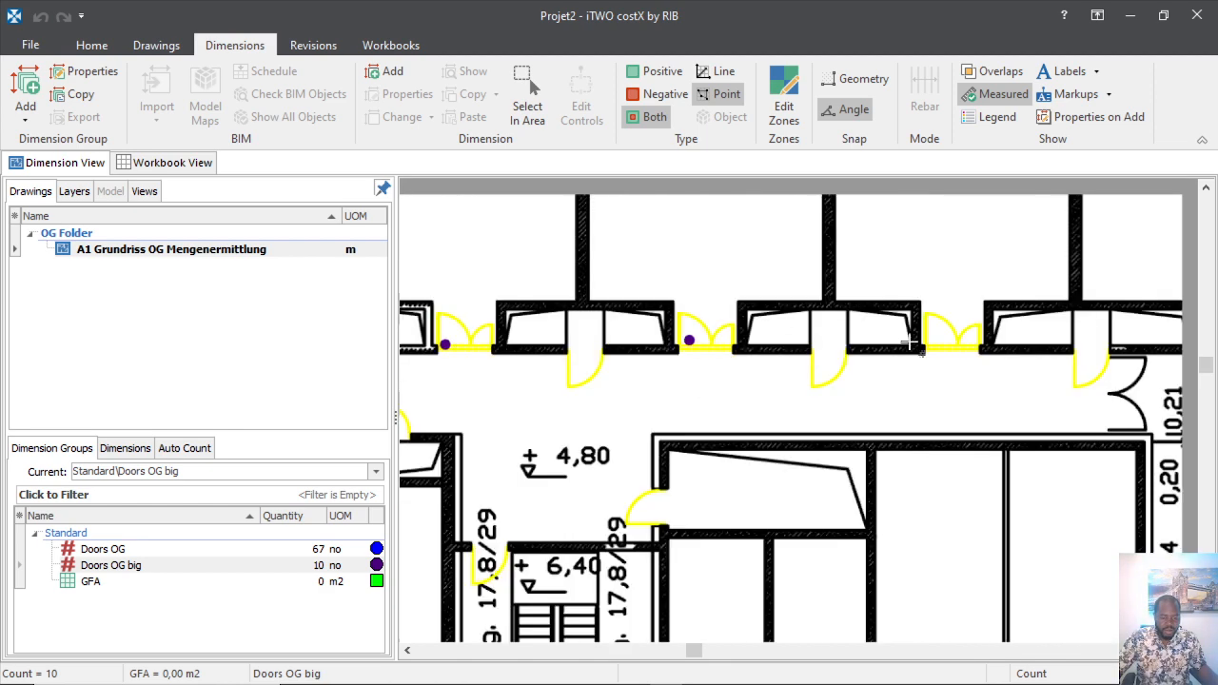
scroll(778, 362, down, 3)
scroll(675, 349, up, 3)
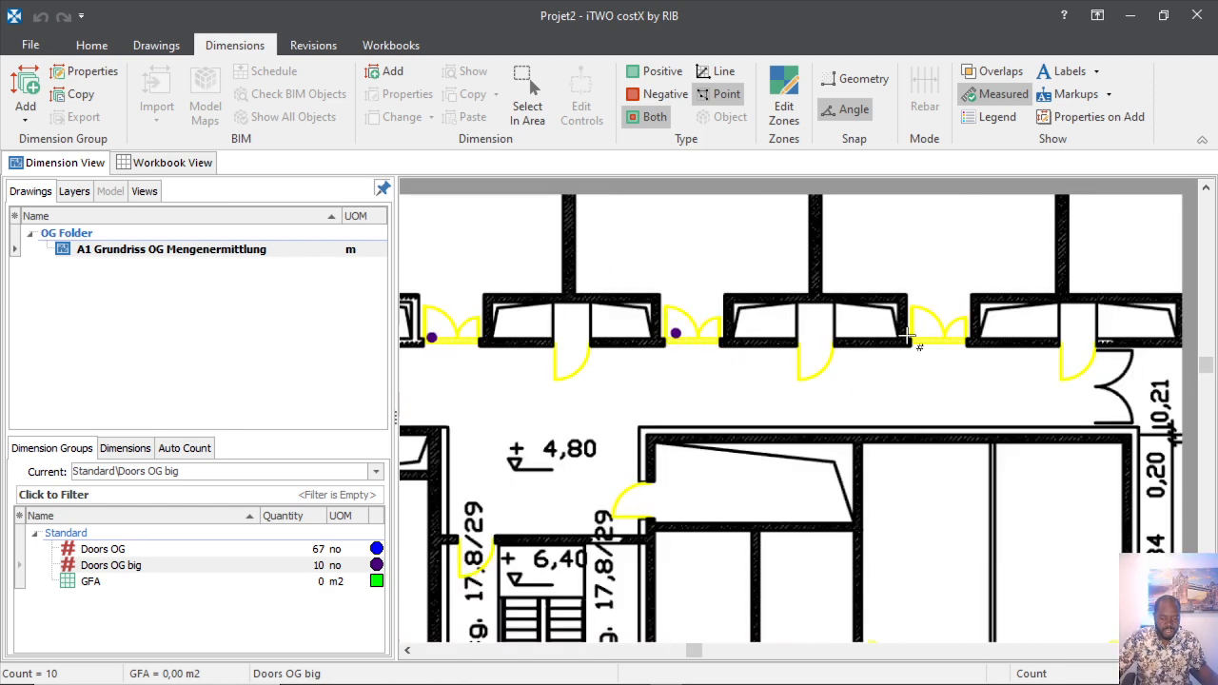
scroll(947, 329, up, 3)
click(878, 318)
scroll(552, 405, down, 3)
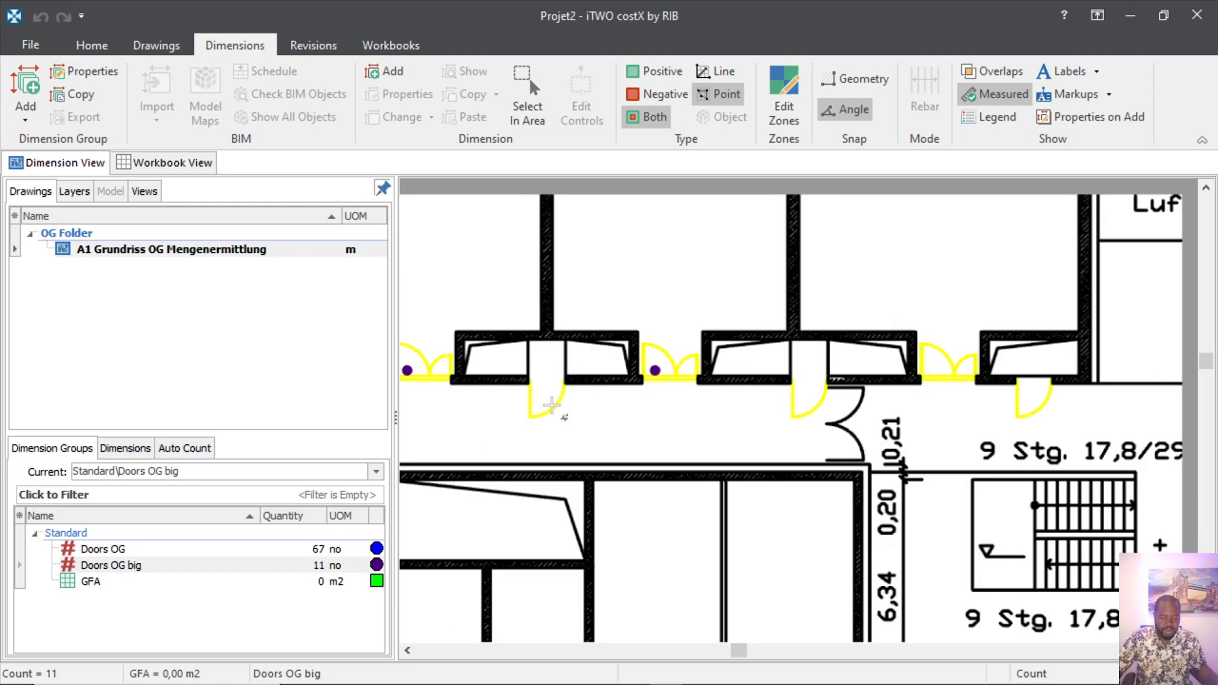
click(929, 373)
scroll(755, 396, down, 3)
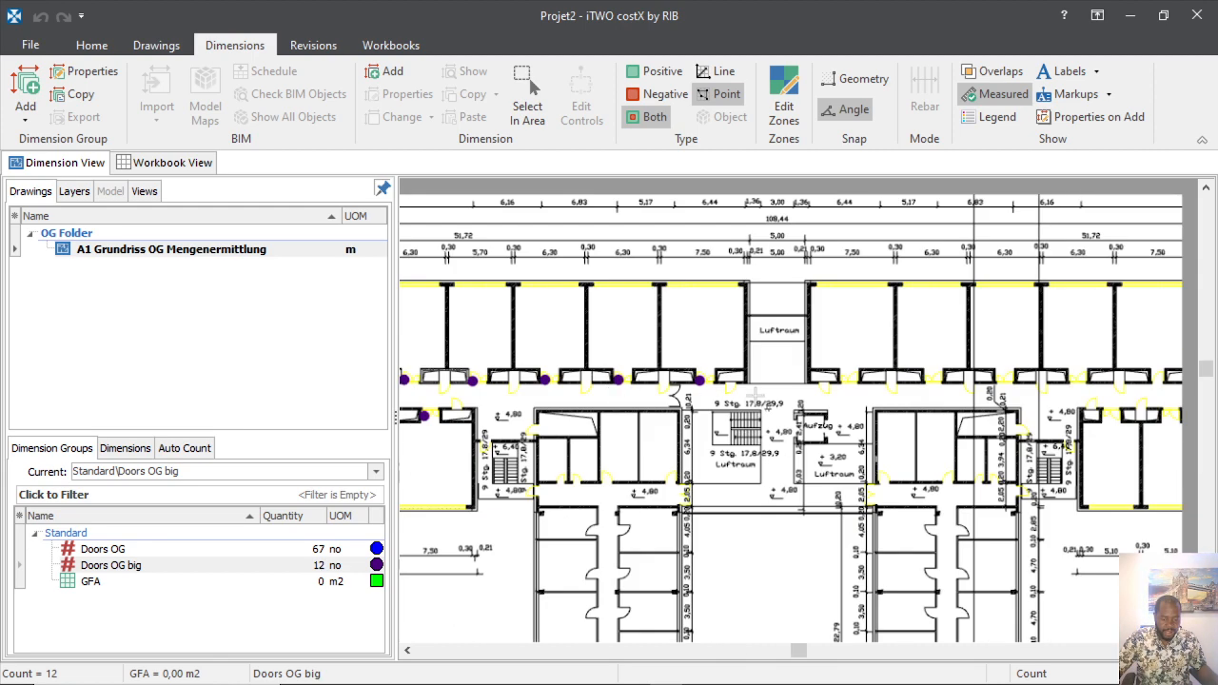
scroll(899, 366, up, 3)
click(972, 353)
scroll(952, 361, down, 3)
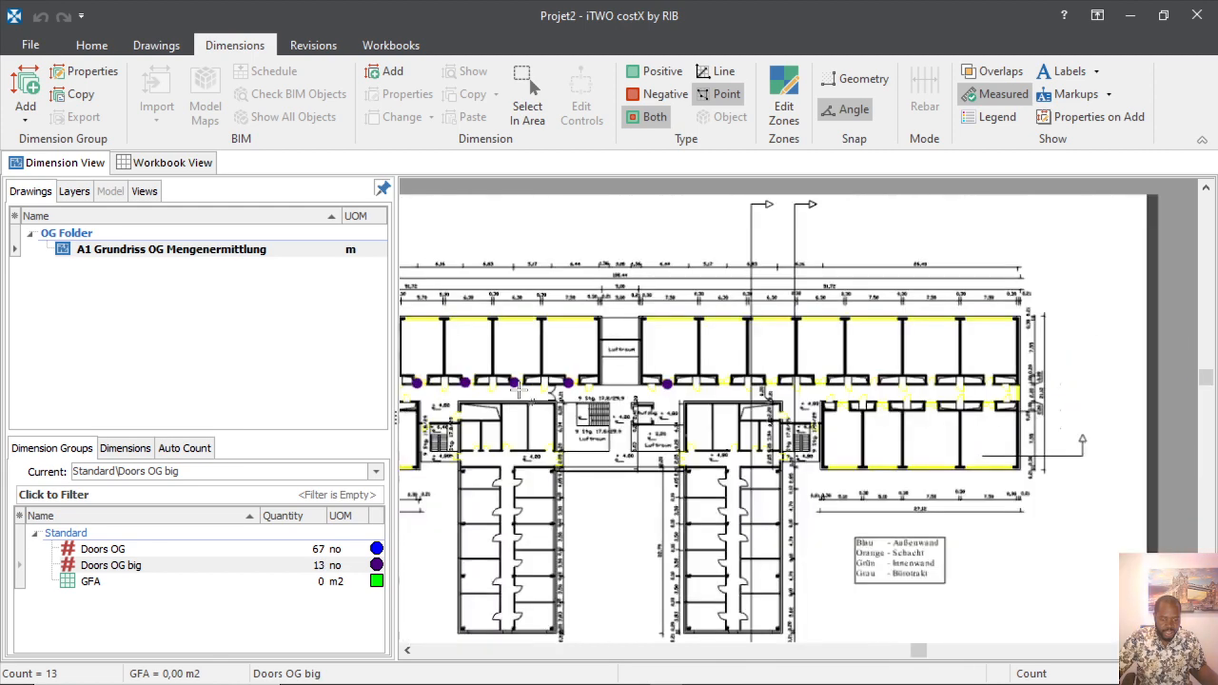
scroll(805, 317, up, 4)
scroll(734, 422, down, 3)
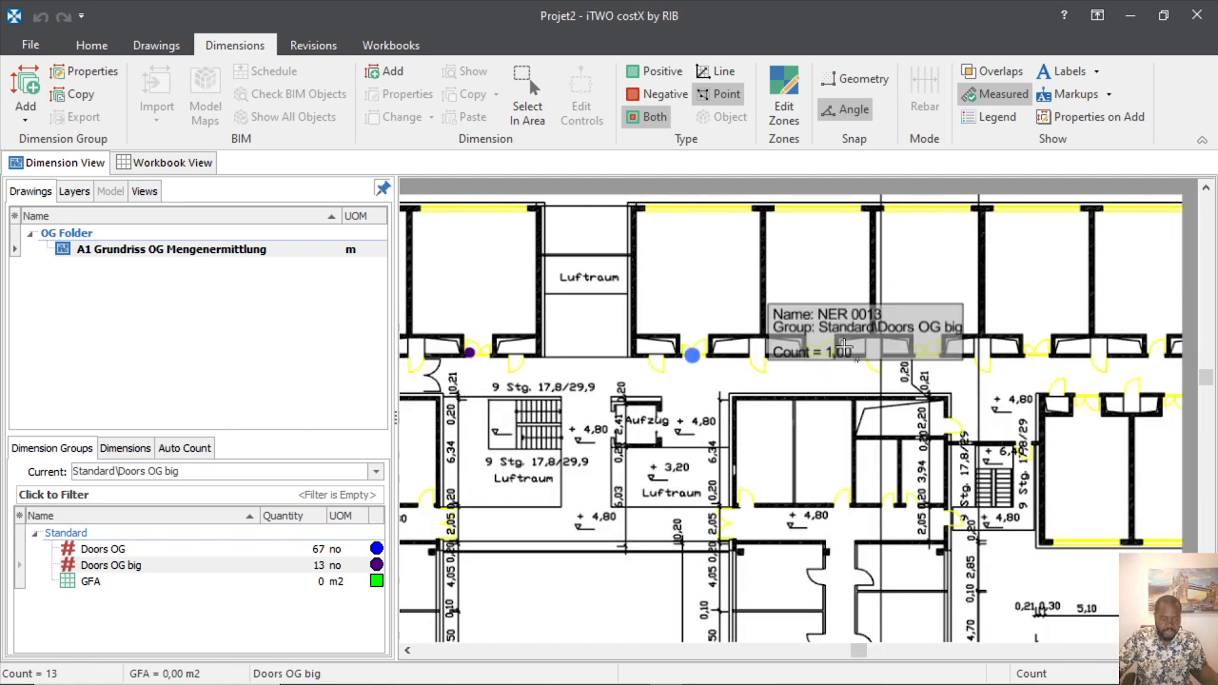
scroll(840, 324, up, 3)
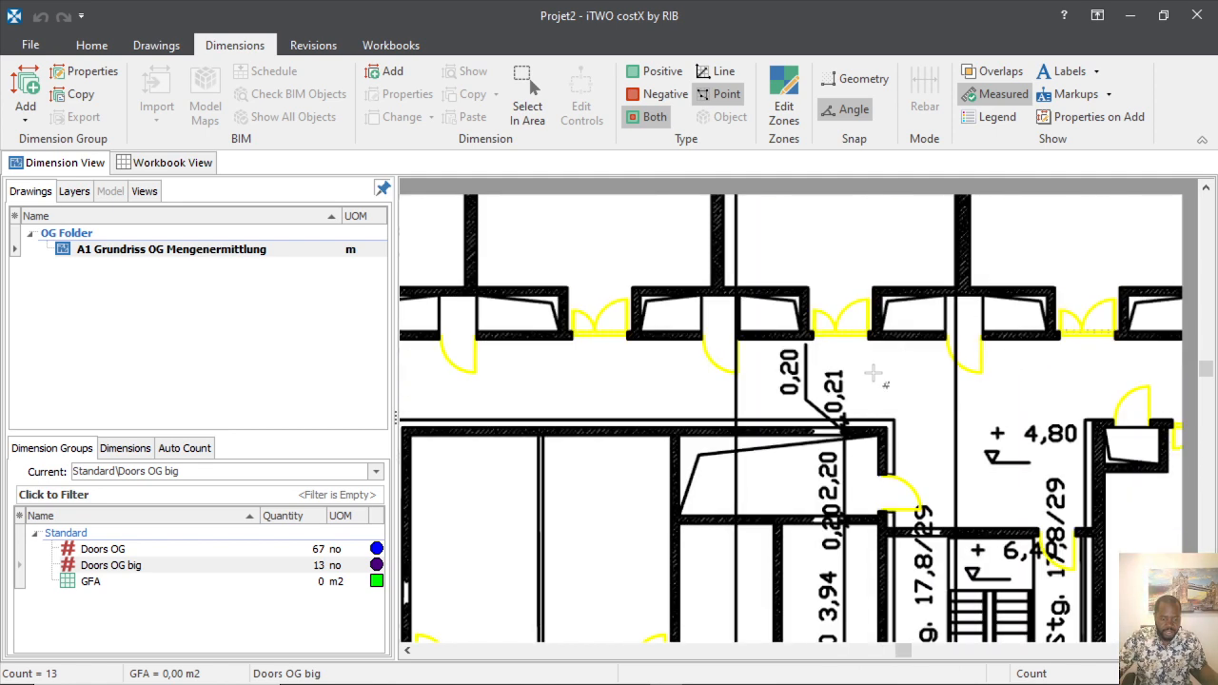
click(593, 330)
click(840, 332)
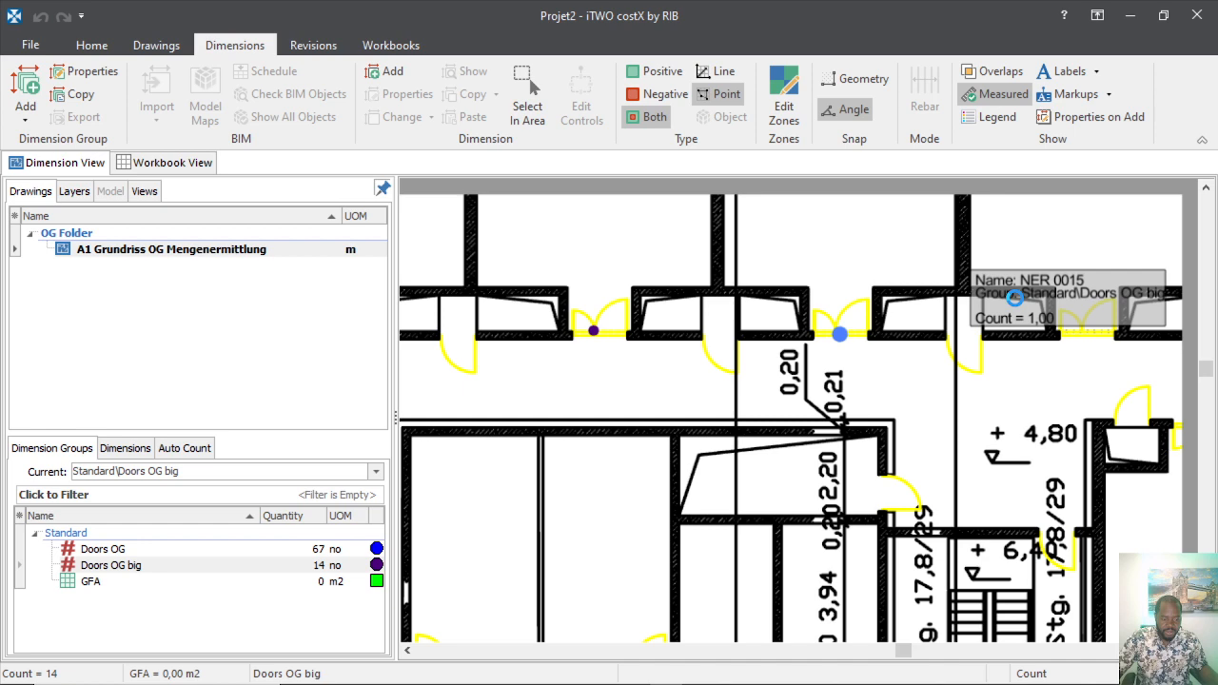
click(1082, 330)
Count the last double doors at the corridor ends, bringing Doors OG big to 22.
scroll(790, 375, down, 3)
scroll(919, 375, up, 3)
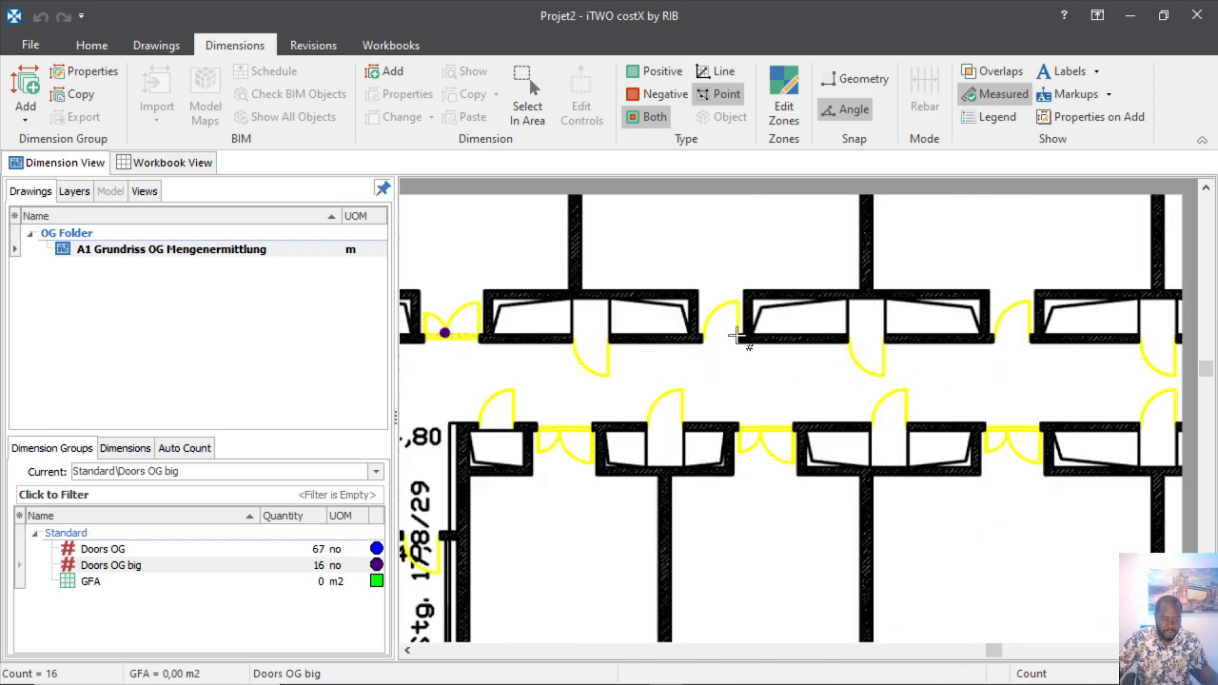
scroll(615, 354, down, 1)
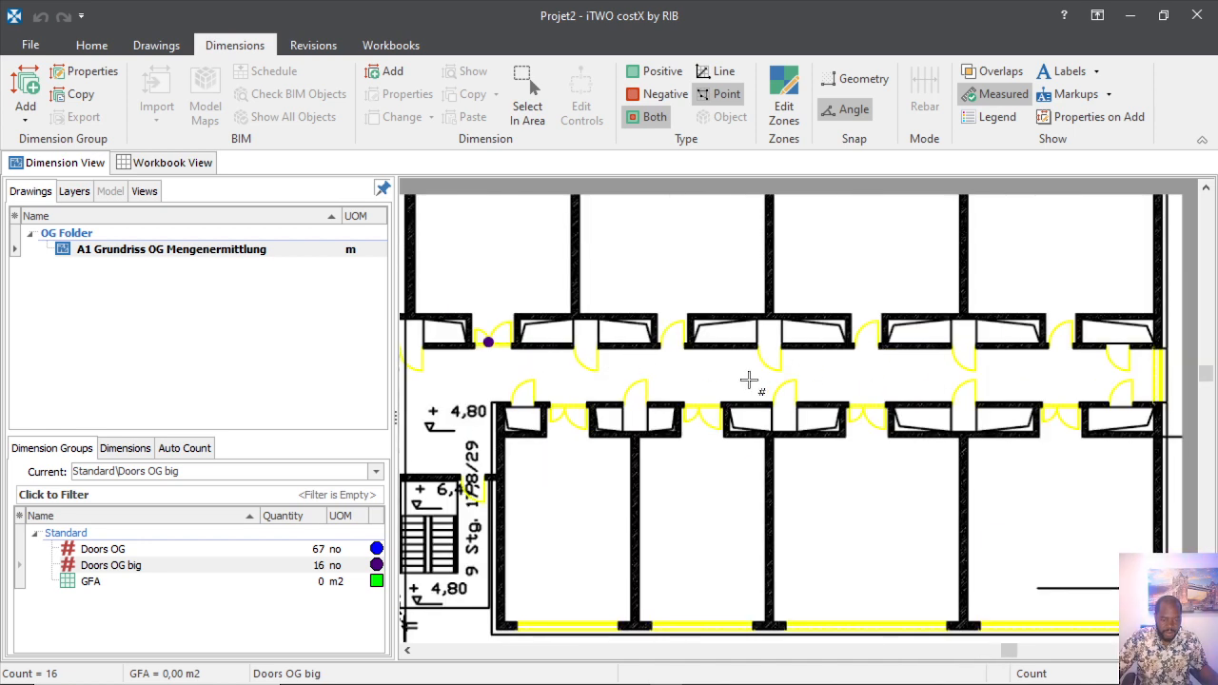
scroll(1023, 358, down, 2)
scroll(954, 415, up, 3)
scroll(953, 415, up, 1)
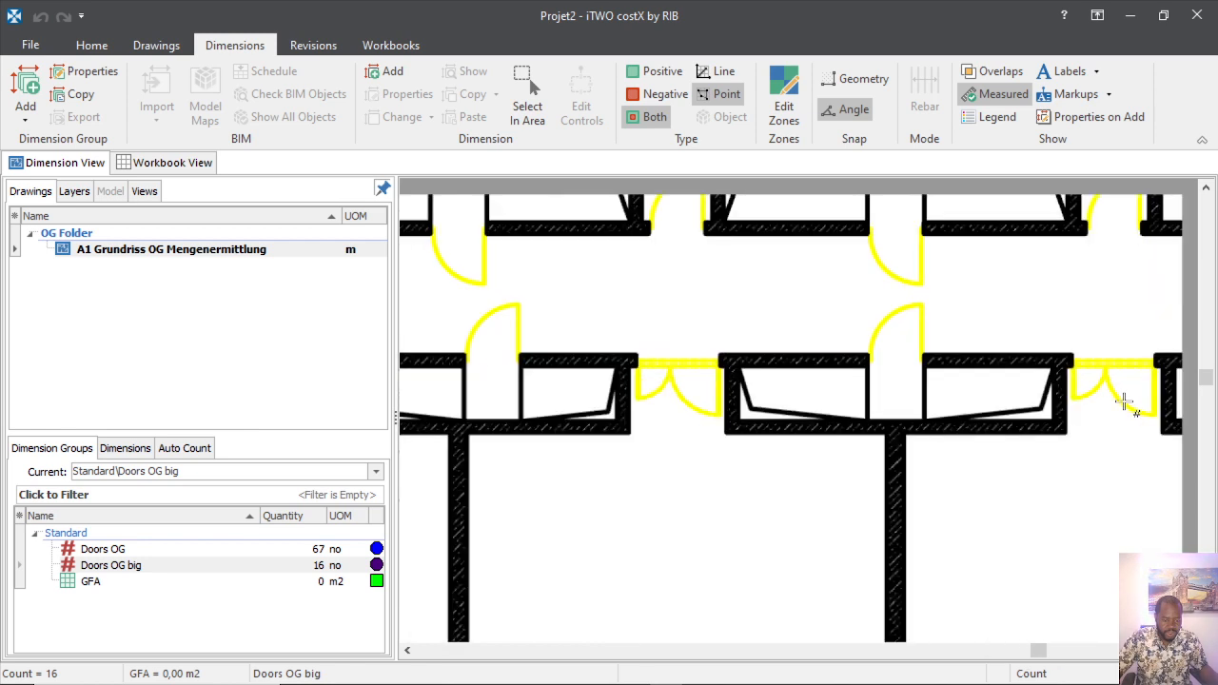
click(1108, 392)
click(683, 381)
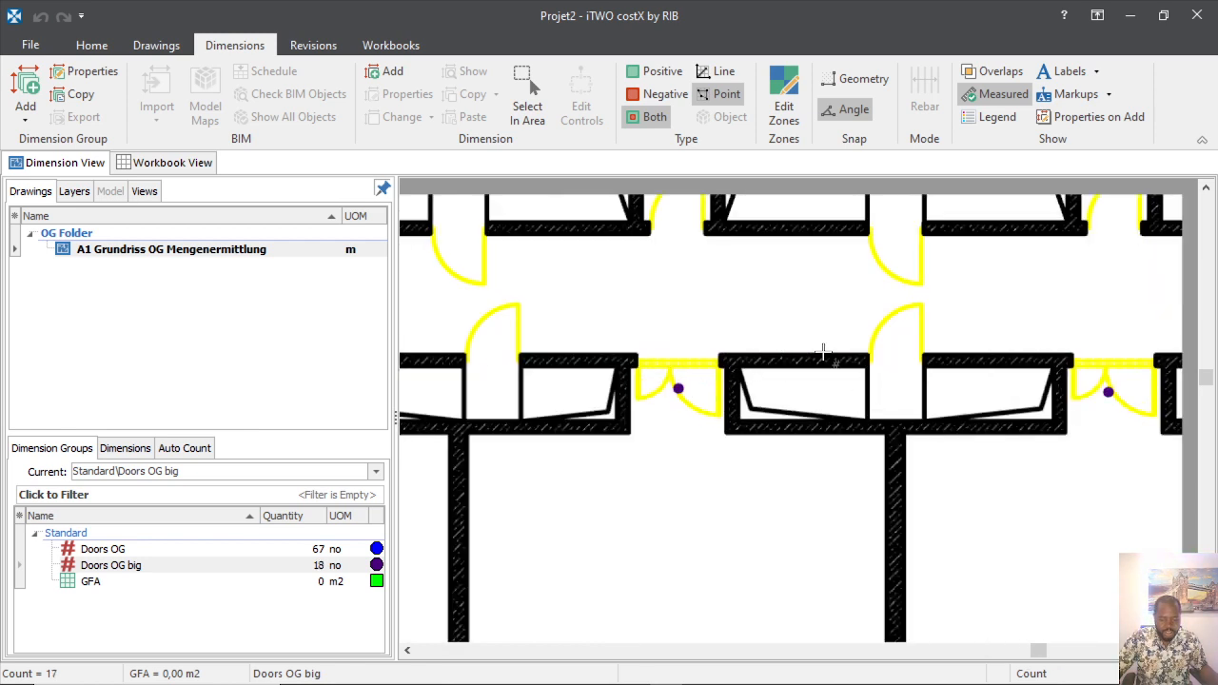
scroll(714, 388, down, 2)
scroll(704, 389, up, 3)
scroll(928, 282, down, 2)
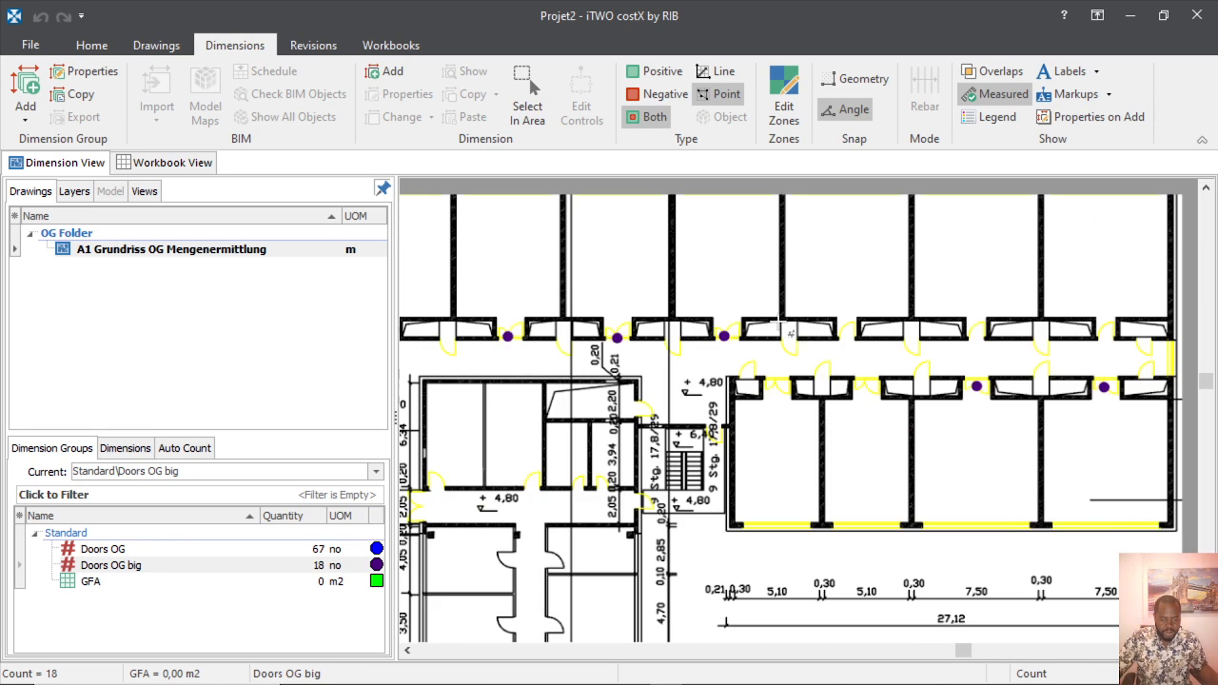
scroll(929, 518, up, 3)
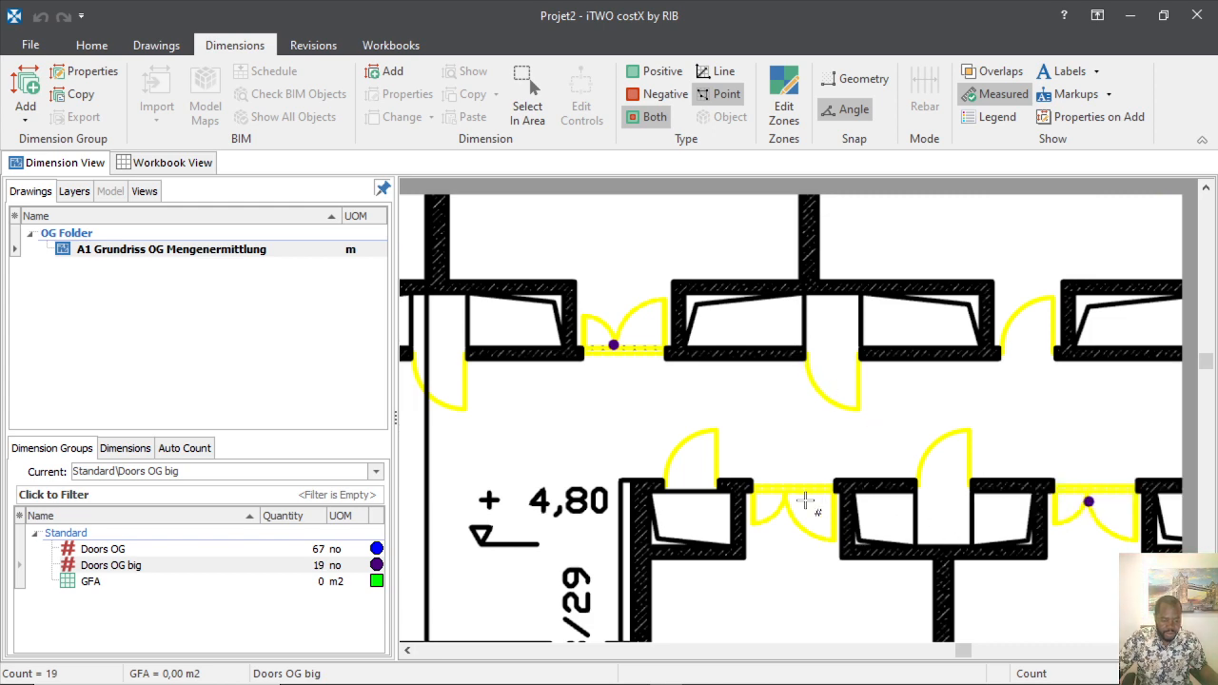
click(798, 500)
scroll(724, 375, down, 5)
scroll(664, 481, up, 6)
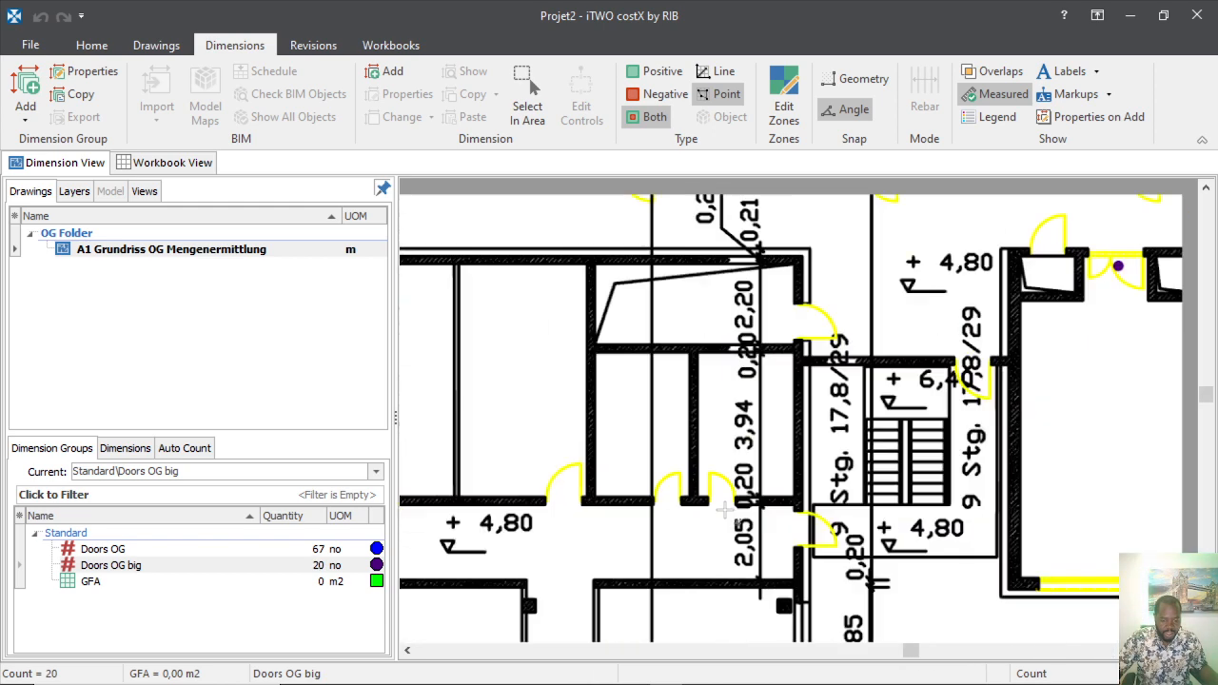
scroll(664, 481, down, 1)
scroll(846, 518, down, 5)
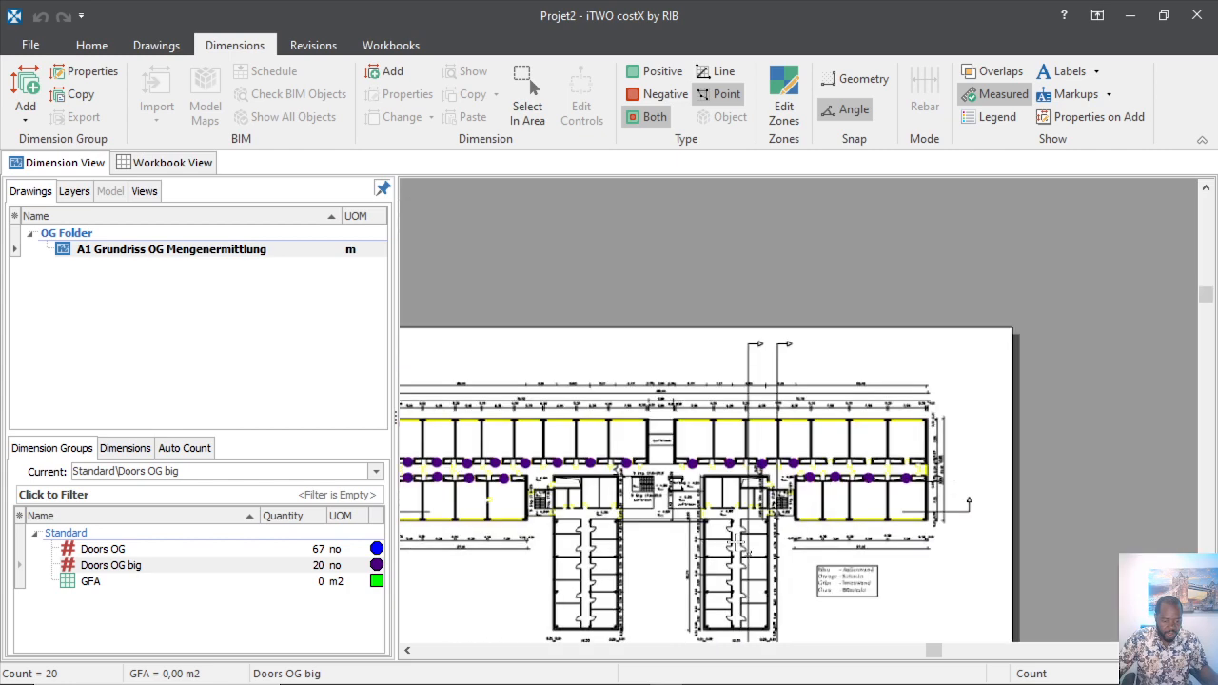
scroll(626, 545, up, 5)
scroll(1057, 392, down, 5)
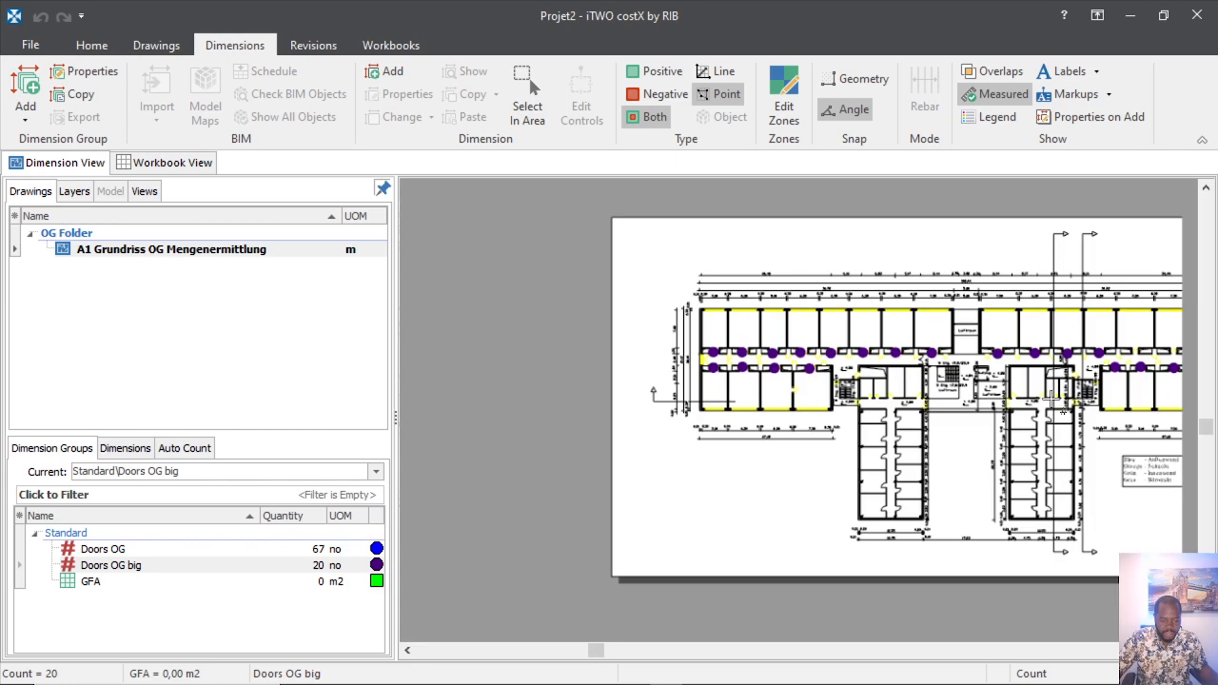
scroll(1006, 409, up, 8)
scroll(729, 468, down, 2)
scroll(808, 406, up, 2)
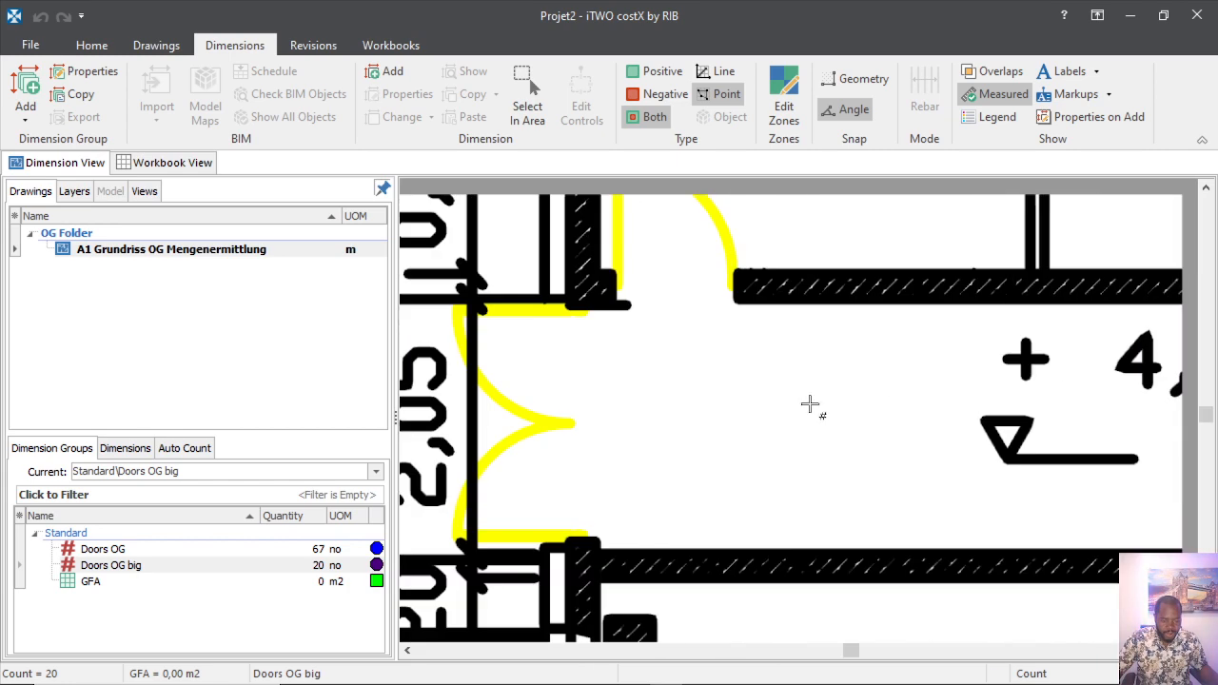
click(532, 401)
scroll(526, 424, down, 3)
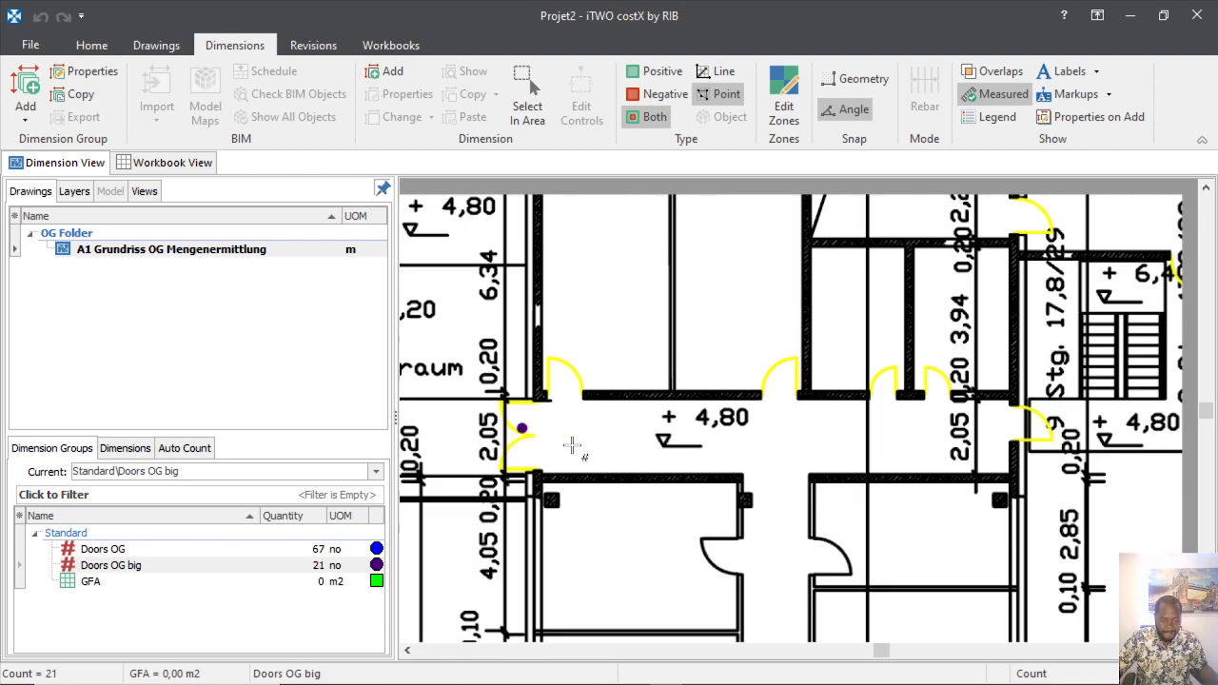
scroll(805, 419, down, 5)
scroll(619, 438, up, 5)
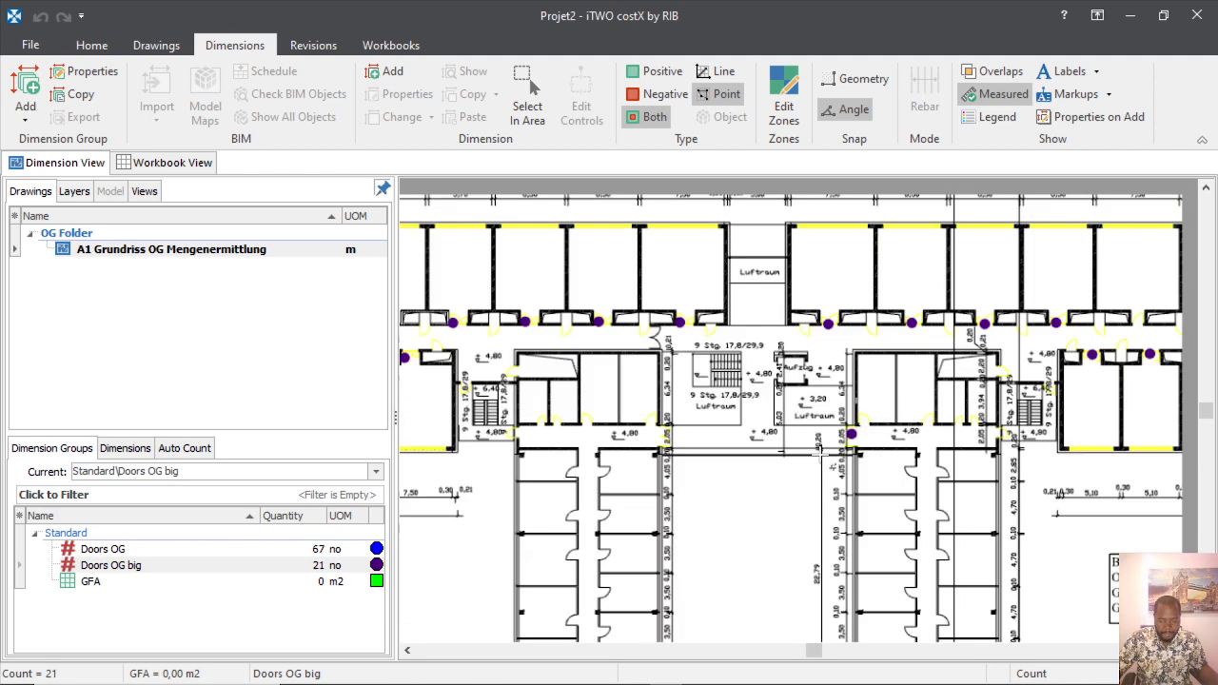
scroll(770, 441, up, 2)
click(885, 375)
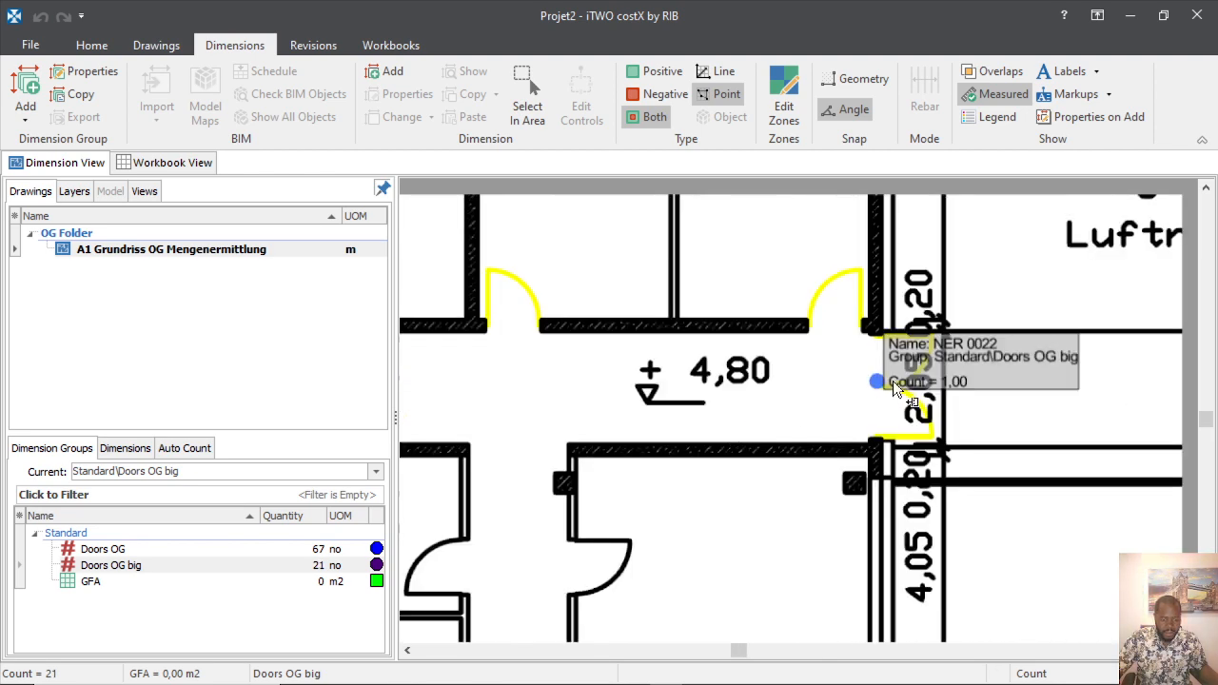
scroll(988, 425, down, 3)
scroll(790, 411, up, 3)
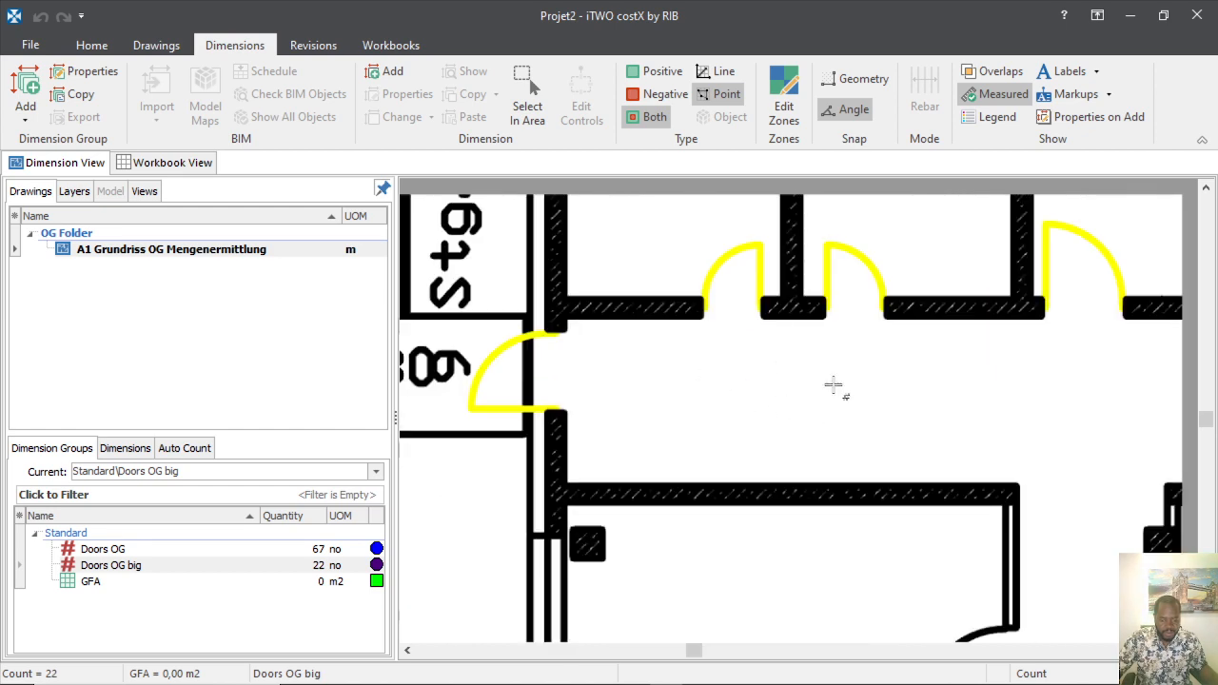
scroll(830, 392, down, 5)
scroll(773, 376, up, 5)
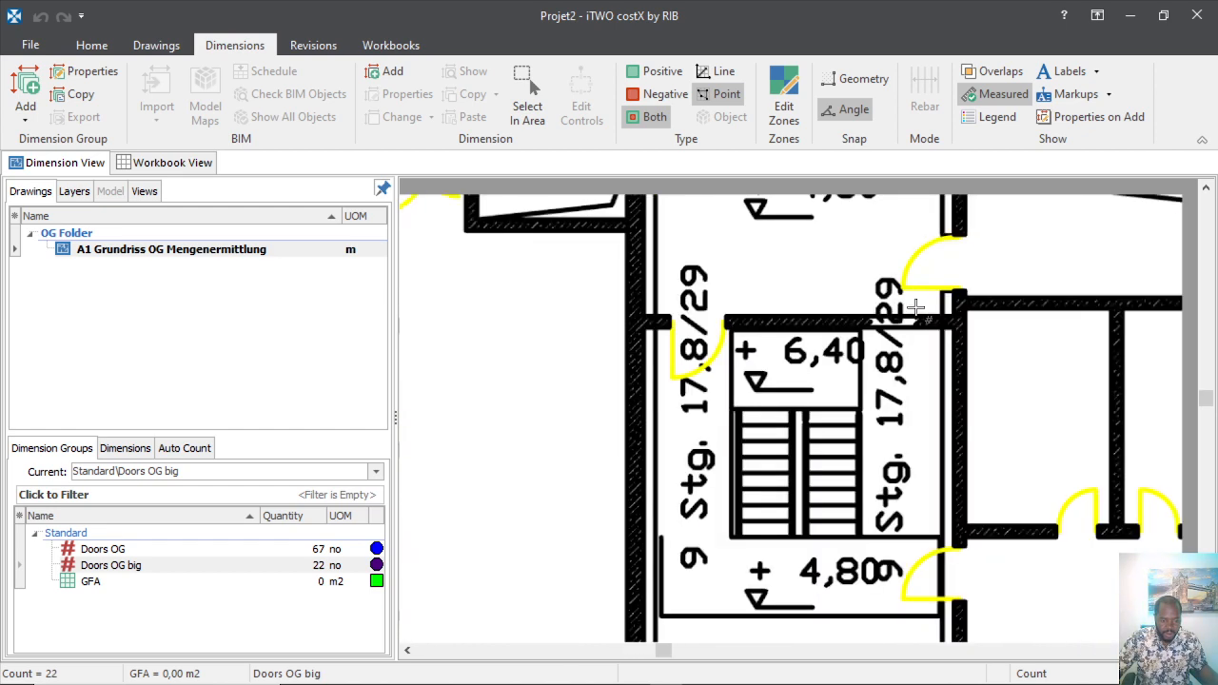
scroll(781, 366, down, 5)
scroll(597, 473, up, 2)
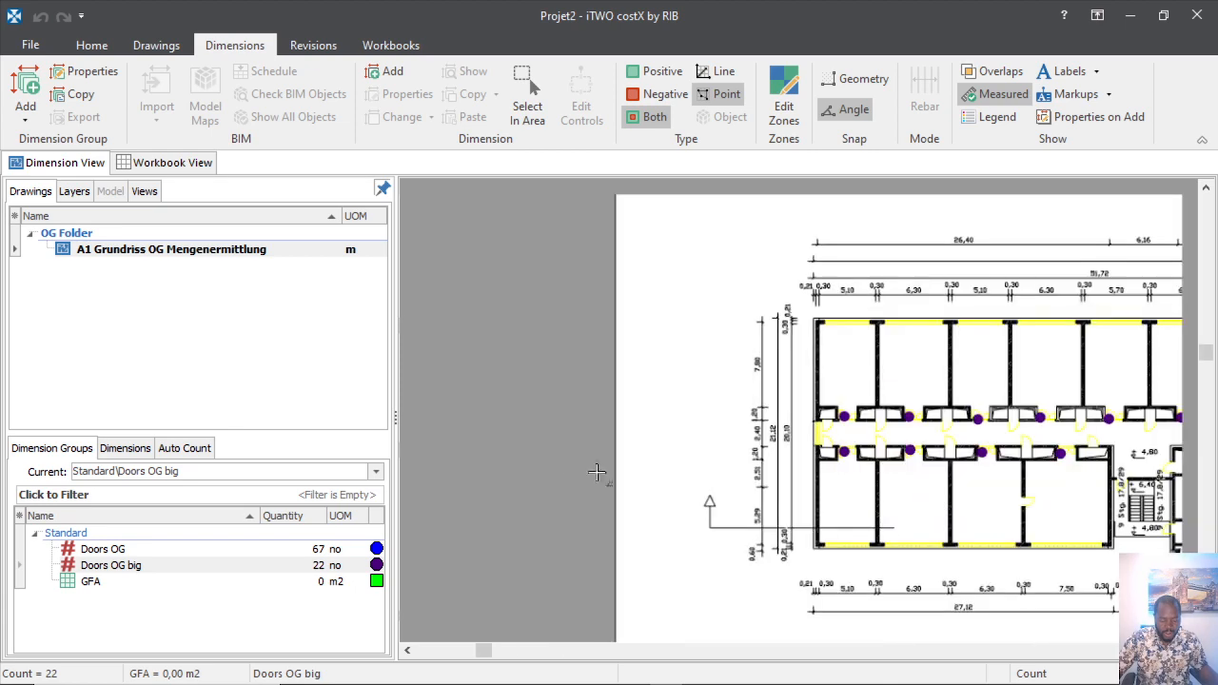
scroll(545, 456, down, 2)
scroll(577, 418, up, 3)
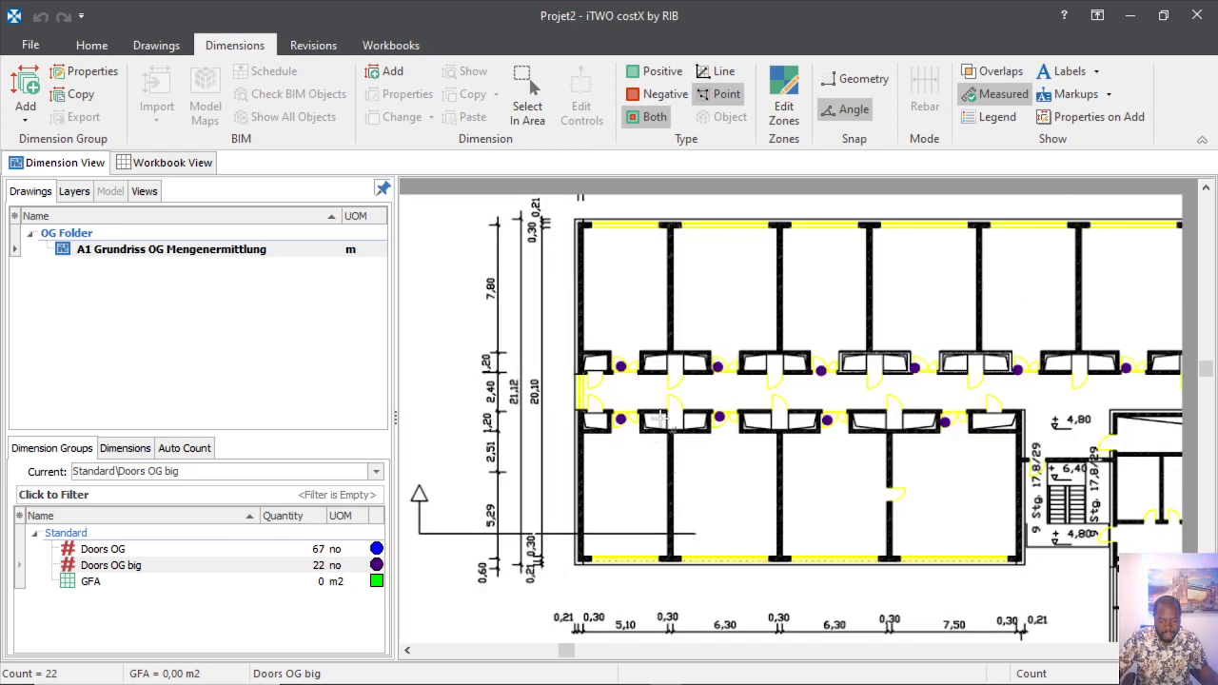
scroll(583, 458, up, 2)
scroll(583, 458, down, 2)
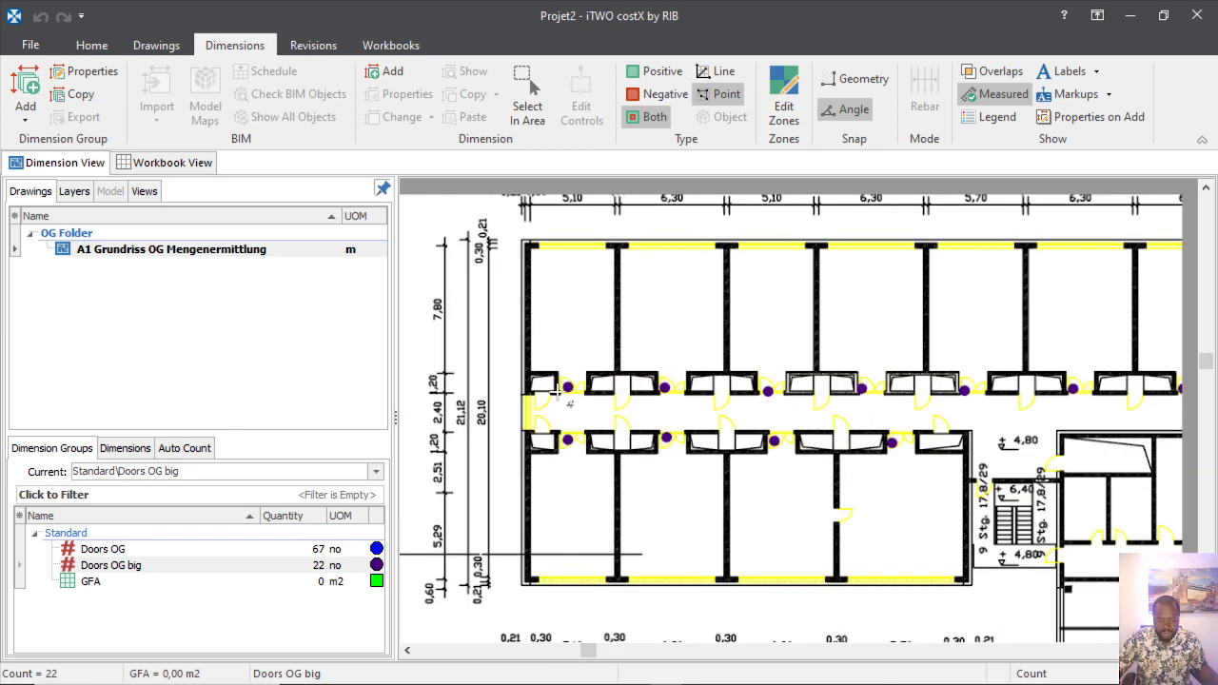
scroll(569, 476, down, 3)
scroll(693, 430, up, 5)
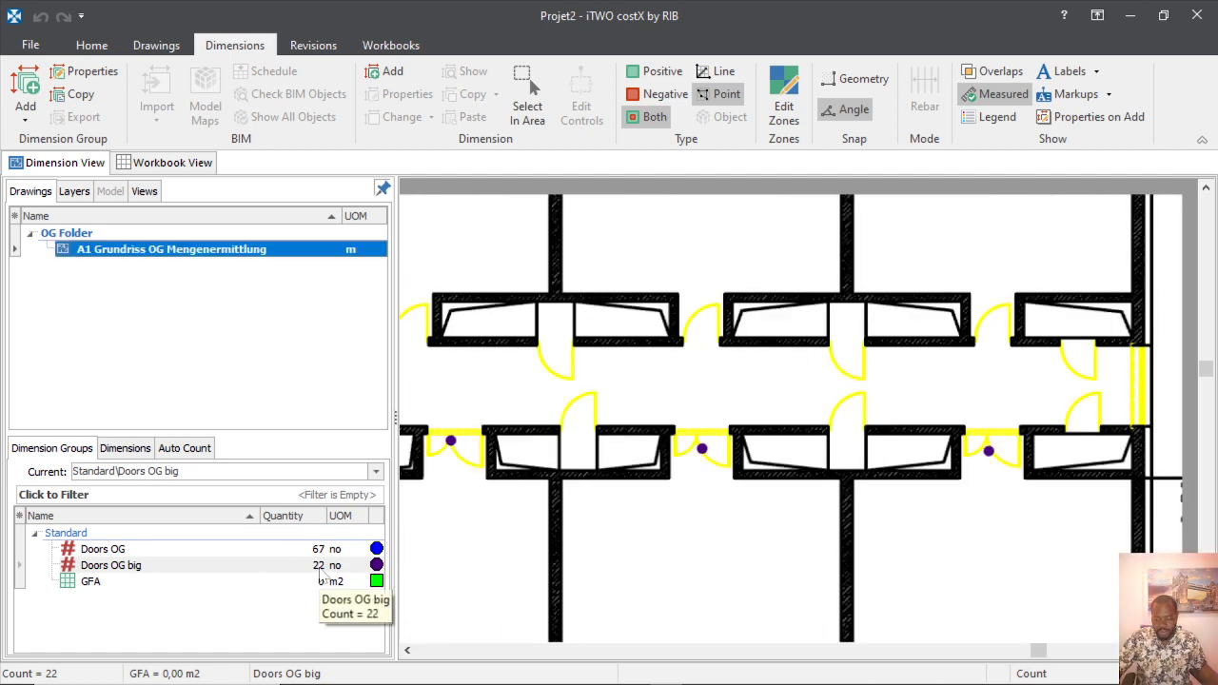
scroll(647, 498, down, 3)
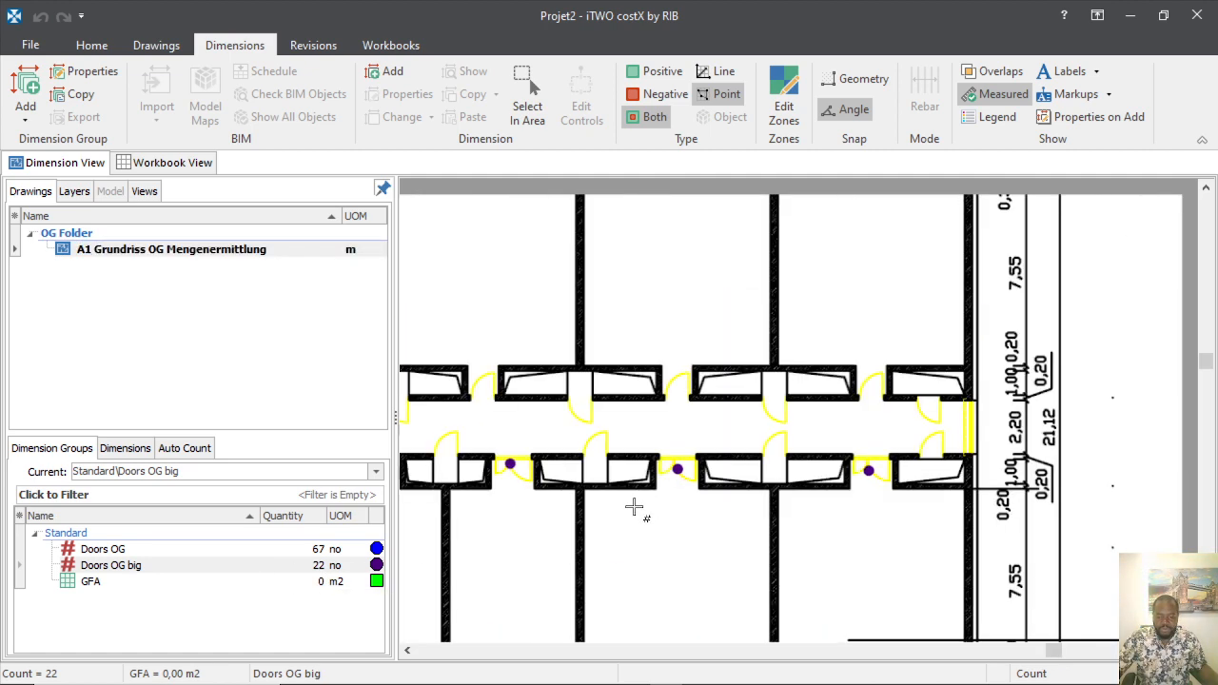
scroll(681, 459, down, 2)
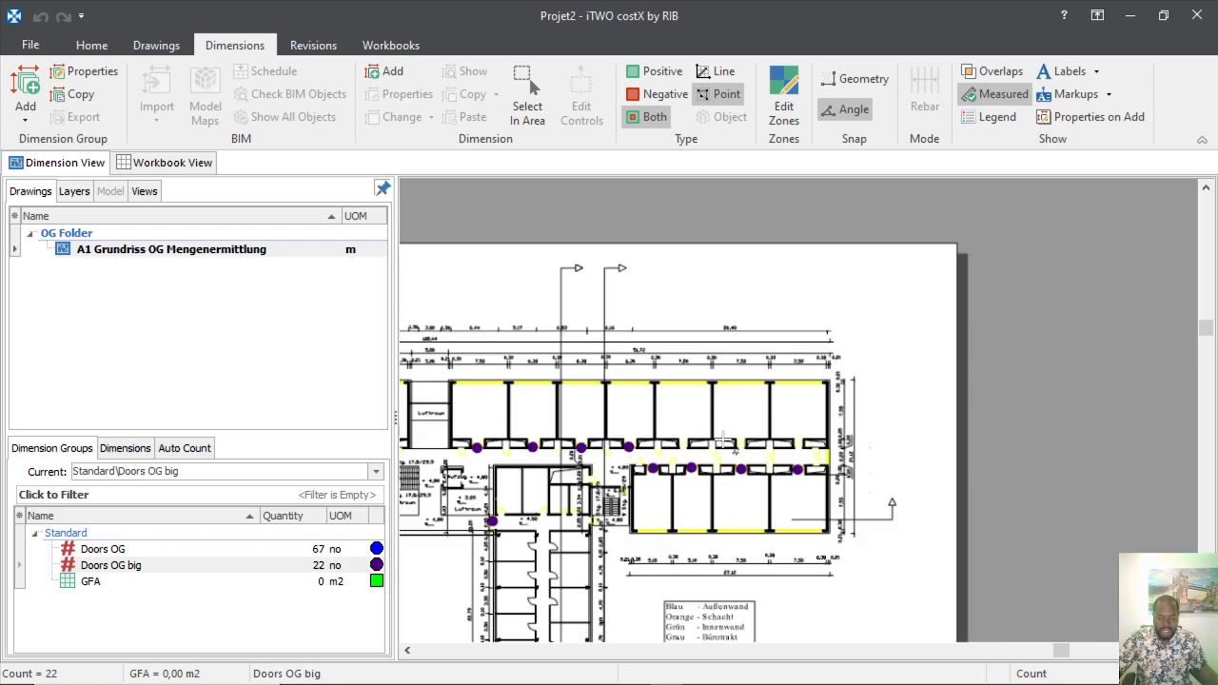
scroll(657, 454, down, 3)
scroll(474, 475, up, 4)
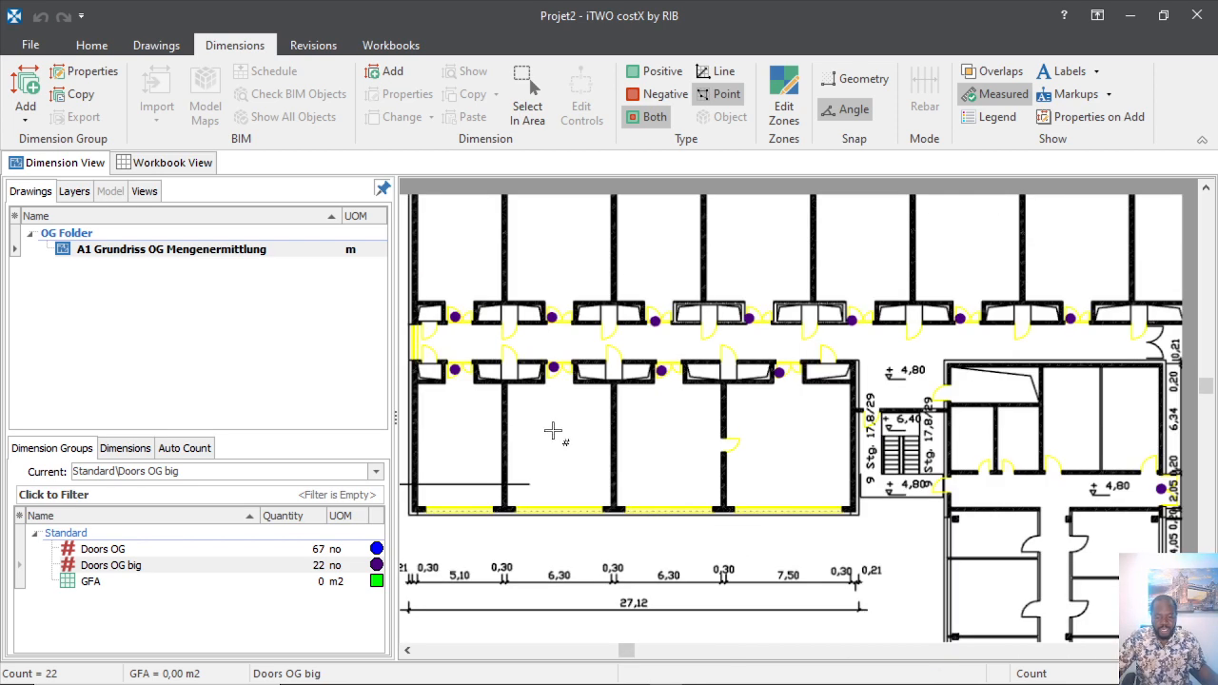
scroll(571, 452, down, 1)
scroll(561, 440, up, 3)
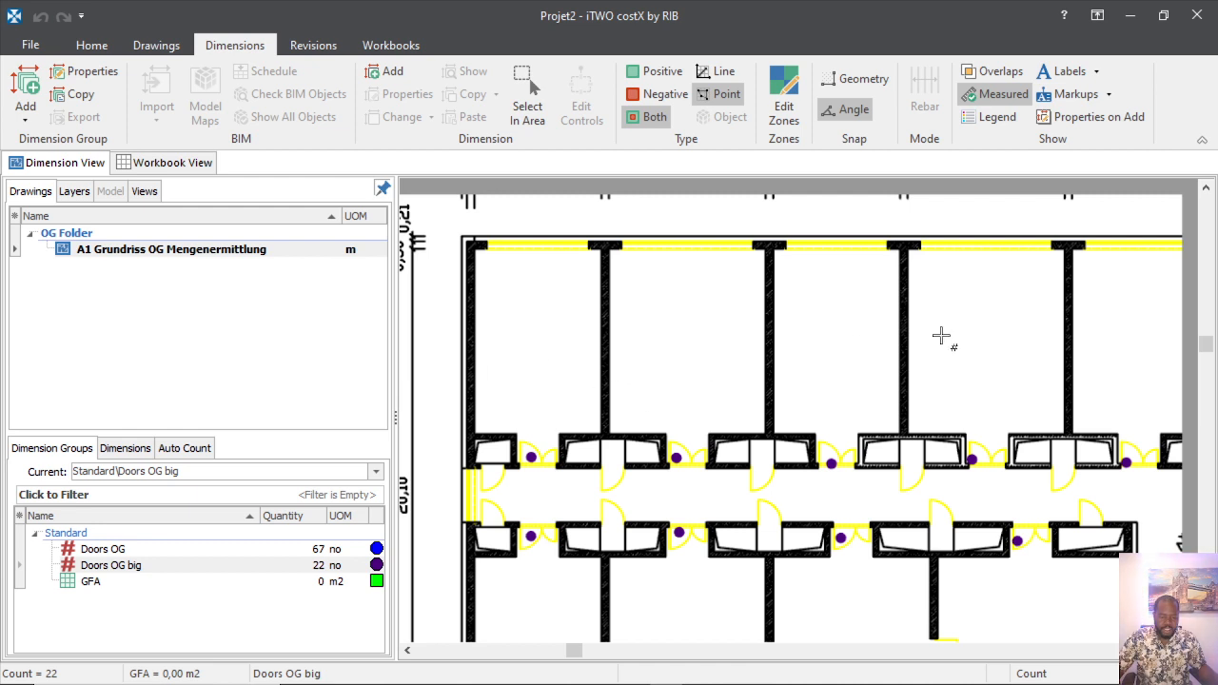
Add a new dimension group named 'Area Rooms' on the A1 Grundriss OG Mengenermittlung drawing.
click(167, 249)
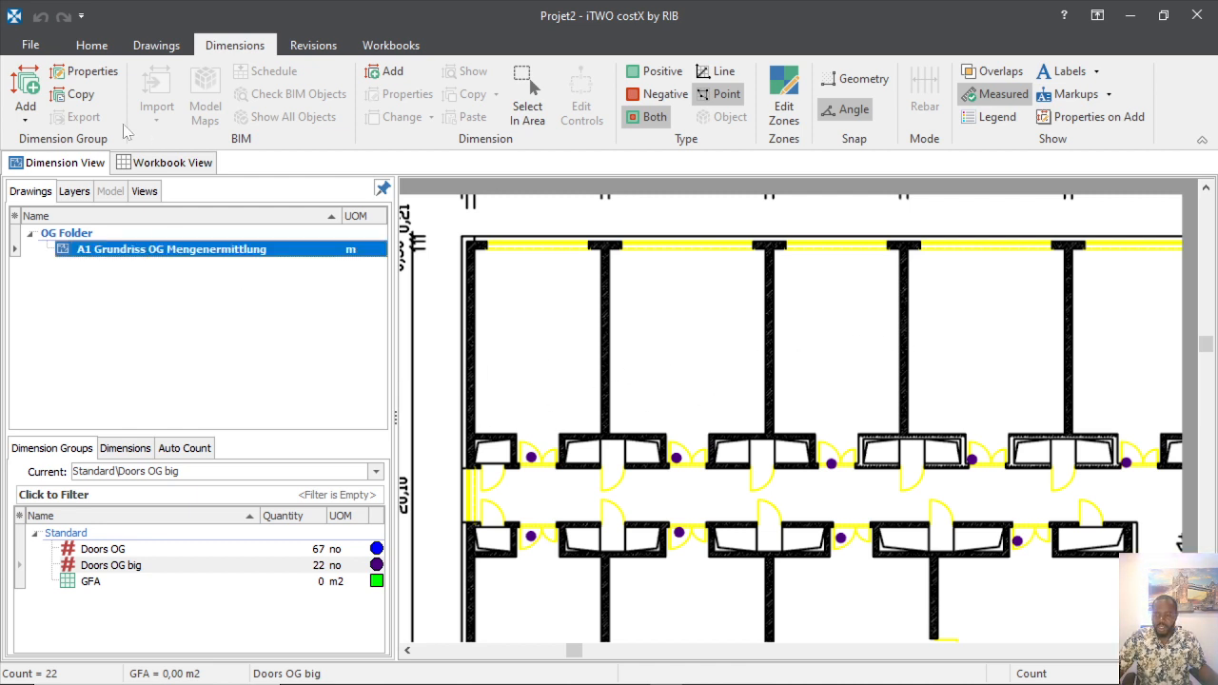
click(21, 105)
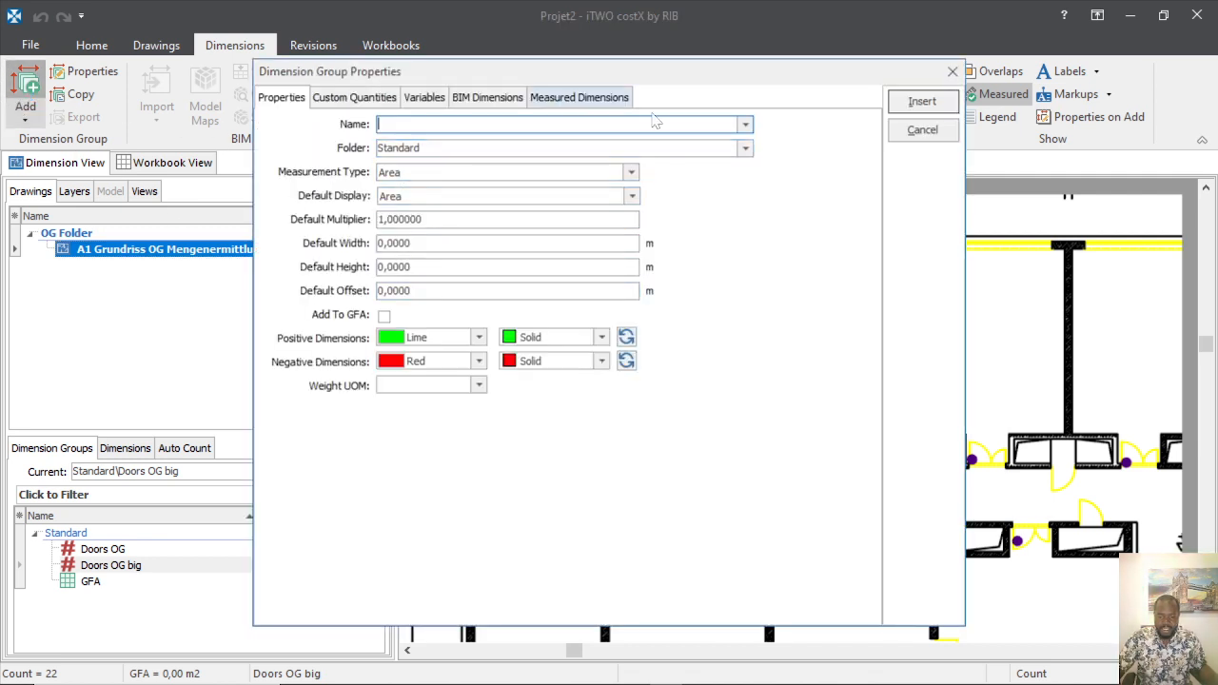
click(746, 124)
click(746, 125)
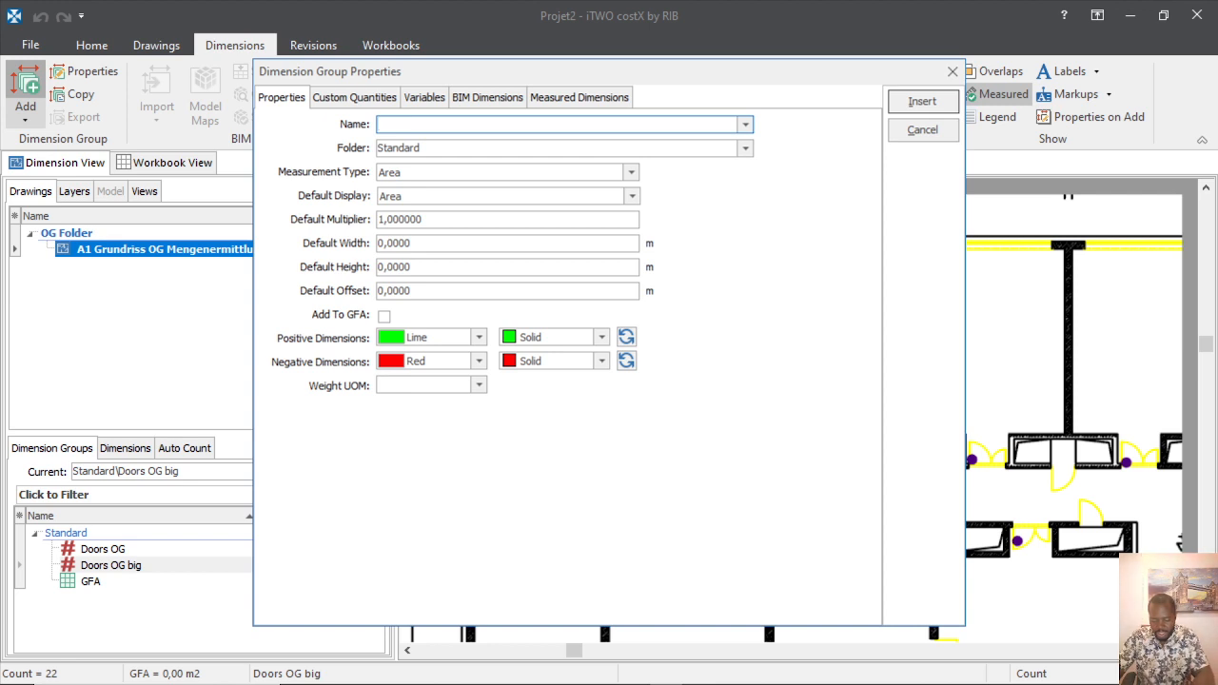
text(Area Rooms)
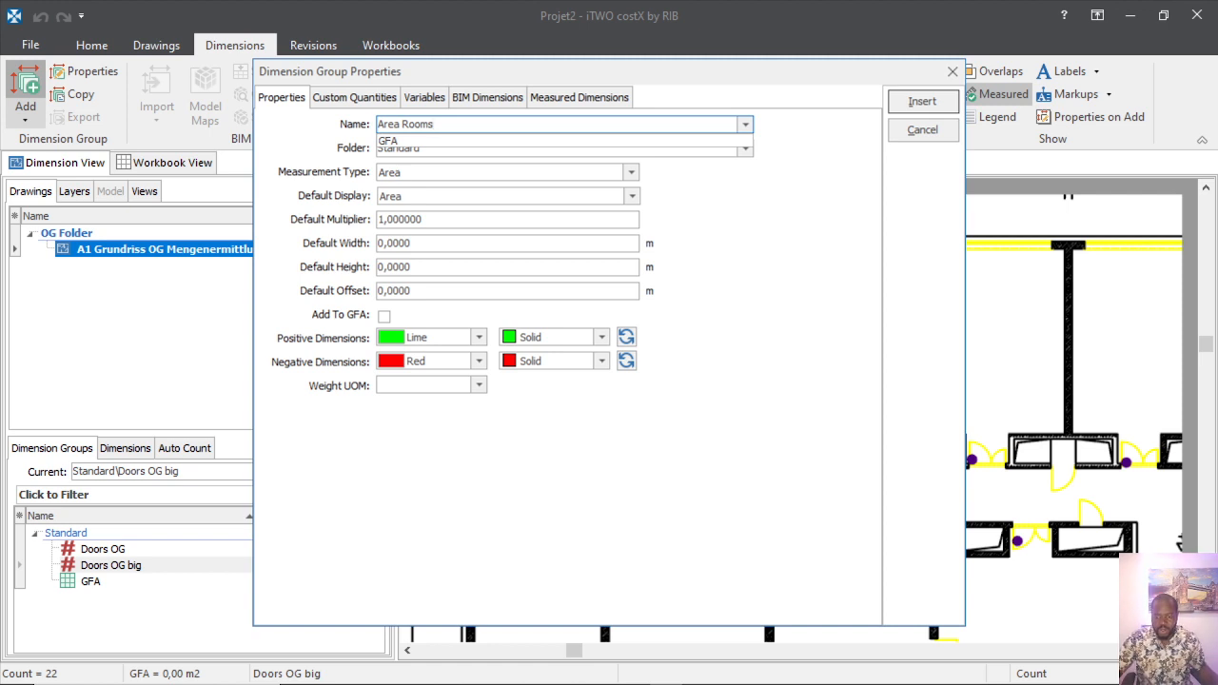
click(560, 160)
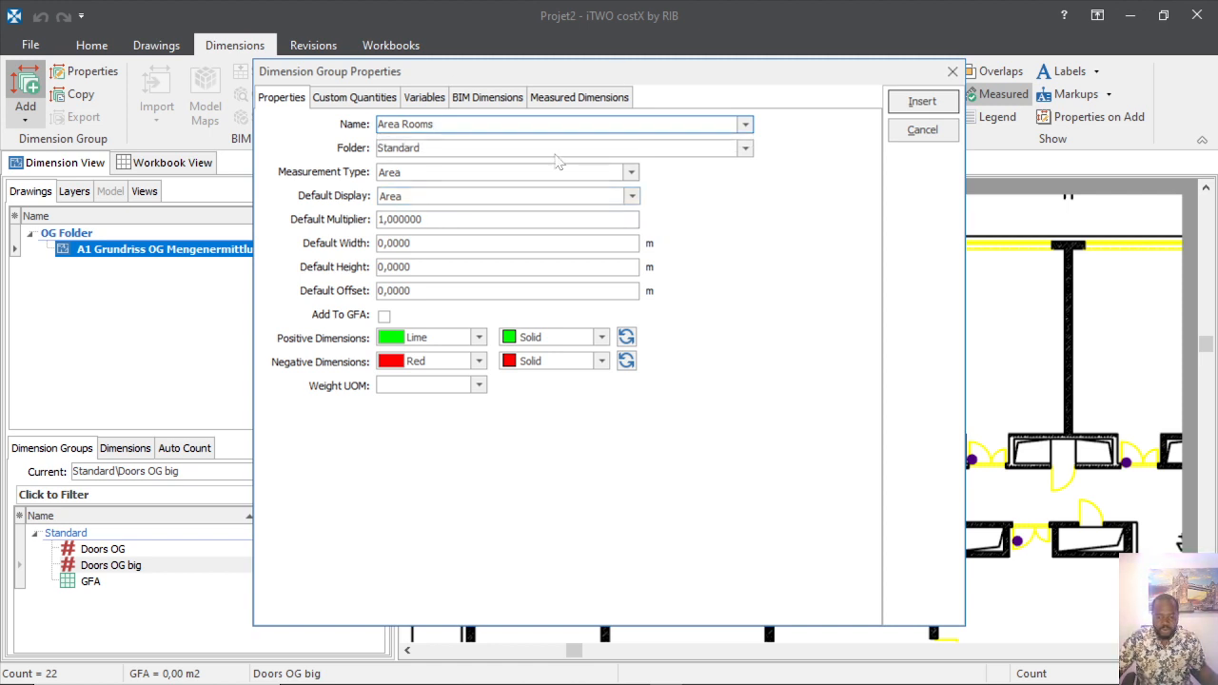
Review the available folders, leaving Standard, then begin typing a new folder name.
click(744, 150)
click(419, 164)
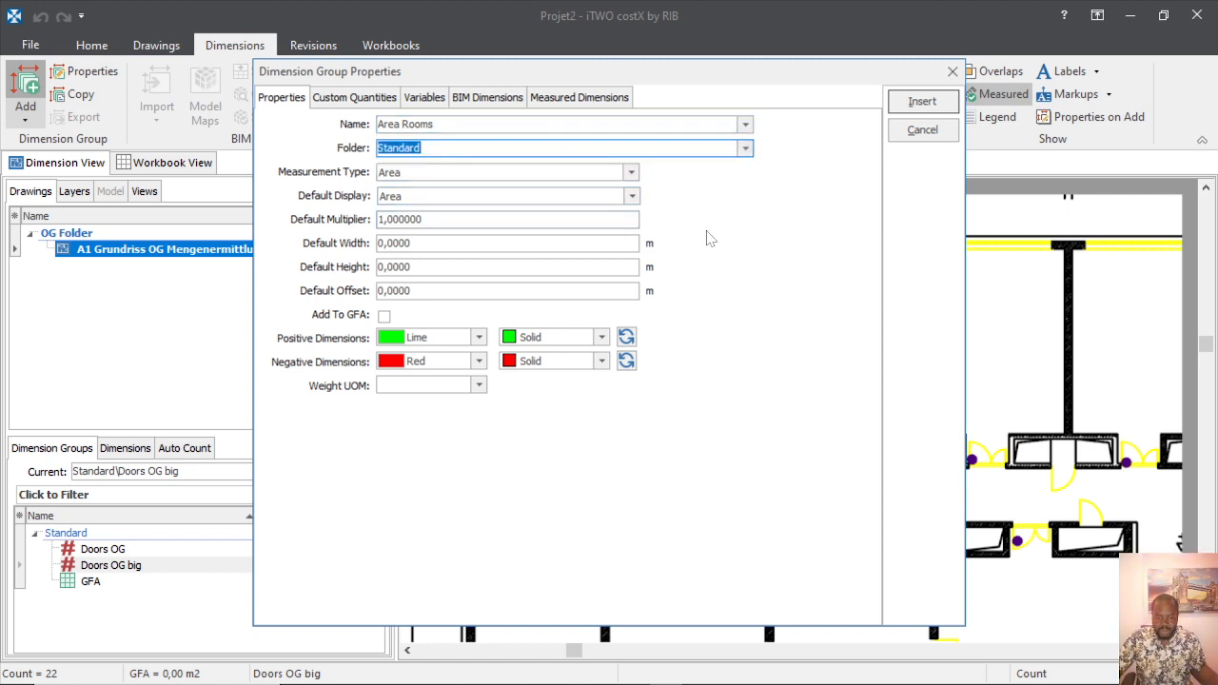
click(745, 150)
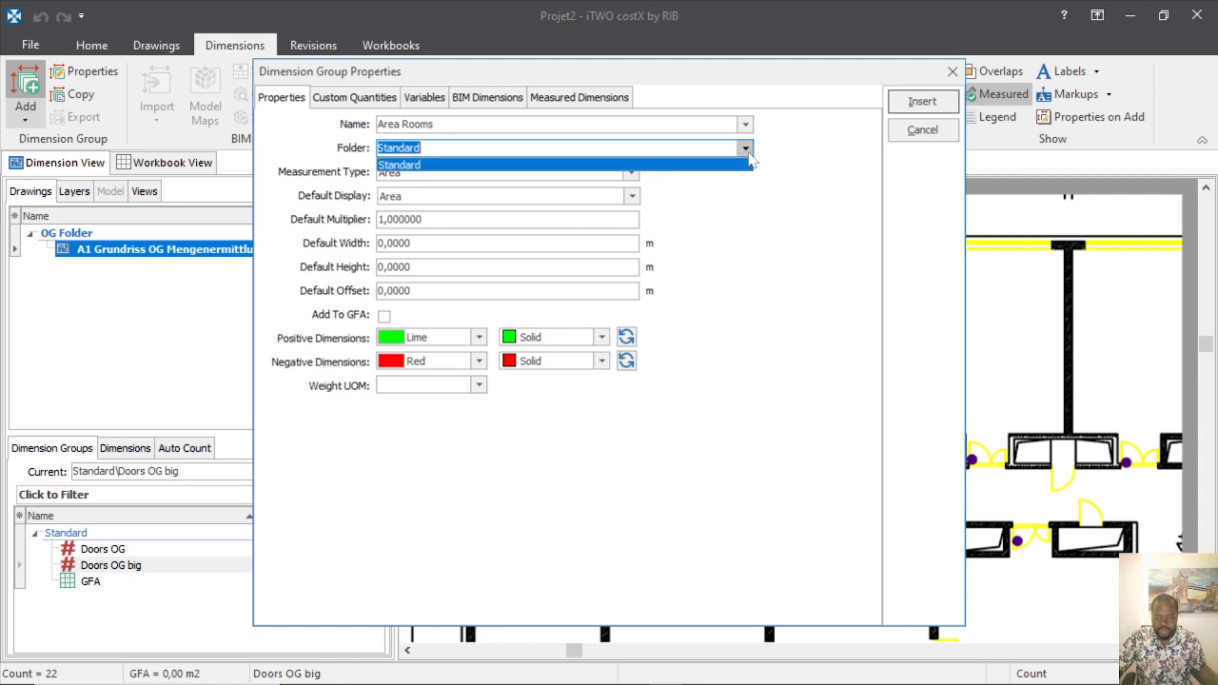
click(418, 165)
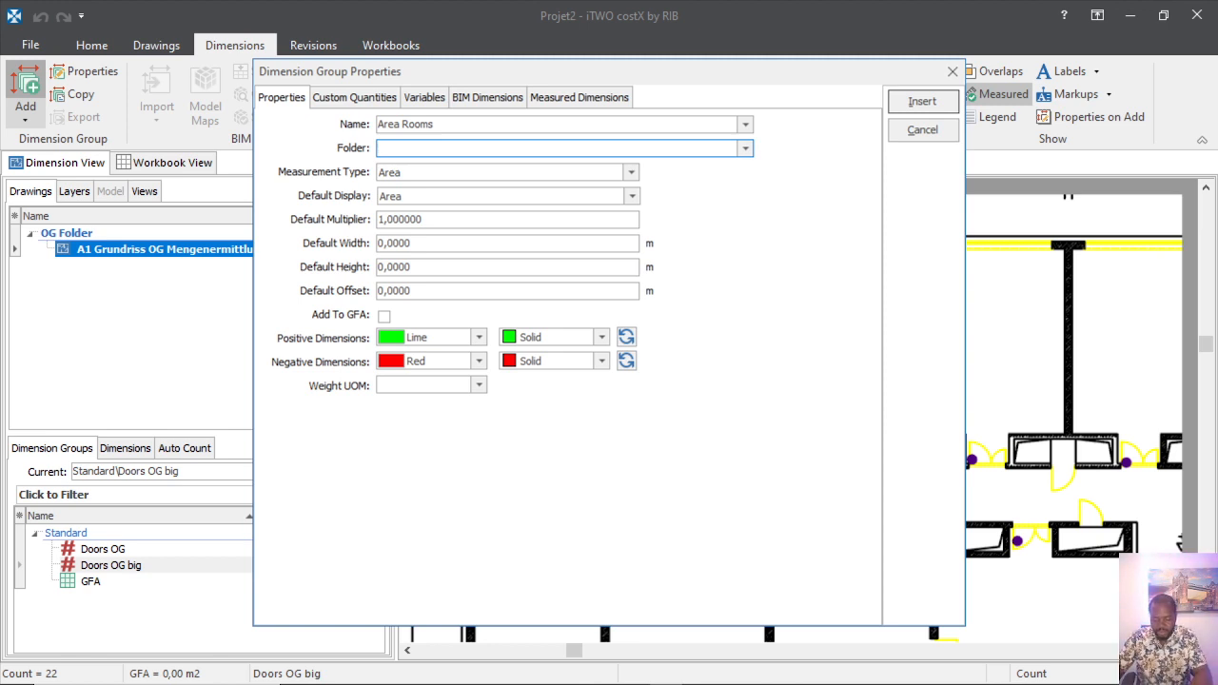
text(E)
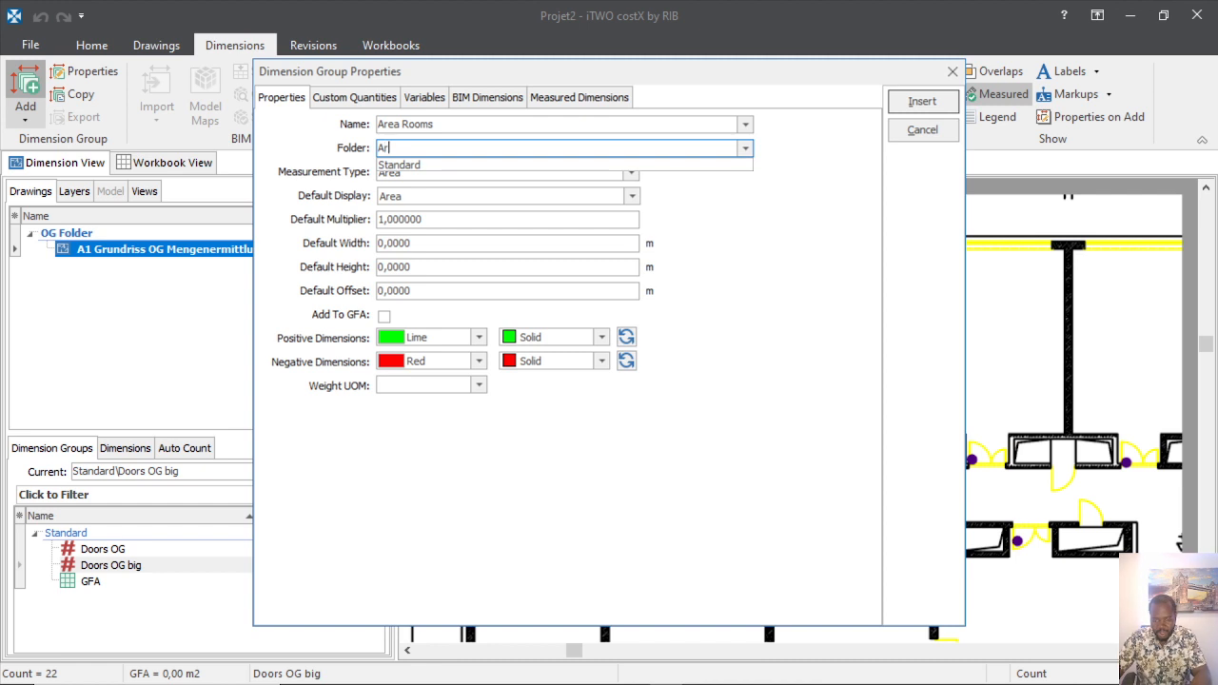
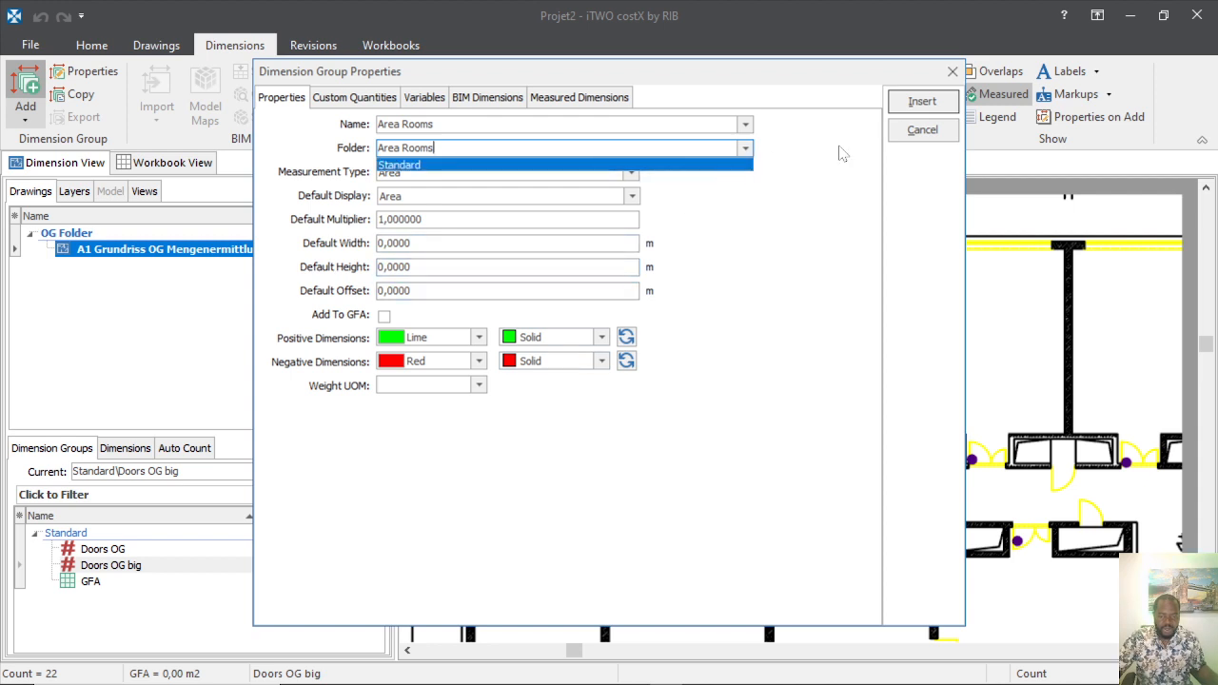
Insert the 'Area Rooms' area dimension group into its own Area Rooms folder.
click(922, 102)
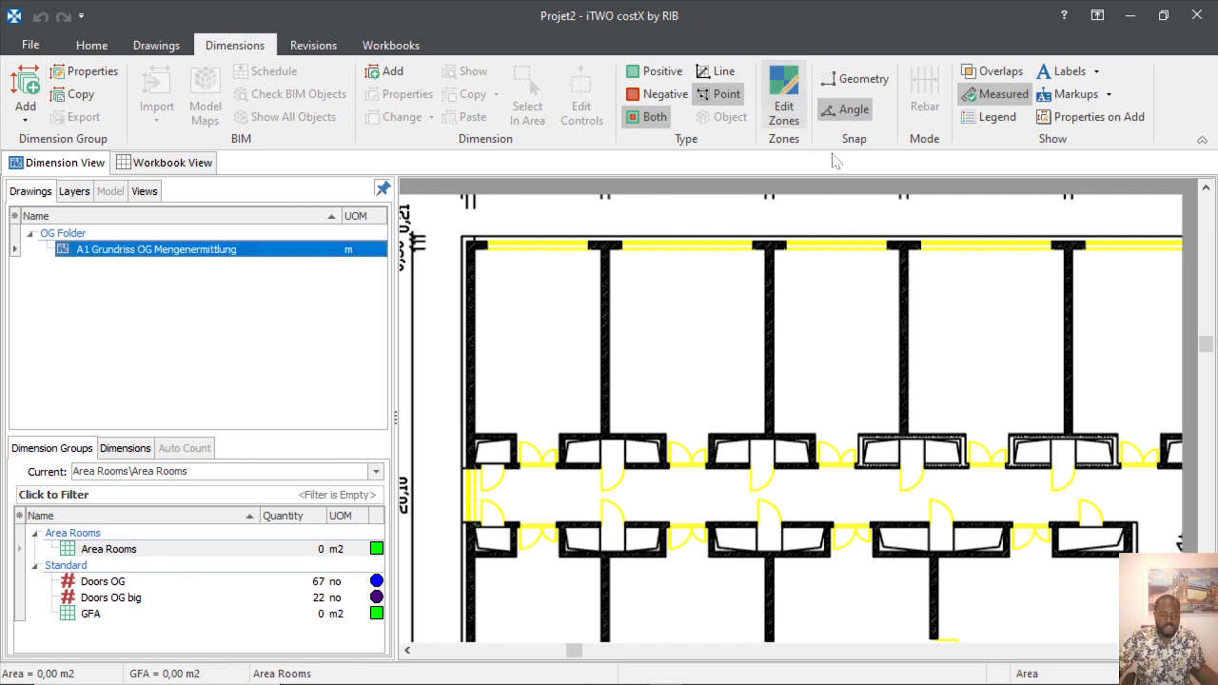
Switch to Line tracing and mark the room's left and bottom inner wall edges.
click(727, 80)
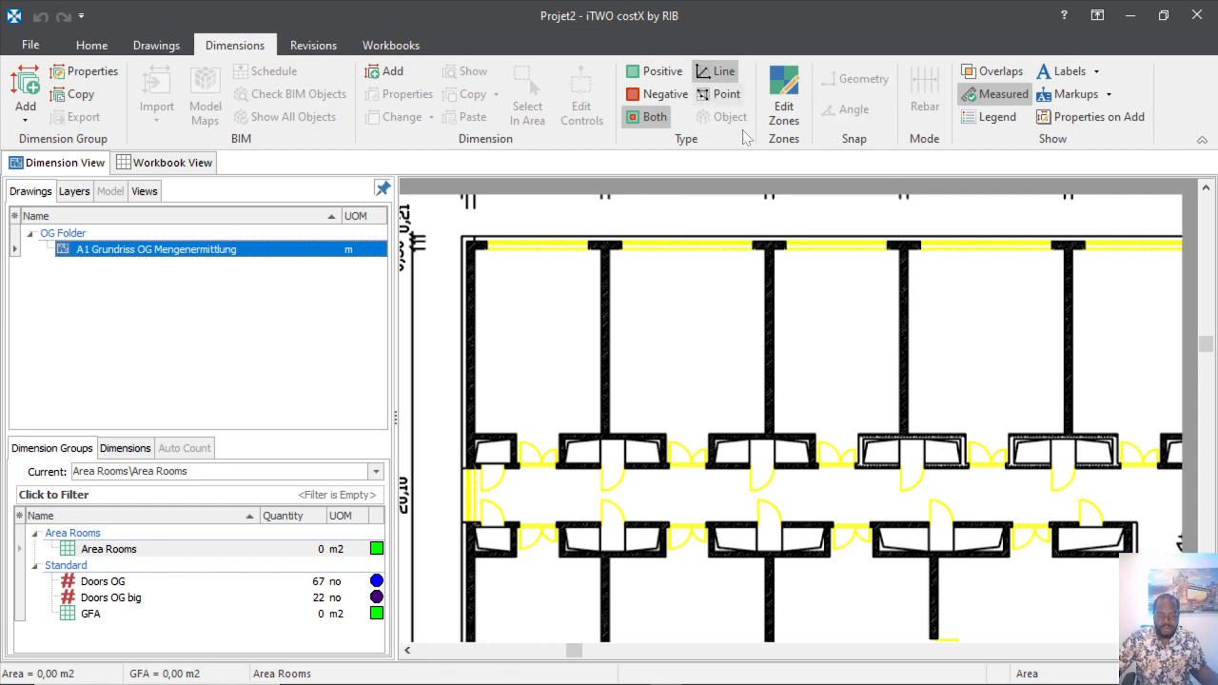
scroll(487, 296, up, 3)
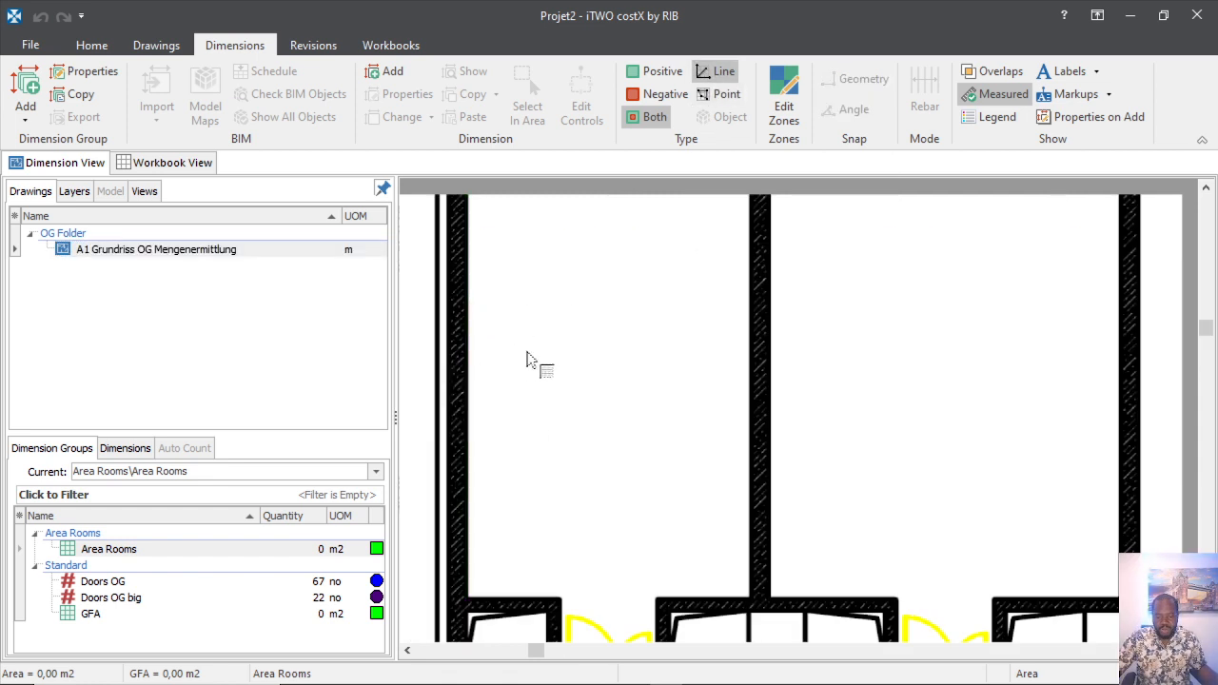
click(482, 437)
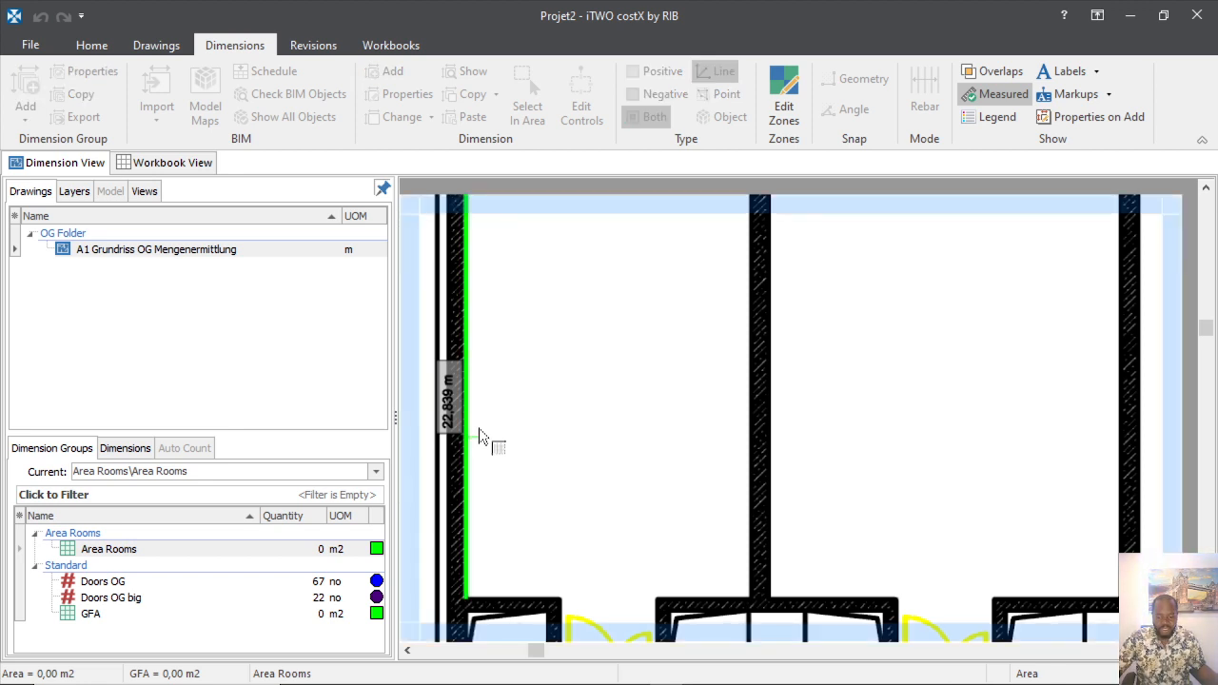
click(531, 579)
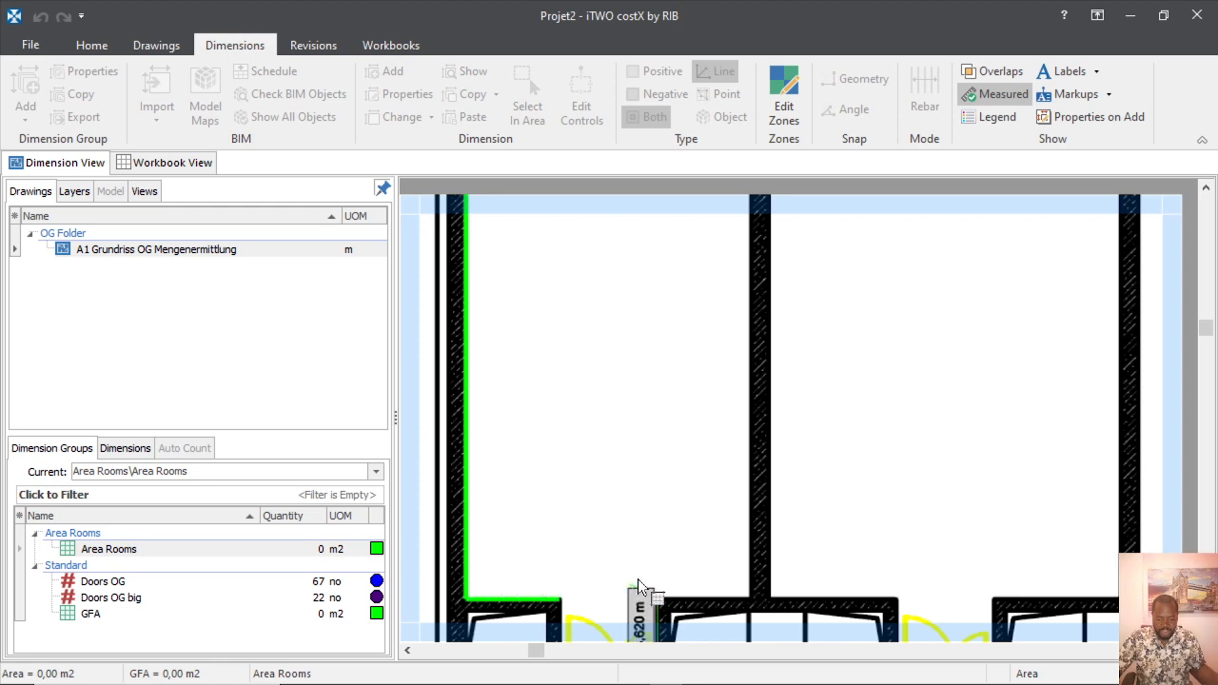
click(719, 571)
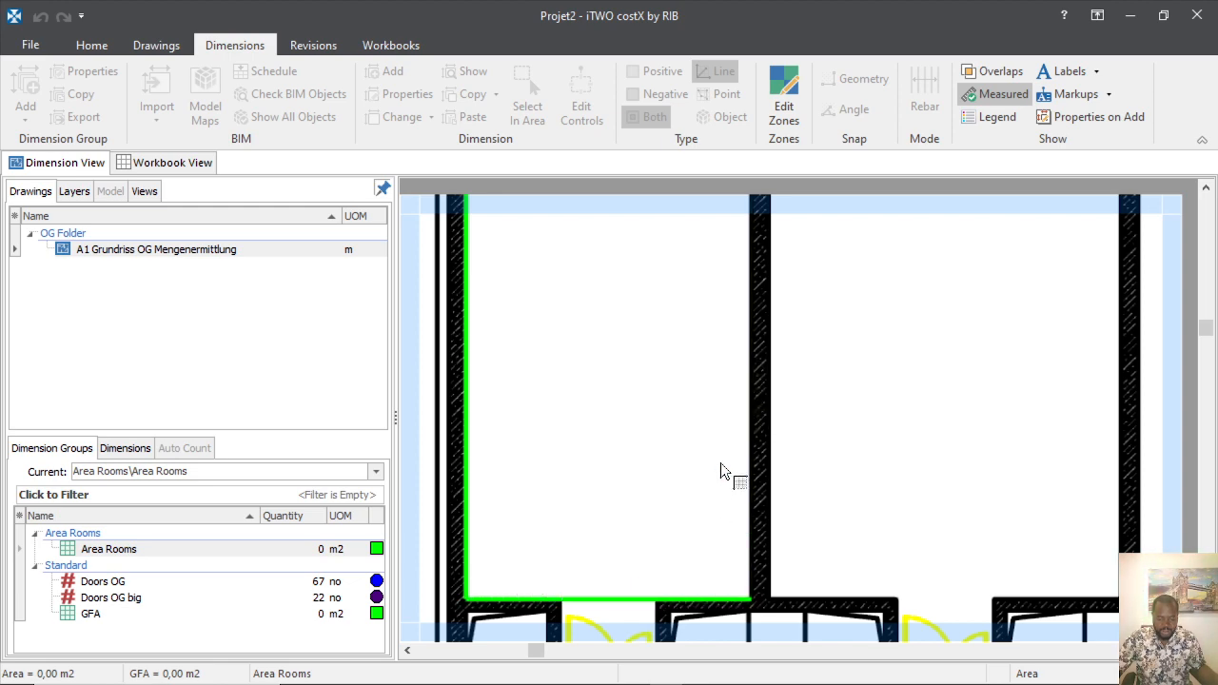
Continue the outline along the top wall to the top-left corner, then reselect the OG drawing.
scroll(710, 509, down, 3)
scroll(710, 509, up, 5)
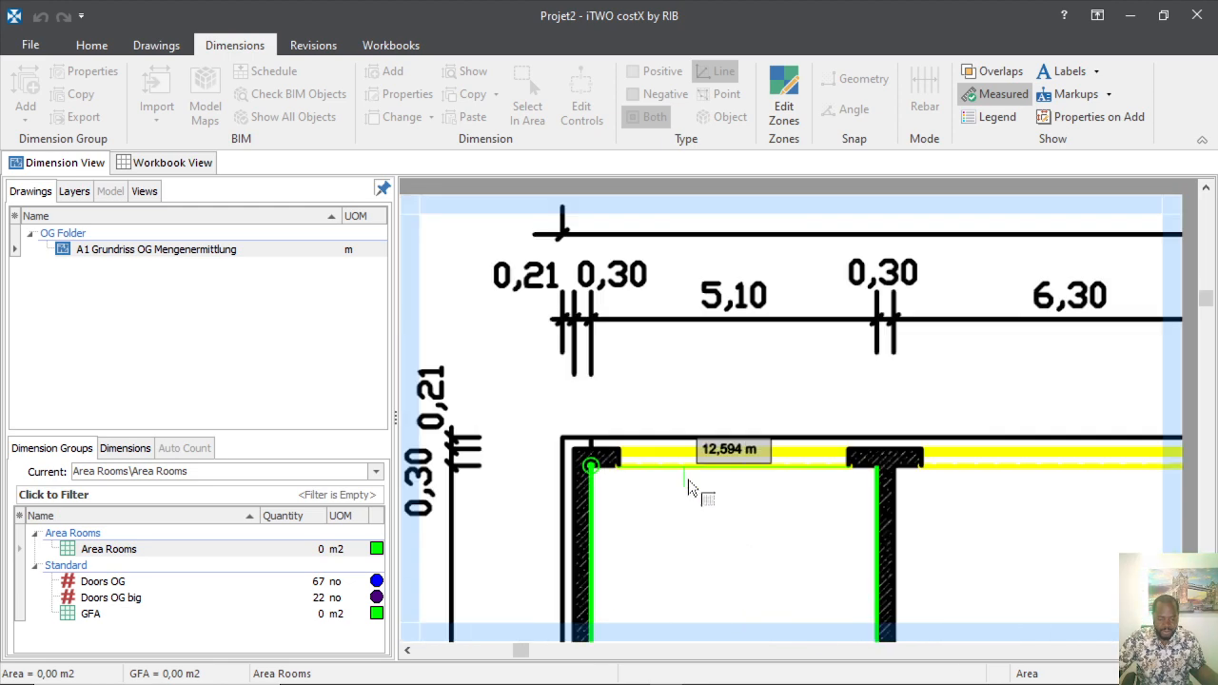
click(715, 484)
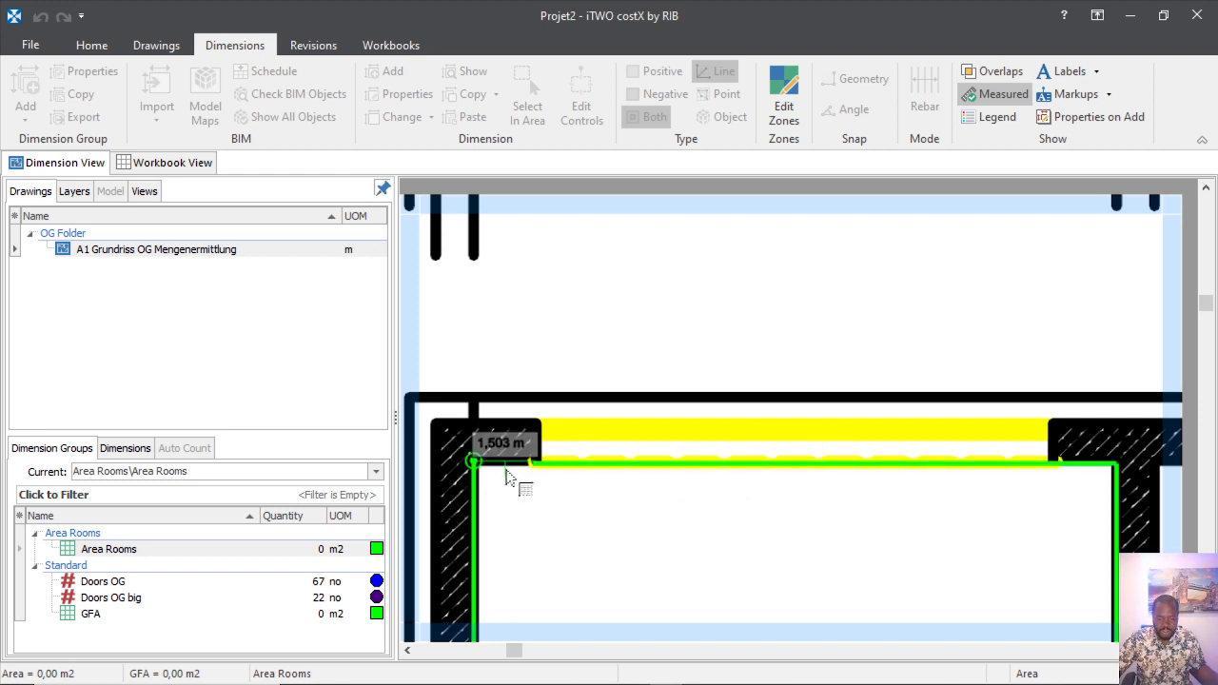
scroll(507, 473, up, 4)
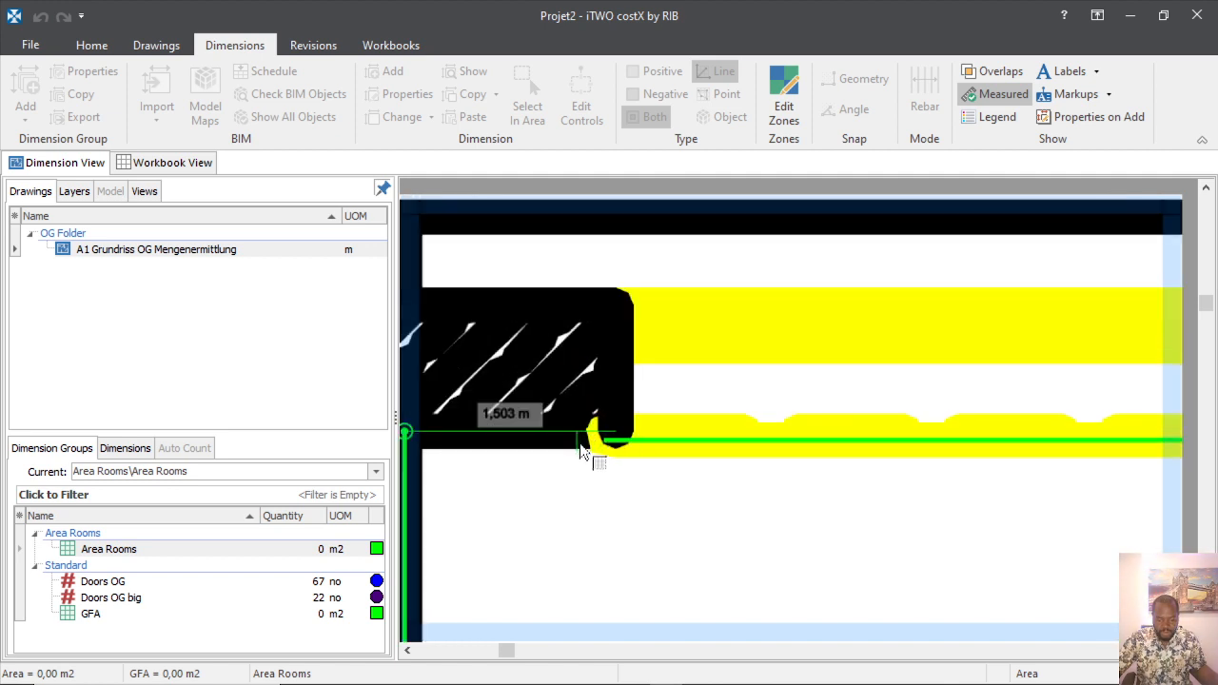
click(592, 440)
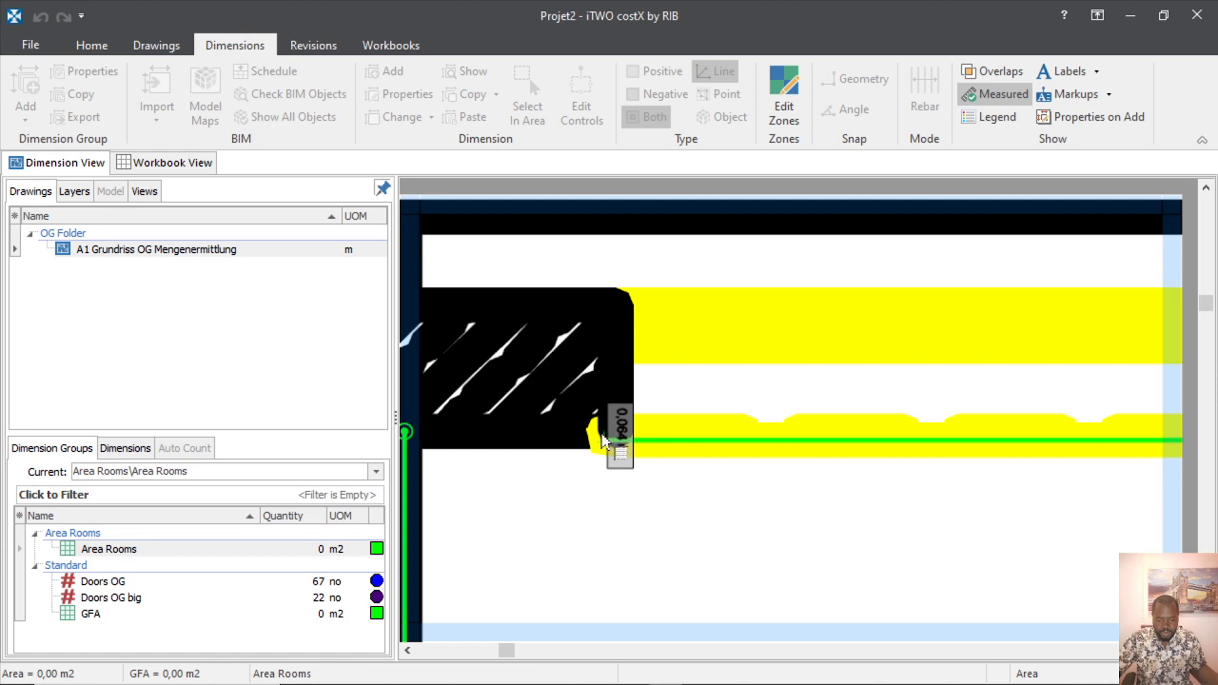
scroll(612, 437, up, 2)
scroll(609, 433, down, 2)
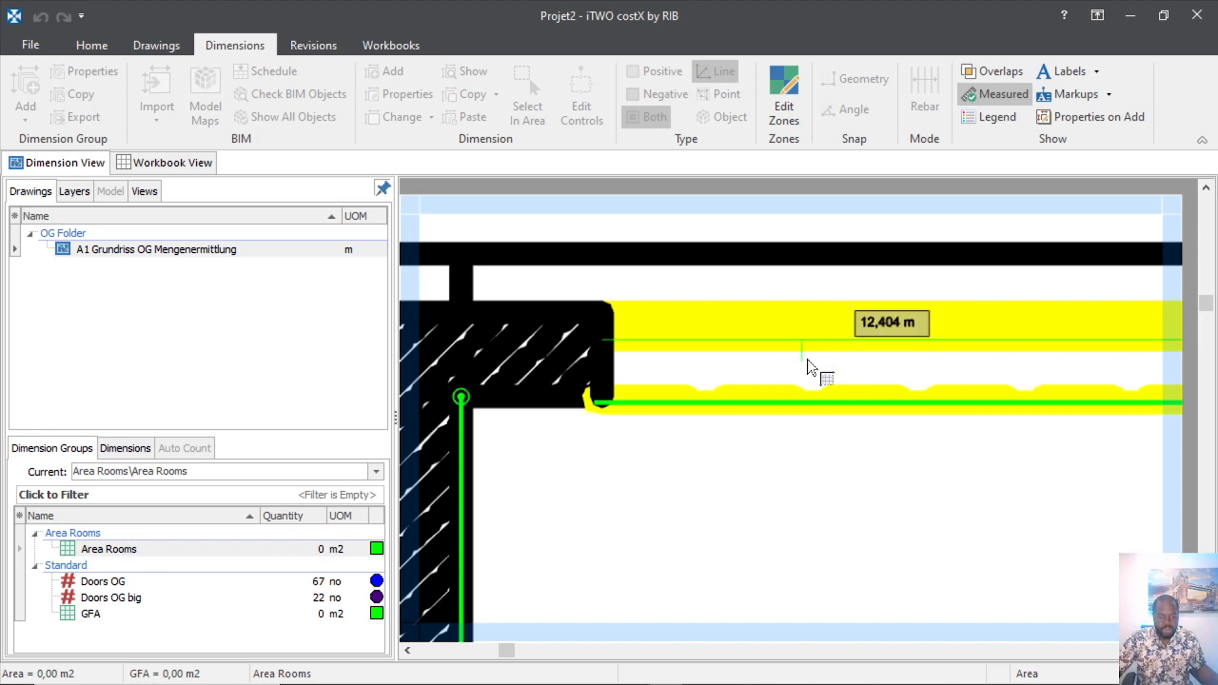
click(142, 250)
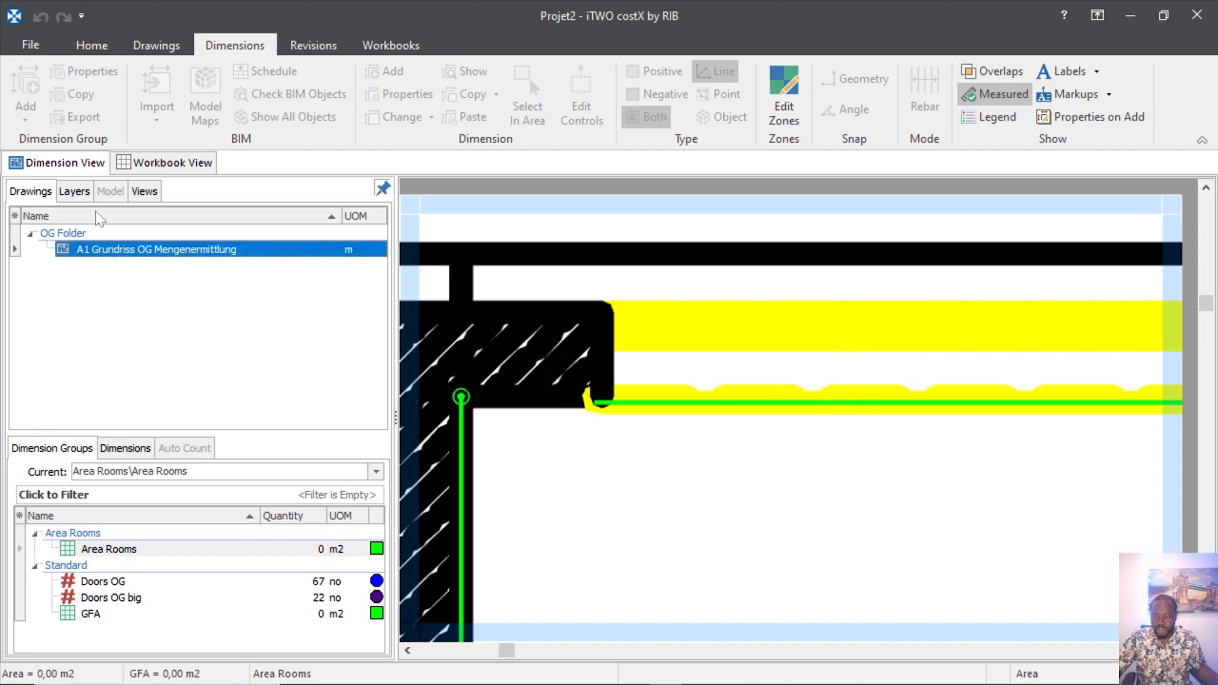
Hide the LINES: YELLOW layer on the OG plan and discard an accidental stray line.
click(76, 193)
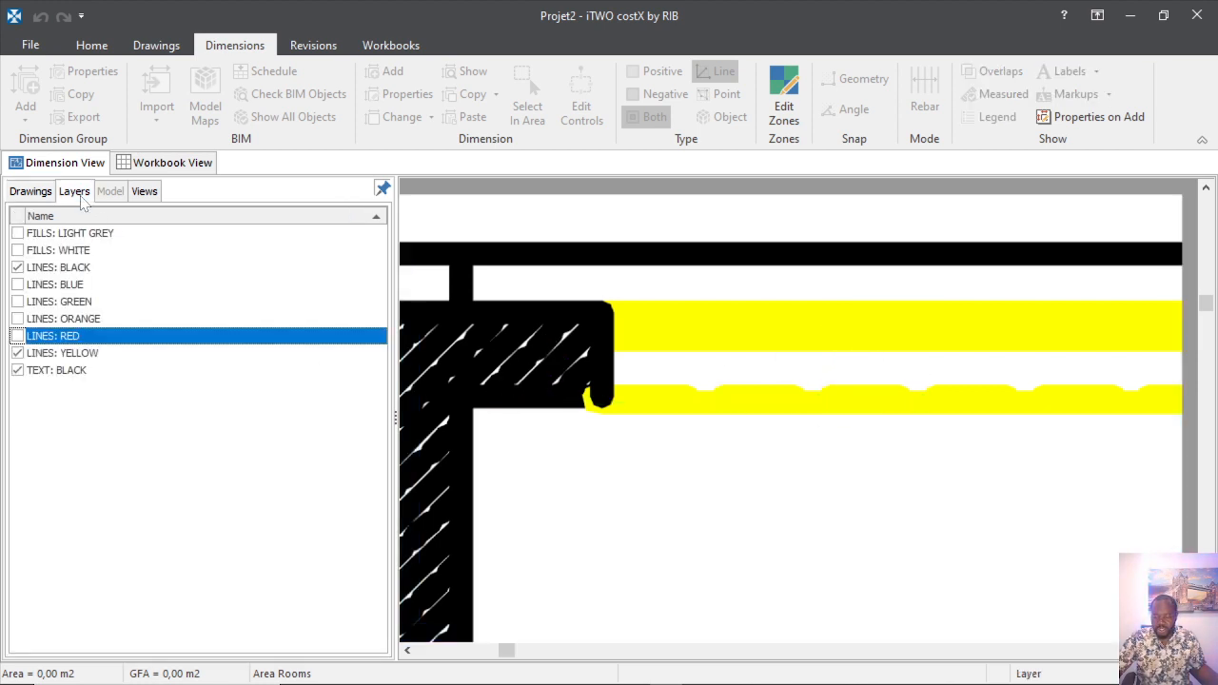
click(17, 353)
click(589, 397)
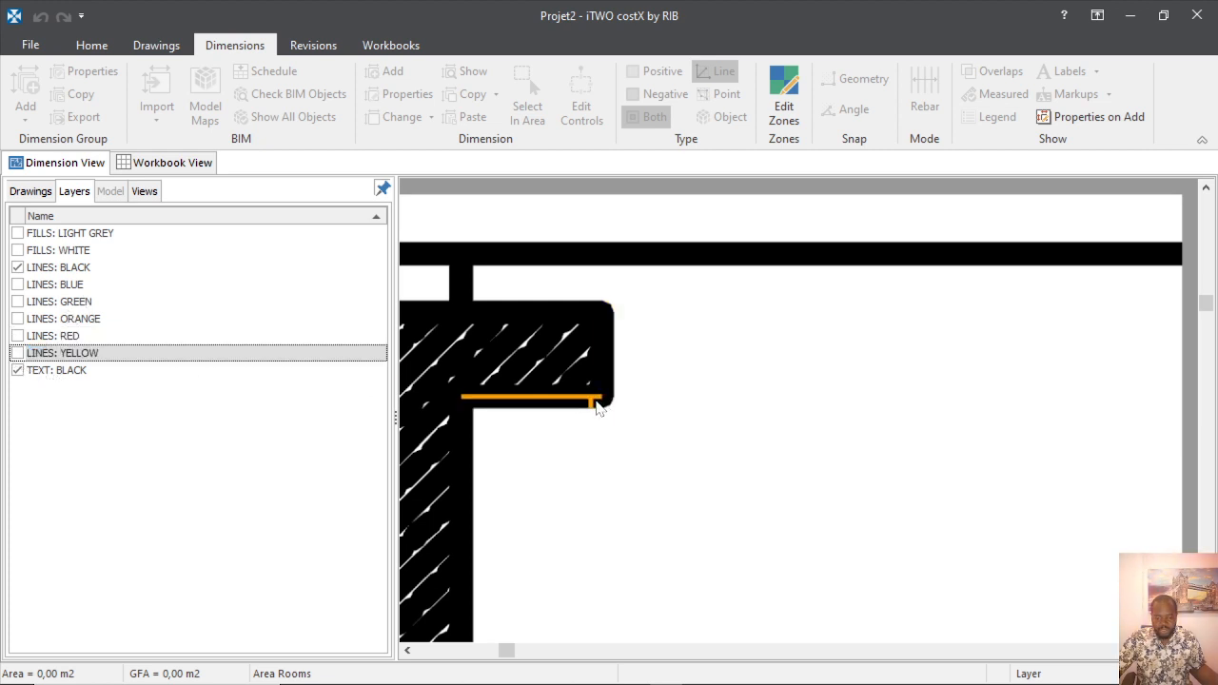
click(188, 352)
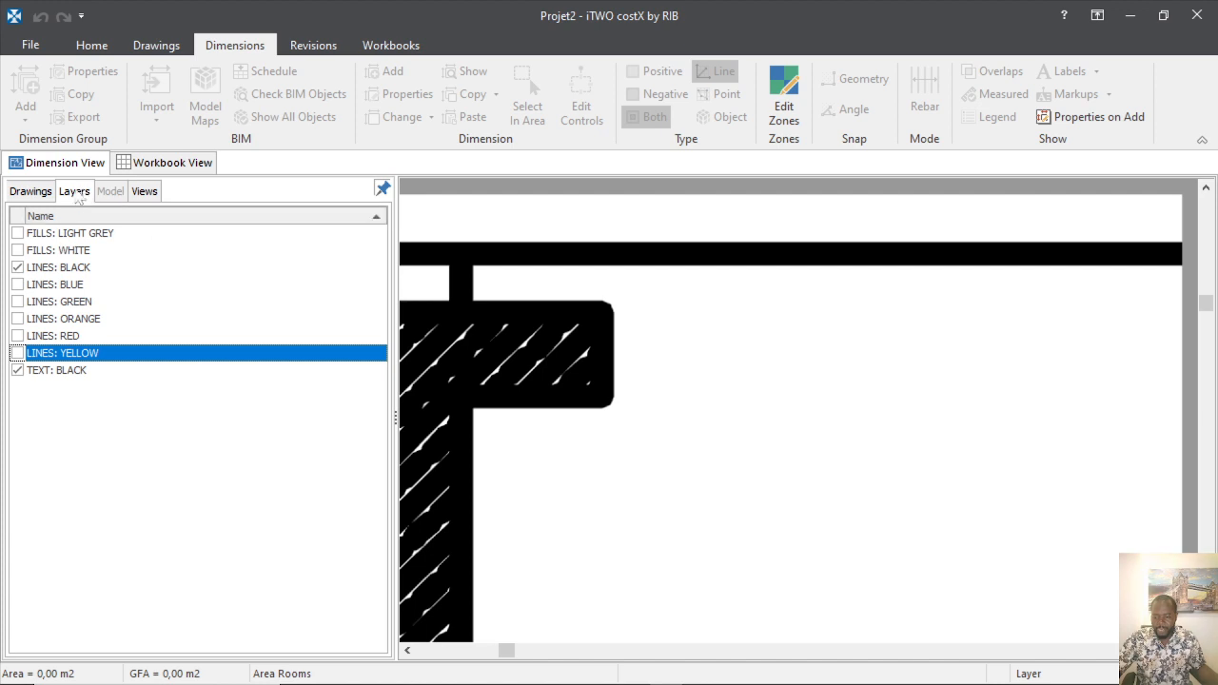
click(30, 191)
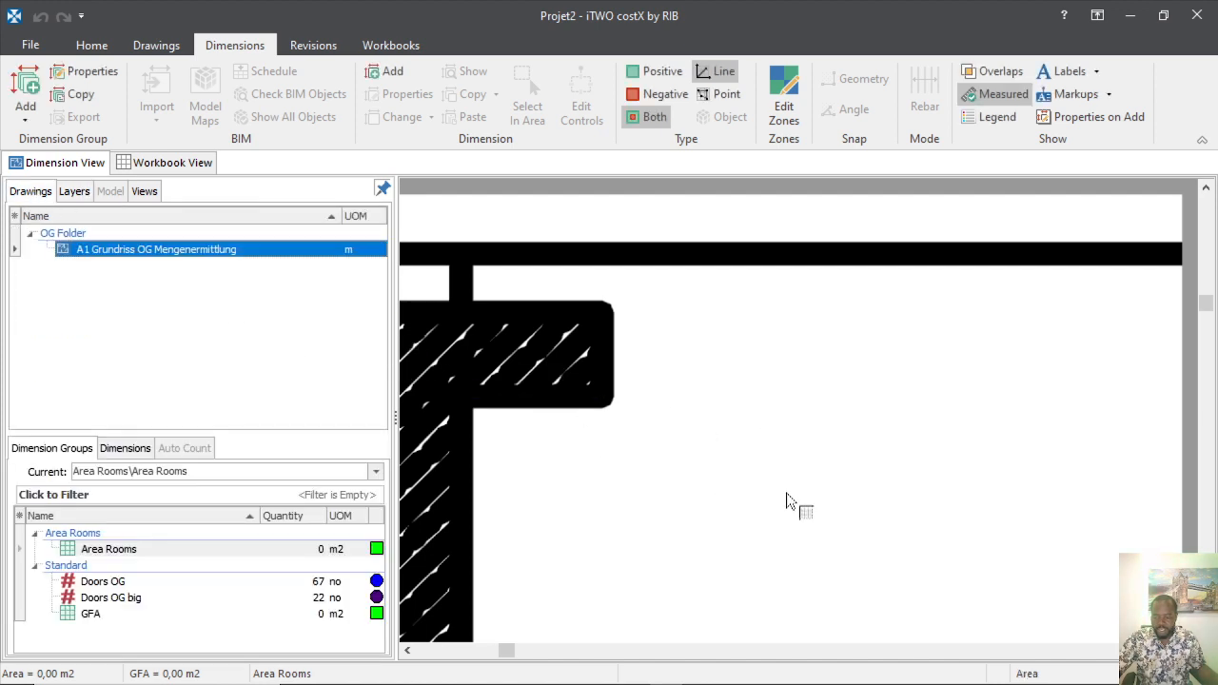
Restart the room outline by picking its left and bottom wall lines.
click(787, 501)
scroll(786, 502, down, 6)
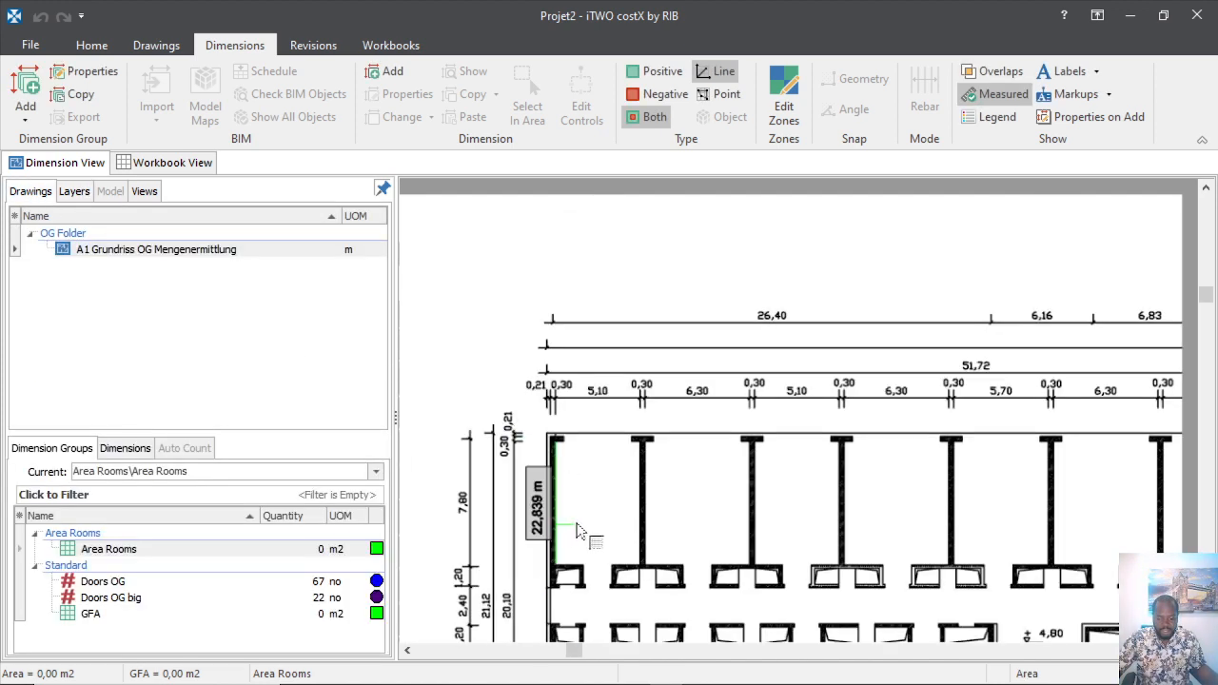
scroll(571, 519, up, 4)
scroll(544, 417, down, 4)
scroll(562, 483, up, 5)
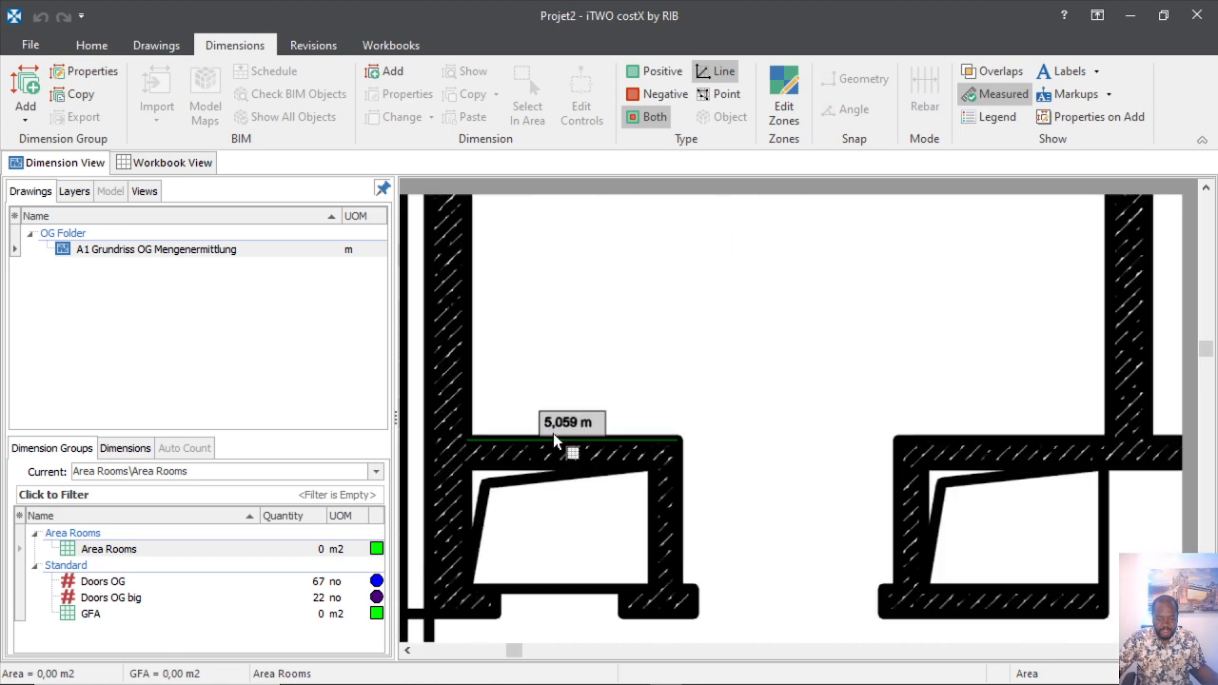
scroll(555, 439, up, 1)
click(436, 266)
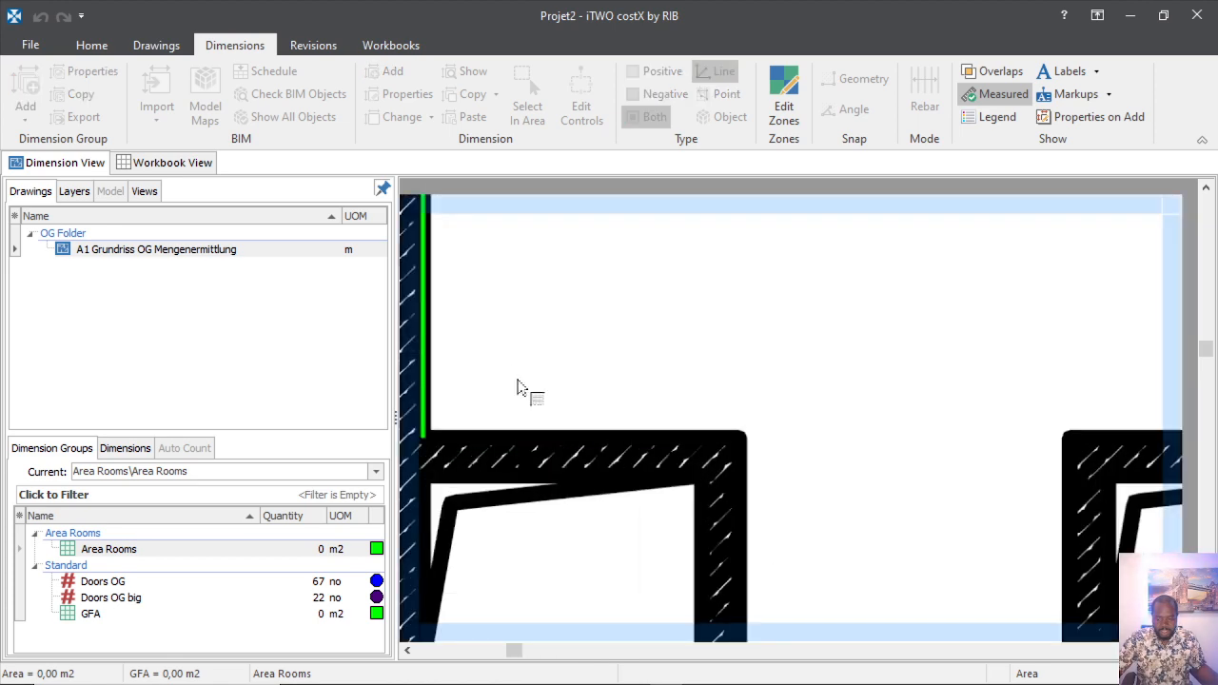
click(592, 404)
scroll(674, 420, down, 3)
scroll(787, 428, up, 3)
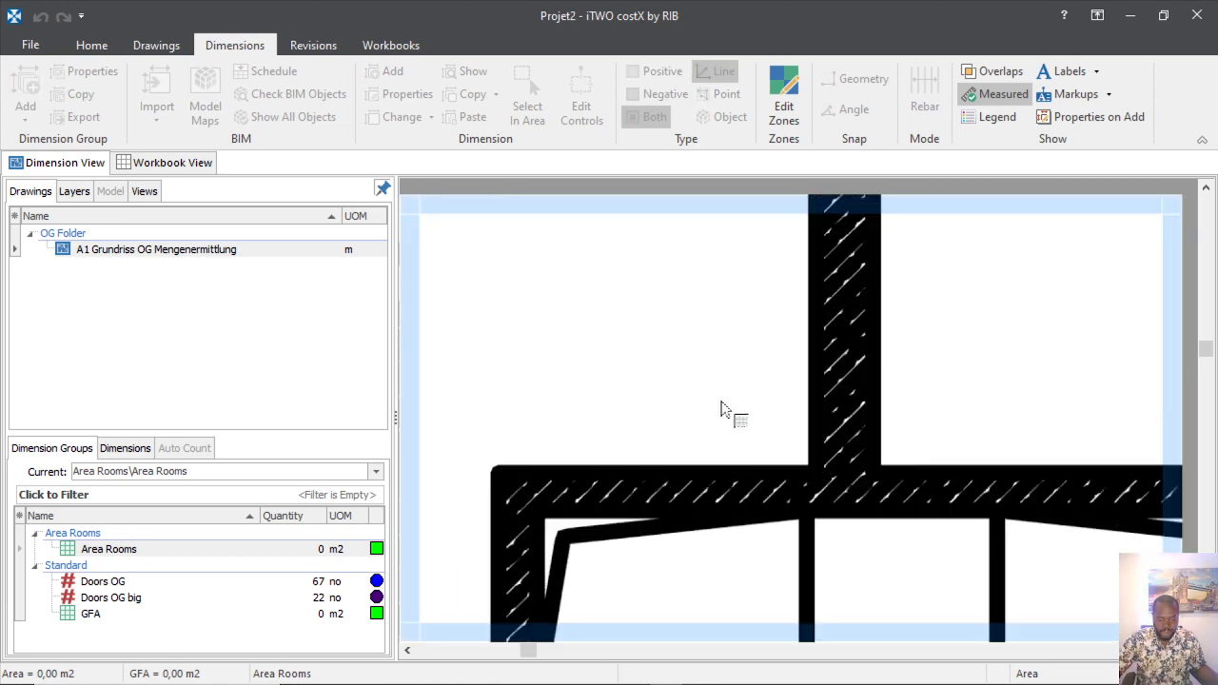
Add the right wall and top segments and finish the room as NER 0001 at 352,42 m2.
click(781, 455)
scroll(786, 410, down, 3)
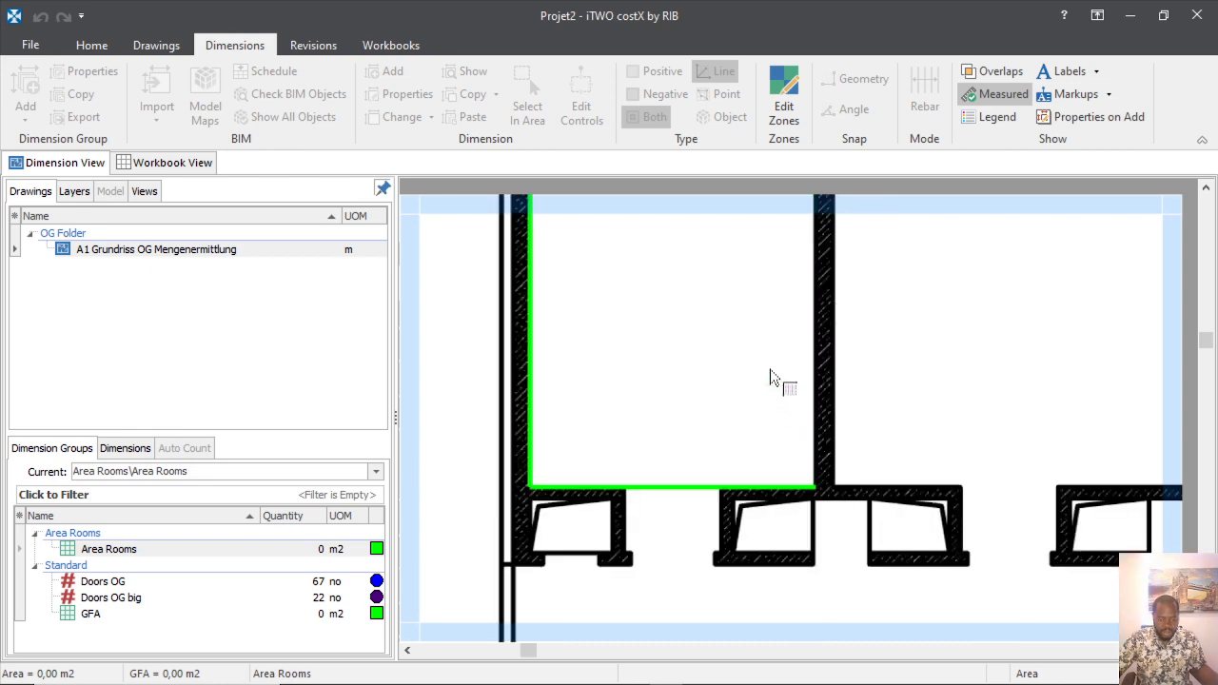
click(808, 382)
scroll(808, 392, down, 3)
scroll(845, 350, up, 3)
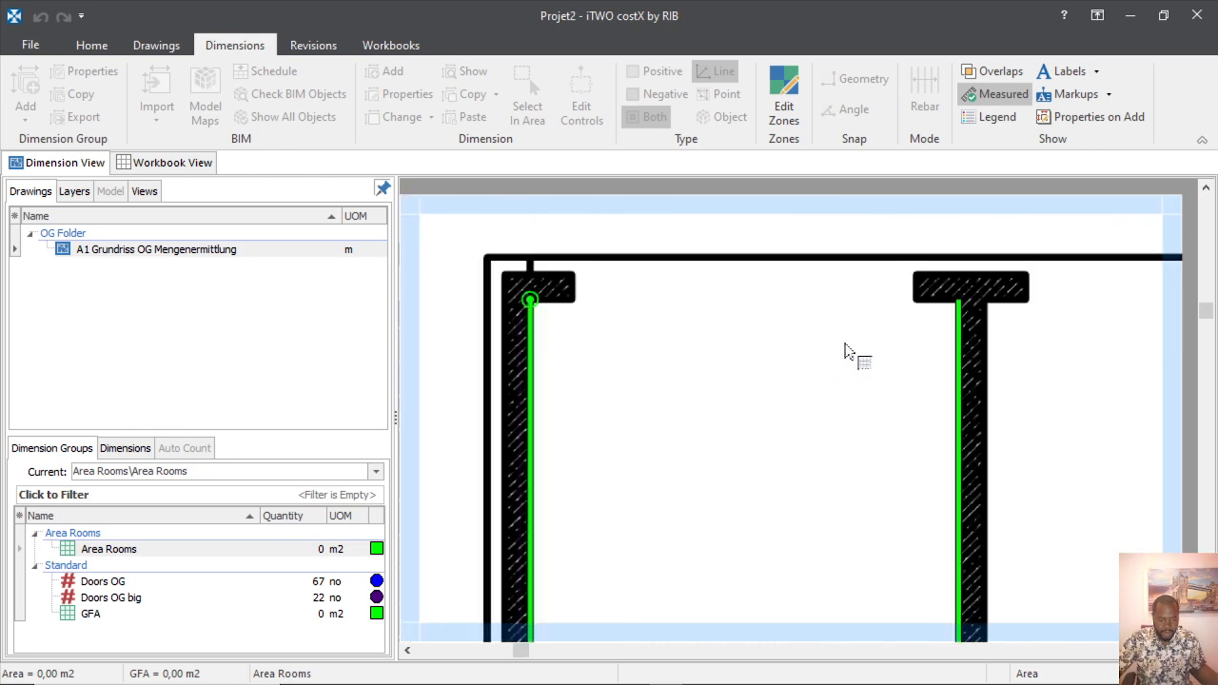
click(932, 323)
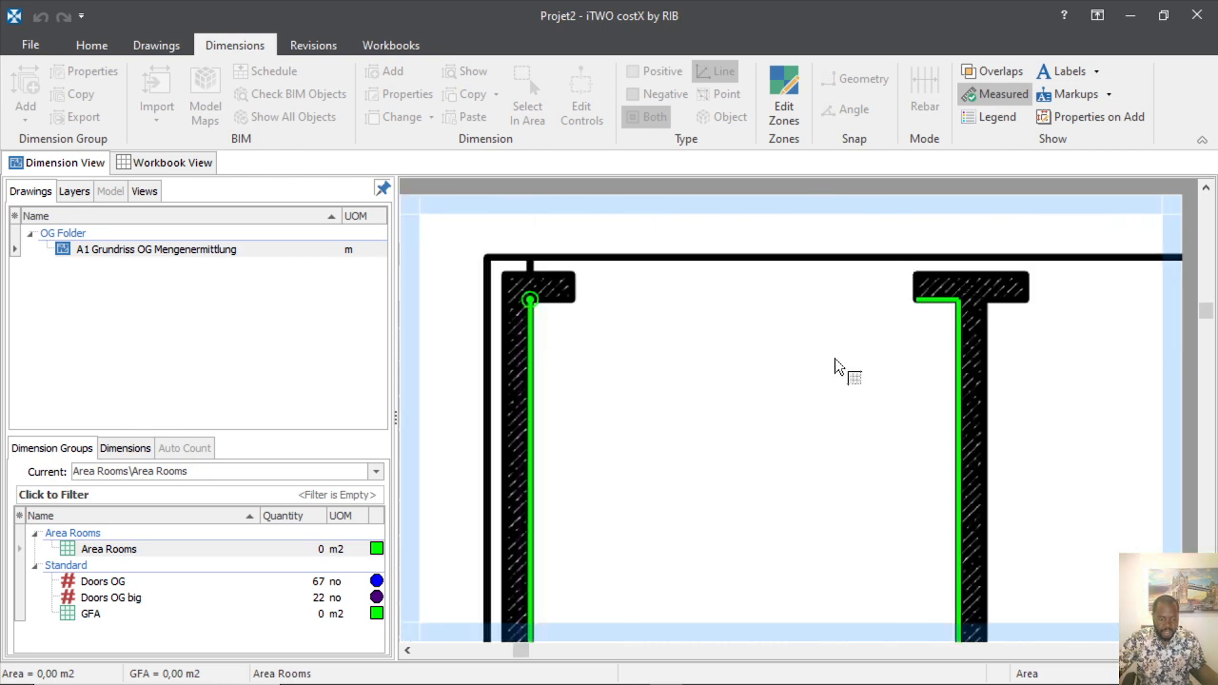
click(569, 320)
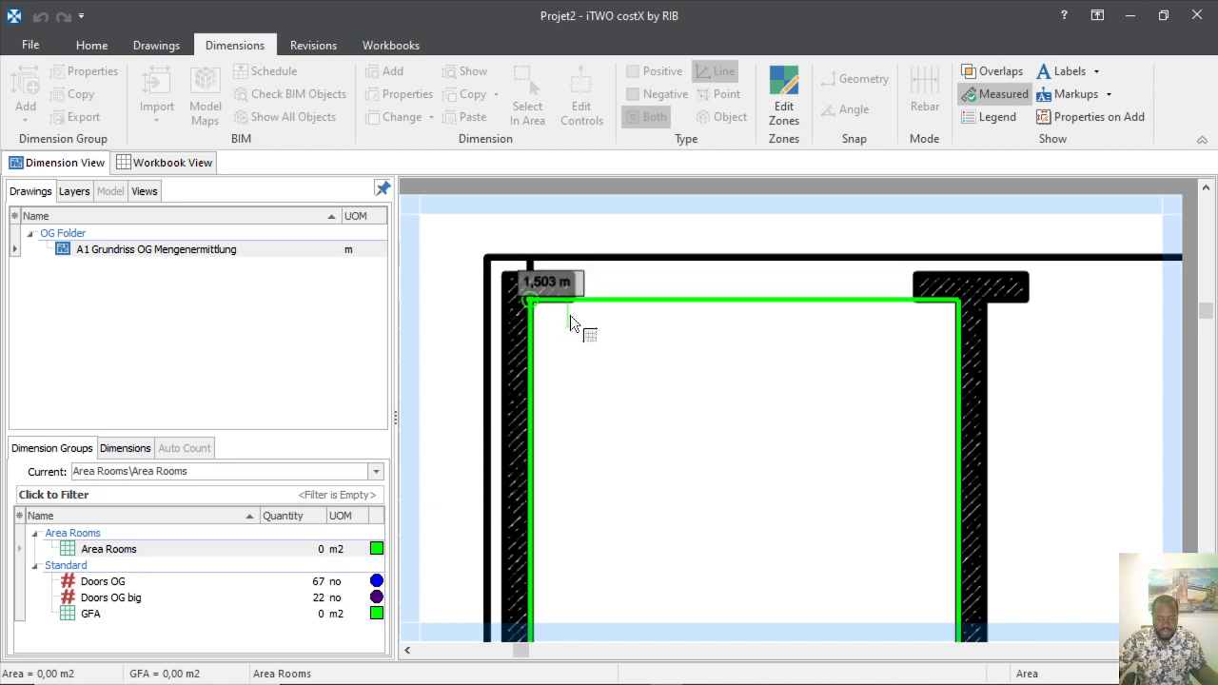
right_click(723, 409)
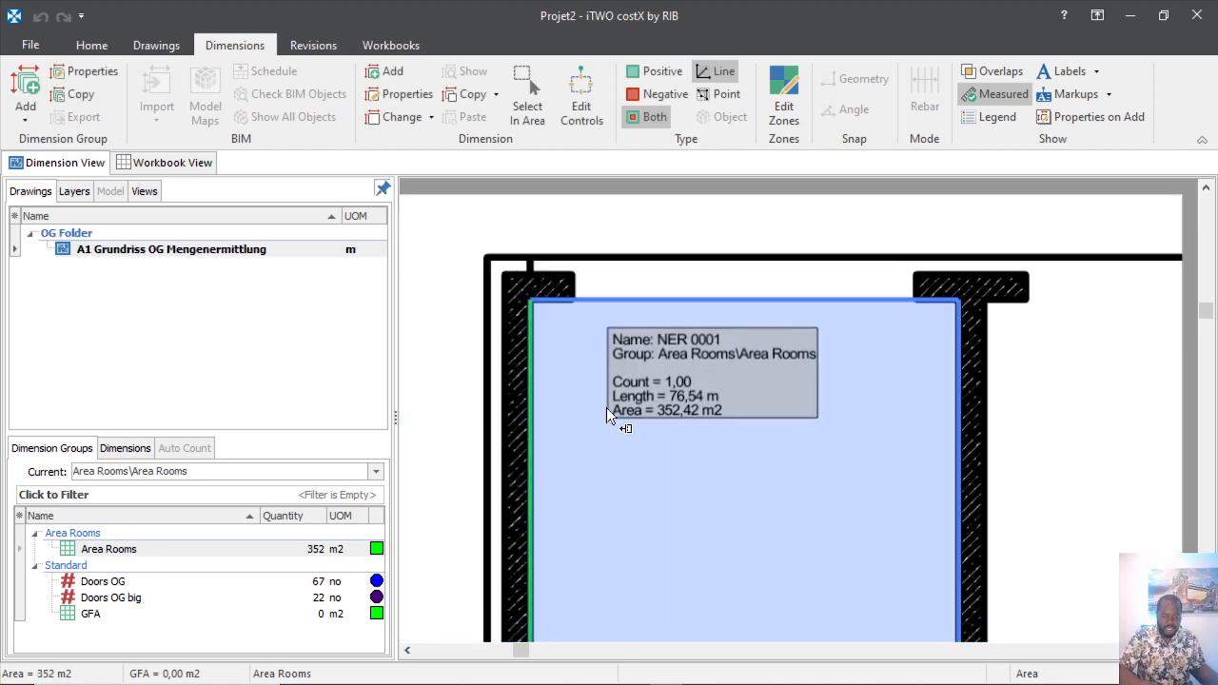
scroll(666, 418, down, 4)
scroll(694, 390, up, 4)
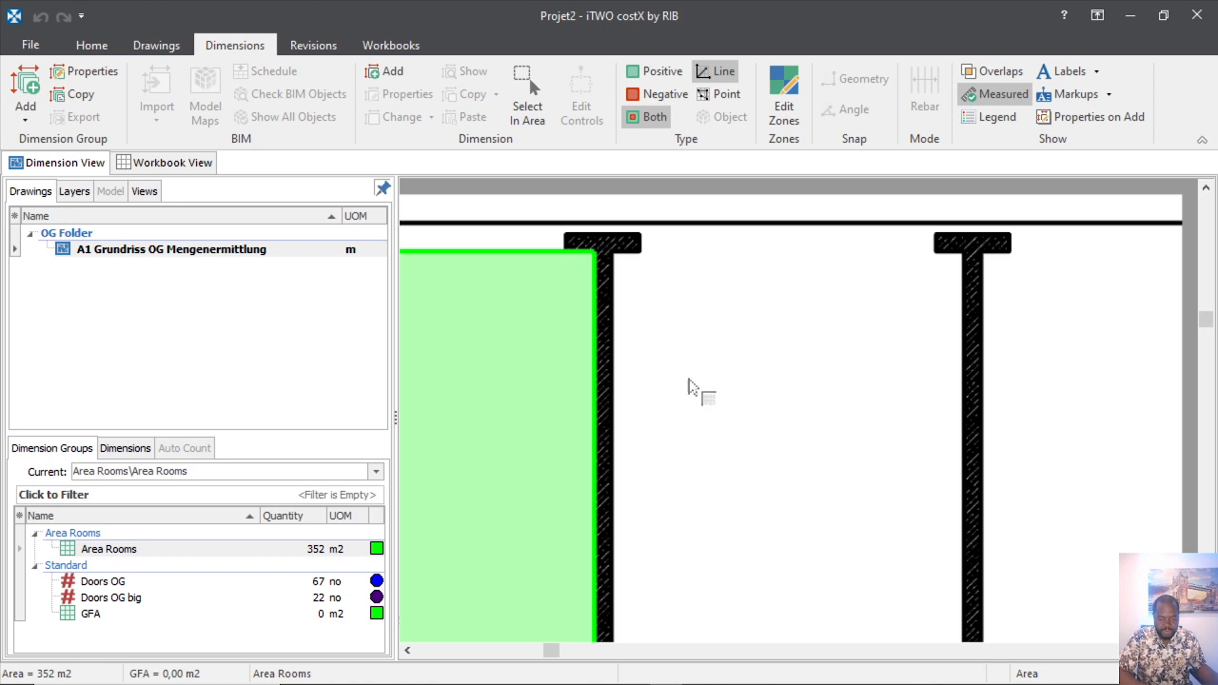
click(629, 294)
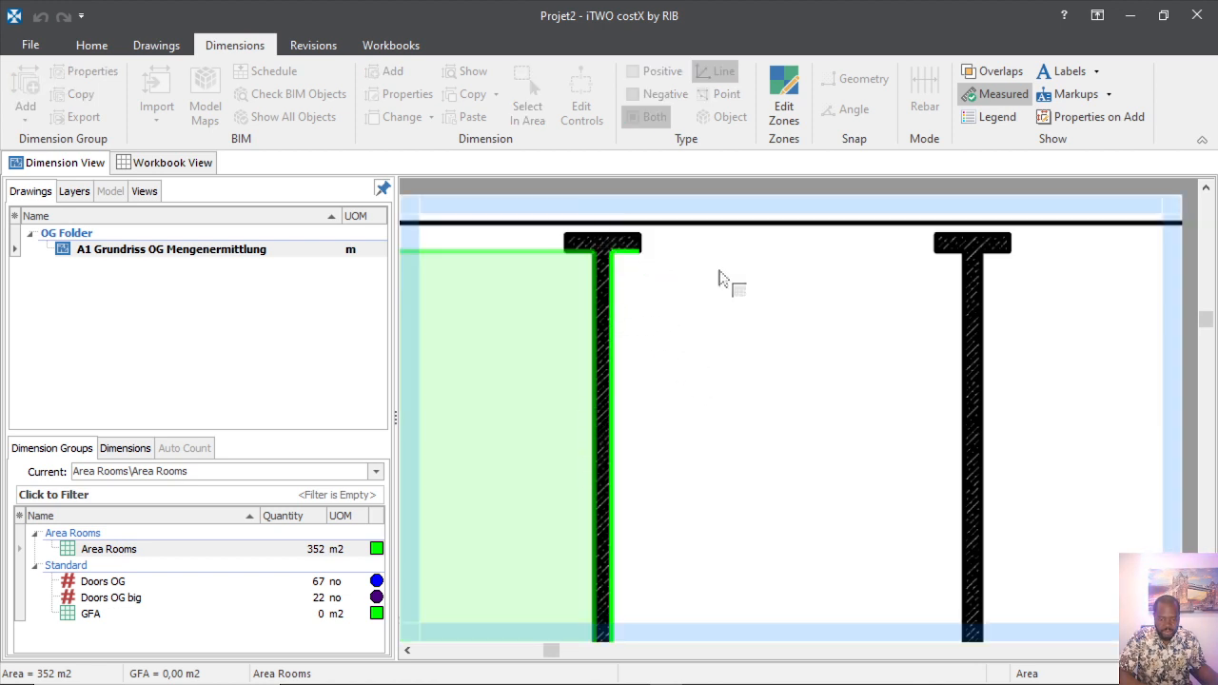
click(941, 266)
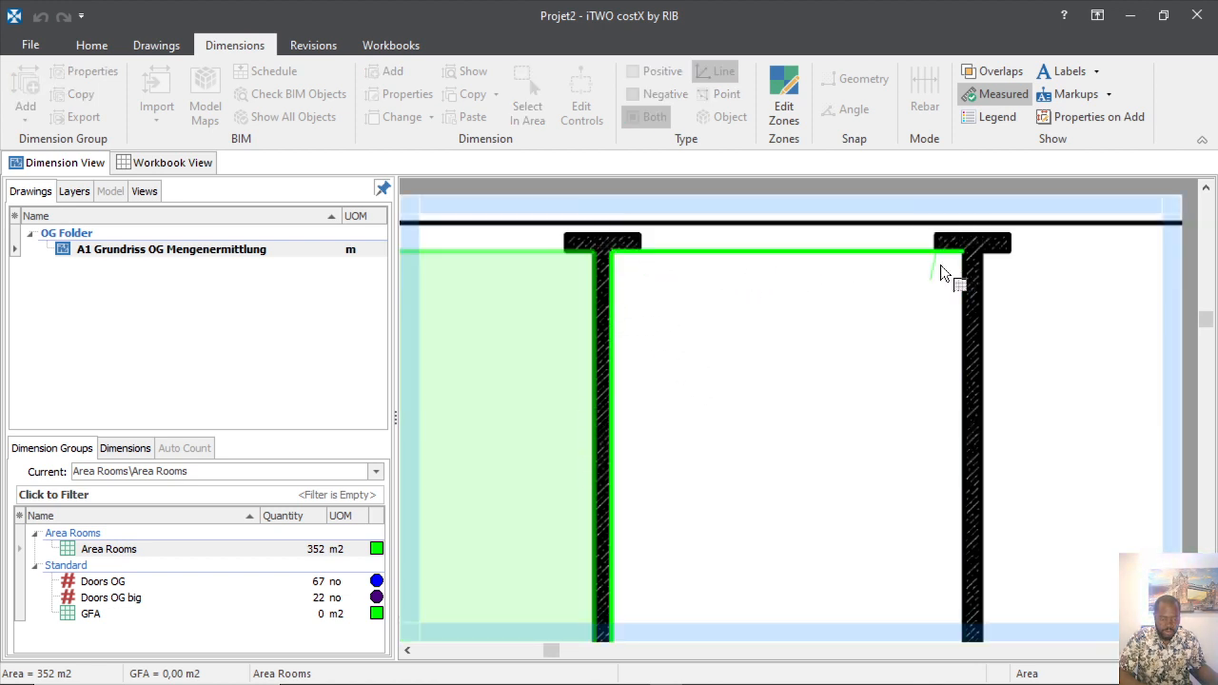
click(933, 438)
scroll(930, 435, down, 5)
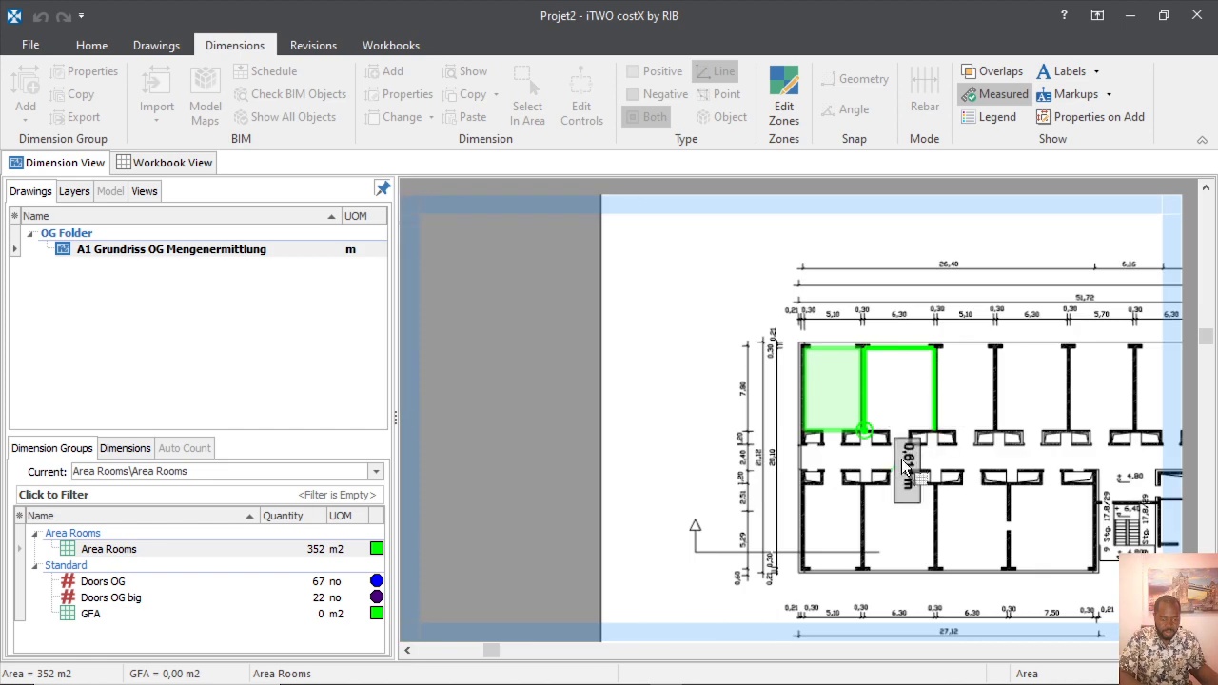
scroll(893, 447, up, 5)
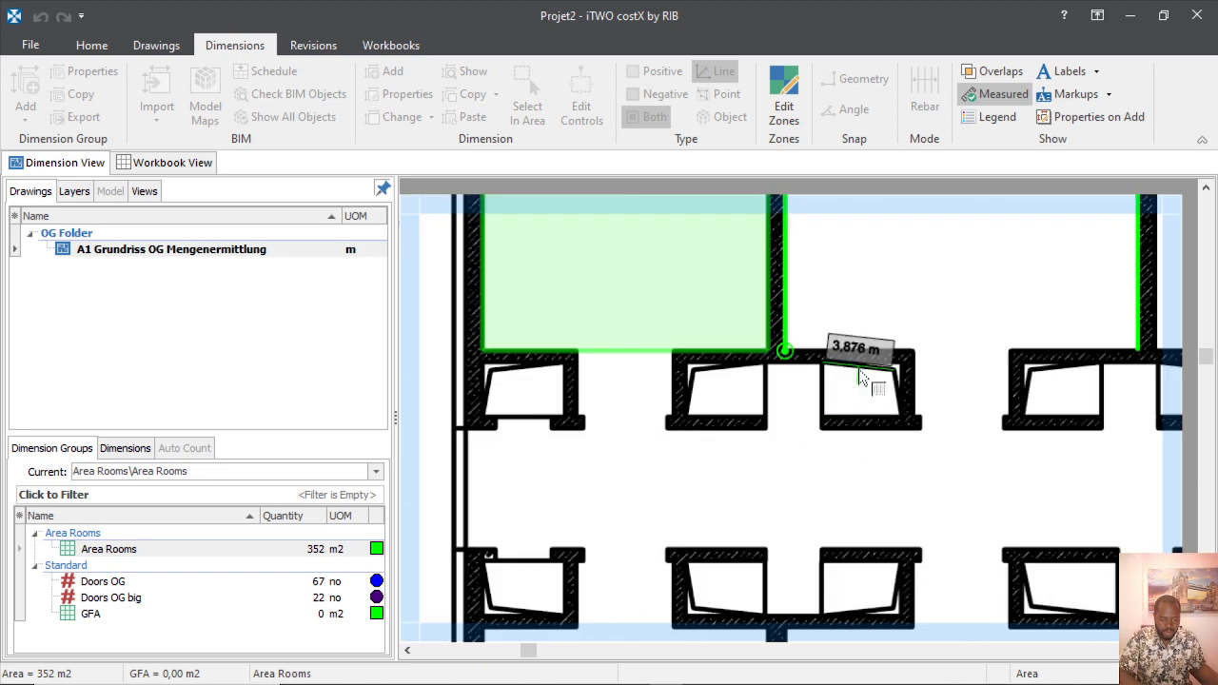
click(838, 316)
right_click(947, 416)
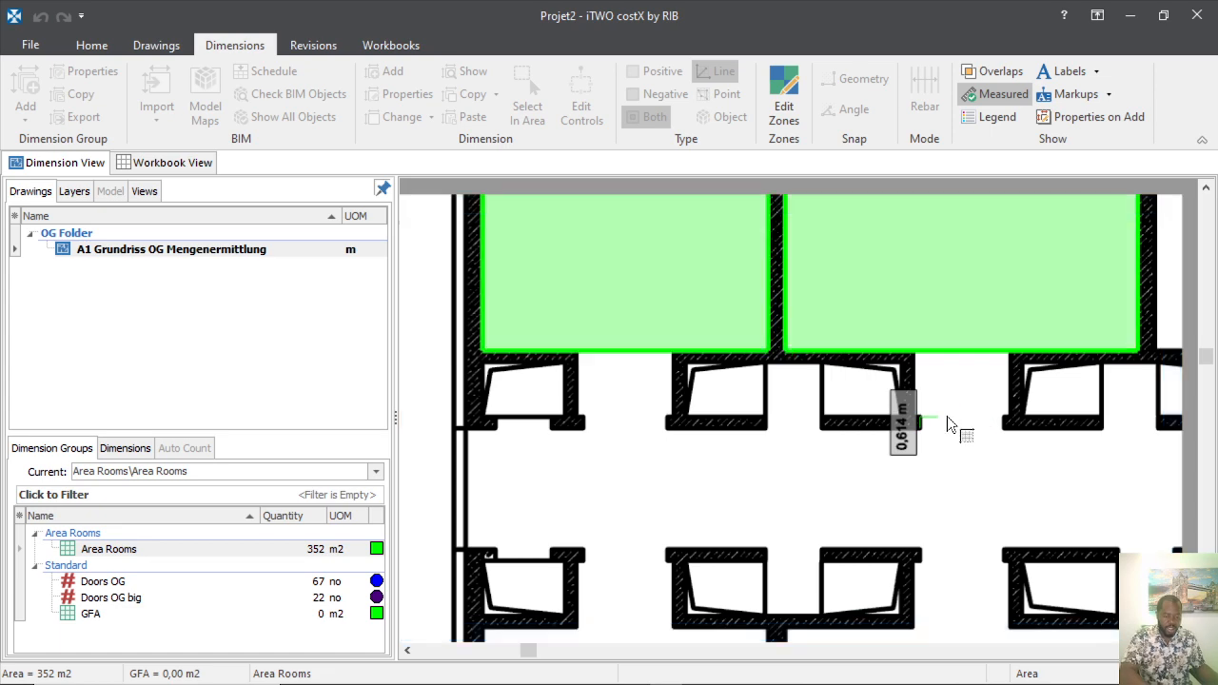
scroll(749, 505, down, 8)
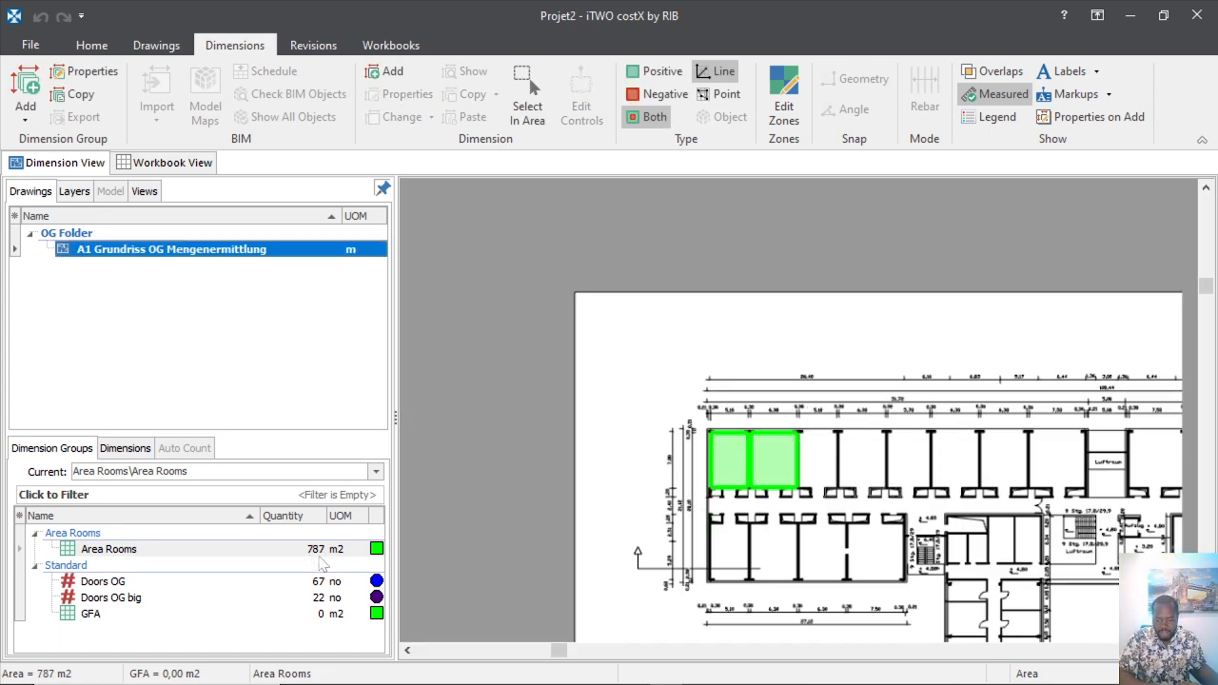
mouse_move(327, 562)
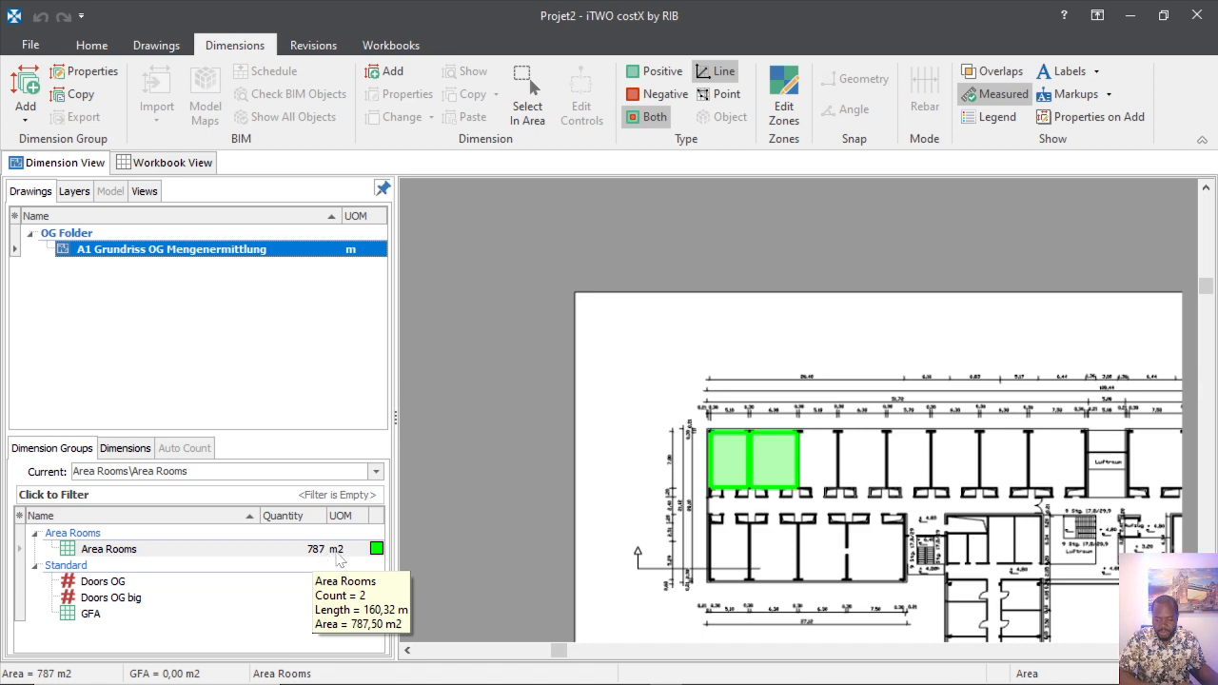
scroll(819, 476, up, 5)
Trace the third top-row room along its walls back to the start point.
scroll(816, 426, down, 2)
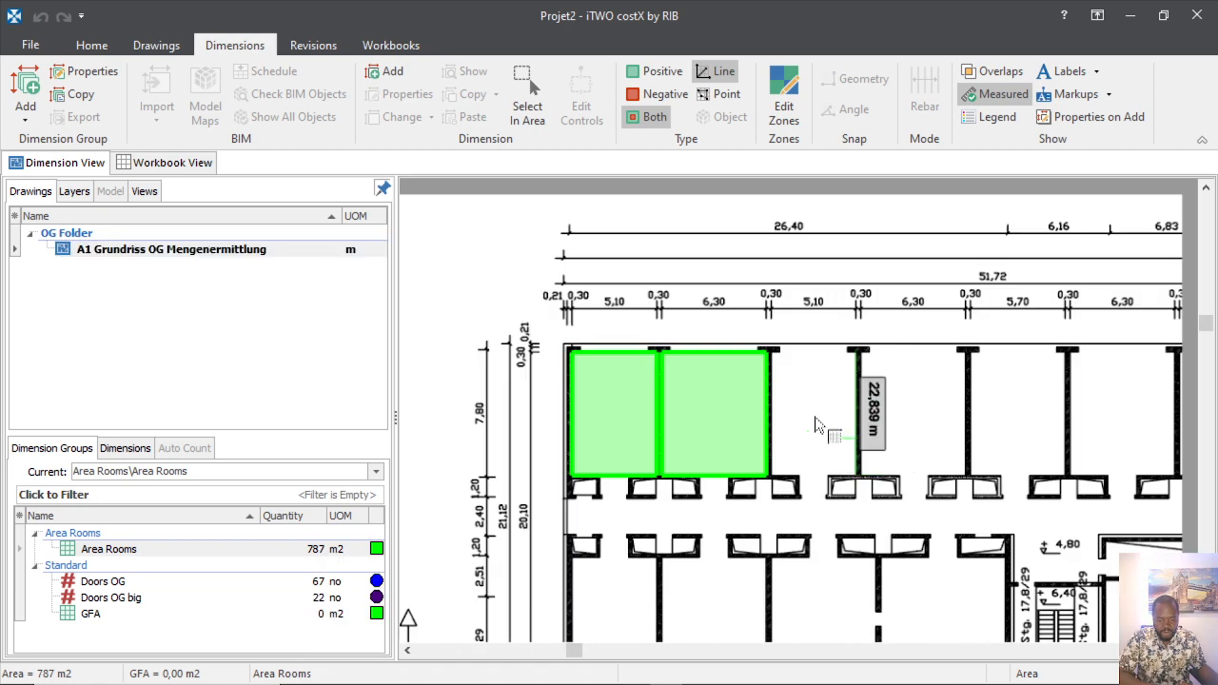
scroll(809, 417, up, 3)
click(728, 380)
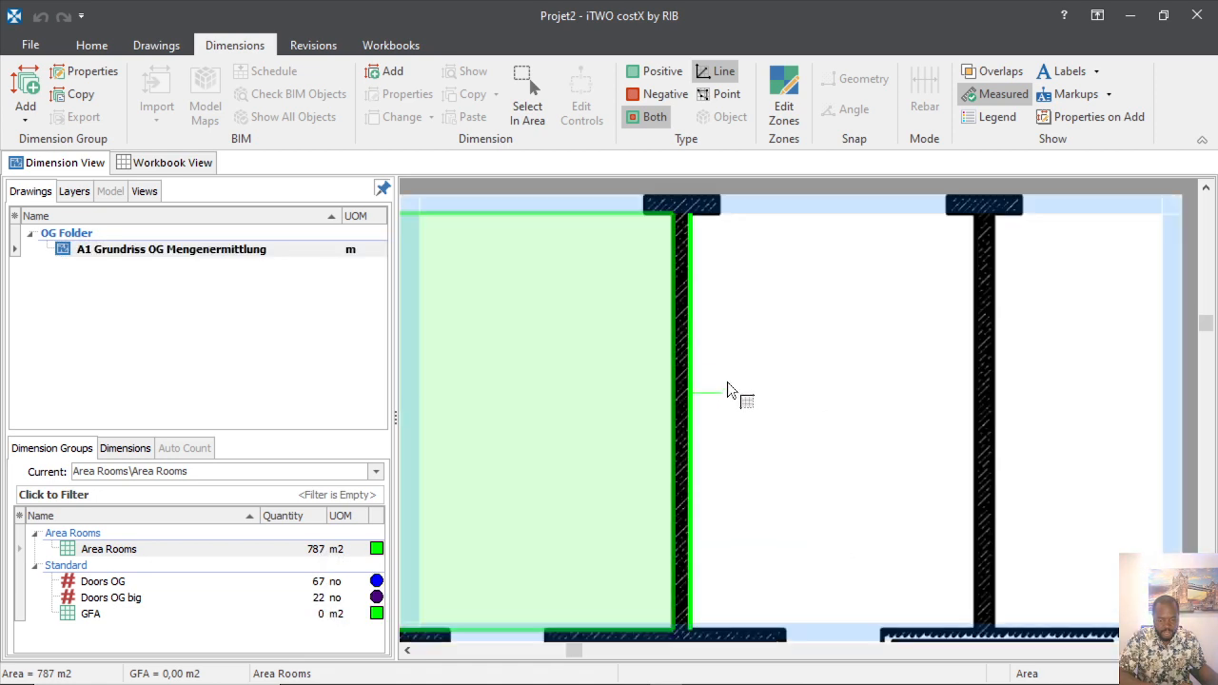
click(756, 600)
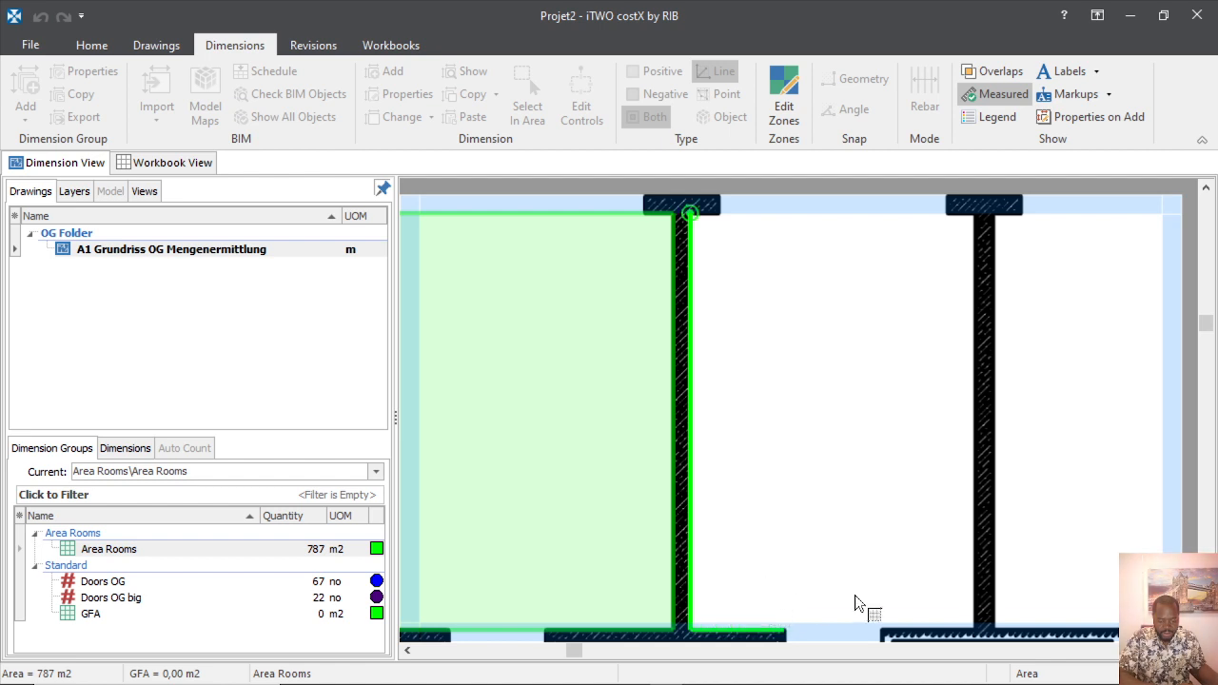
click(917, 594)
click(958, 435)
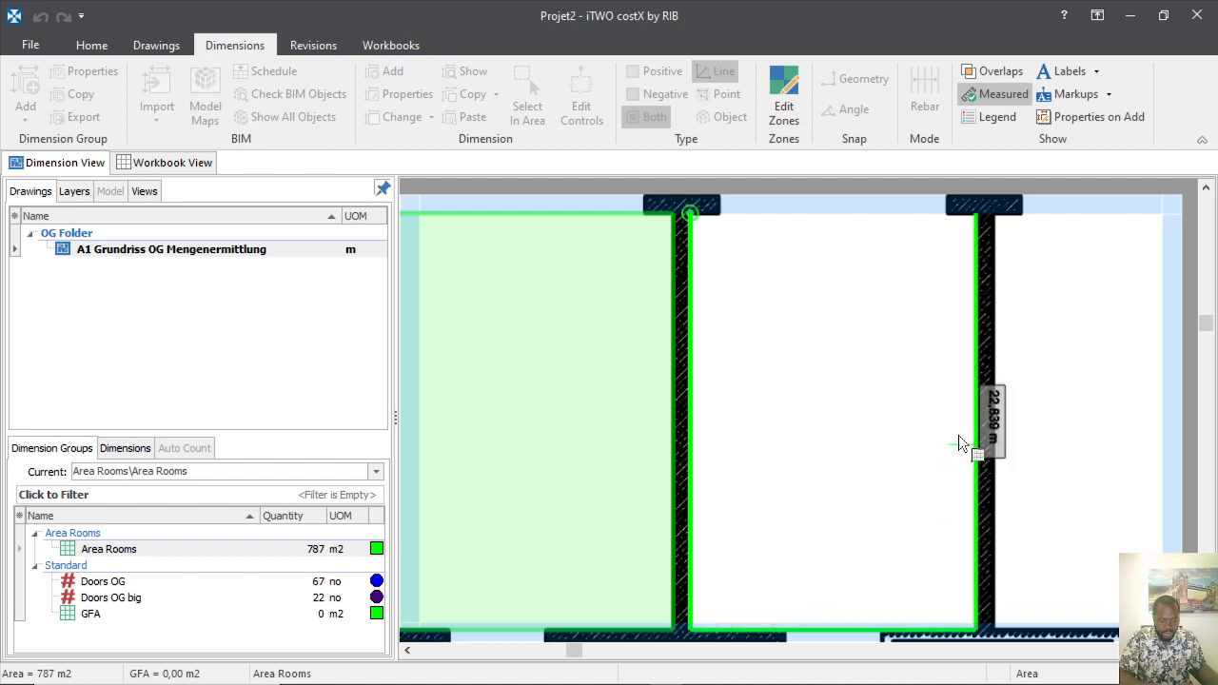
click(718, 220)
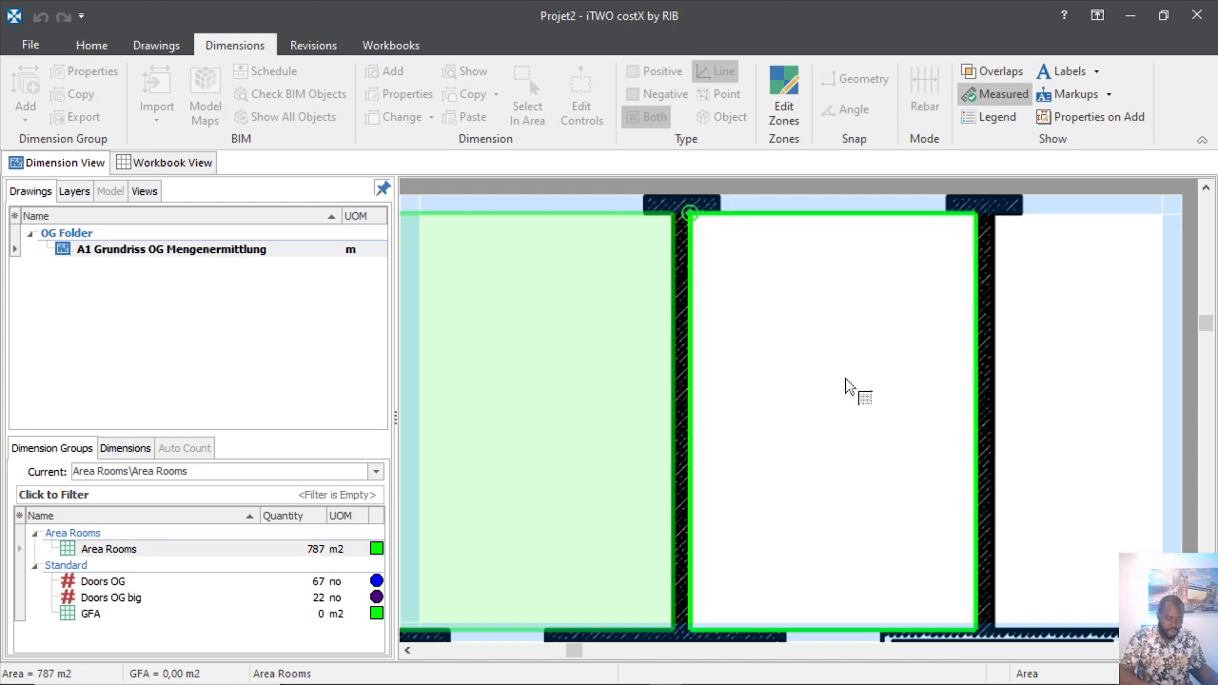
Trace the next room's outline and close it into Area Rooms.
scroll(778, 382, down, 5)
scroll(772, 381, up, 5)
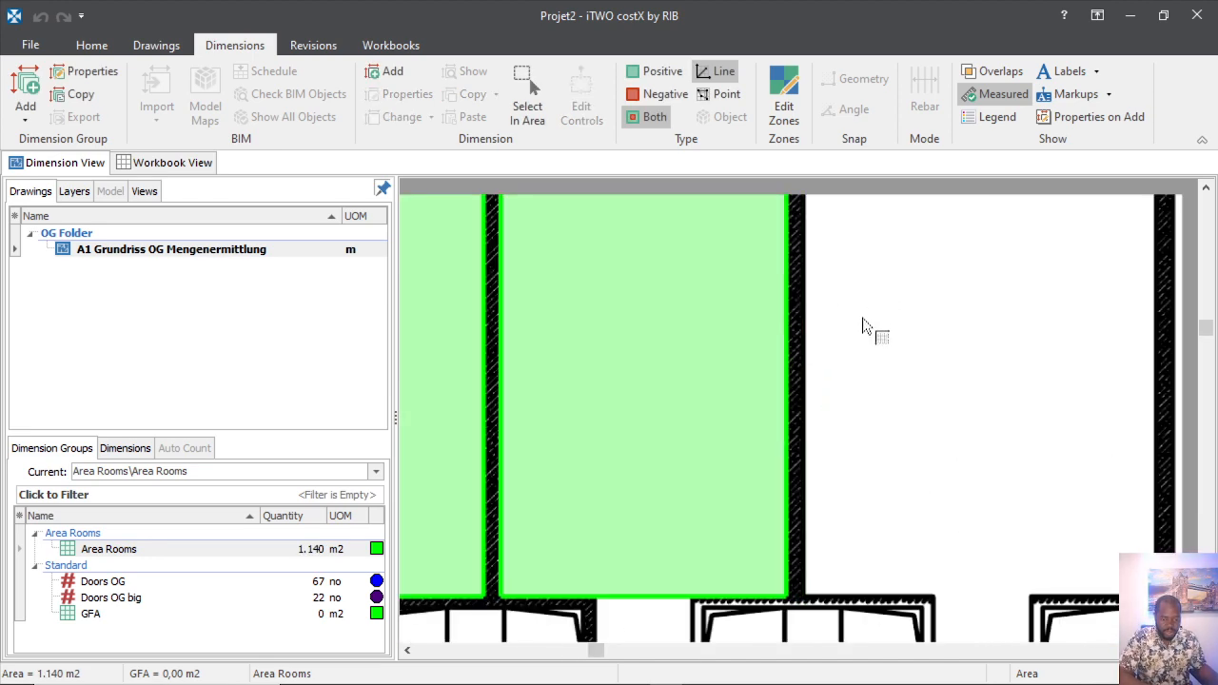
click(835, 390)
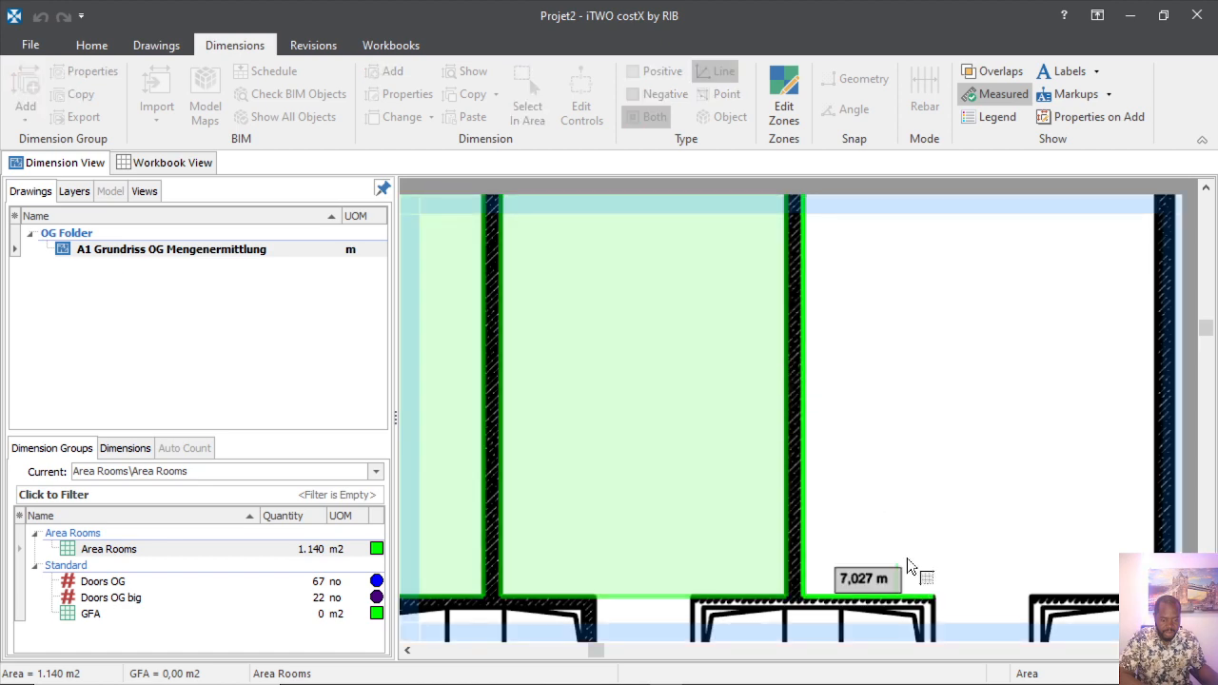
click(1088, 577)
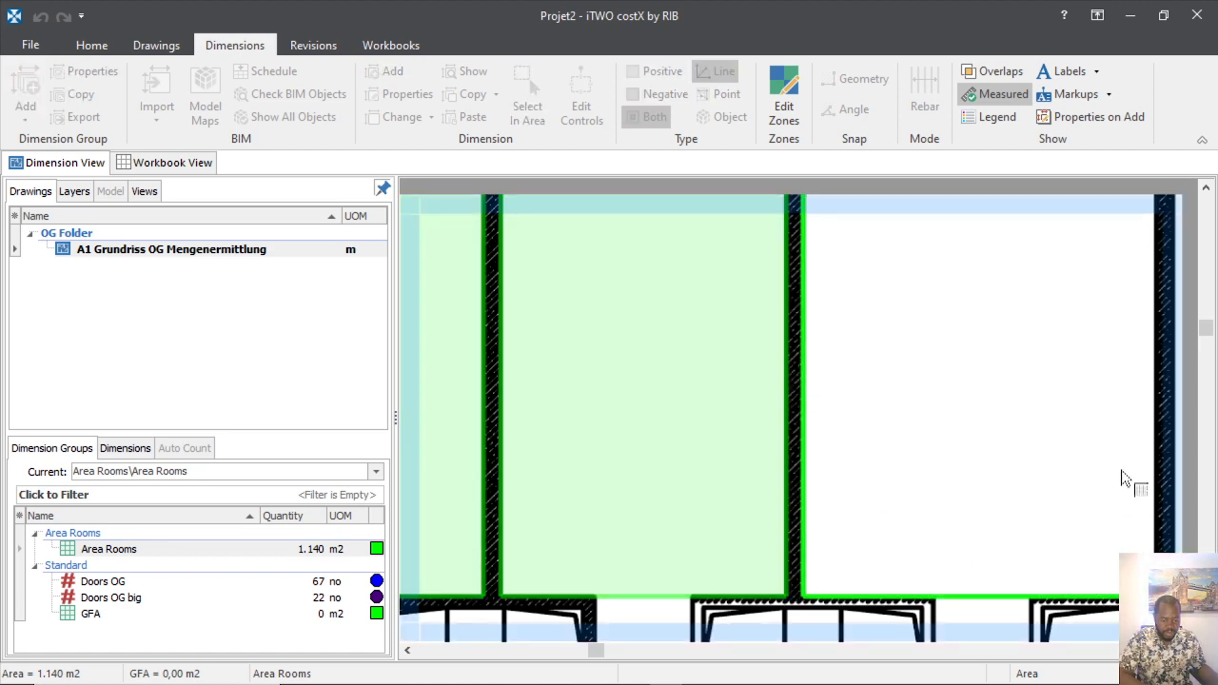
scroll(970, 500, down, 3)
scroll(1047, 419, up, 4)
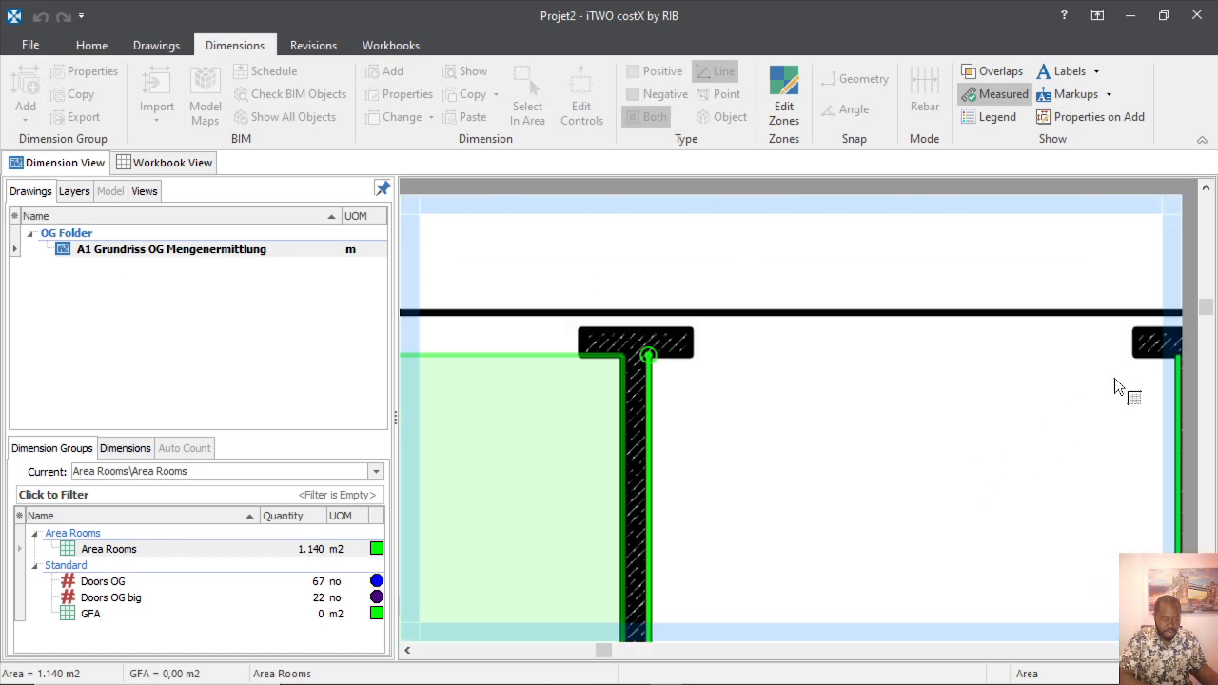
click(684, 374)
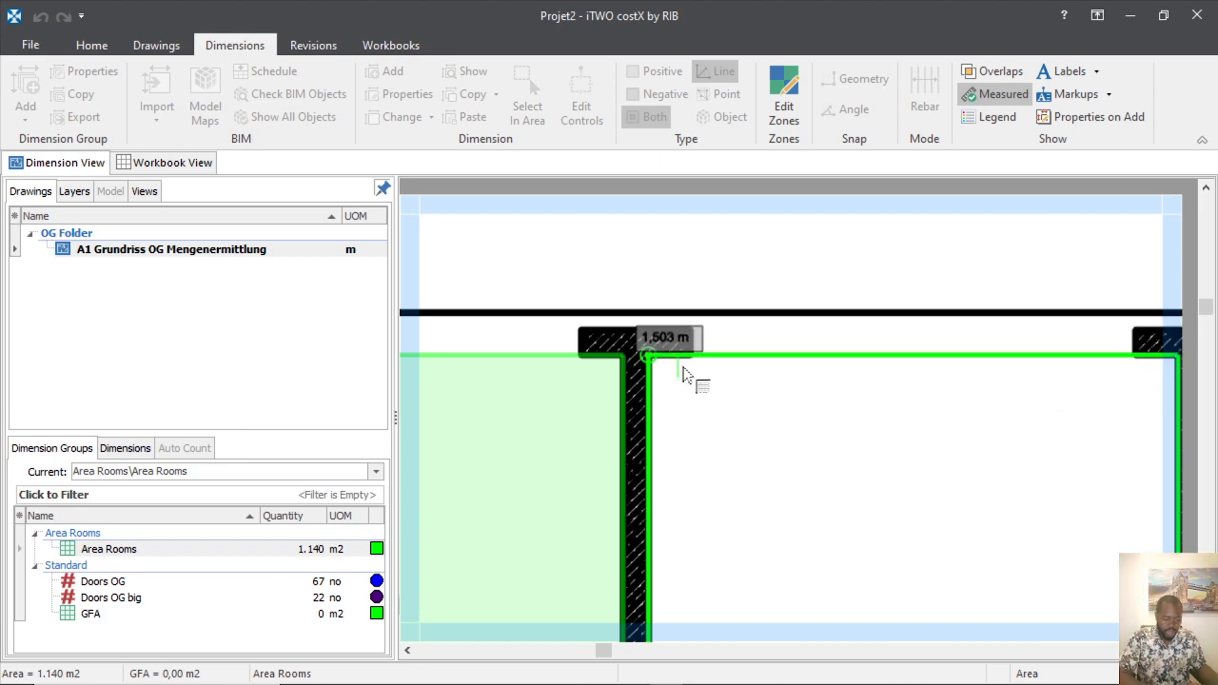
click(685, 367)
Restart and trace another room's bottom, side and top edges.
scroll(666, 381, down, 5)
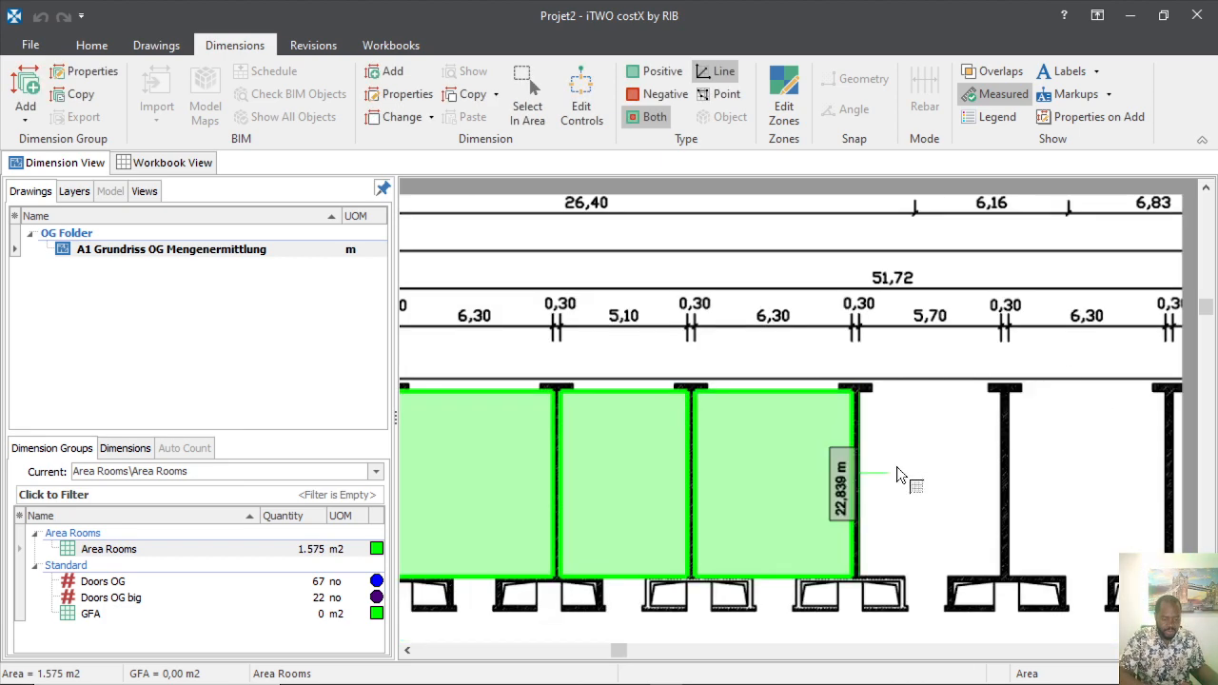
scroll(897, 474, up, 5)
key(Escape)
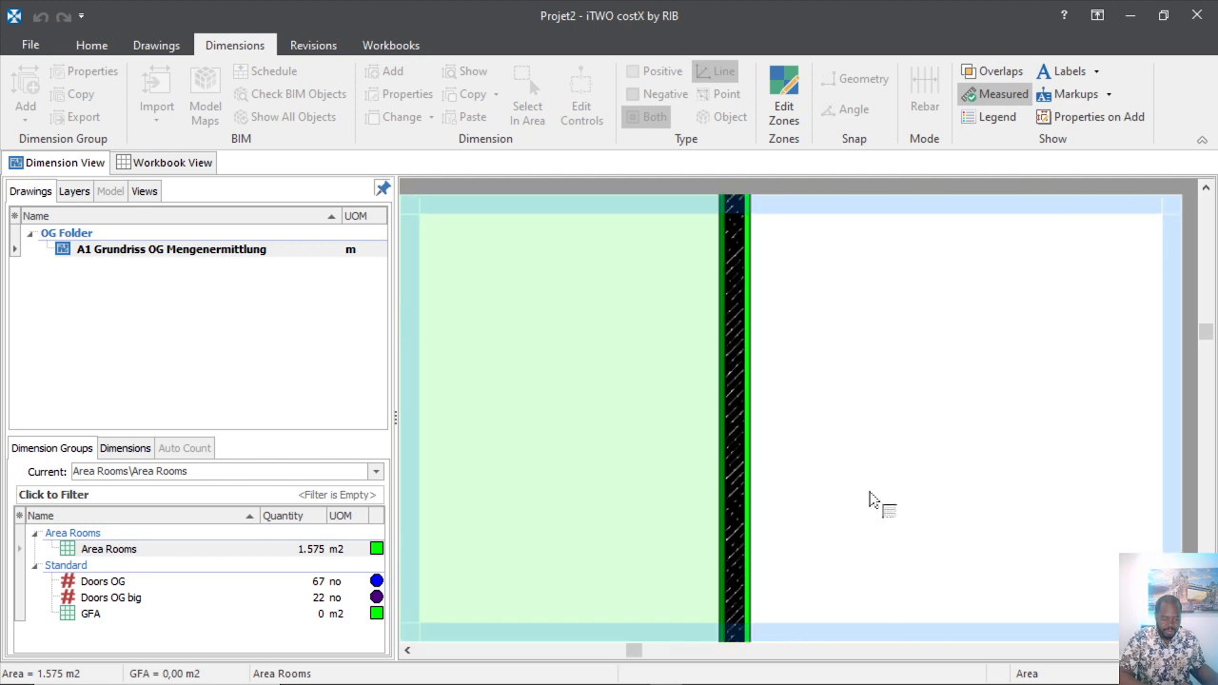
scroll(802, 571, down, 2)
scroll(805, 592, up, 2)
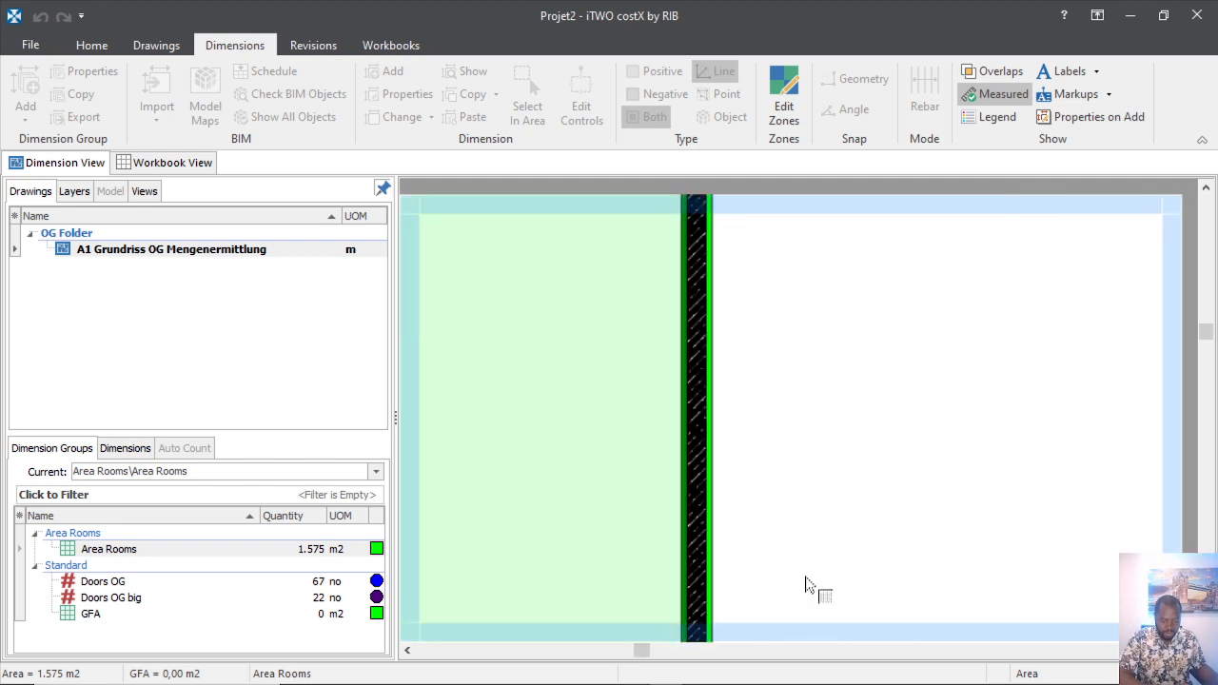
scroll(805, 585, down, 2)
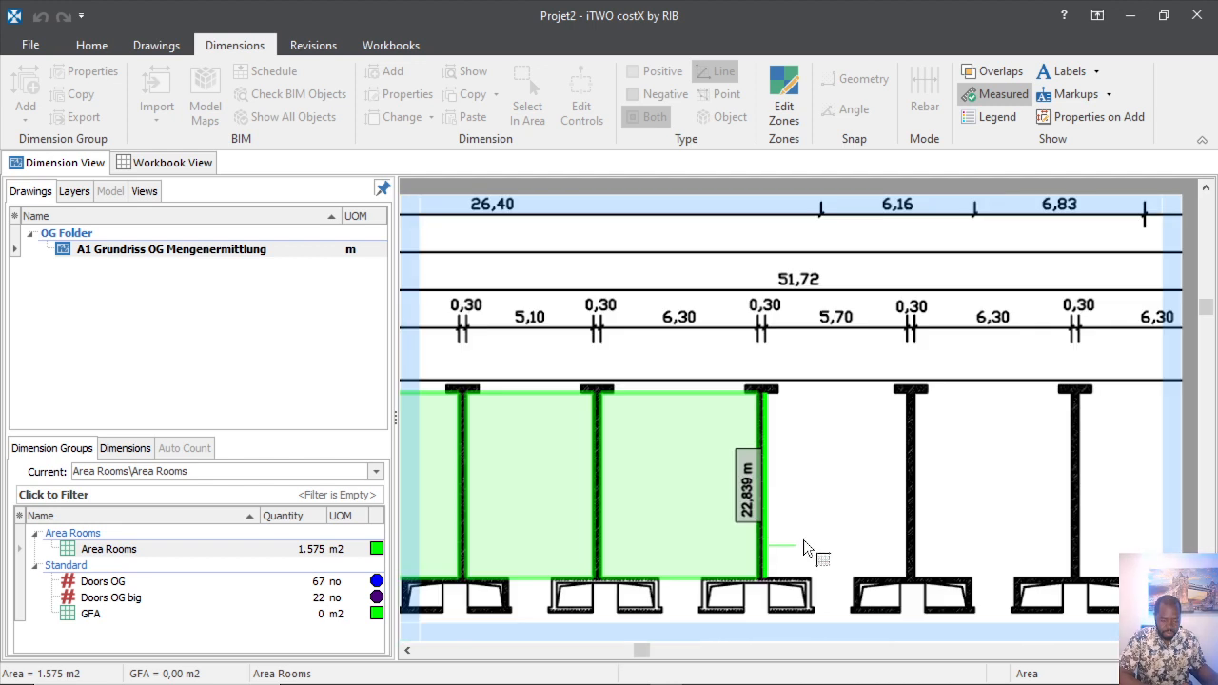
click(877, 556)
click(893, 482)
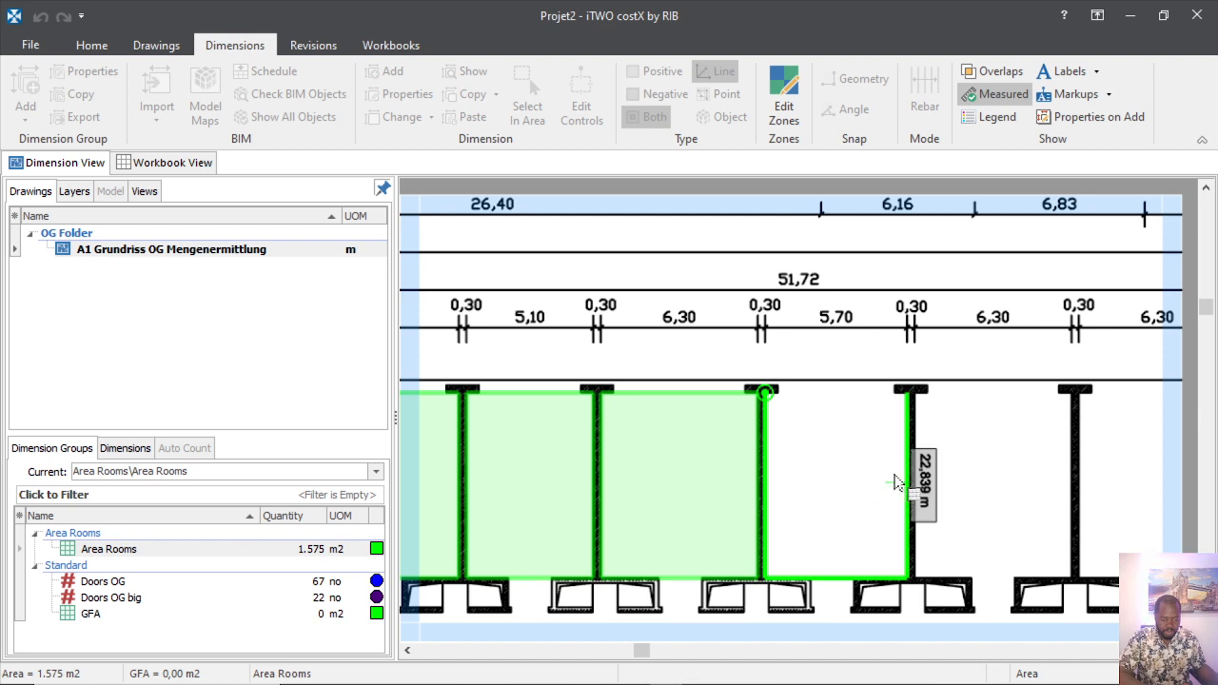
click(787, 400)
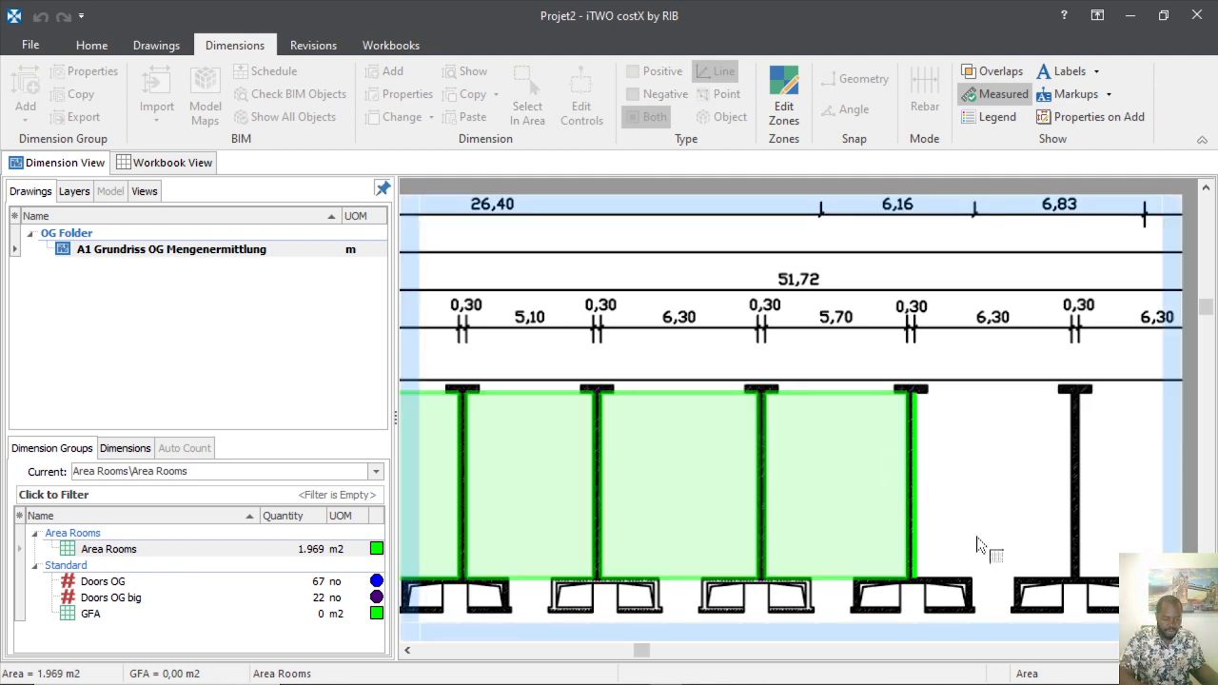
Trace the right-hand room's bottom, right wall and top, finishing it as a filled area.
click(1034, 554)
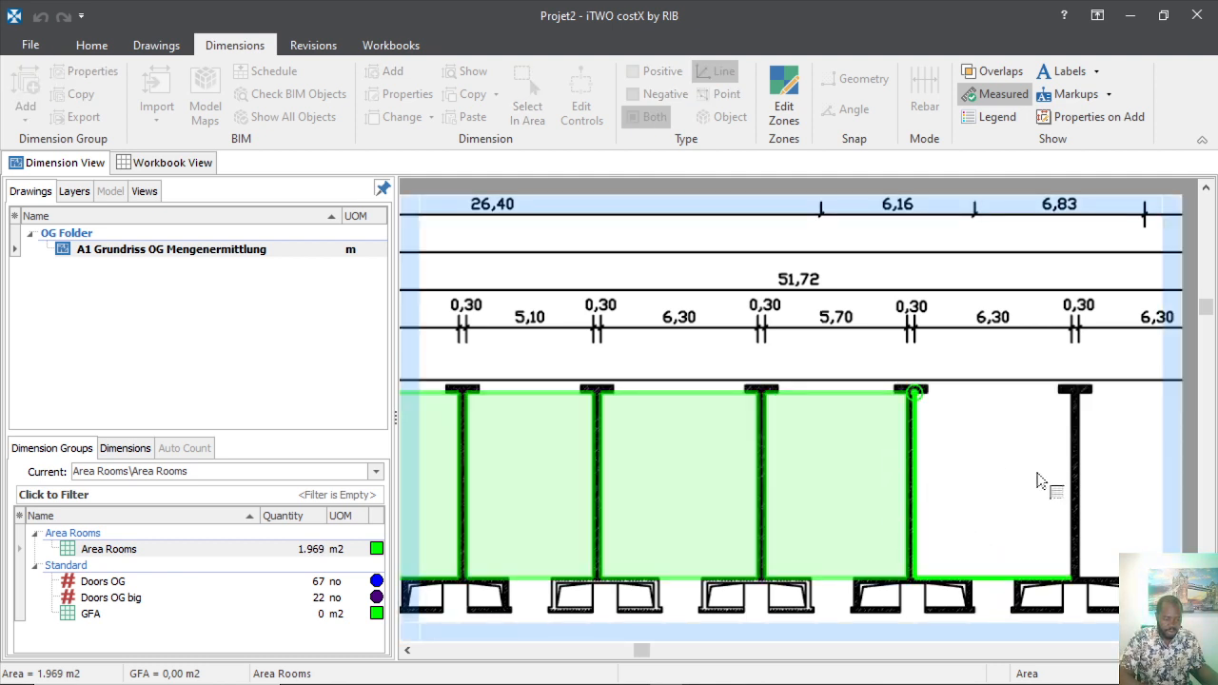
click(1074, 391)
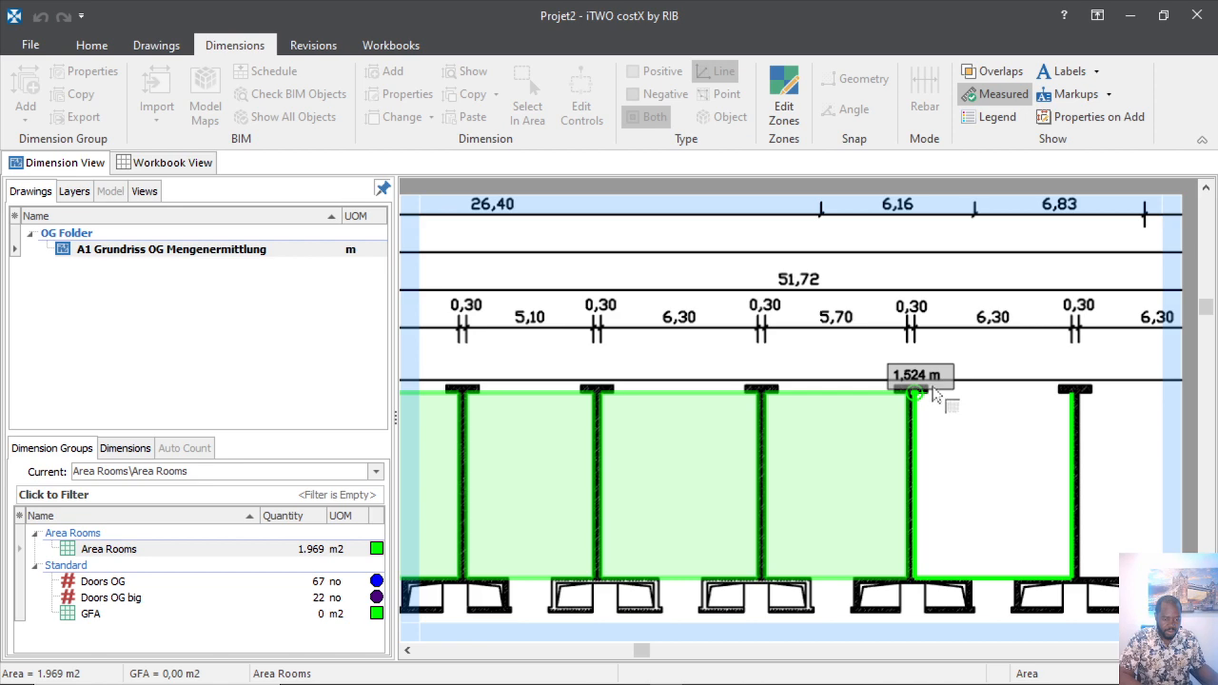
click(936, 398)
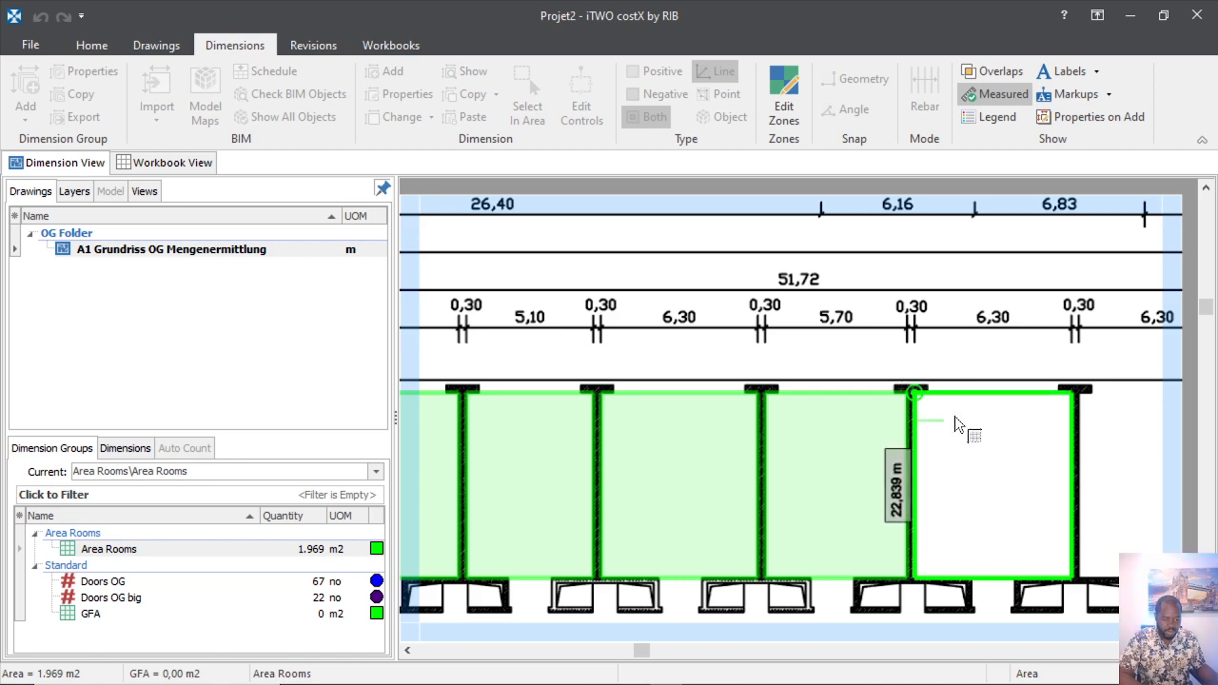
right_click(957, 500)
Trace the next room's bottom edge and right wall and finish it as a new area.
scroll(704, 413, down, 2)
scroll(877, 481, up, 2)
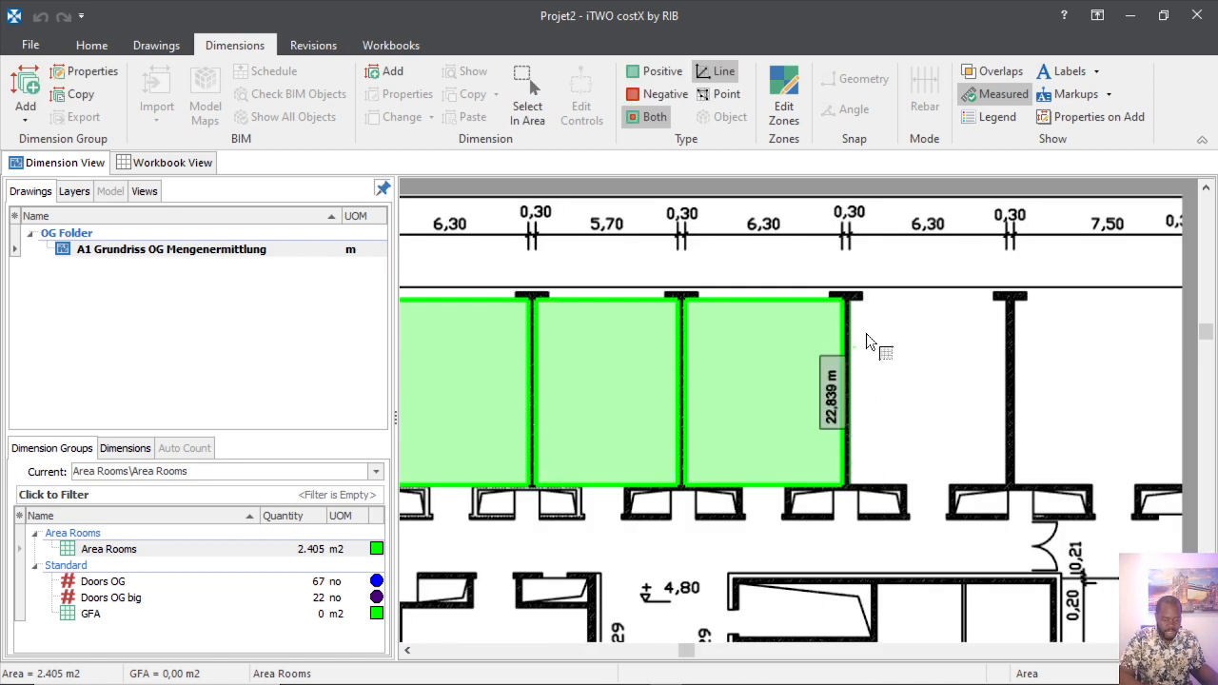
click(873, 377)
click(919, 462)
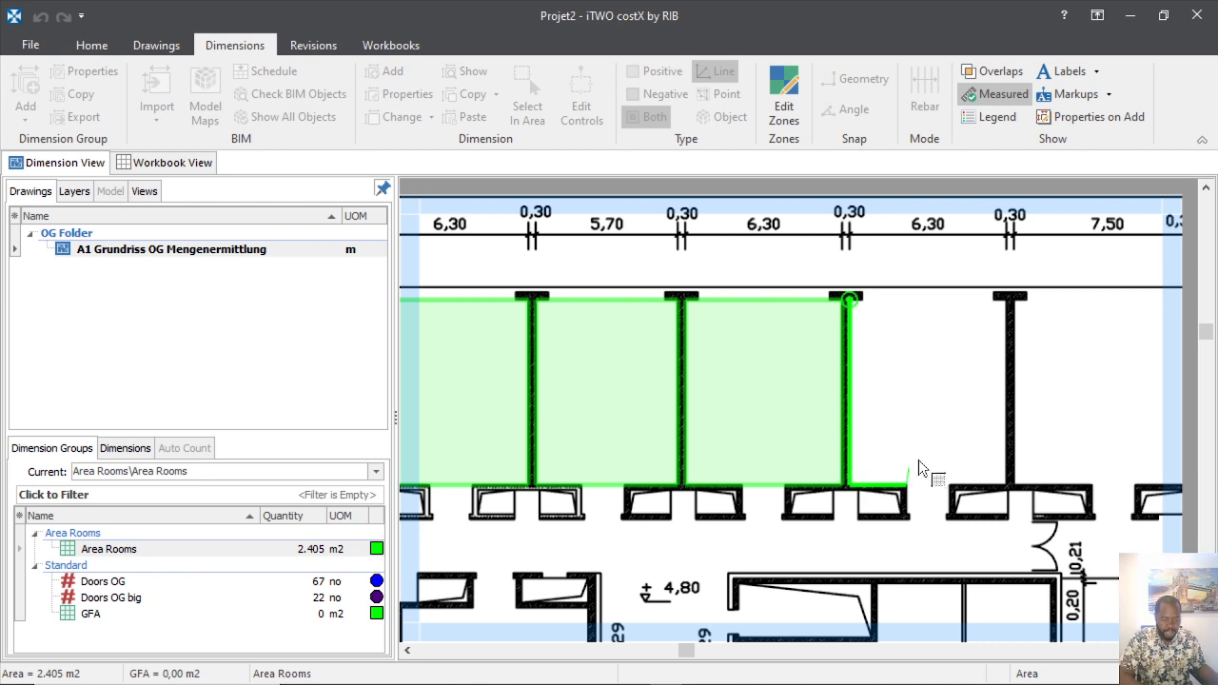
click(1007, 484)
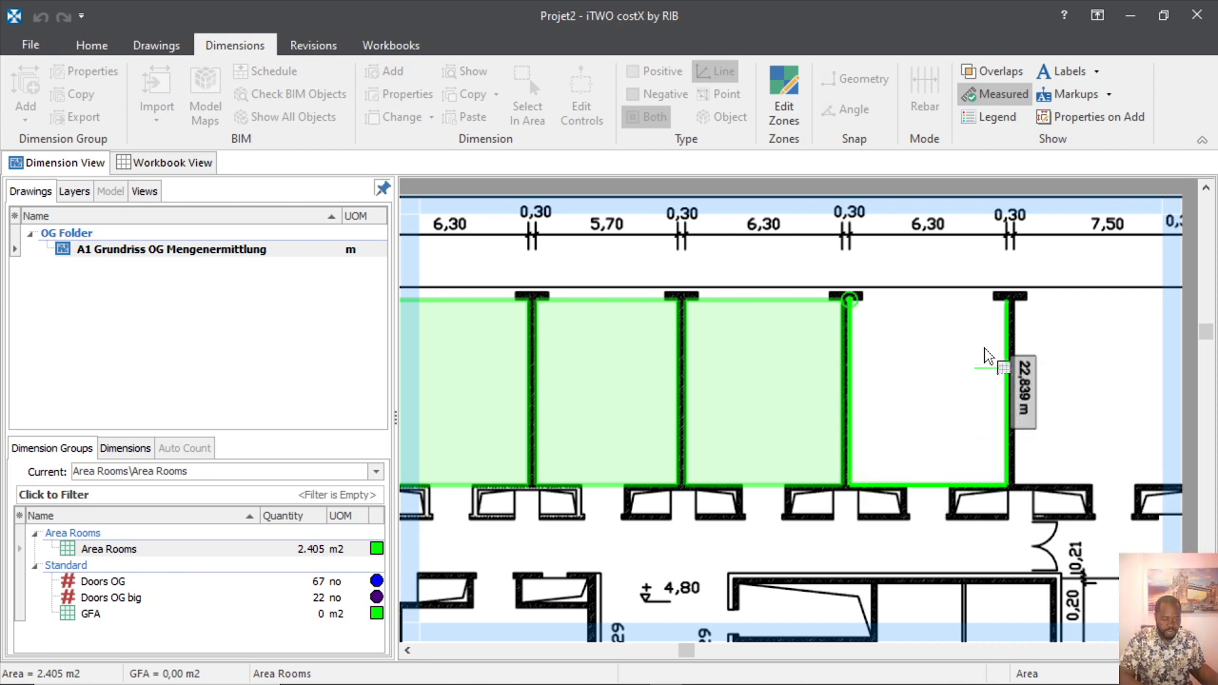
click(1007, 303)
right_click(888, 305)
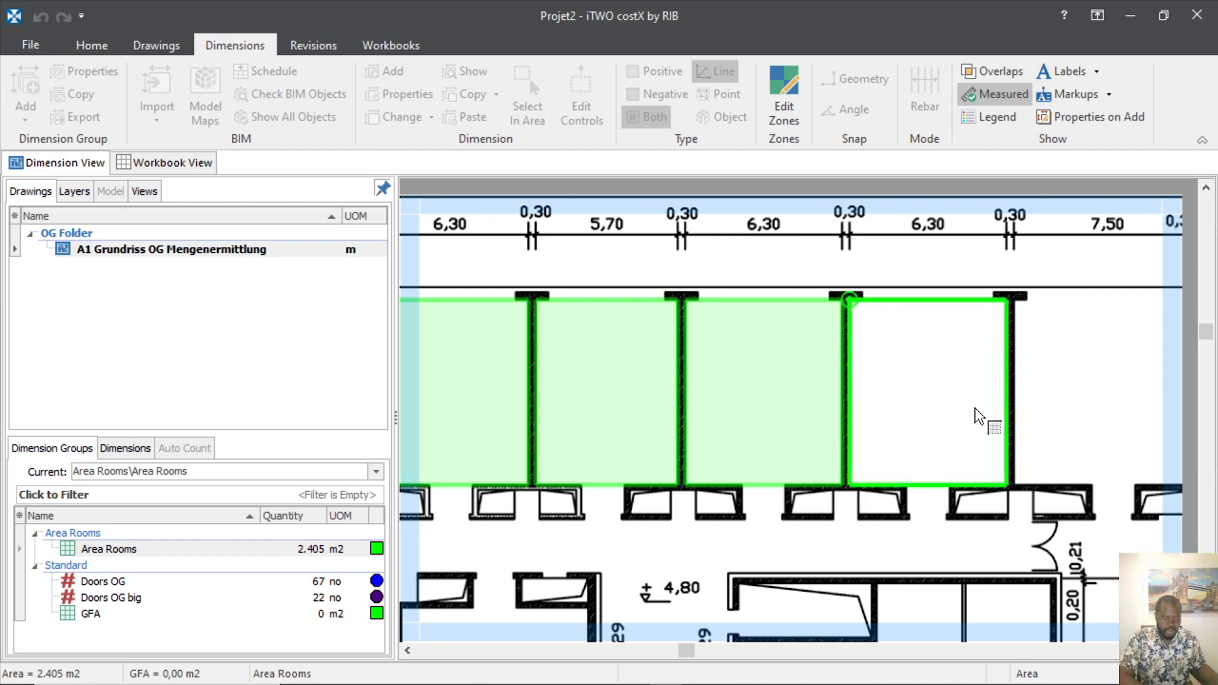
Trace the following room up to its top-right corner and along its top wall, then finish it.
click(1019, 420)
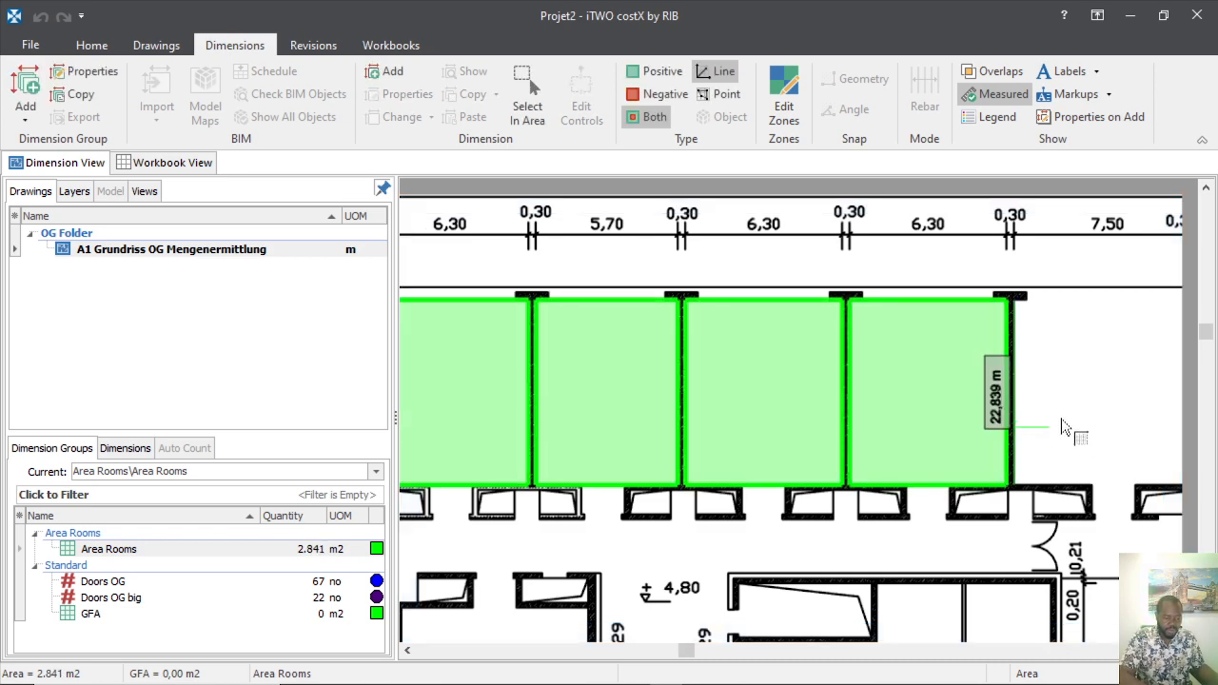
click(1061, 422)
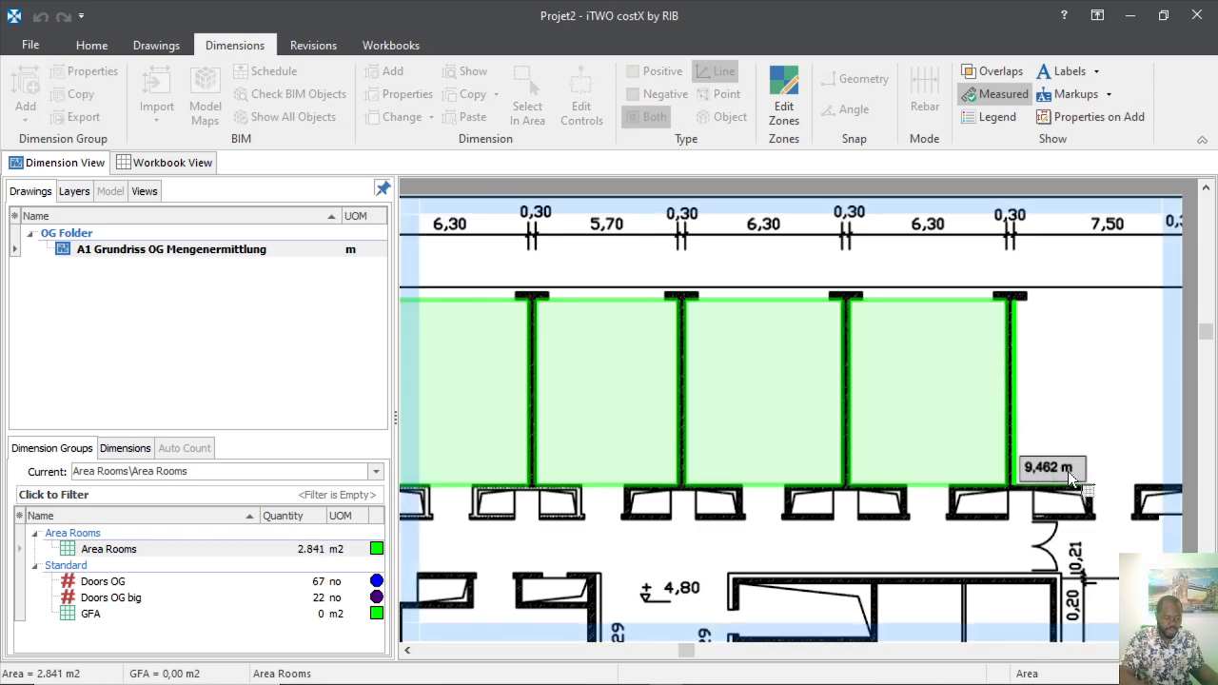
click(1152, 454)
scroll(999, 385, down, 2)
scroll(1036, 383, up, 3)
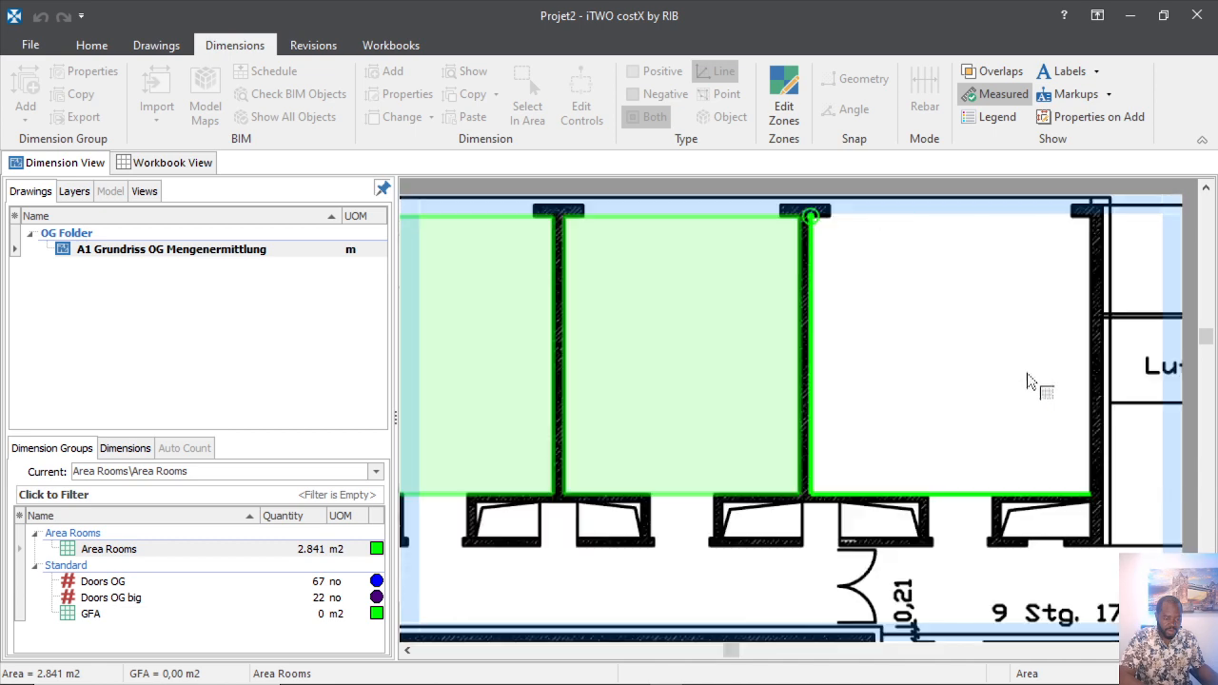
click(1091, 217)
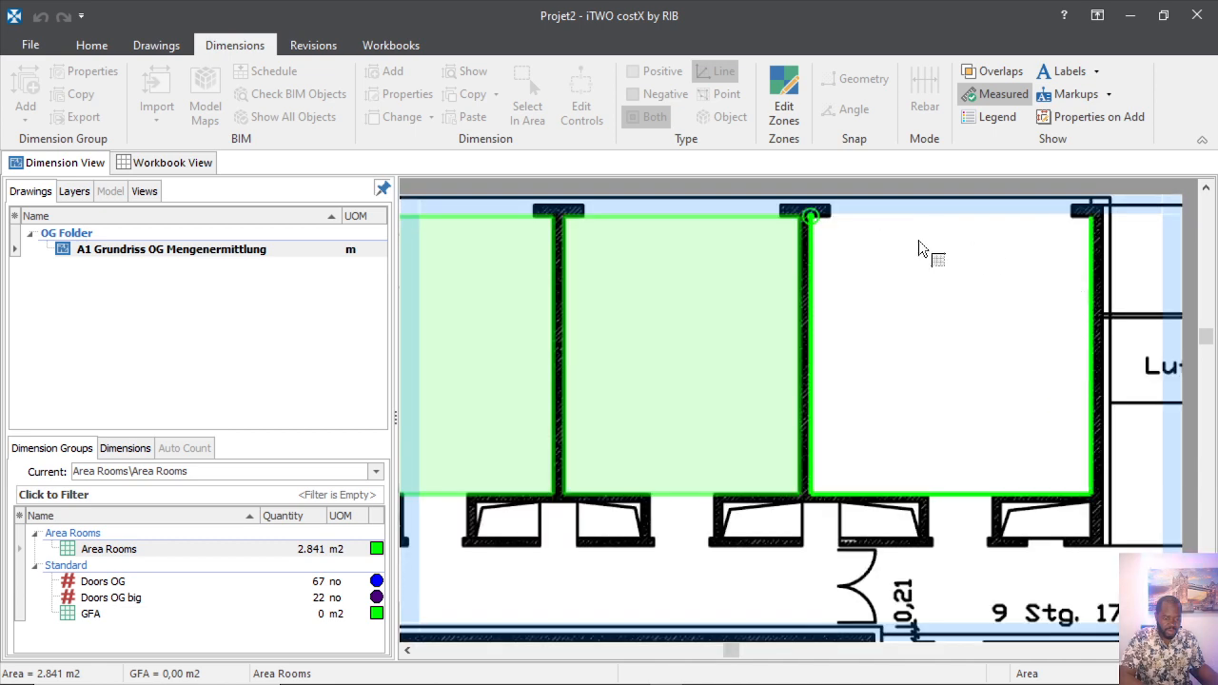
click(812, 217)
right_click(966, 421)
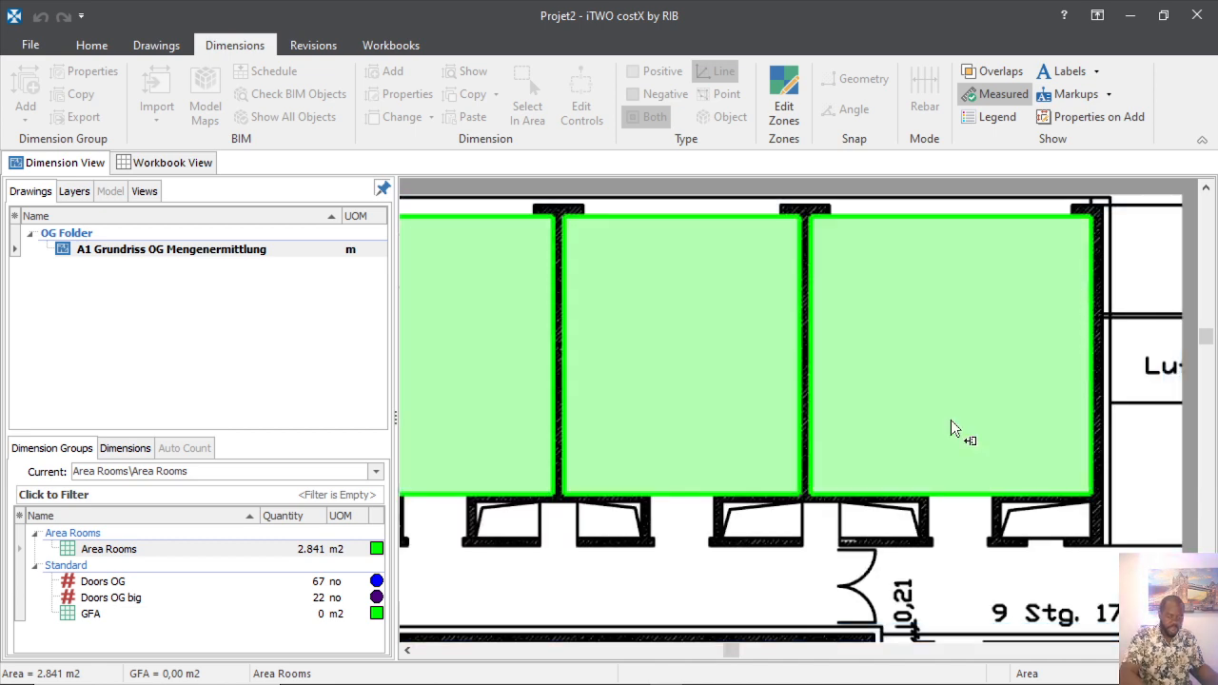
Trace the last room's corners and finish it, bringing Area Rooms to 3.877 m2.
scroll(692, 377, down, 4)
scroll(789, 388, up, 4)
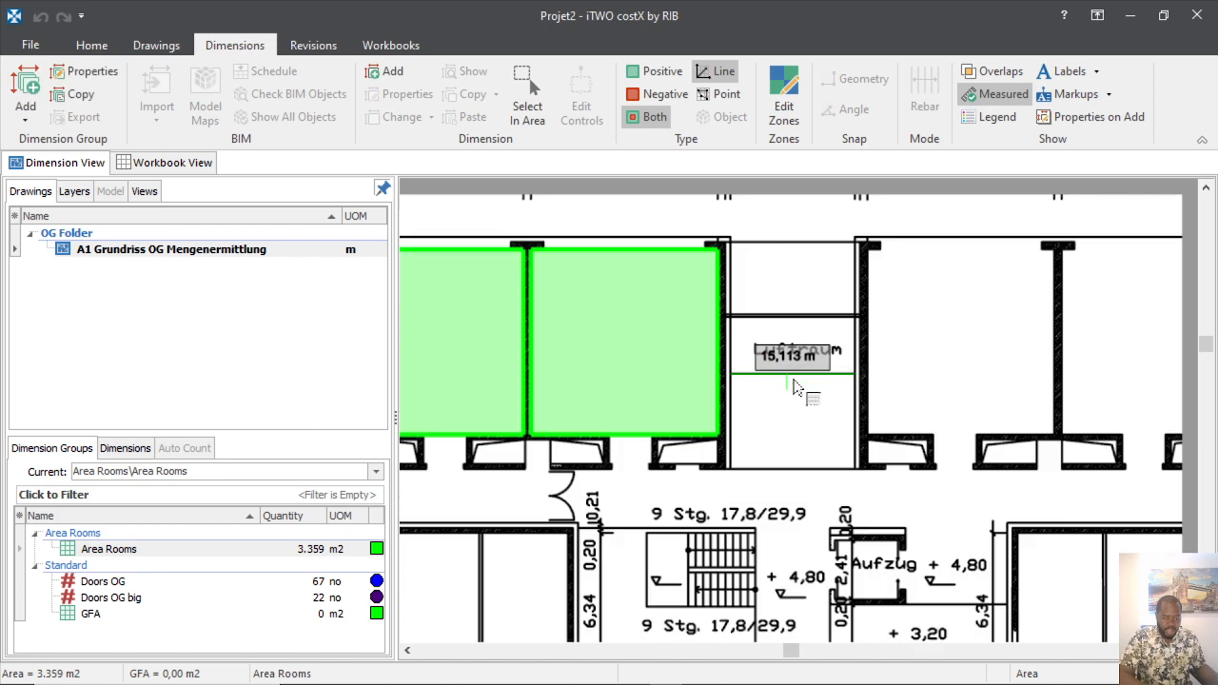
click(883, 279)
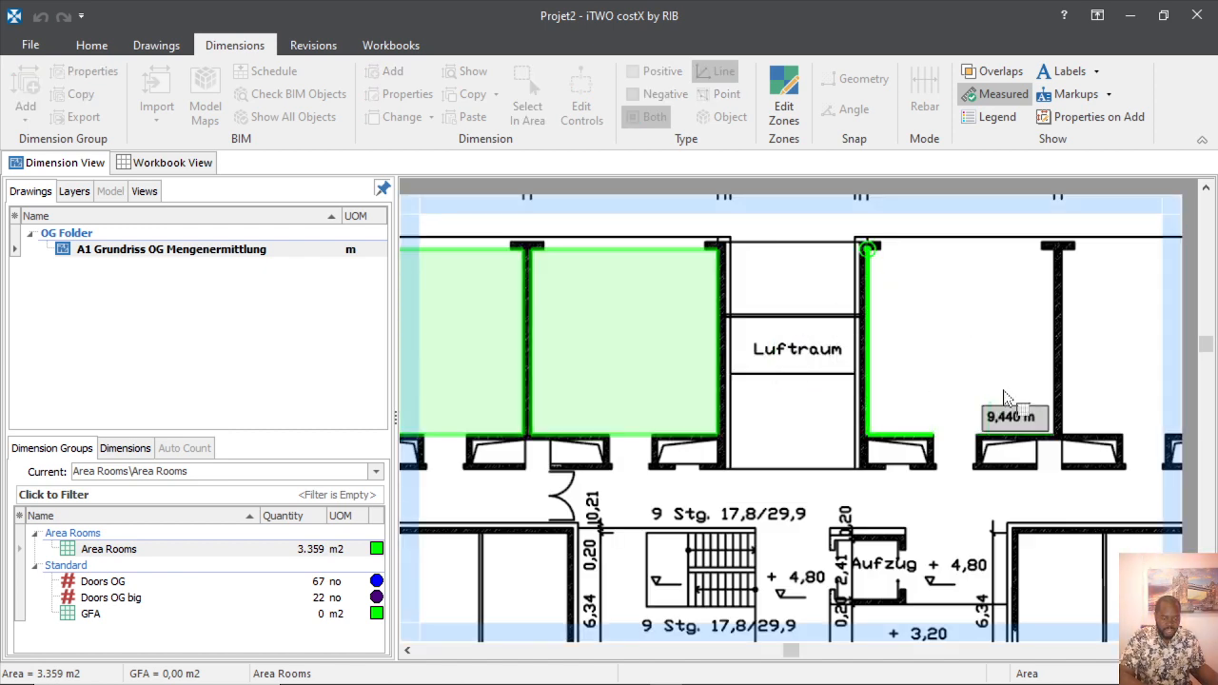
click(1055, 435)
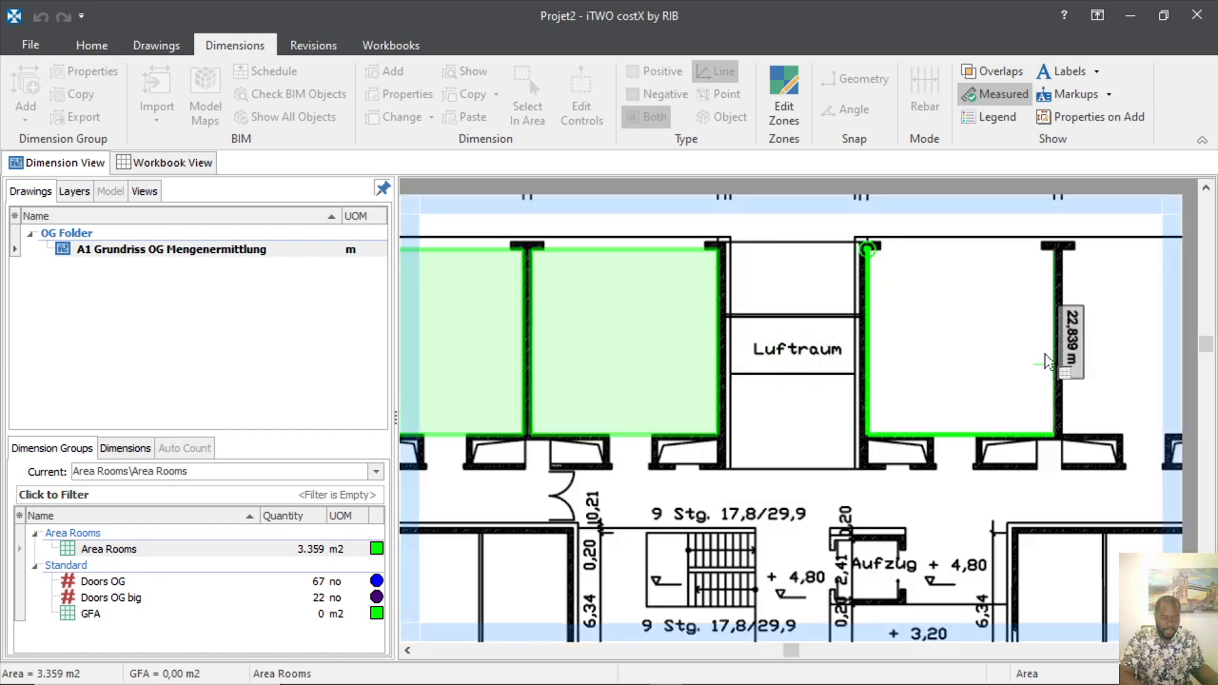
click(1045, 355)
click(916, 261)
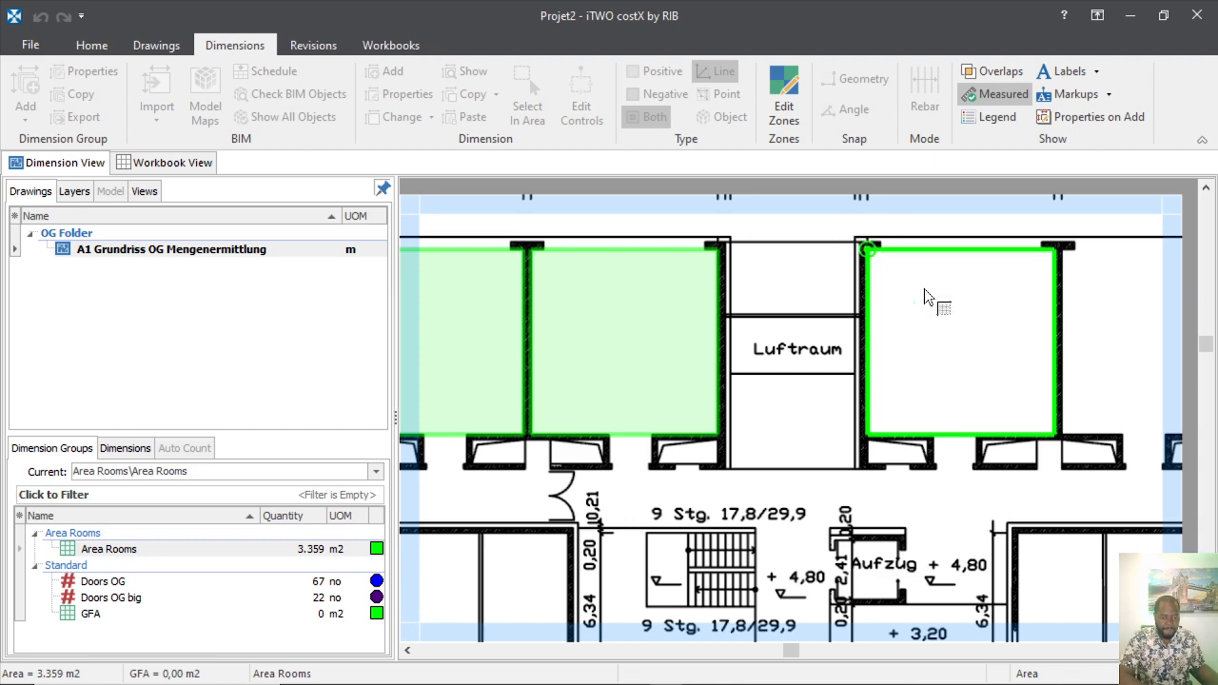
right_click(941, 389)
scroll(840, 378, down, 3)
scroll(845, 380, up, 3)
scroll(863, 333, down, 2)
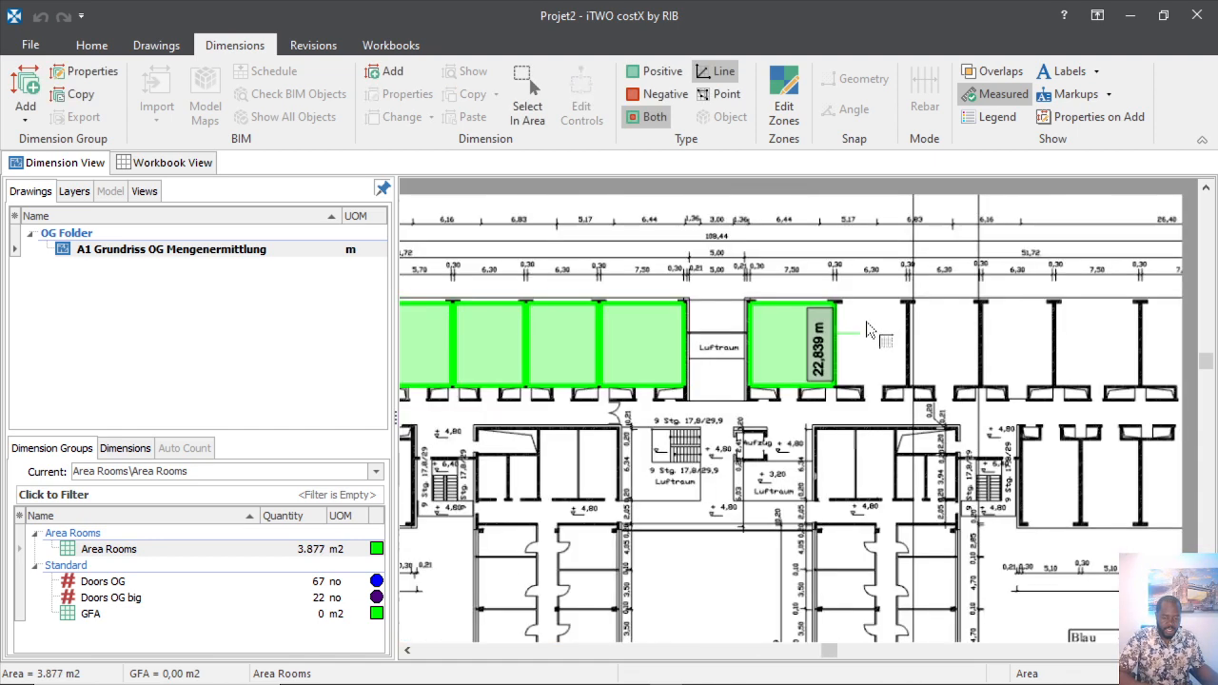
scroll(868, 330, down, 1)
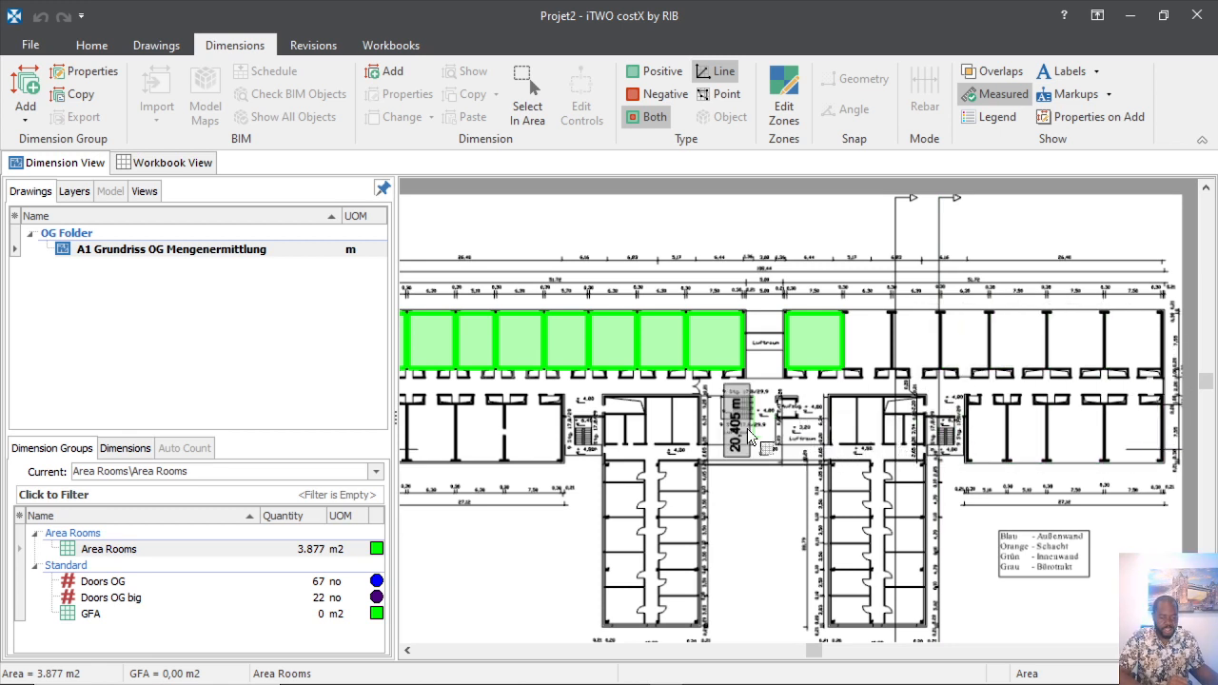
scroll(692, 435, down, 3)
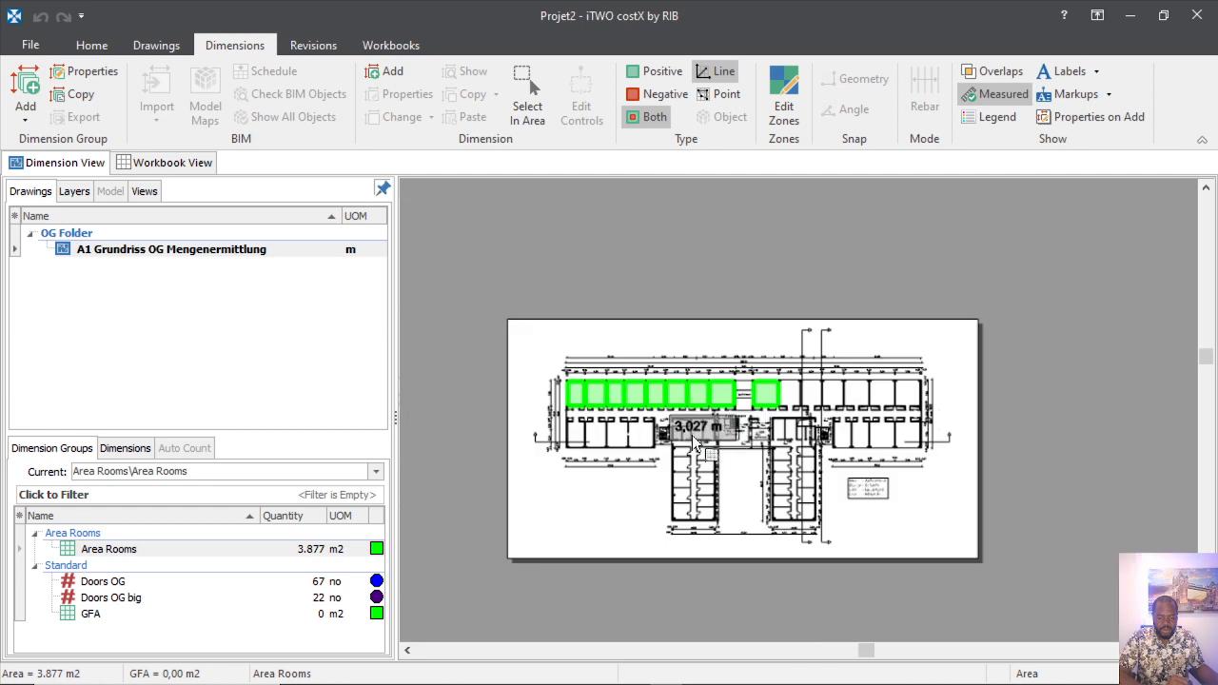
scroll(611, 436, up, 4)
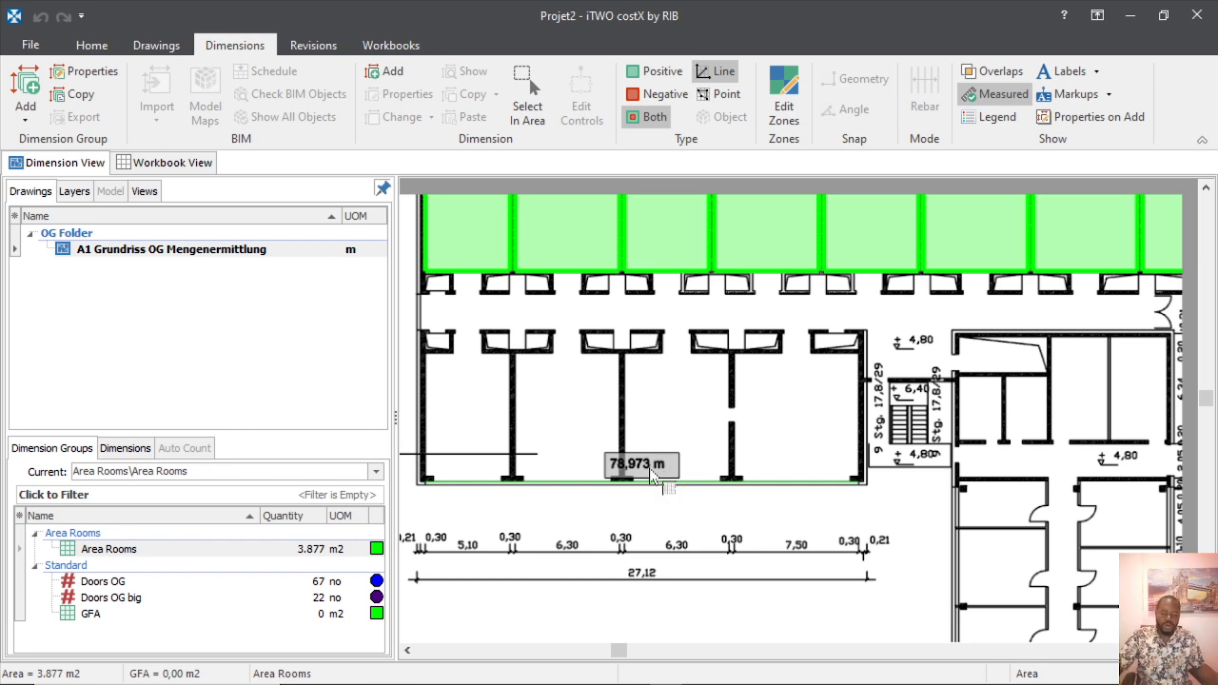
click(584, 248)
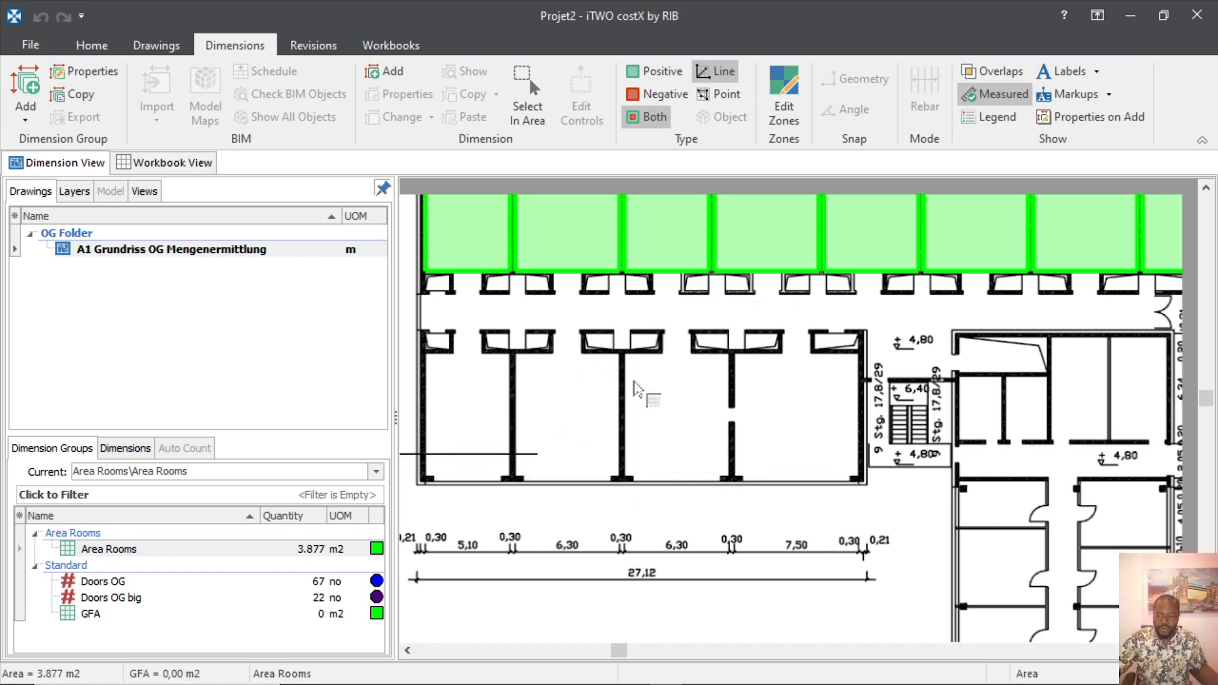
Start a new dimension group named 'Volum Walls', reviewing the existing name and folder lists.
click(29, 106)
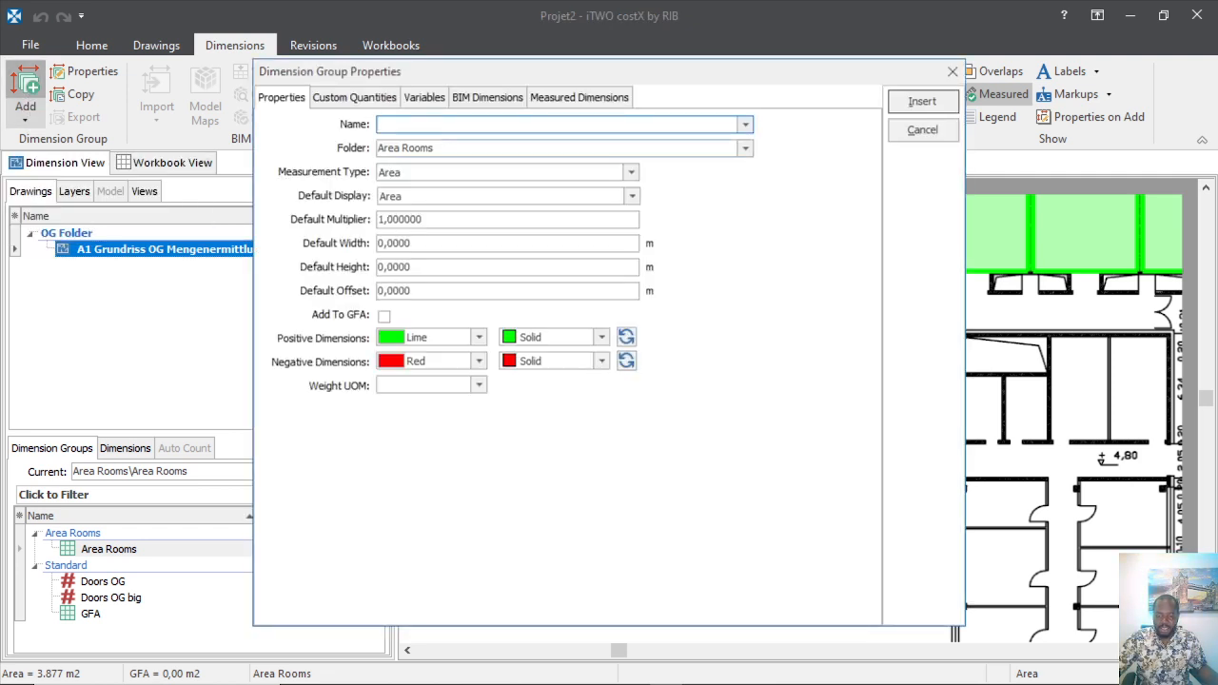
click(745, 125)
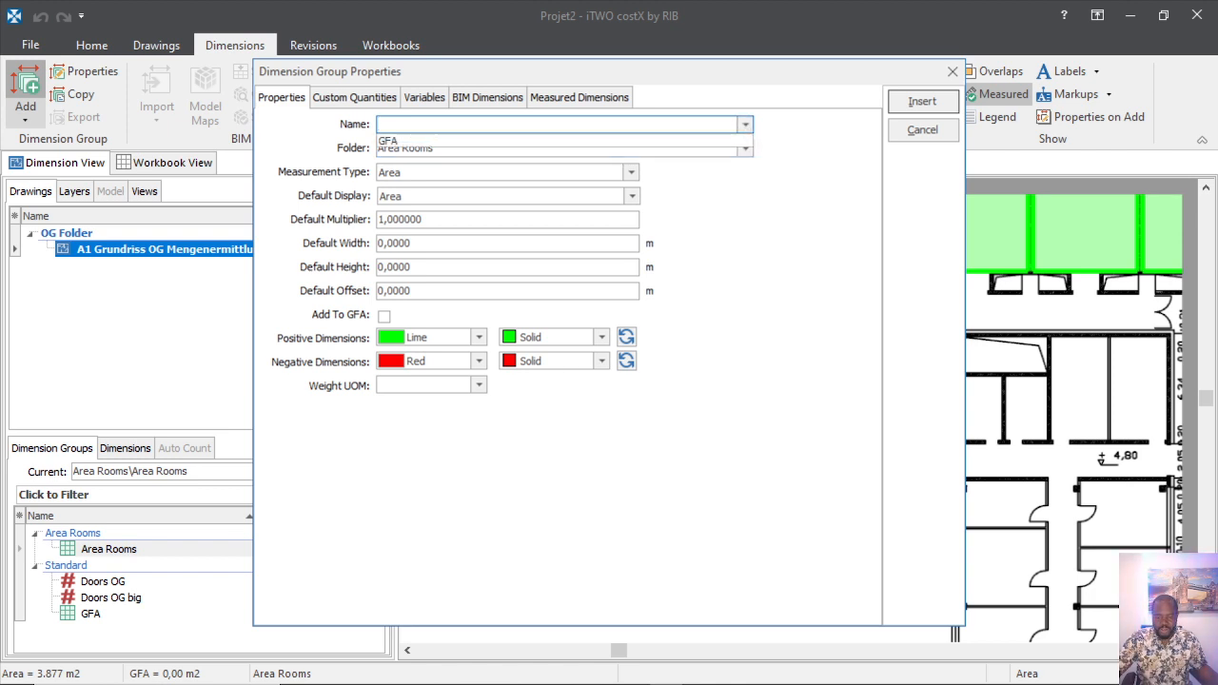
click(610, 125)
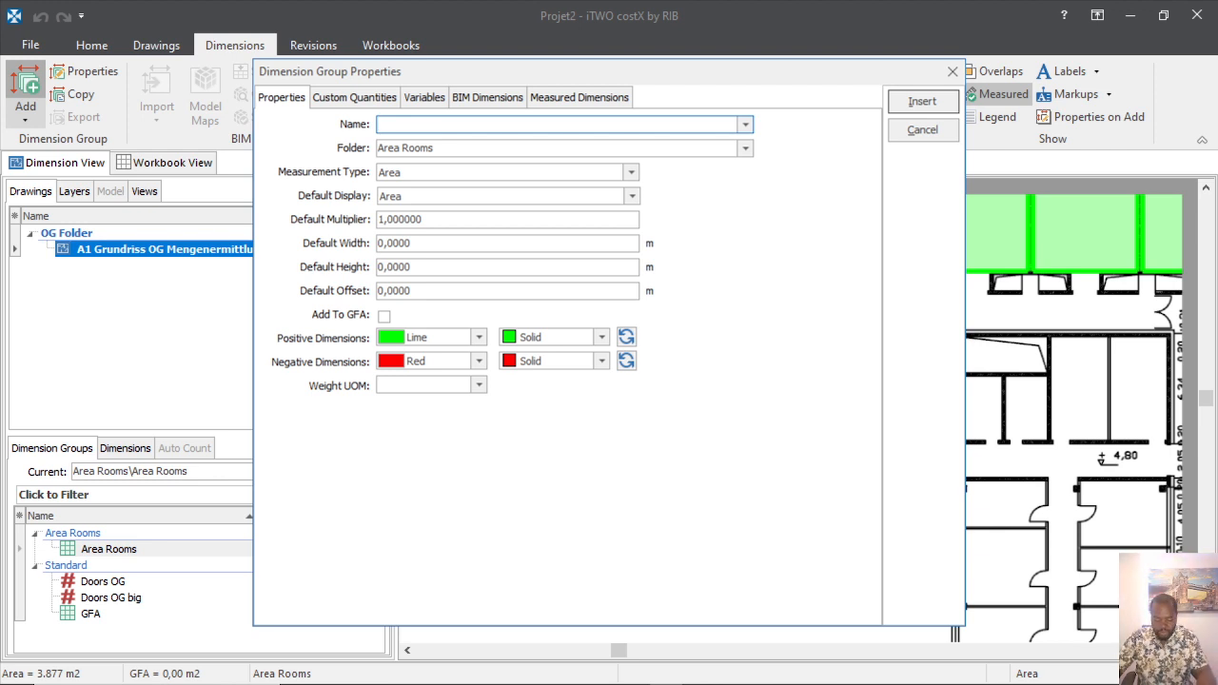
text(Volum Walls)
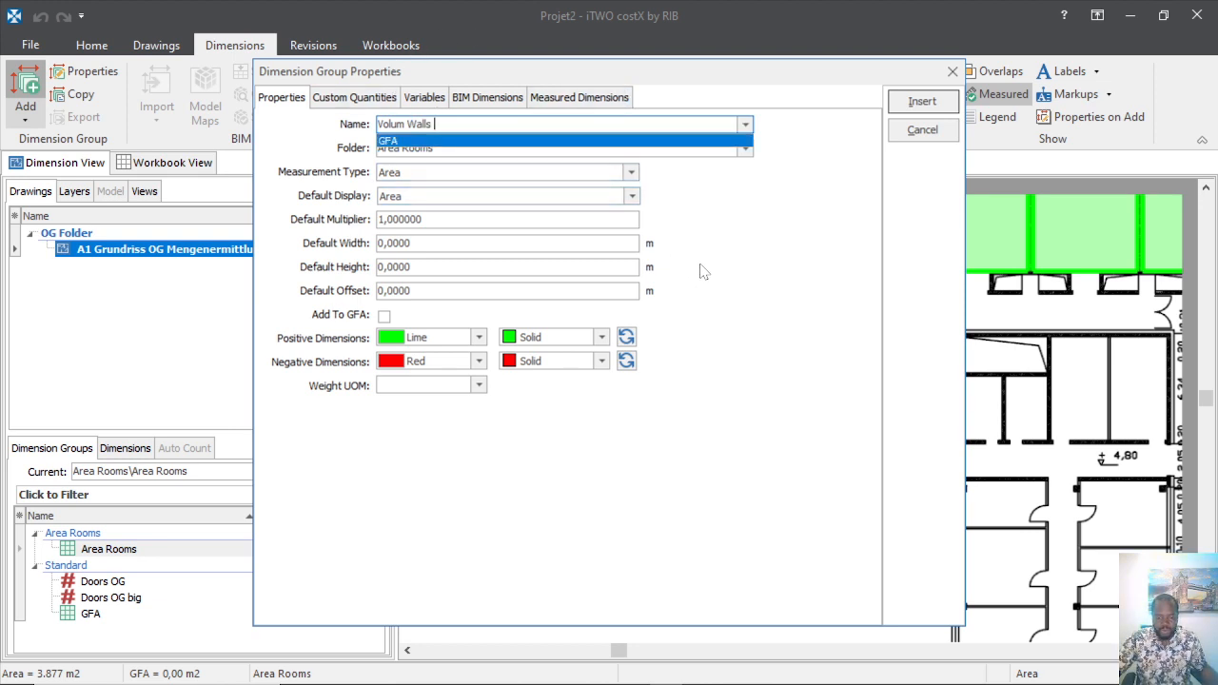
click(712, 226)
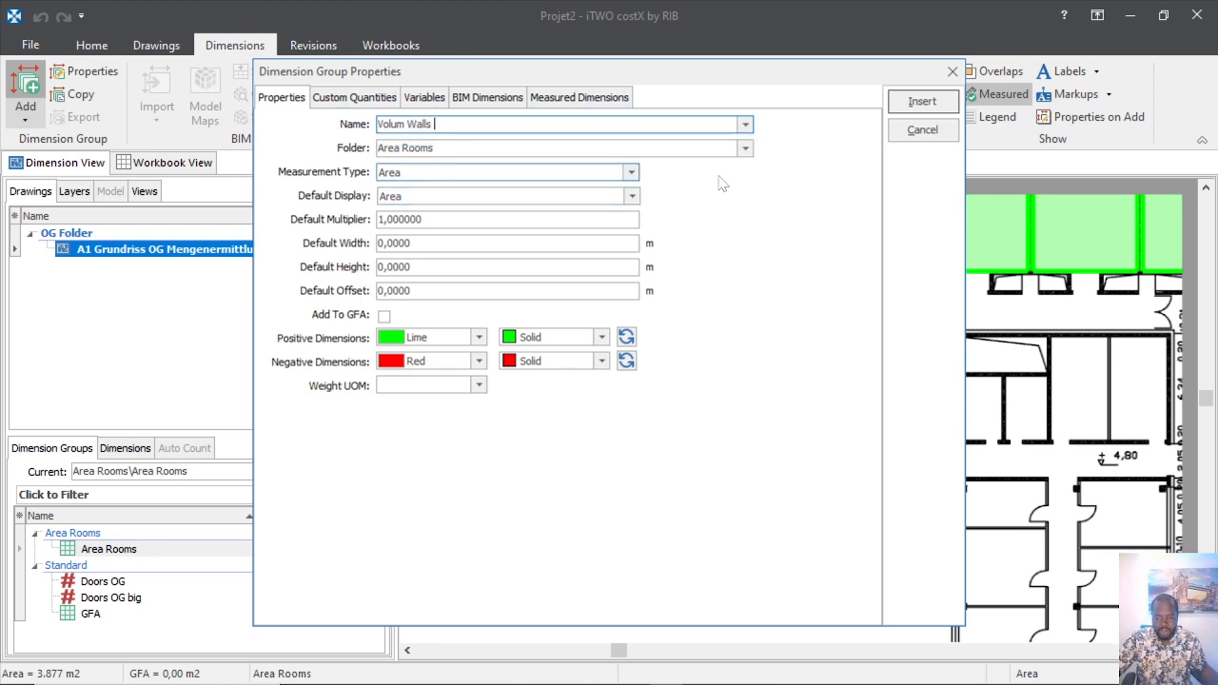
click(745, 149)
click(507, 165)
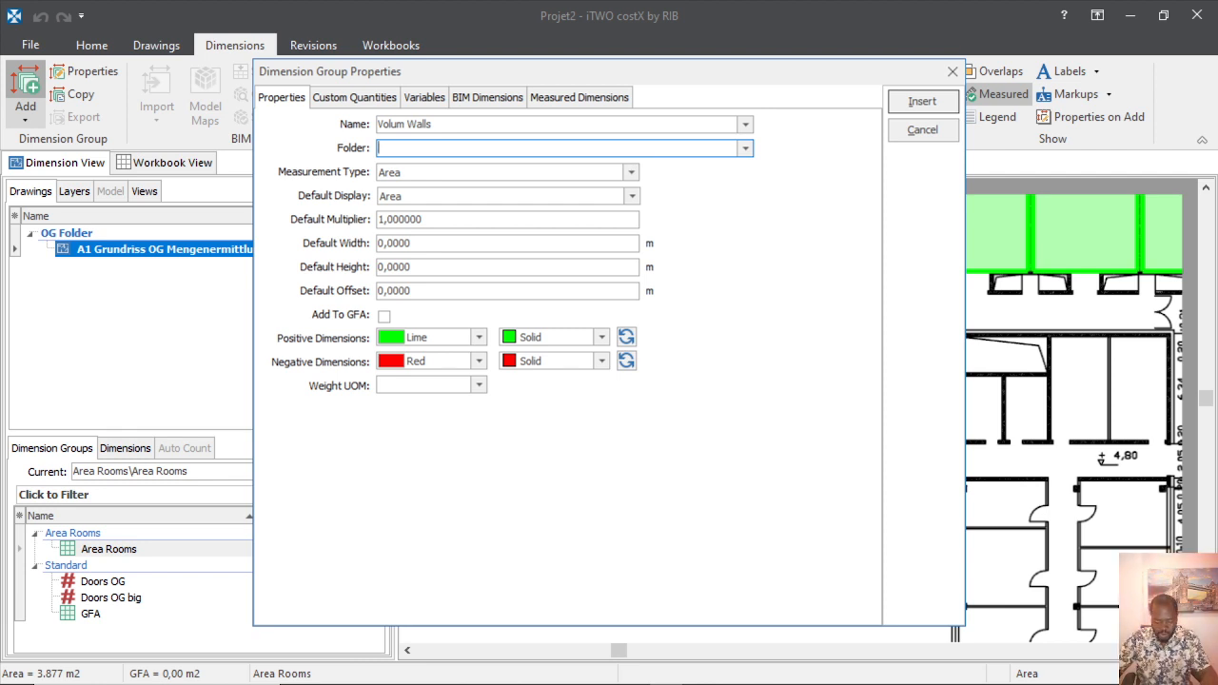
Insert Volum Walls in a new 'Vol Walls' folder: Volume display, 2,7 m height, Dodger Blue.
text(Vol)
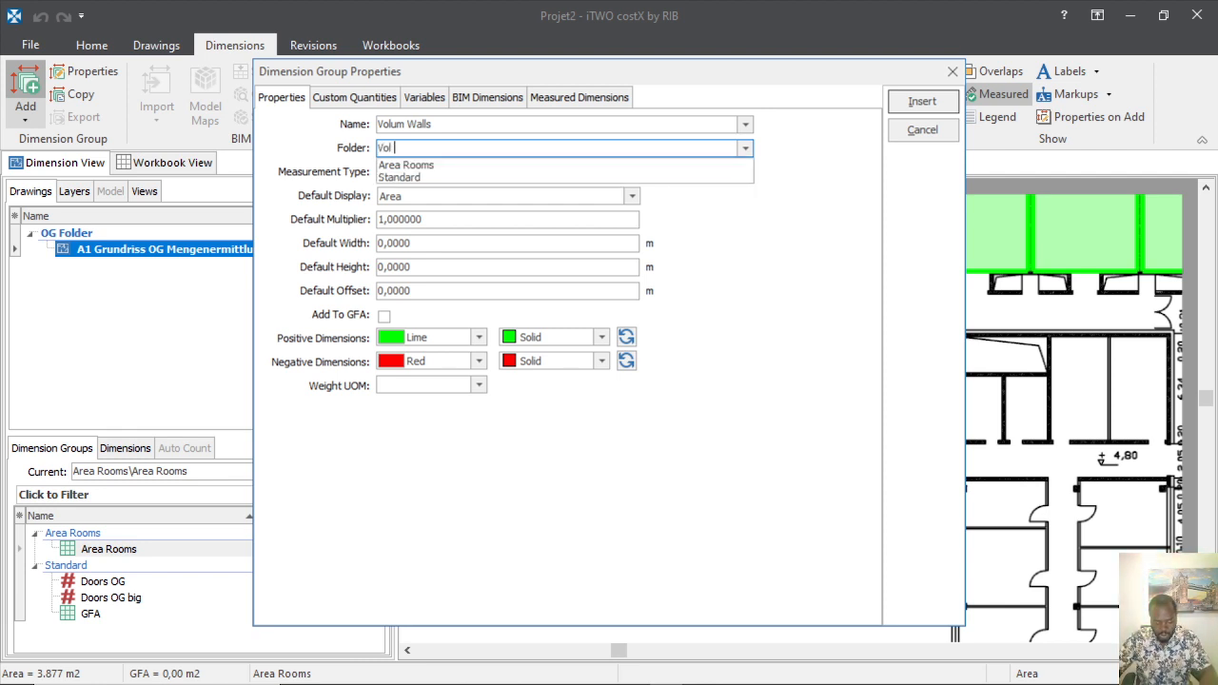
text( Wall)
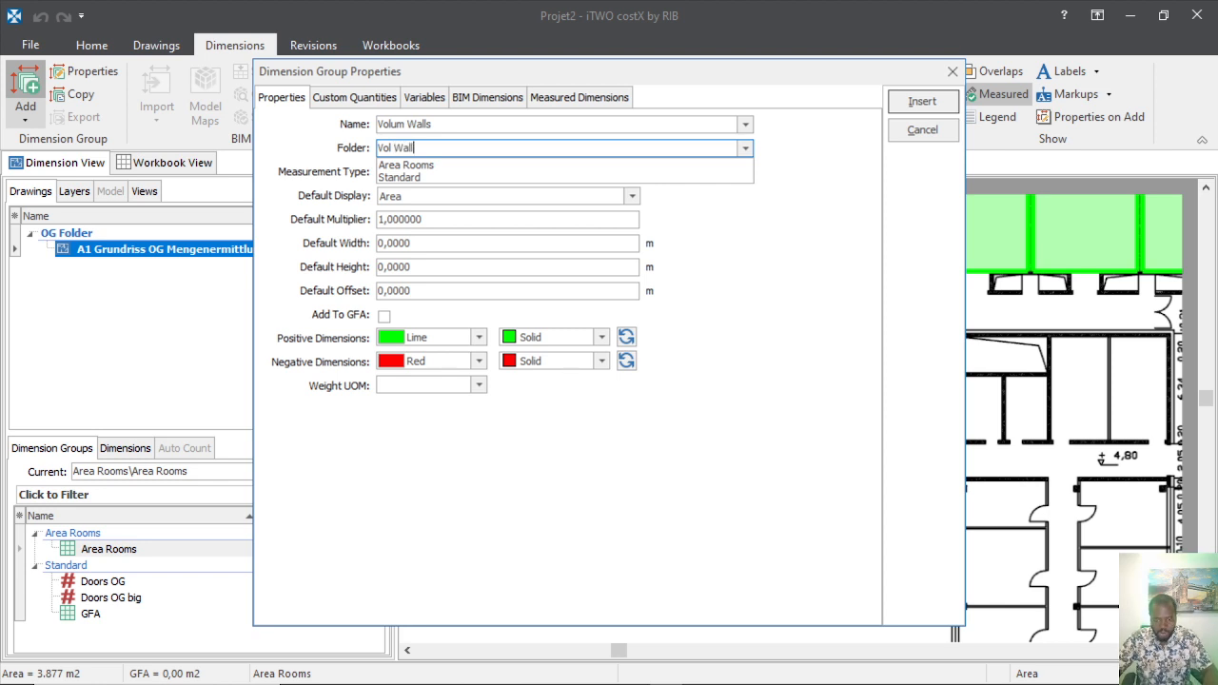
text(s)
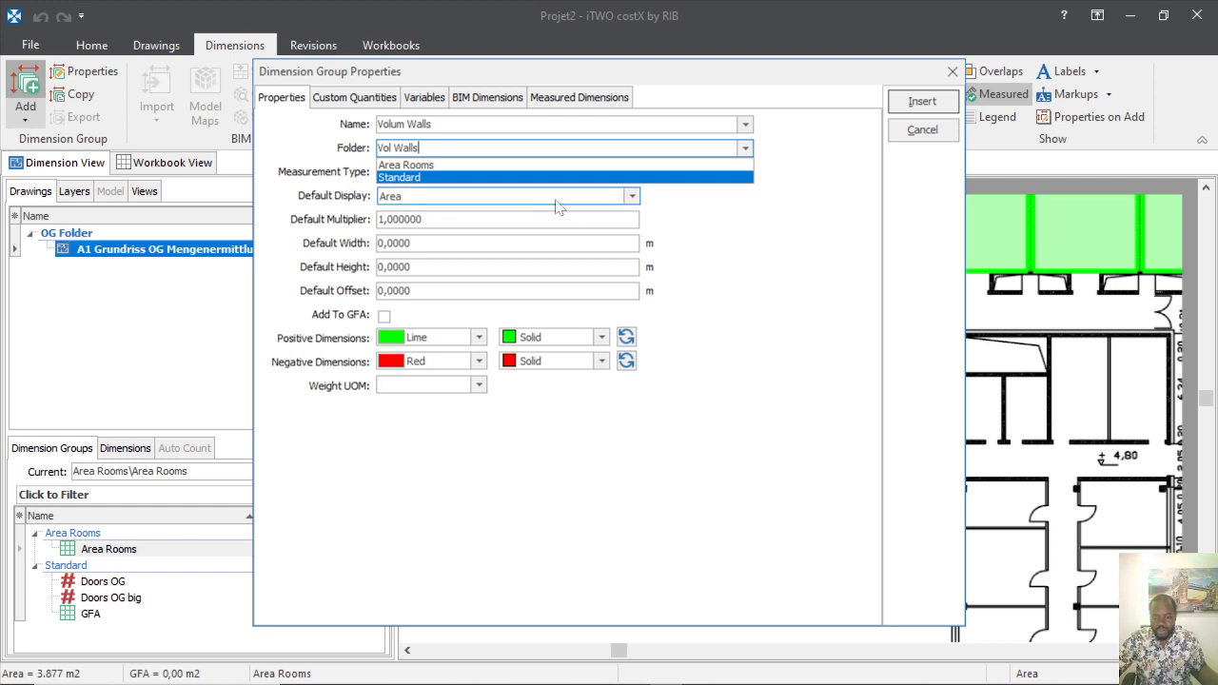
click(788, 246)
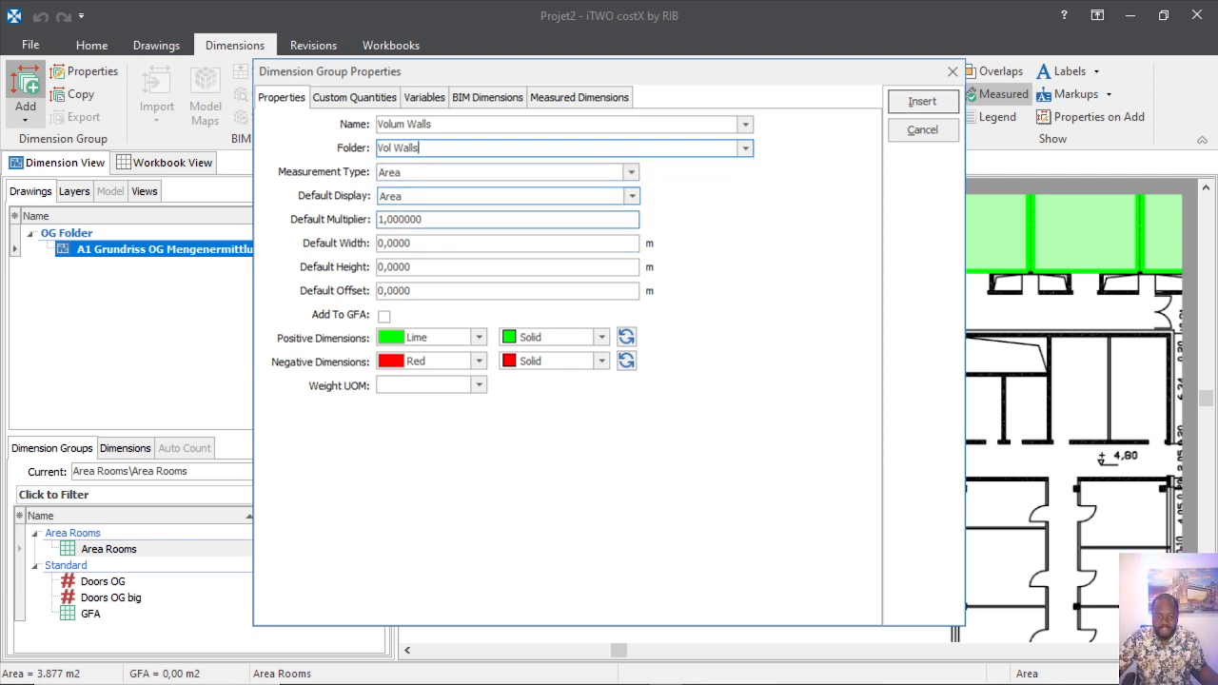
click(631, 200)
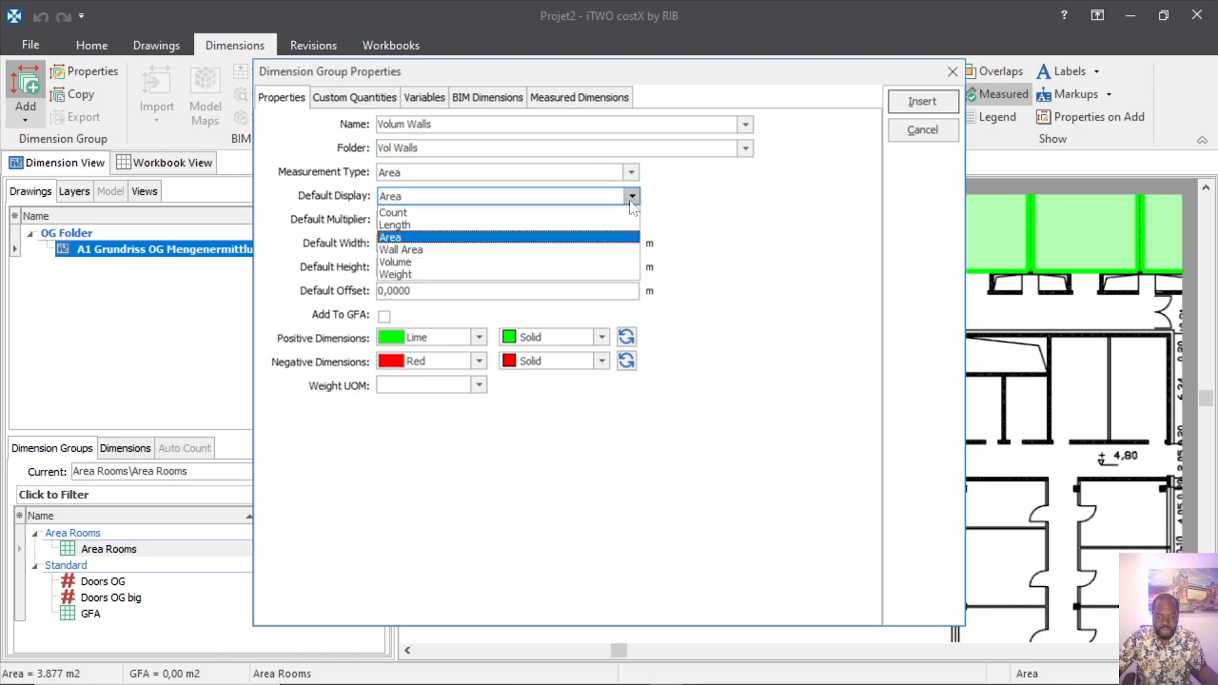
click(415, 264)
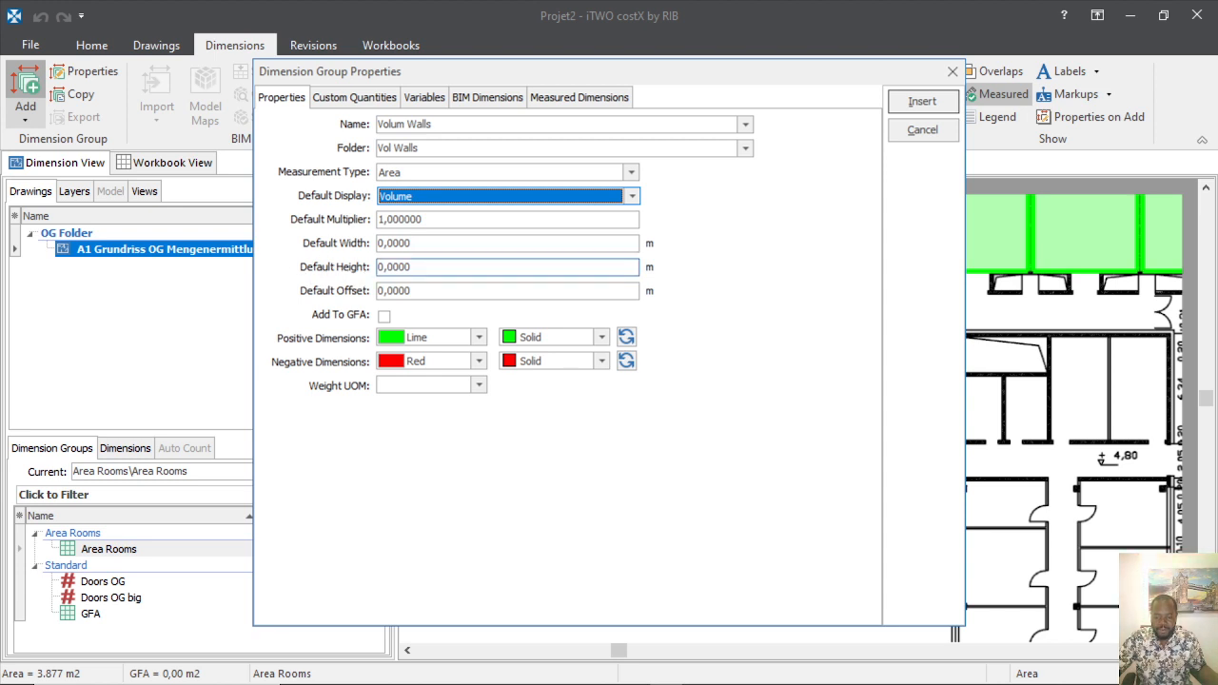
click(416, 268)
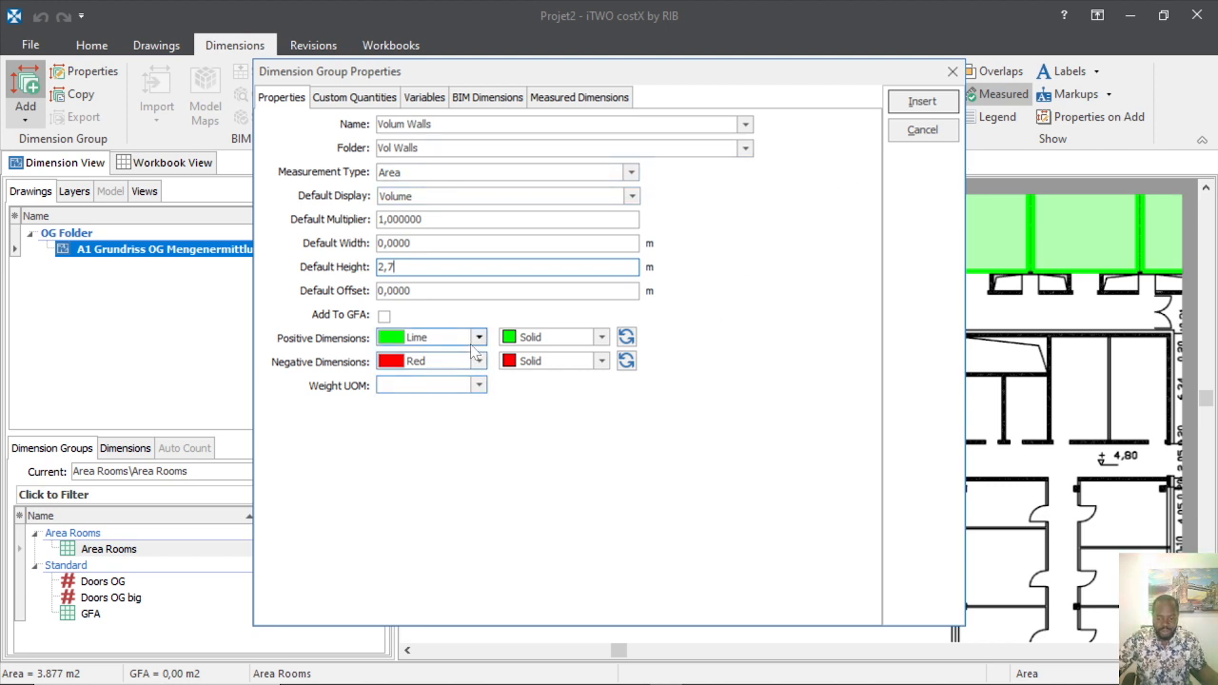
click(479, 337)
scroll(457, 404, down, 2)
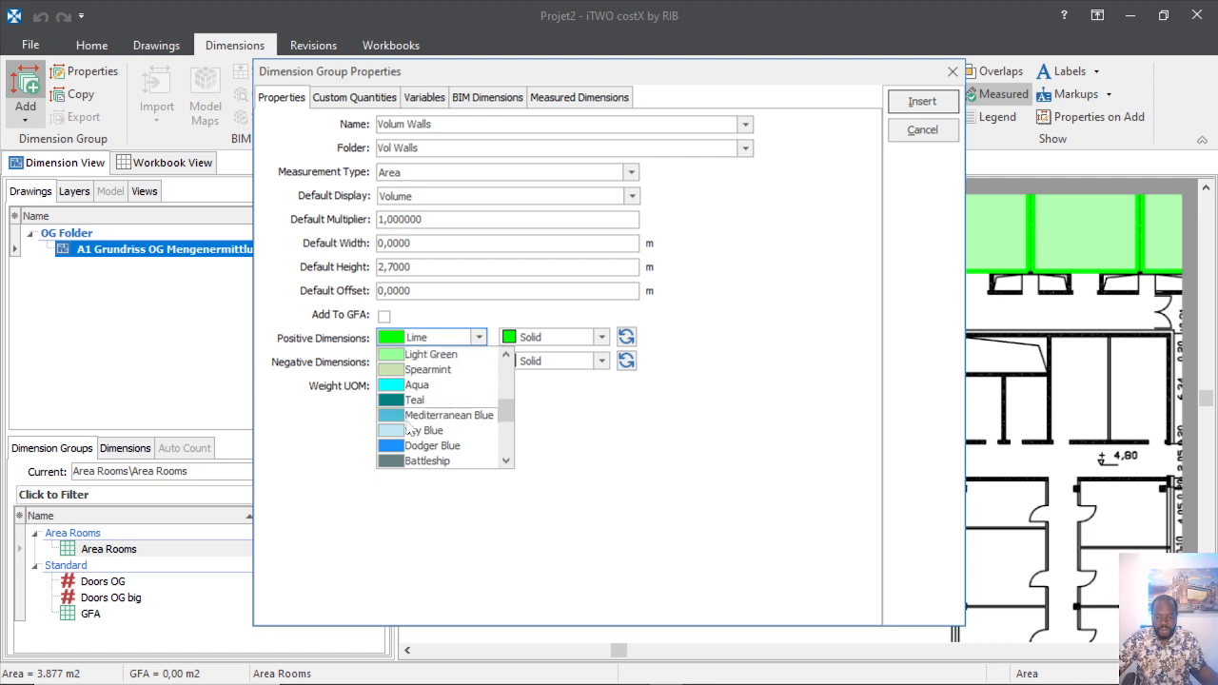
click(432, 447)
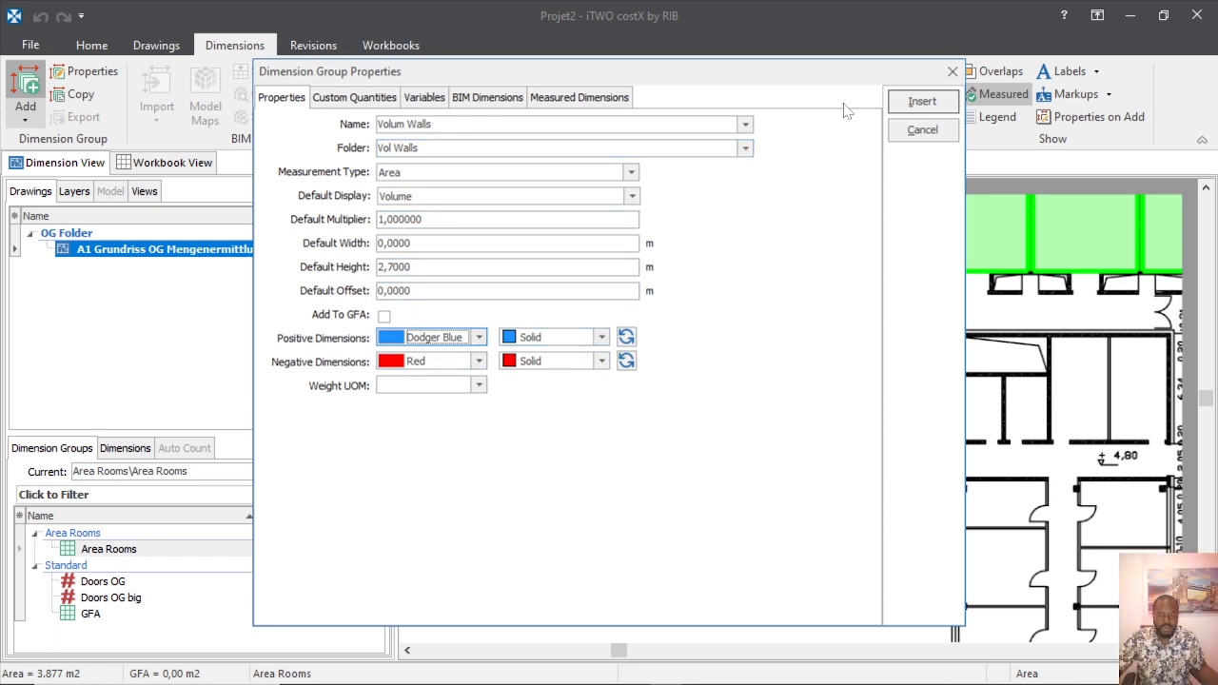
click(919, 102)
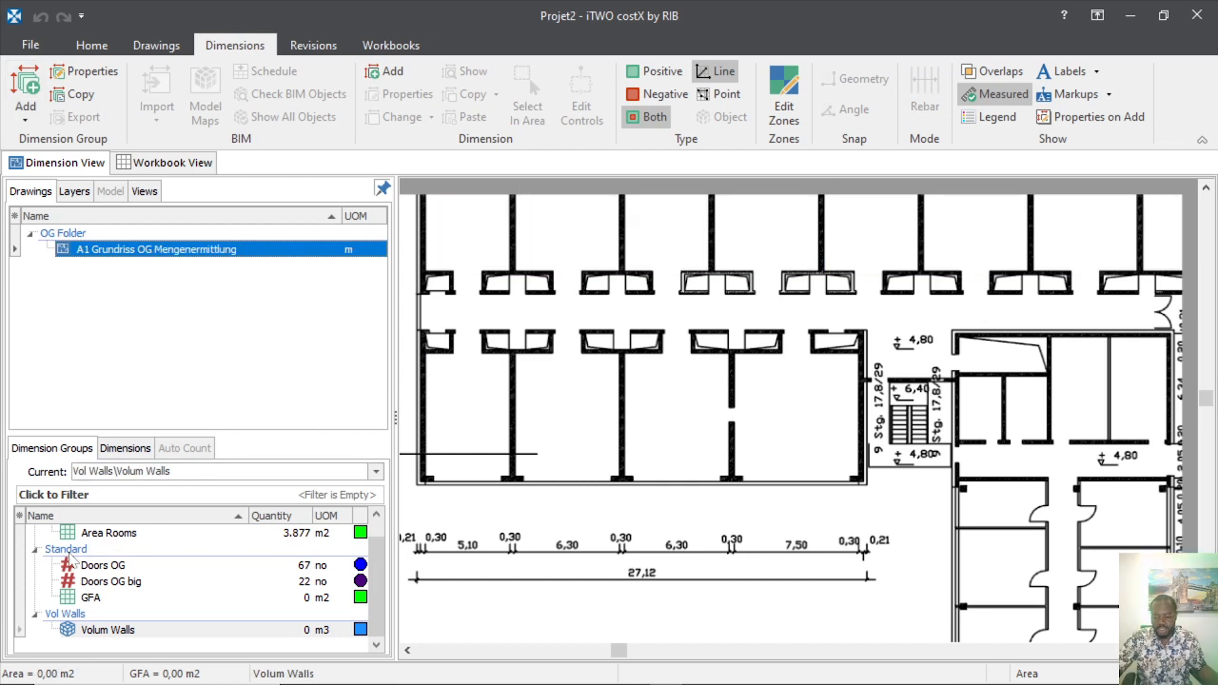
Cancel the unfinished measurement and restart the wall outline in line-measuring mode.
scroll(98, 581, up, 1)
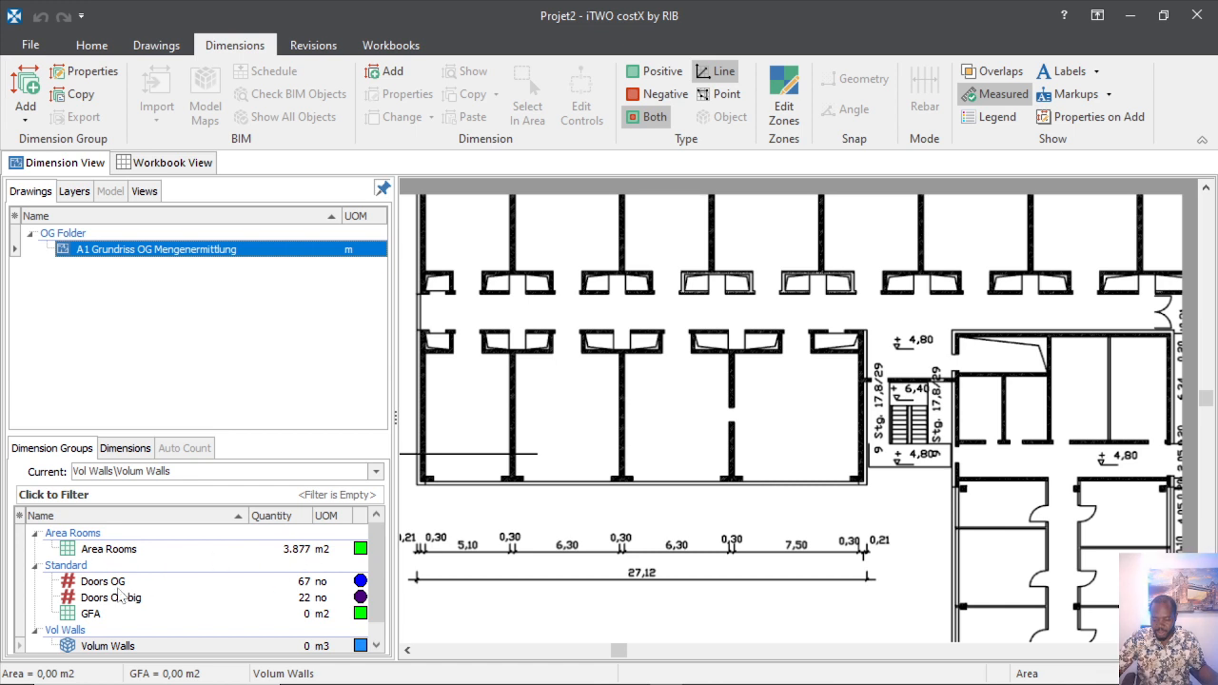
scroll(262, 565, down, 1)
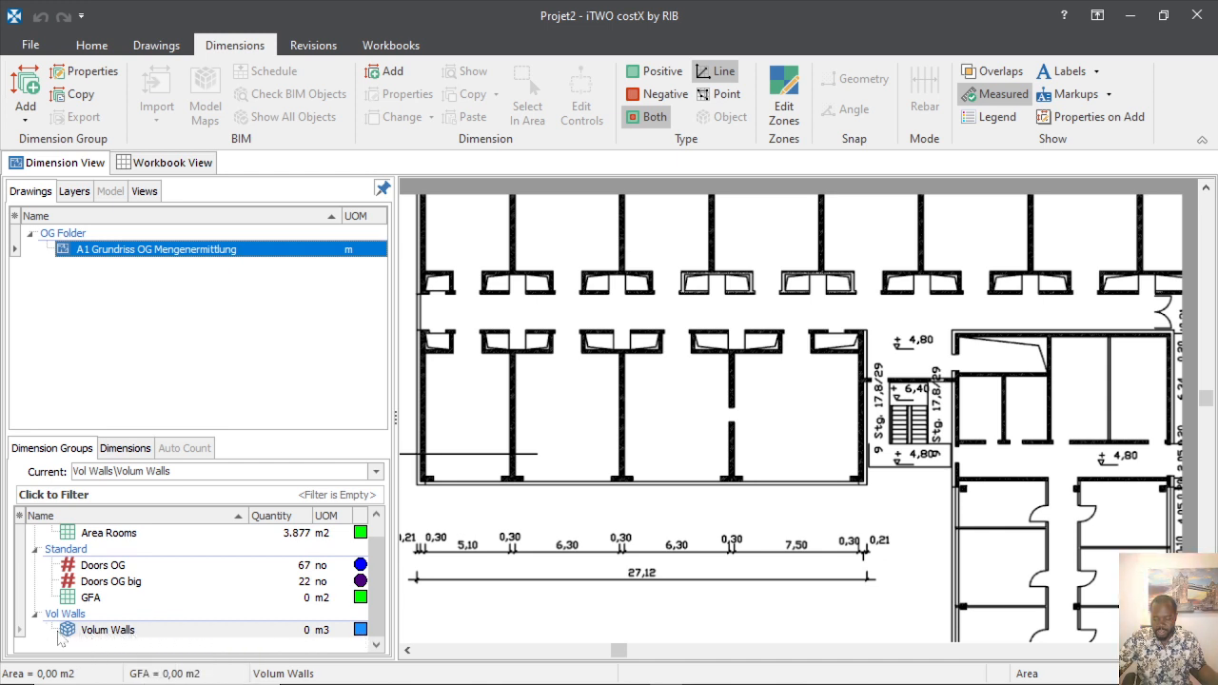
scroll(652, 426, down, 5)
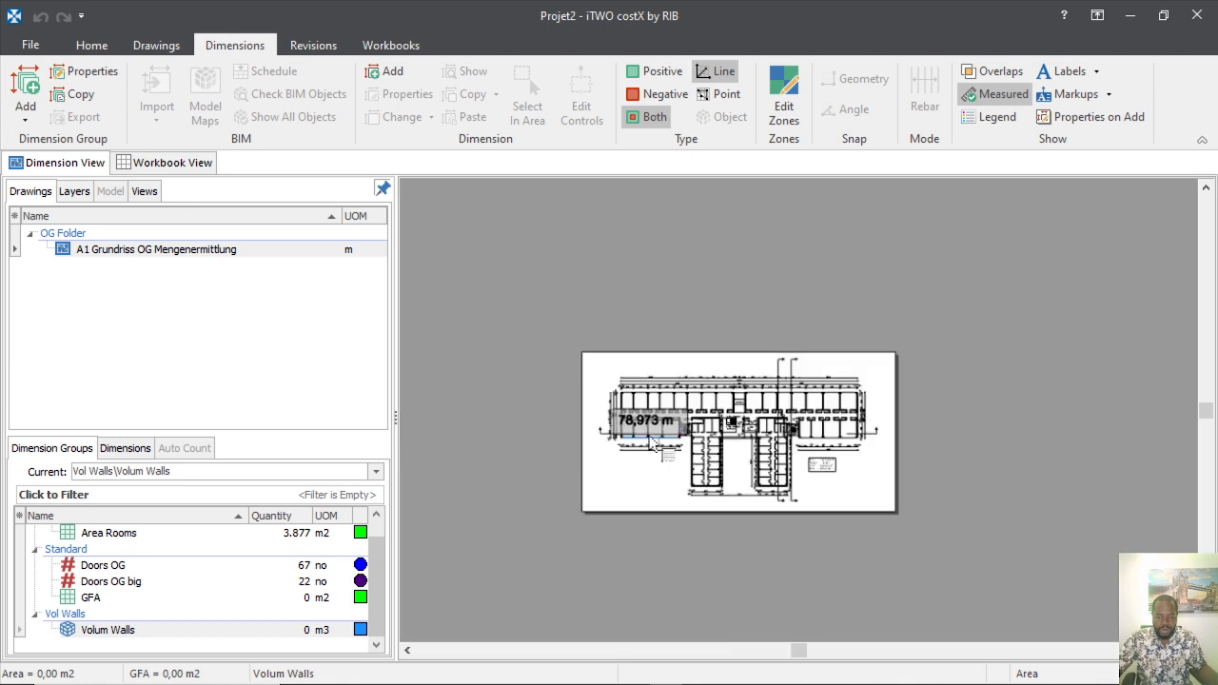
scroll(635, 424, up, 5)
scroll(583, 447, down, 3)
scroll(568, 419, up, 5)
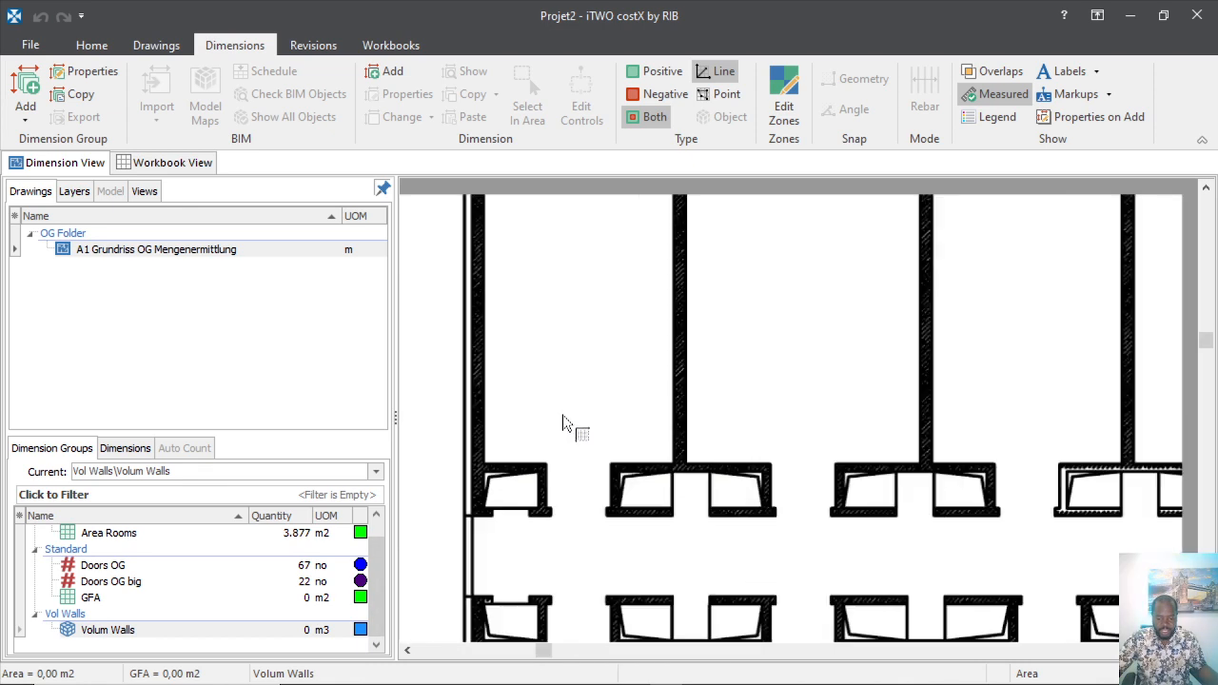
scroll(513, 374, down, 3)
scroll(500, 362, up, 4)
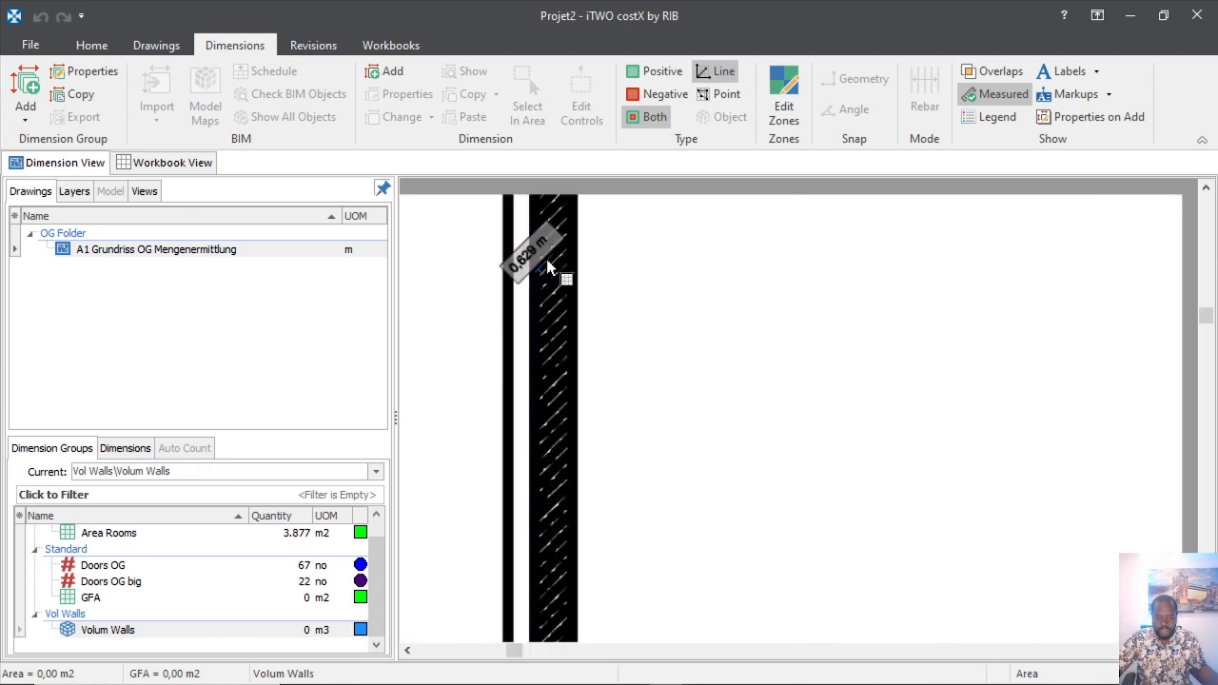
scroll(575, 409, down, 3)
scroll(583, 400, up, 3)
scroll(576, 354, up, 2)
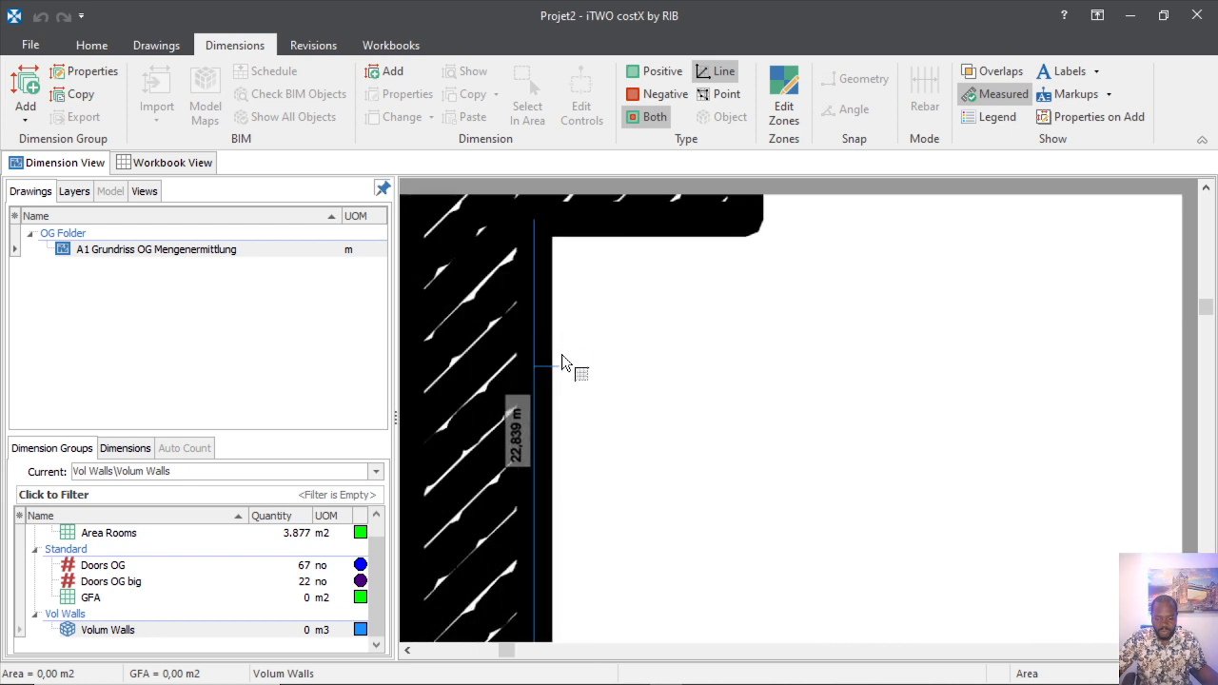
key(Escape)
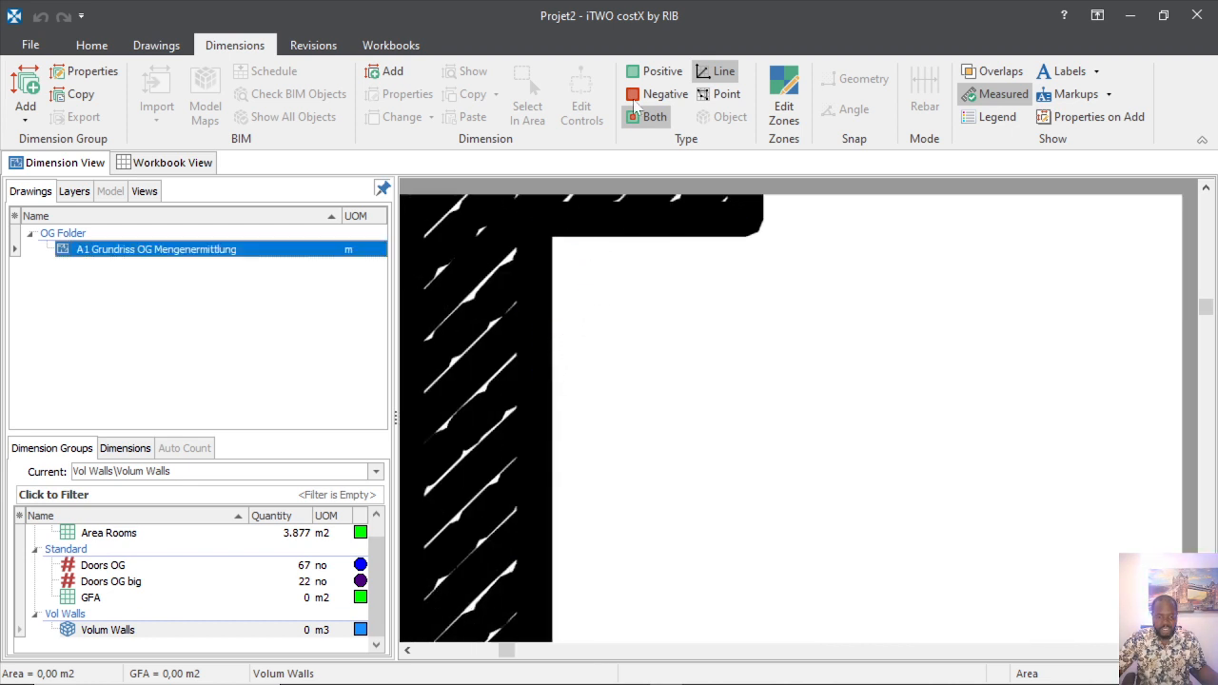
click(723, 76)
click(543, 413)
Trace the wall's 1,503 m inner, 0,910 m end and 2,413 m top edges.
scroll(613, 470, down, 1)
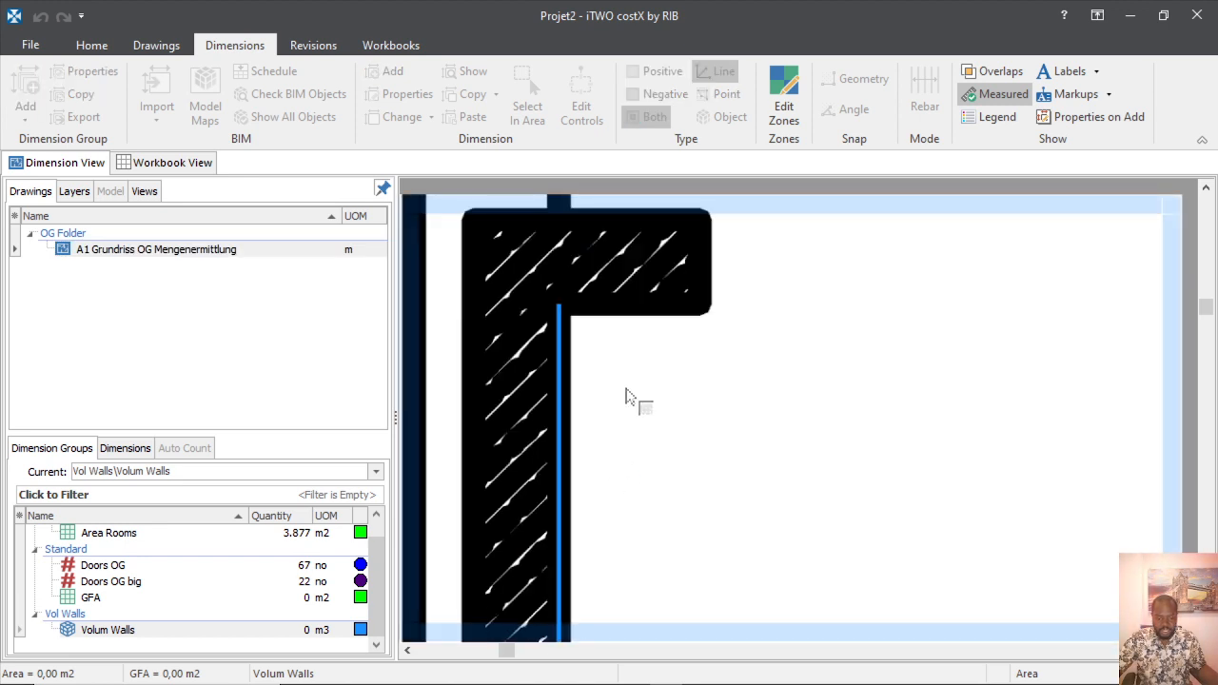
scroll(617, 347, up, 2)
click(628, 258)
scroll(694, 476, down, 2)
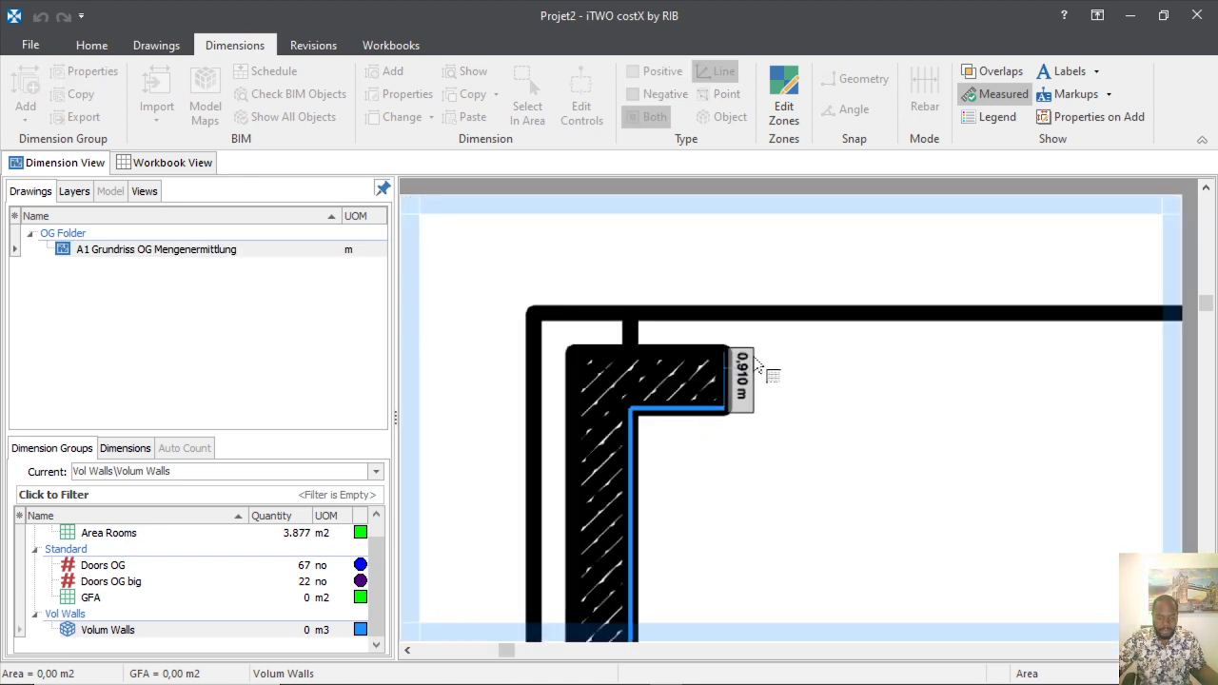
scroll(747, 381, up, 2)
click(706, 373)
click(604, 252)
scroll(833, 343, down, 3)
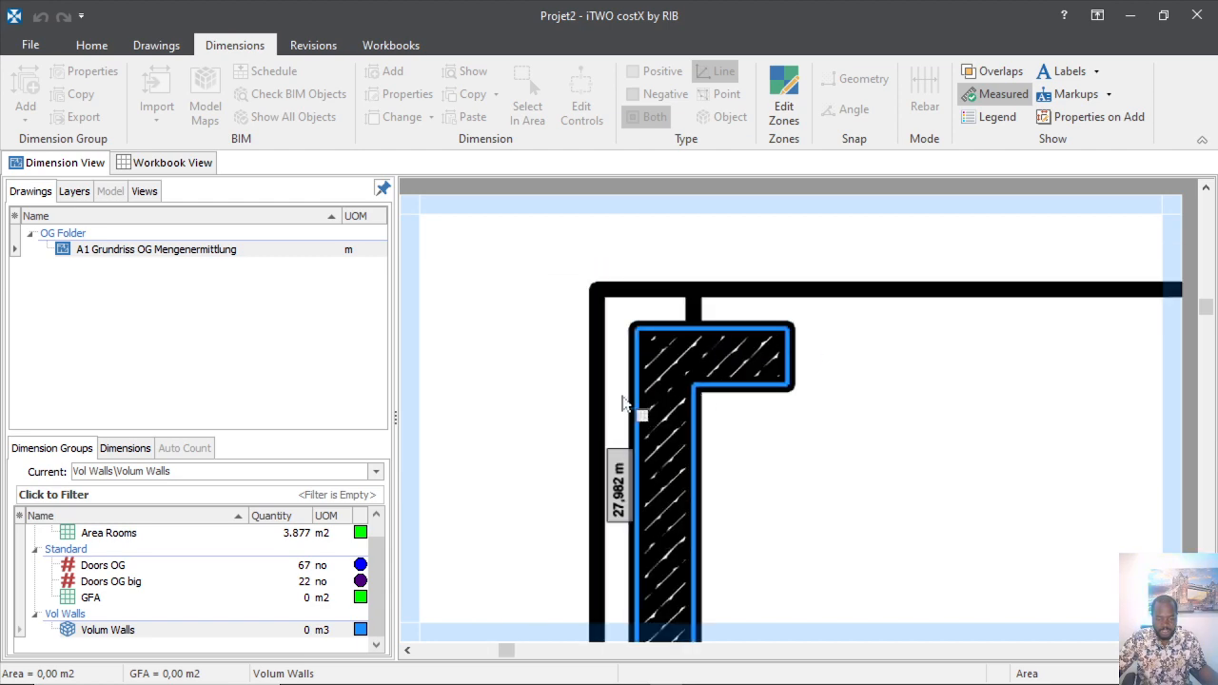
scroll(625, 402, down, 3)
scroll(620, 408, down, 1)
scroll(610, 536, up, 5)
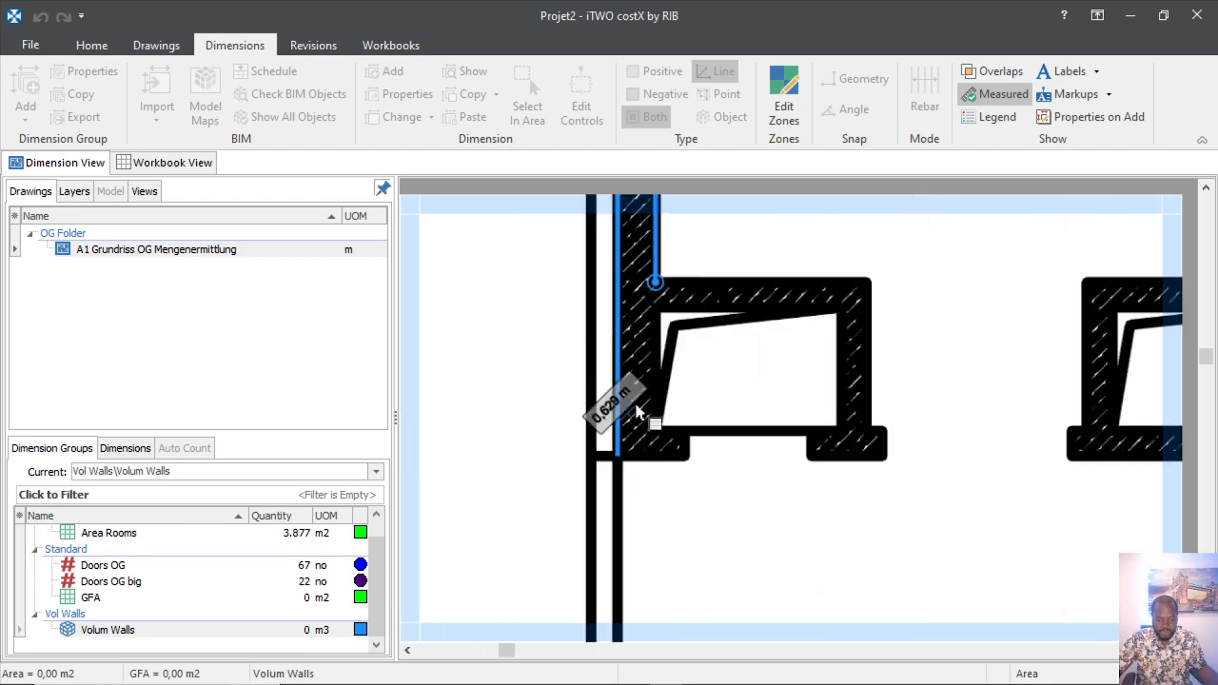
scroll(665, 473, up, 2)
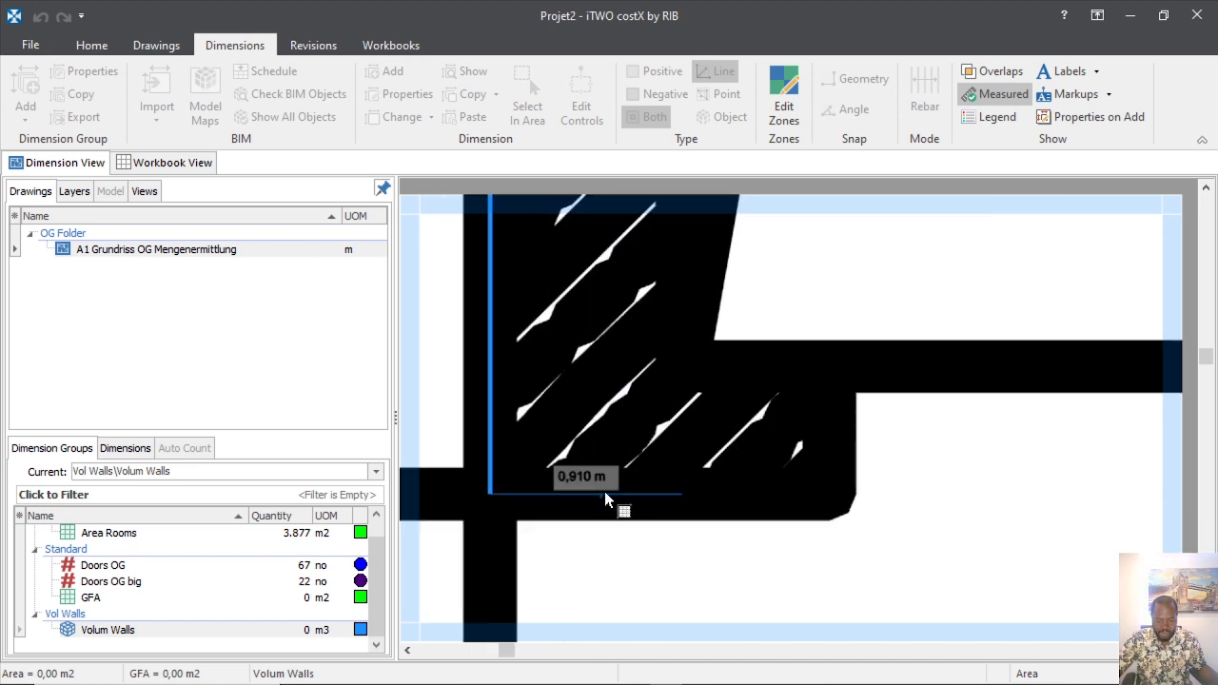
Continue the outline along the bottom wall, up its right edge and round the inner corner.
click(605, 500)
click(738, 507)
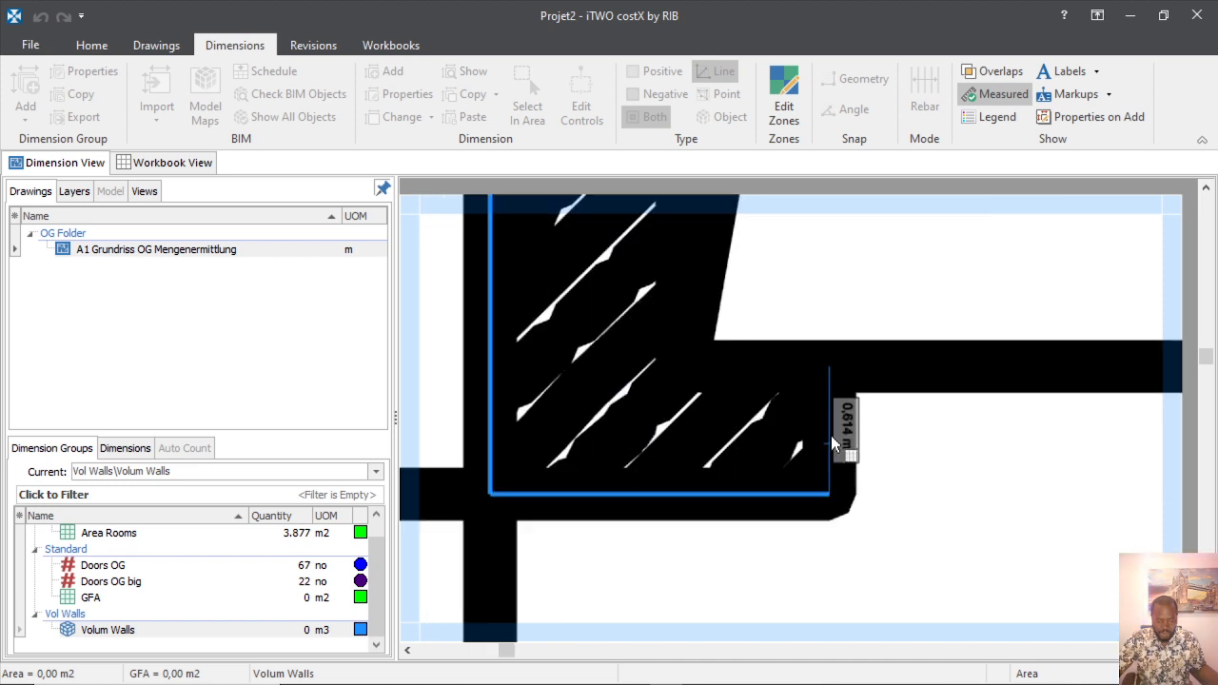
click(833, 438)
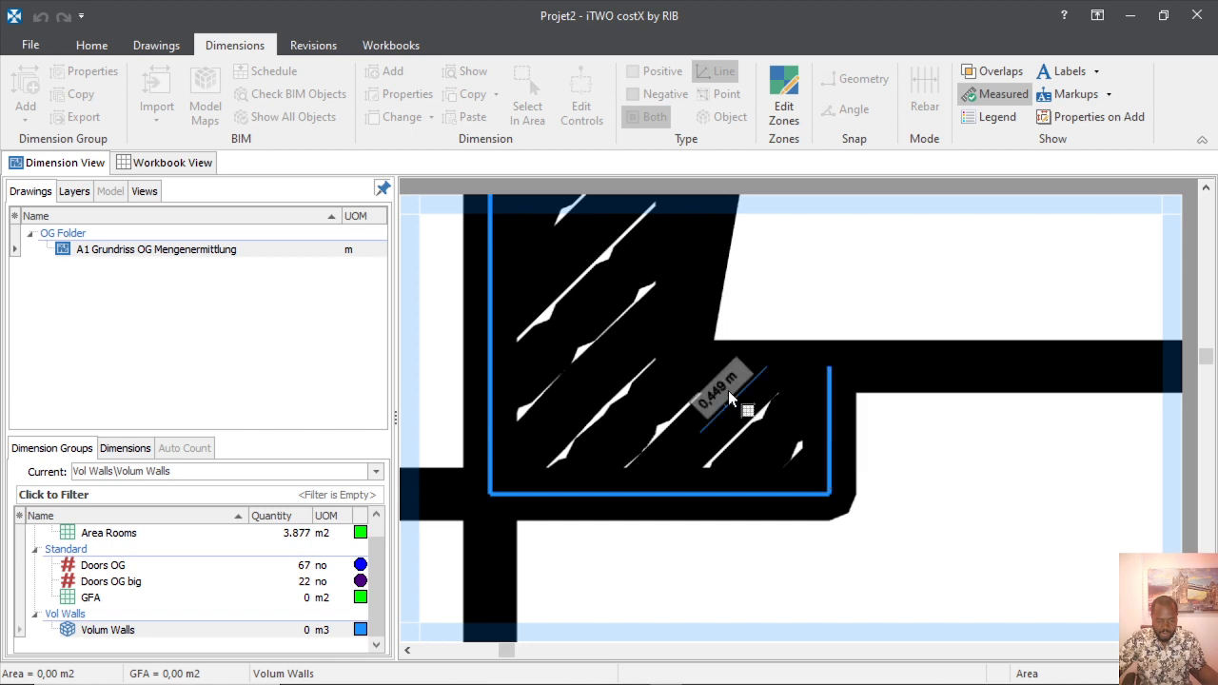
click(681, 367)
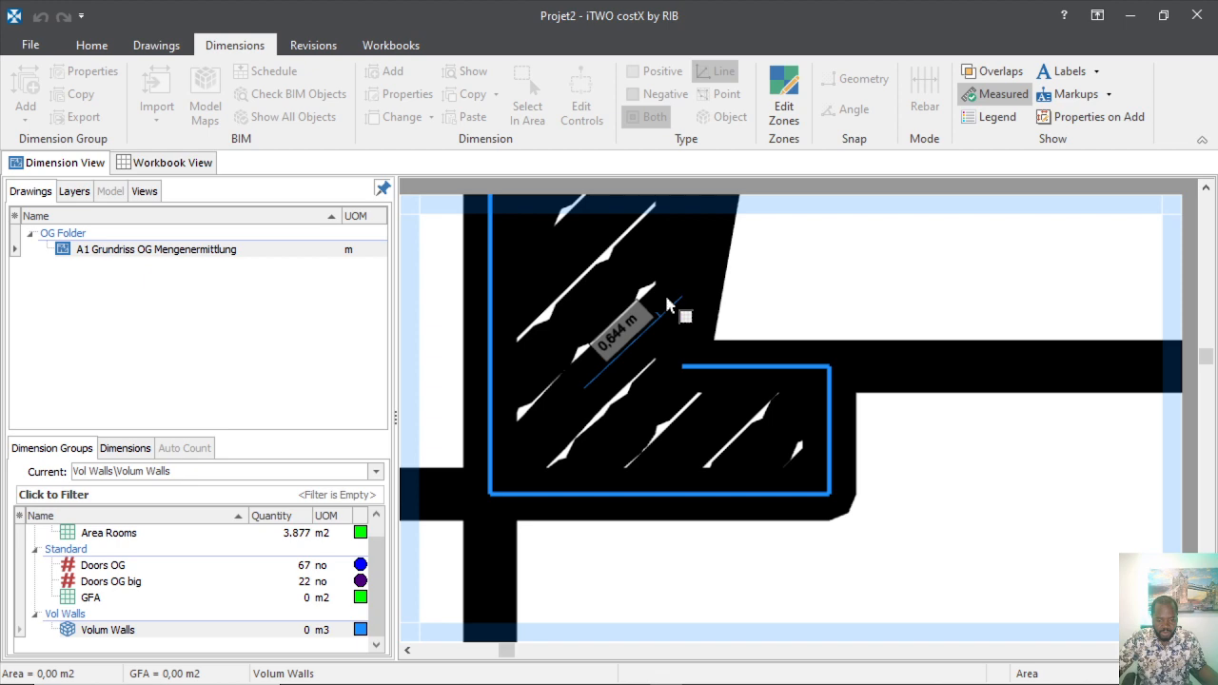
click(687, 291)
scroll(683, 509, down, 4)
scroll(683, 340, up, 4)
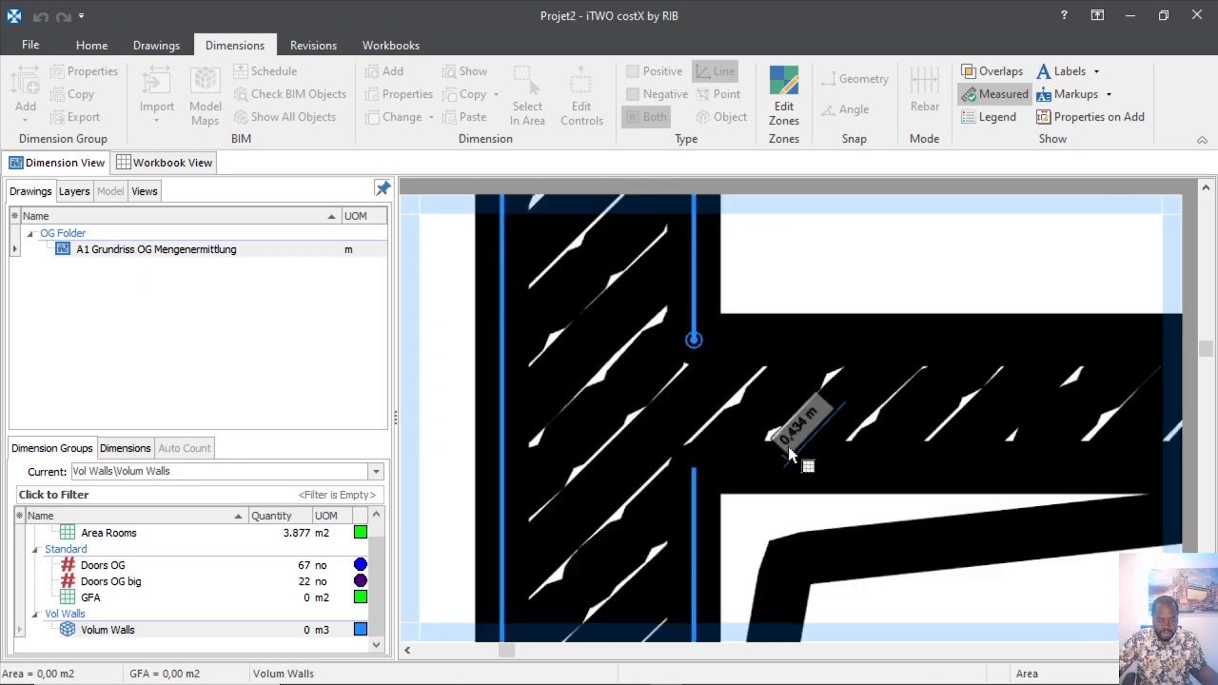
scroll(731, 531, down, 4)
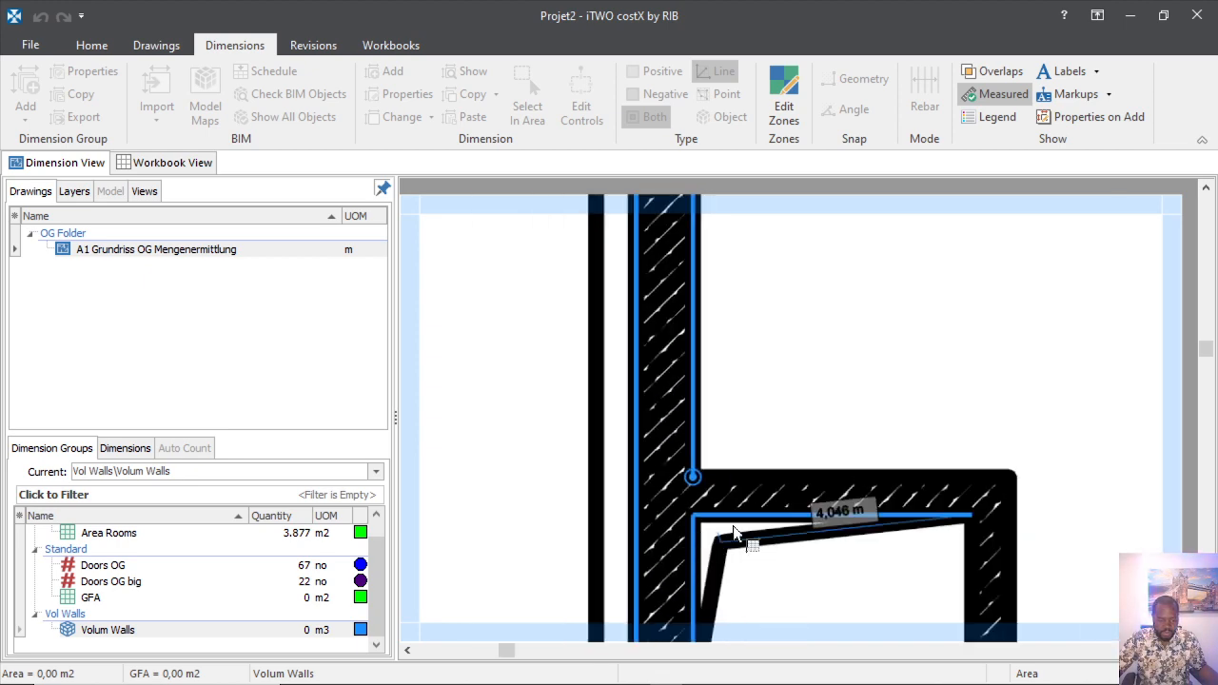
scroll(969, 503, down, 3)
scroll(920, 523, up, 6)
Trace the 3,006 m, 0,720 m, 1,693 m and 0,614 m edges around the wall end.
click(988, 530)
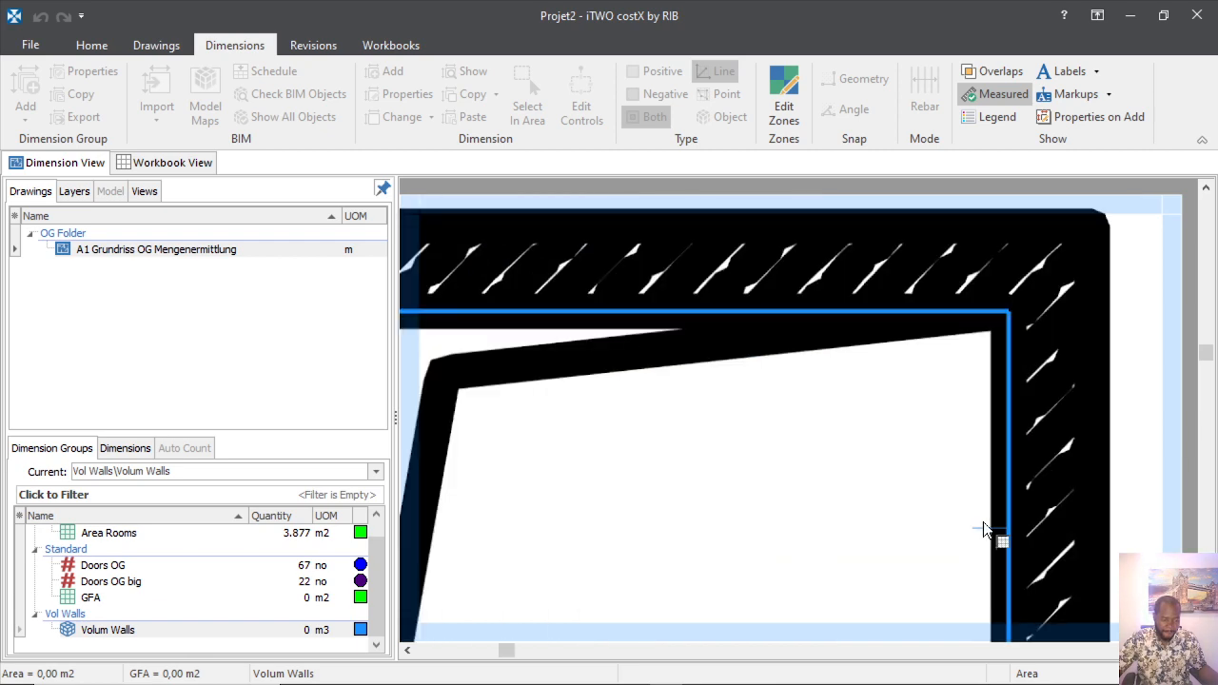
scroll(829, 408, down, 4)
scroll(898, 484, up, 4)
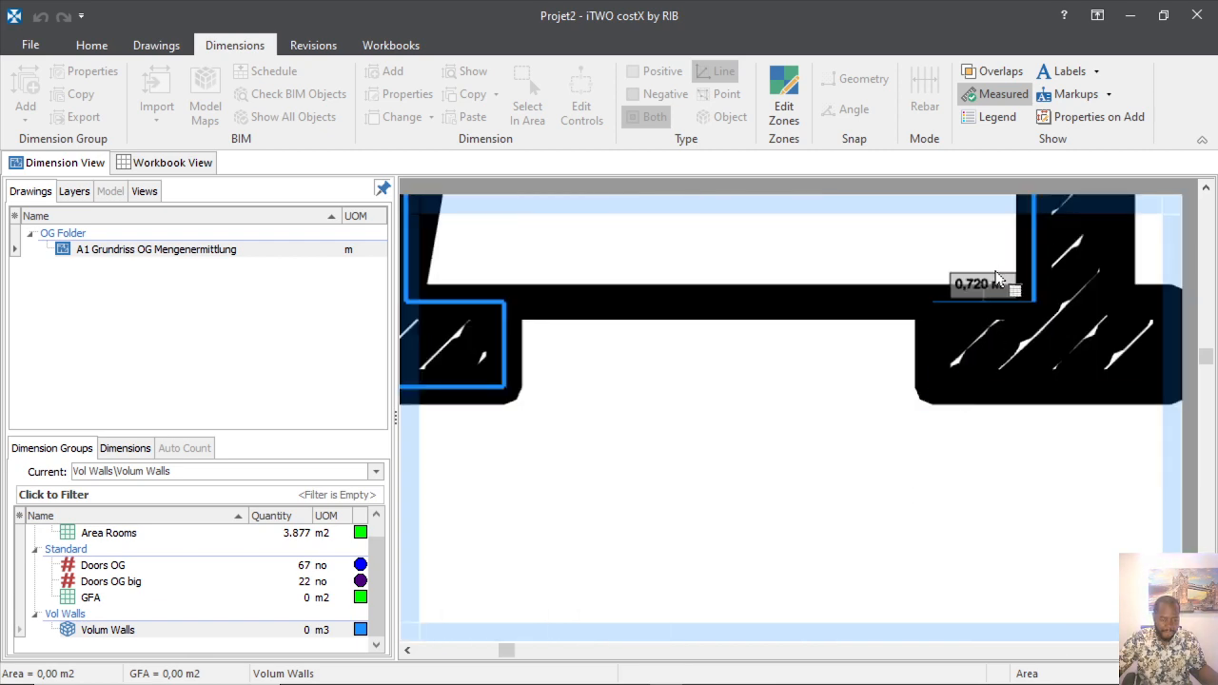
click(935, 303)
click(933, 387)
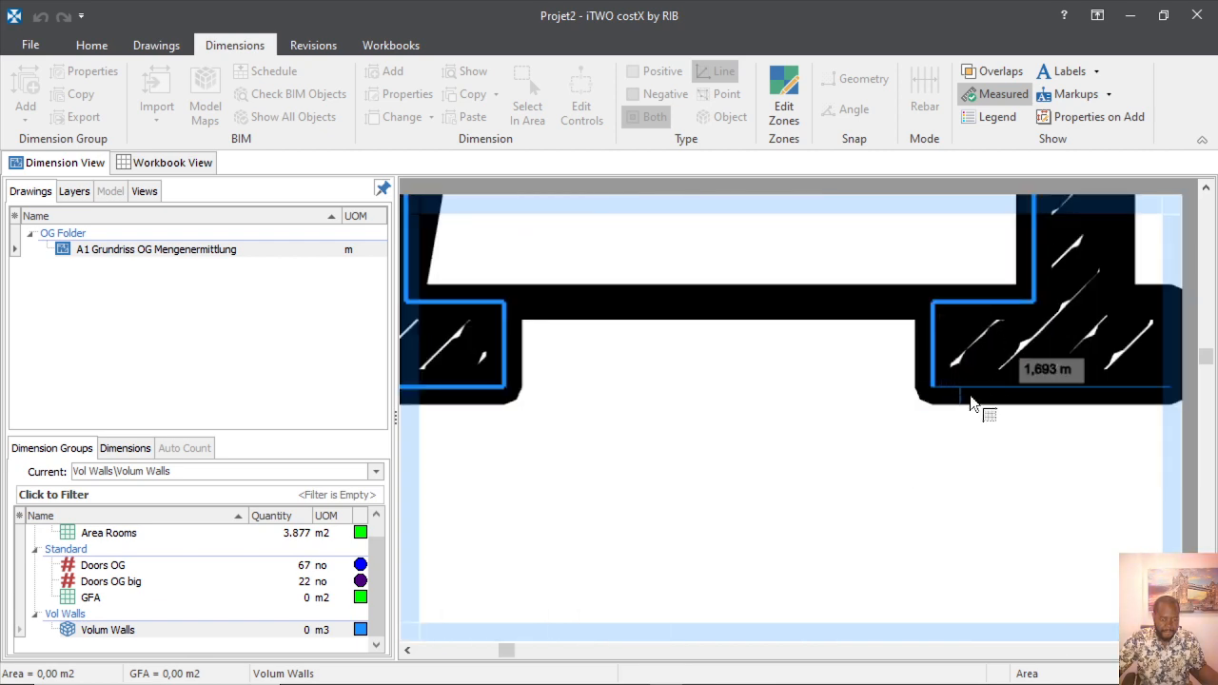
click(984, 401)
scroll(741, 419, down, 4)
scroll(872, 414, up, 4)
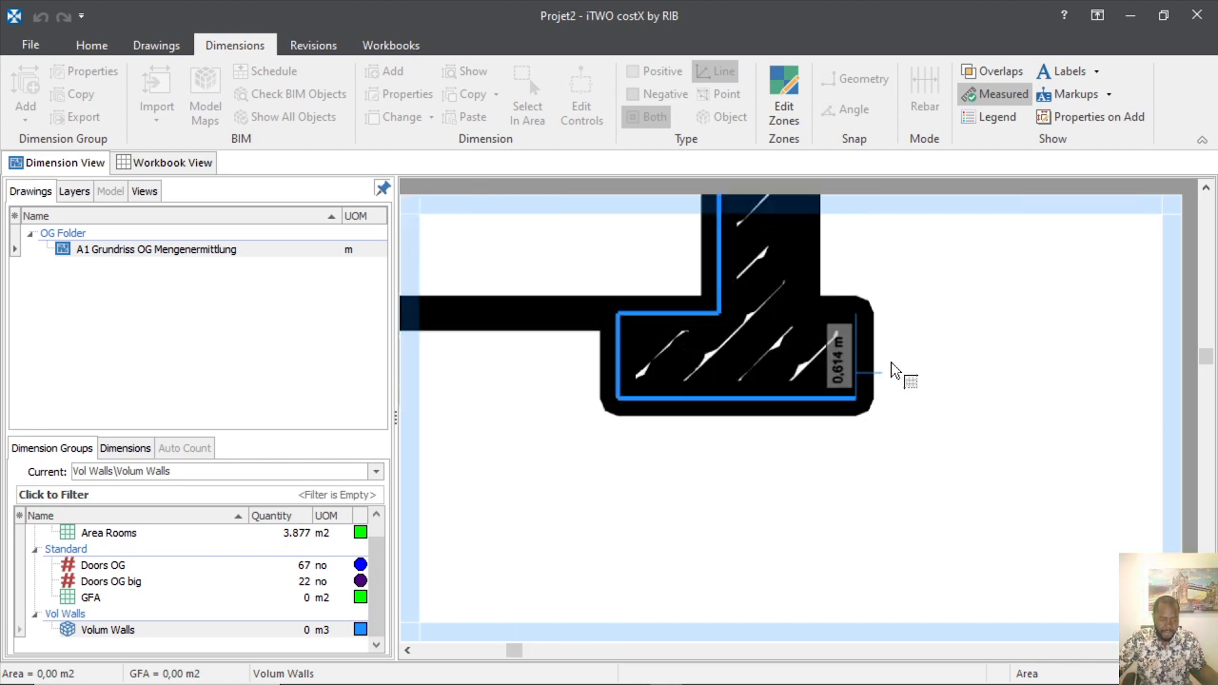
click(858, 314)
click(835, 305)
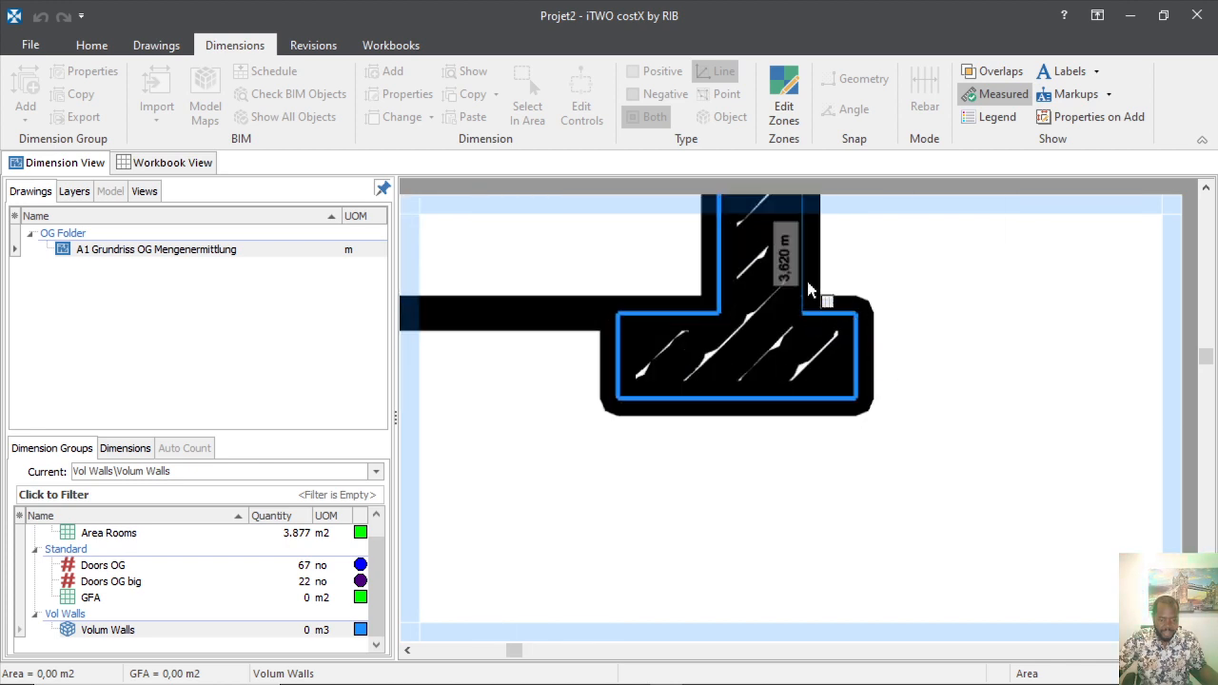
click(804, 265)
Add the 5,059 m top edge and close the polygon at its starting corner.
scroll(789, 457, down, 3)
scroll(778, 302, up, 2)
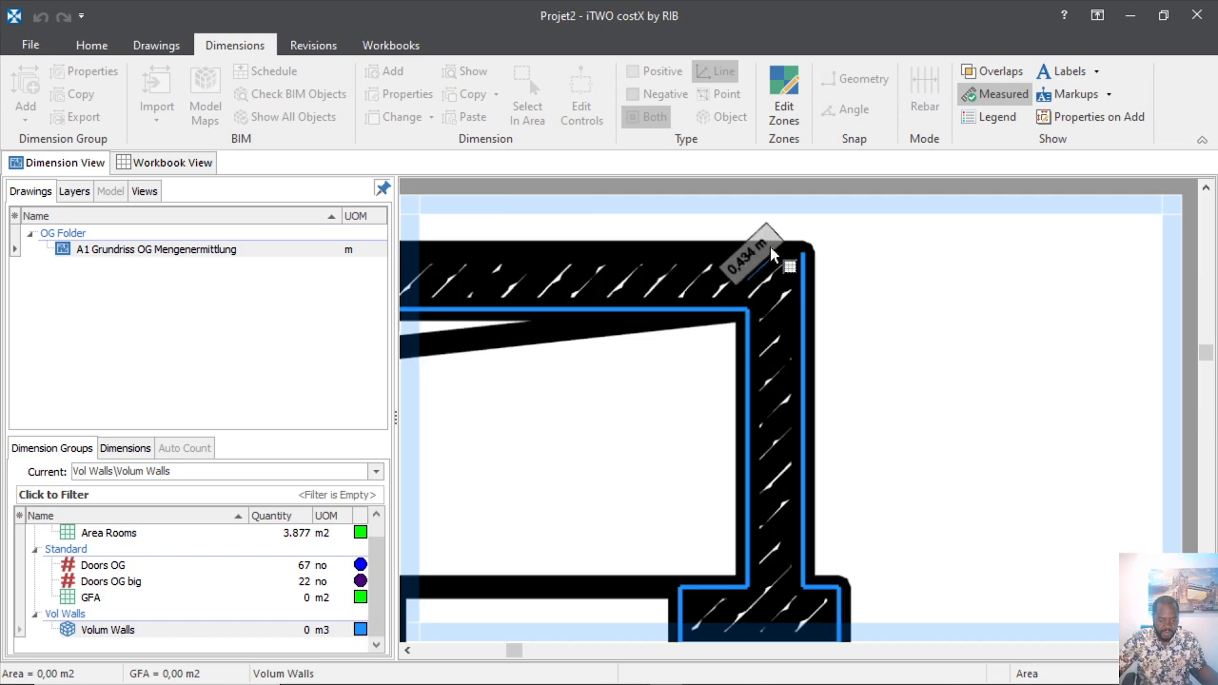
click(773, 221)
scroll(890, 417, down, 3)
scroll(710, 324, up, 3)
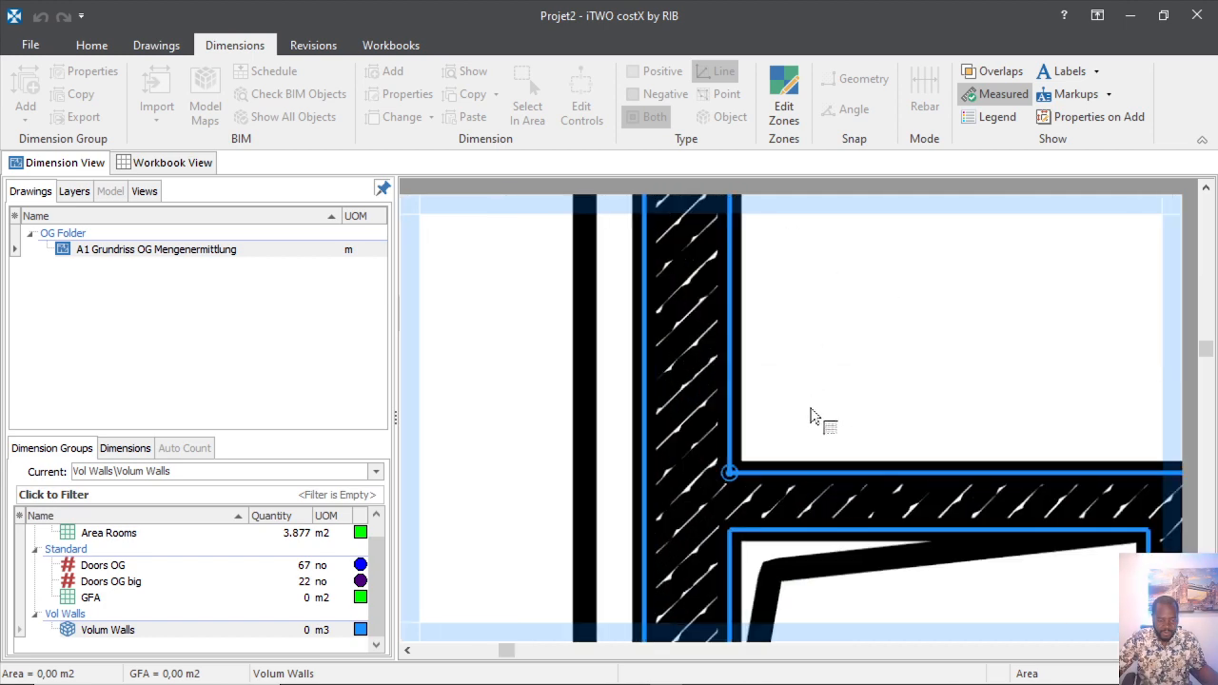
scroll(666, 425, down, 1)
scroll(669, 425, down, 1)
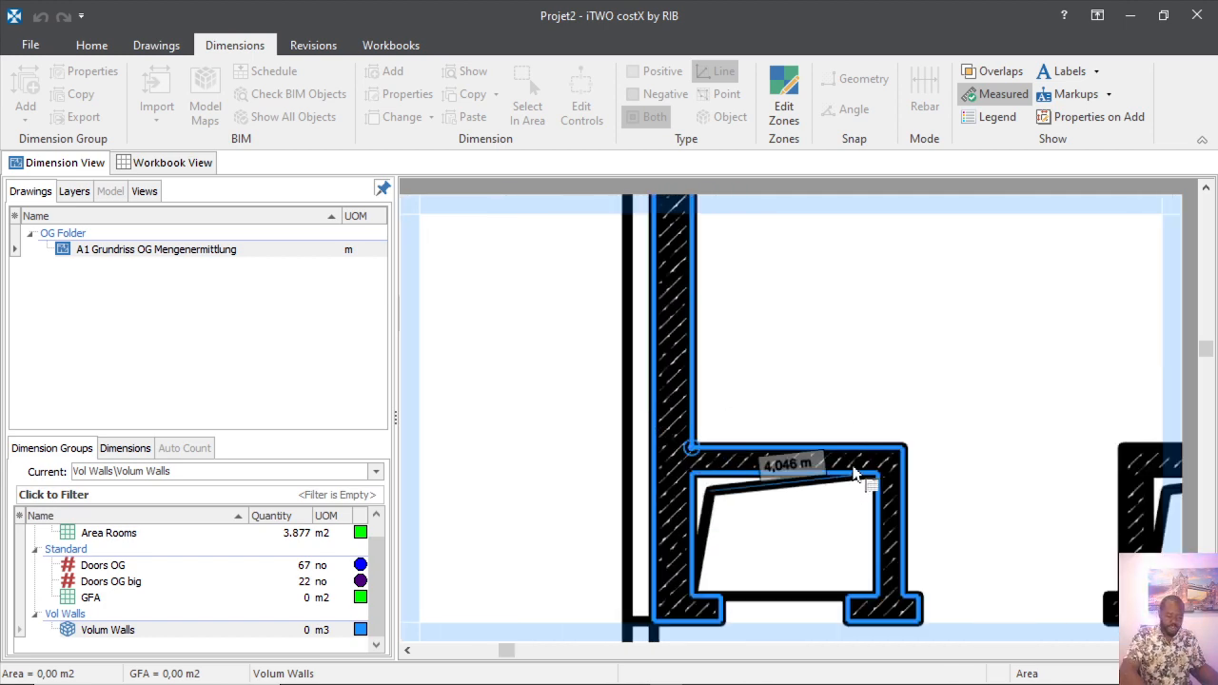
click(884, 443)
Finish the closed wall polygon and zoom to the next T-shaped wall.
right_click(884, 439)
click(885, 444)
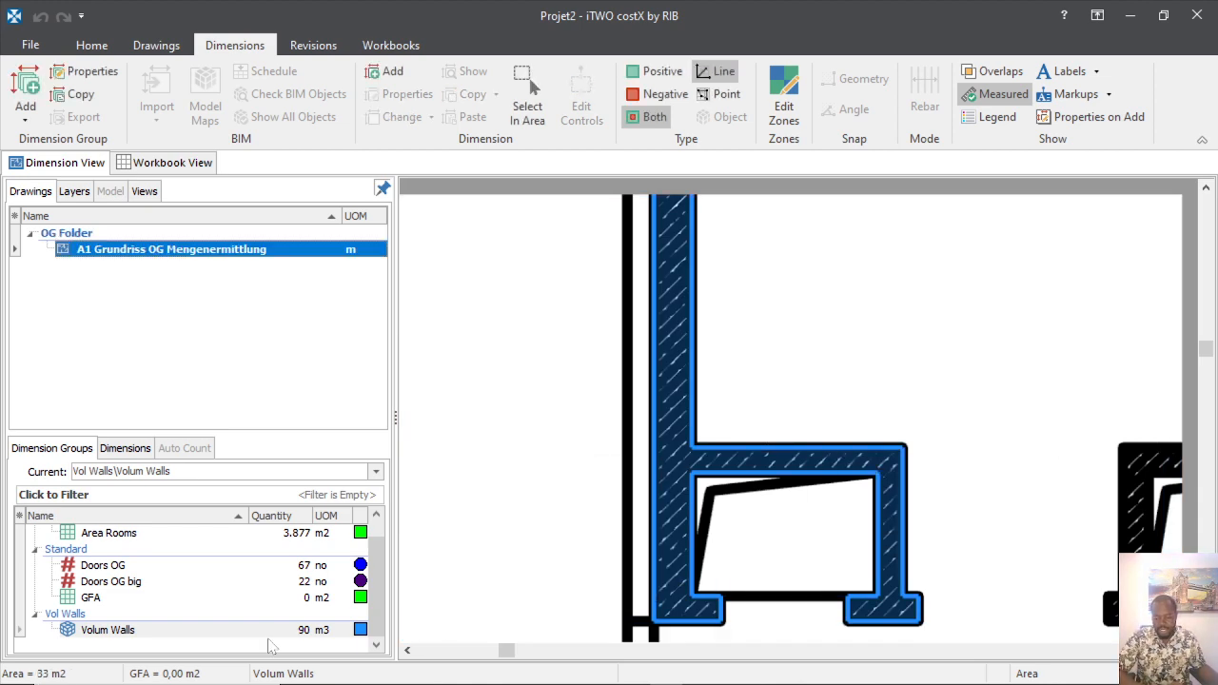
mouse_move(323, 644)
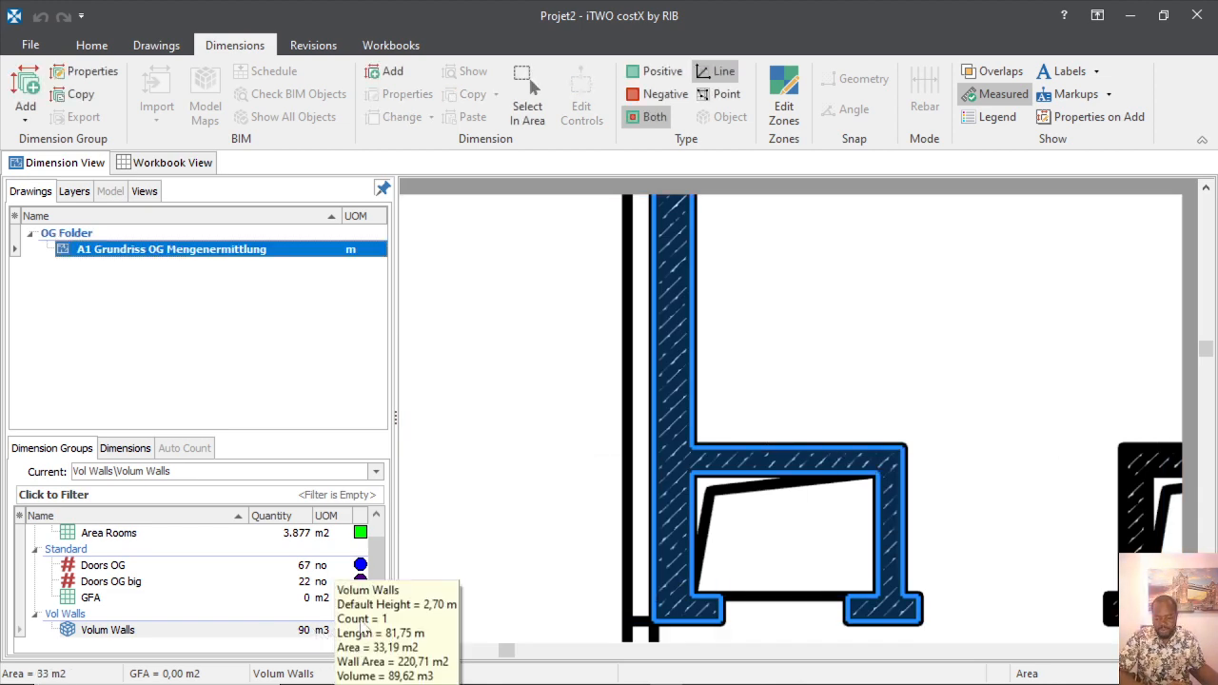
mouse_move(700, 412)
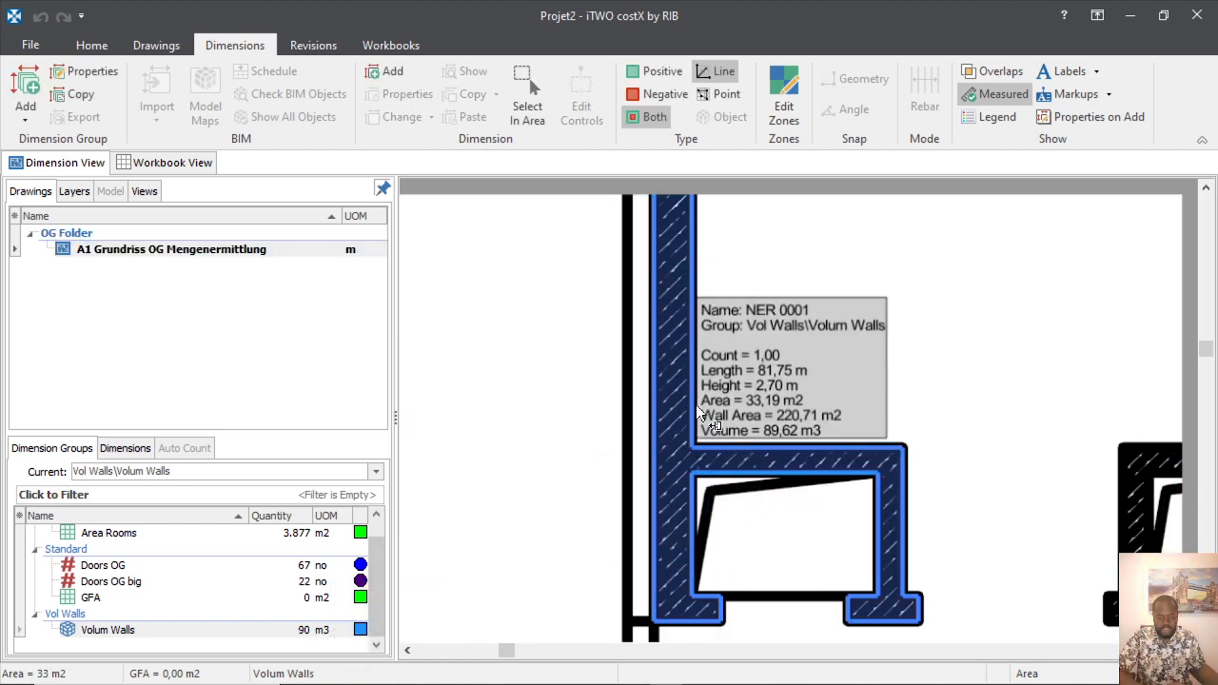
mouse_move(102, 635)
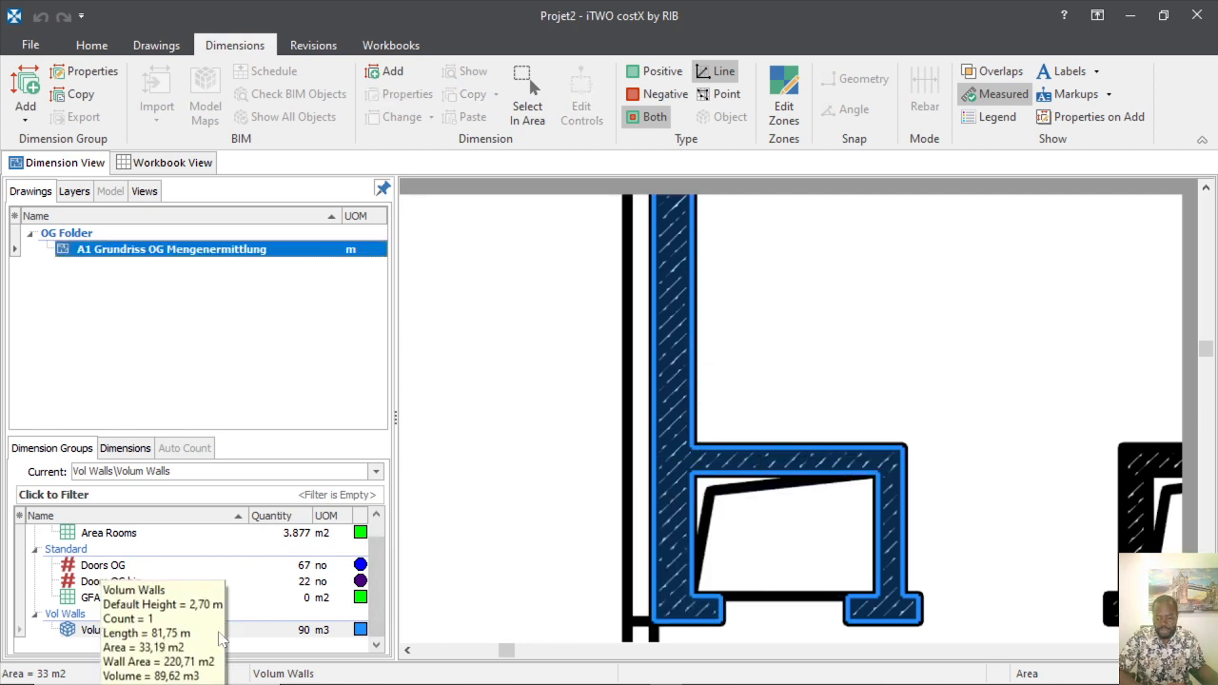
scroll(624, 448, down, 3)
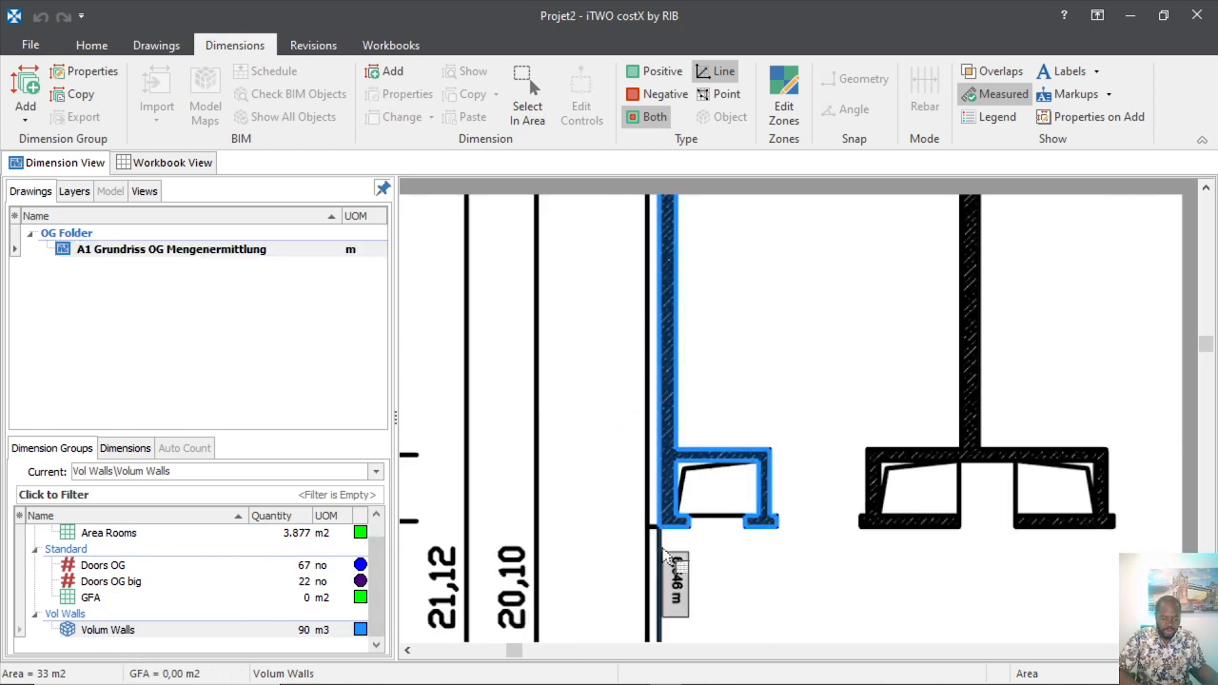
scroll(782, 459, down, 2)
scroll(805, 606, up, 2)
scroll(828, 484, down, 2)
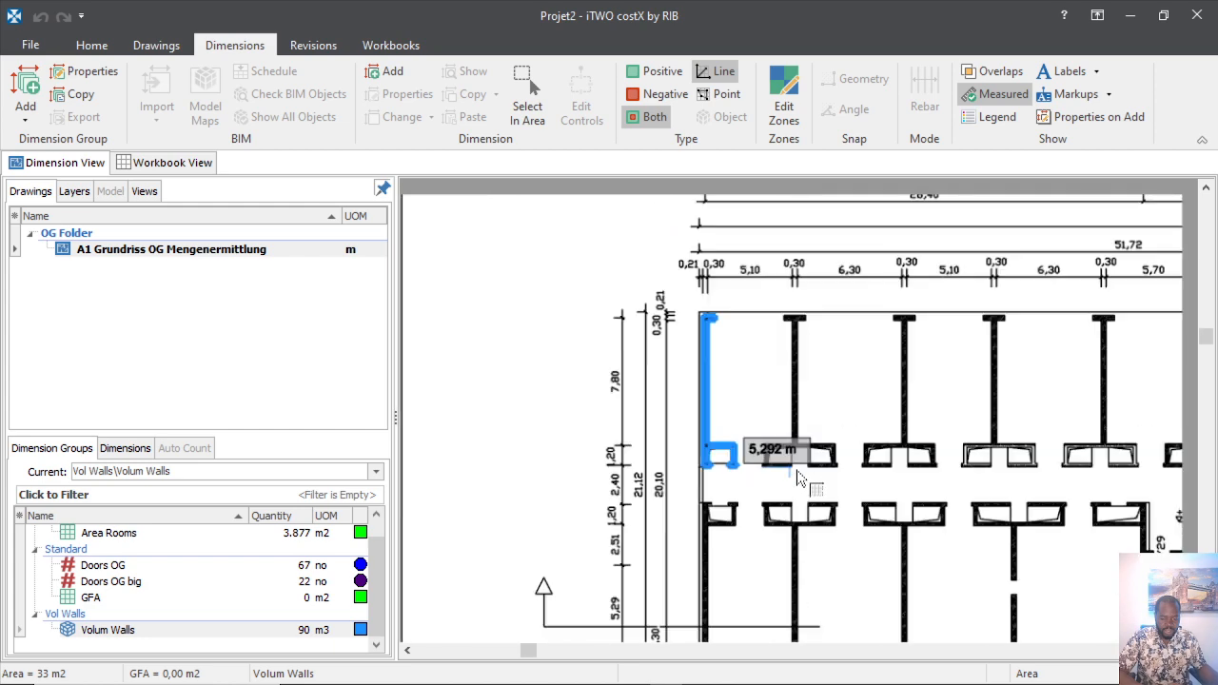
scroll(814, 340, up, 1)
scroll(814, 340, up, 1)
scroll(772, 261, up, 2)
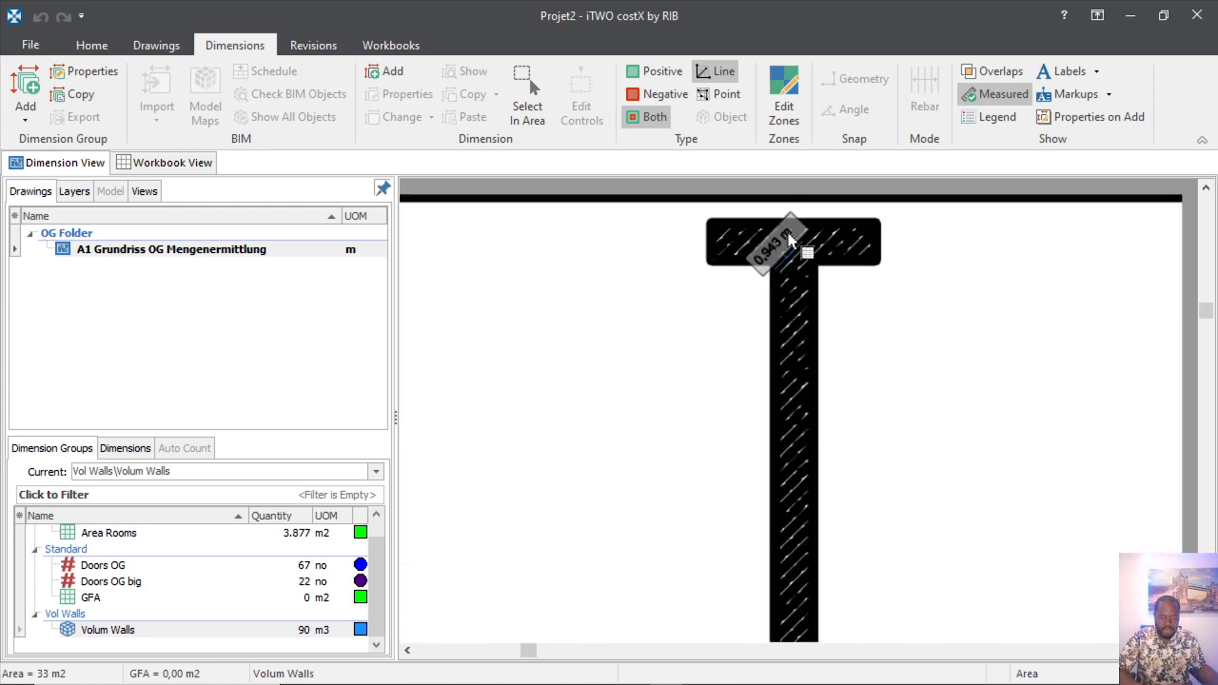
Start the T-shaped wall outline, tracing its flange and the stem corner edges.
click(804, 215)
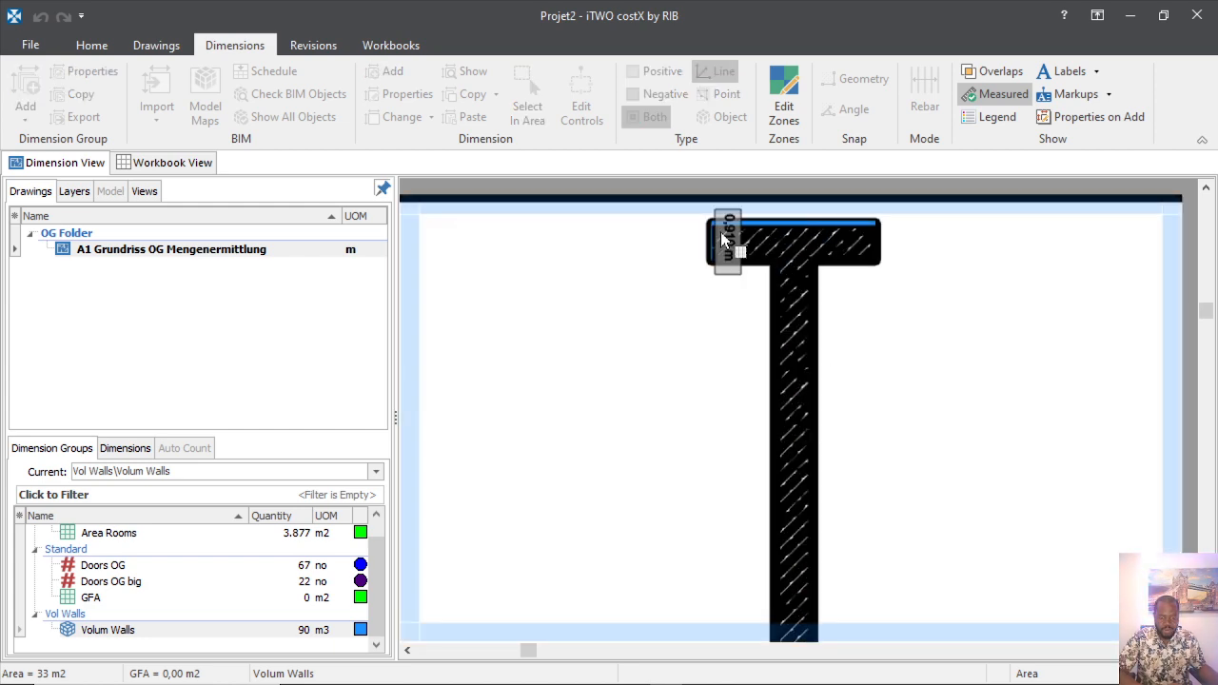
click(693, 249)
click(738, 281)
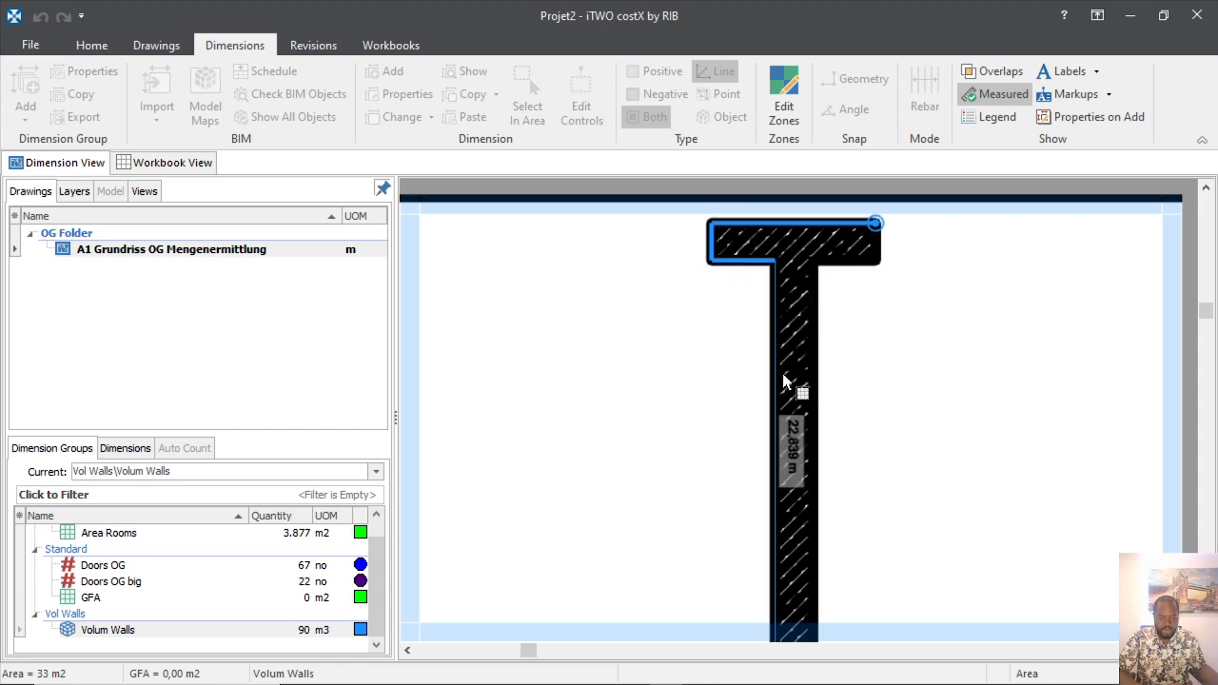
scroll(688, 381, down, 3)
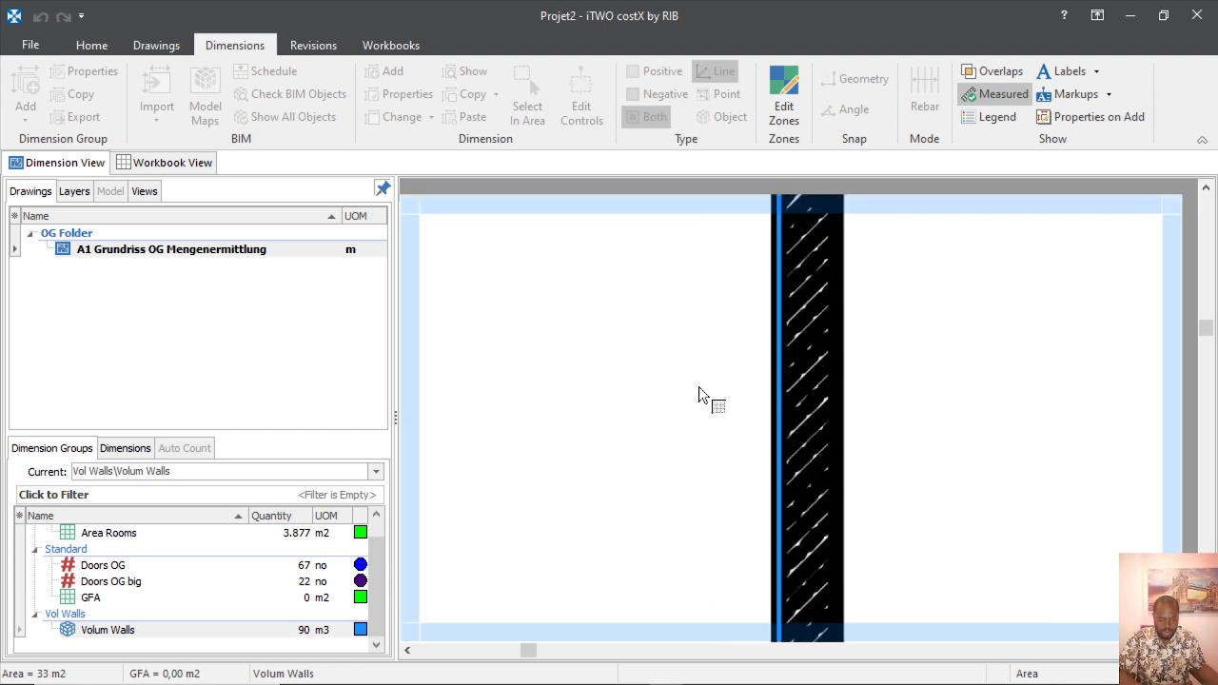
scroll(723, 502, up, 4)
click(720, 241)
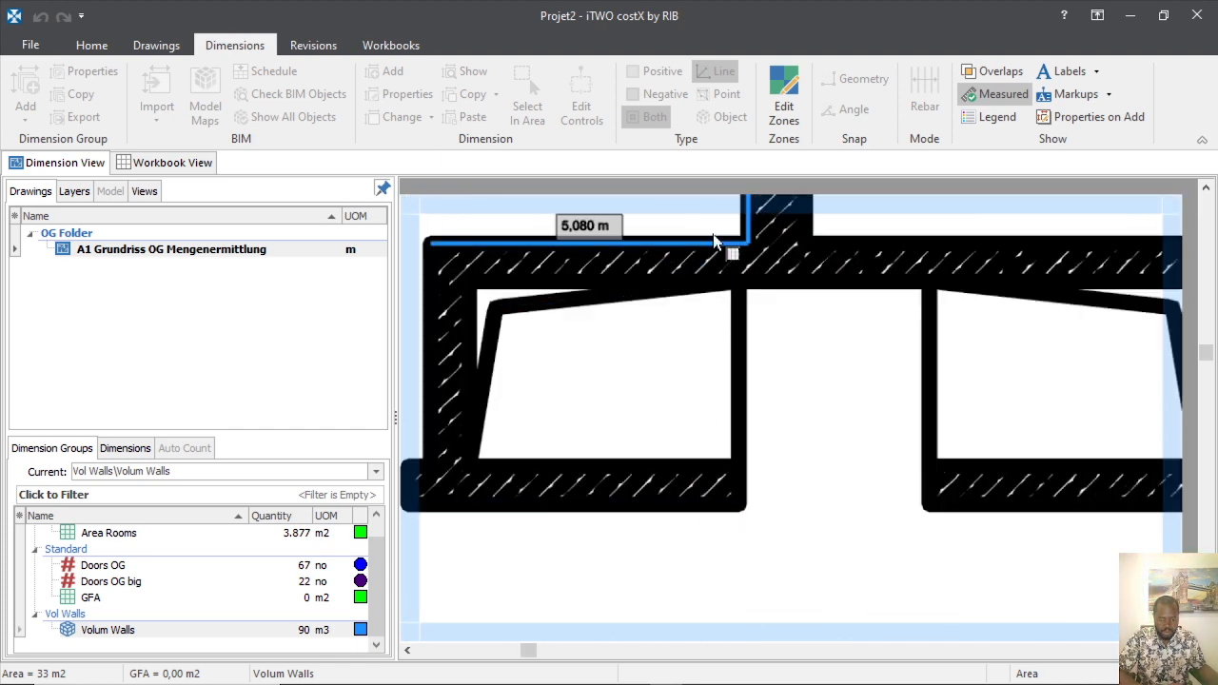
scroll(762, 323, down, 3)
scroll(761, 324, up, 4)
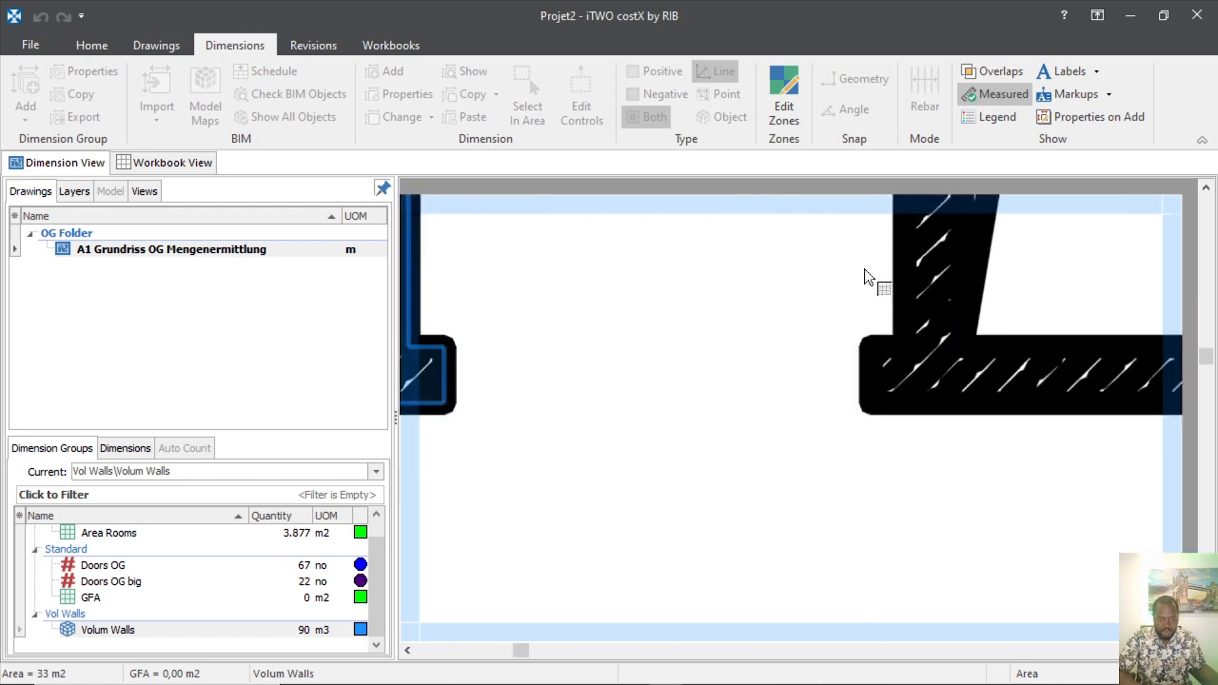
click(906, 346)
scroll(790, 267, down, 3)
scroll(797, 291, up, 4)
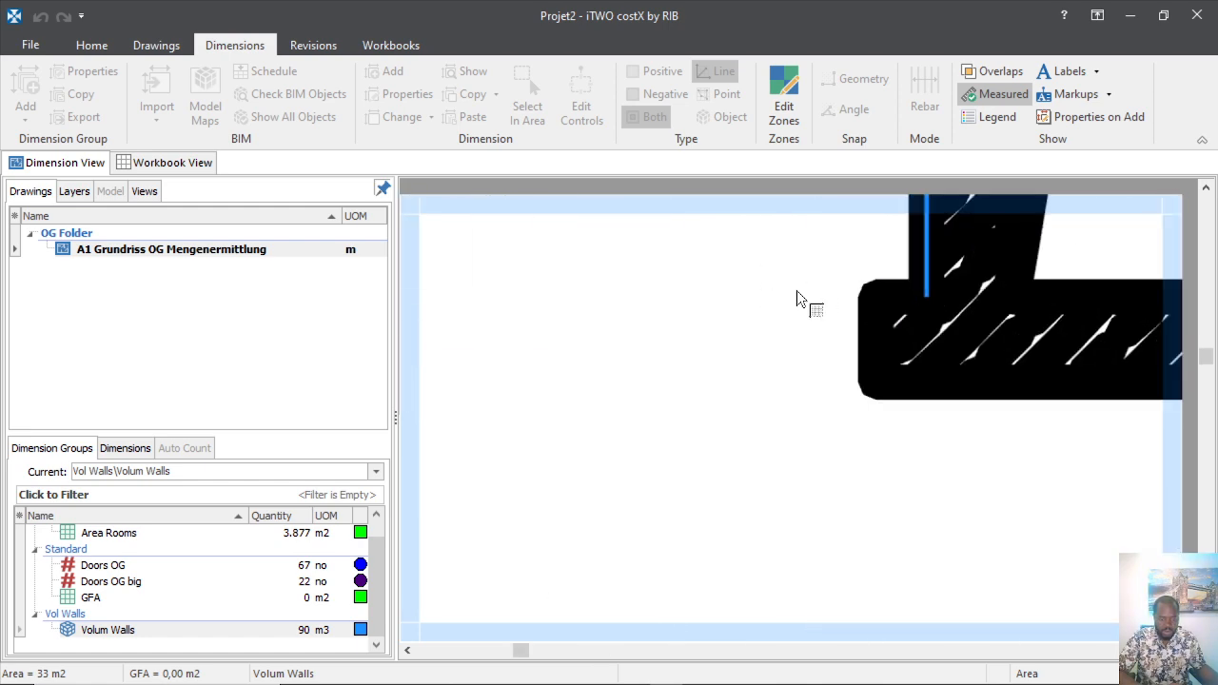
Trace the short horizontal, vertical, long bottom and end edges of the wall.
click(897, 264)
click(858, 365)
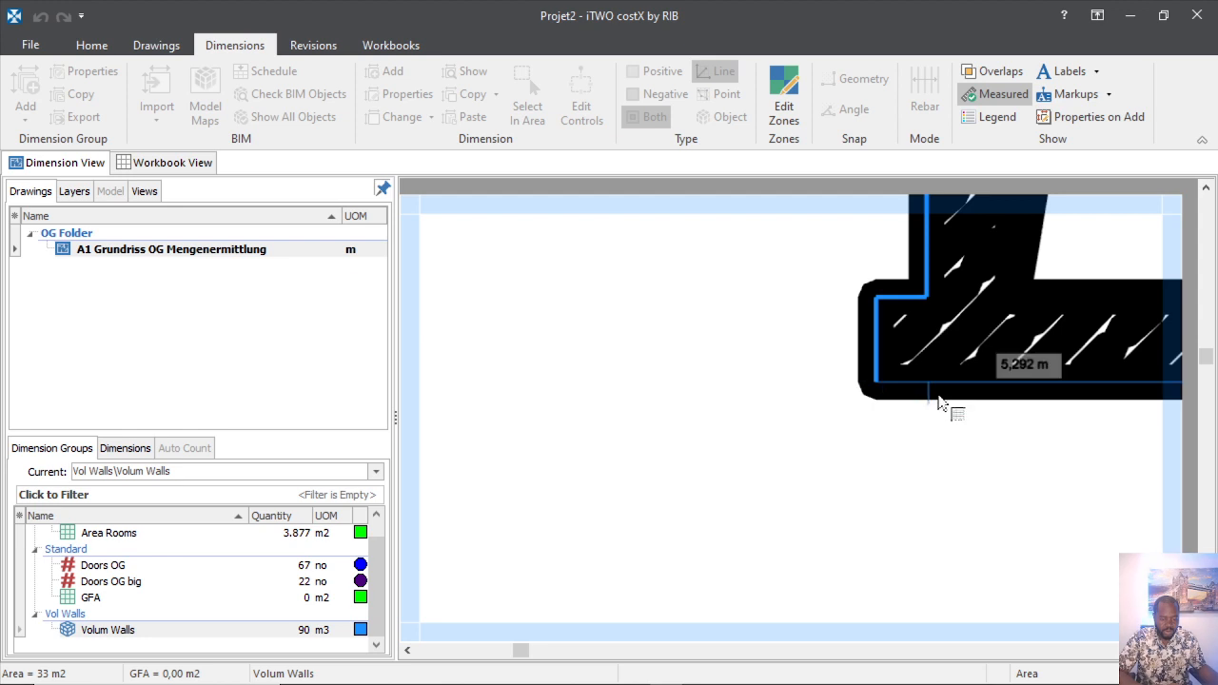
click(940, 395)
scroll(752, 415, down, 3)
scroll(946, 394, up, 2)
click(950, 403)
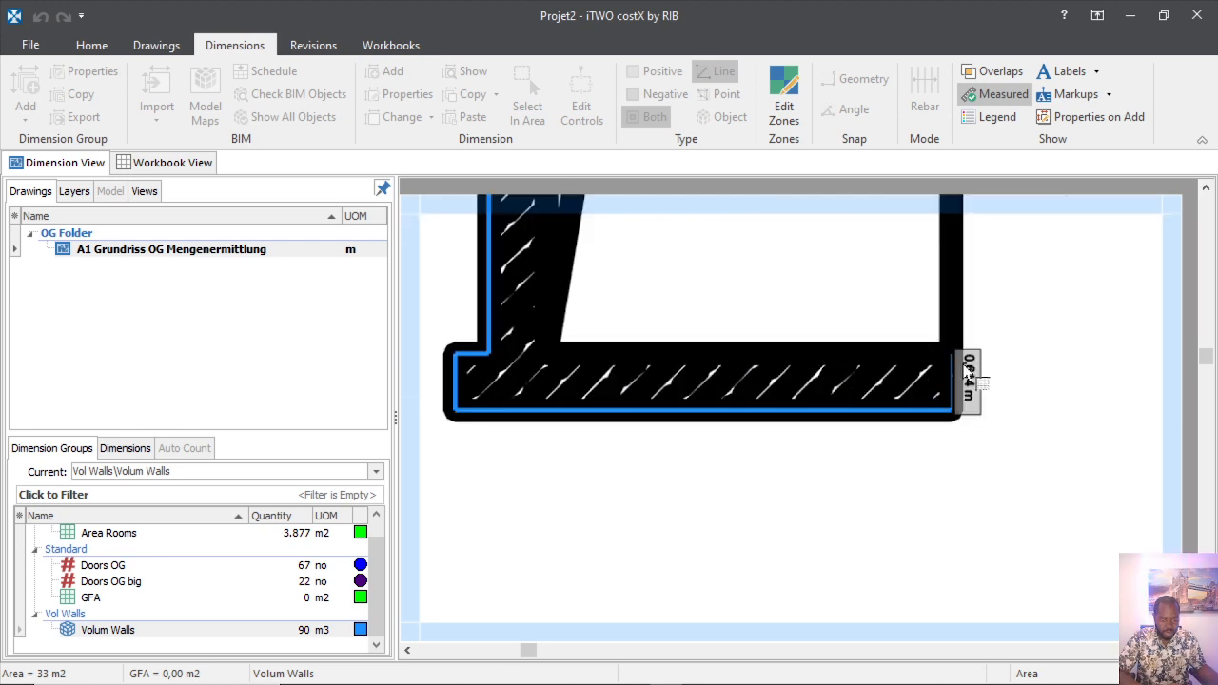
click(956, 358)
click(547, 353)
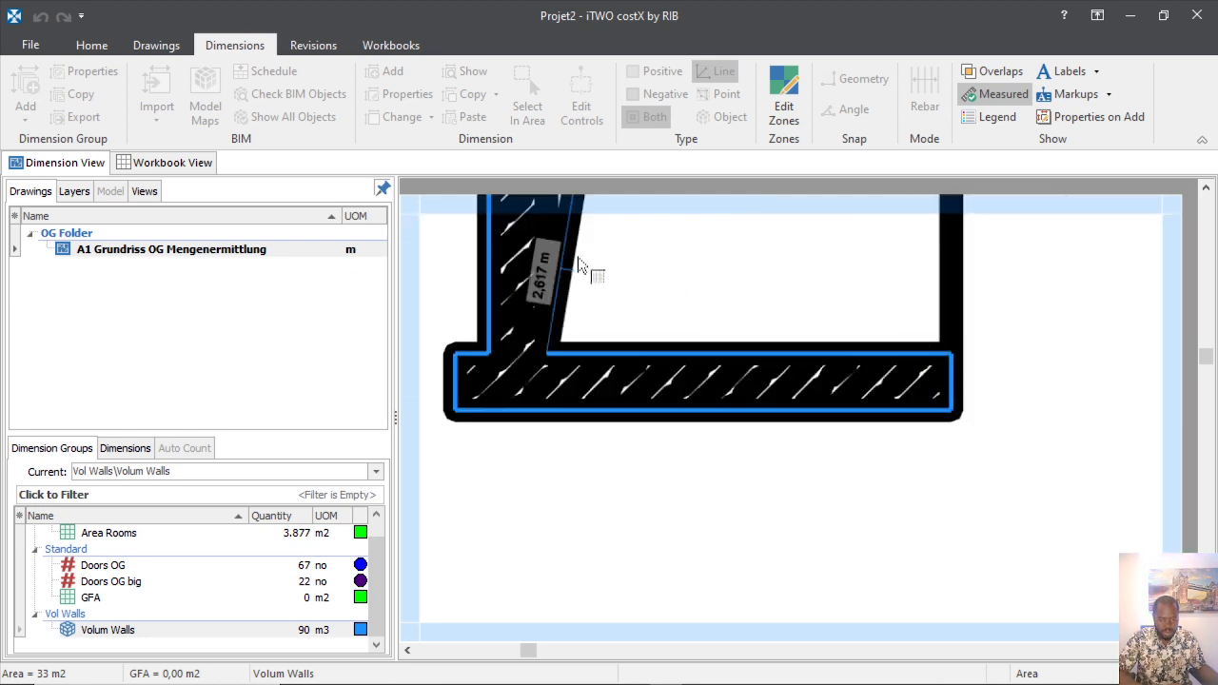
scroll(576, 290, down, 2)
scroll(580, 310, up, 3)
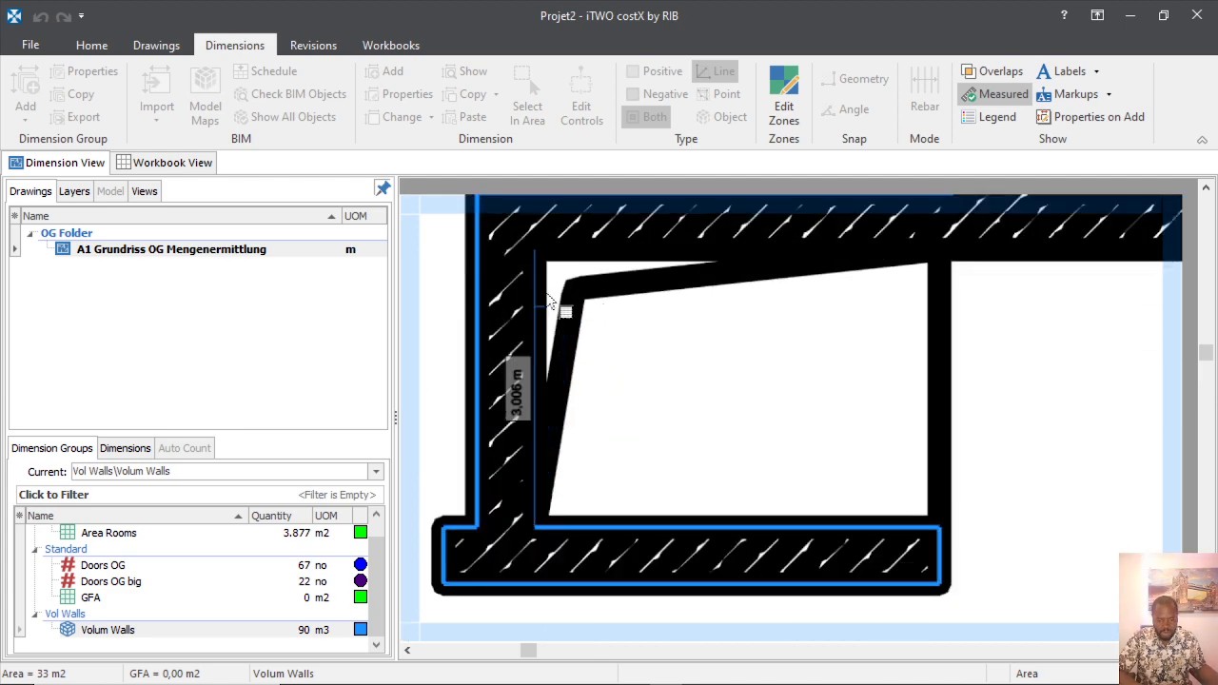
Trace the inner vertical edge and the 11,684 m edge along the wall top.
click(548, 295)
click(592, 239)
scroll(697, 365, down, 2)
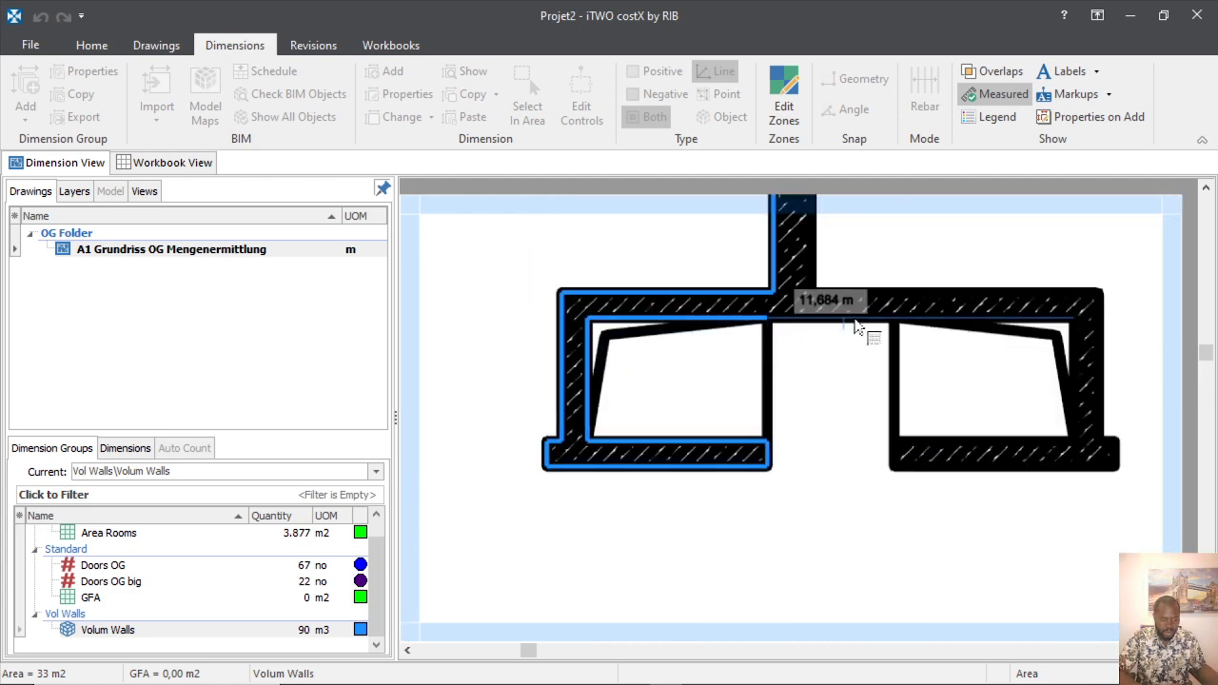
scroll(854, 323, up, 3)
click(853, 295)
scroll(636, 340, down, 4)
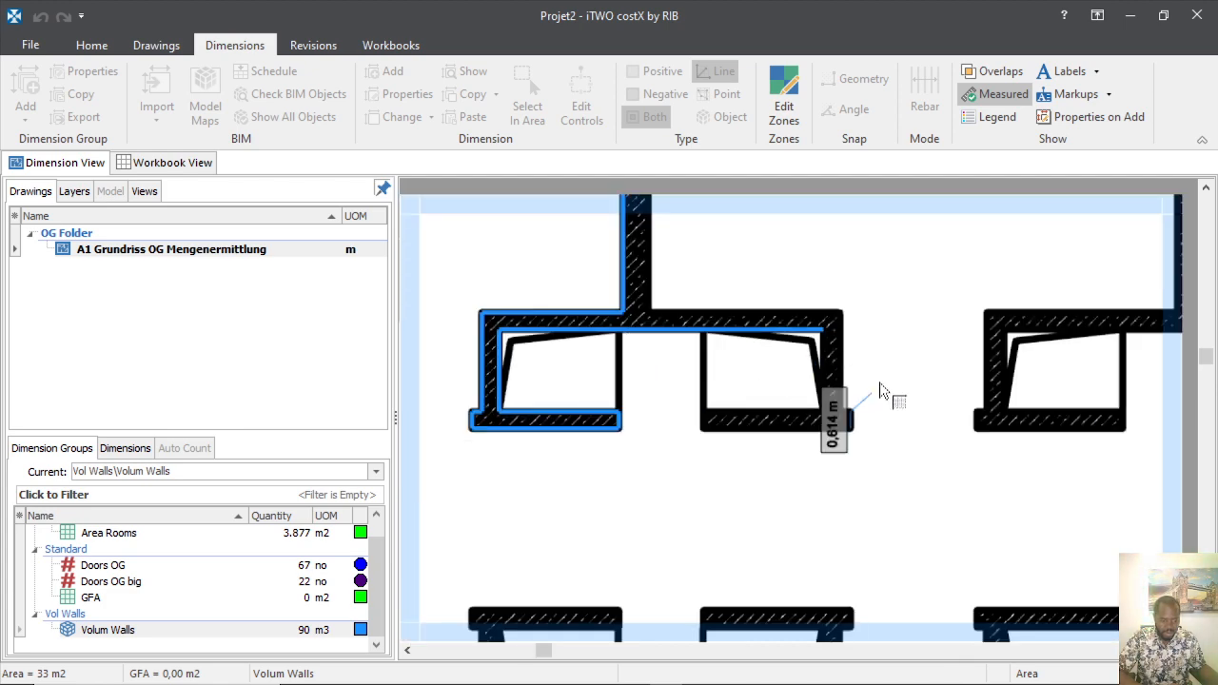
scroll(843, 387, up, 3)
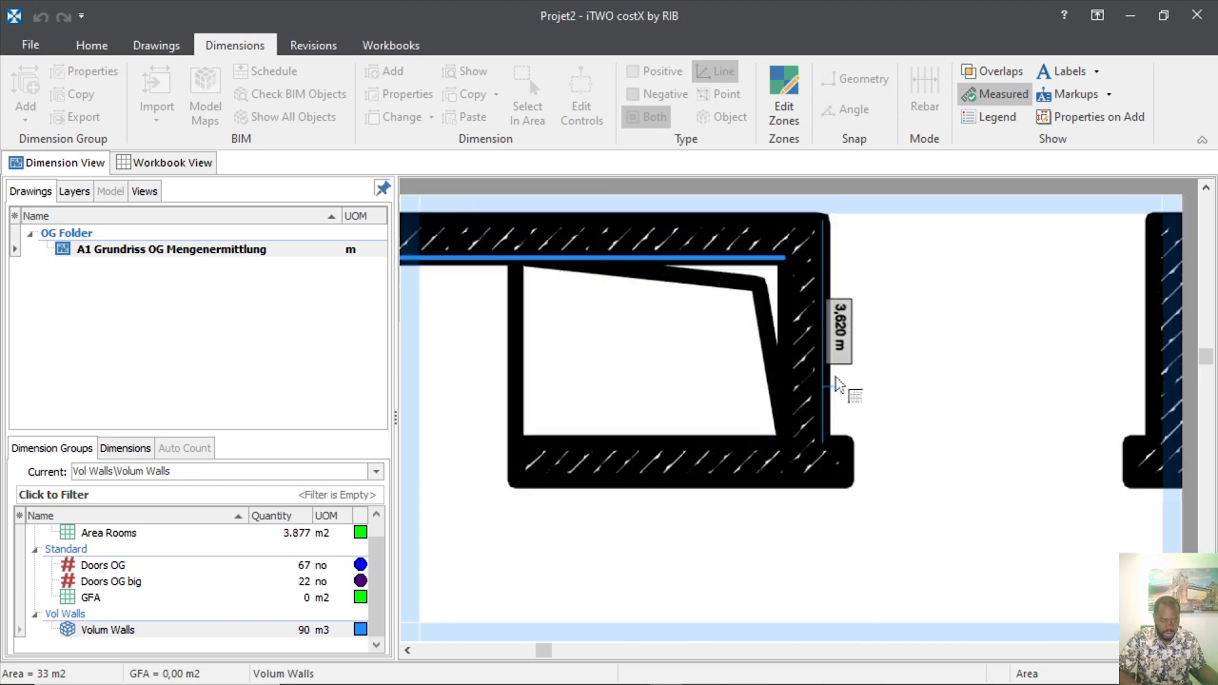
Trace the bottom corners, the notch step and the 3,620 m right wall edge.
click(790, 343)
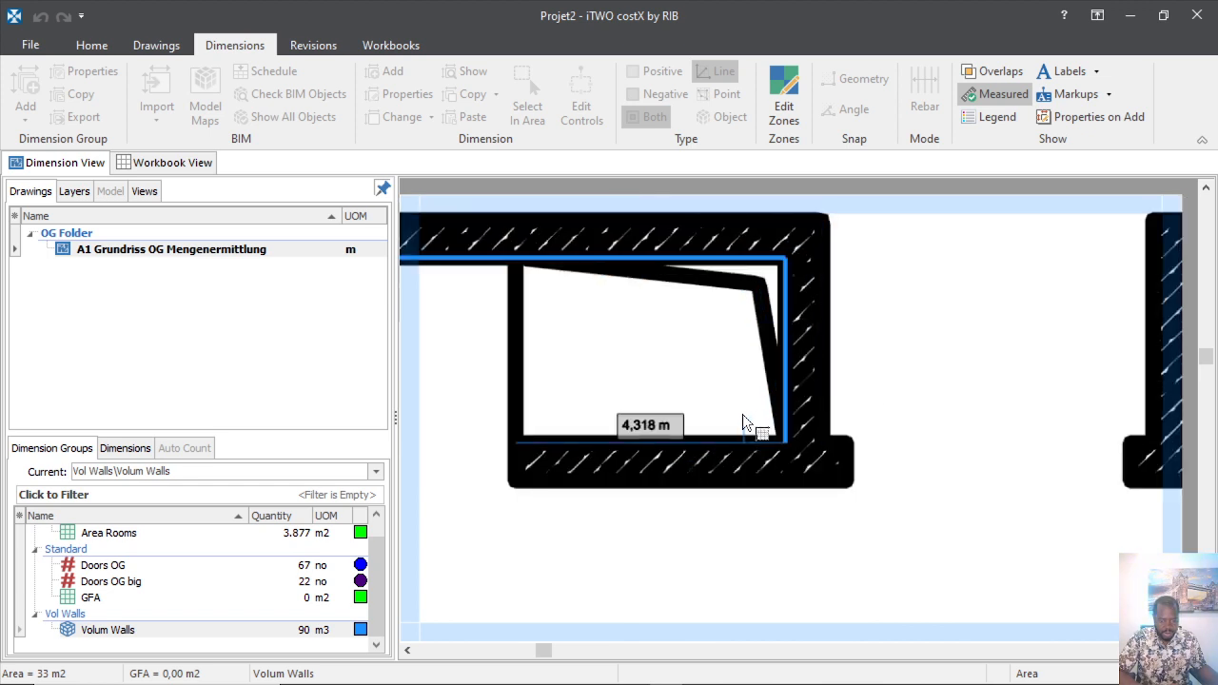
click(516, 443)
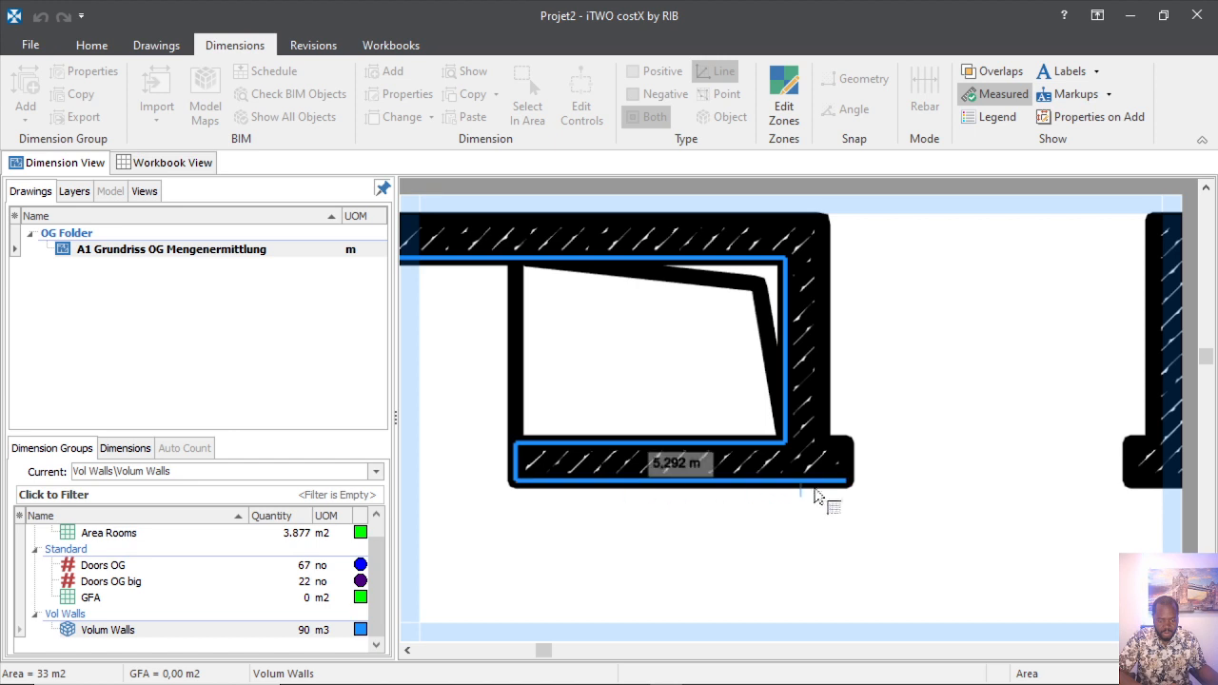
click(847, 482)
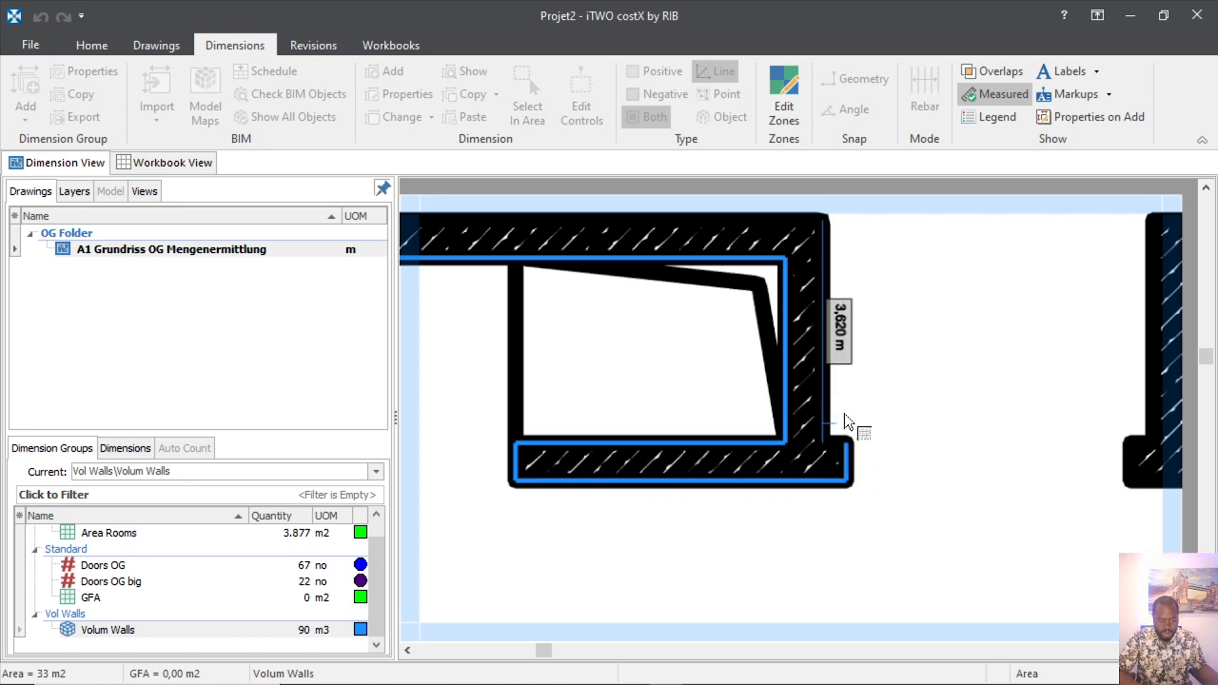
click(850, 436)
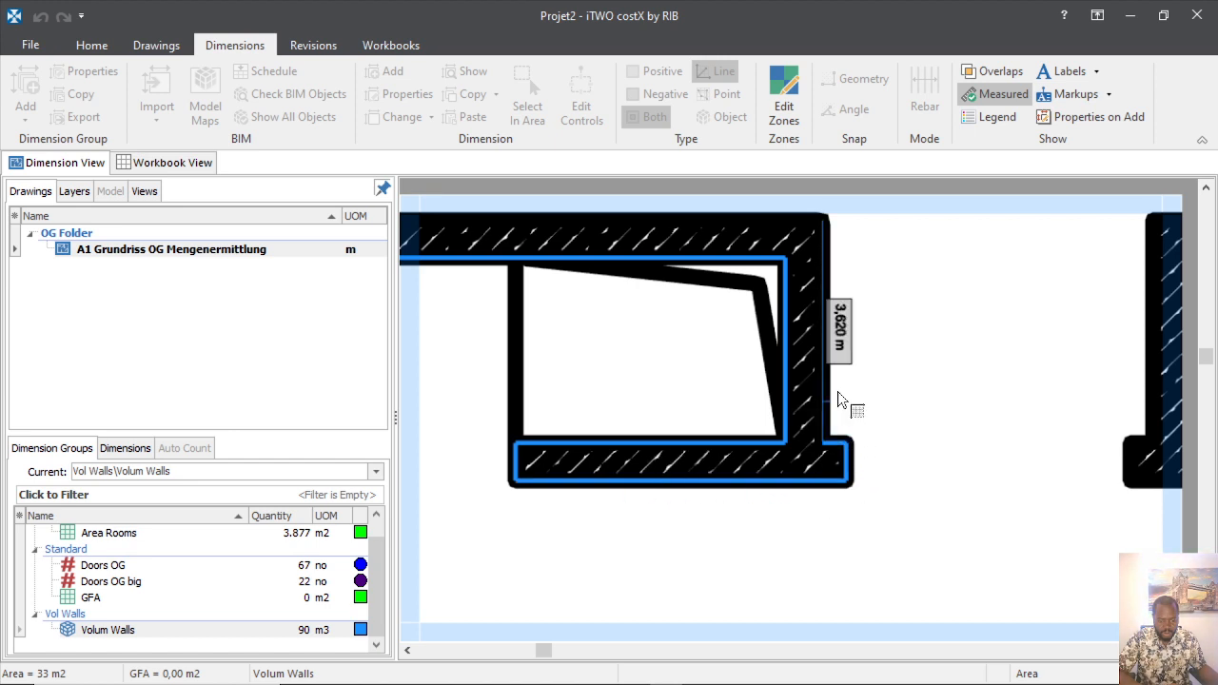
click(838, 393)
scroll(839, 409, down, 2)
scroll(803, 333, up, 3)
Add the 6,900 m top edge and close the outline into a finished Volum Walls polygon.
click(761, 286)
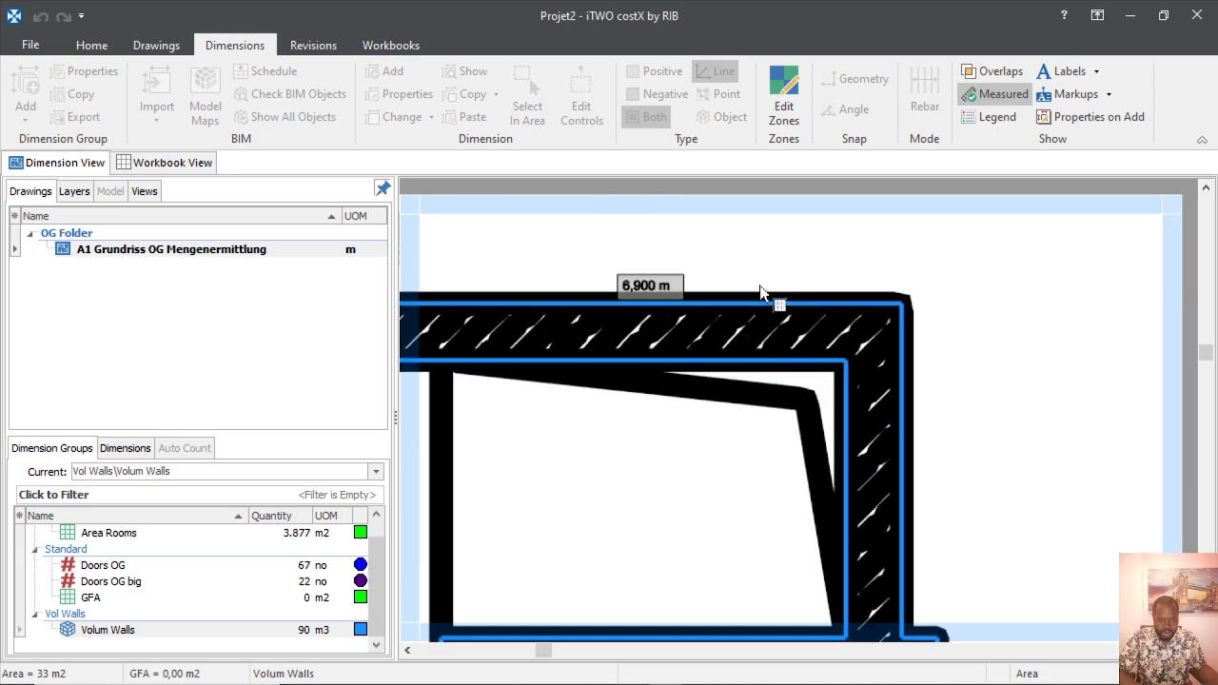
scroll(761, 291, down, 2)
scroll(761, 333, up, 3)
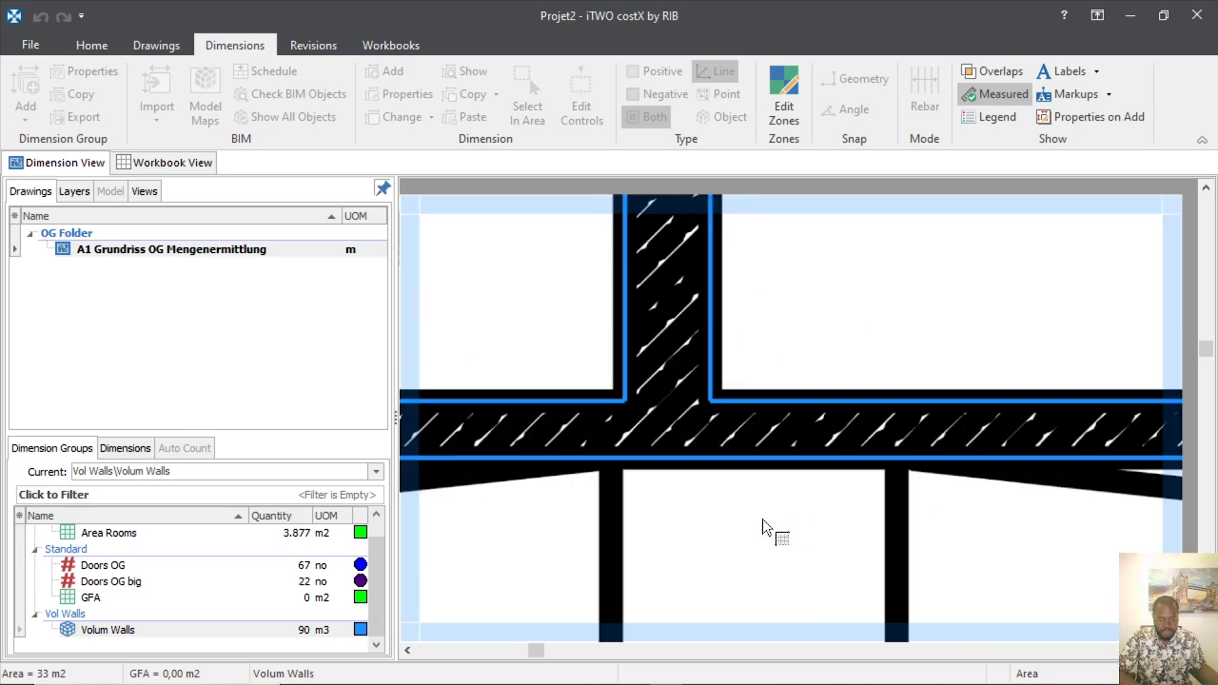
scroll(775, 370, down, 3)
scroll(761, 285, up, 2)
scroll(749, 388, down, 2)
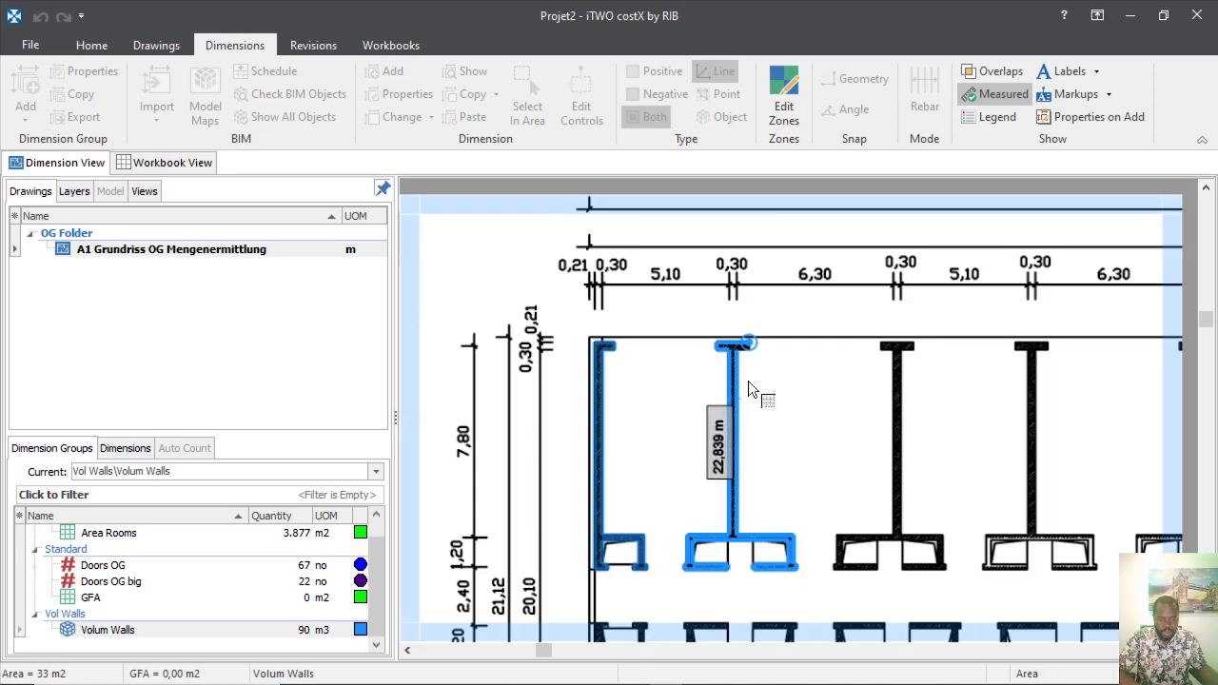
scroll(749, 388, up, 3)
scroll(760, 363, up, 2)
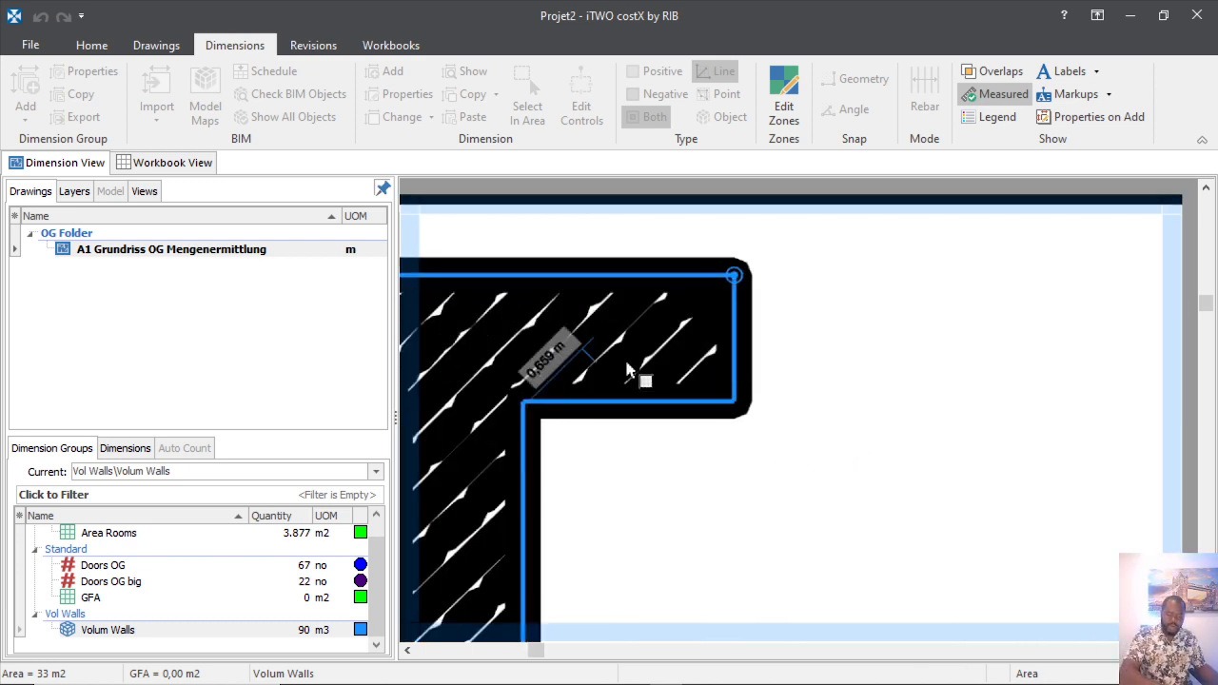
right_click(745, 465)
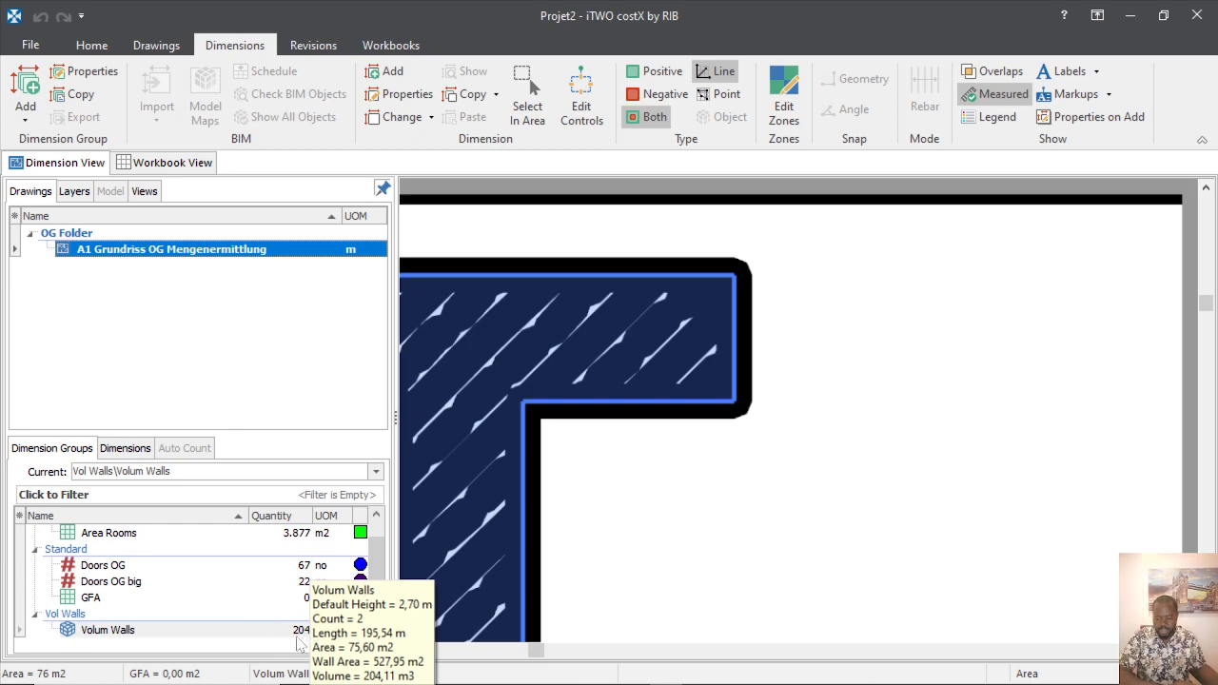
Trace the T-shaped wall's top bar, stem and left corner edges, including the 3,620 m edge.
mouse_move(523, 484)
scroll(673, 468, down, 4)
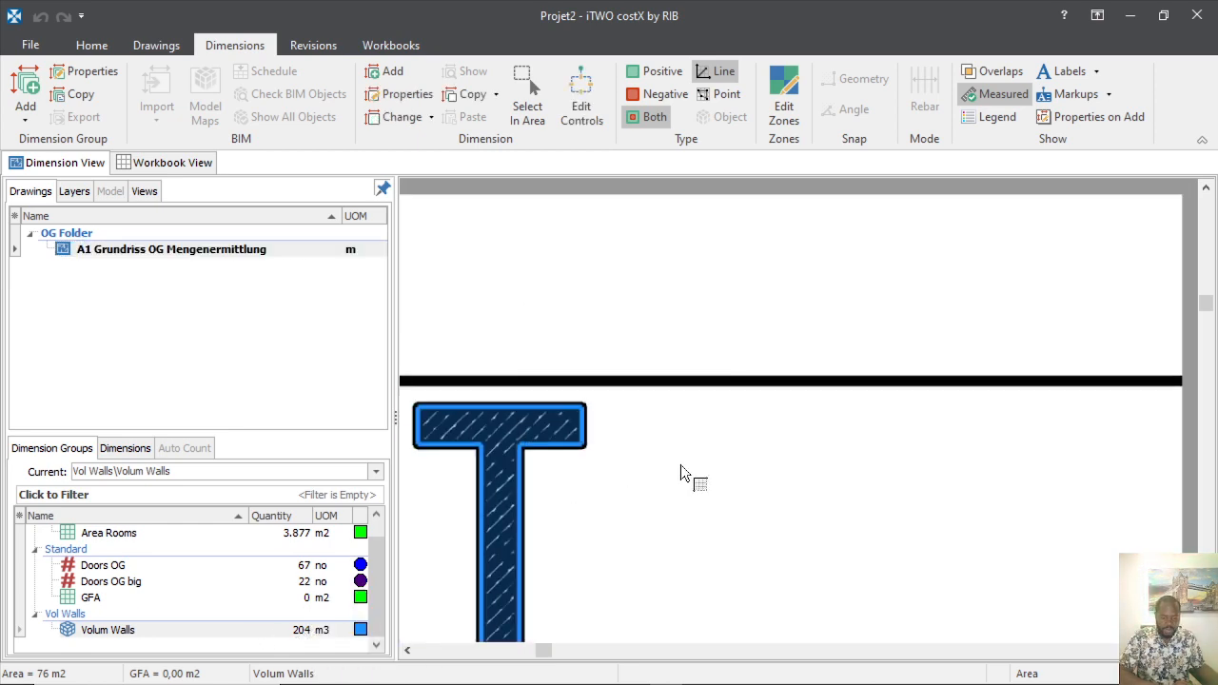
scroll(712, 468, up, 4)
scroll(742, 435, down, 3)
scroll(792, 381, up, 3)
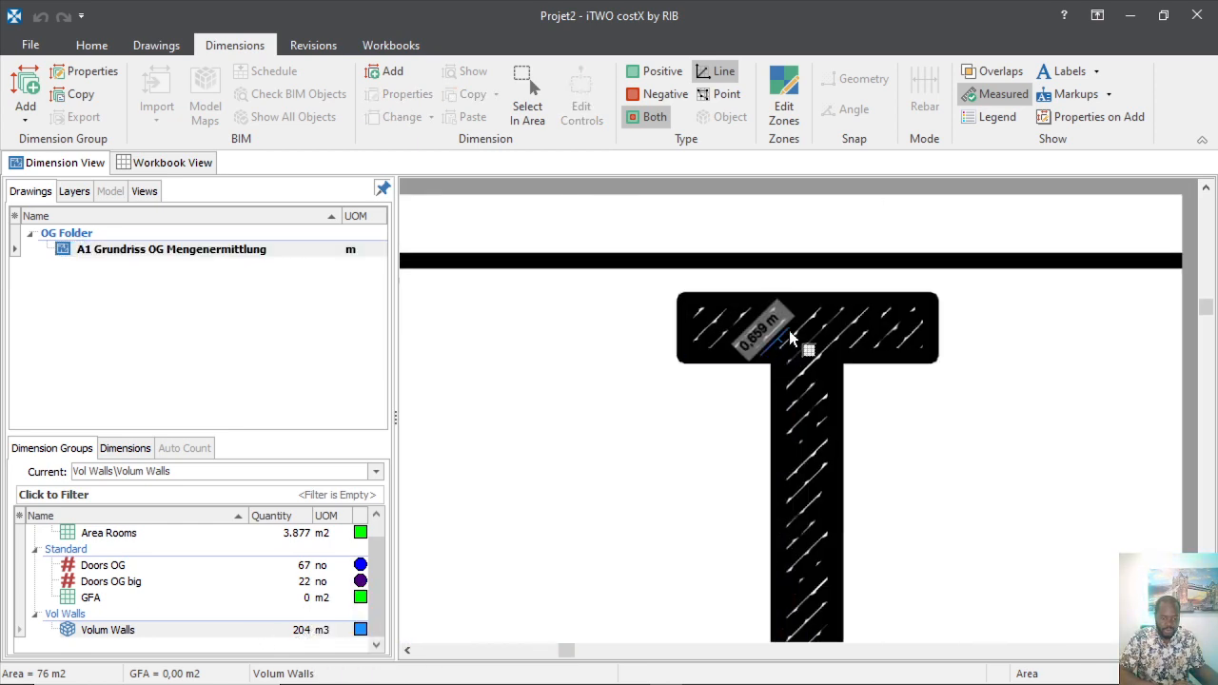
click(806, 273)
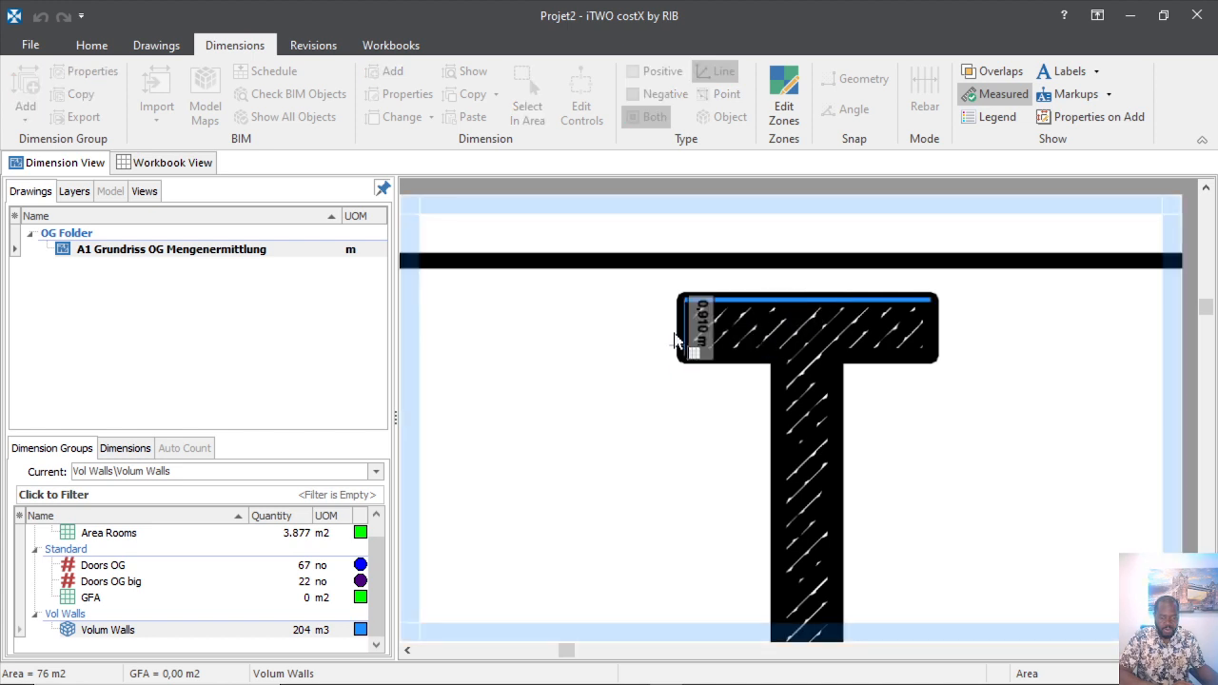
click(672, 333)
click(739, 375)
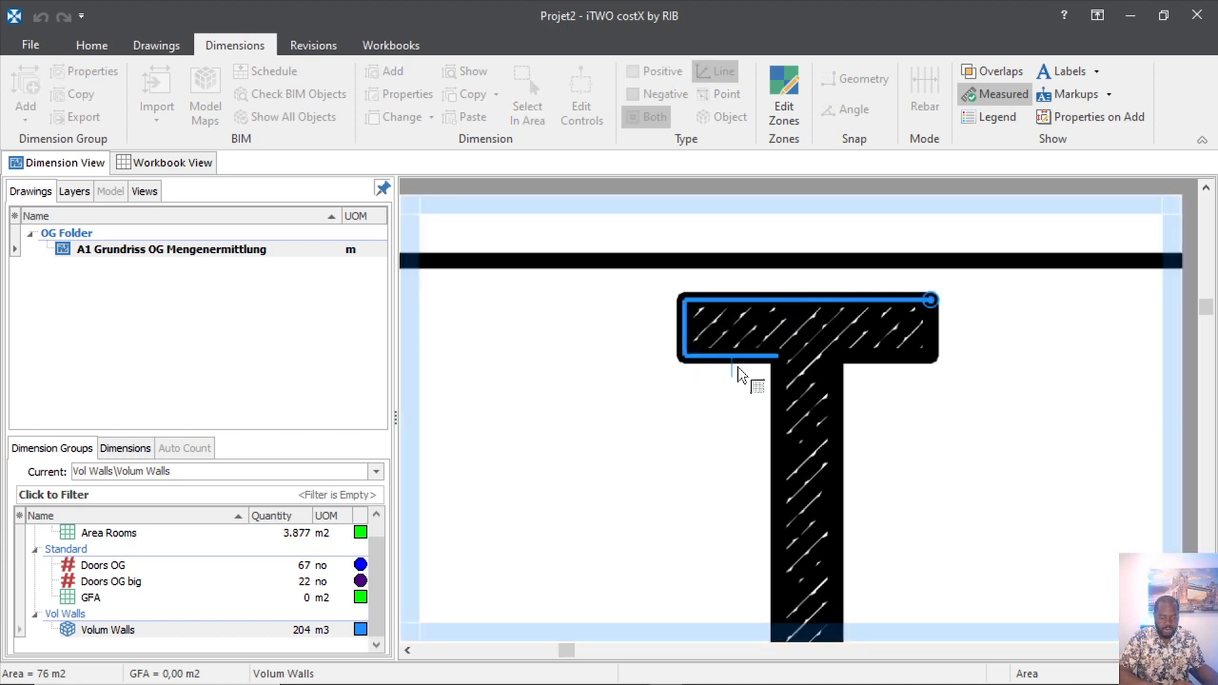
click(773, 481)
scroll(692, 430, down, 5)
scroll(644, 483, up, 5)
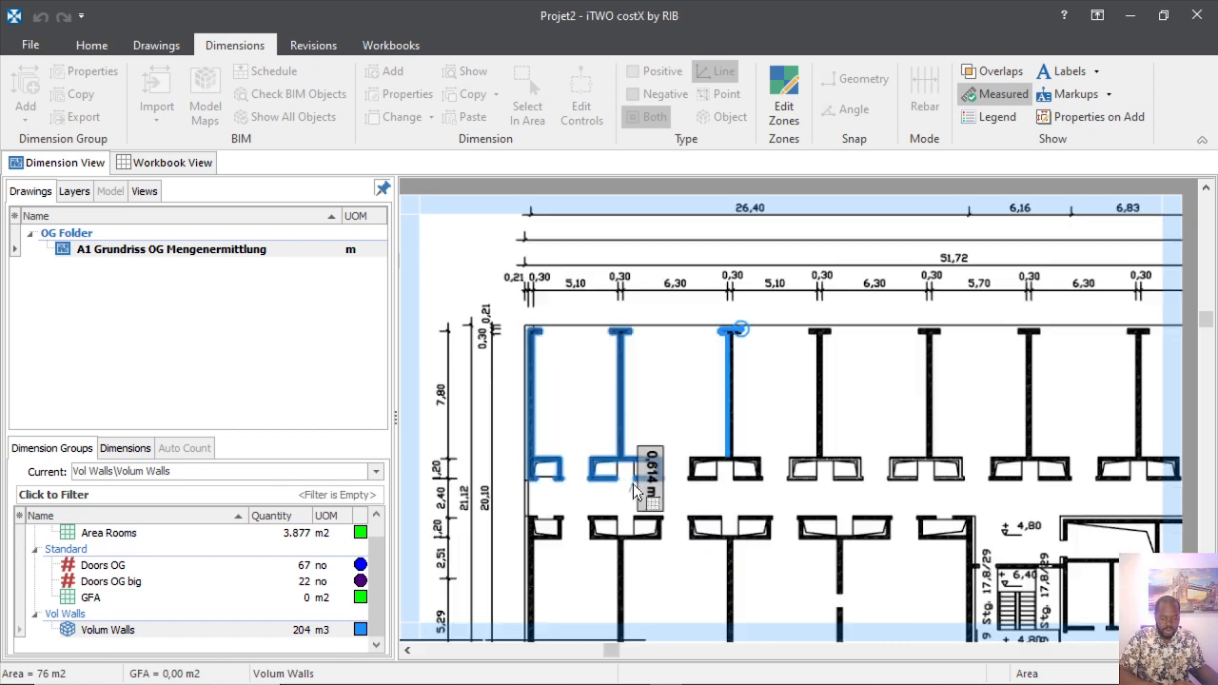
scroll(842, 357, down, 4)
scroll(858, 429, up, 4)
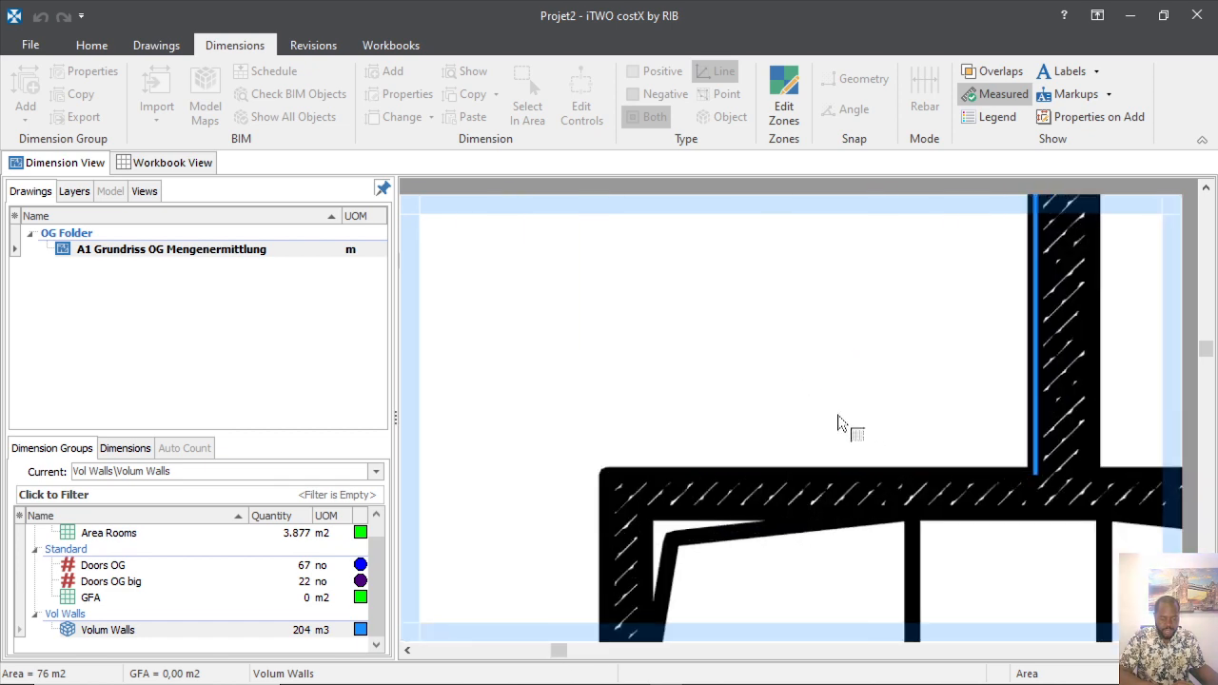
click(816, 453)
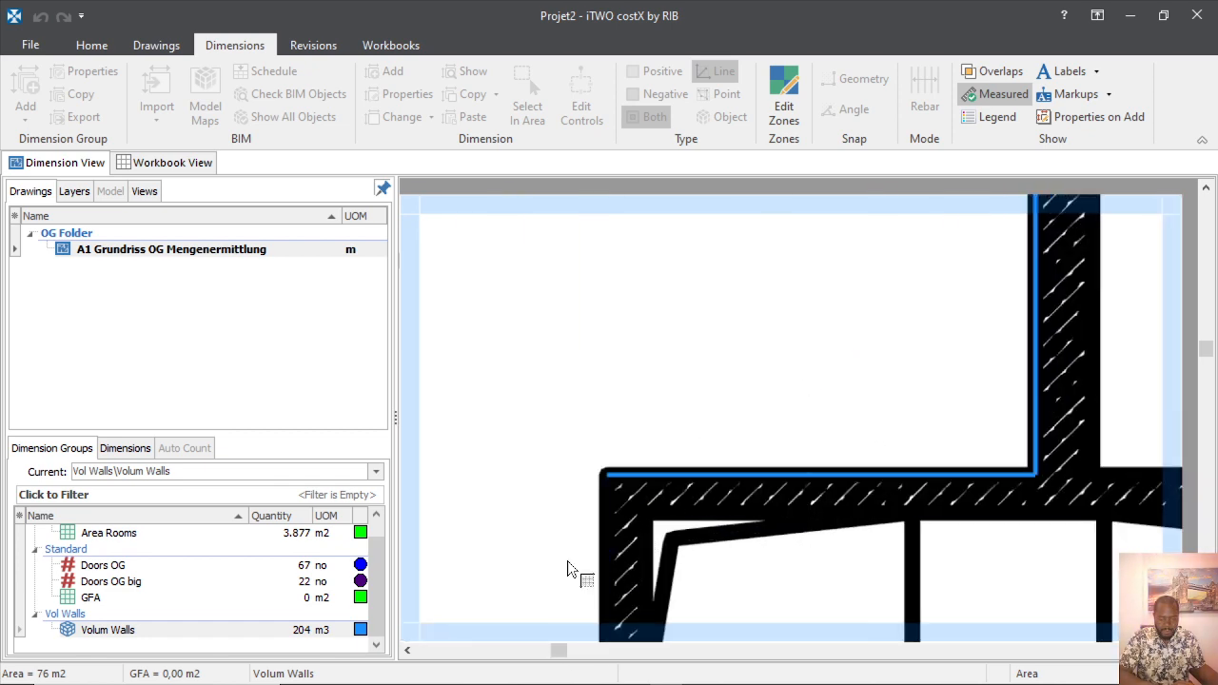
click(589, 572)
scroll(567, 411, down, 5)
scroll(547, 547, up, 5)
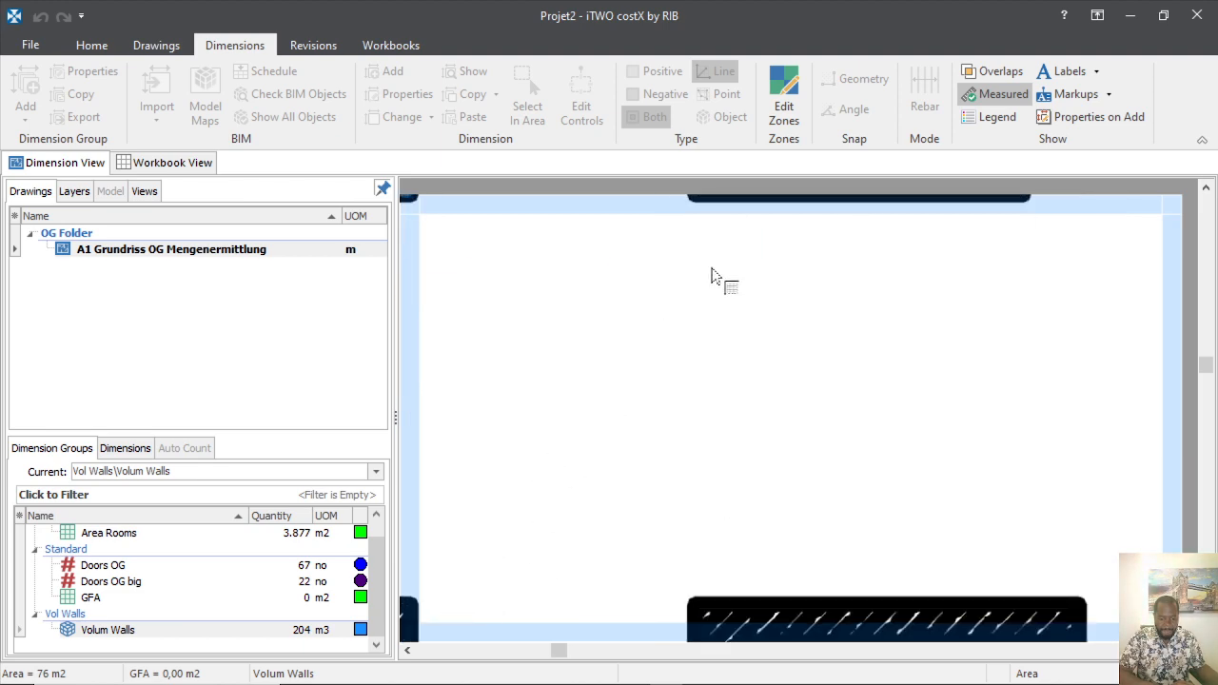
scroll(670, 586, down, 4)
scroll(695, 571, up, 4)
scroll(619, 428, down, 4)
scroll(631, 448, up, 5)
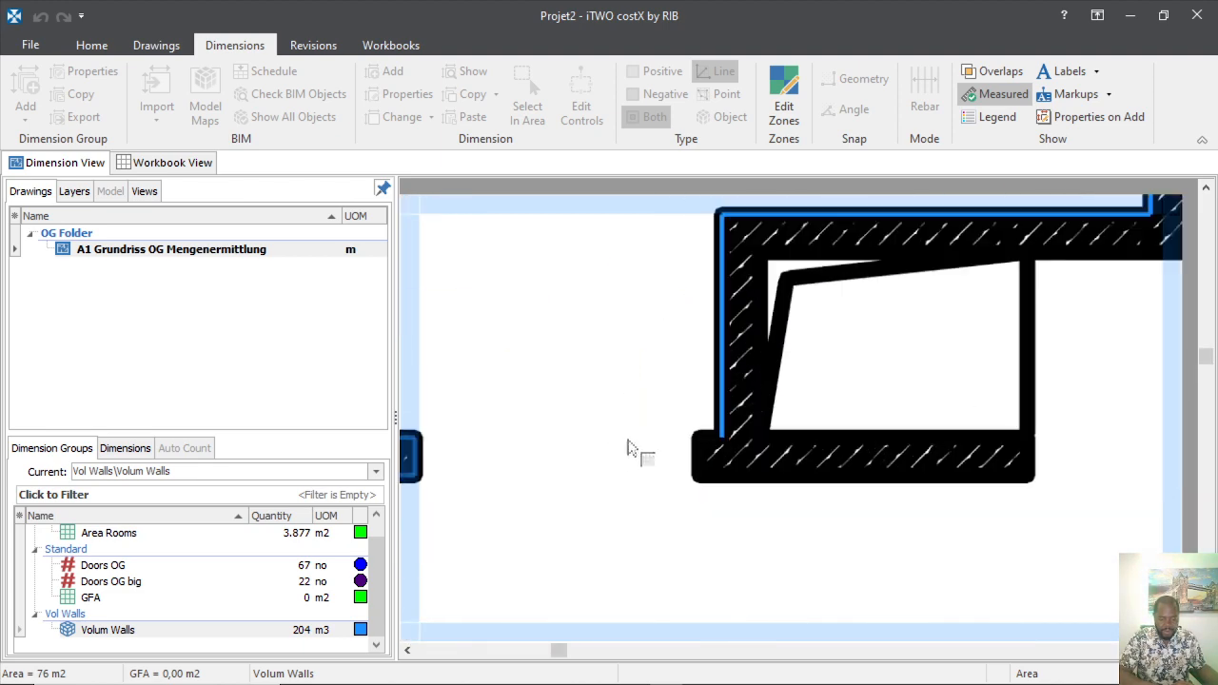
scroll(703, 447, up, 3)
click(696, 366)
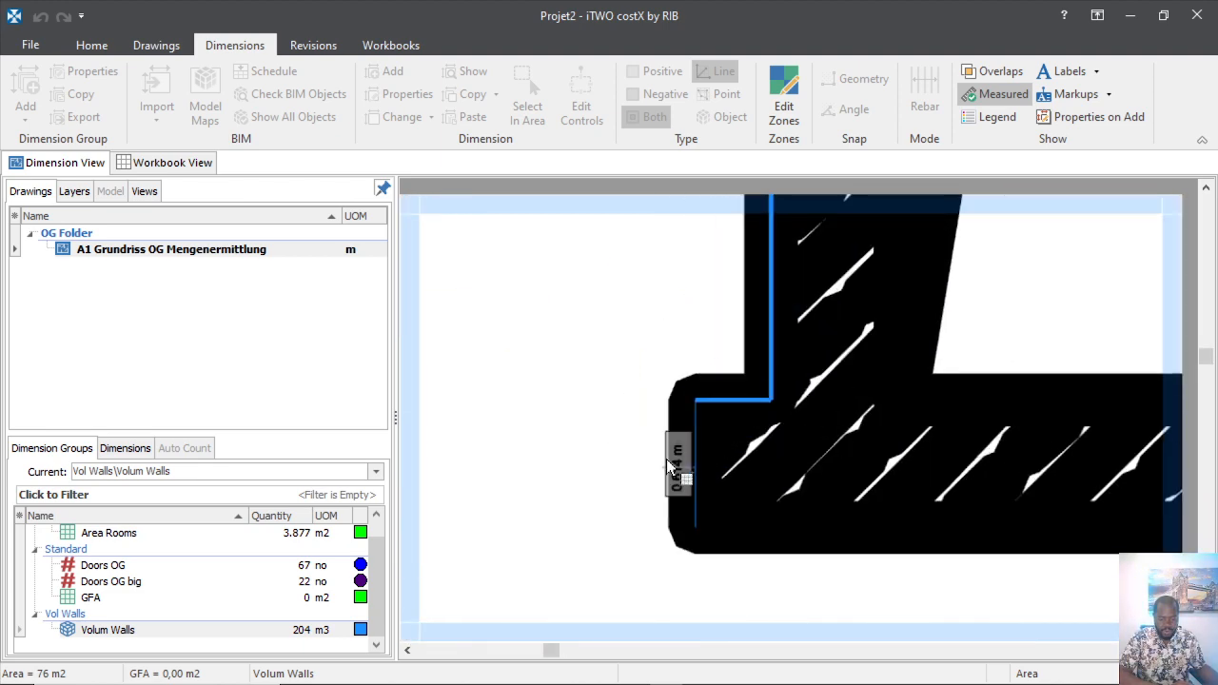
click(694, 515)
Trace the wall's right and inner edges and the 0,614 m step, then finish the outline at 319 m3.
scroll(572, 542, down, 3)
scroll(656, 542, up, 3)
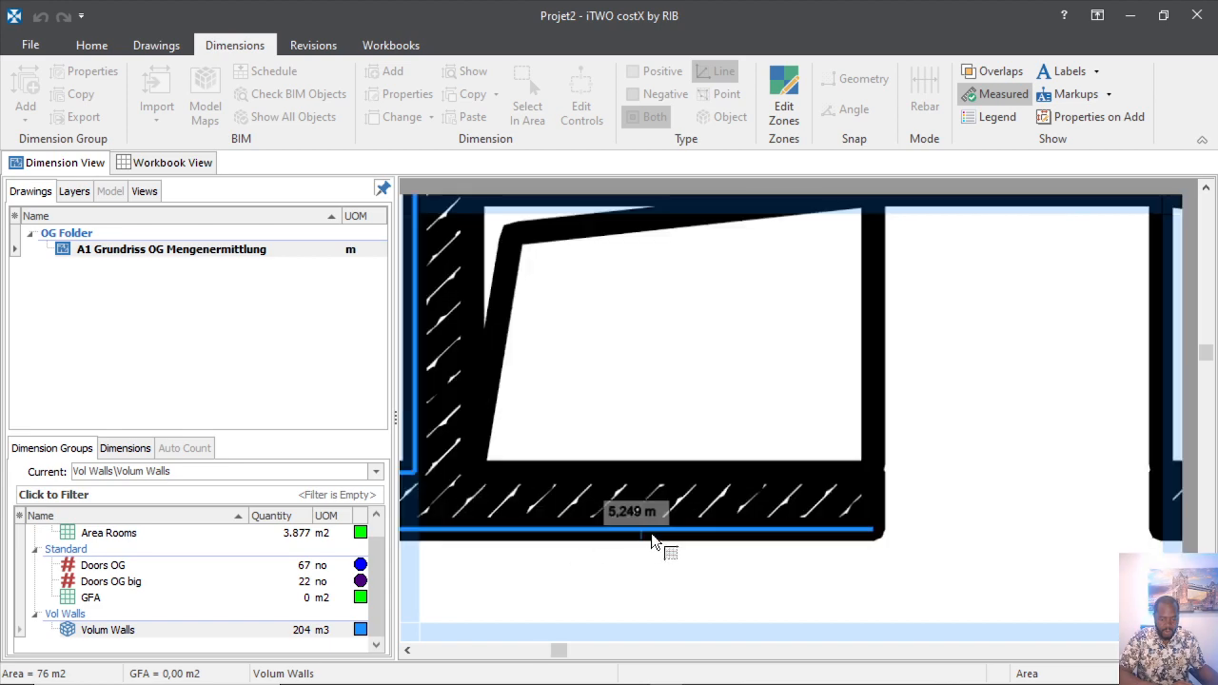
scroll(951, 494, up, 3)
click(1002, 463)
click(905, 416)
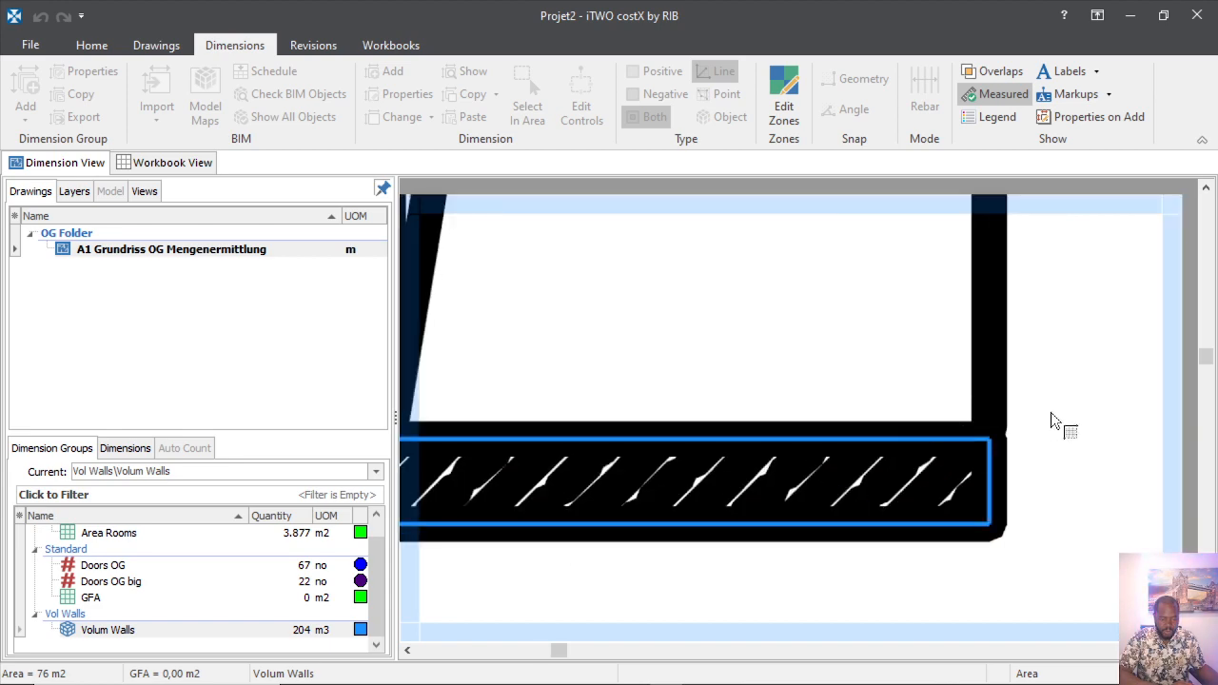
scroll(1024, 451, down, 3)
scroll(846, 376, up, 4)
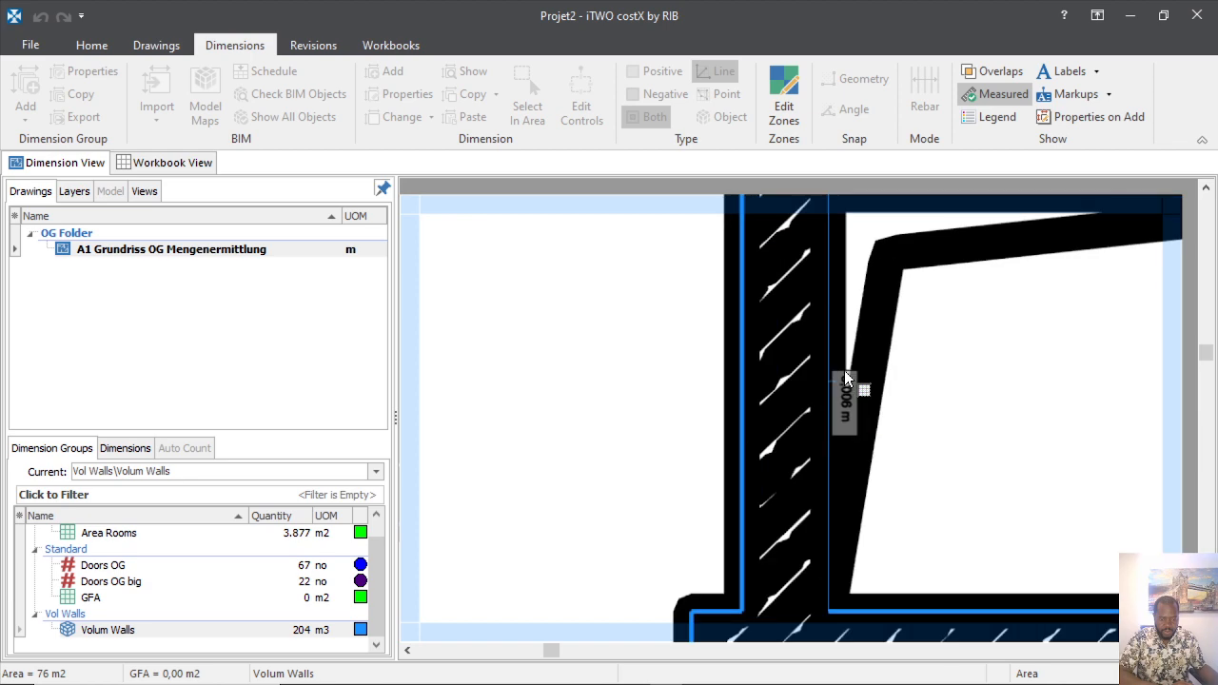
click(846, 376)
scroll(870, 516, down, 3)
scroll(893, 489, up, 3)
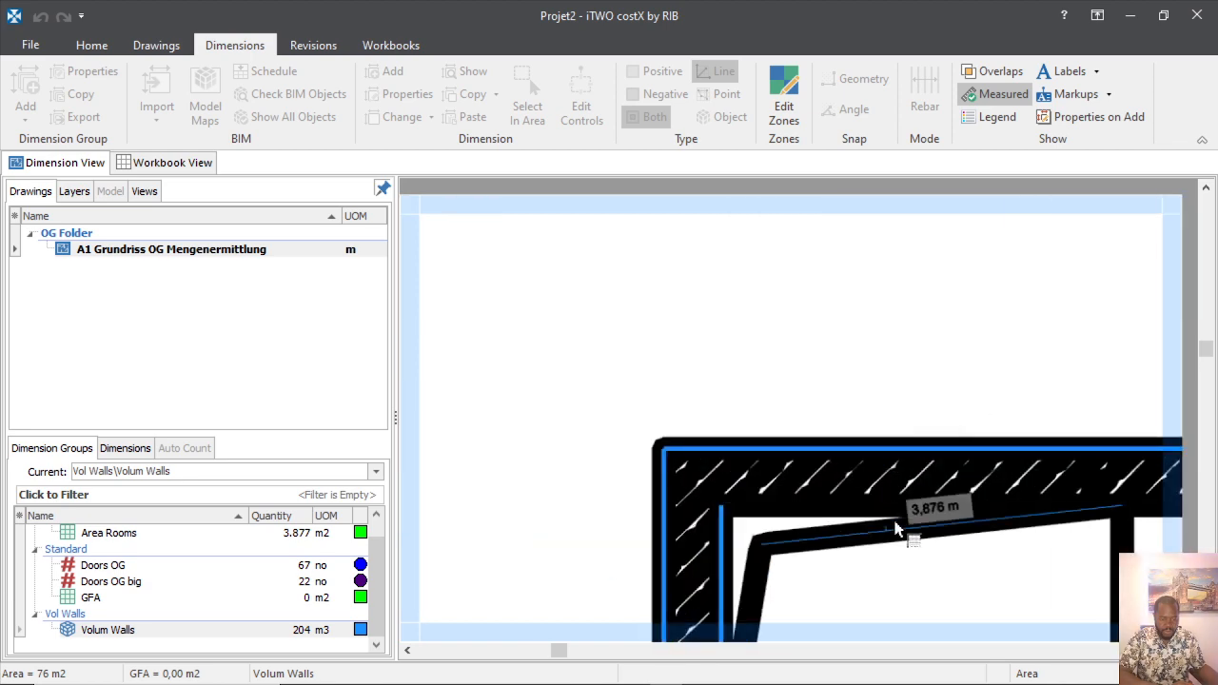
click(890, 511)
scroll(653, 486, down, 3)
scroll(950, 512, up, 3)
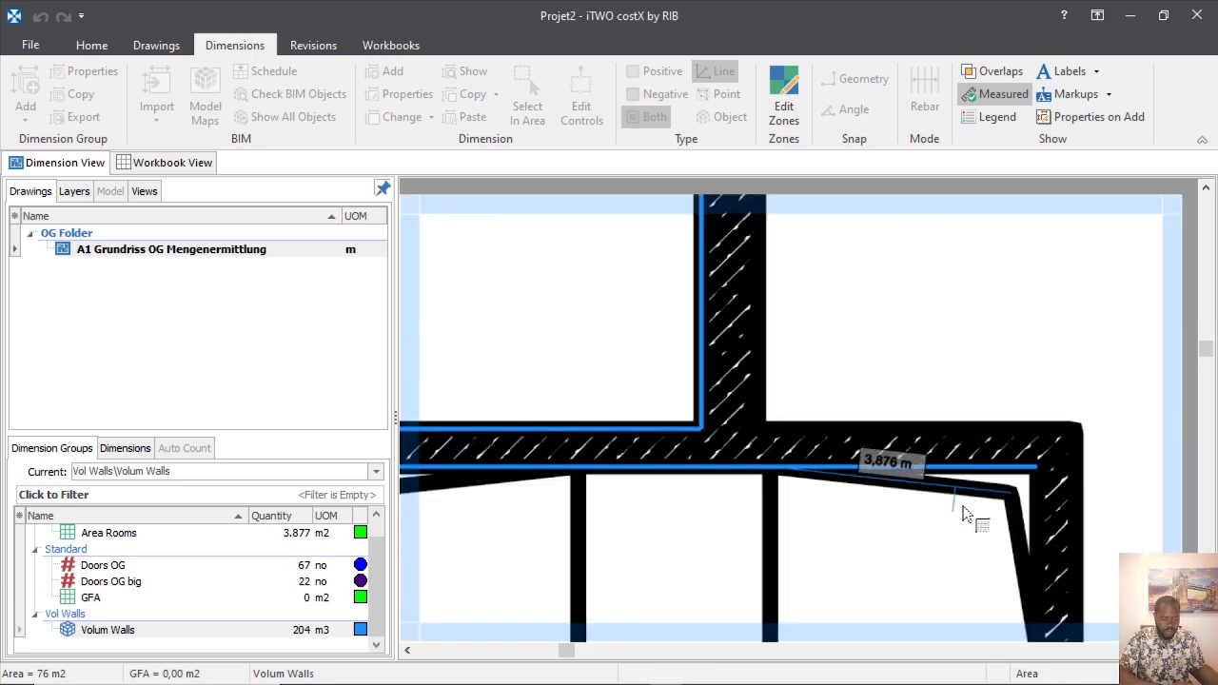
click(1057, 513)
scroll(970, 467, down, 3)
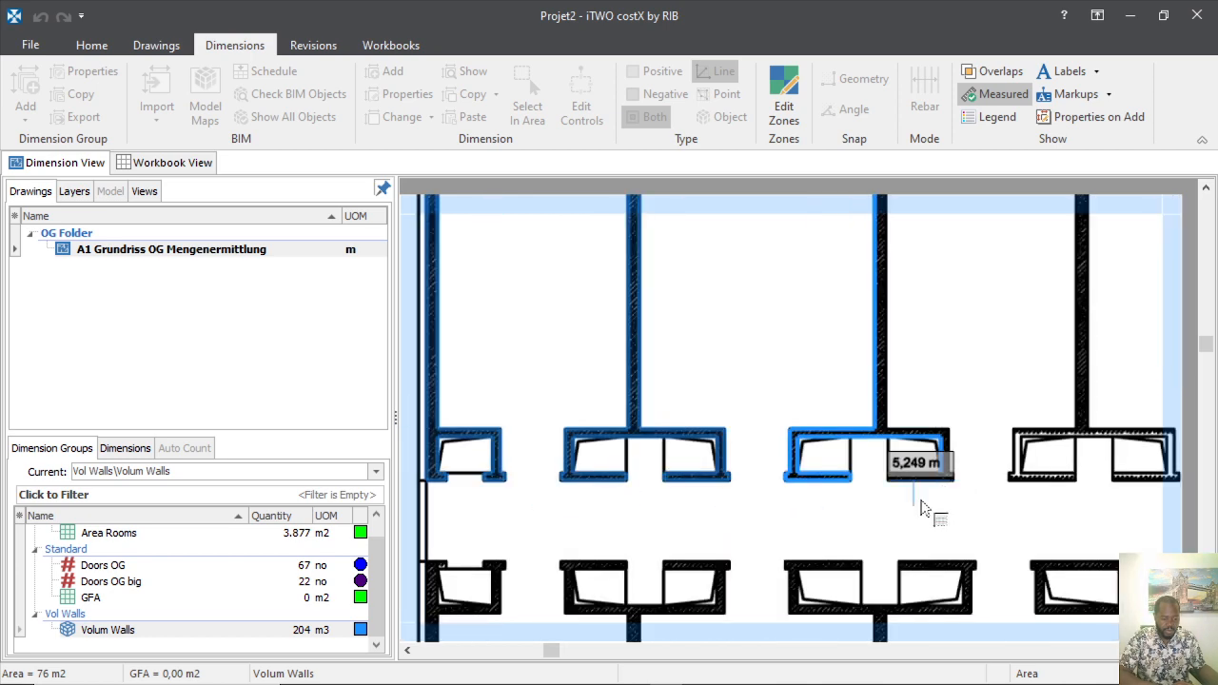
scroll(924, 502, up, 3)
click(984, 371)
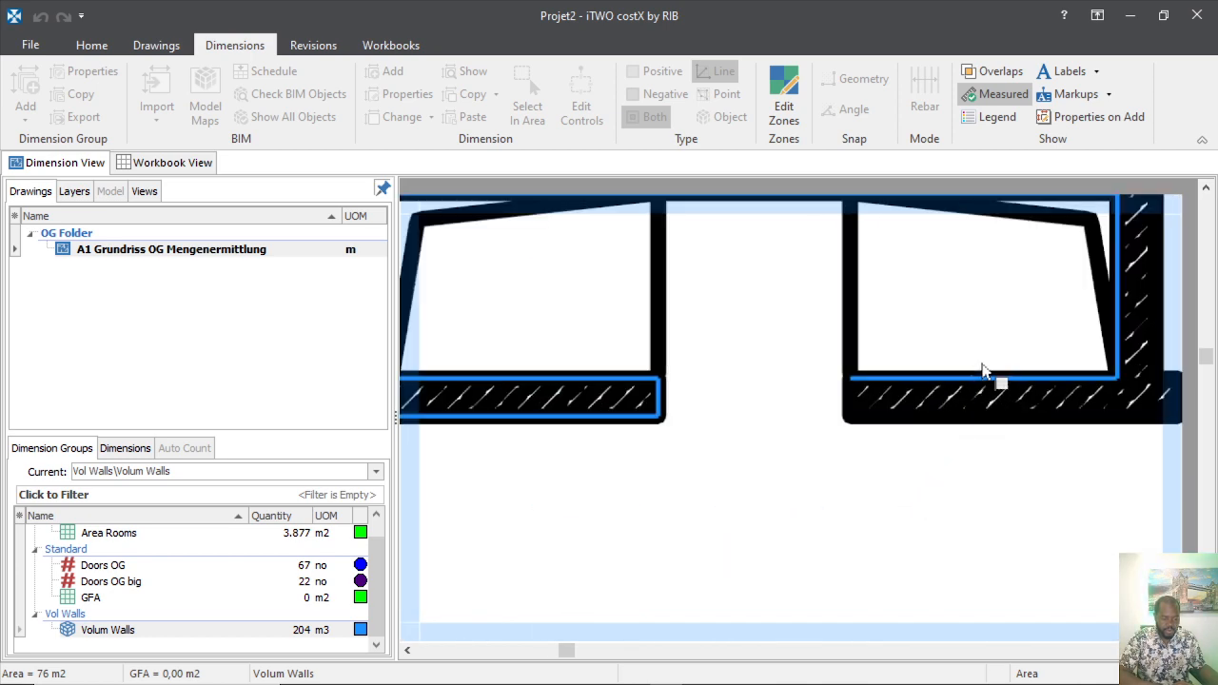
click(847, 402)
scroll(838, 460, down, 3)
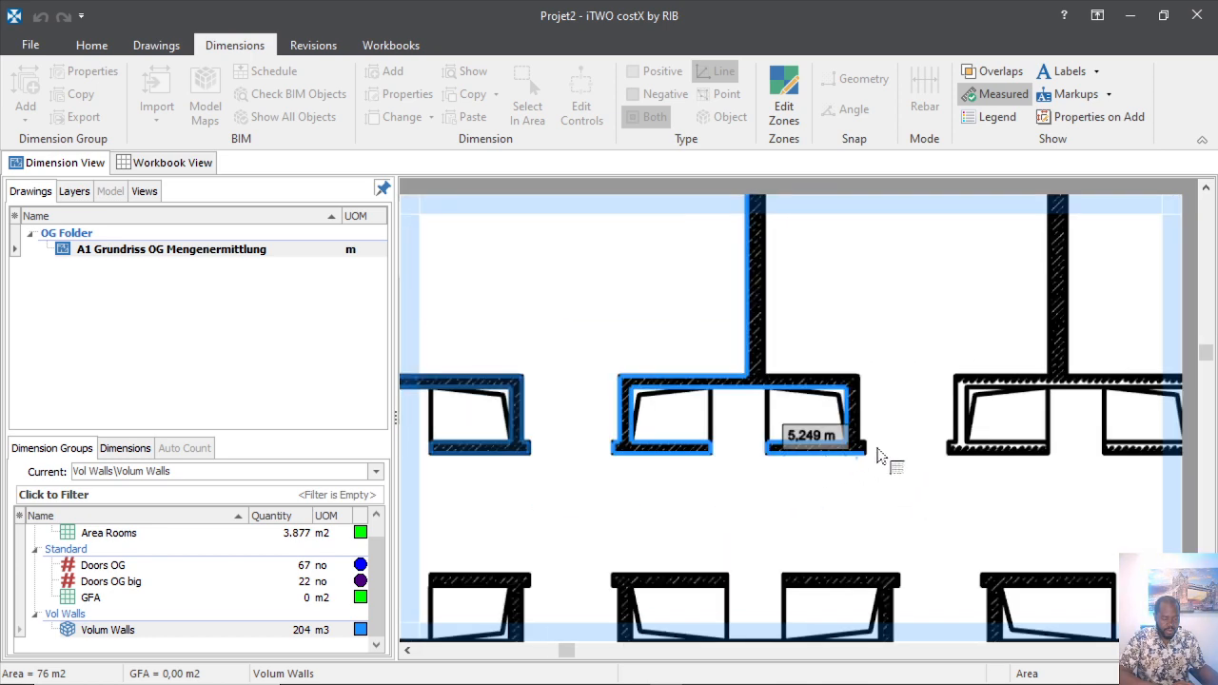
scroll(875, 454, up, 5)
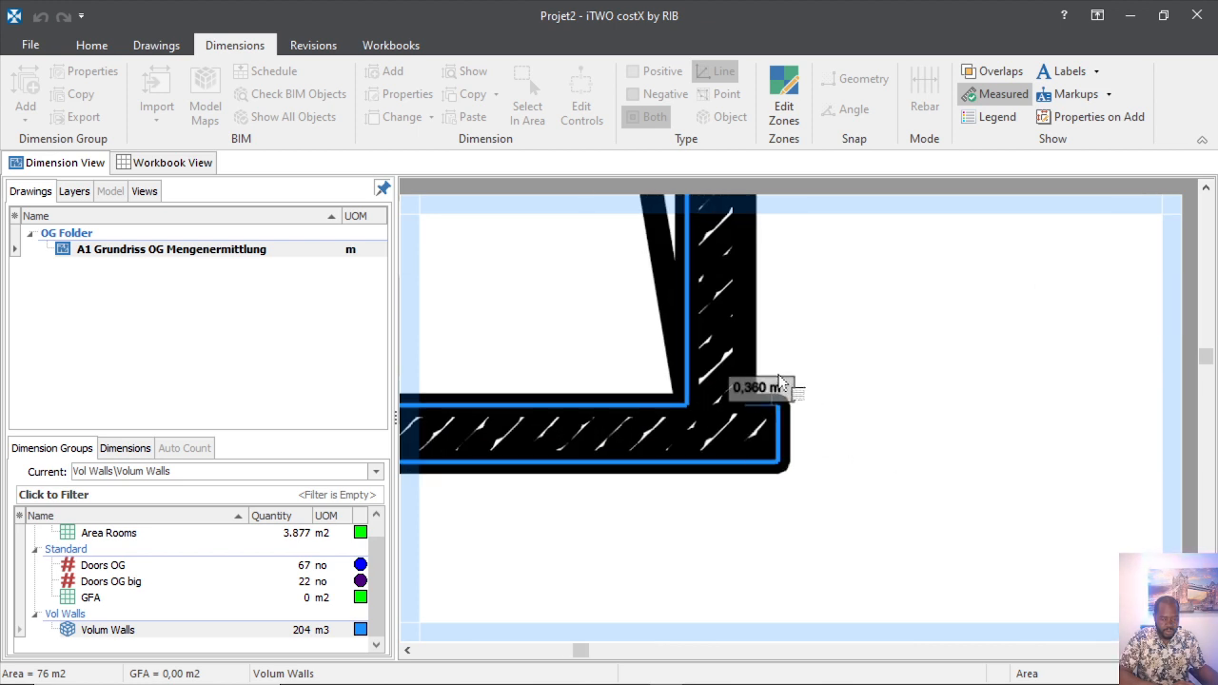
scroll(767, 373, up, 2)
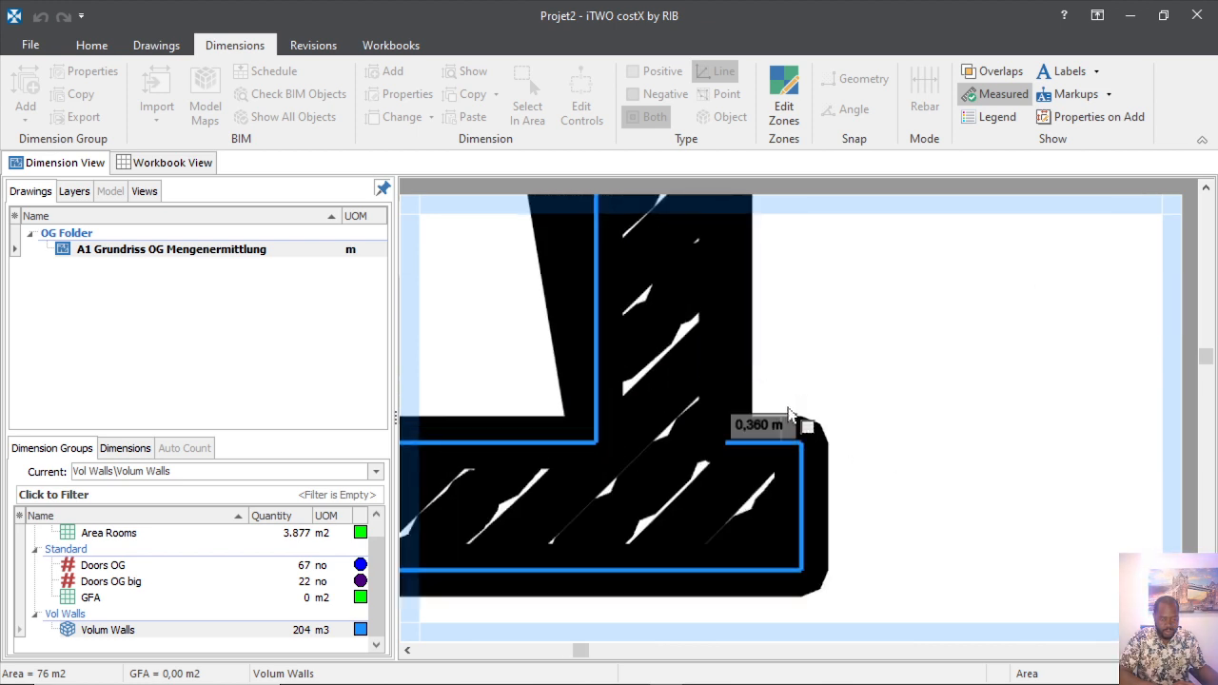
scroll(804, 404, down, 3)
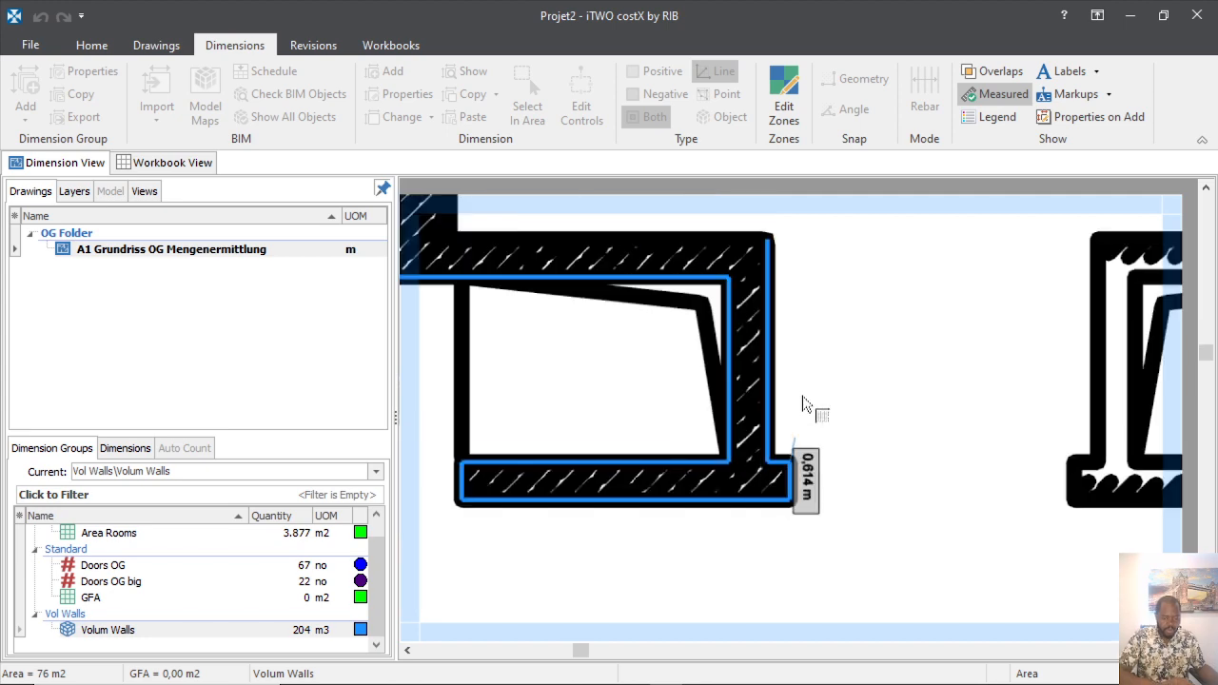
scroll(808, 321, down, 2)
scroll(747, 449, up, 4)
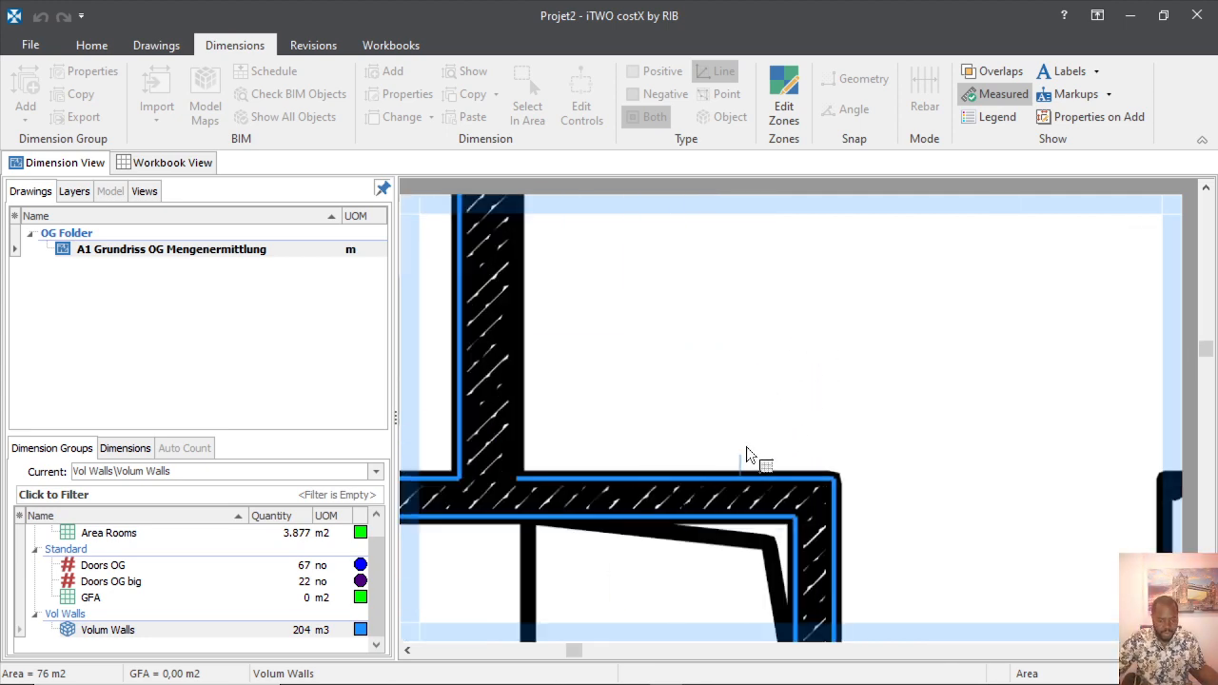
scroll(747, 448, down, 1)
scroll(624, 384, down, 3)
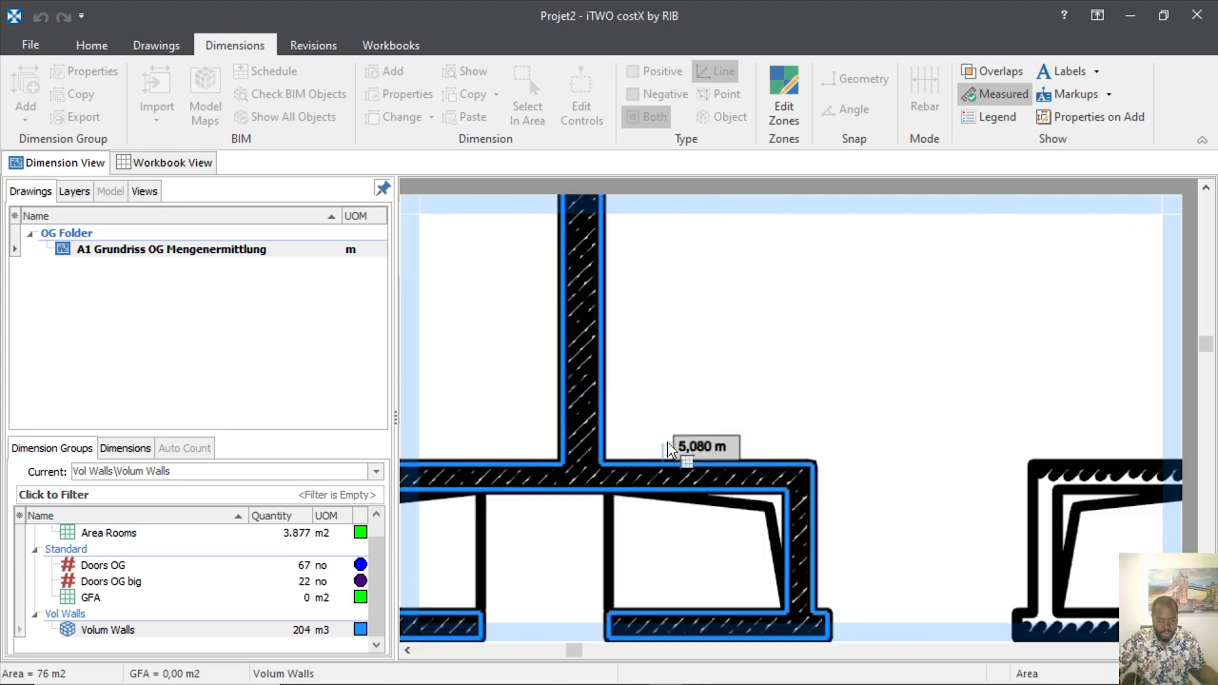
scroll(657, 304, up, 4)
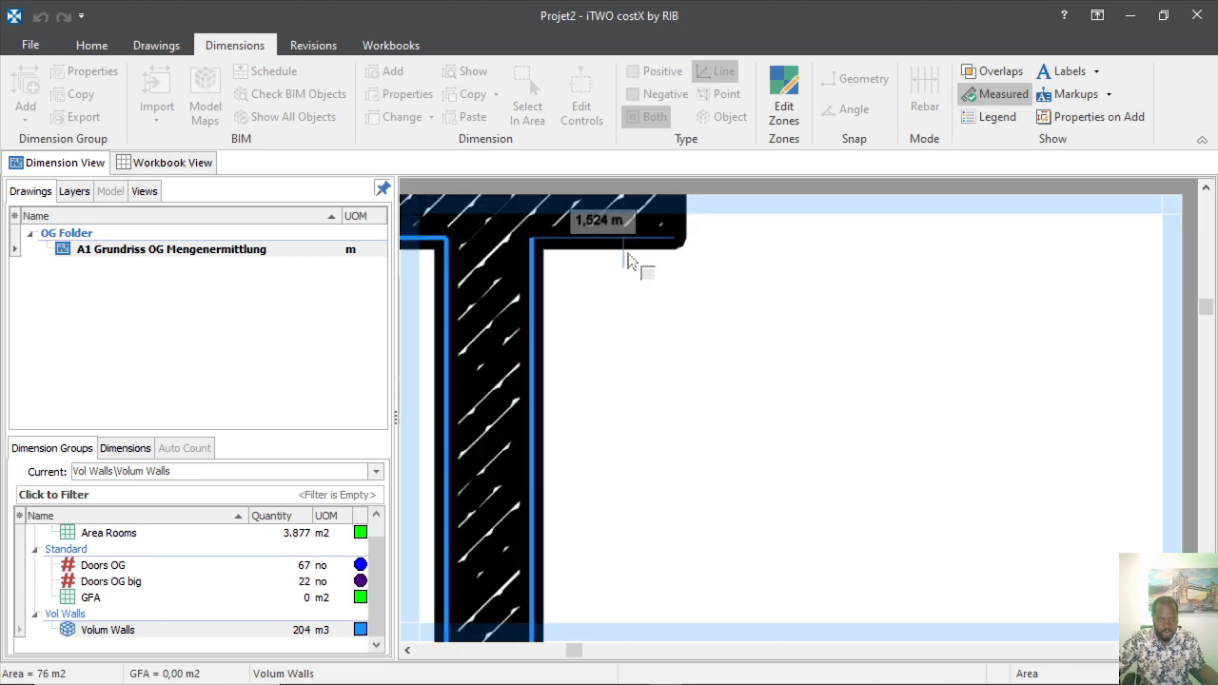
scroll(652, 314, down, 2)
scroll(656, 344, up, 3)
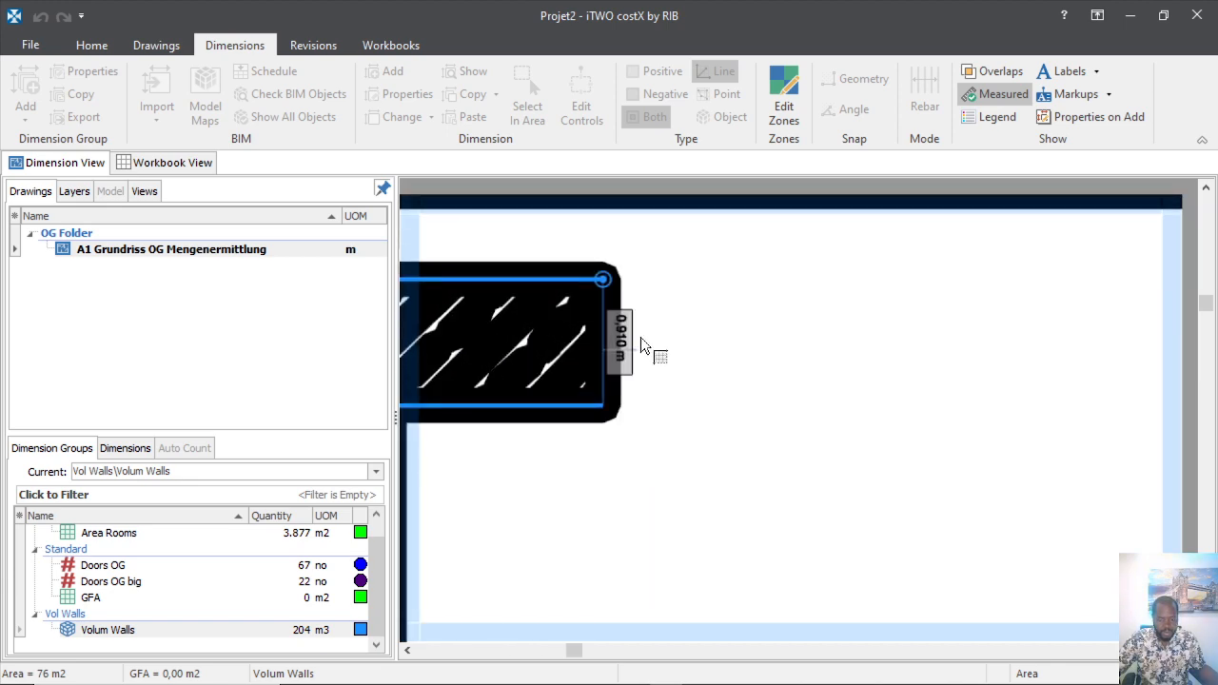
click(640, 336)
scroll(656, 426, down, 3)
scroll(561, 332, down, 2)
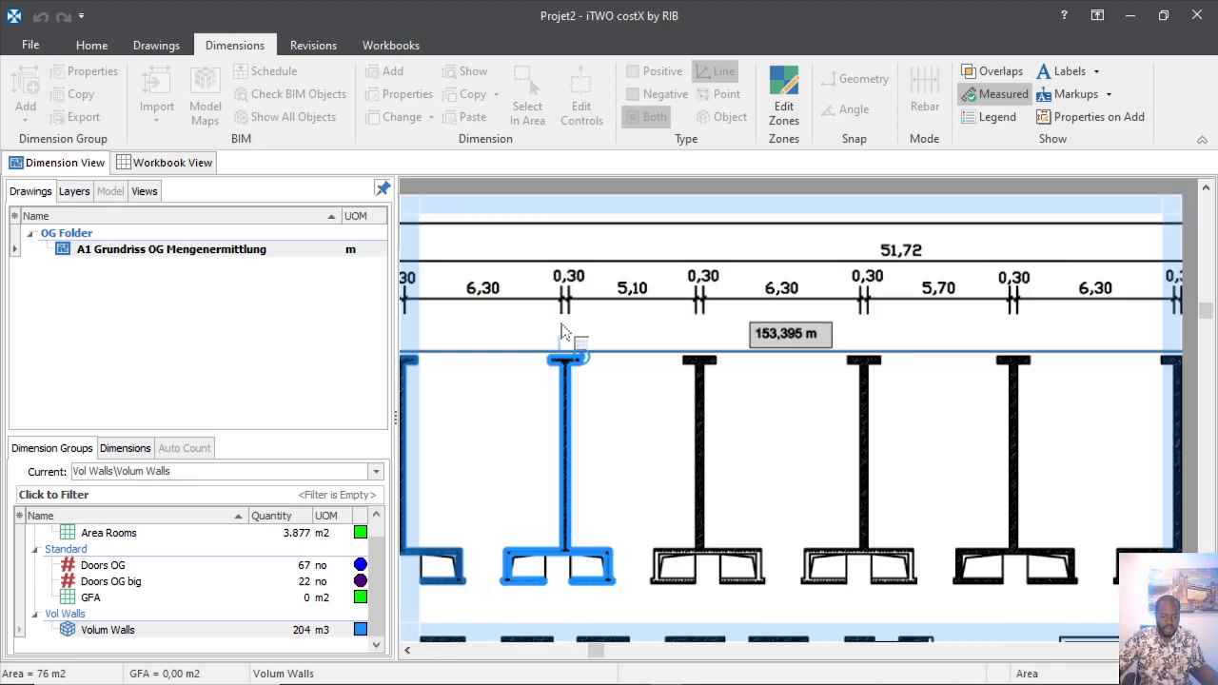
right_click(675, 474)
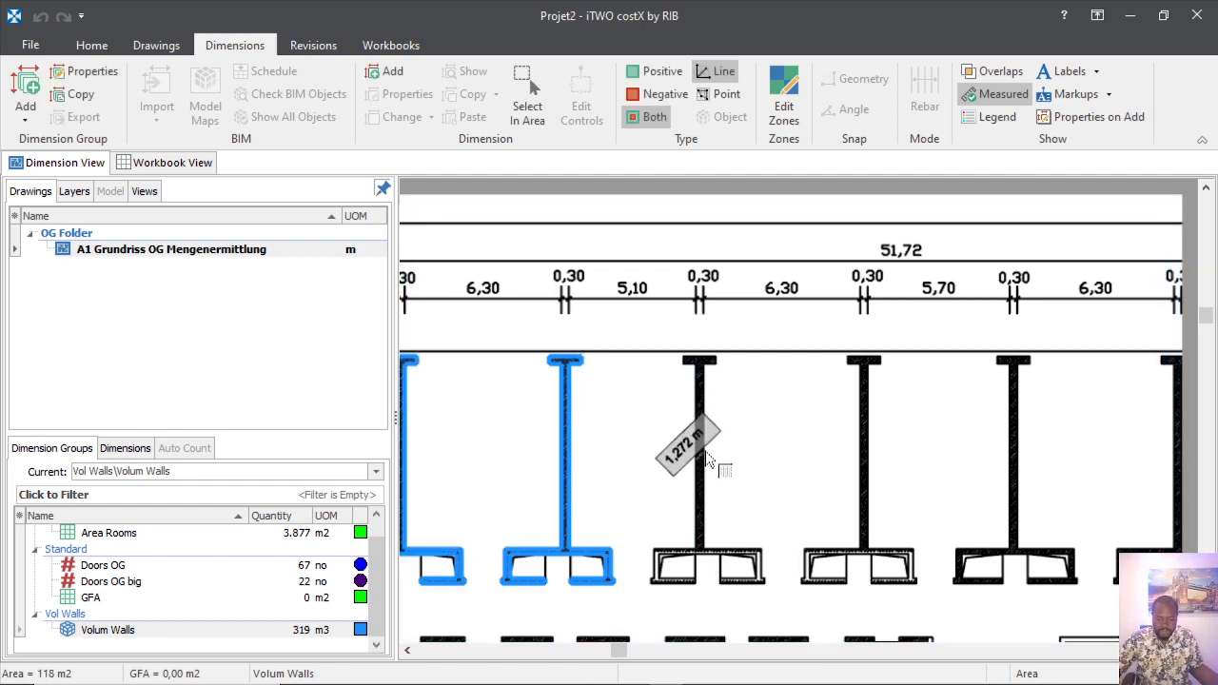
scroll(709, 428, down, 4)
scroll(714, 444, up, 4)
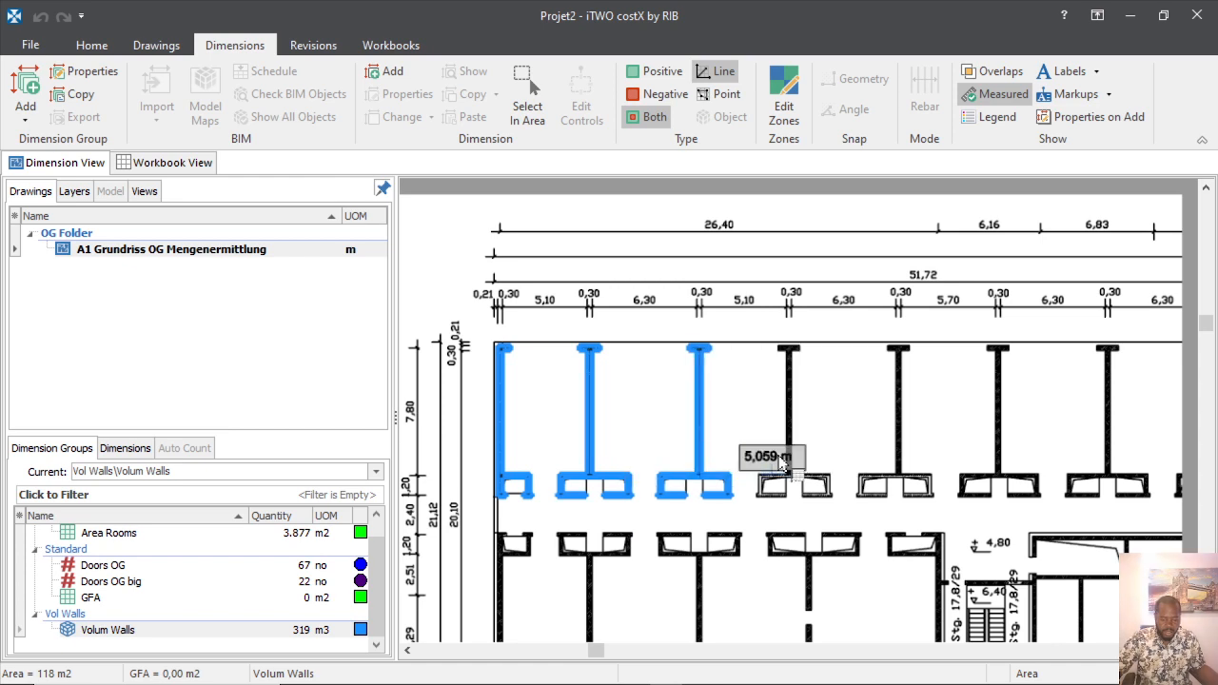
scroll(814, 451, up, 3)
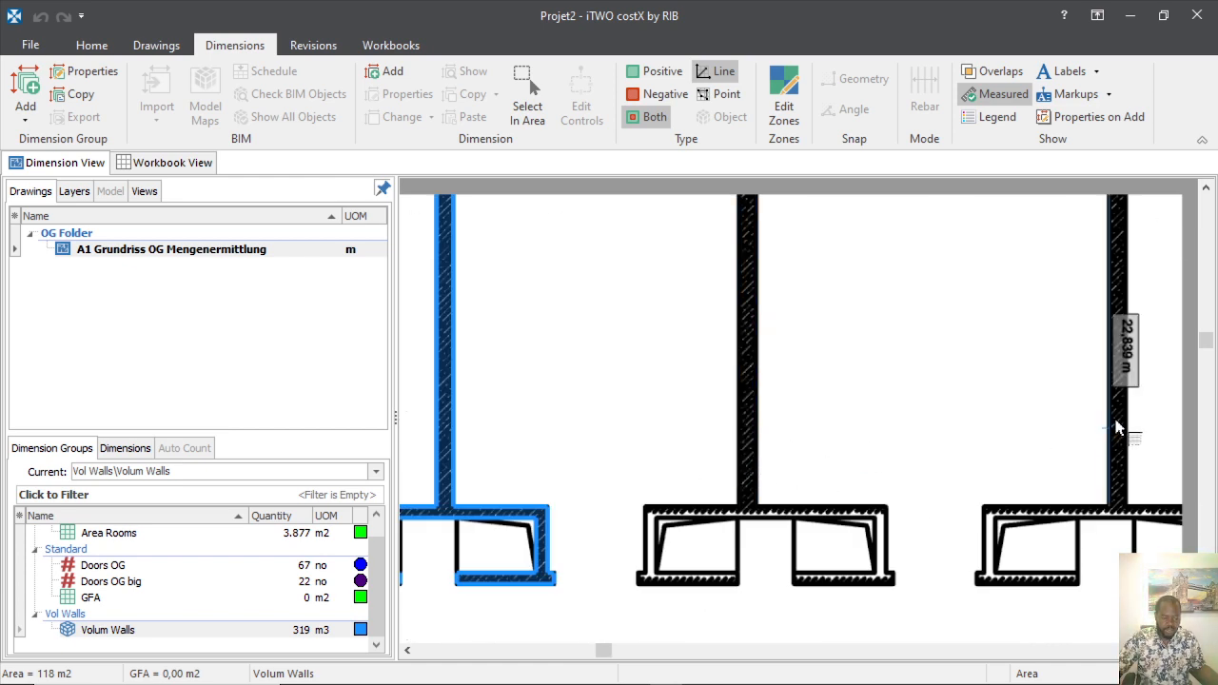
scroll(609, 421, down, 3)
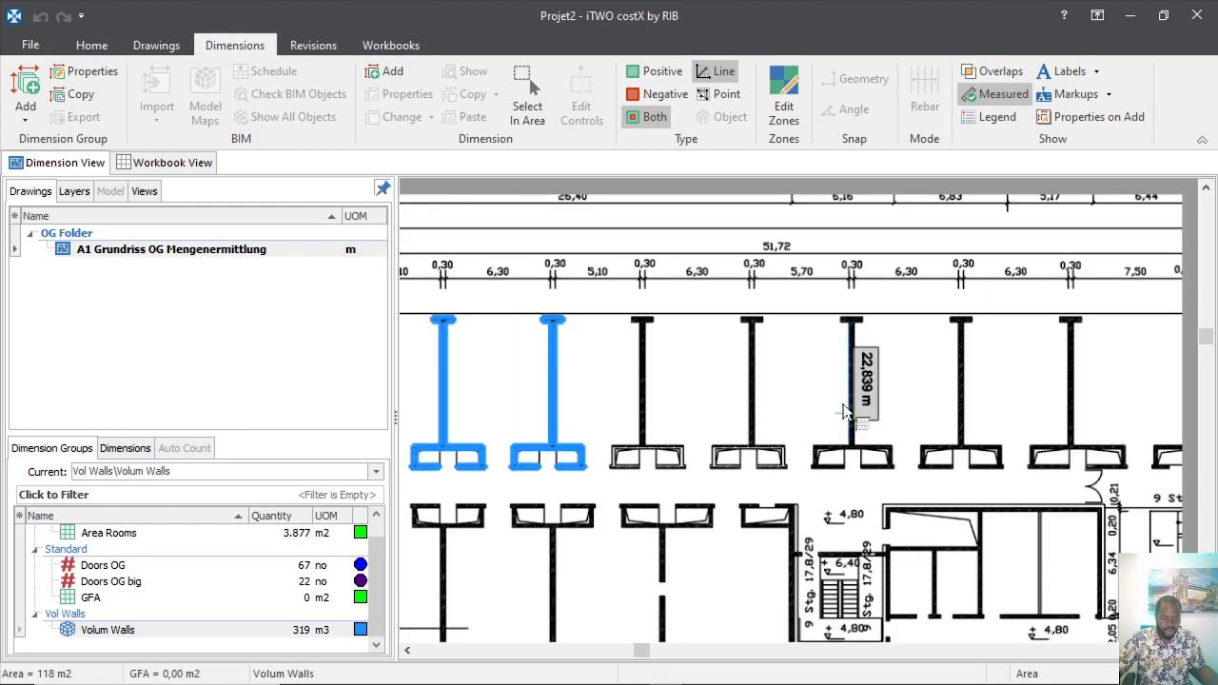
scroll(917, 381, down, 5)
scroll(818, 423, up, 3)
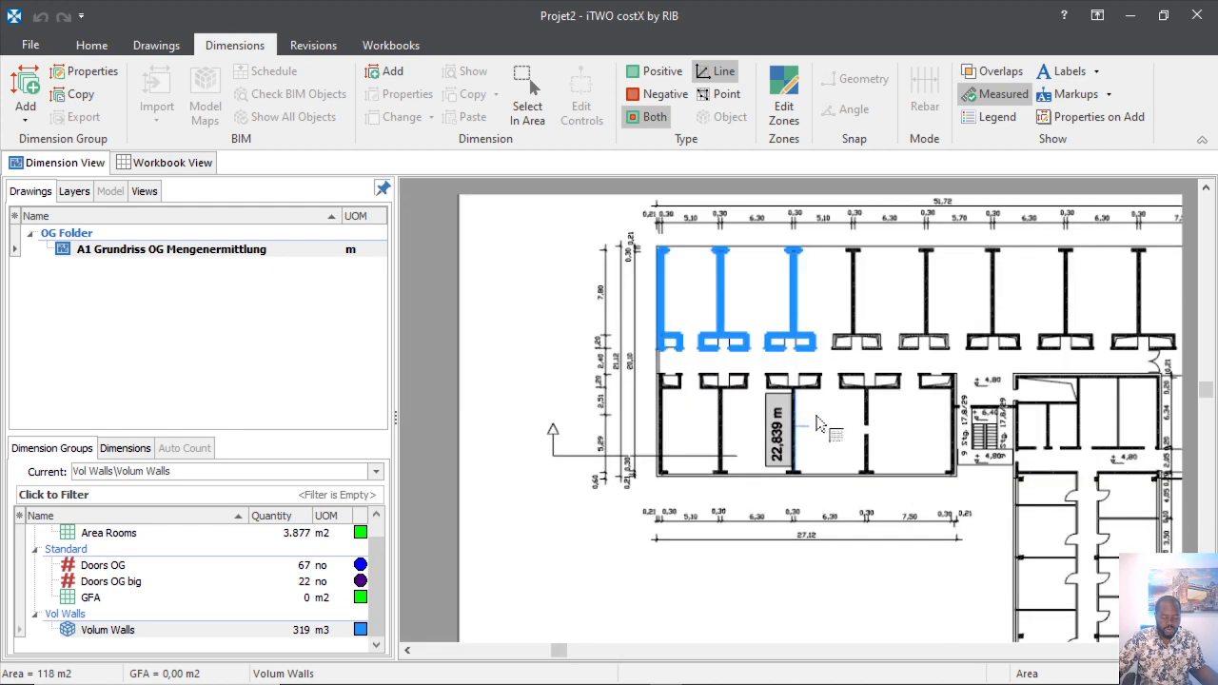
scroll(818, 422, up, 3)
scroll(628, 481, down, 2)
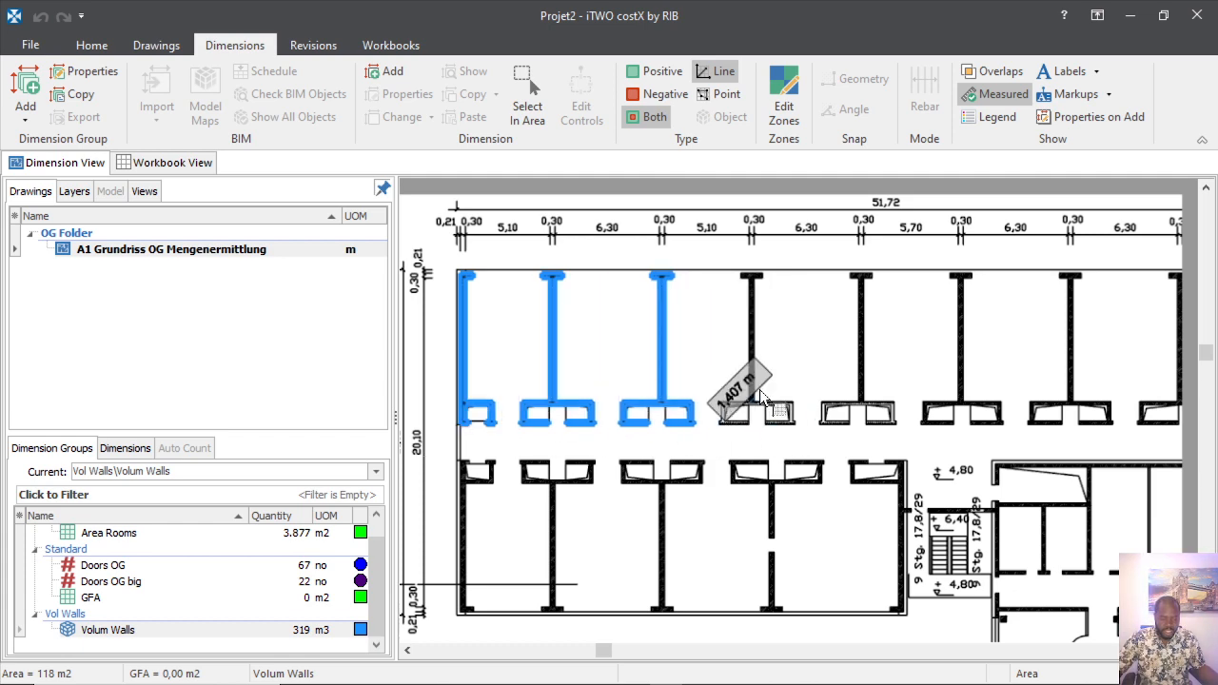
scroll(740, 399, up, 2)
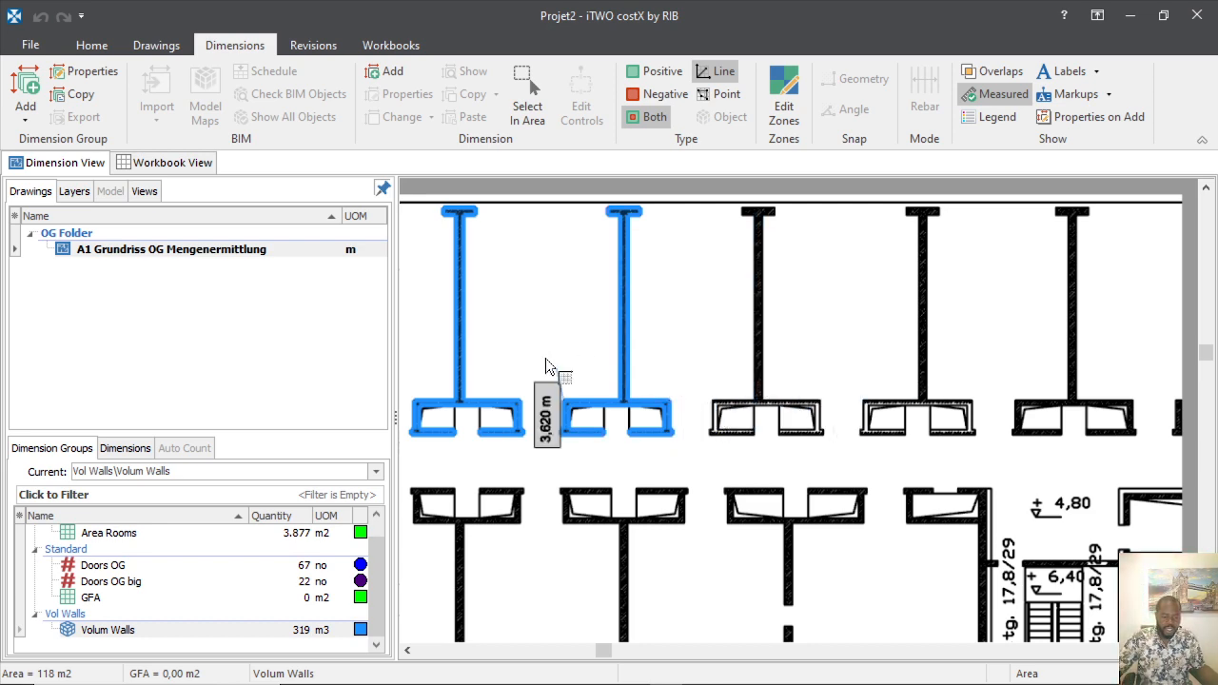
scroll(545, 358, down, 2)
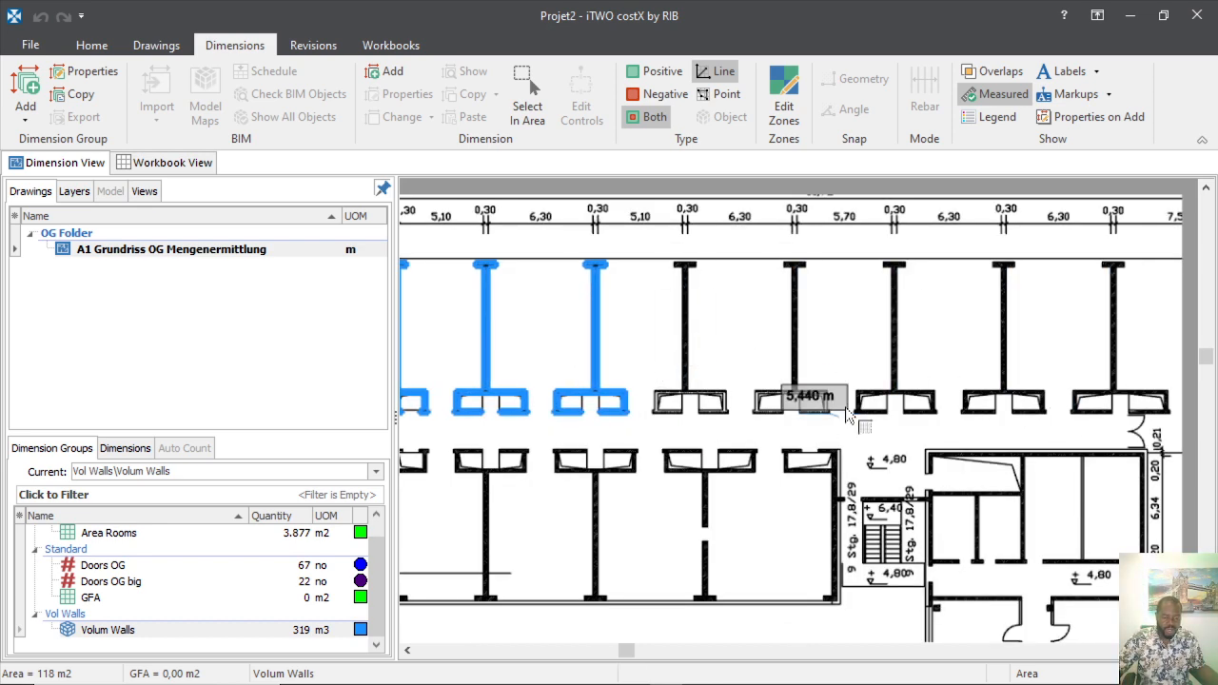
scroll(869, 422, down, 3)
scroll(807, 439, up, 4)
scroll(718, 462, down, 3)
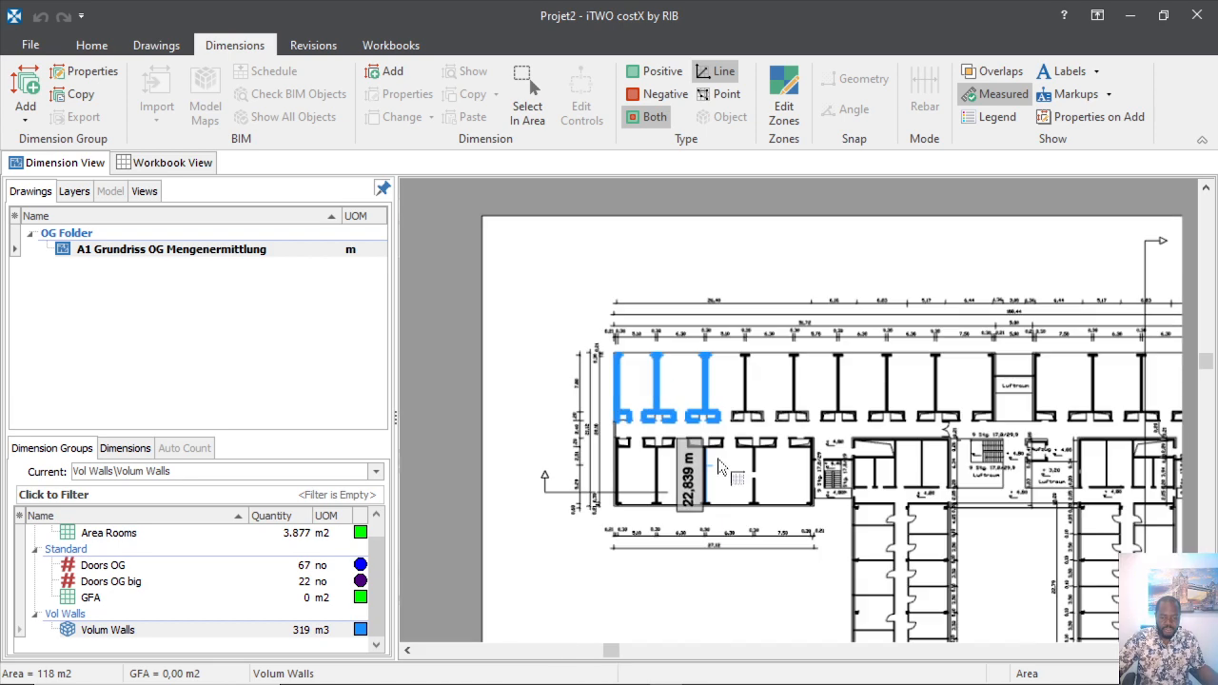
scroll(703, 414, up, 2)
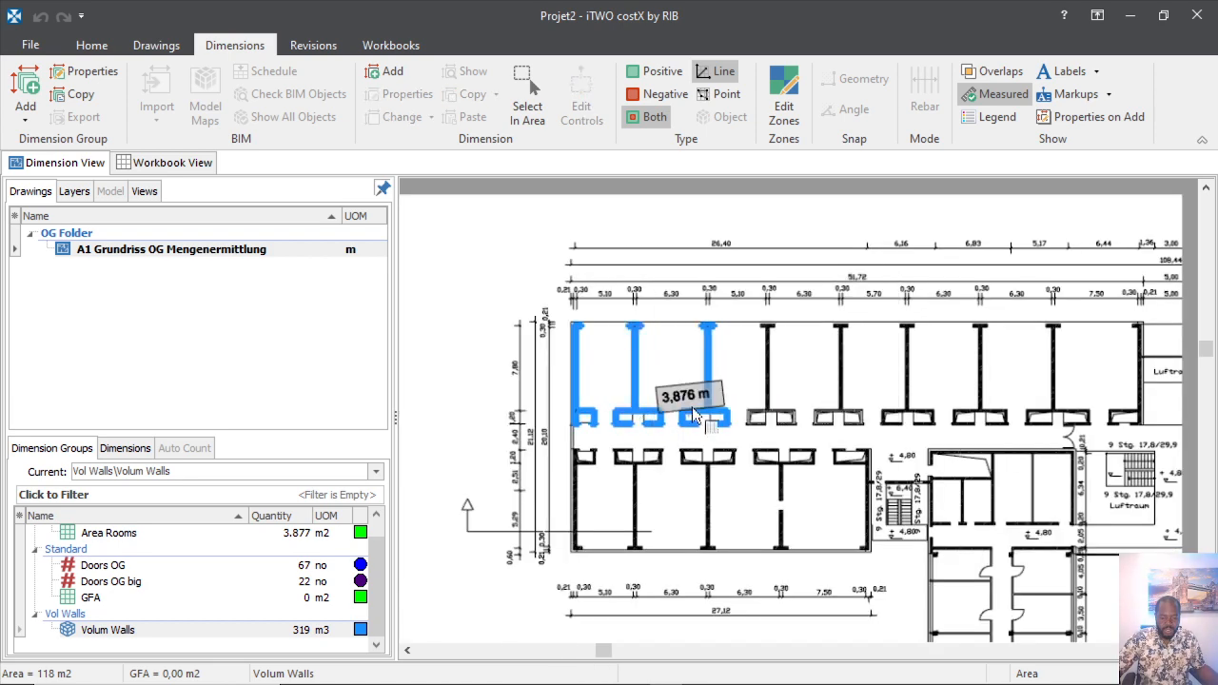
scroll(695, 414, up, 3)
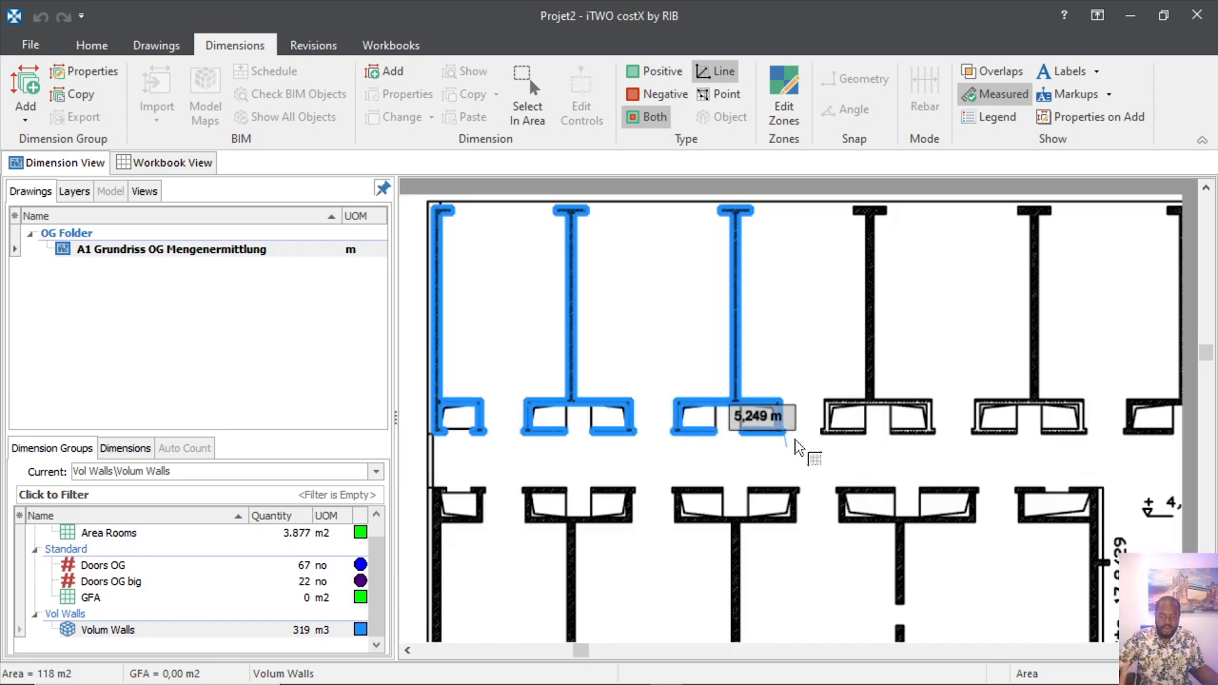
scroll(701, 378, down, 6)
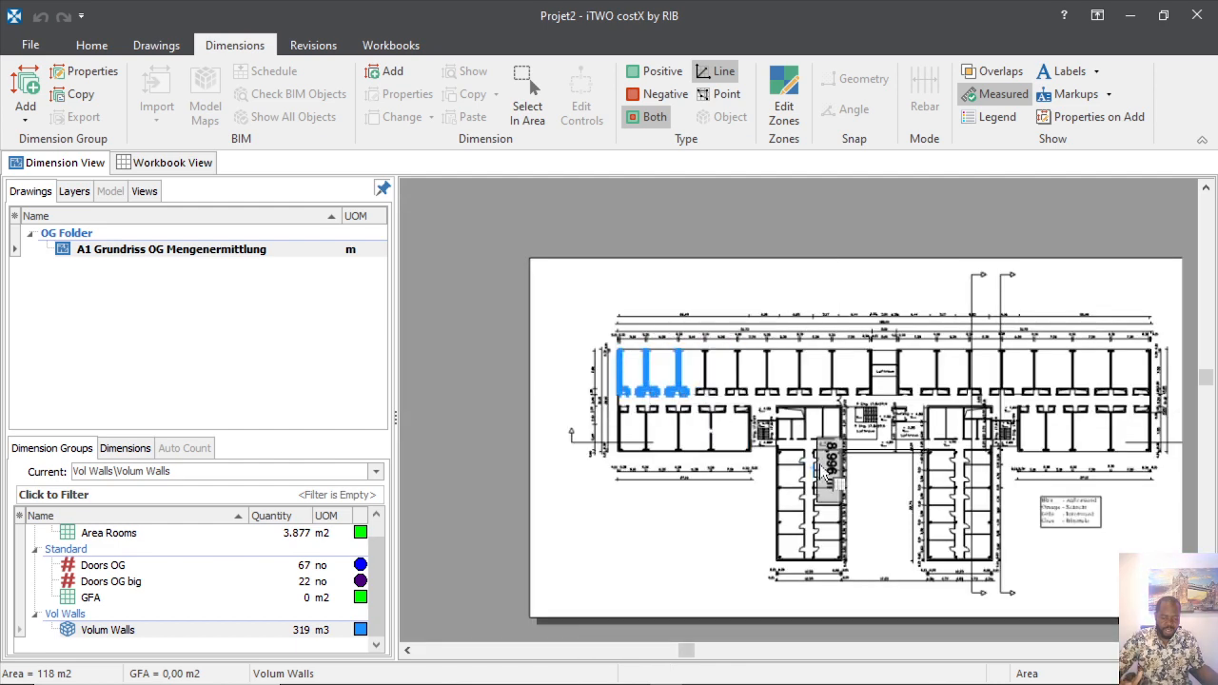
scroll(748, 447, up, 6)
scroll(703, 388, down, 1)
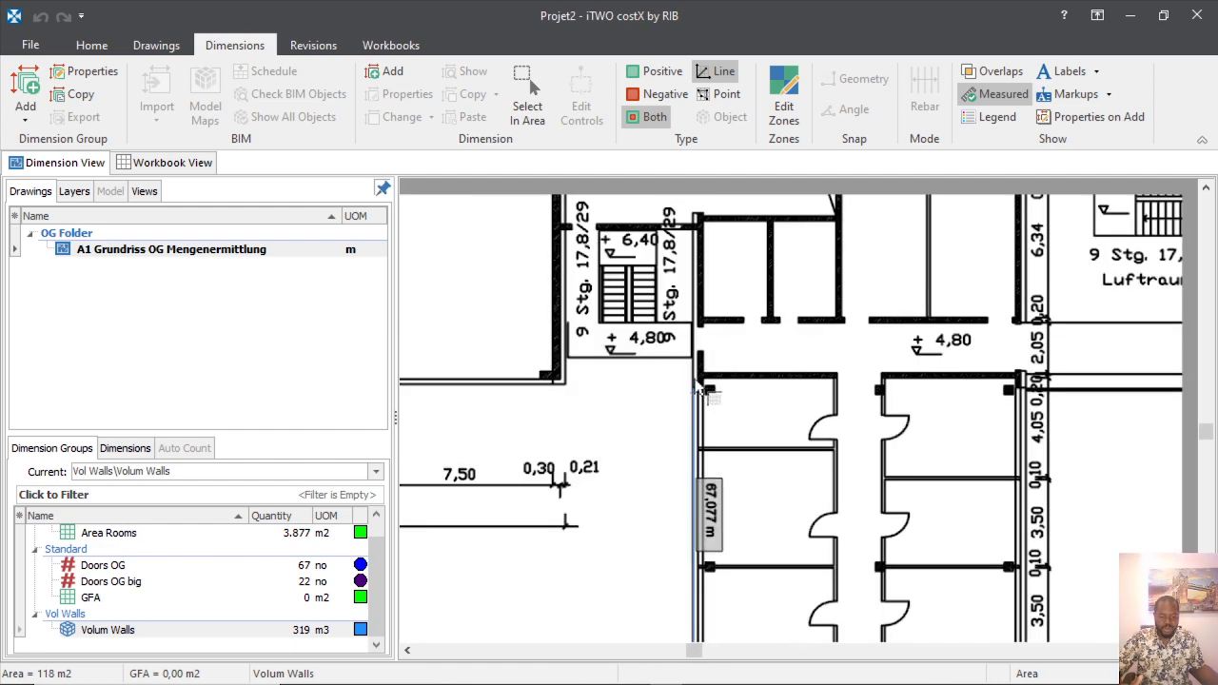
scroll(702, 391, up, 8)
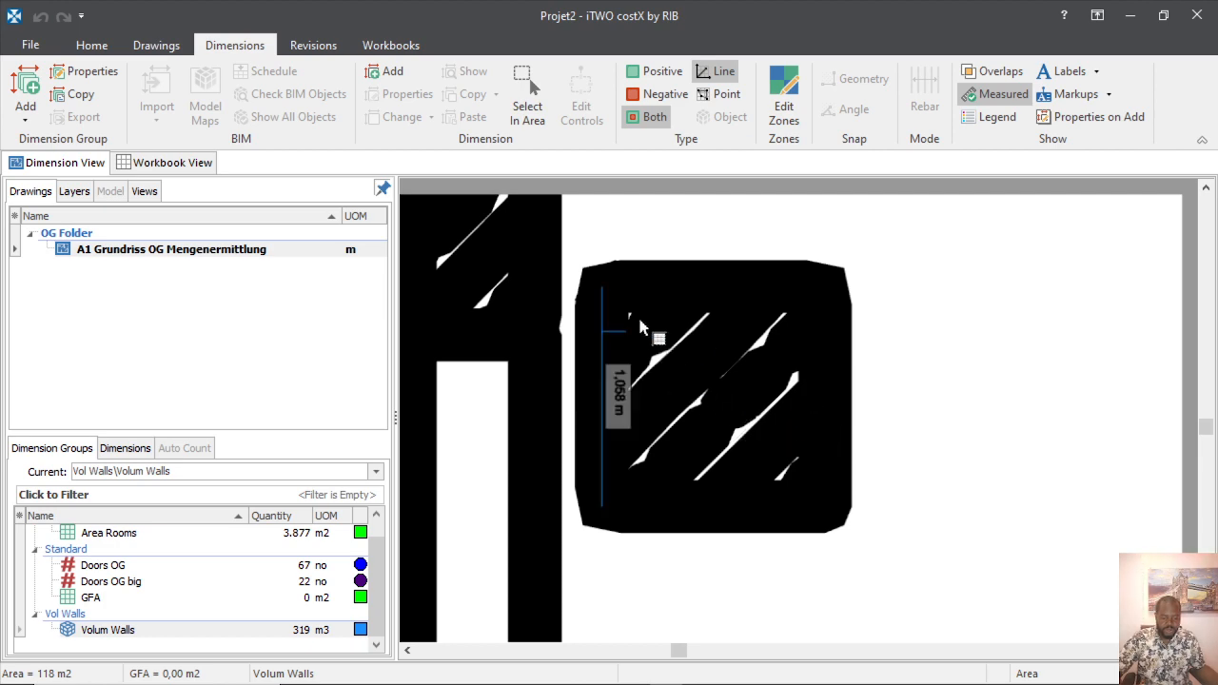
scroll(610, 405, down, 4)
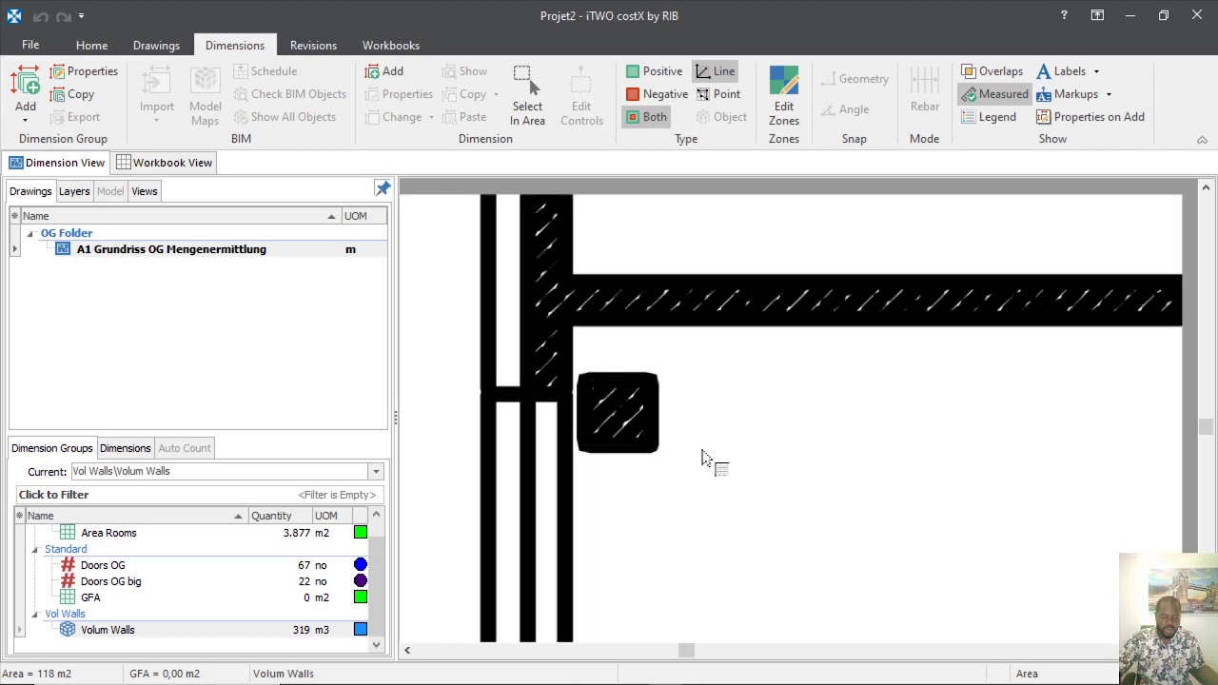
scroll(702, 459, down, 3)
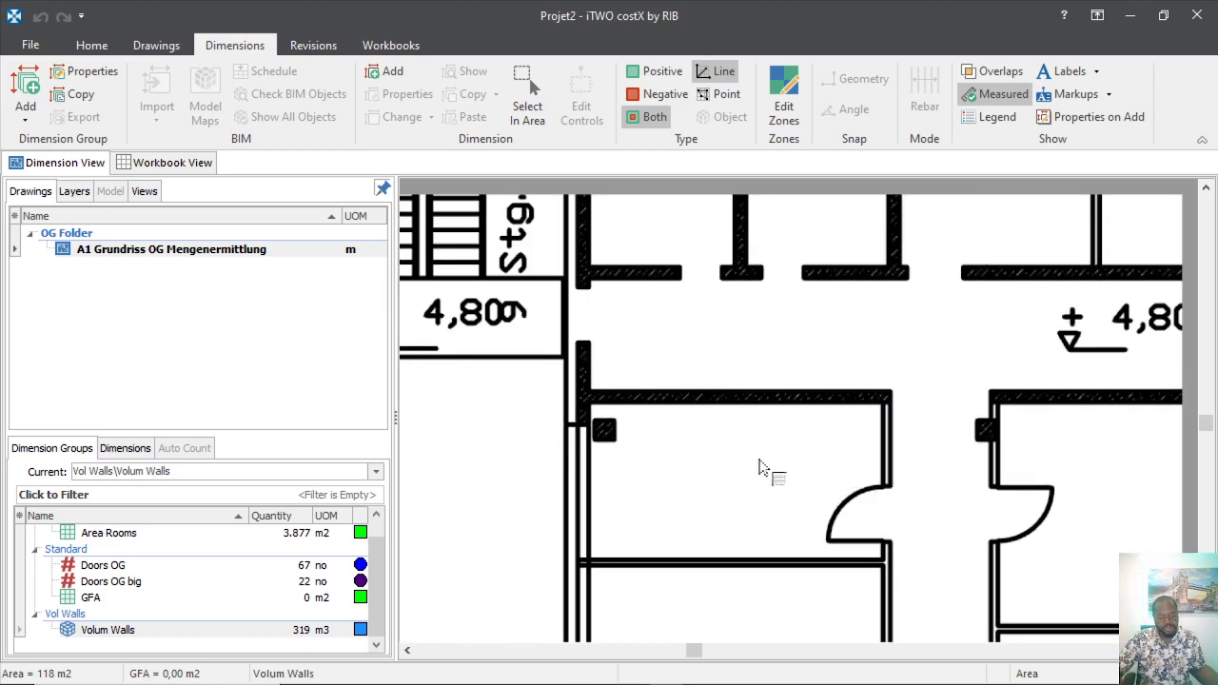
scroll(759, 467, down, 5)
scroll(571, 422, up, 7)
scroll(685, 466, down, 4)
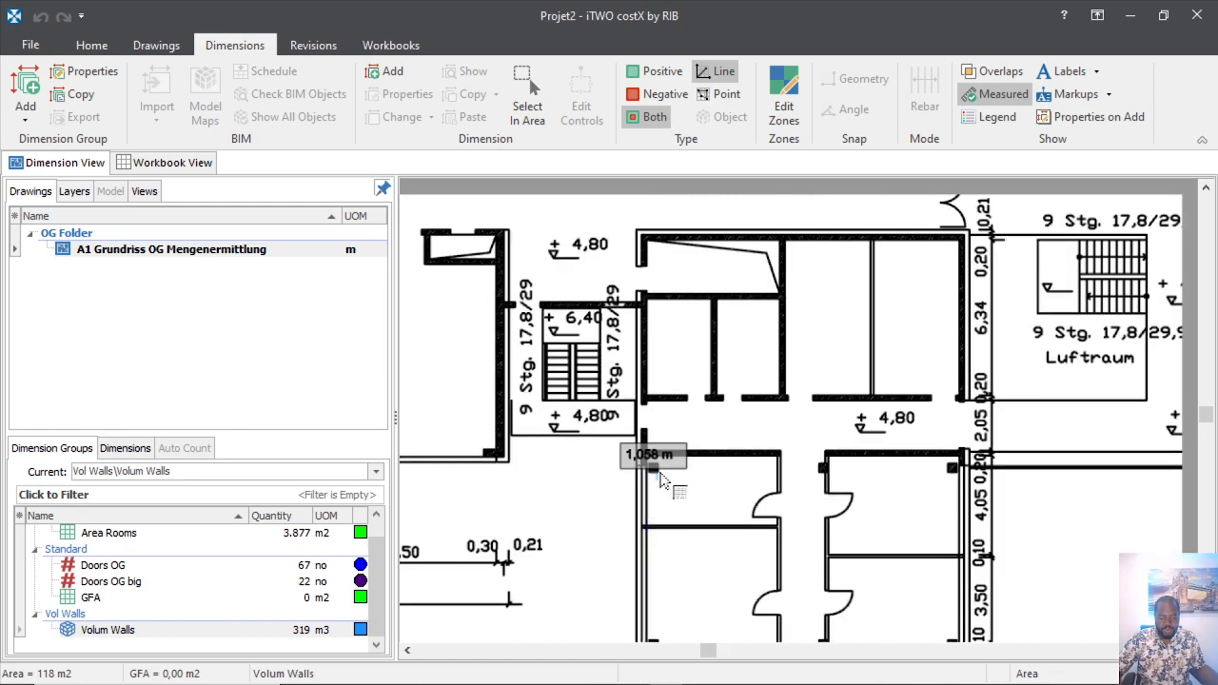
scroll(670, 476, up, 5)
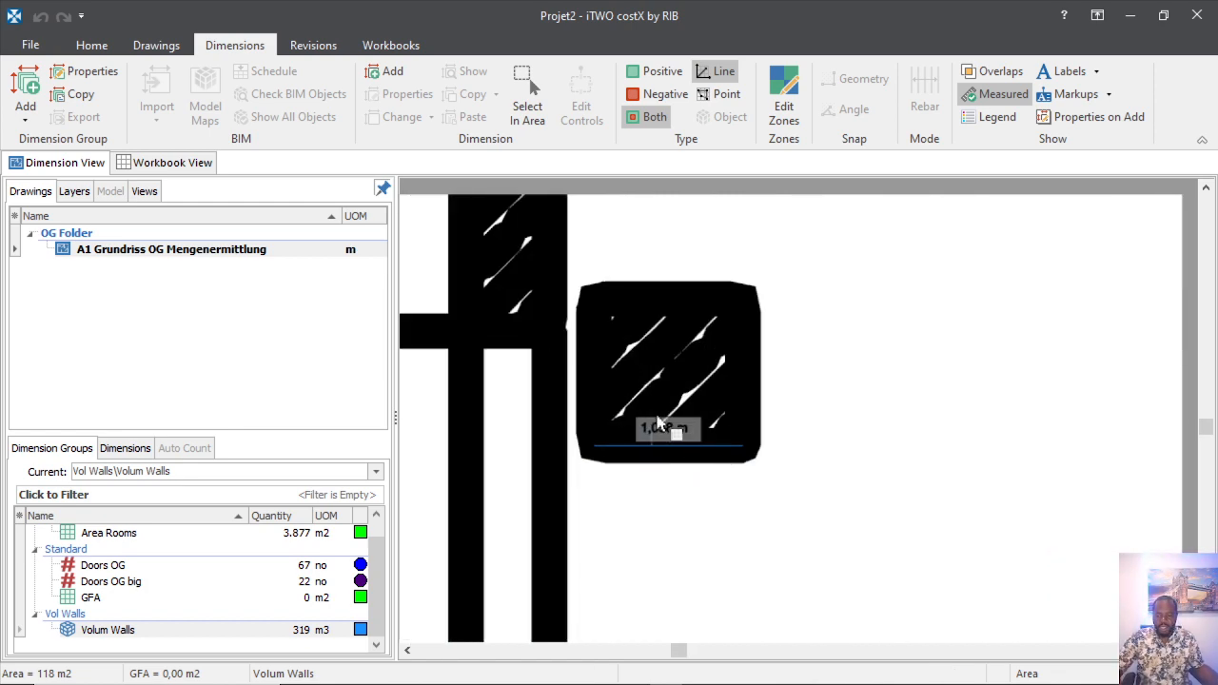
scroll(651, 314, up, 3)
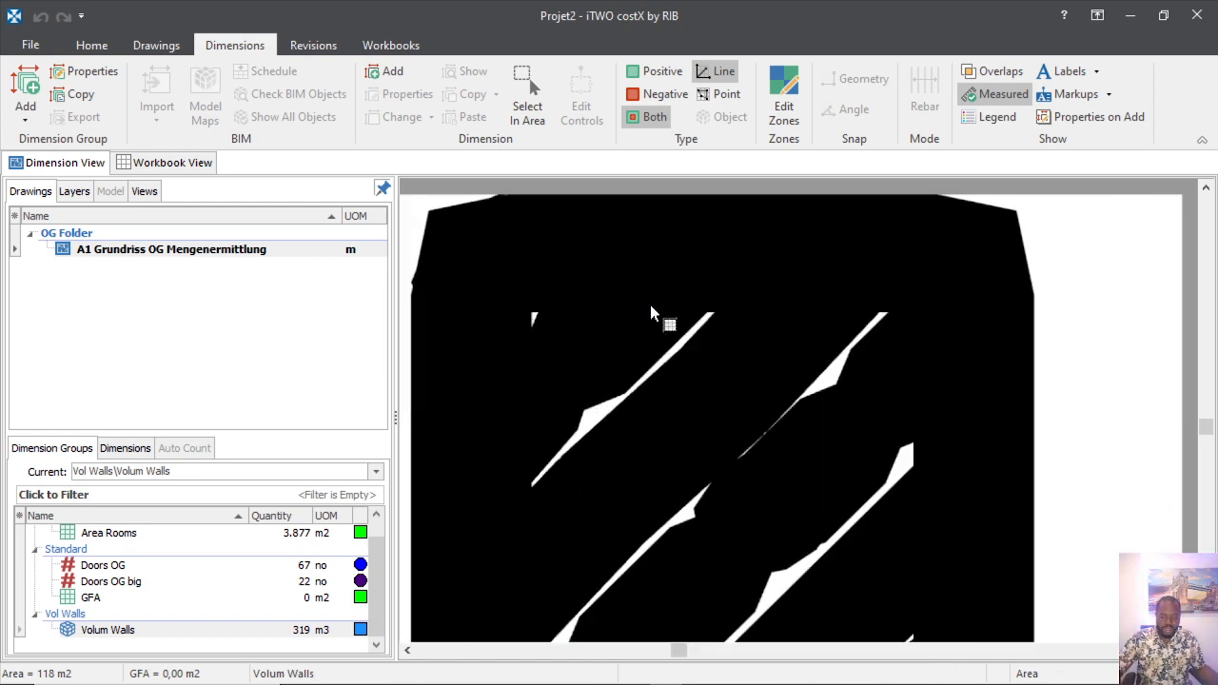
scroll(691, 304, down, 4)
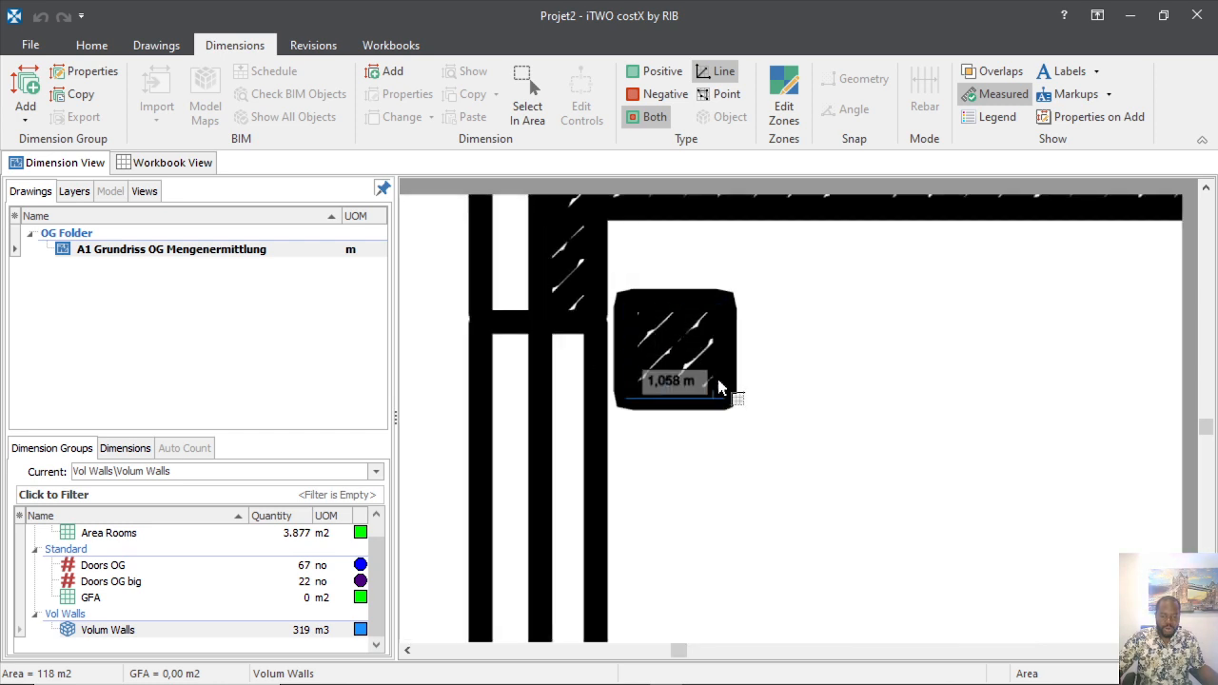
scroll(705, 350, up, 3)
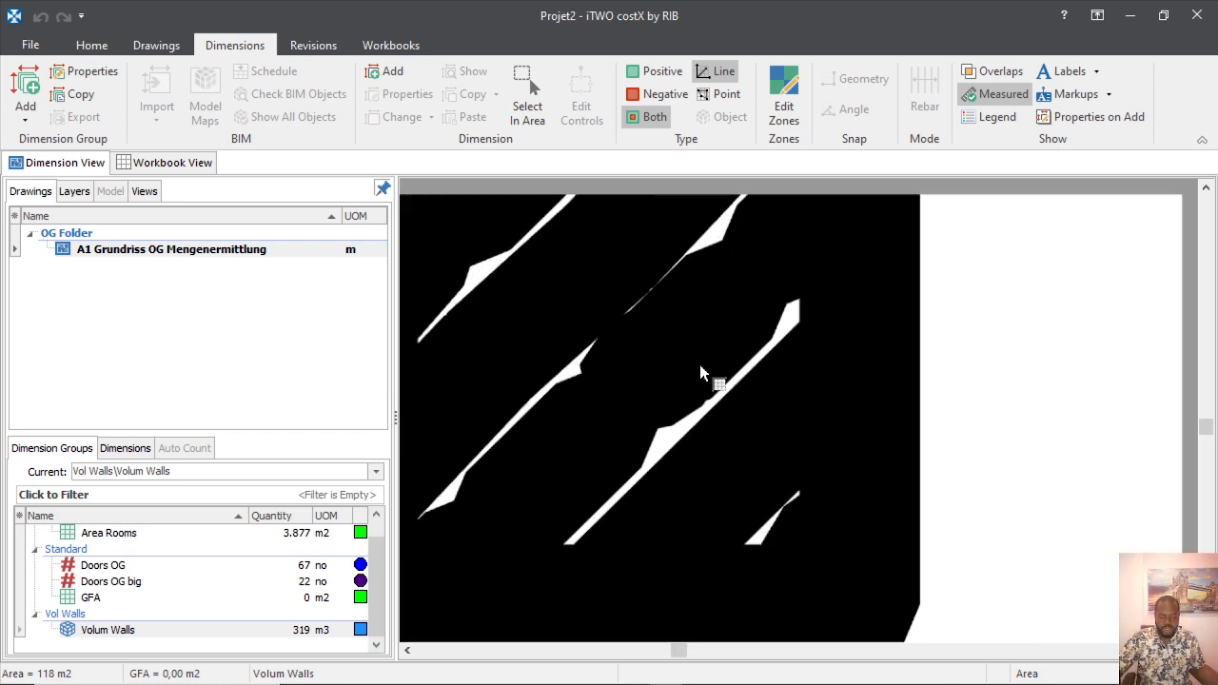
scroll(700, 364, down, 4)
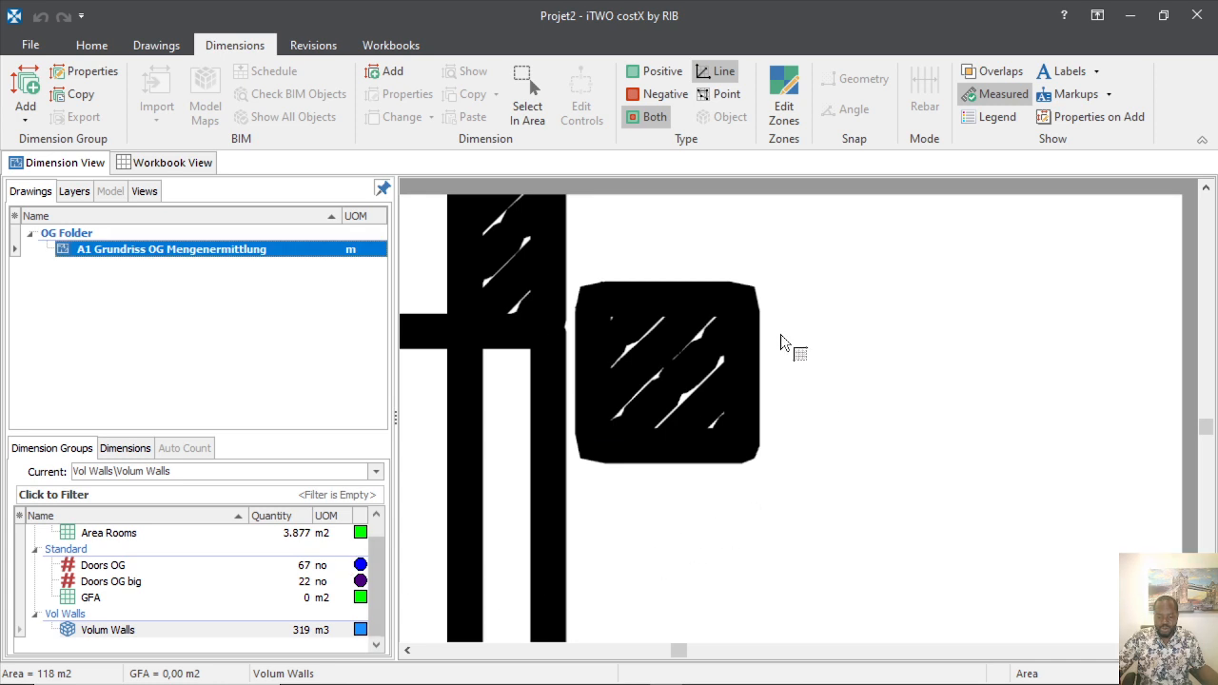
Start a new dimension group named Vol Colum, placed in a new Vol Col folder.
click(25, 108)
click(26, 96)
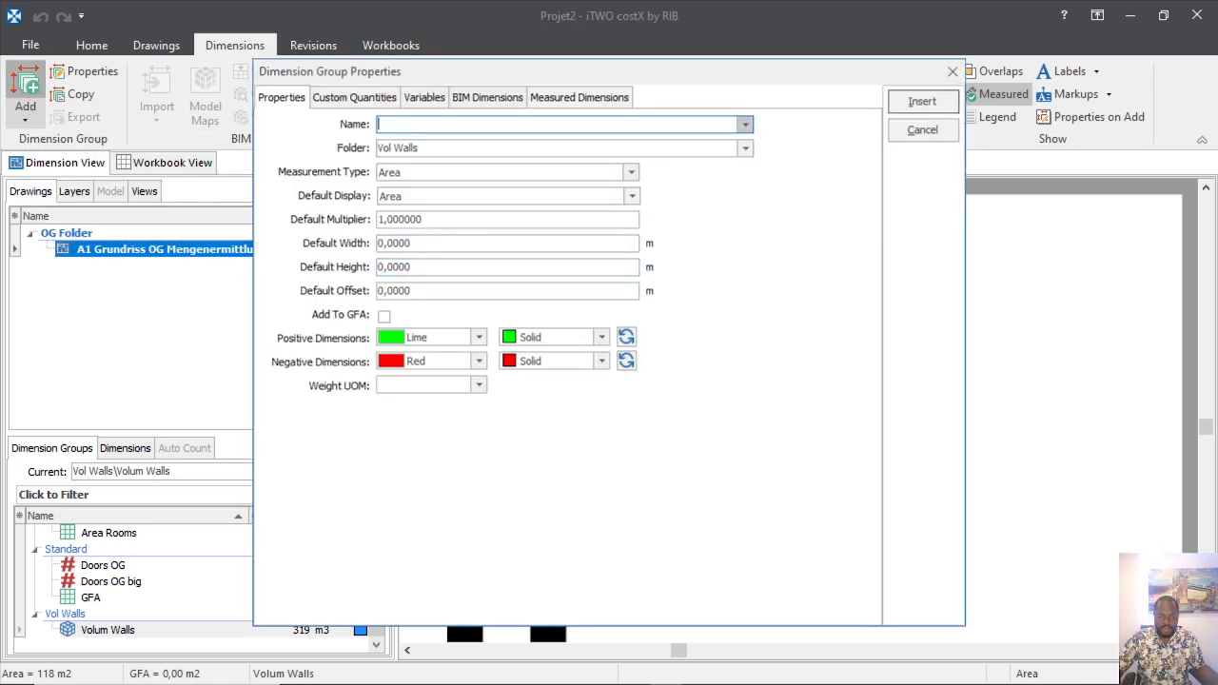
click(745, 125)
key(Escape)
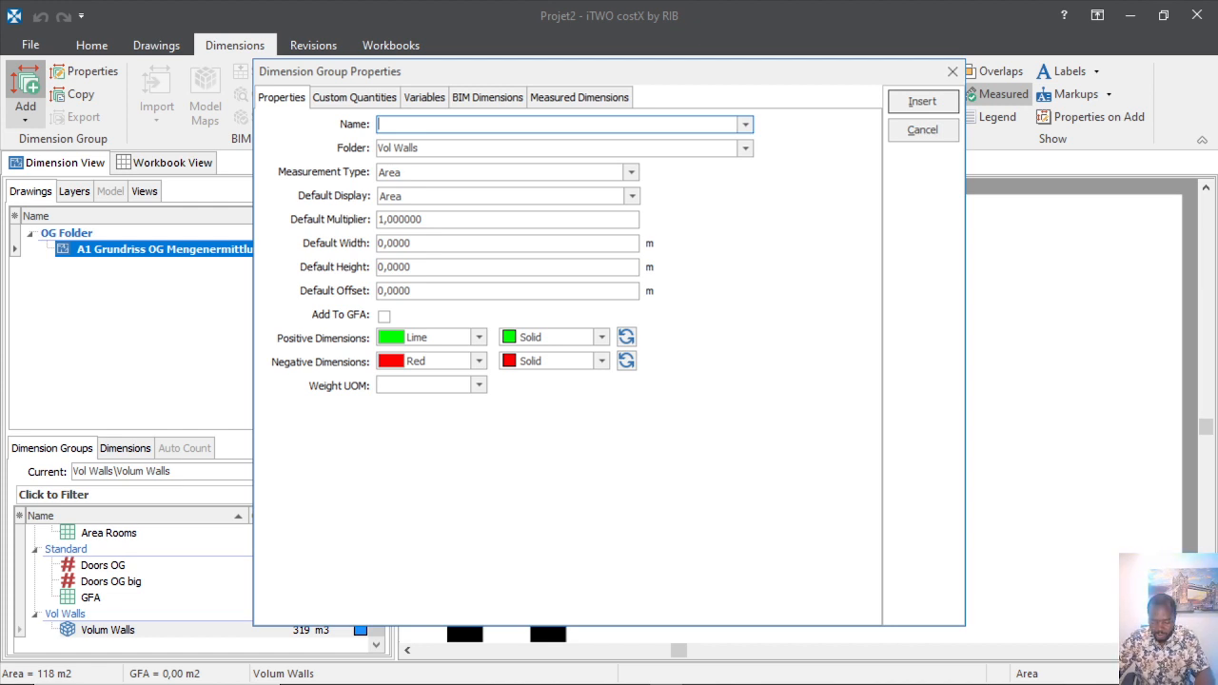
text(Colum)
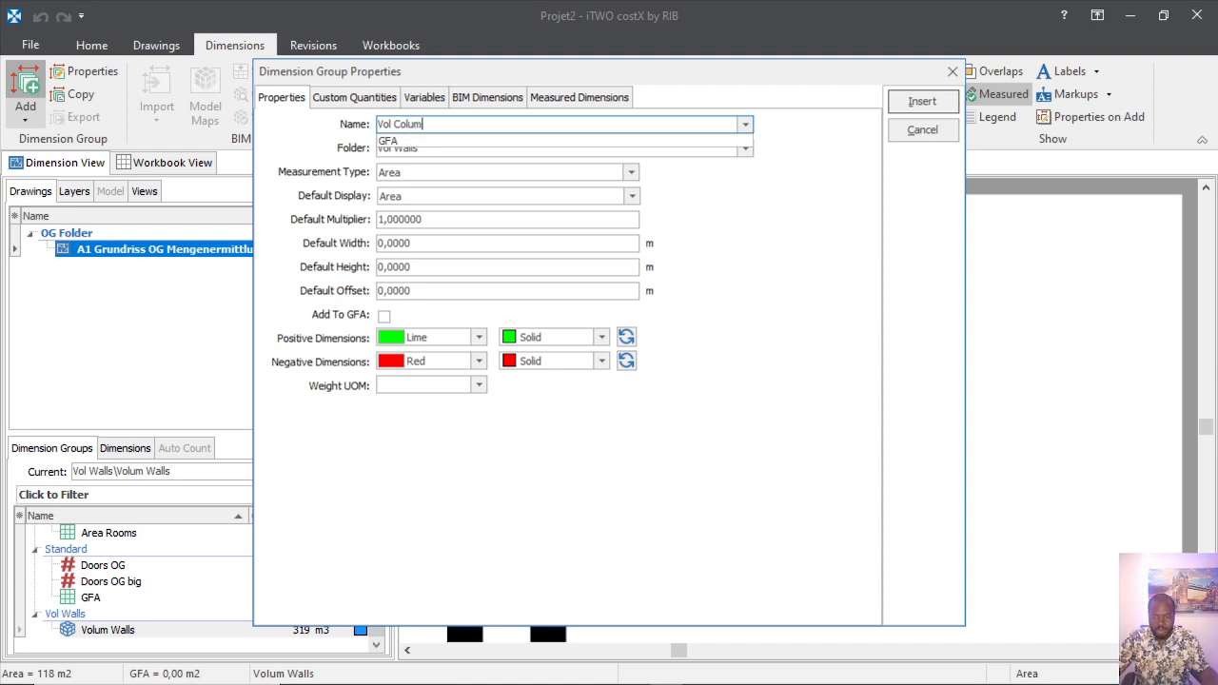
click(853, 237)
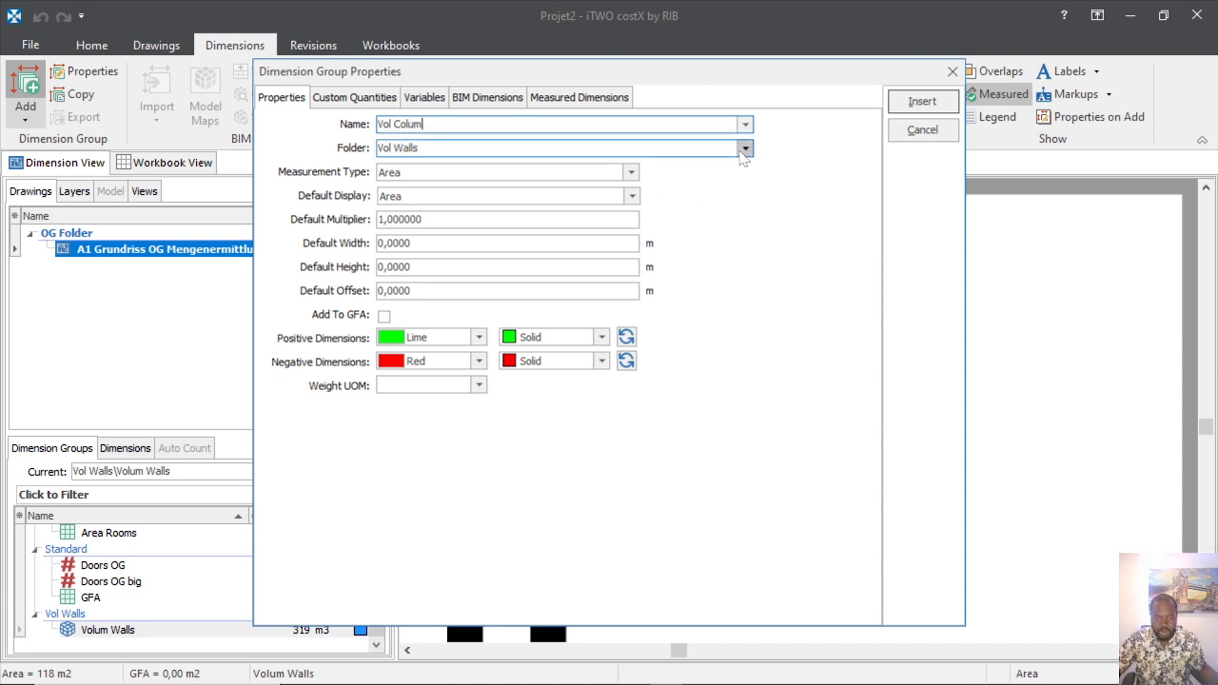
click(744, 149)
click(470, 149)
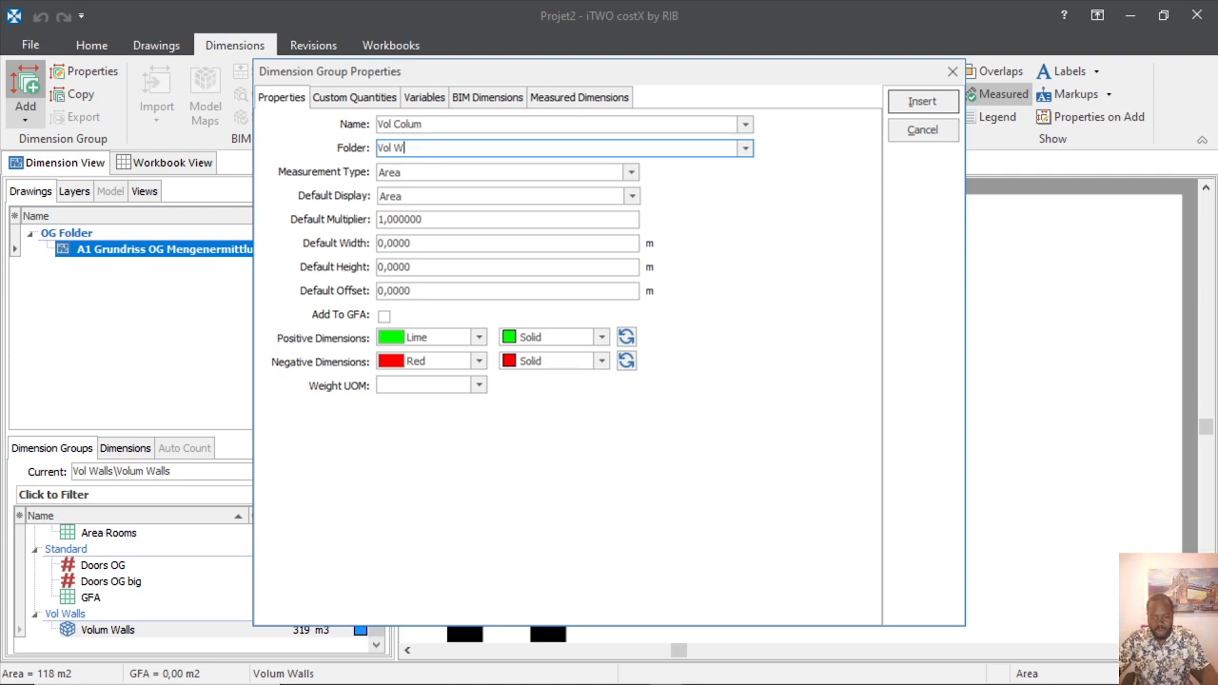
text(Col)
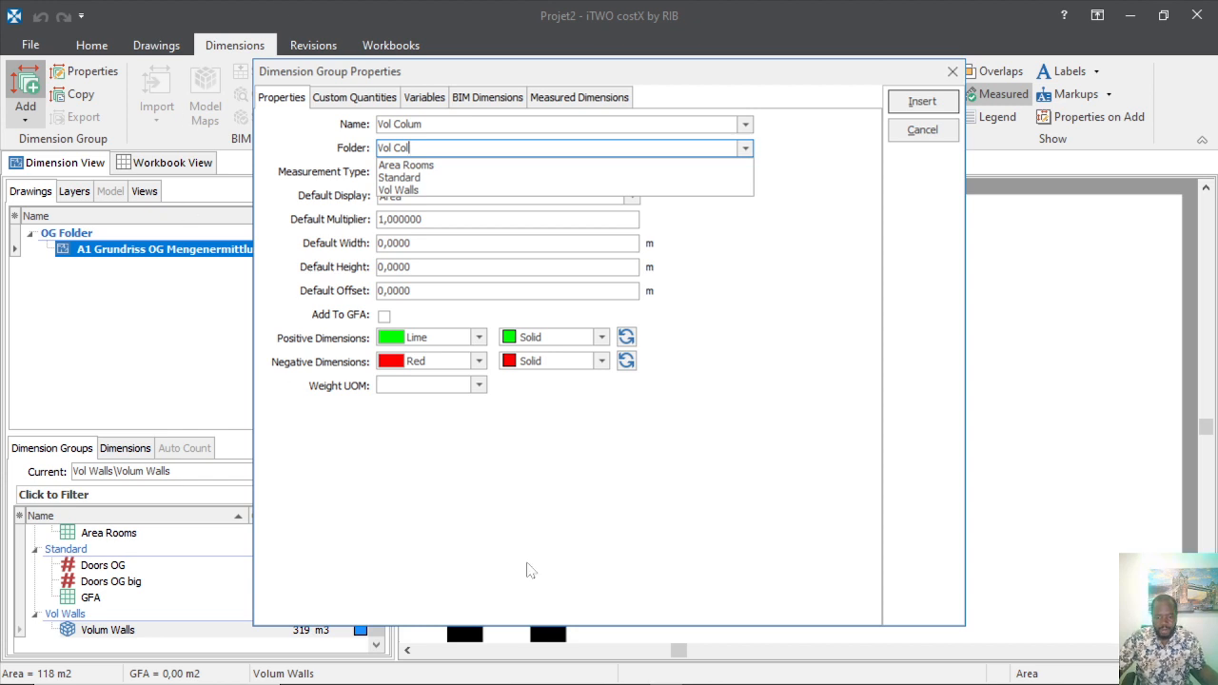
Set Royal Blue for positive dimensions and insert the Vol Colum group.
click(479, 337)
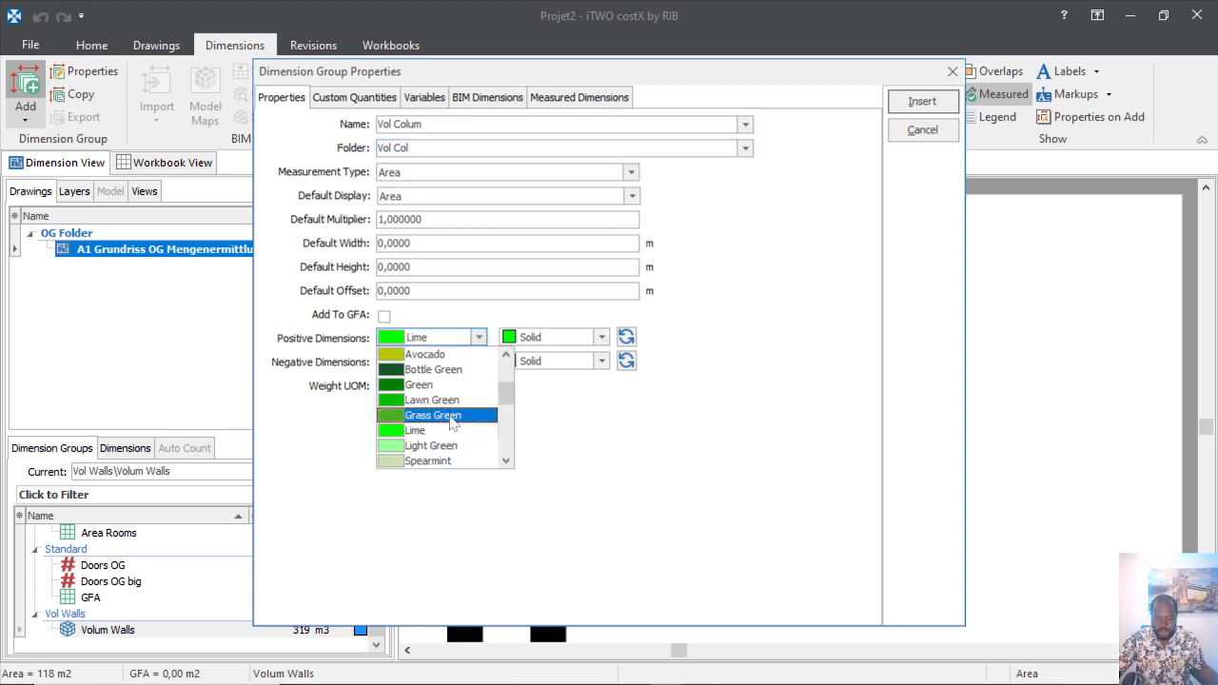
scroll(451, 422, down, 2)
scroll(430, 436, down, 1)
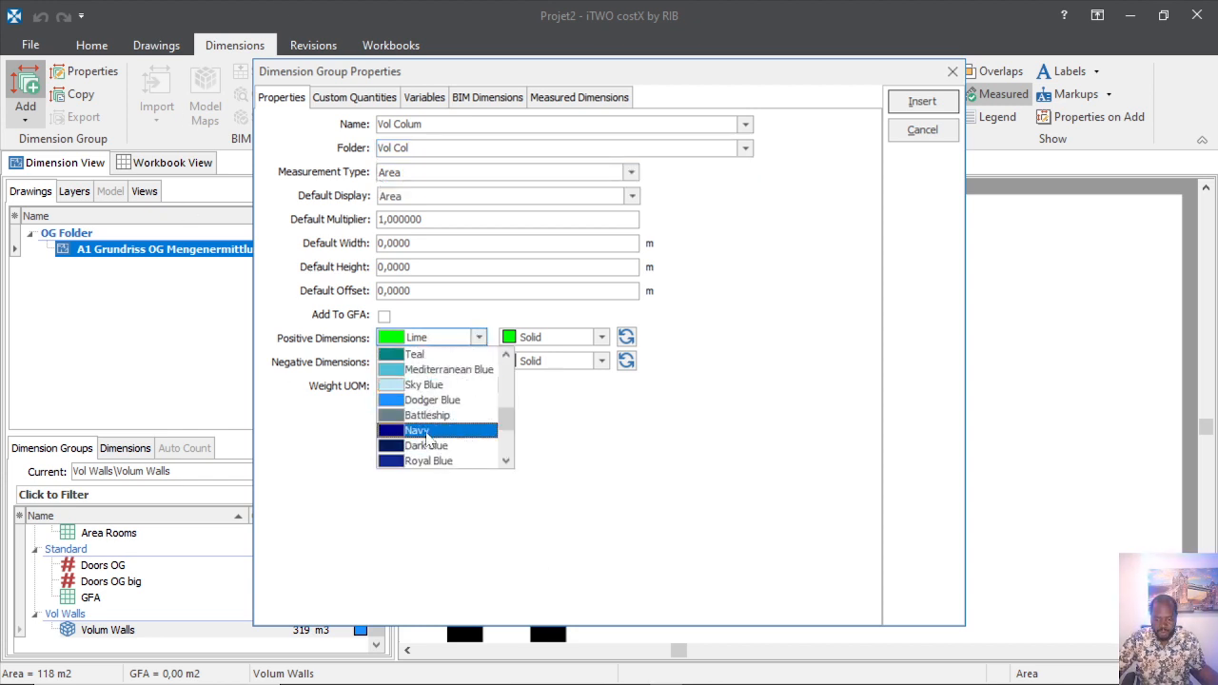
scroll(430, 440, down, 1)
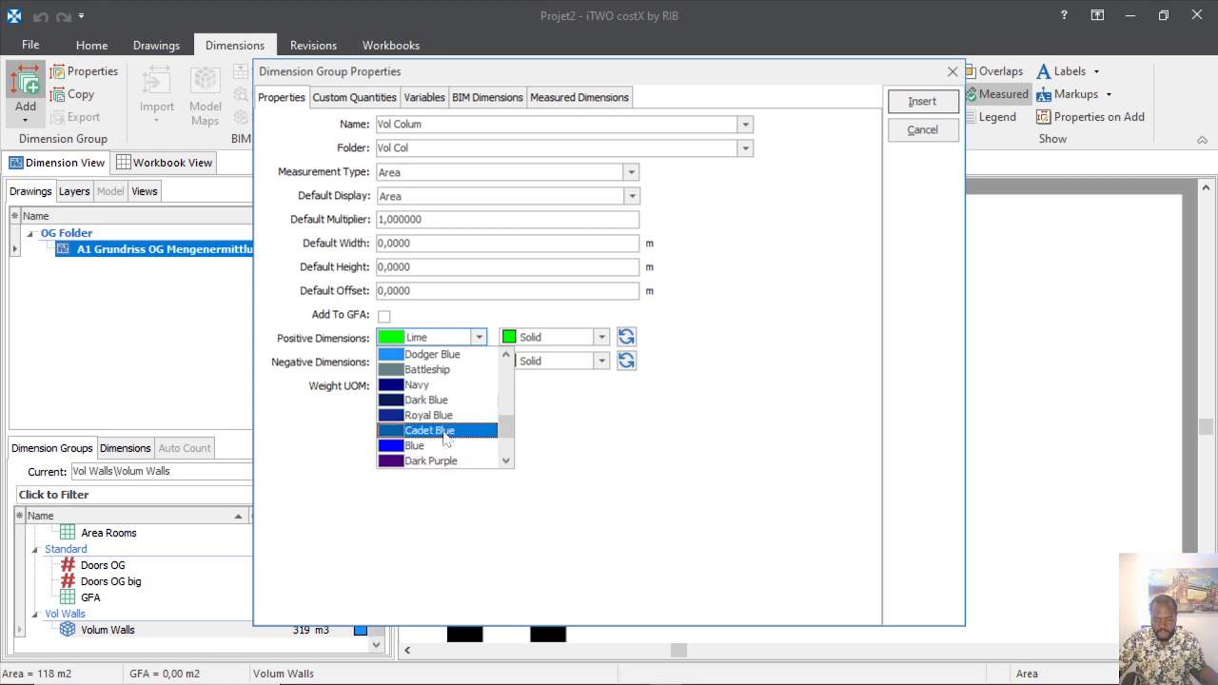
click(444, 415)
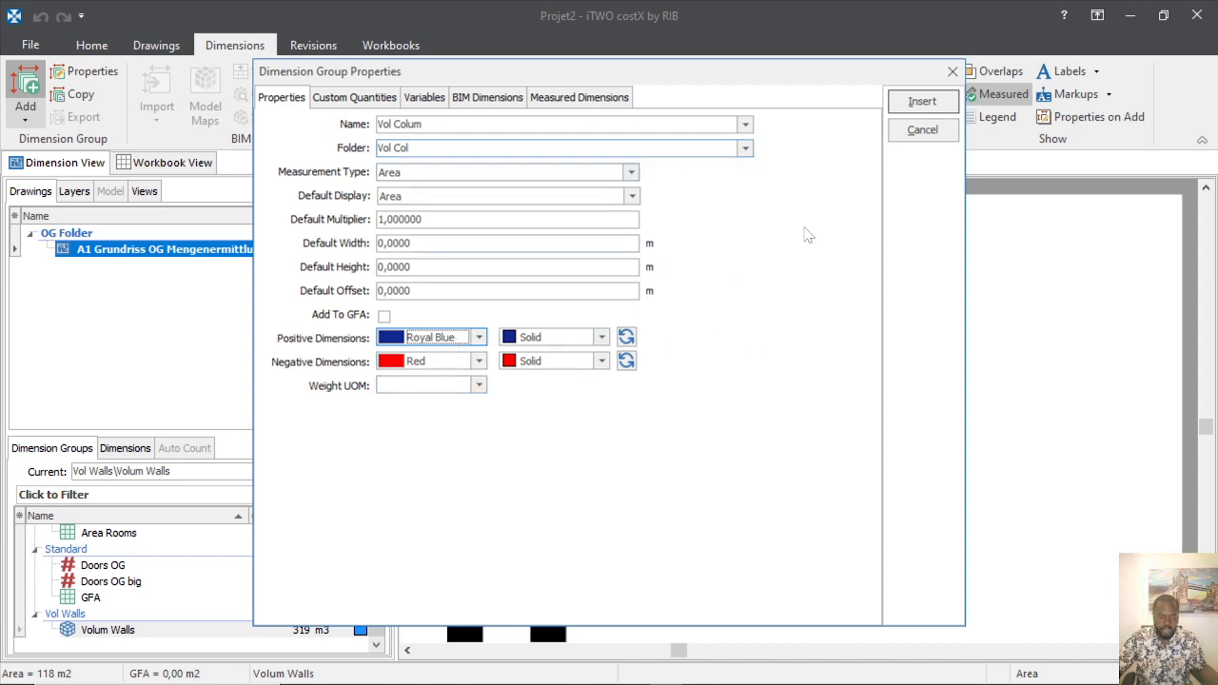
click(918, 103)
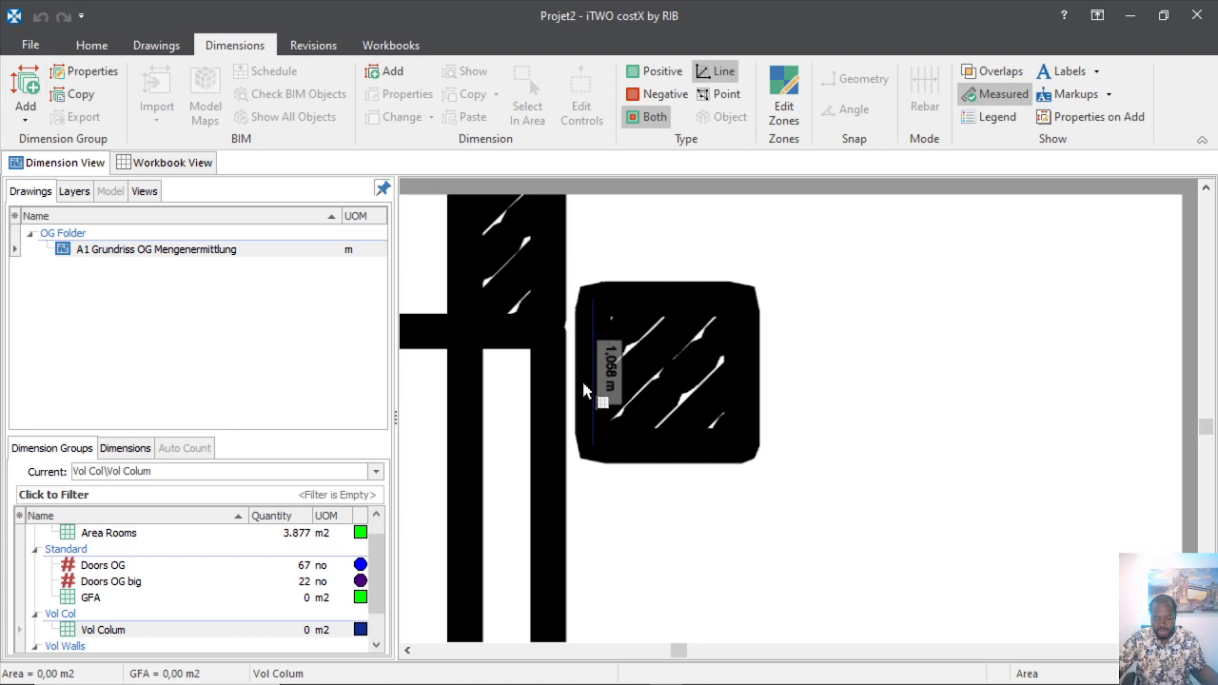
Trace the square column with Vol Colum, redrawing after a misdrawn outline, giving 1,12 m2.
scroll(328, 552, down, 1)
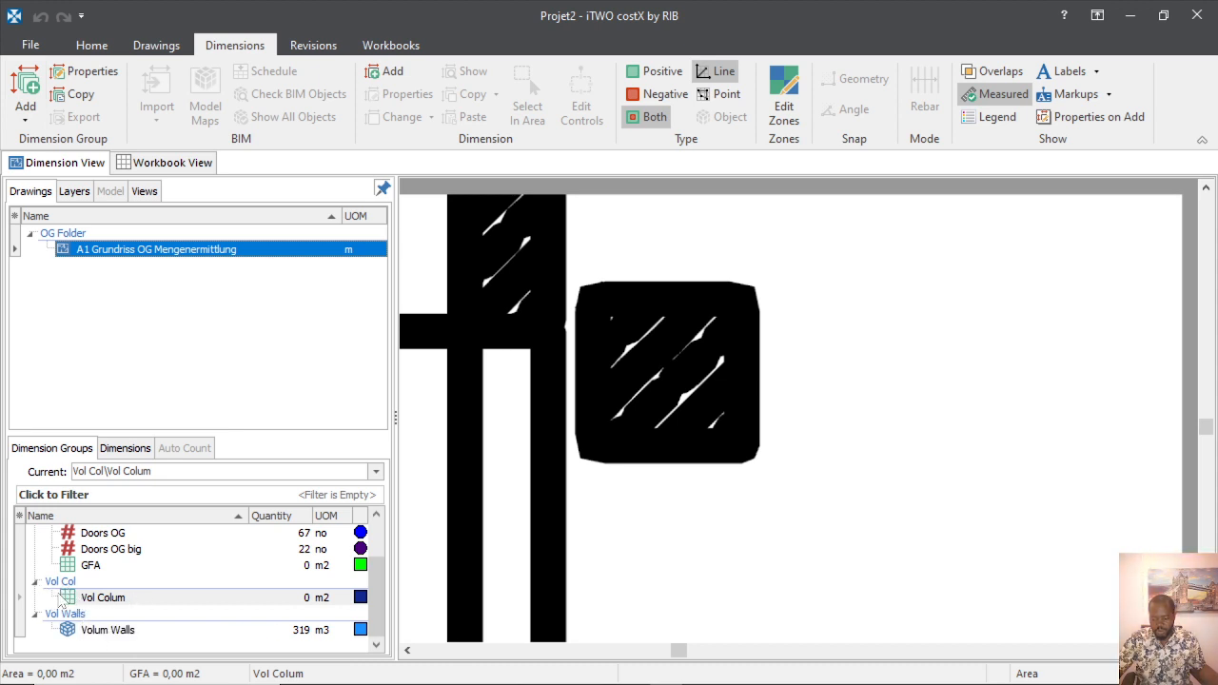
mouse_move(67, 600)
mouse_down()
mouse_move(584, 526)
mouse_move(608, 340)
mouse_up()
click(638, 321)
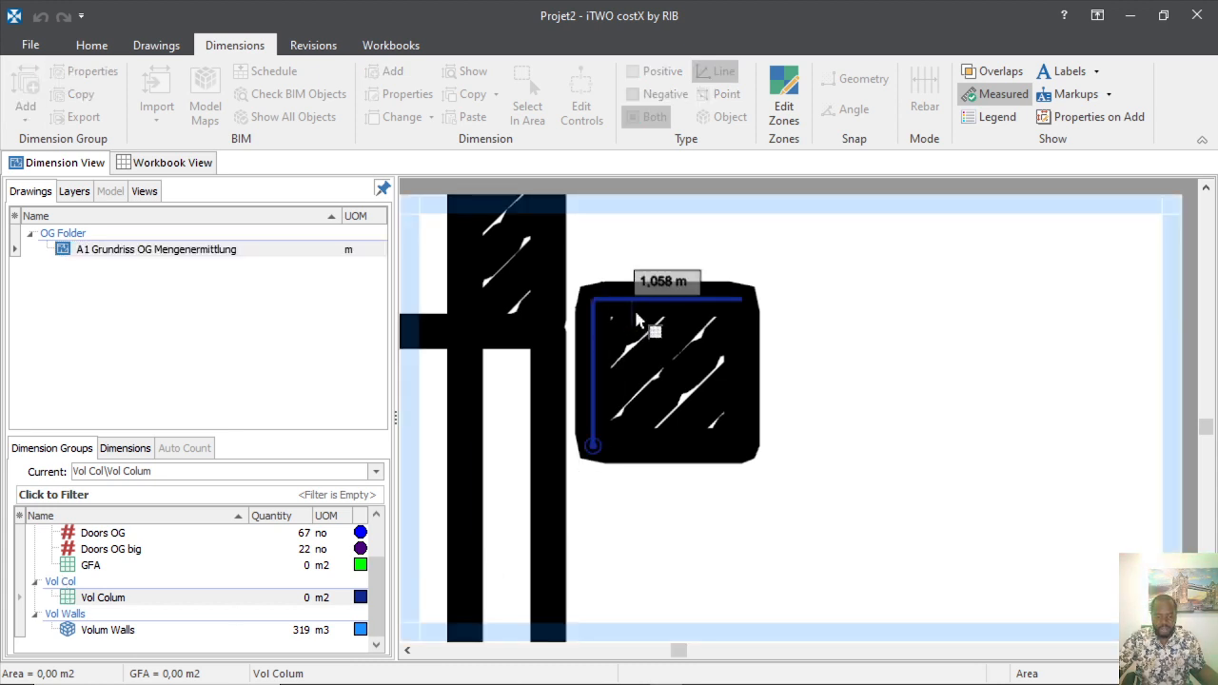
click(753, 376)
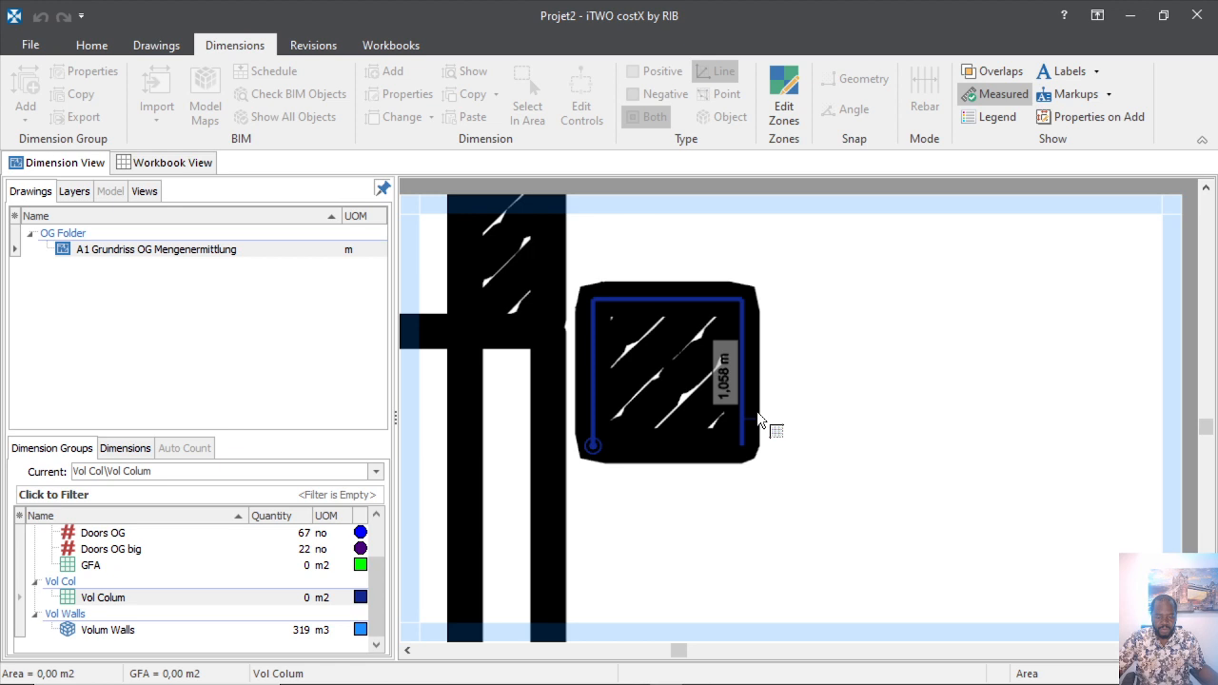
click(667, 429)
key(Escape)
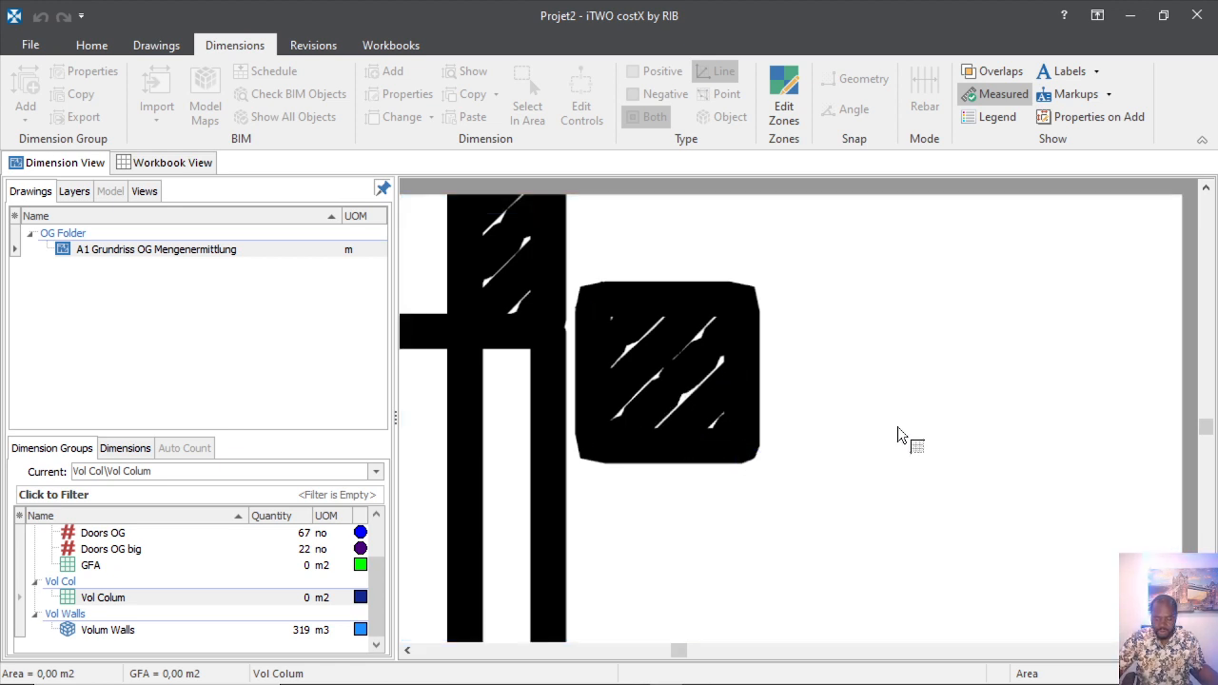
click(606, 336)
click(633, 296)
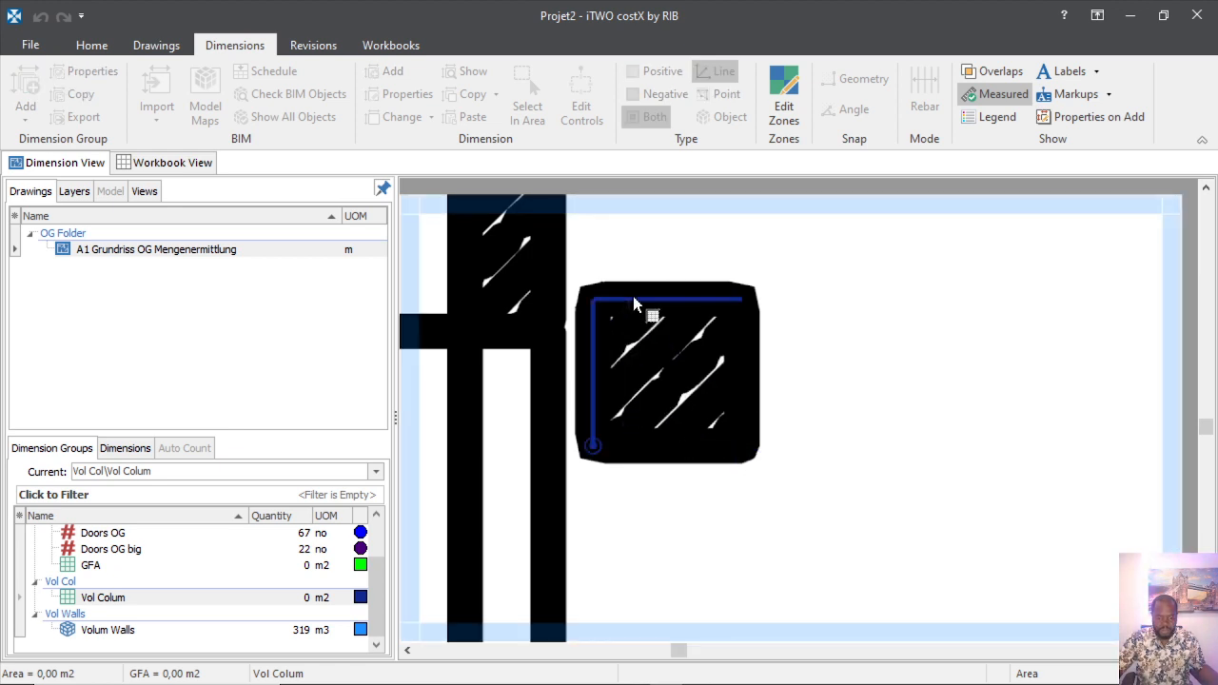
click(743, 441)
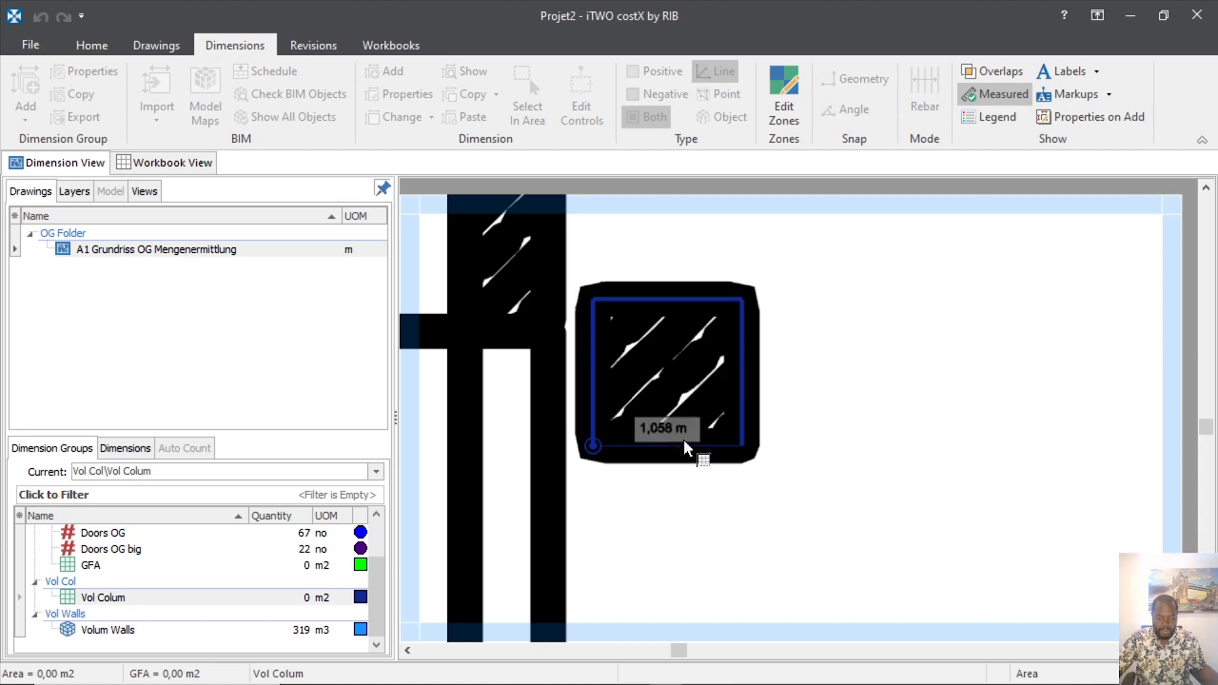
right_click(695, 467)
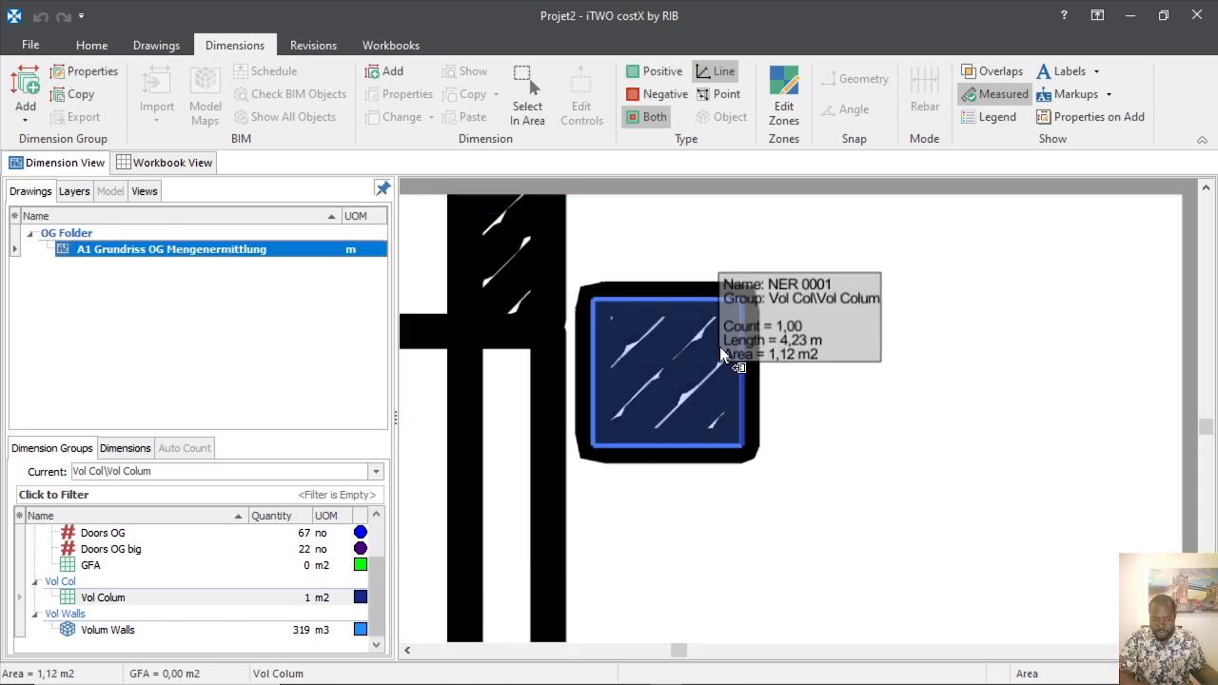
mouse_move(286, 600)
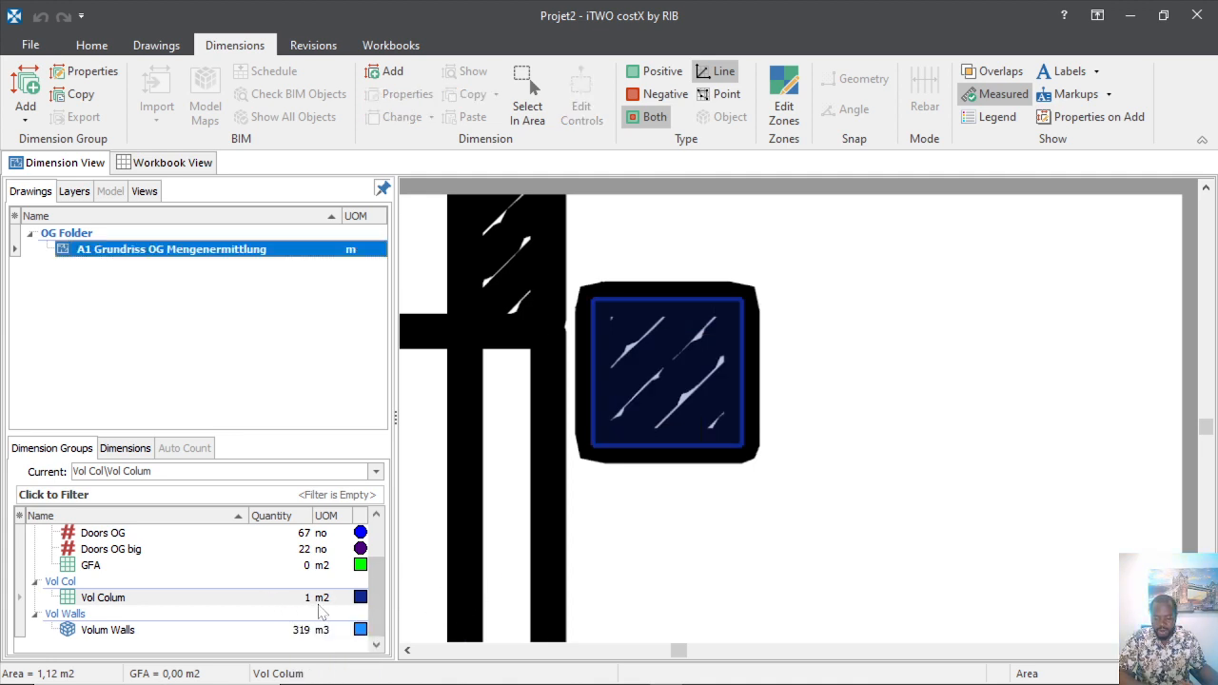
double_click(156, 602)
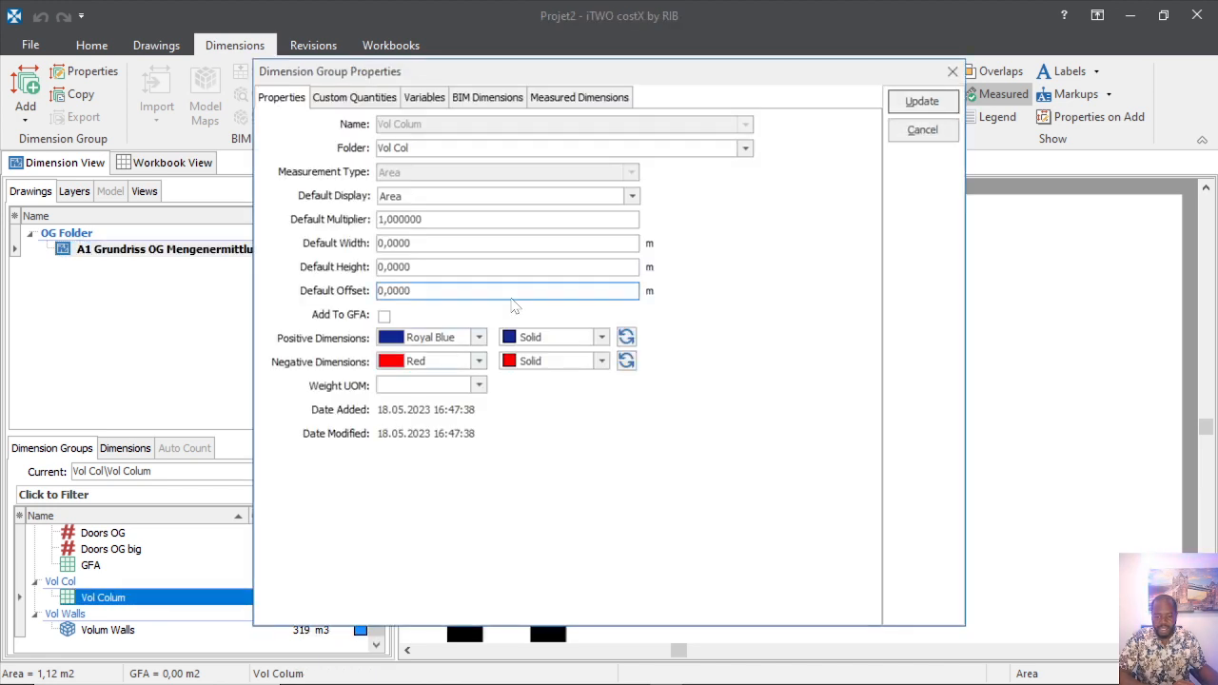
Set Vol Colum's default display to Volume and height to 2,7 m, so the column reads 3,02 m3.
click(390, 219)
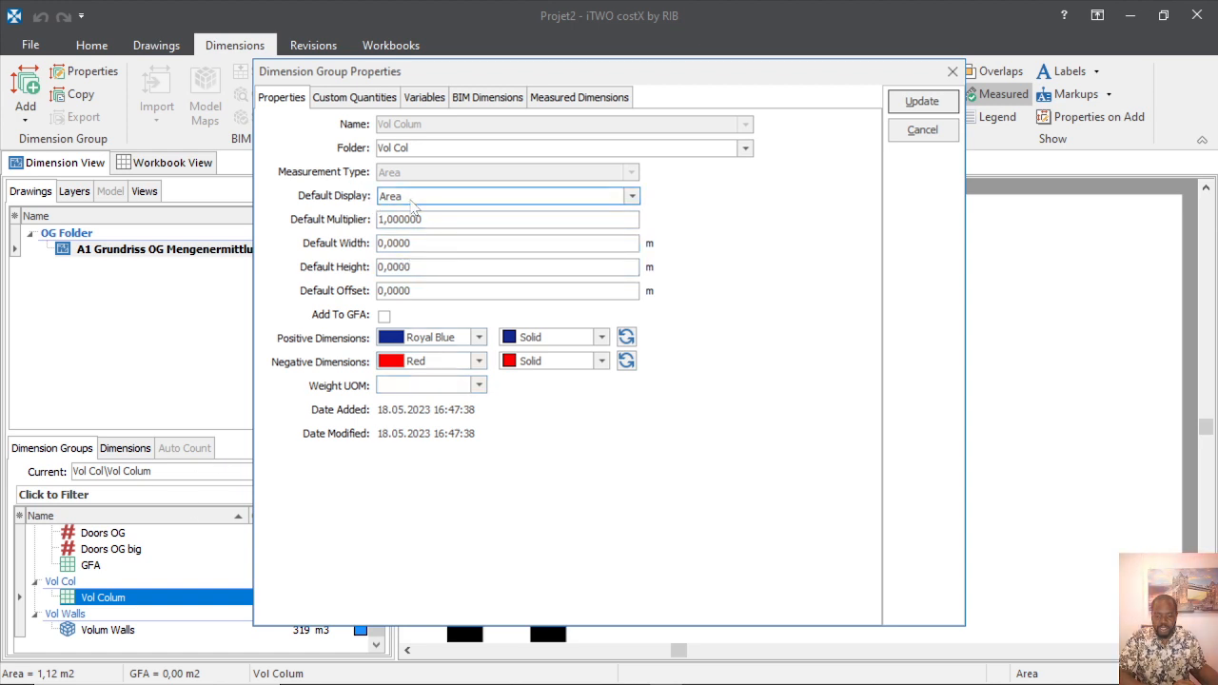
click(629, 198)
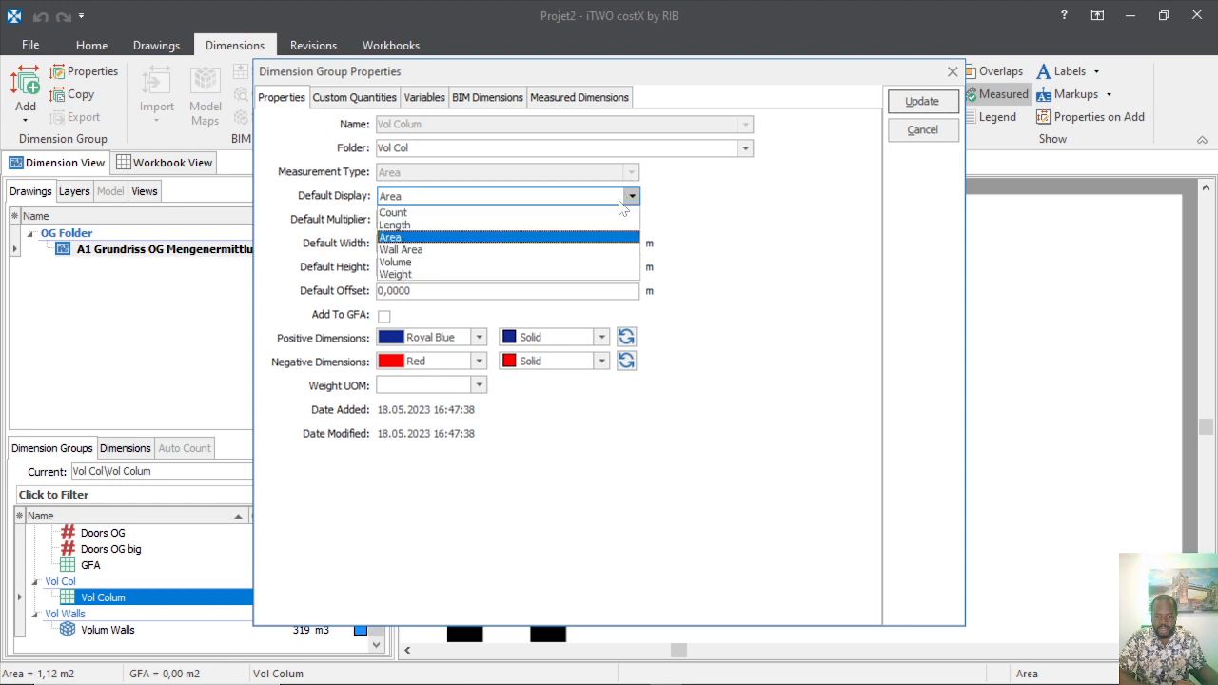
click(405, 263)
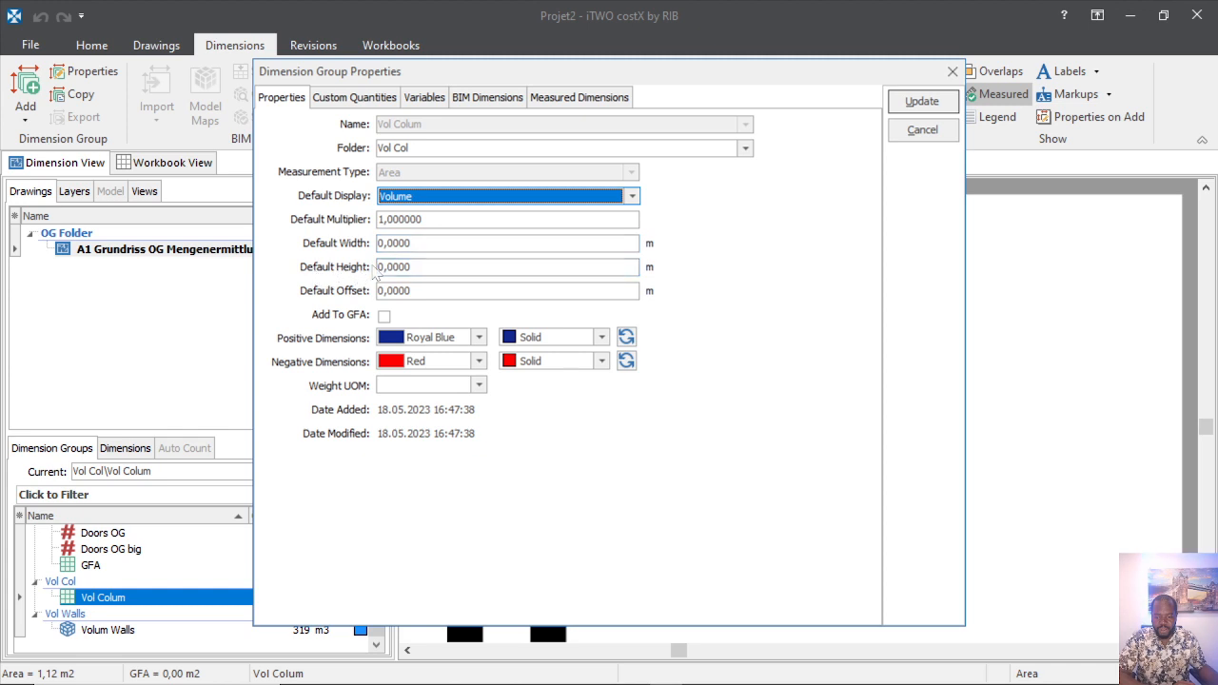
click(384, 268)
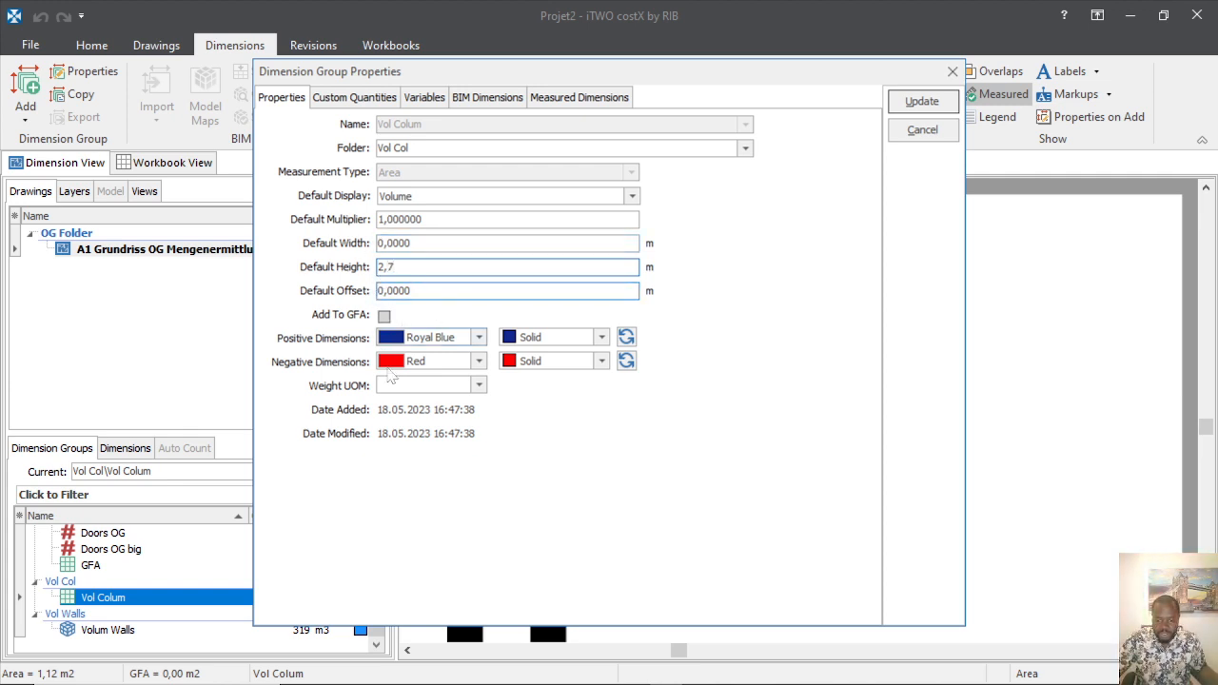
click(923, 102)
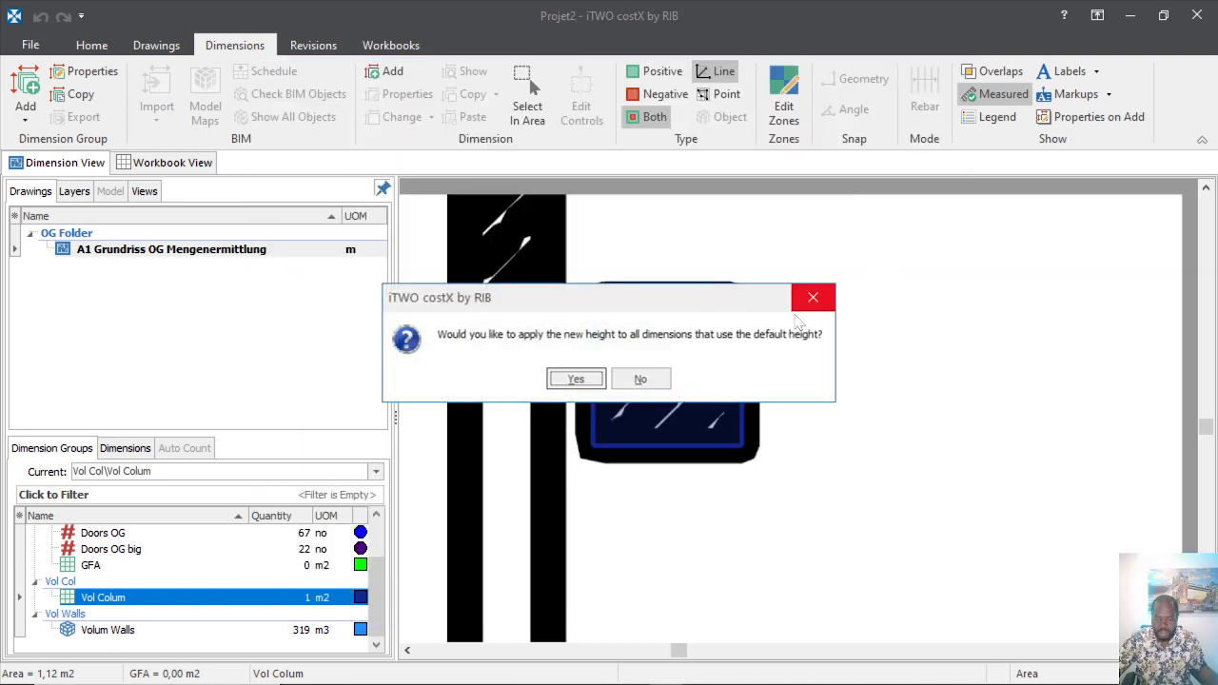
click(591, 382)
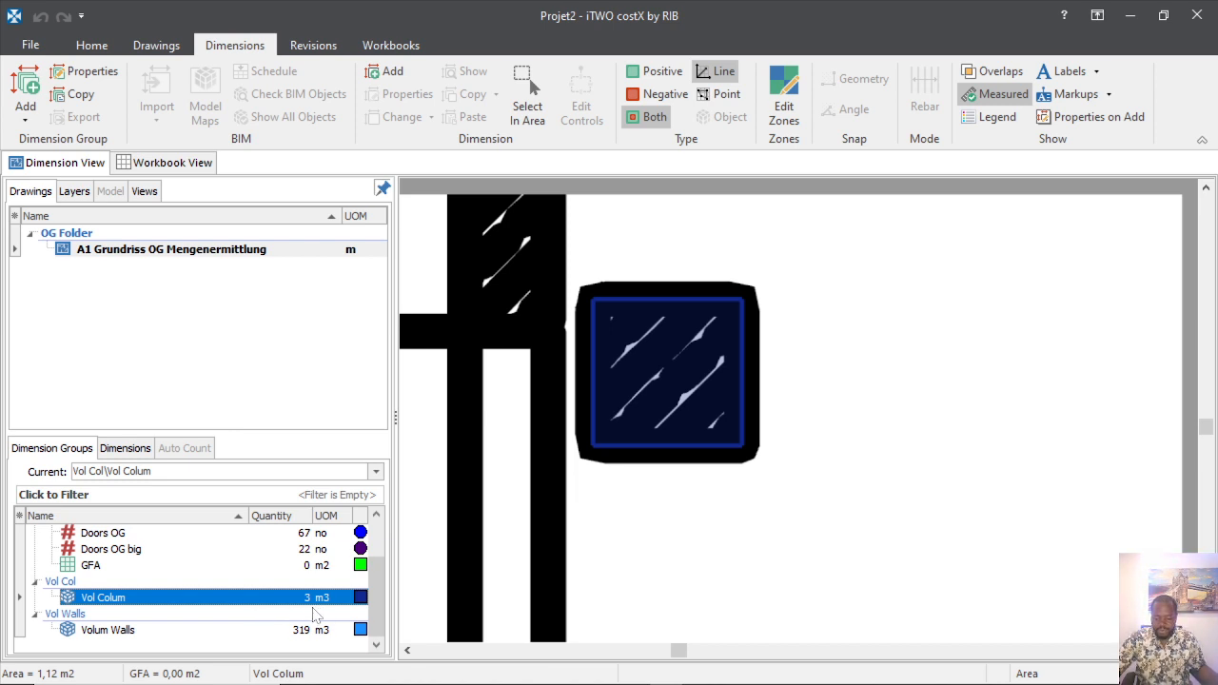
mouse_move(312, 607)
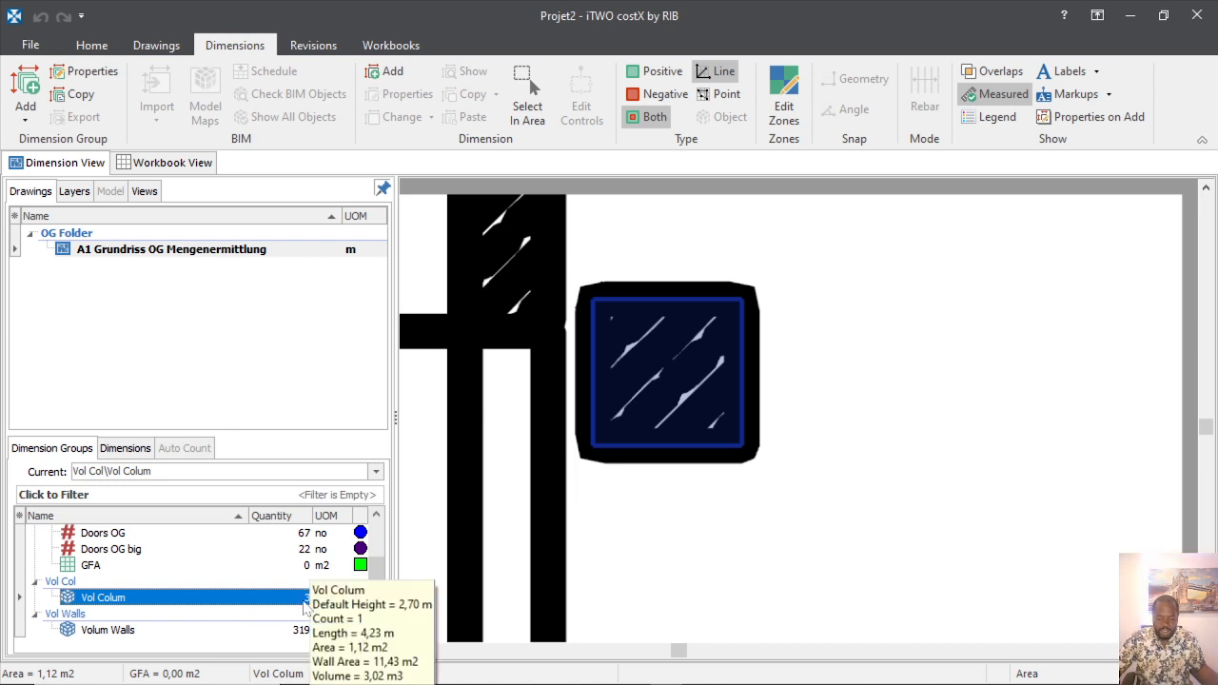
Check the already measured column, then trace the next column's corners into Vol Colum.
click(655, 455)
scroll(605, 390, down, 3)
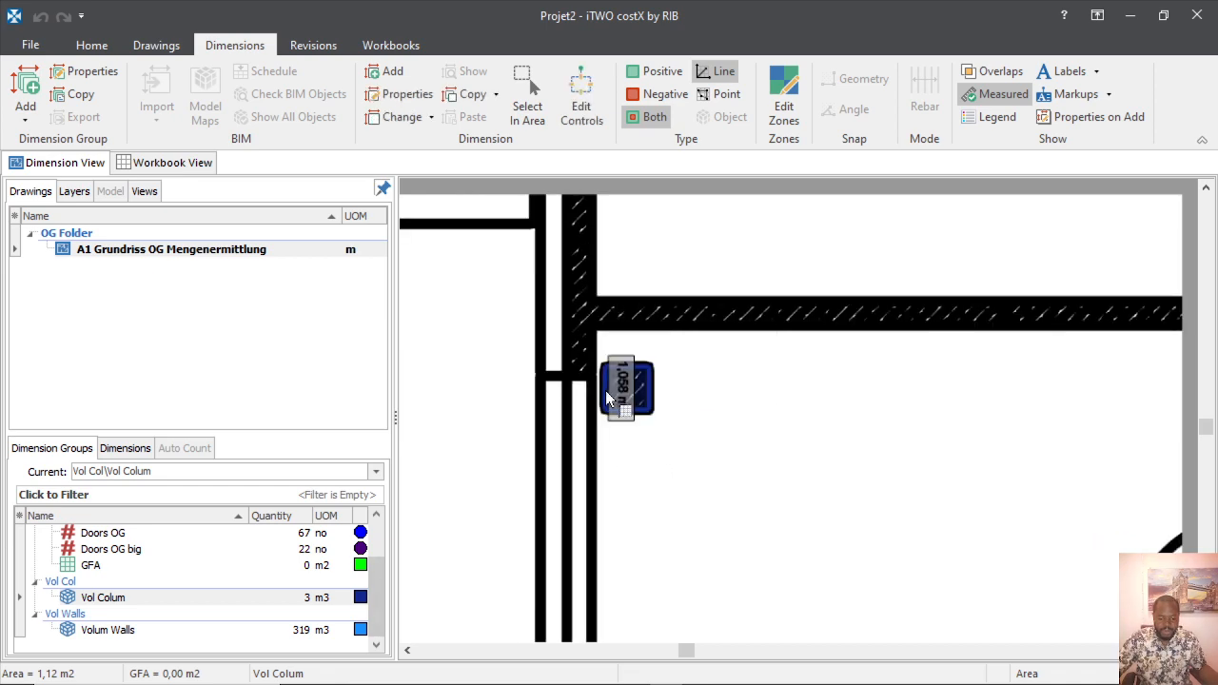
click(606, 390)
scroll(552, 403, down, 3)
scroll(848, 434, up, 3)
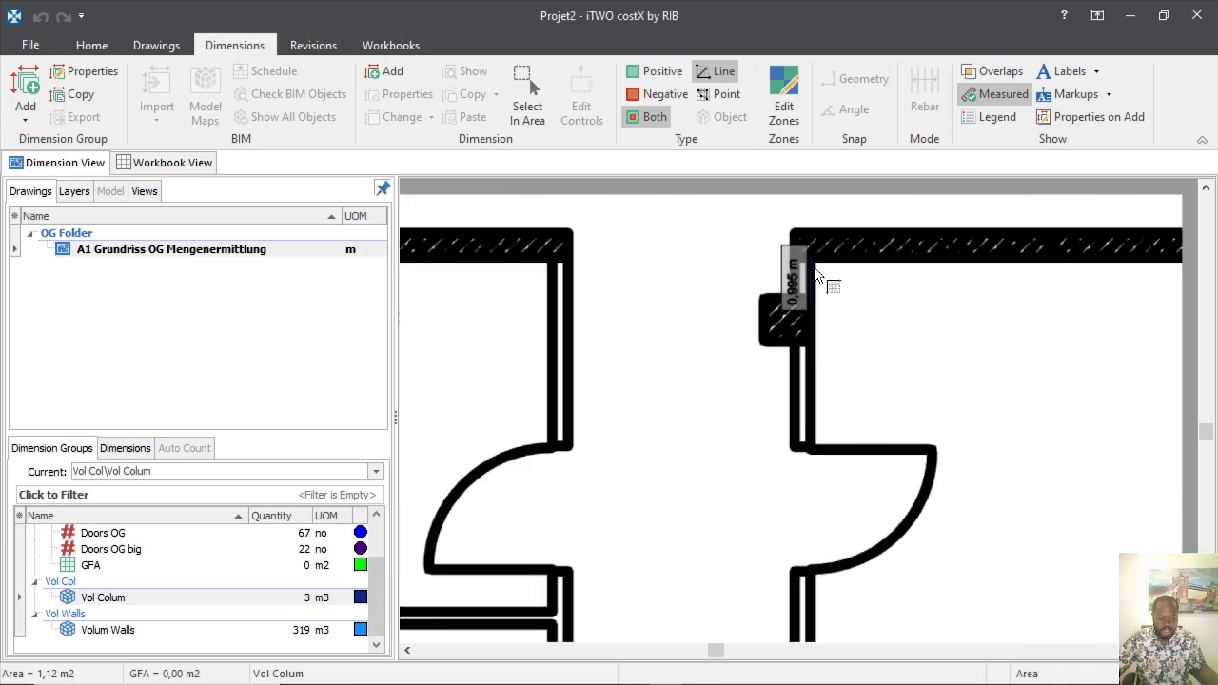
scroll(816, 275, up, 3)
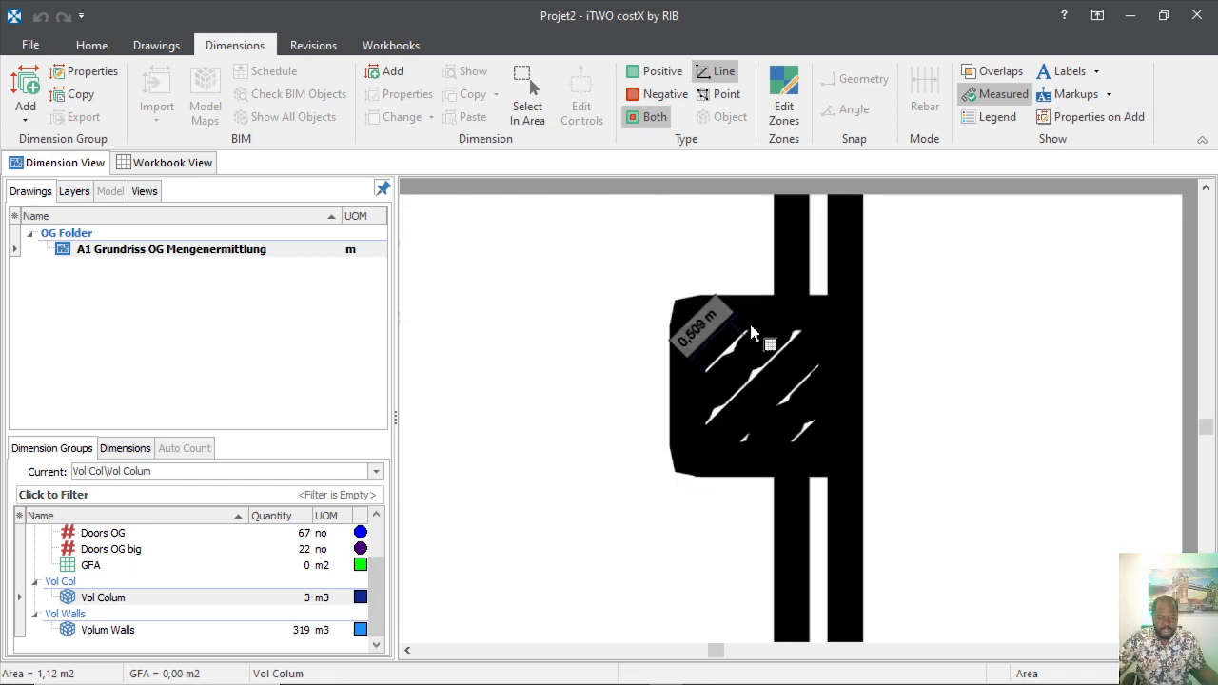
click(706, 416)
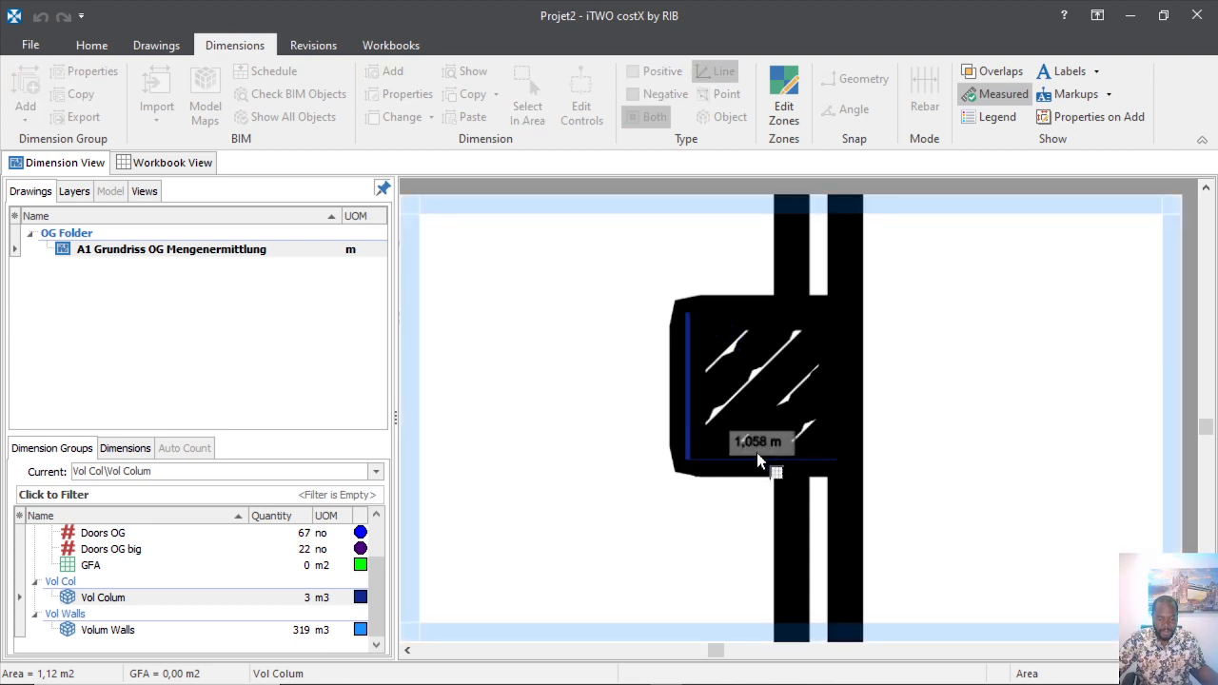
click(833, 459)
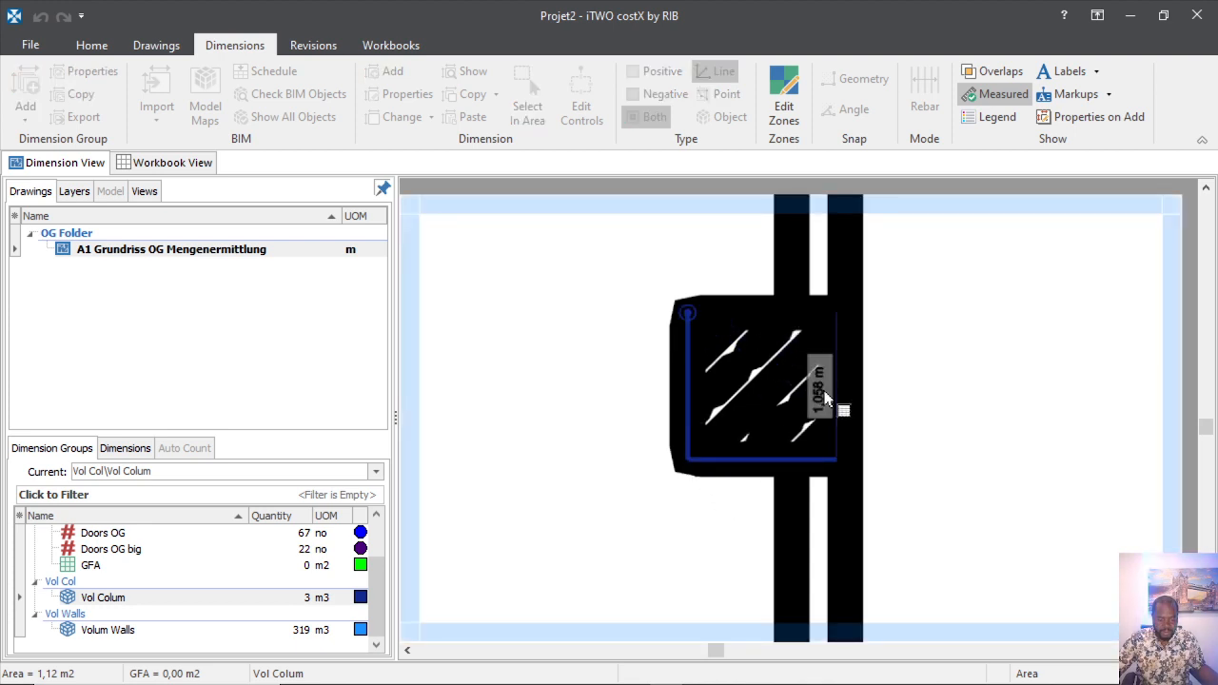
click(825, 391)
click(764, 303)
key(Return)
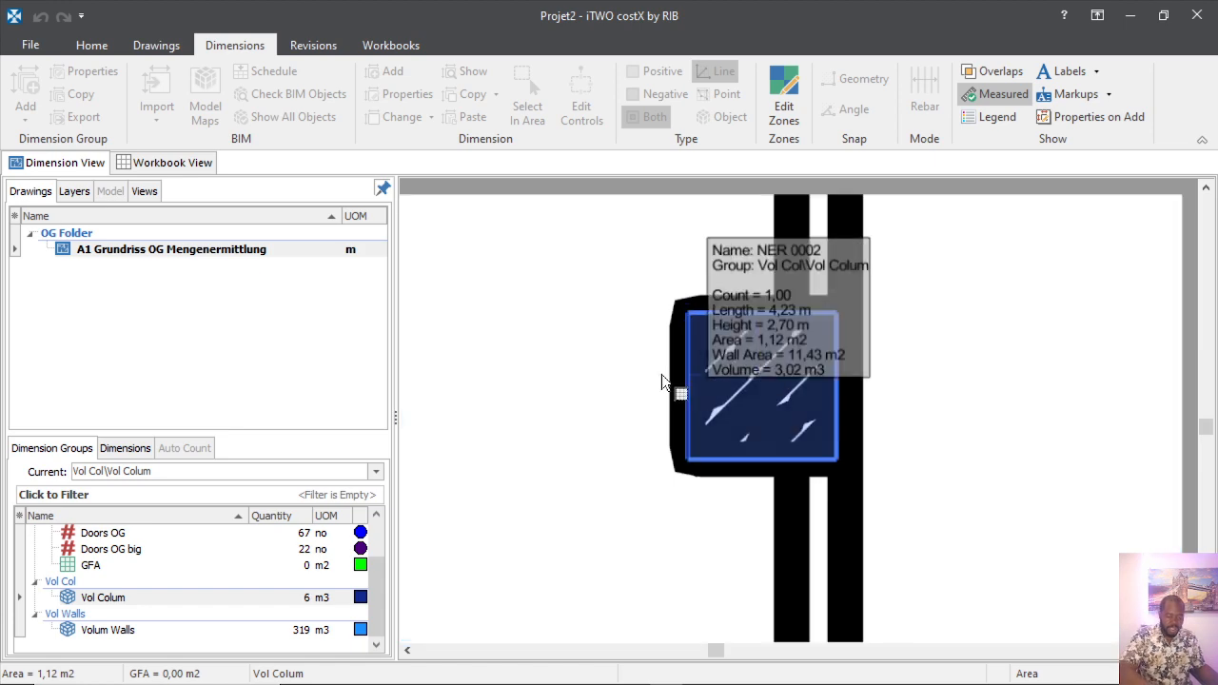
Trace another rectangular column outline and finish it as a Vol Colum area.
scroll(662, 381, down, 5)
scroll(919, 379, up, 6)
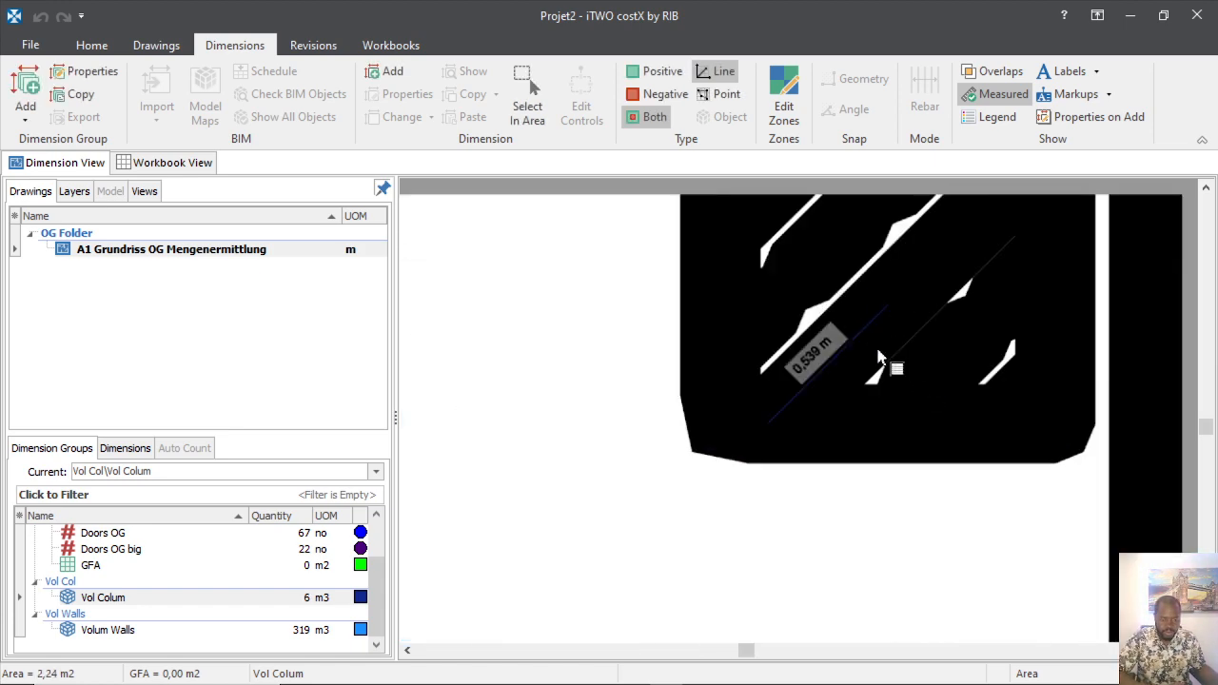
scroll(883, 352, down, 3)
scroll(762, 447, up, 5)
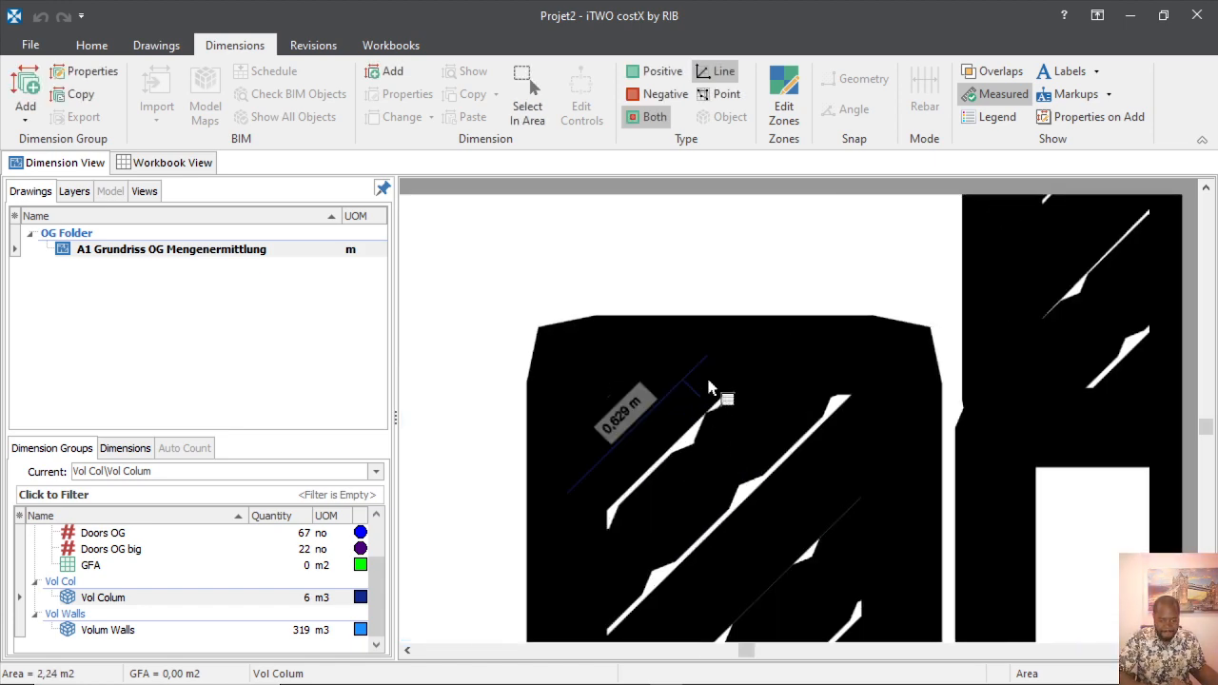
click(730, 349)
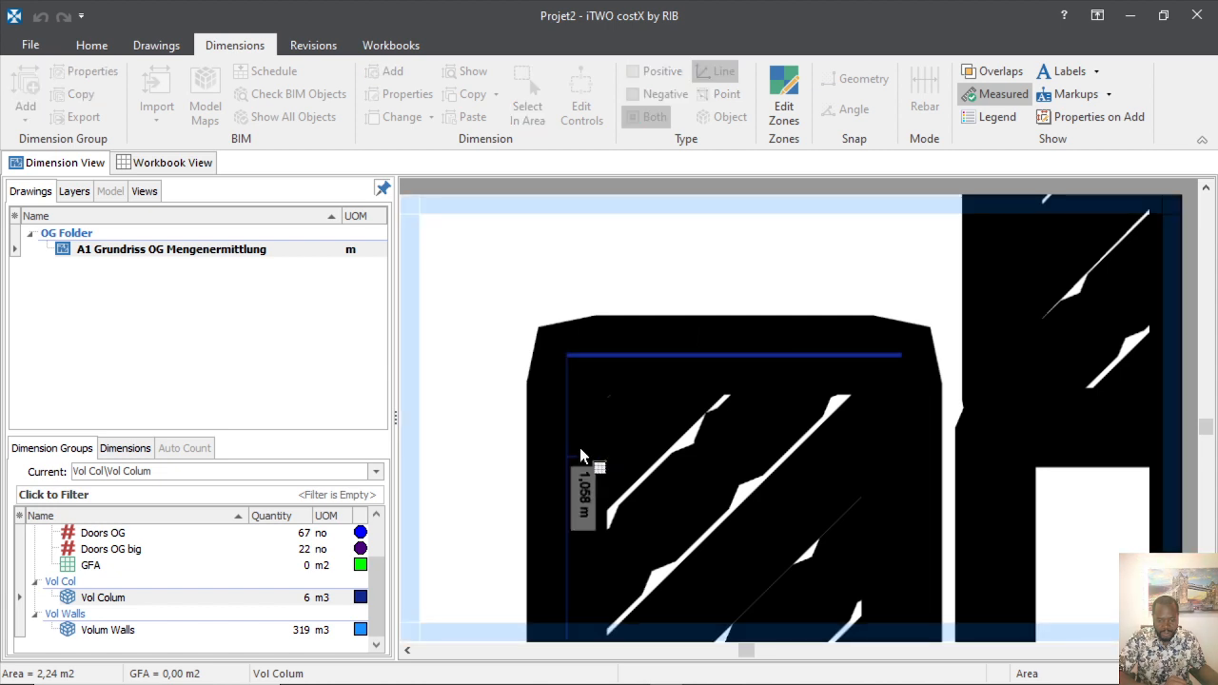
click(580, 448)
scroll(699, 531, down, 3)
scroll(696, 409, up, 3)
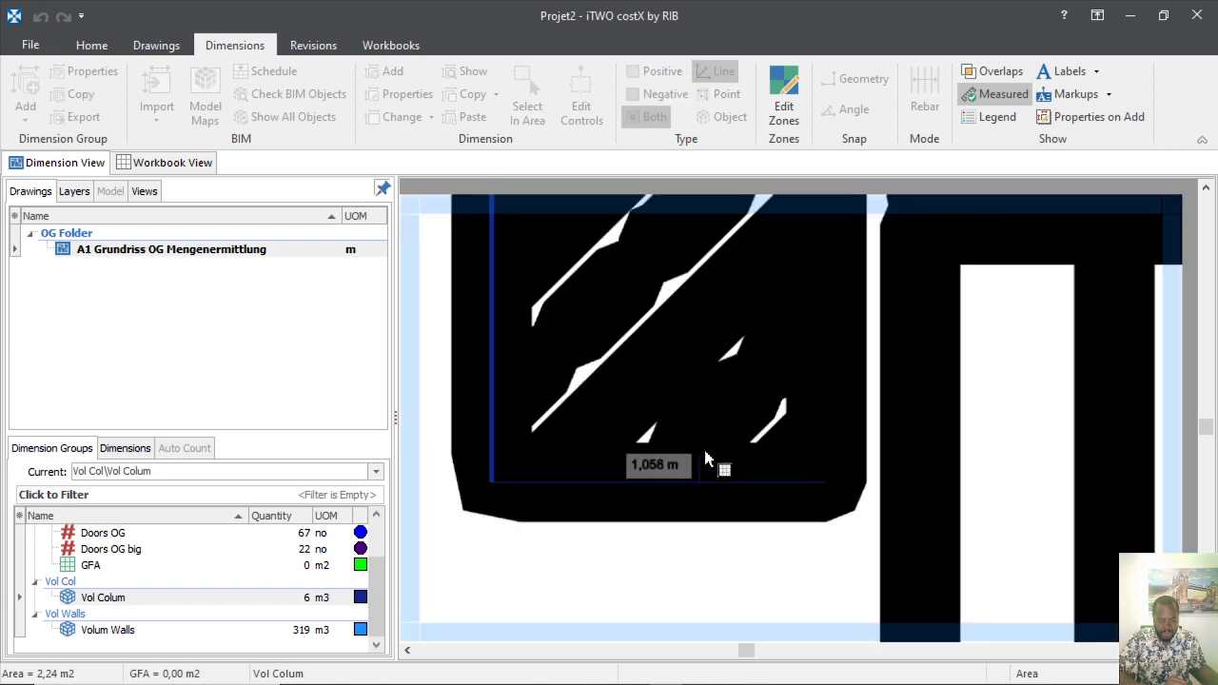
click(826, 480)
click(824, 332)
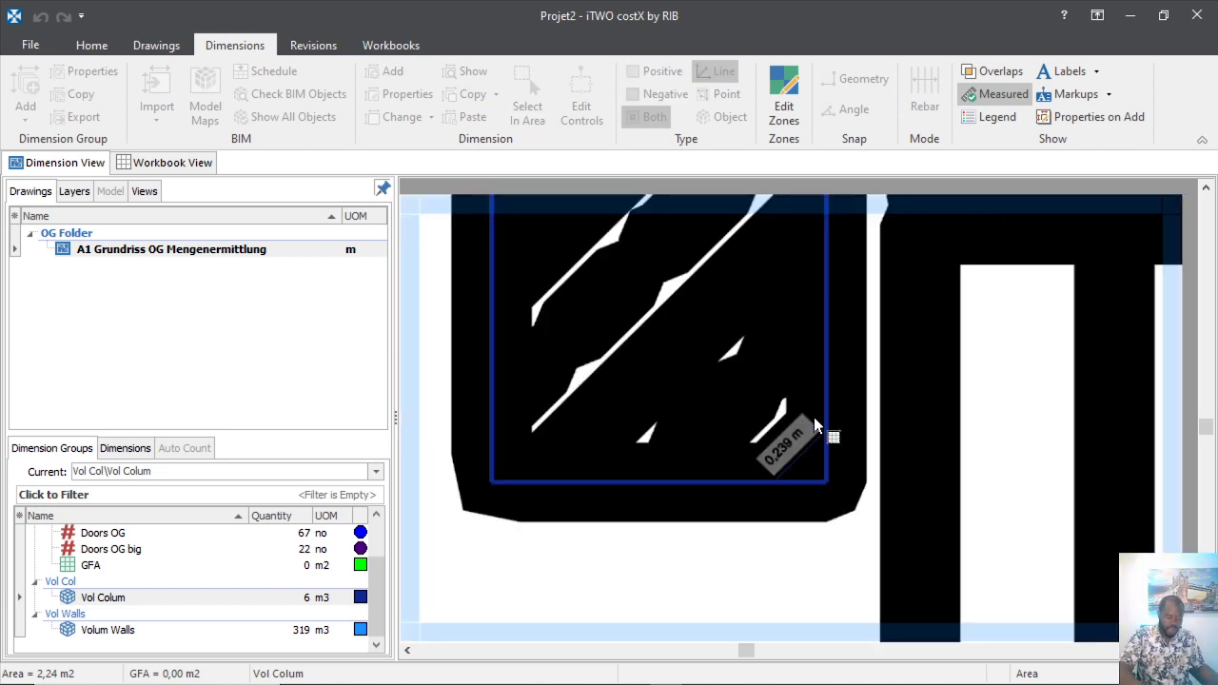
scroll(727, 485, down, 2)
right_click(734, 409)
Outline the top and bottom edges of the next column in the Vol Colum area.
scroll(756, 407, down, 5)
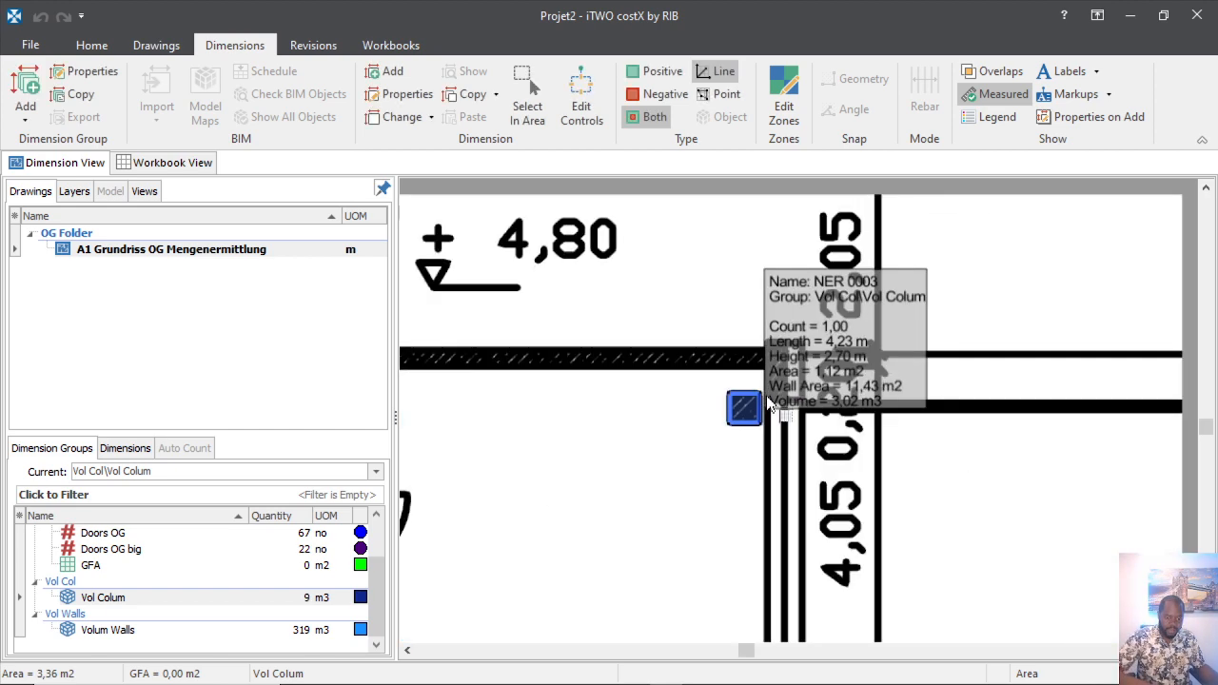
scroll(698, 463, down, 5)
scroll(489, 563, up, 8)
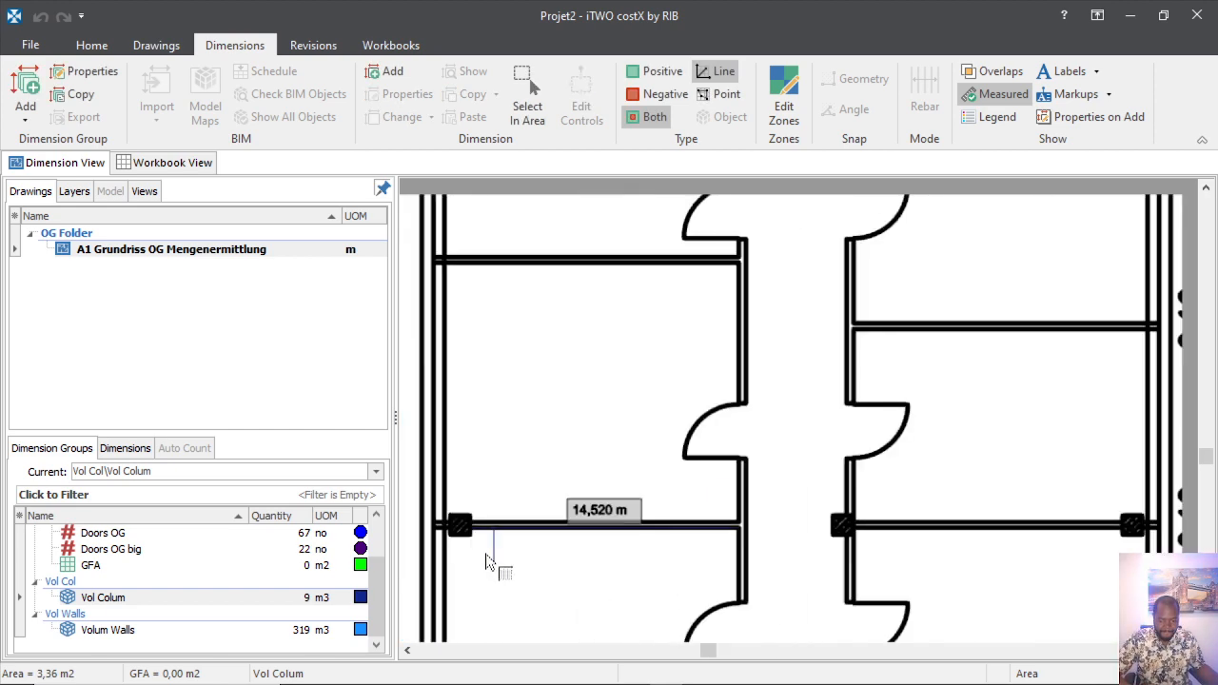
scroll(600, 454, down, 4)
scroll(544, 461, up, 7)
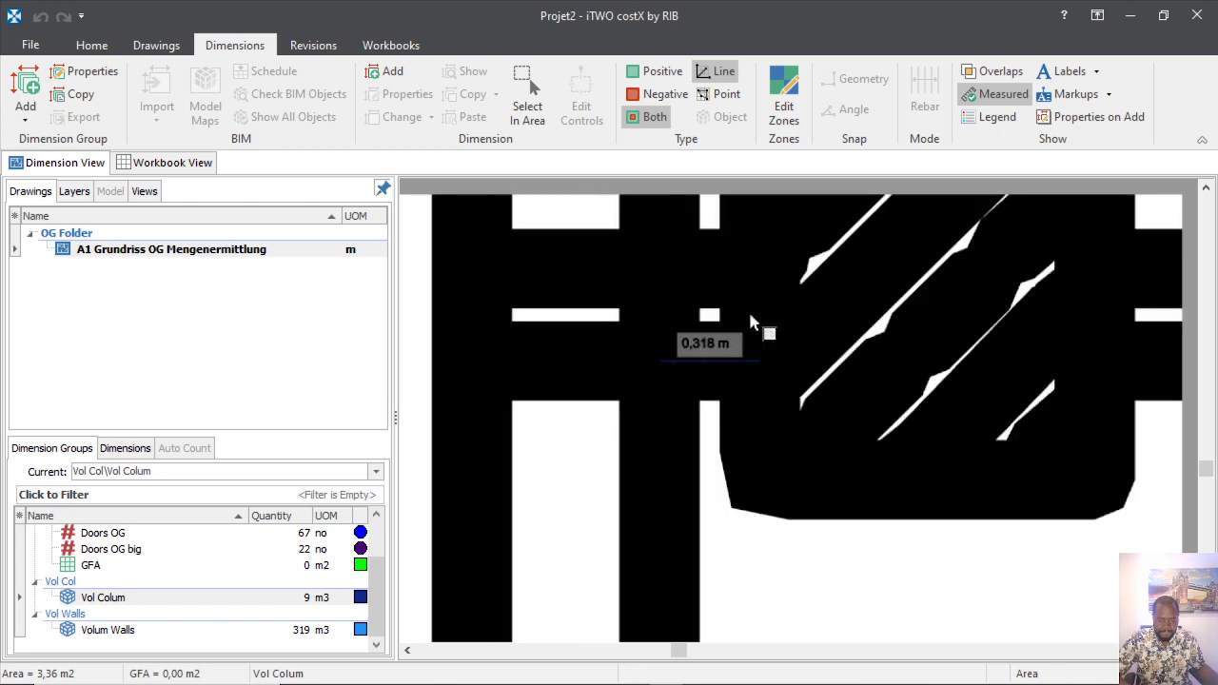
click(778, 328)
scroll(762, 409, down, 3)
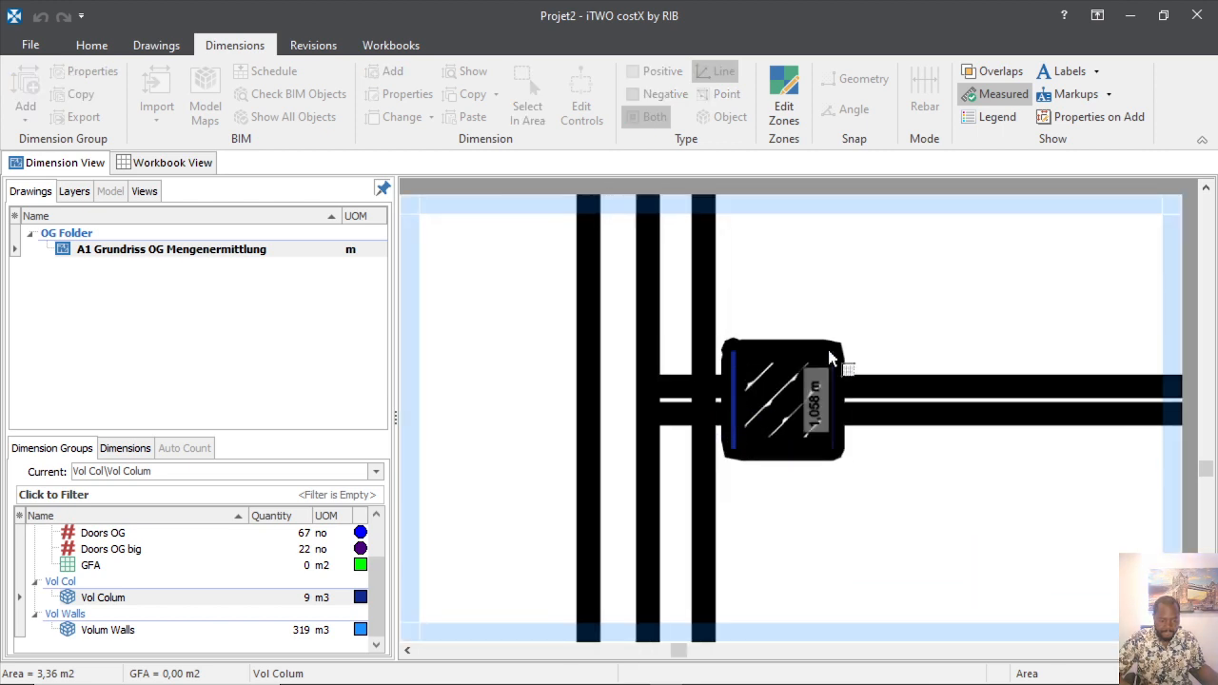
scroll(819, 359, up, 3)
click(871, 326)
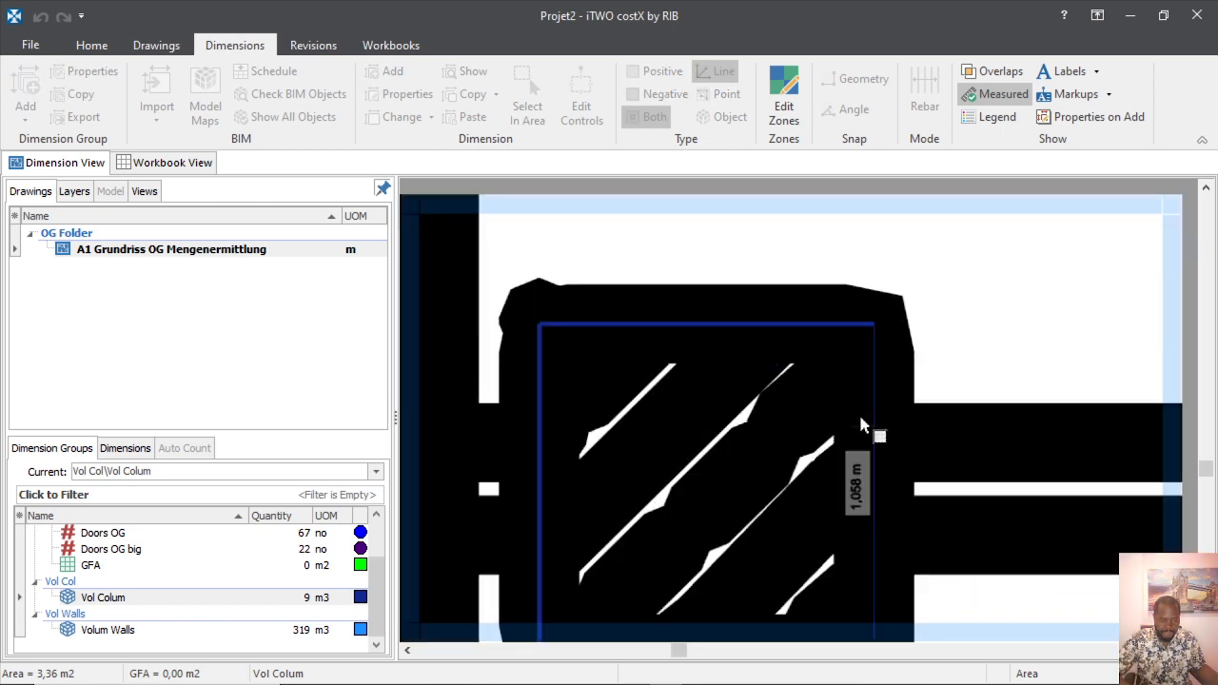
scroll(862, 368, down, 4)
scroll(840, 457, up, 5)
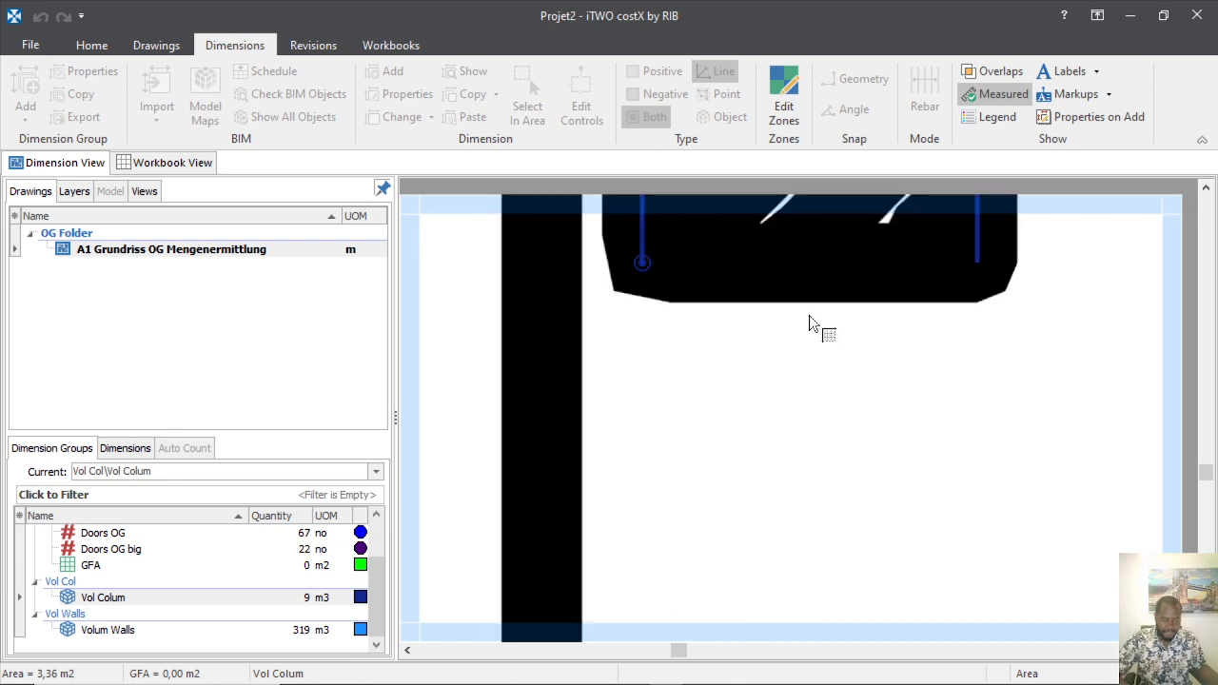
click(821, 250)
scroll(779, 339, down, 7)
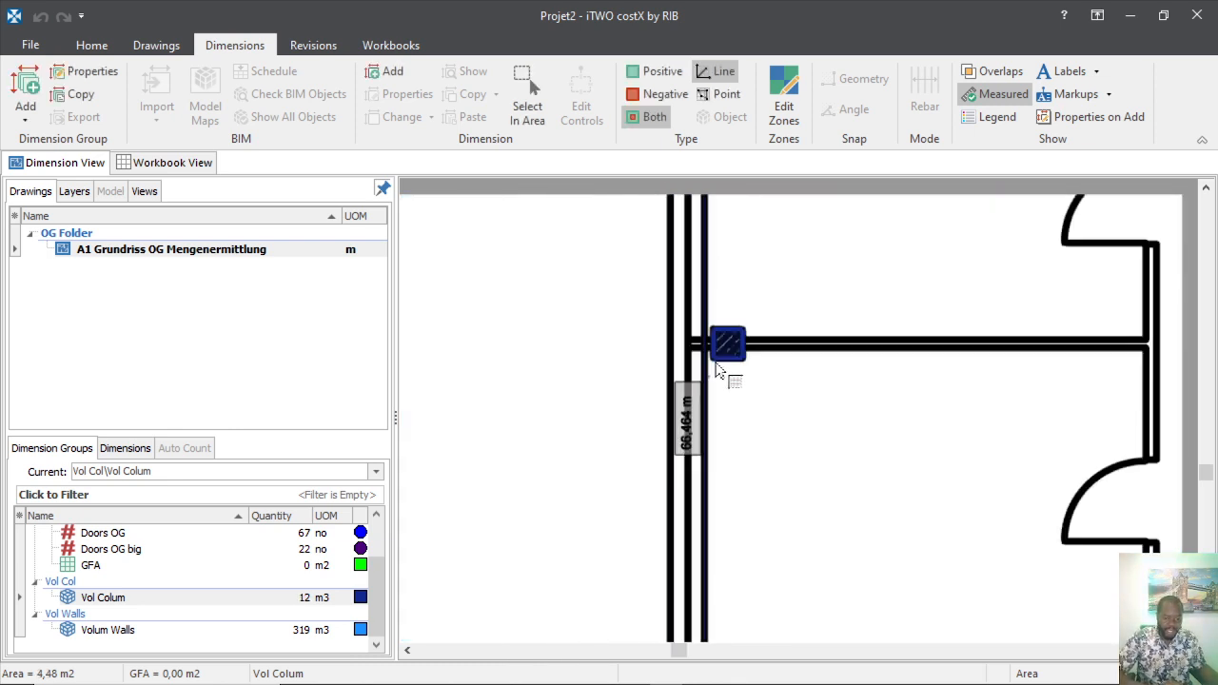
scroll(841, 374, up, 8)
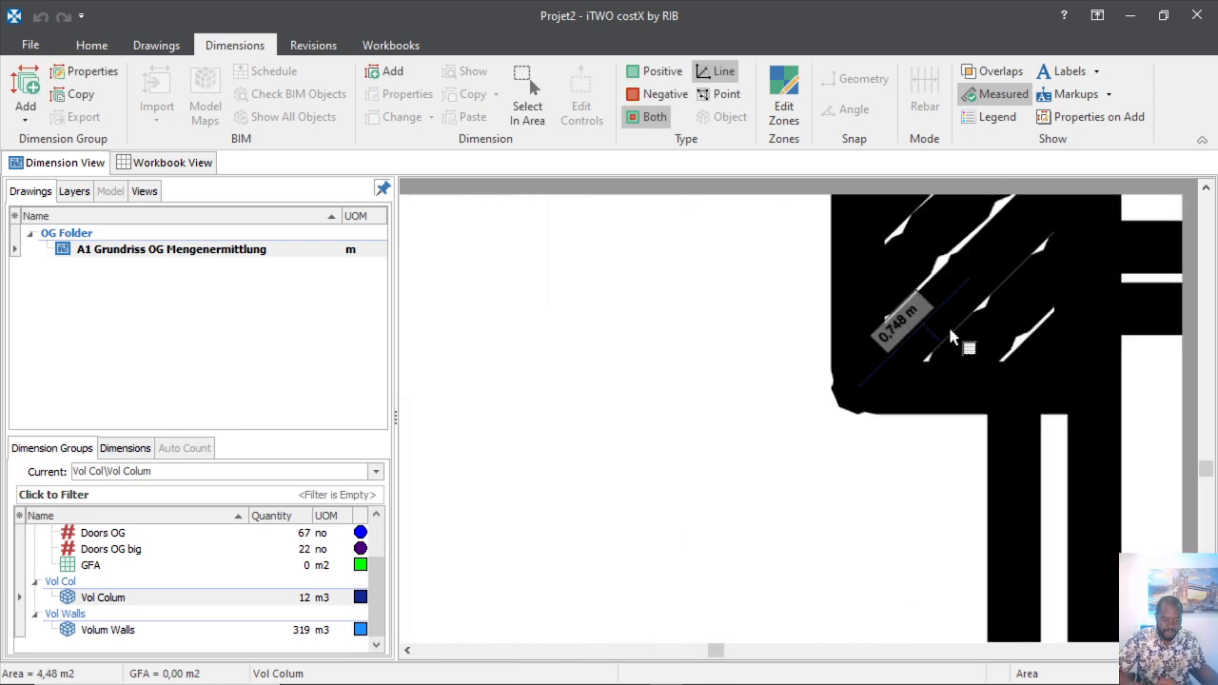
Trace a further column from its top edge and close it into Vol Colum.
click(679, 297)
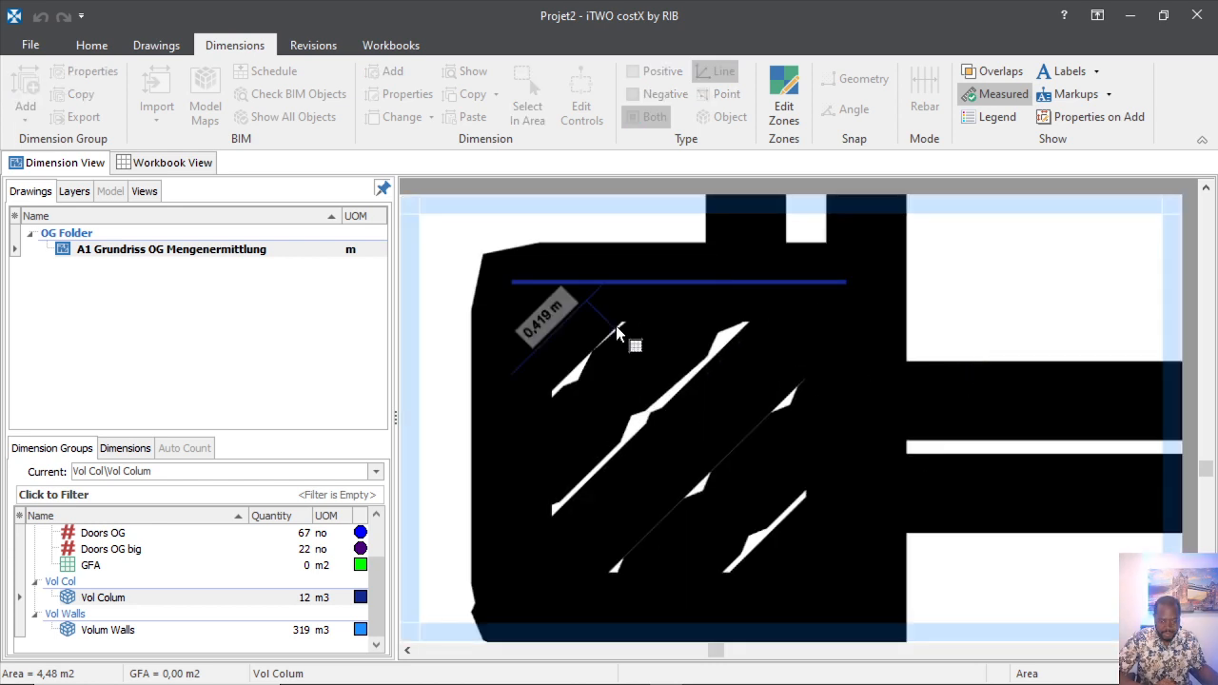
click(548, 419)
scroll(648, 510, down, 4)
scroll(676, 516, up, 5)
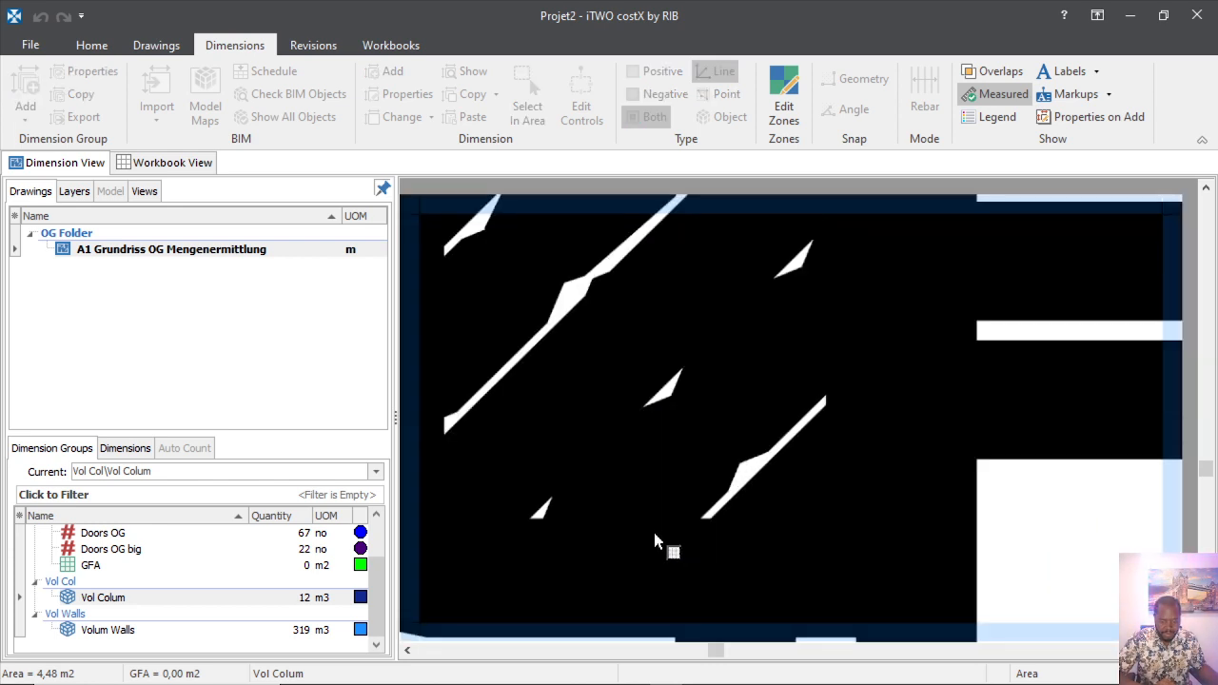
scroll(695, 529, down, 4)
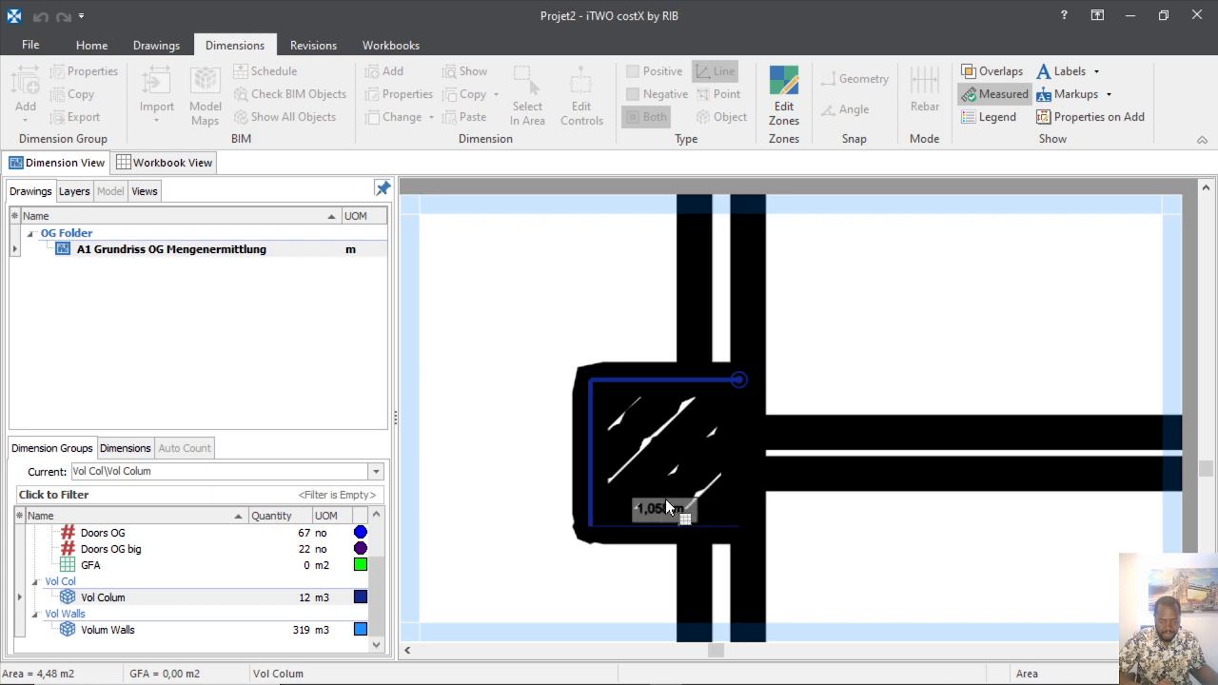
click(737, 522)
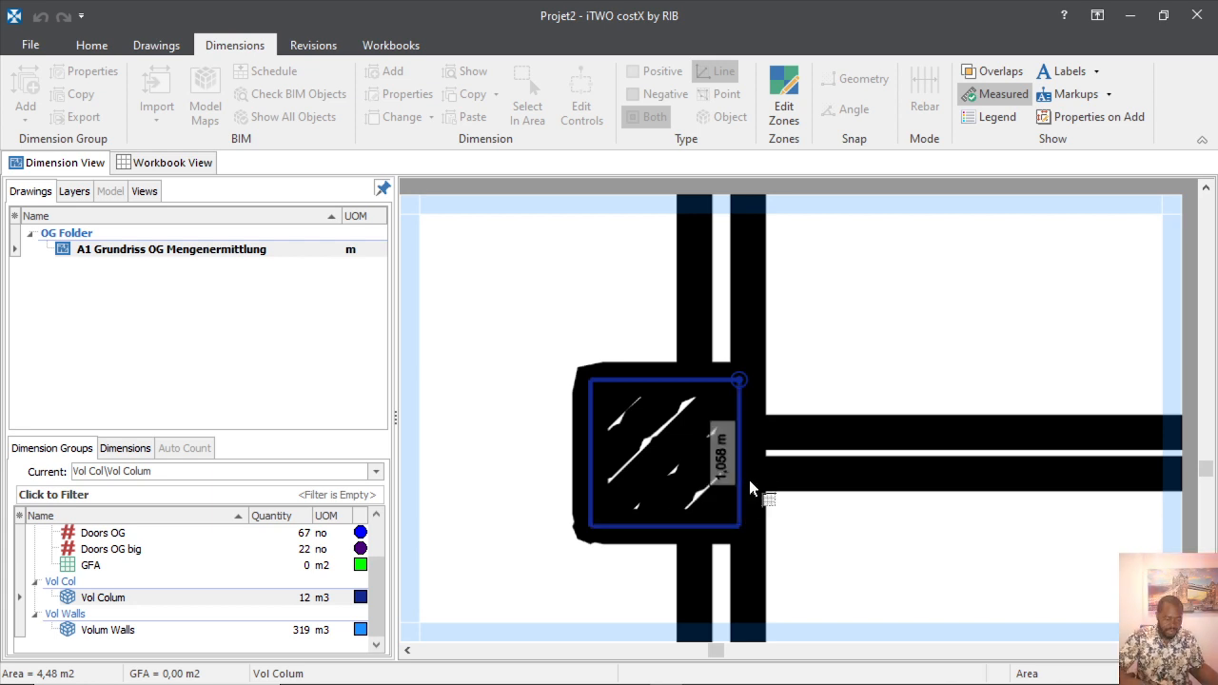
double_click(749, 480)
Trace the following column's outline and add it to Vol Colum.
scroll(538, 425, down, 3)
scroll(552, 445, down, 3)
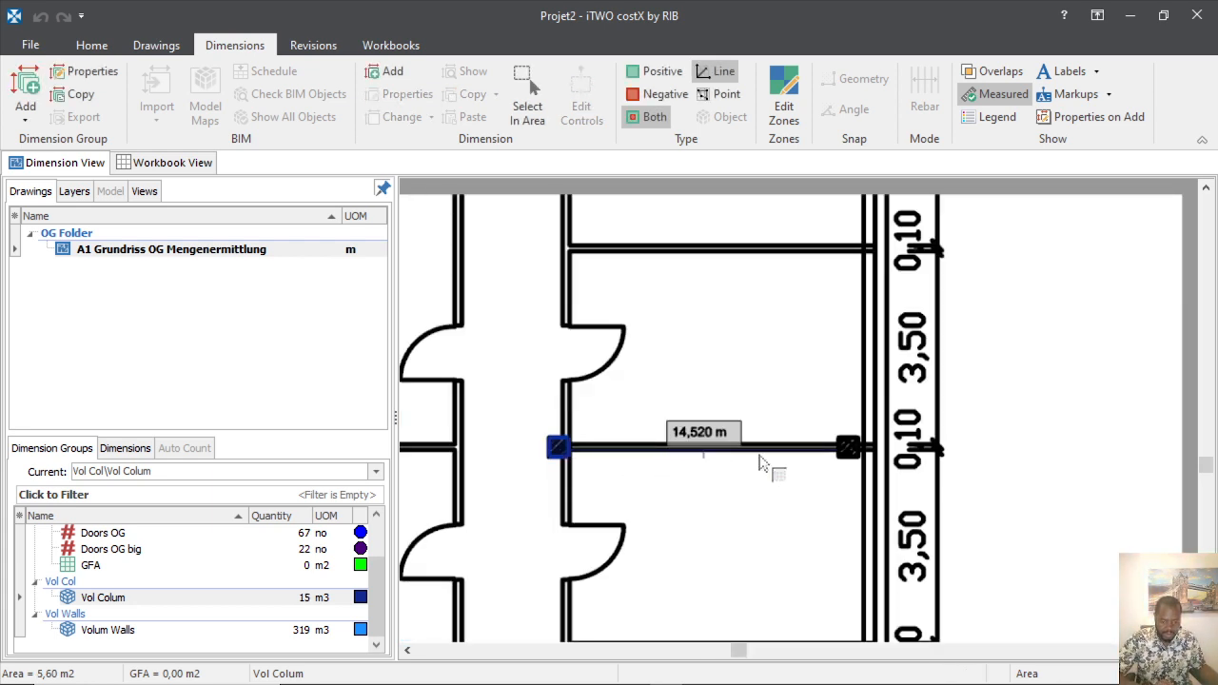
scroll(860, 455, up, 6)
scroll(688, 463, down, 4)
scroll(688, 463, up, 3)
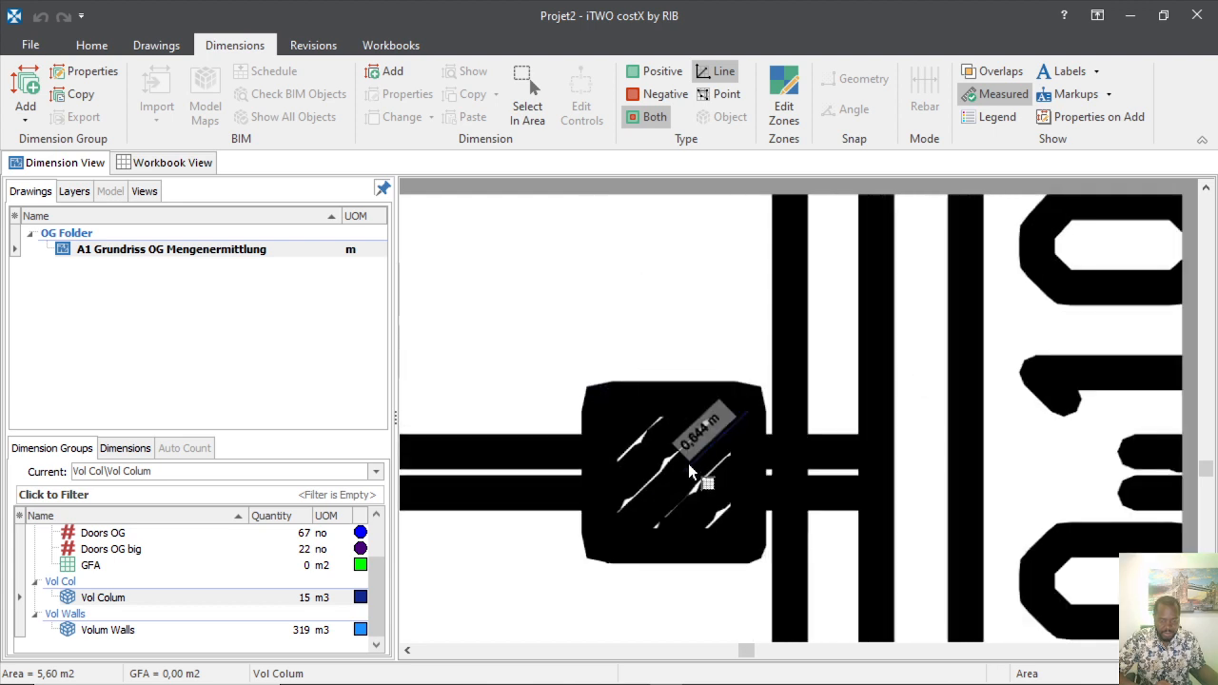
click(618, 464)
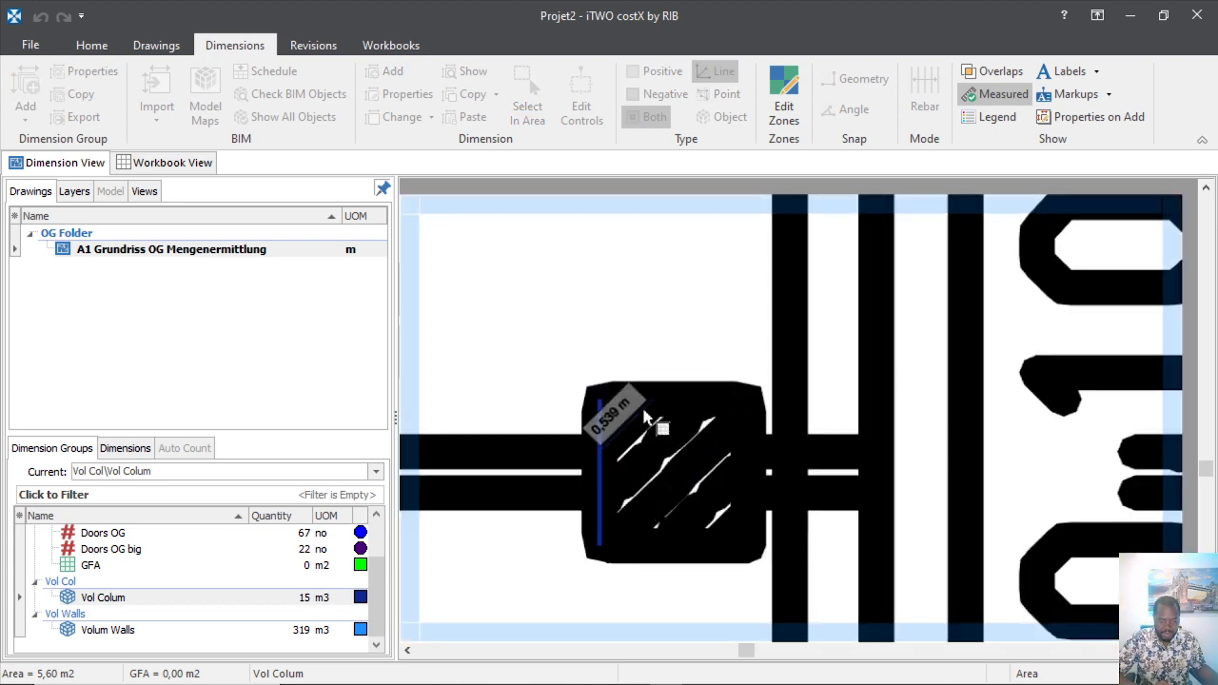
click(675, 419)
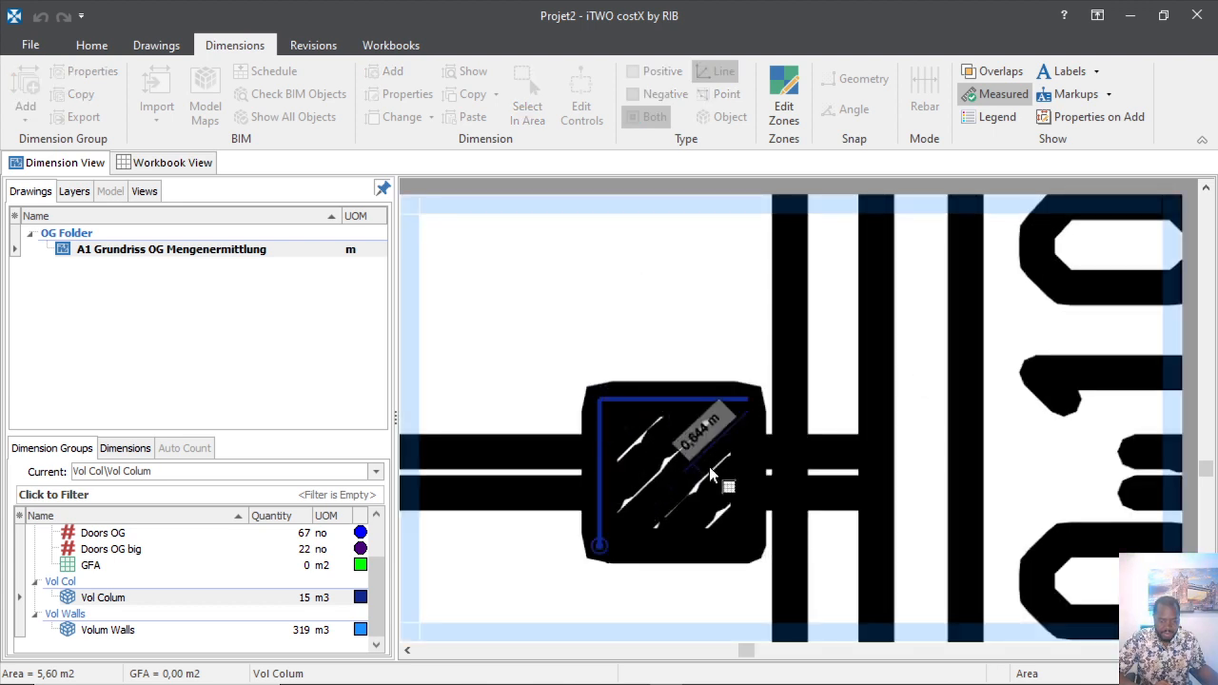
click(747, 509)
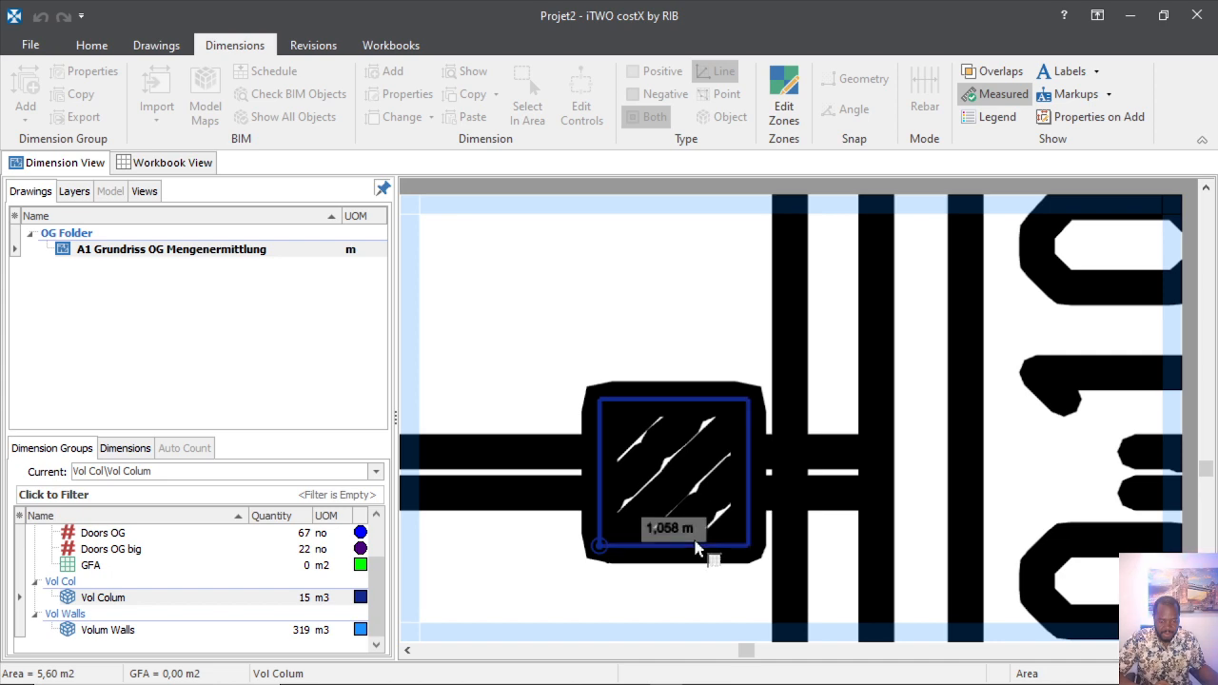
right_click(748, 536)
Outline the next small column and complete it as a filled Vol Colum area.
scroll(761, 423, down, 8)
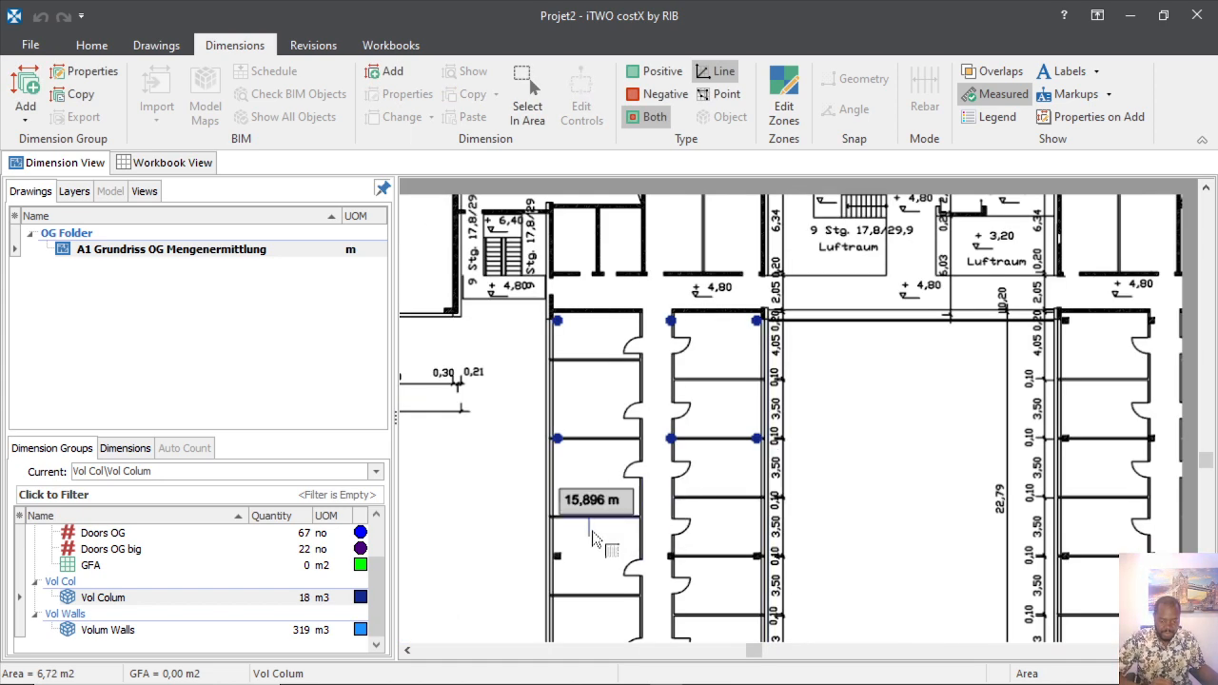
scroll(562, 500, up, 4)
scroll(590, 504, down, 4)
scroll(571, 457, up, 6)
scroll(537, 305, down, 5)
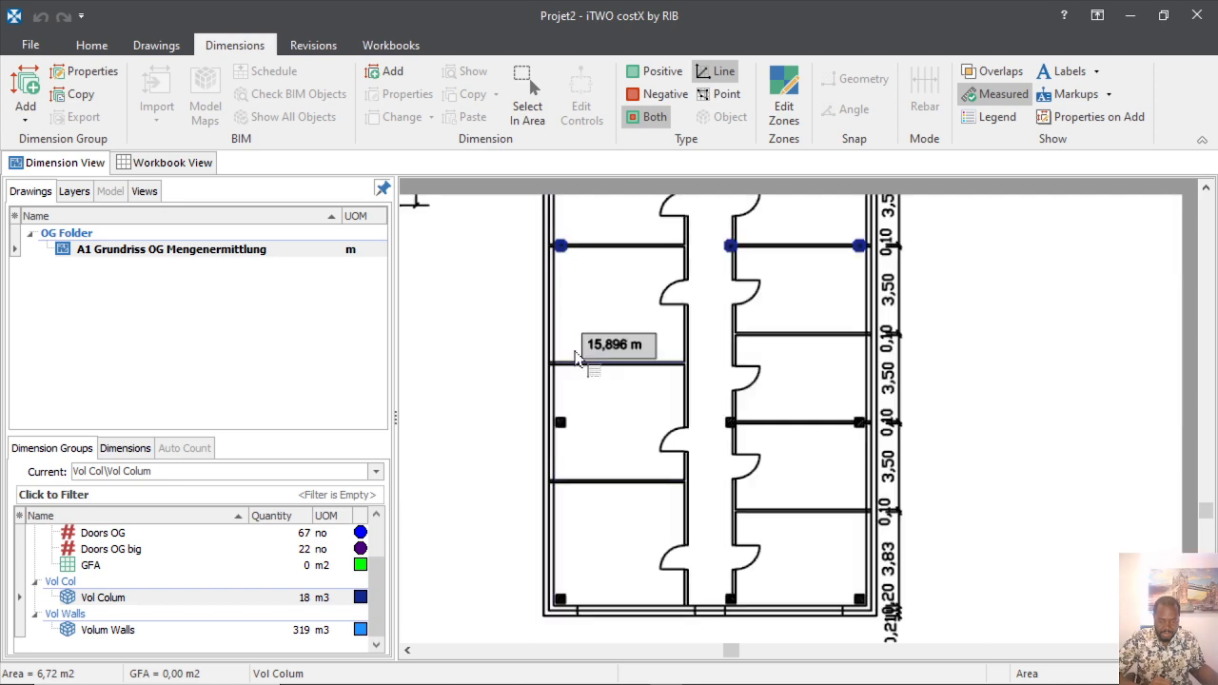
scroll(580, 362, up, 5)
scroll(533, 504, down, 5)
scroll(562, 476, up, 5)
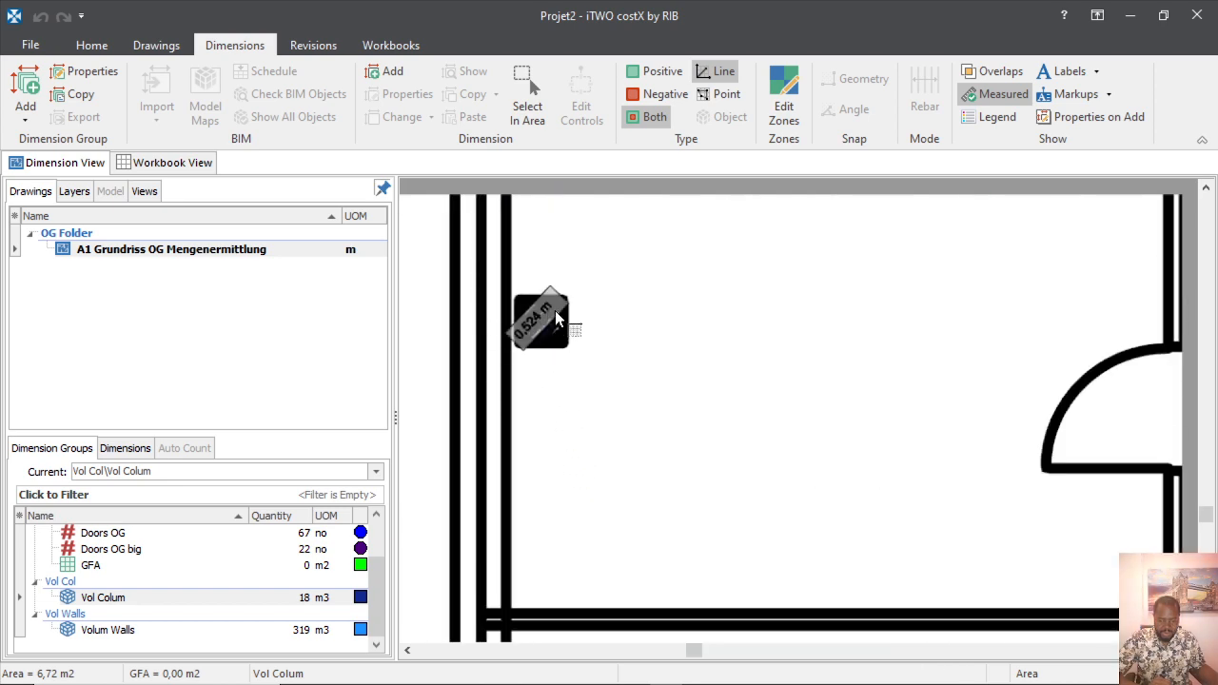
scroll(555, 310, up, 4)
click(529, 306)
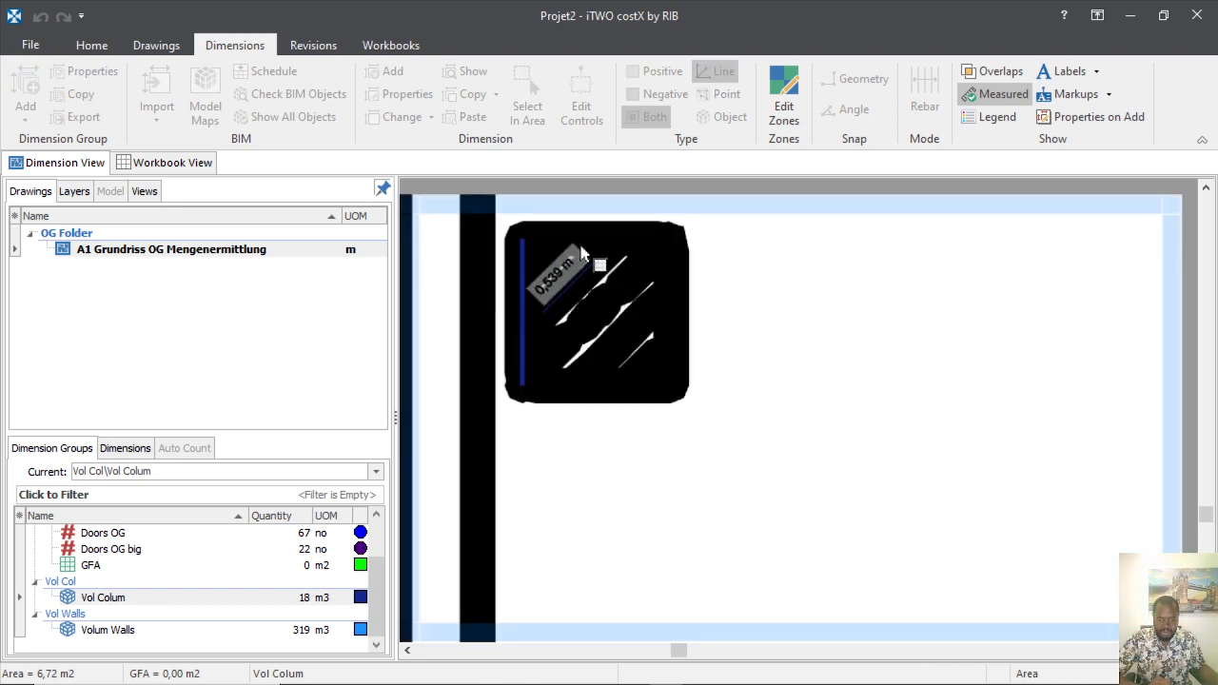
click(603, 394)
click(668, 313)
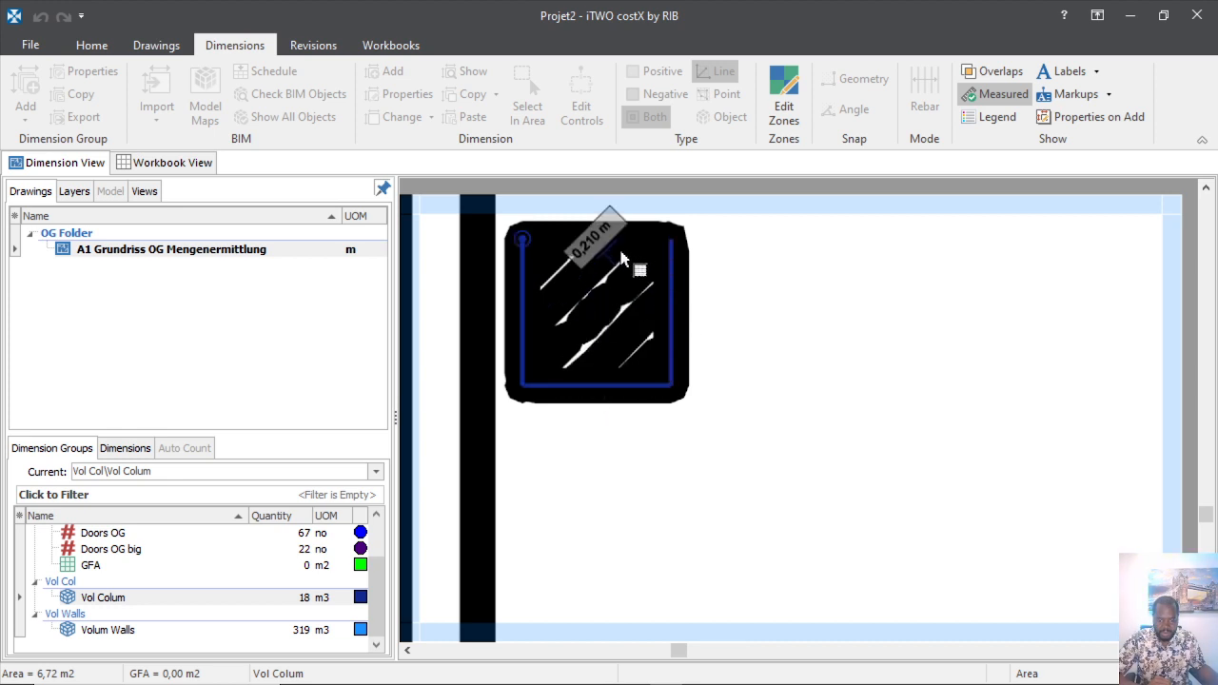
right_click(675, 328)
Trace another column from its top edge and close it into Vol Colum.
scroll(678, 363, down, 6)
scroll(764, 367, up, 5)
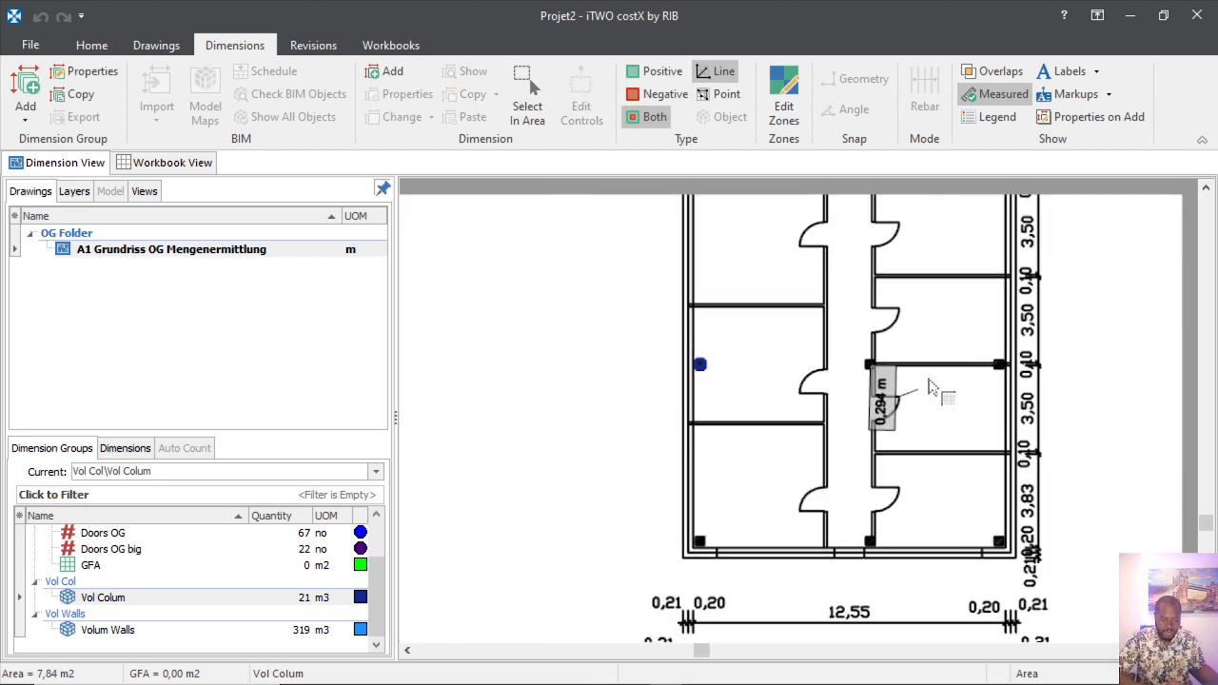
scroll(714, 368, up, 3)
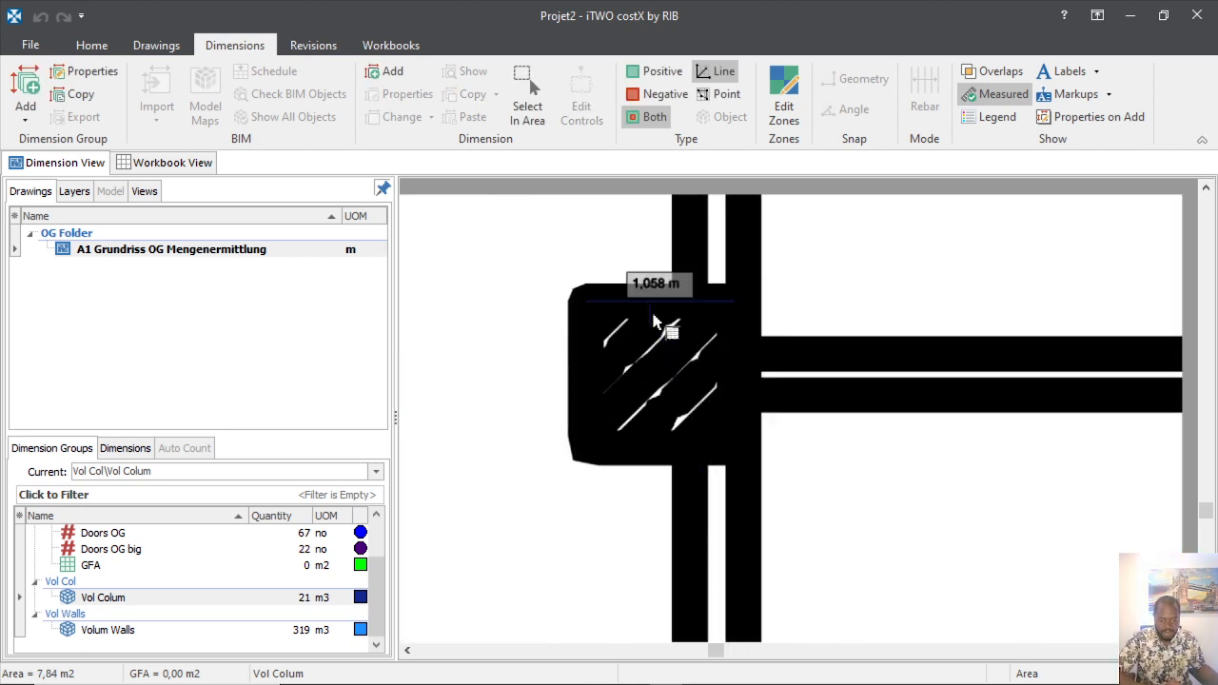
click(651, 320)
click(601, 353)
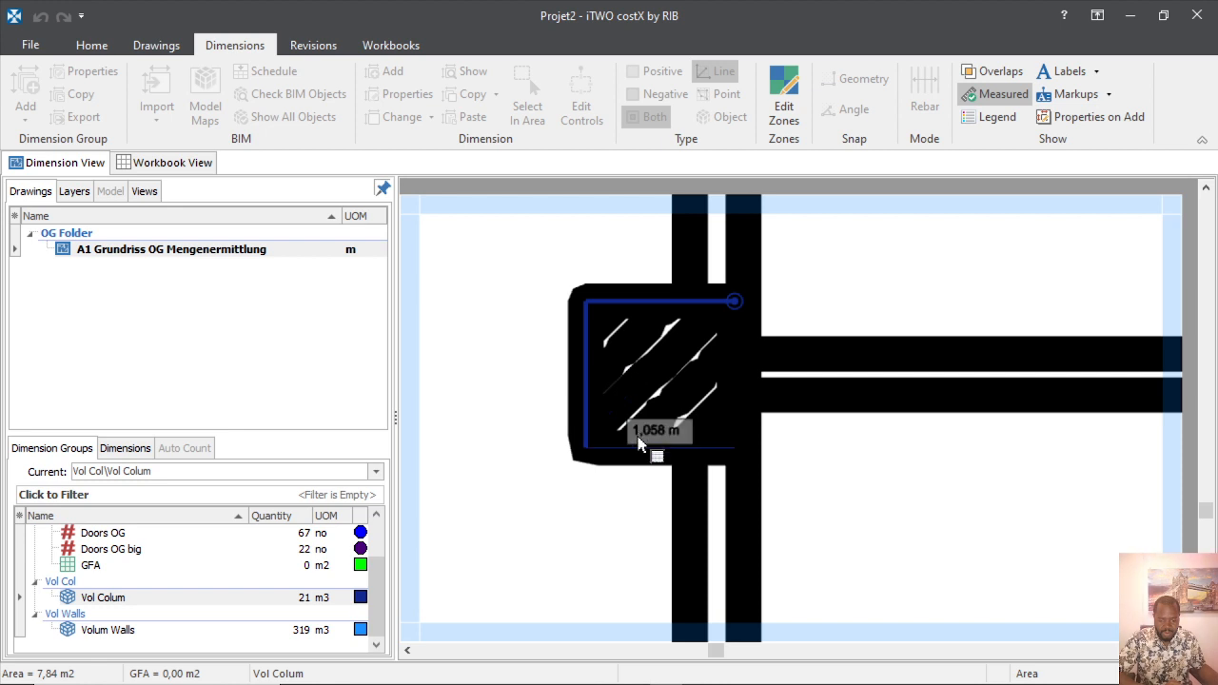
click(735, 447)
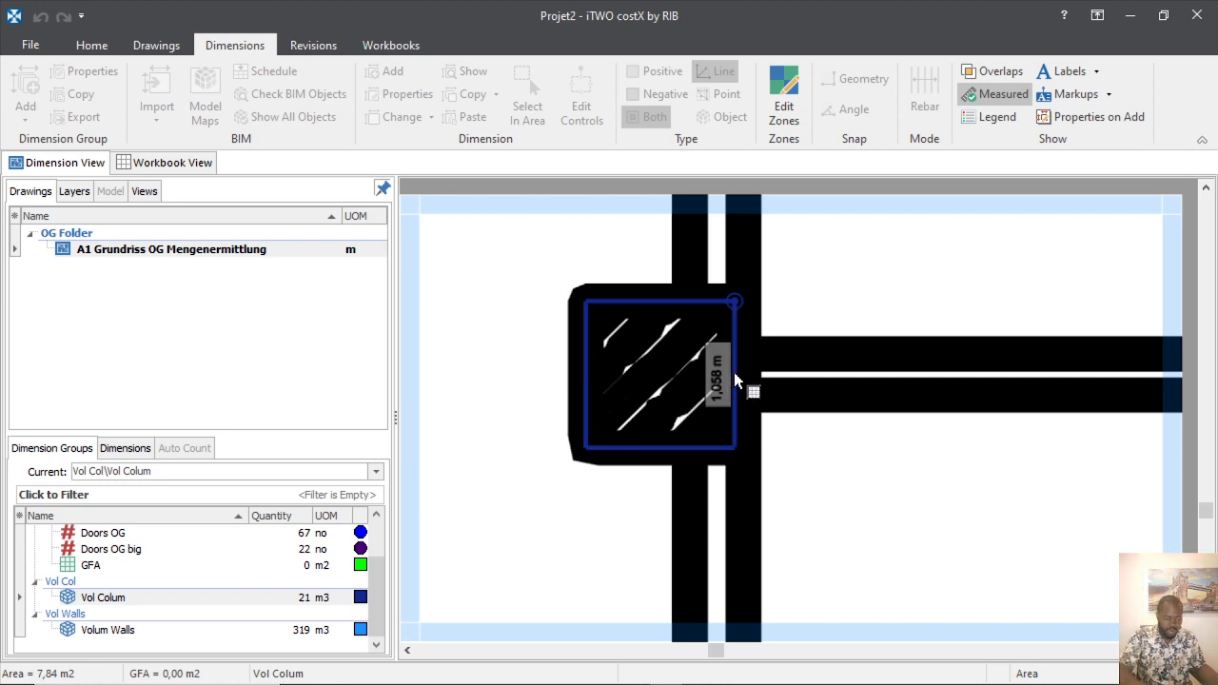
click(734, 373)
Trace the right-hand column, bringing Vol Colum to 27 m3 over 10 m2.
scroll(664, 379, down, 4)
scroll(1063, 395, up, 3)
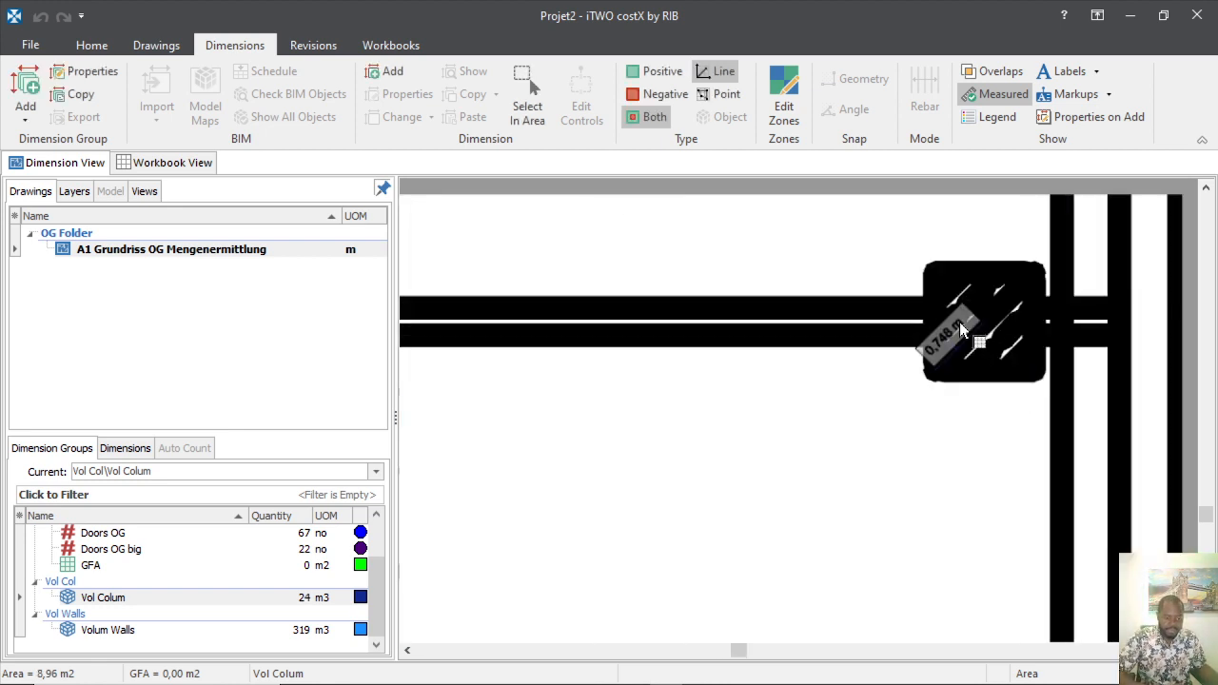
scroll(956, 364, up, 5)
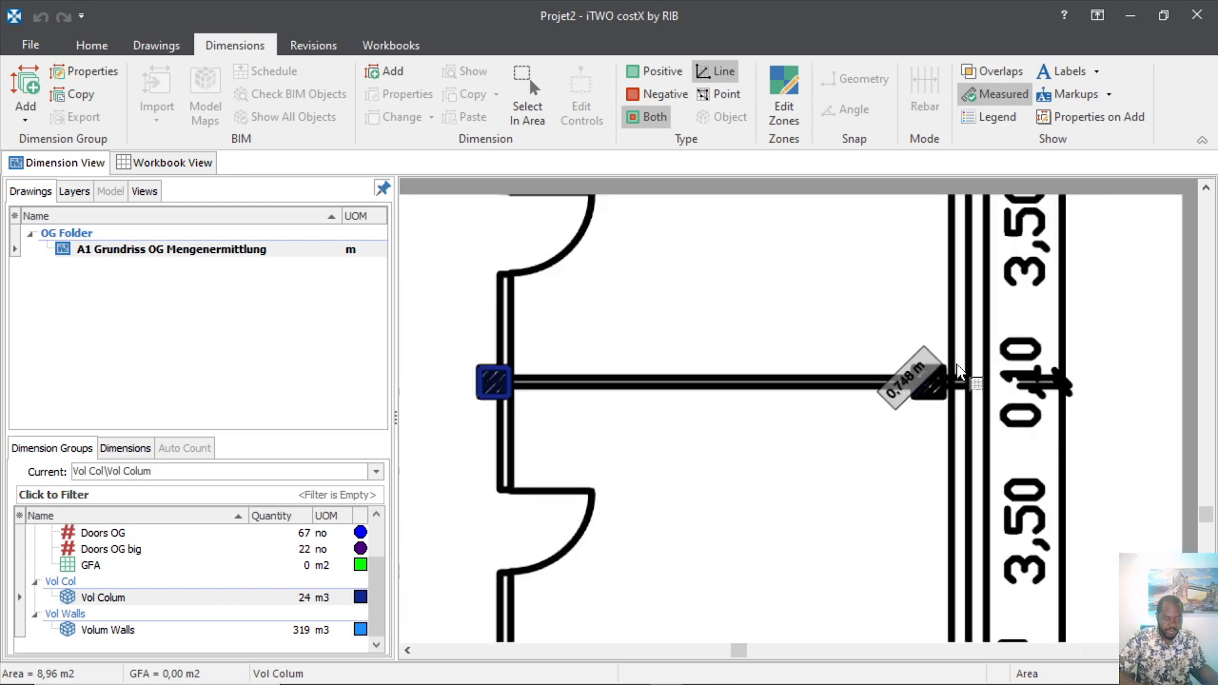
click(545, 418)
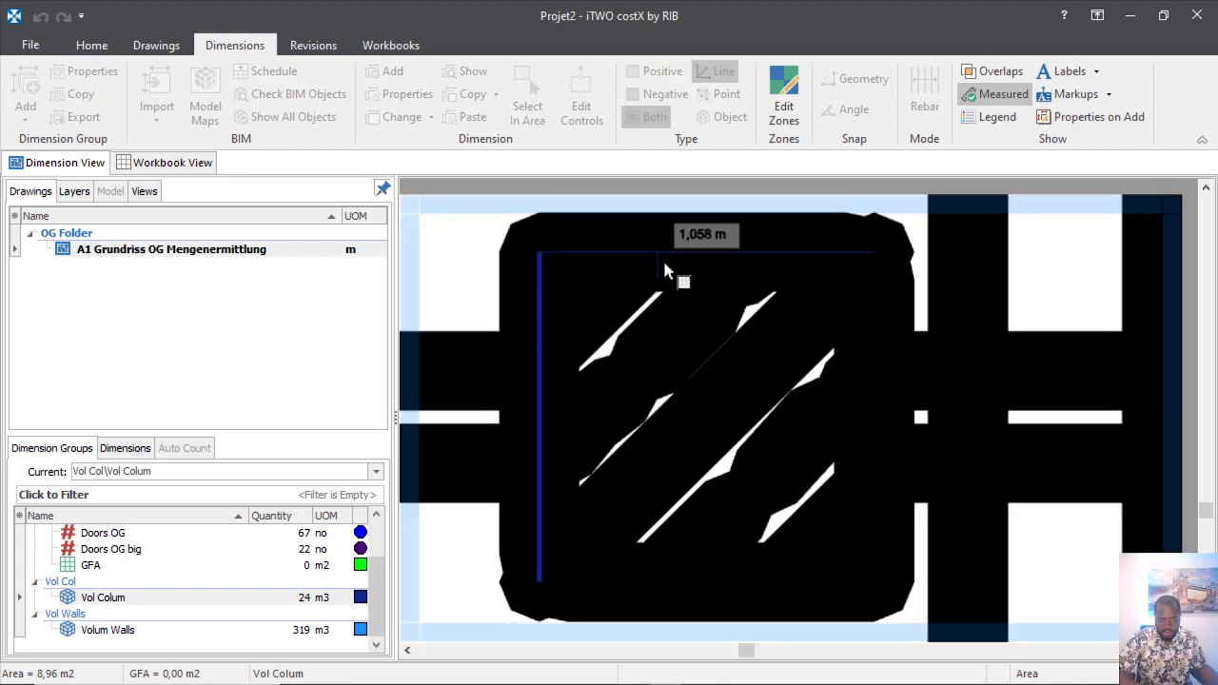
click(868, 388)
click(870, 385)
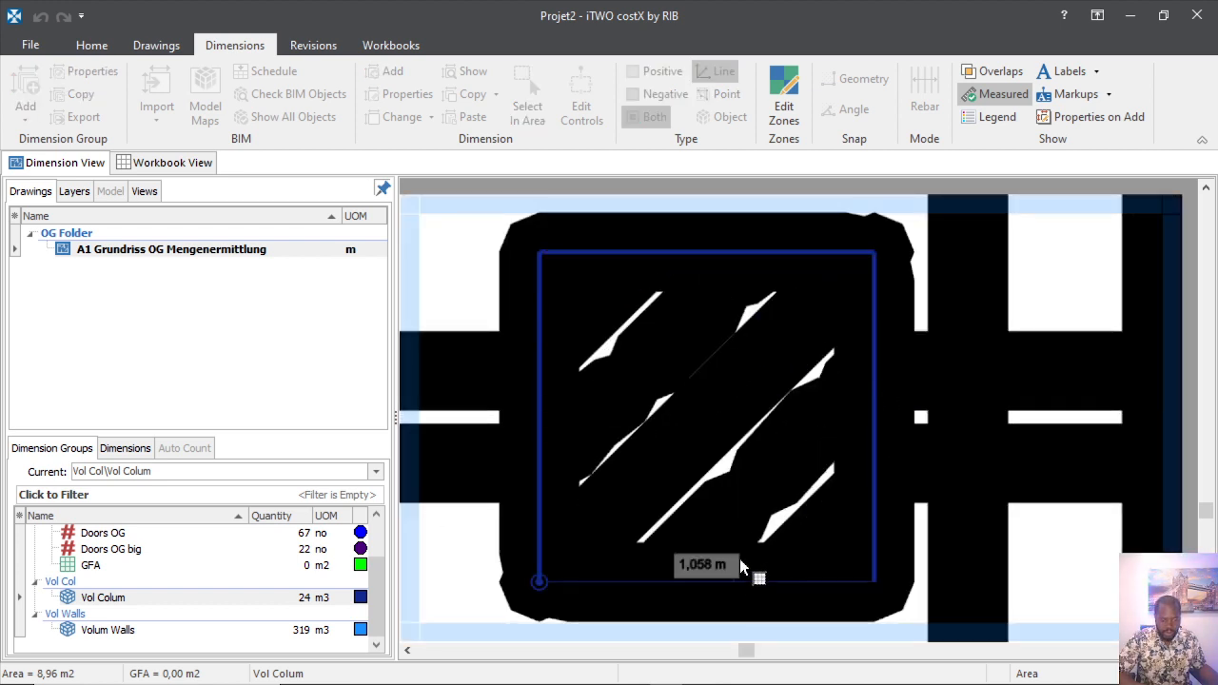
scroll(884, 354, down, 5)
right_click(881, 364)
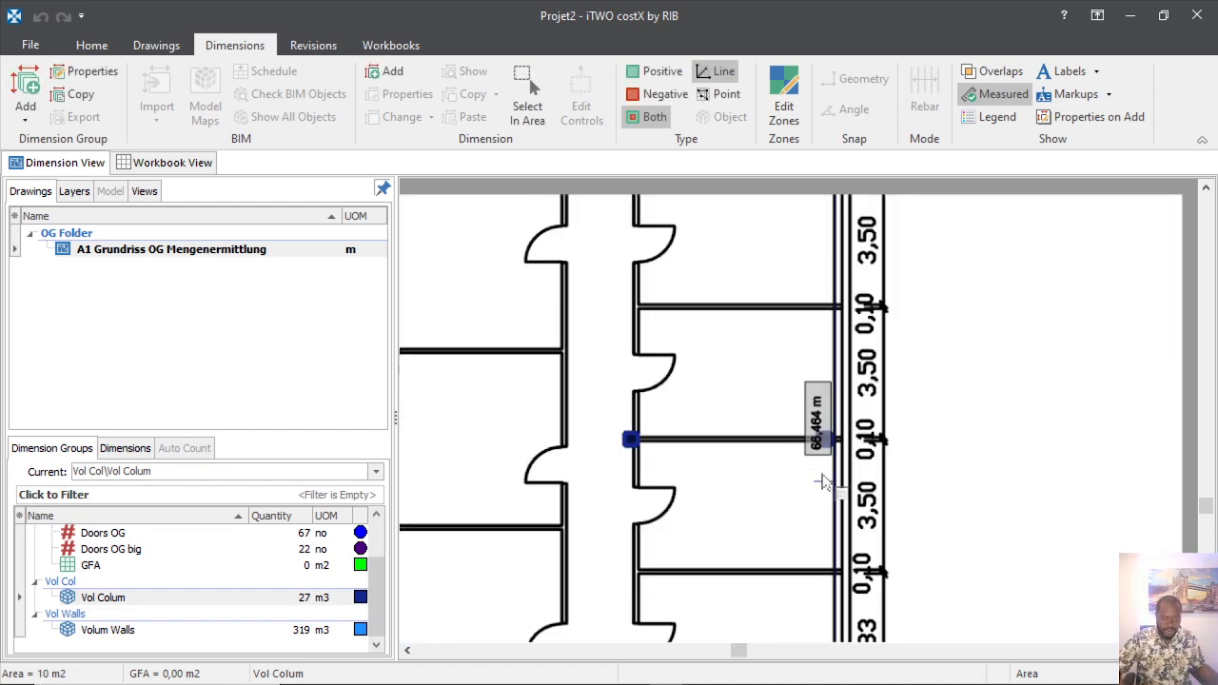
Trace the first of the three columns and close its Vol Colum outline.
scroll(619, 493, down, 3)
scroll(504, 418, up, 4)
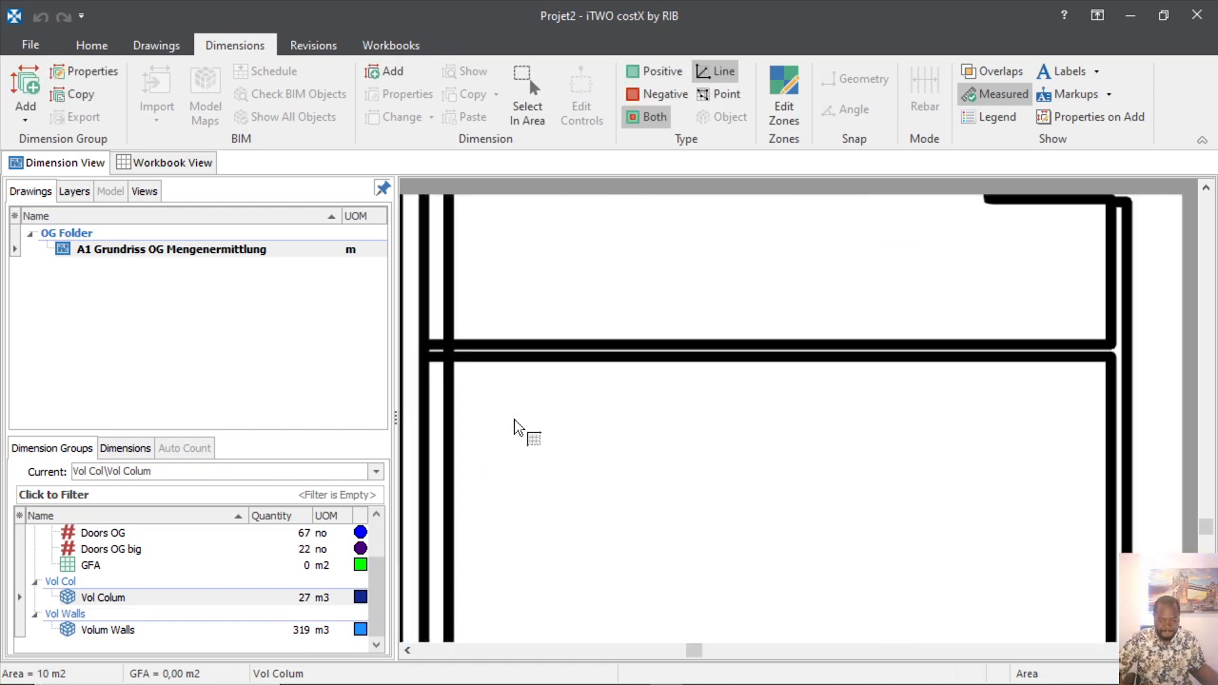
scroll(514, 424, down, 3)
scroll(515, 522, up, 6)
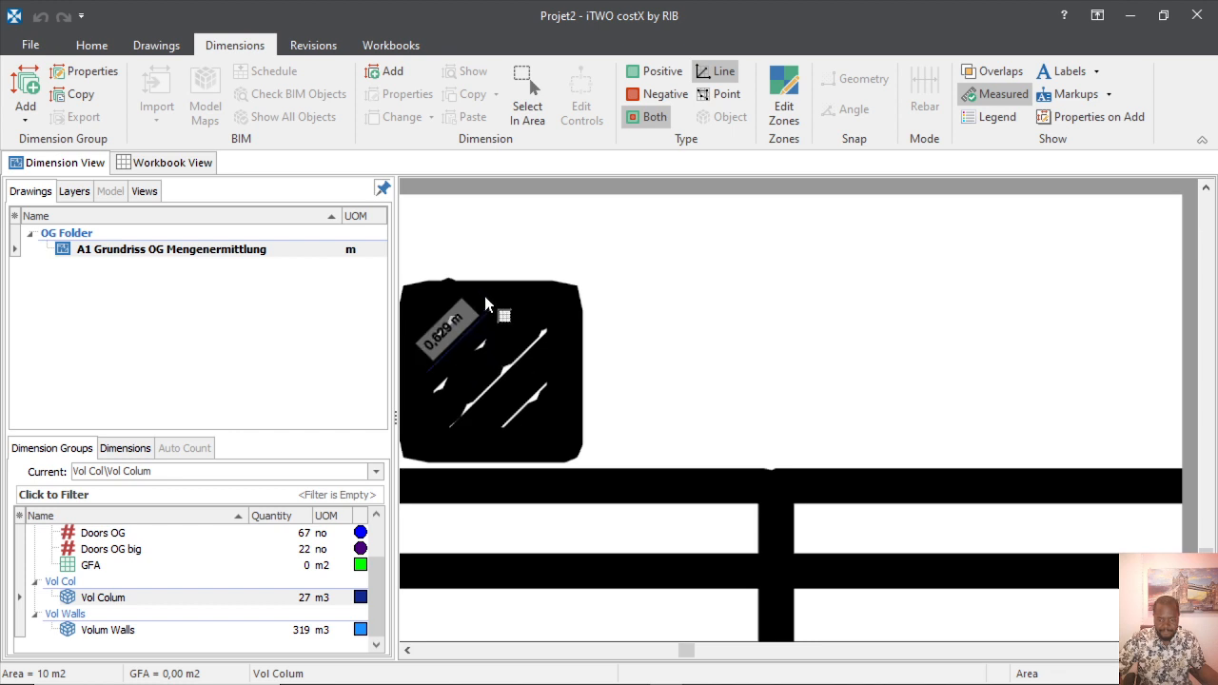
scroll(505, 296, down, 3)
scroll(658, 285, up, 5)
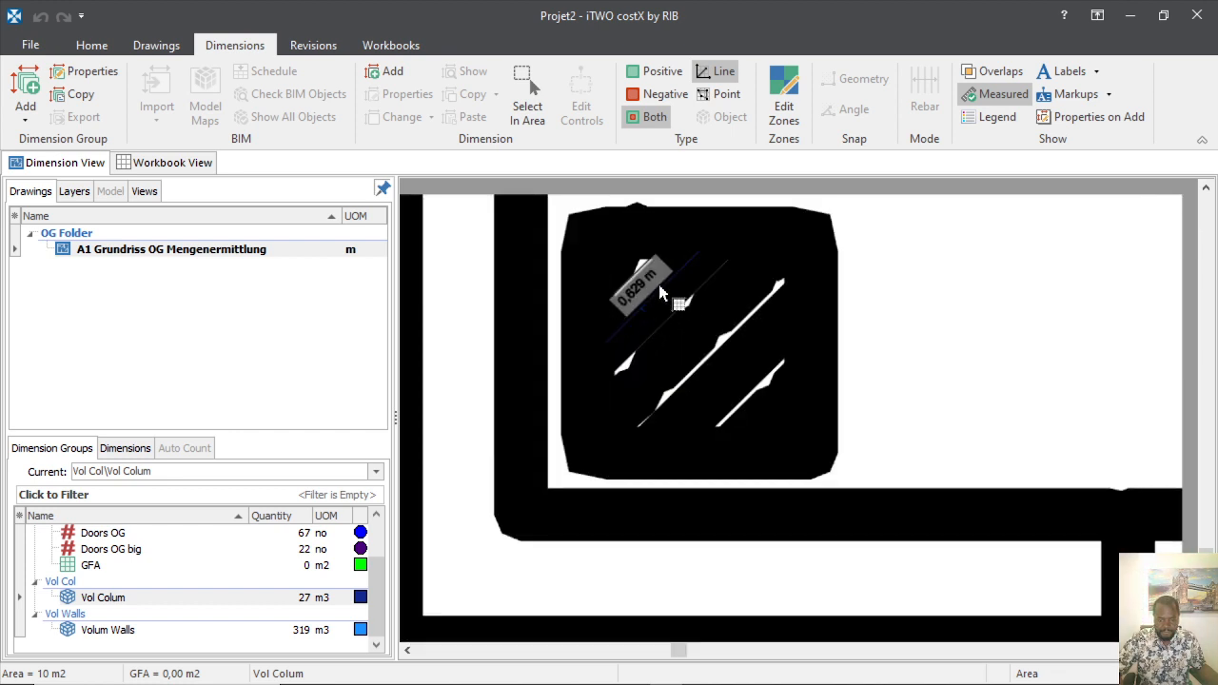
click(710, 217)
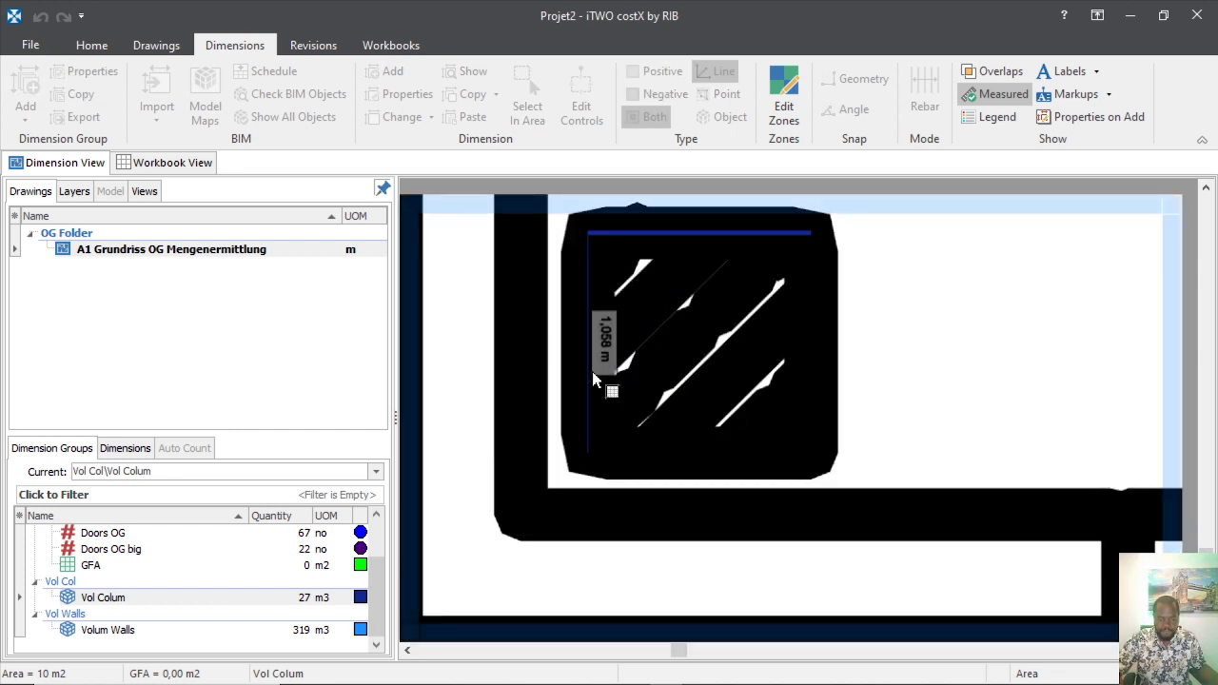
click(588, 452)
click(811, 452)
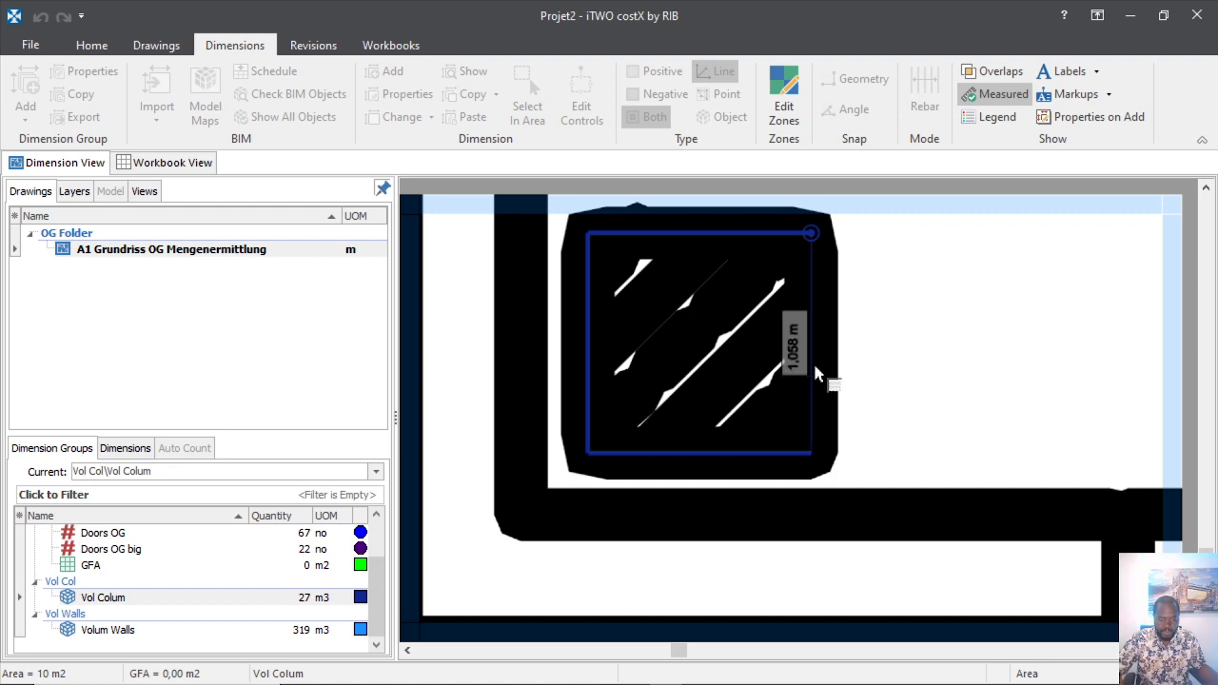
click(817, 363)
Trace the second column from its top edge and close the polygon.
scroll(752, 381, down, 6)
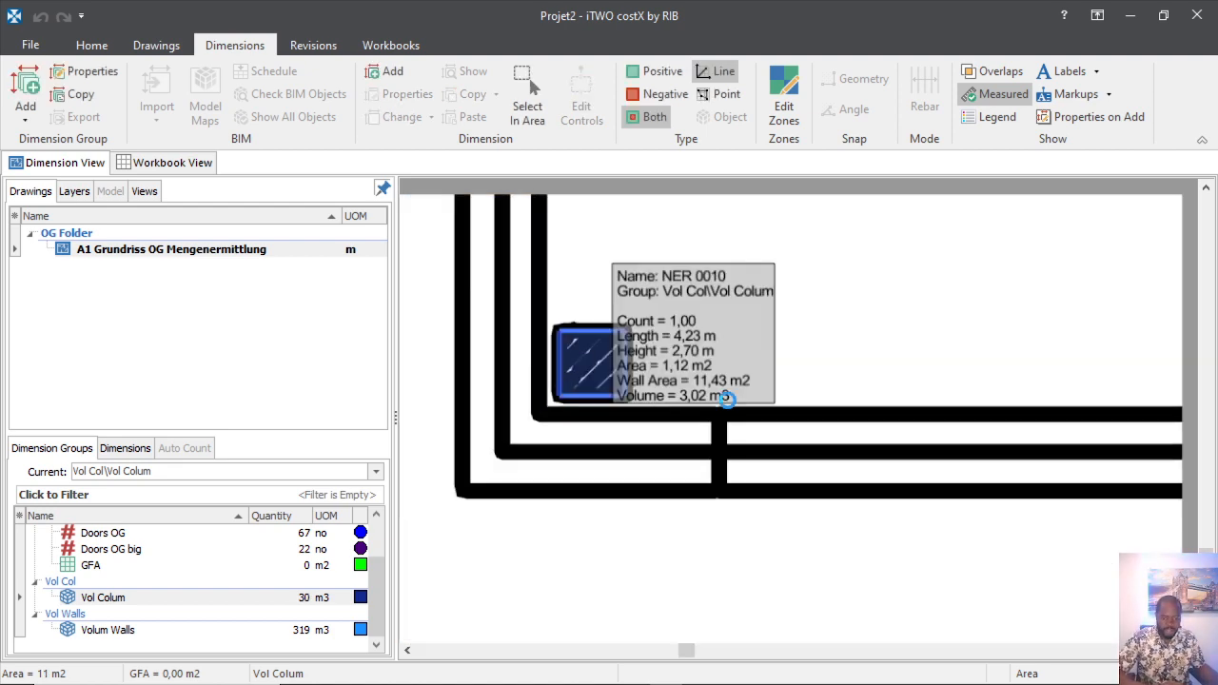
scroll(653, 448, up, 6)
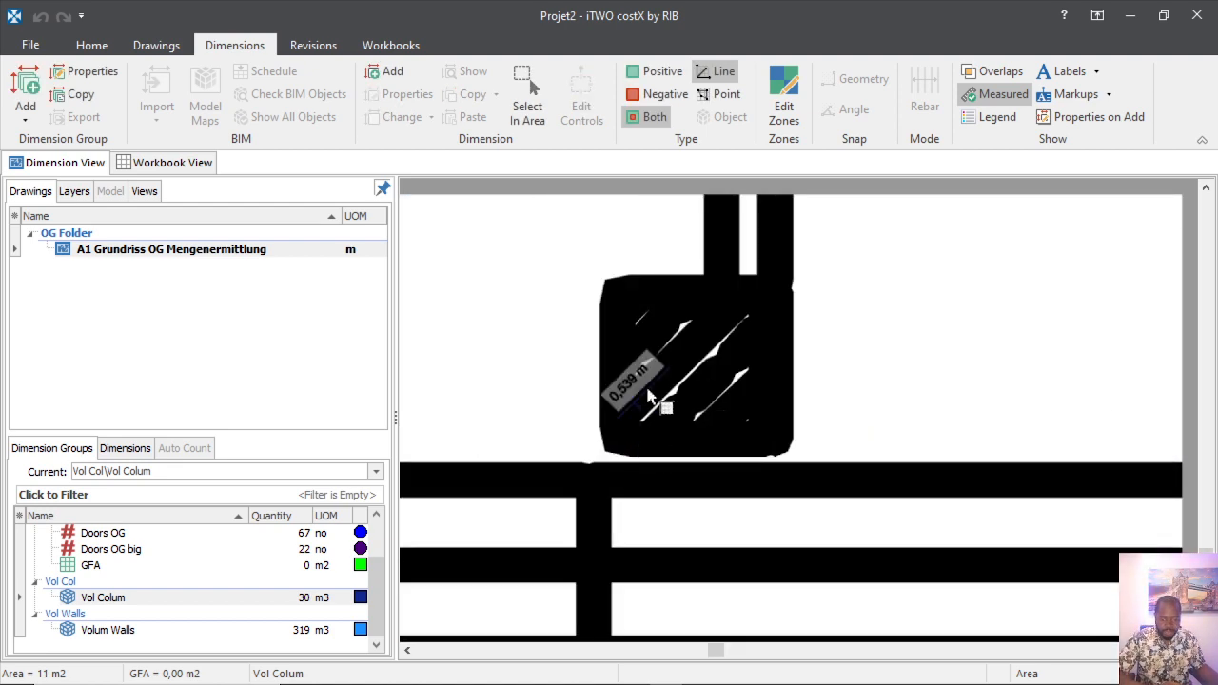
click(661, 300)
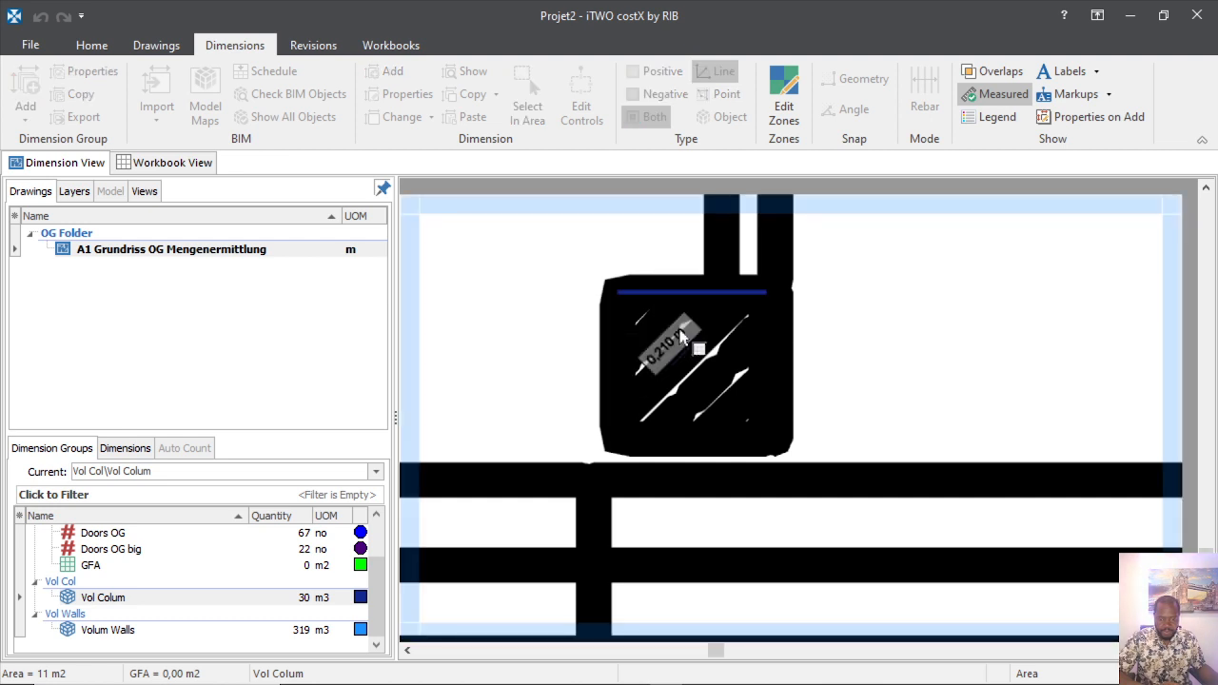
click(633, 374)
click(685, 426)
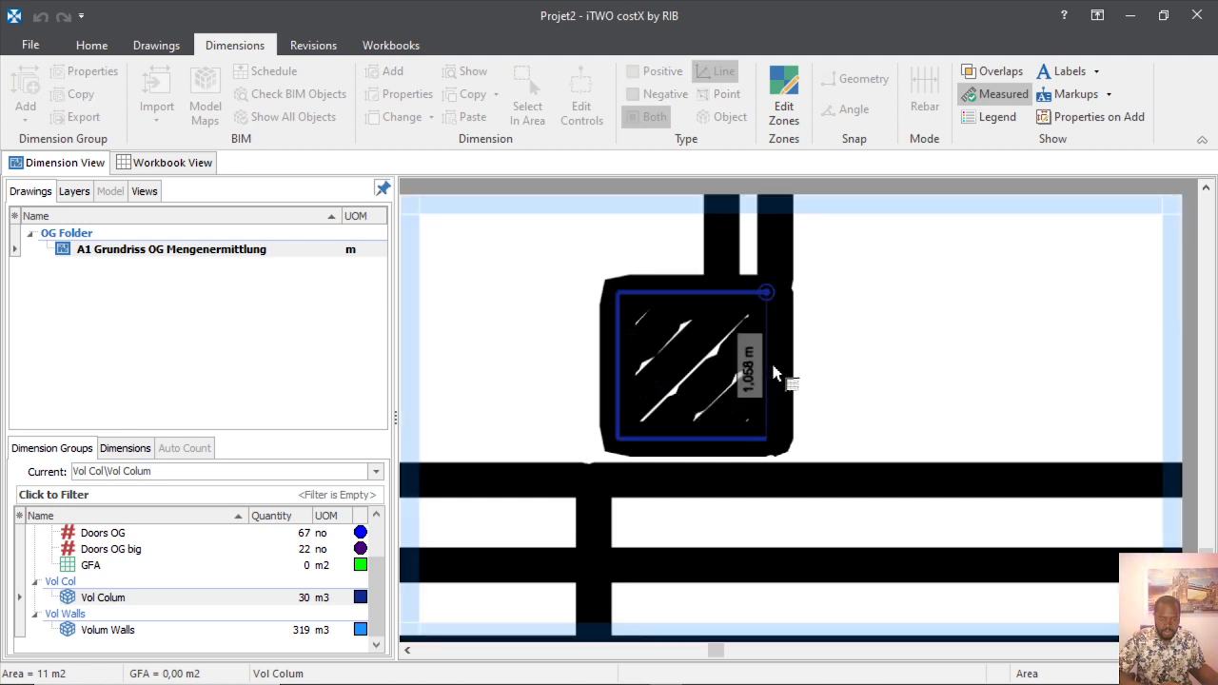
double_click(775, 377)
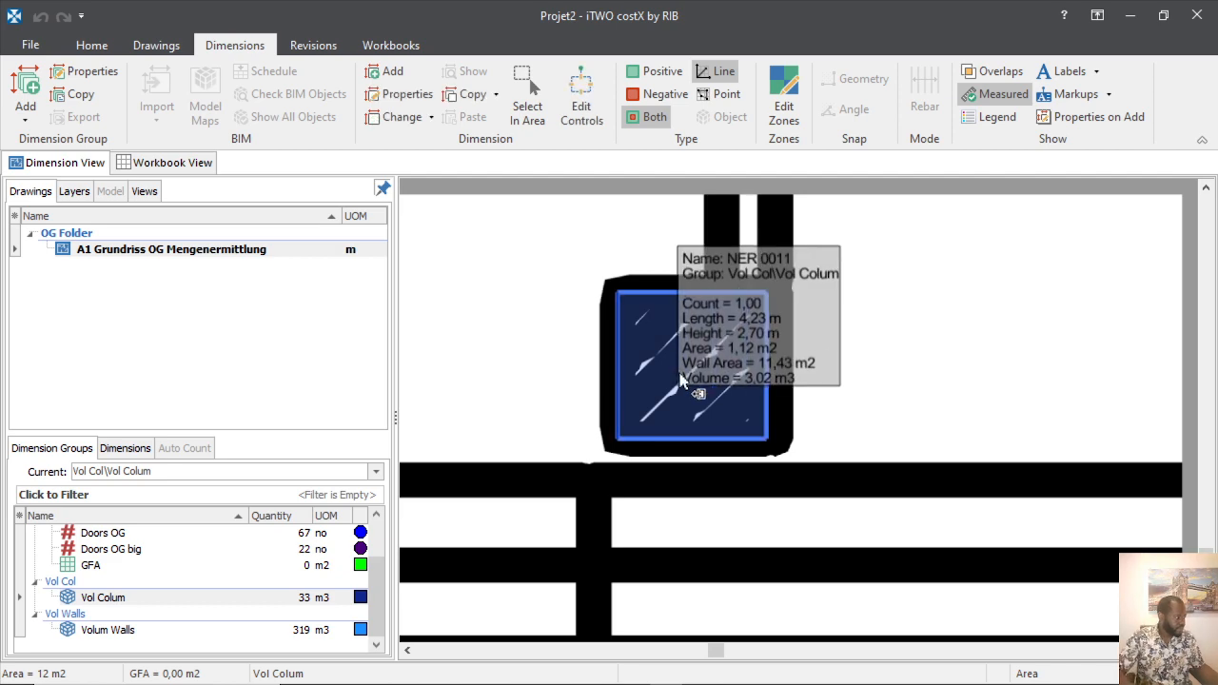
Trace the third column, bringing Vol Colum to 36 m3 across 13 m2.
scroll(681, 321, down, 5)
scroll(1017, 388, up, 5)
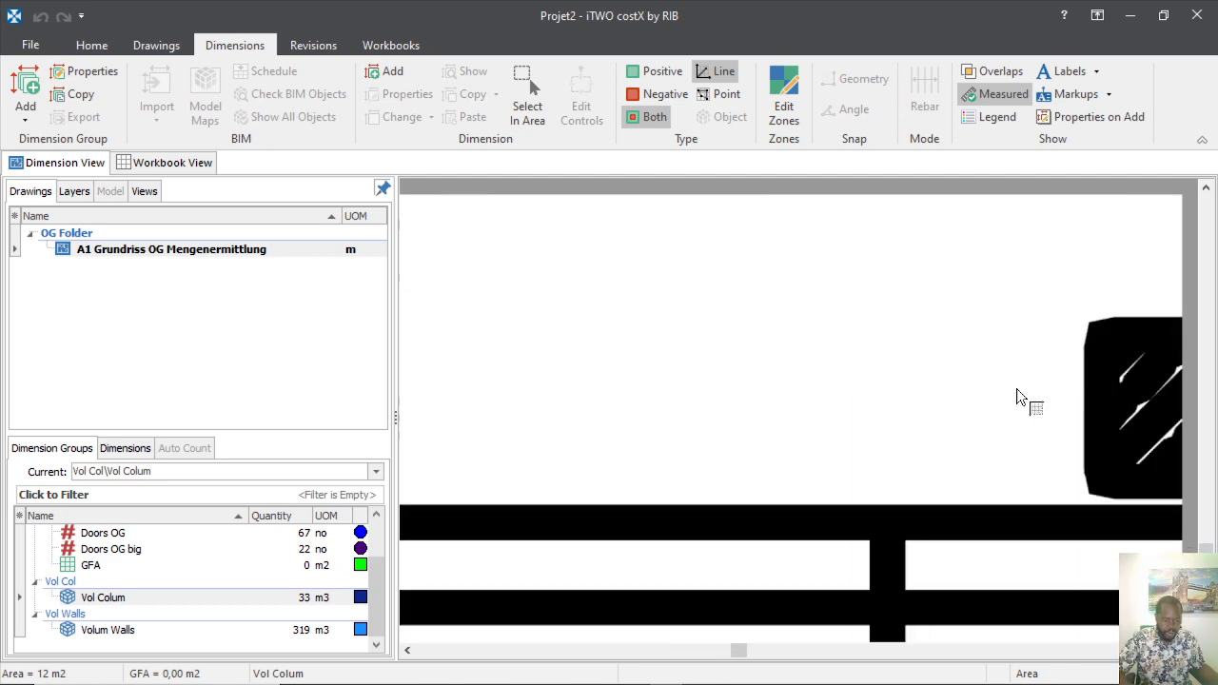
scroll(886, 390, down, 3)
scroll(828, 412, up, 4)
scroll(575, 408, up, 5)
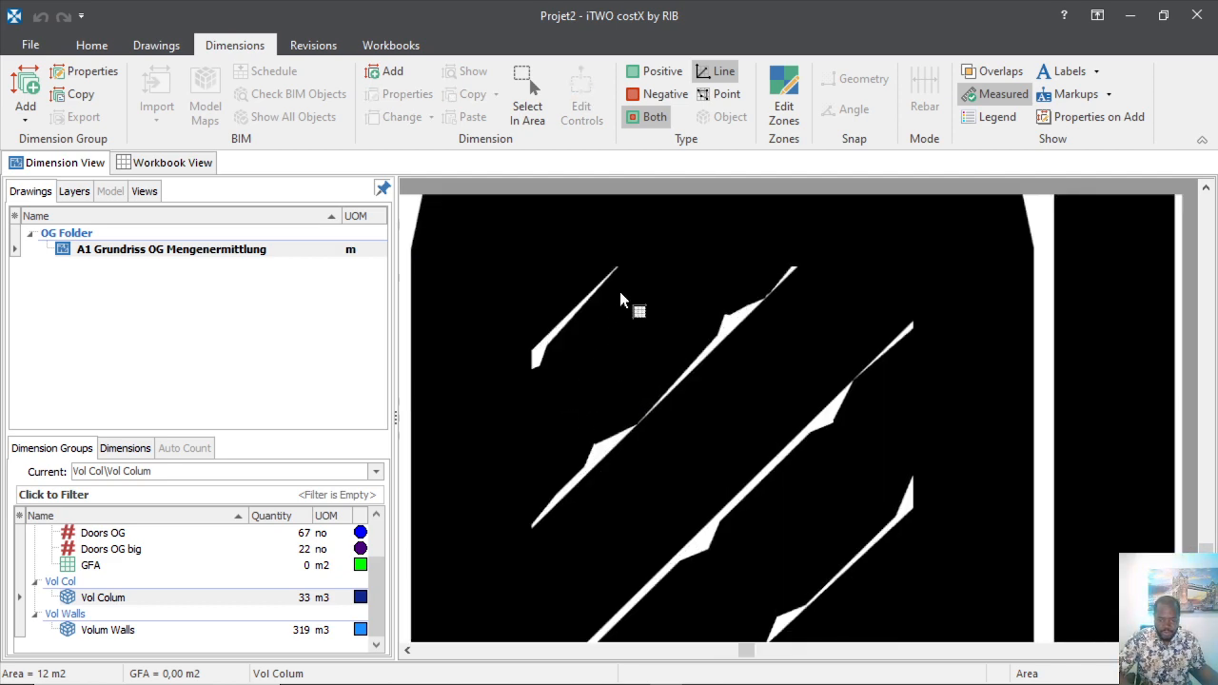
scroll(736, 341, down, 4)
click(733, 317)
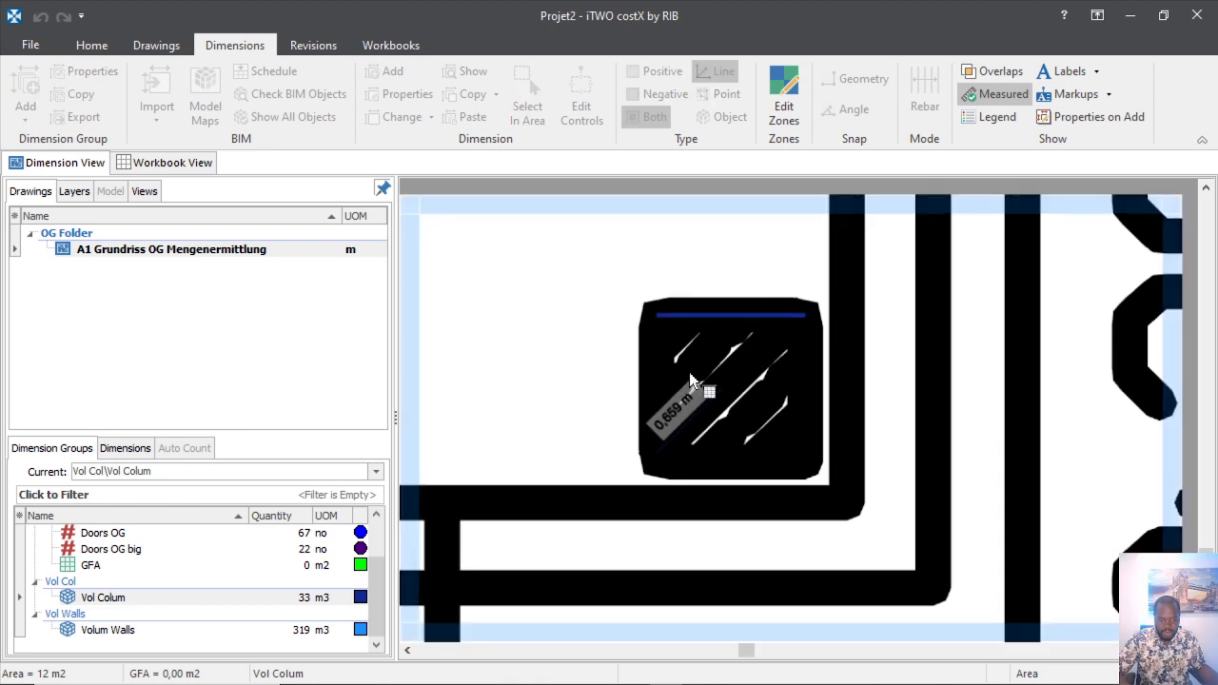
click(684, 388)
scroll(729, 425, up, 4)
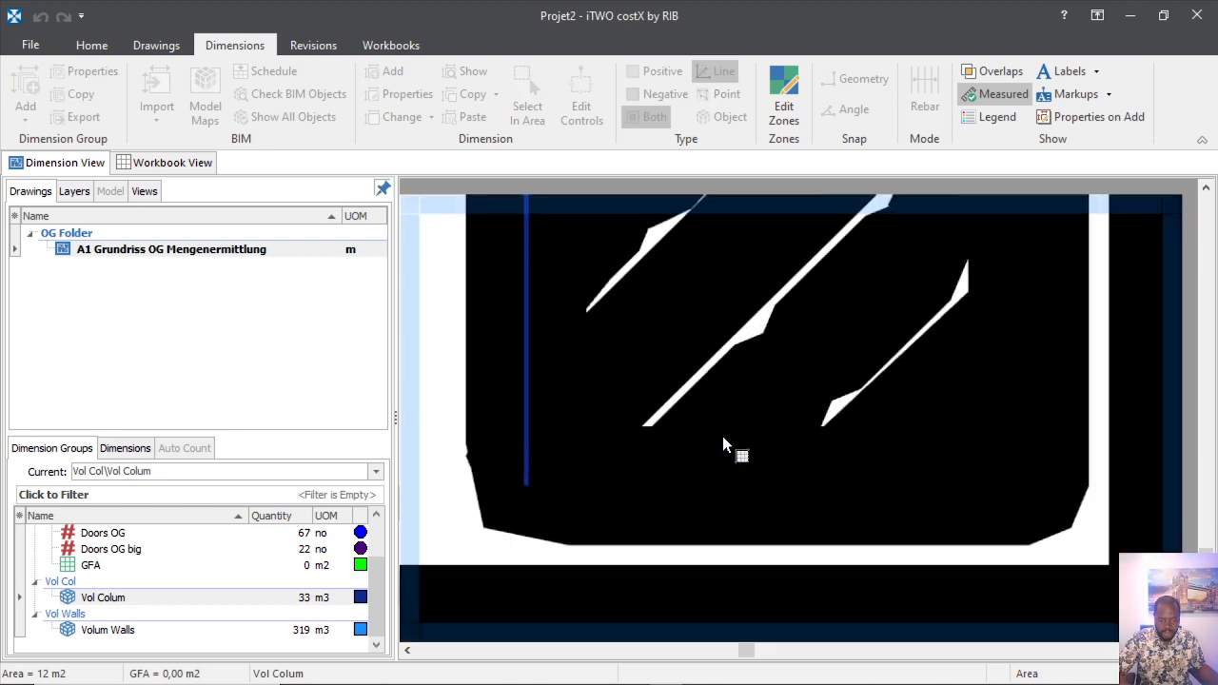
click(1028, 485)
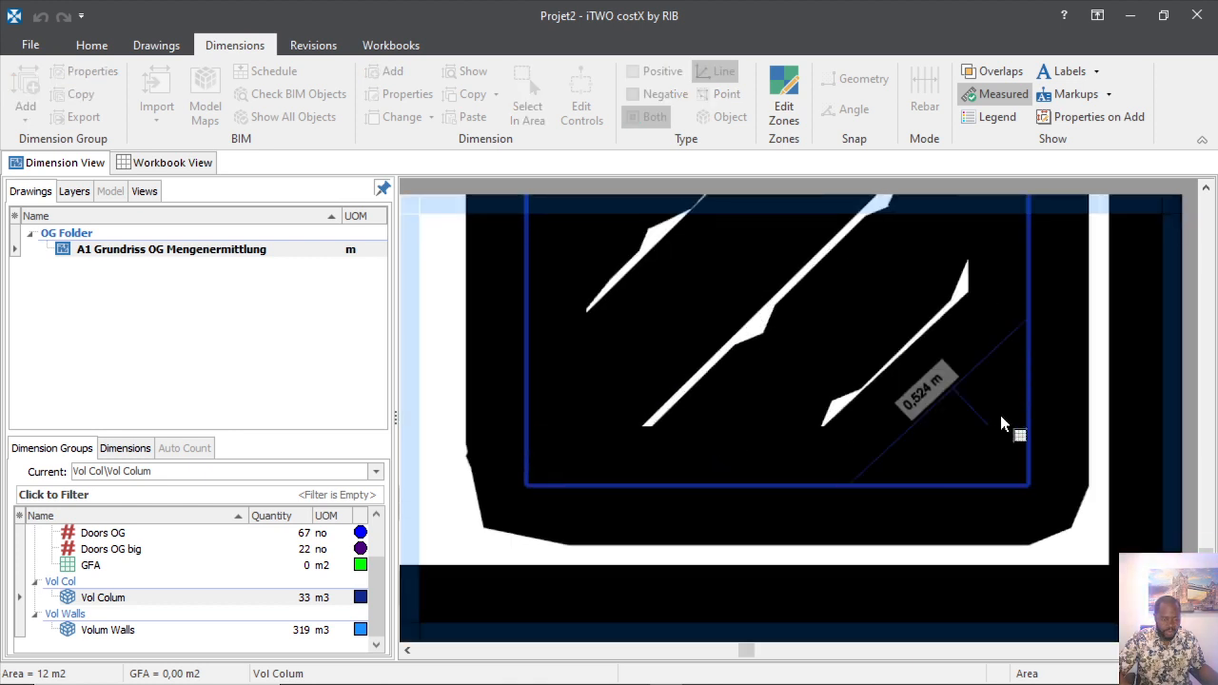
scroll(1001, 415, down, 4)
scroll(995, 383, up, 3)
double_click(924, 394)
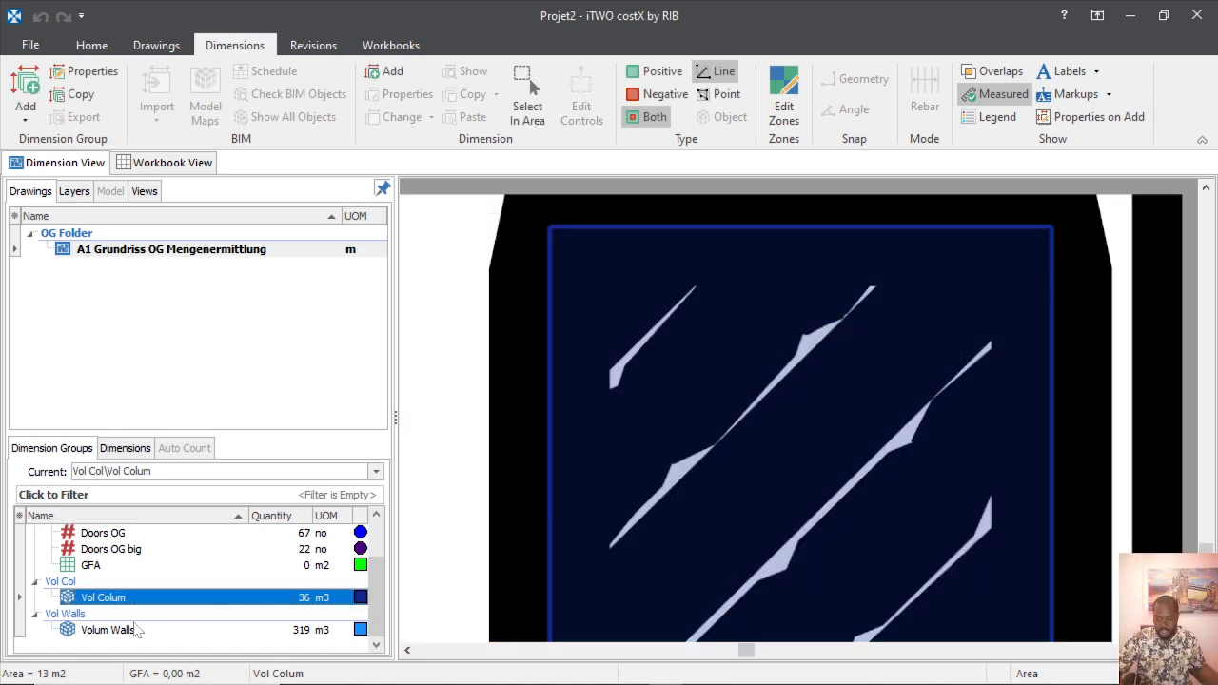
scroll(743, 443, down, 3)
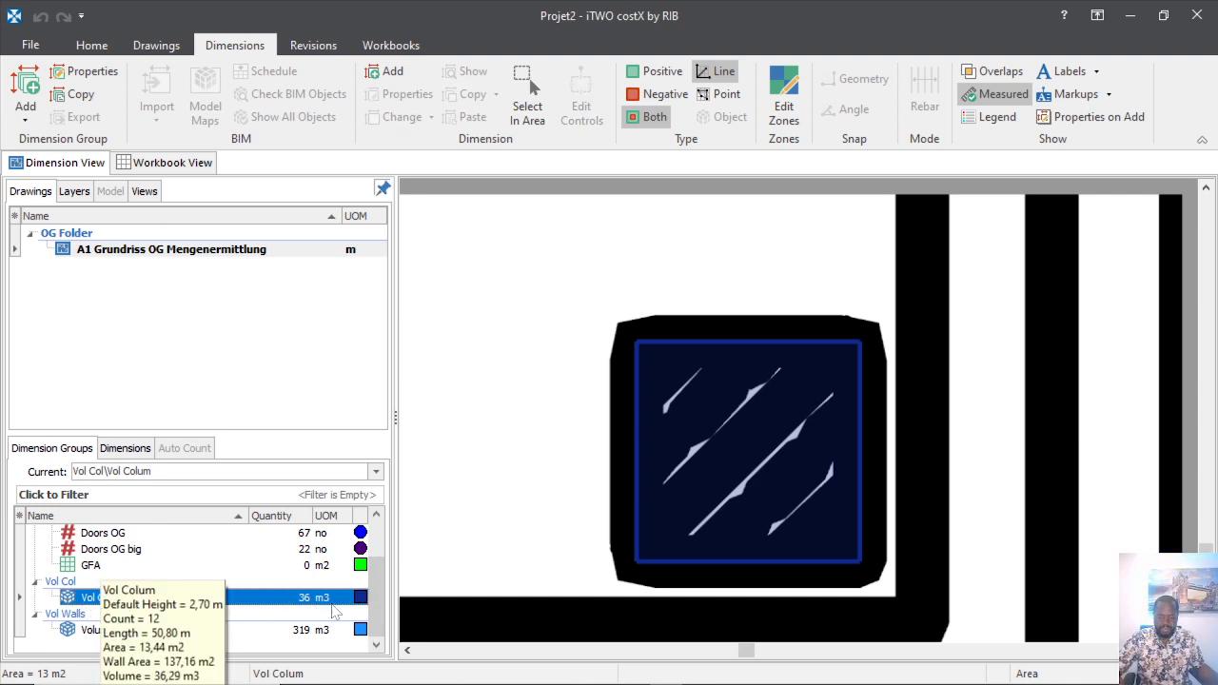
scroll(680, 562, down, 8)
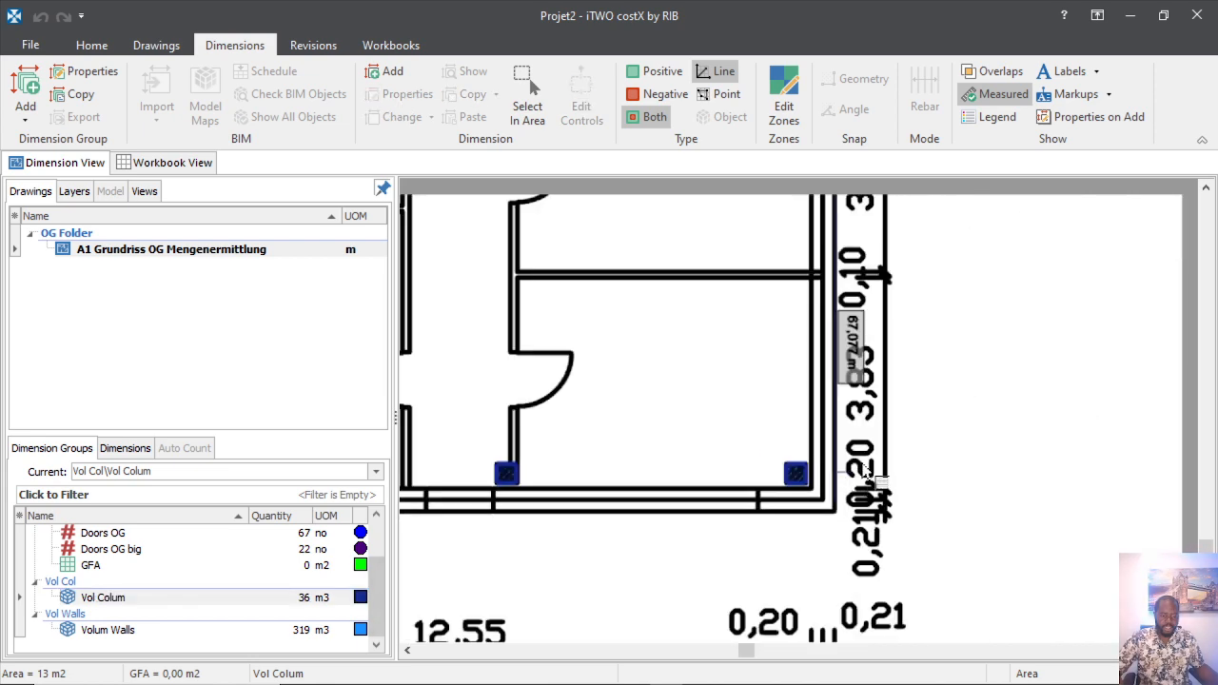
scroll(867, 473, down, 6)
scroll(1007, 440, up, 3)
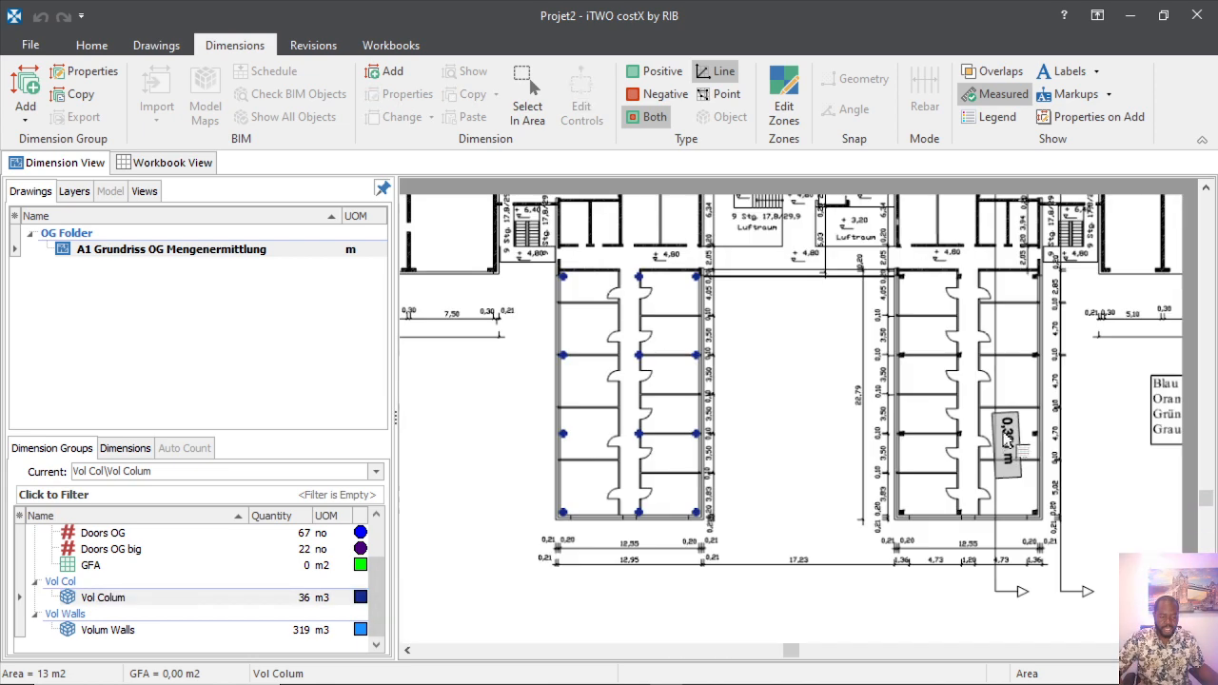
scroll(899, 328, up, 4)
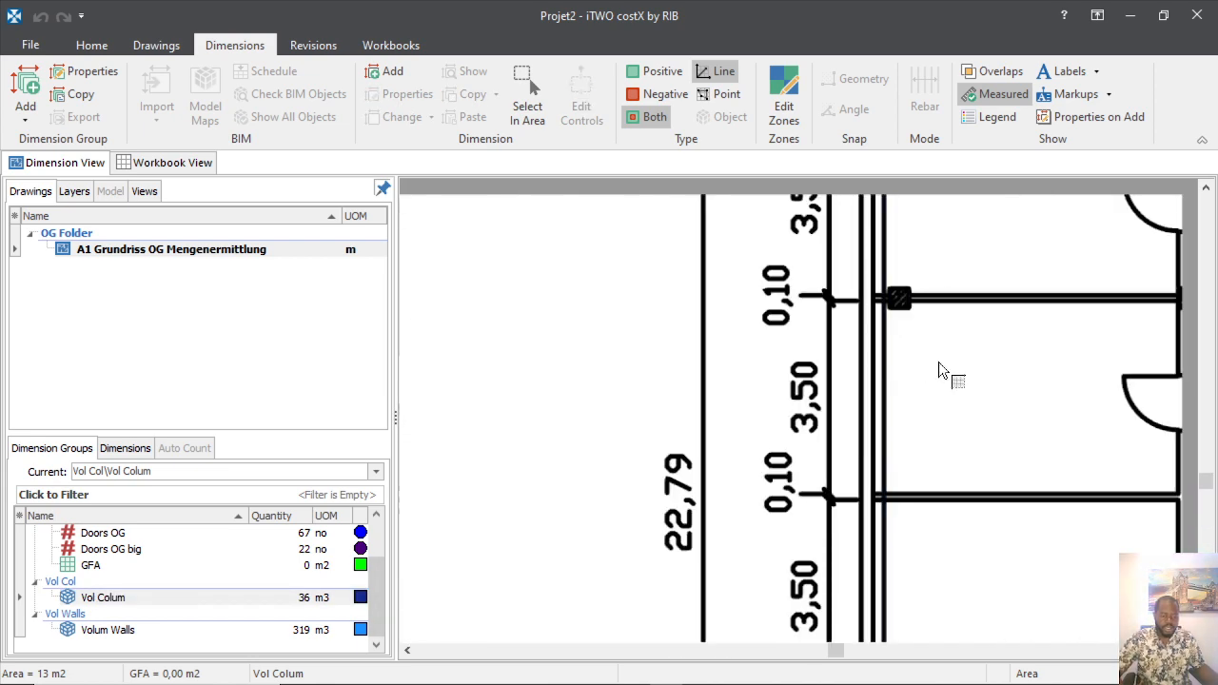
scroll(938, 362, down, 4)
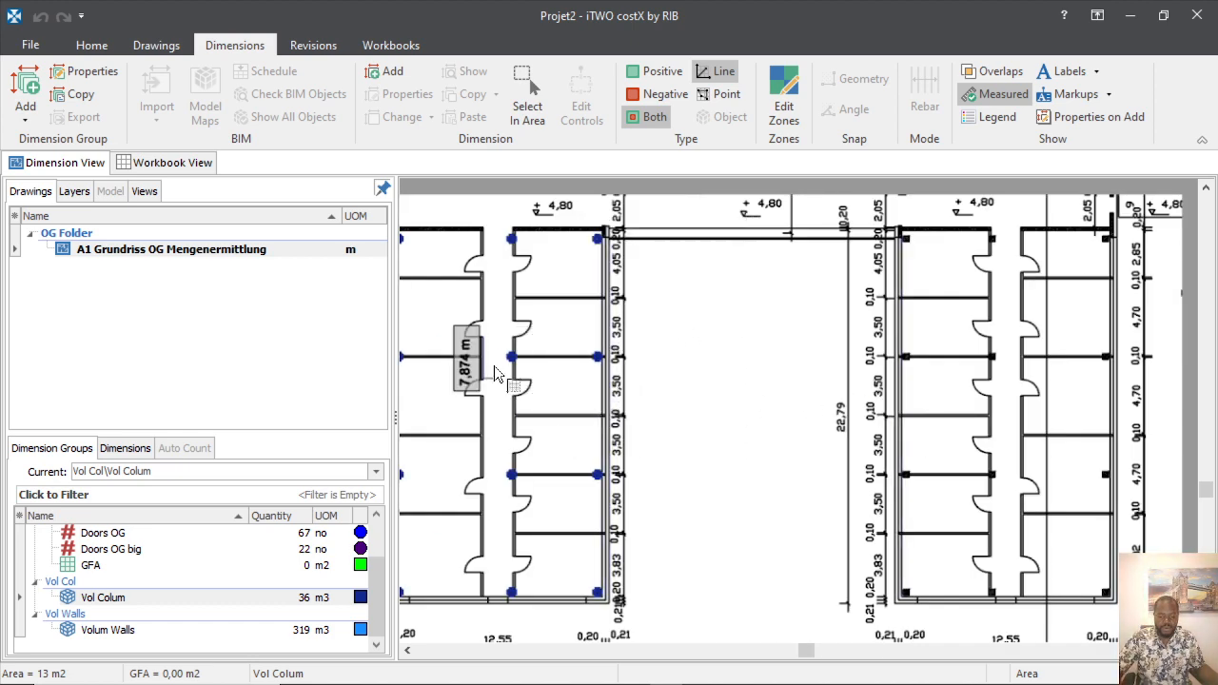
scroll(890, 381, down, 4)
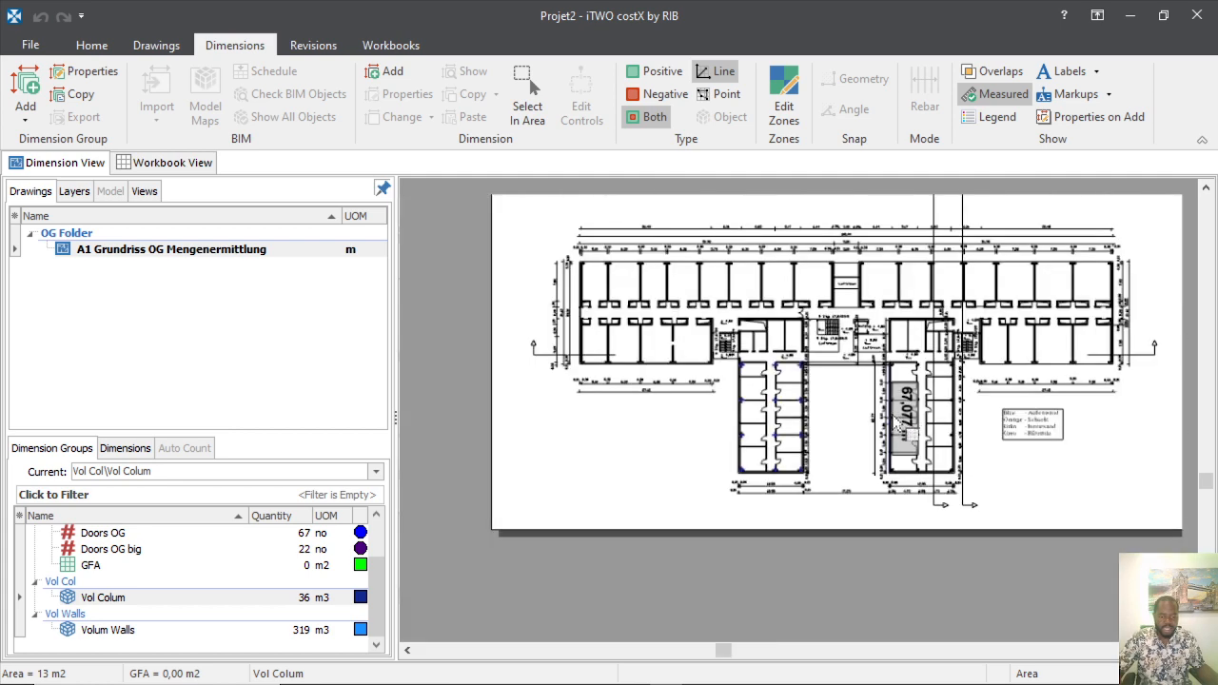
scroll(619, 307, up, 4)
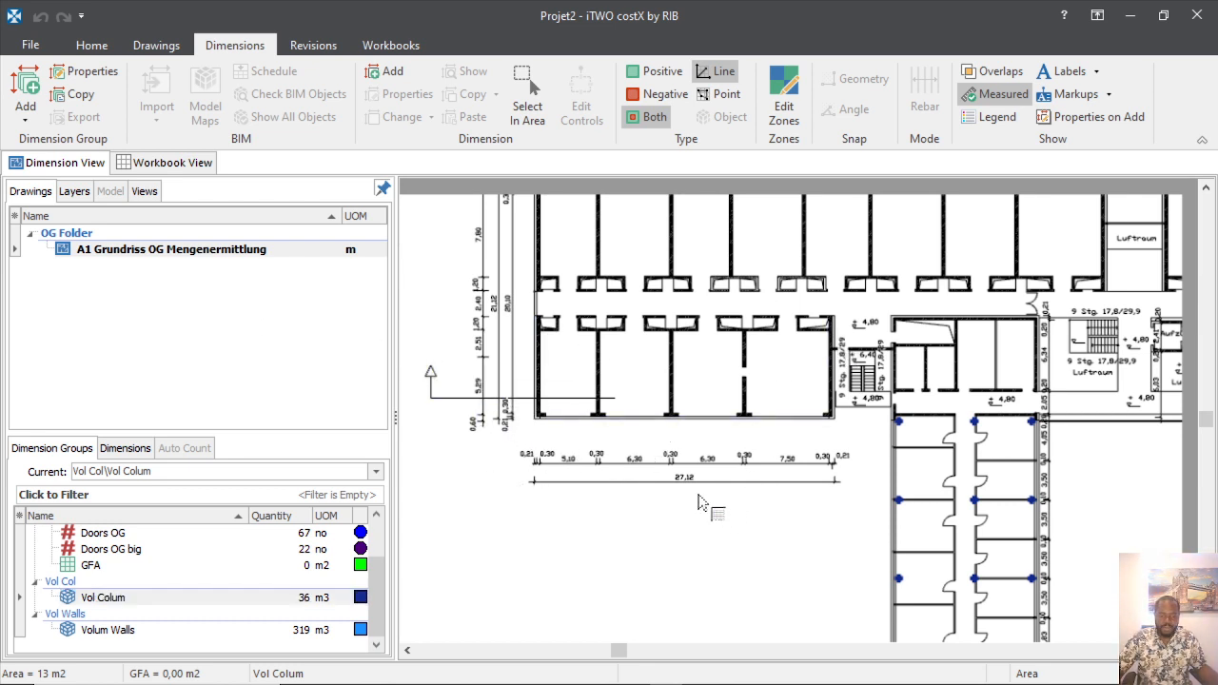
scroll(698, 519, down, 5)
scroll(683, 366, down, 3)
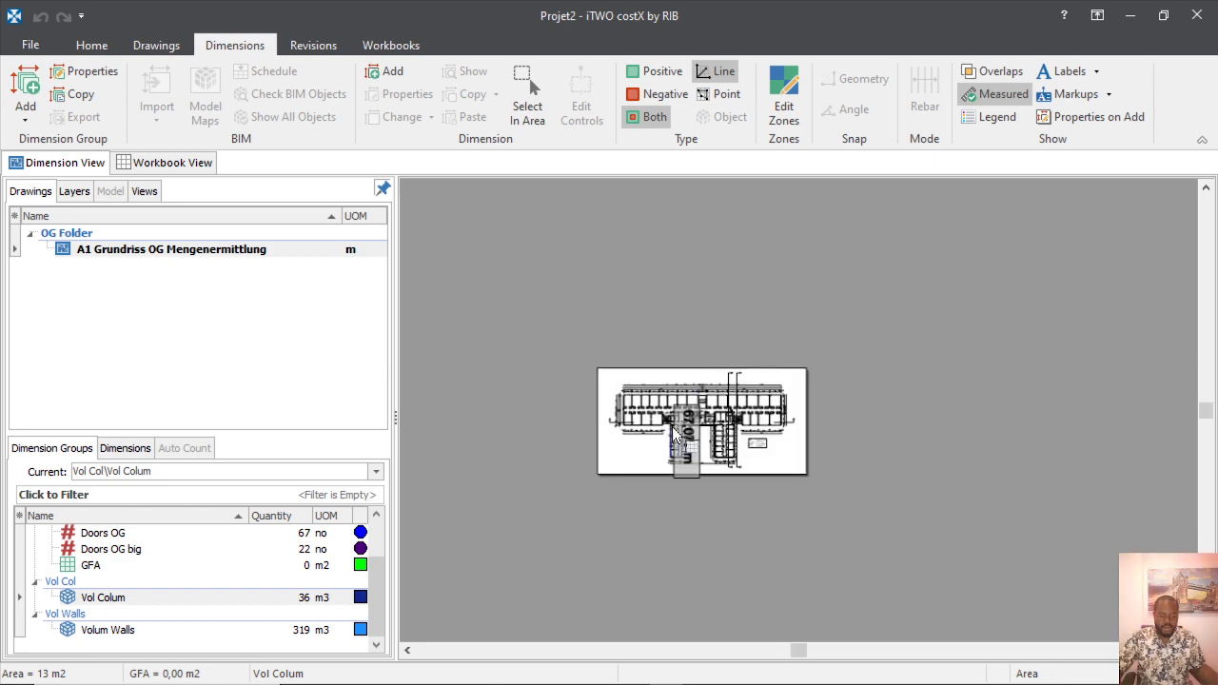
scroll(672, 426, up, 8)
scroll(672, 428, up, 2)
scroll(695, 488, down, 5)
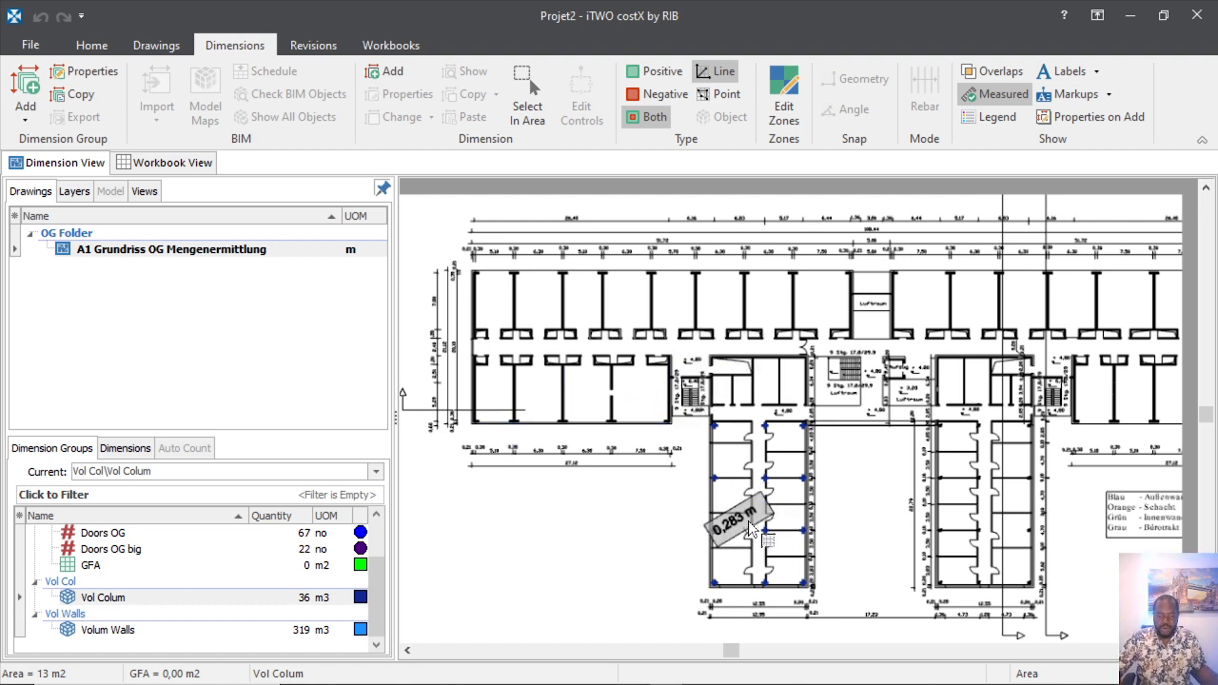
scroll(498, 289, up, 5)
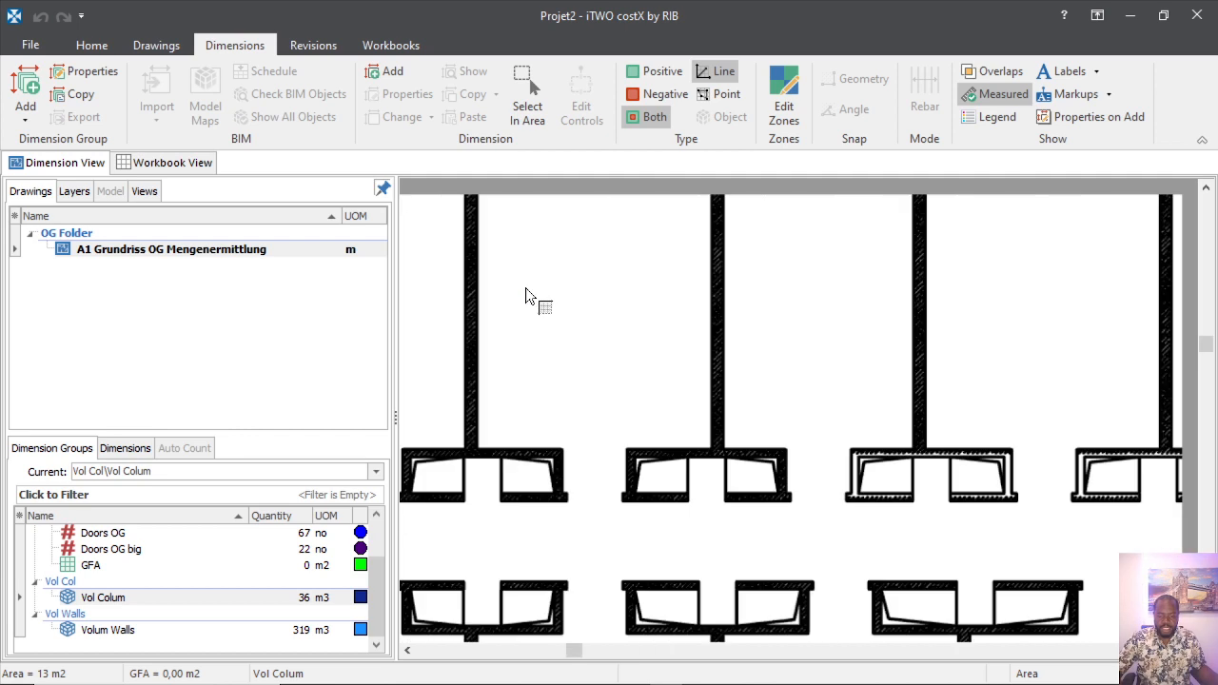
scroll(542, 355, down, 4)
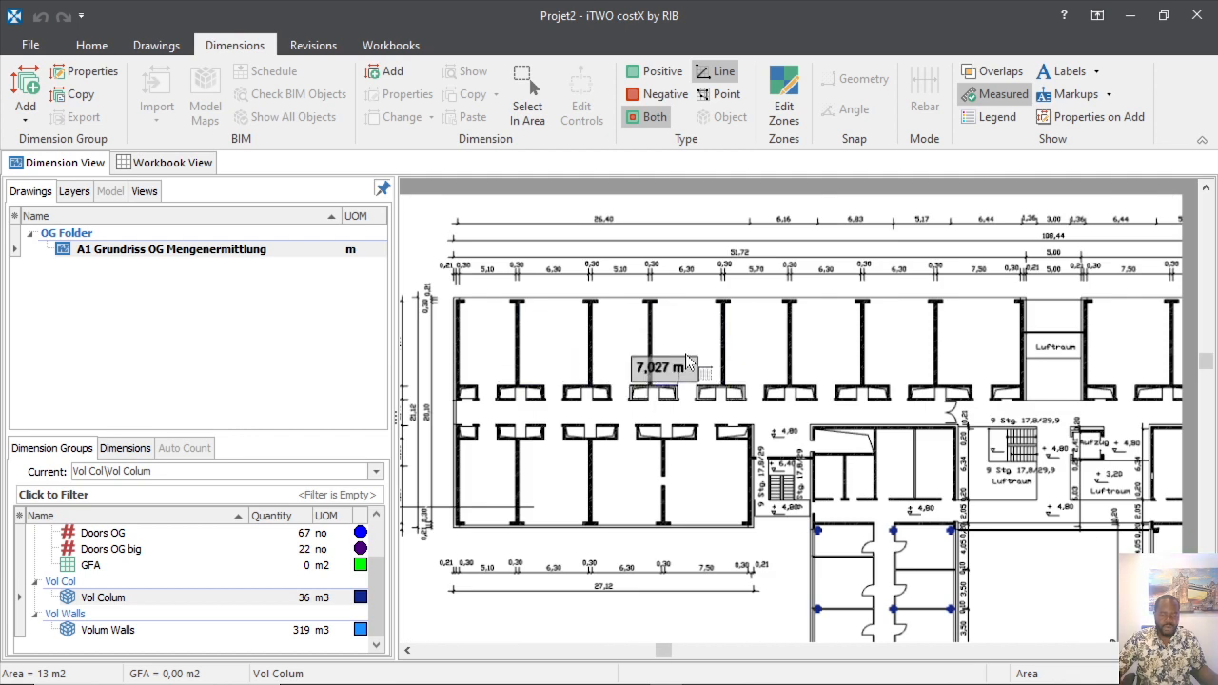